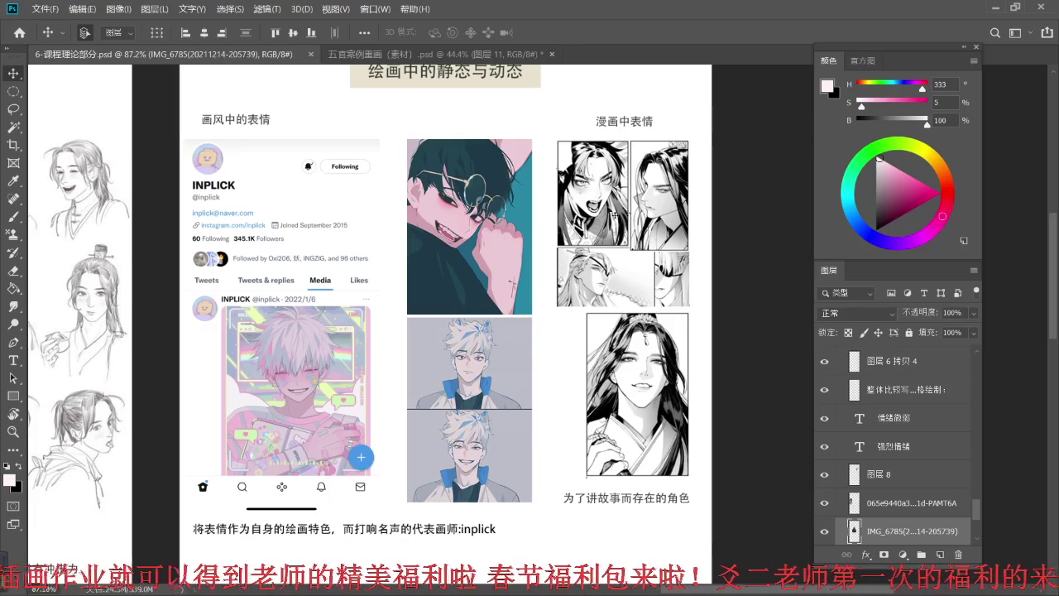
# - Add a new layer at the top of artboard 1, above the layer 古风插画模块 拷贝 2
pyautogui.scroll(-3, 613, 211)
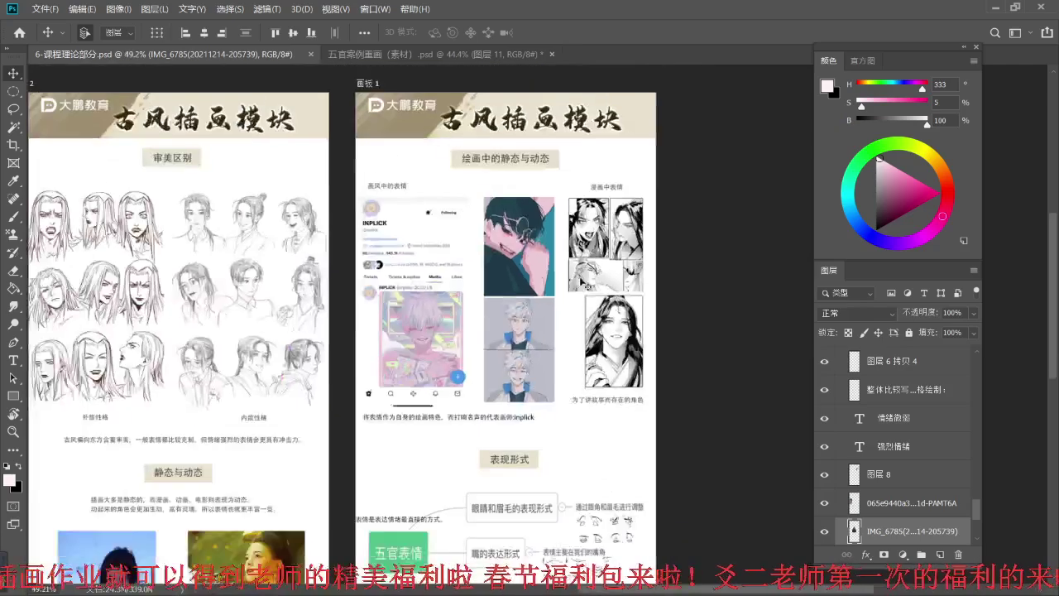
pyautogui.moveTo(233, 351); pyautogui.dragTo(652, 330)
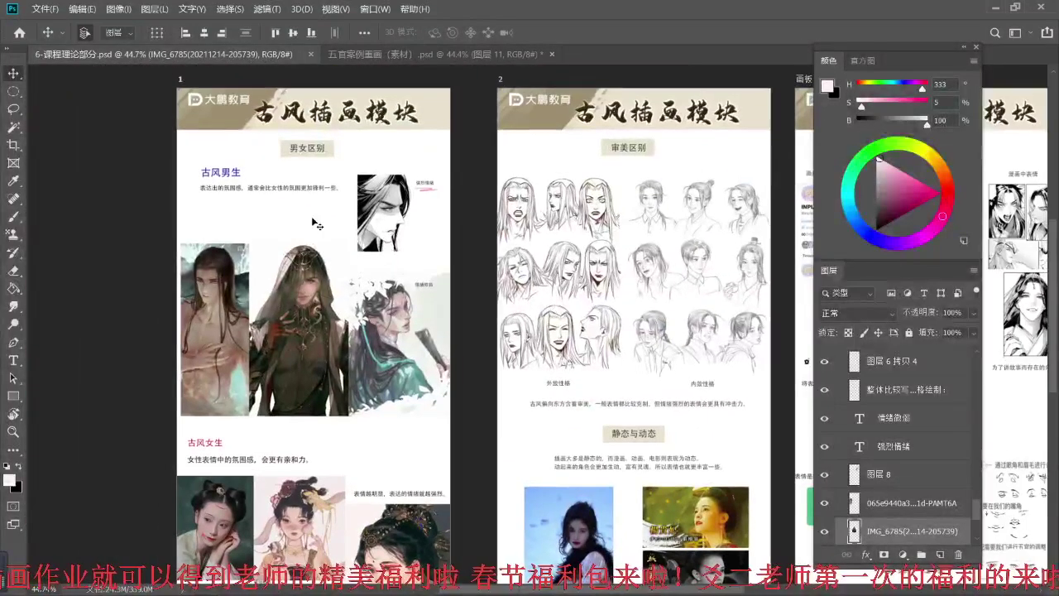
pyautogui.hscroll(1, 540, 257)
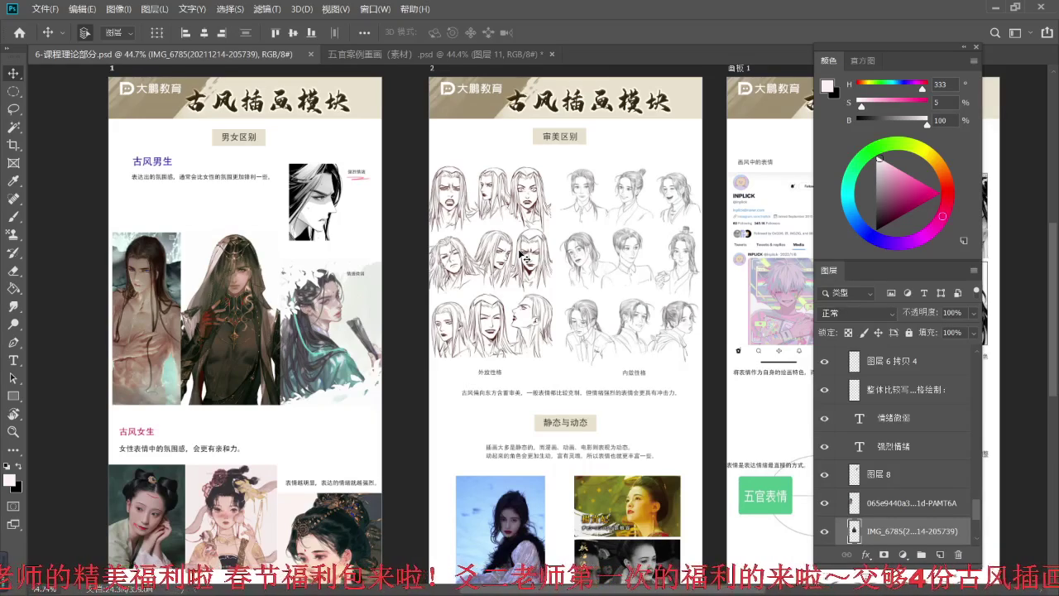
pyautogui.scroll(4, 381, 158)
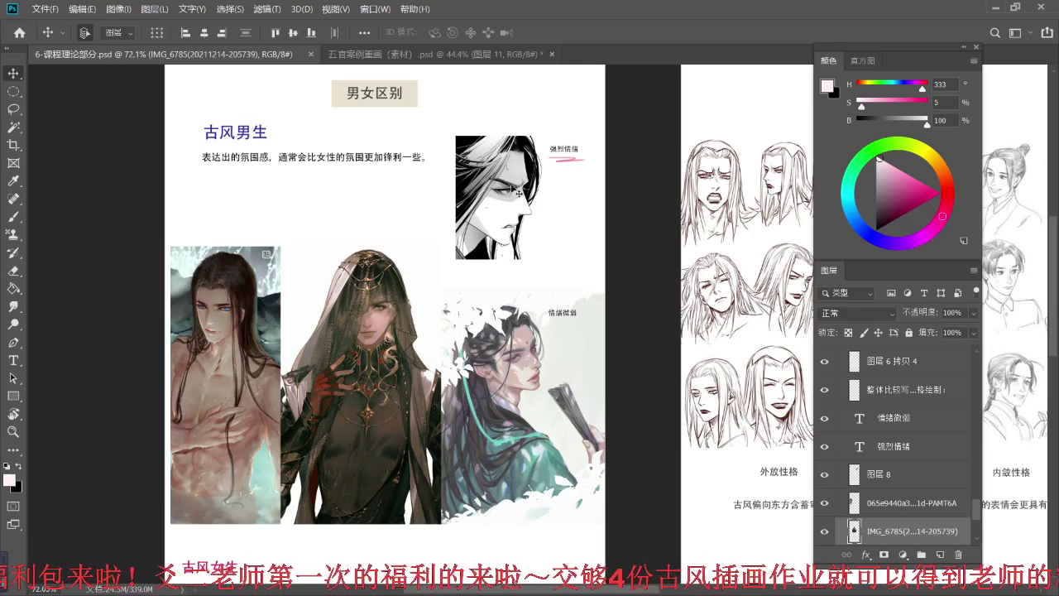
pyautogui.scroll(3, 357, 220)
pyautogui.moveTo(367, 257); pyautogui.dragTo(374, 240)
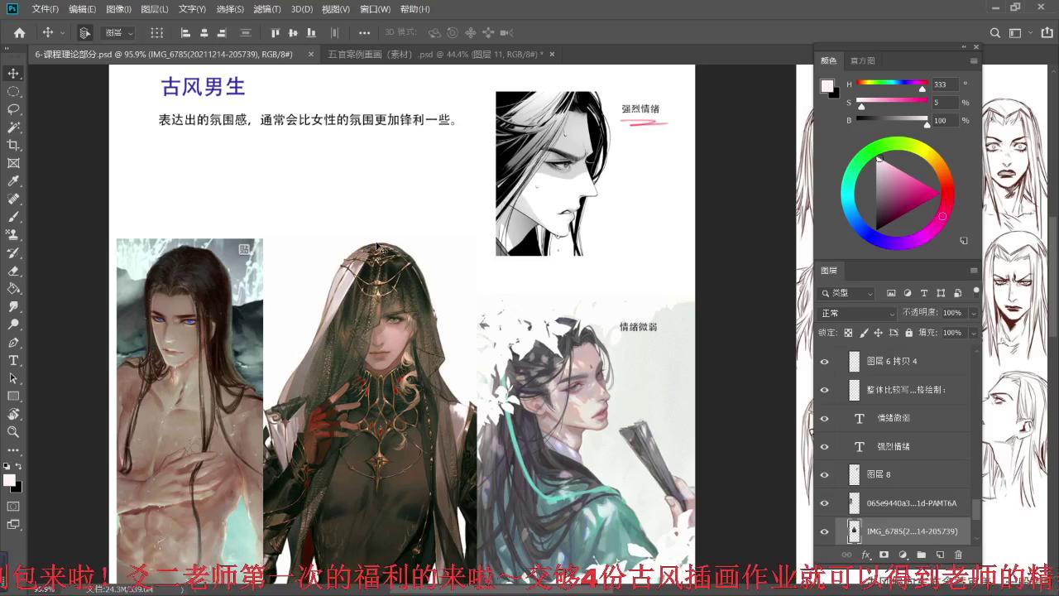
pyautogui.scroll(5, 935, 476)
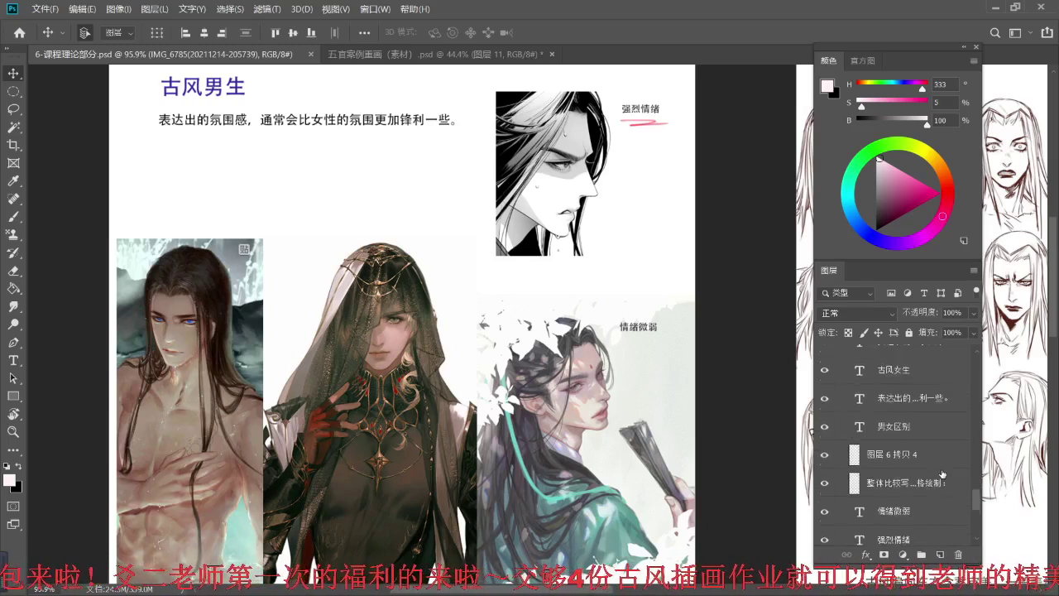
pyautogui.scroll(5, 939, 484)
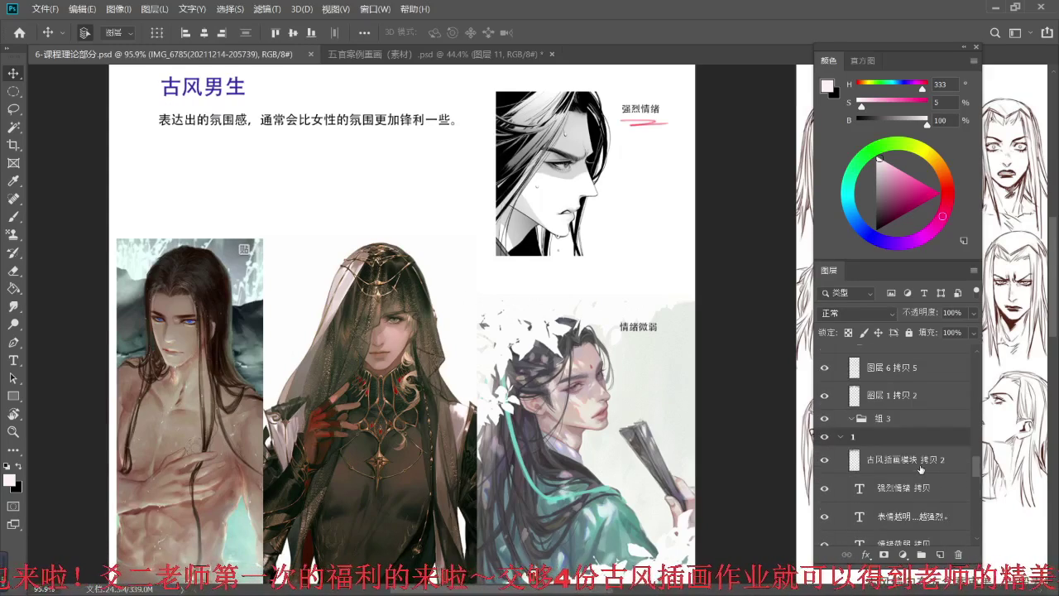
pyautogui.click(919, 467)
pyautogui.click(940, 554)
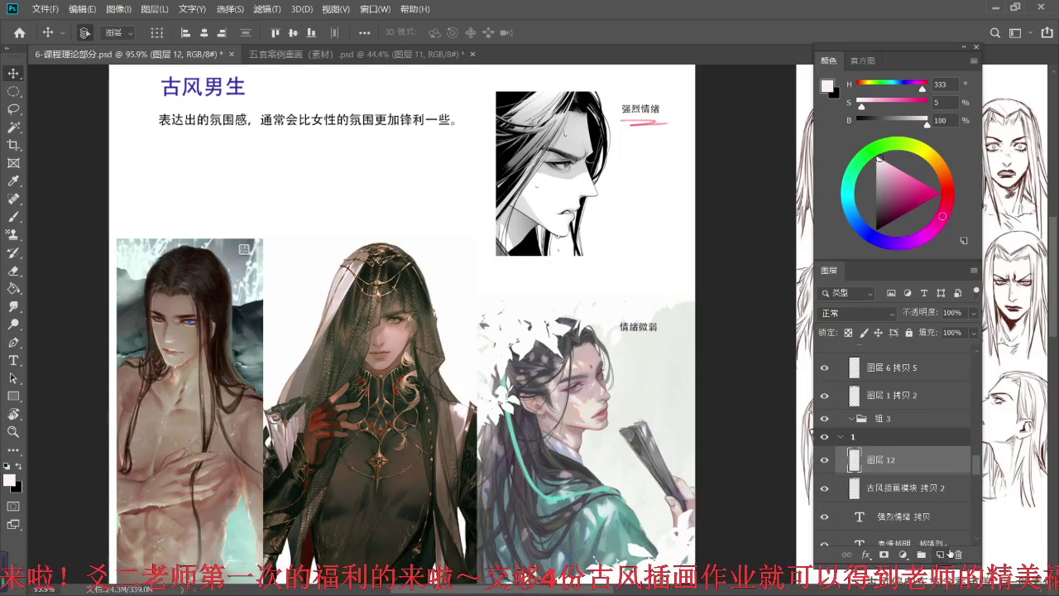
# - Set up a black brush with a new brush tip and a size of 5 px
pyautogui.press('b')
pyautogui.press('x')
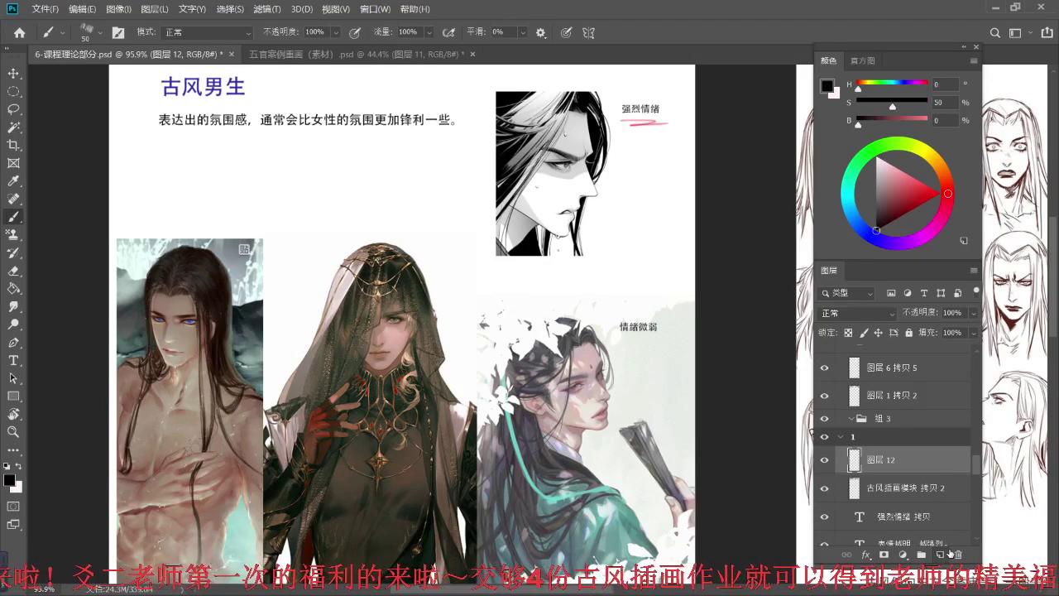
pyautogui.click(91, 33)
pyautogui.moveTo(198, 277)
pyautogui.mouseDown()
pyautogui.moveTo(205, 237)
pyautogui.moveTo(205, 274)
pyautogui.mouseUp()
pyautogui.click(134, 290)
pyautogui.click(750, 284)
pyautogui.press('[')
pyautogui.press('[')
pyautogui.press('[')
pyautogui.press('[')
pyautogui.press('[')
pyautogui.press('[')
pyautogui.press('[')
pyautogui.press('[')
pyautogui.press('[')
pyautogui.press('[')
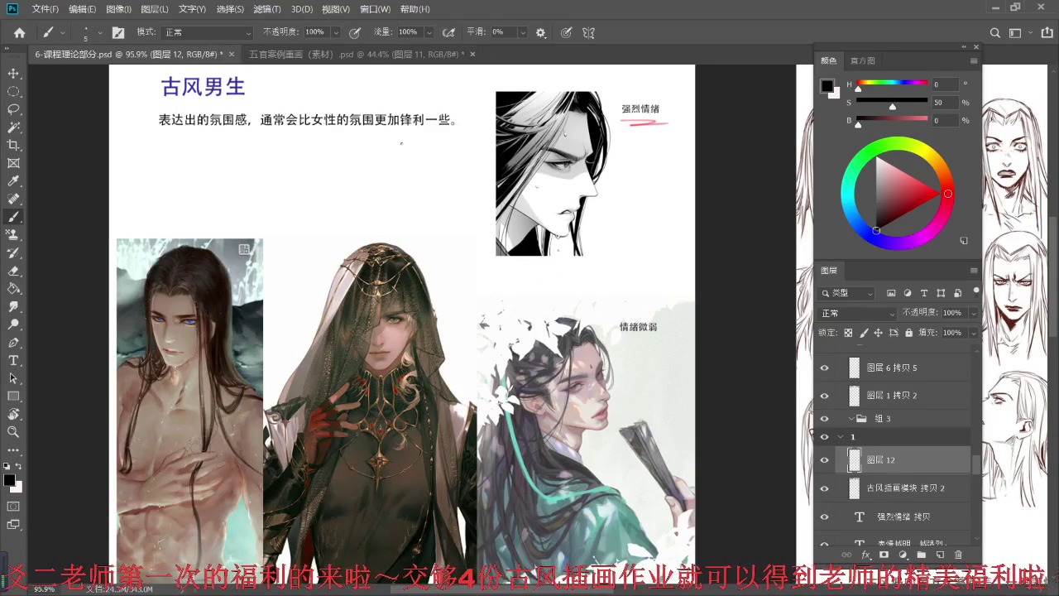
# - Handwrite 攻, 帅 and 凶 in the blank space above the male portraits, with two curved arrows between the words
pyautogui.moveTo(382, 160)
pyautogui.mouseDown()
pyautogui.moveTo(377, 182)
pyautogui.moveTo(395, 173)
pyautogui.mouseUp()
pyautogui.moveTo(406, 149); pyautogui.dragTo(396, 166)
pyautogui.moveTo(400, 162); pyautogui.dragTo(391, 184)
pyautogui.moveTo(399, 171); pyautogui.dragTo(423, 183)
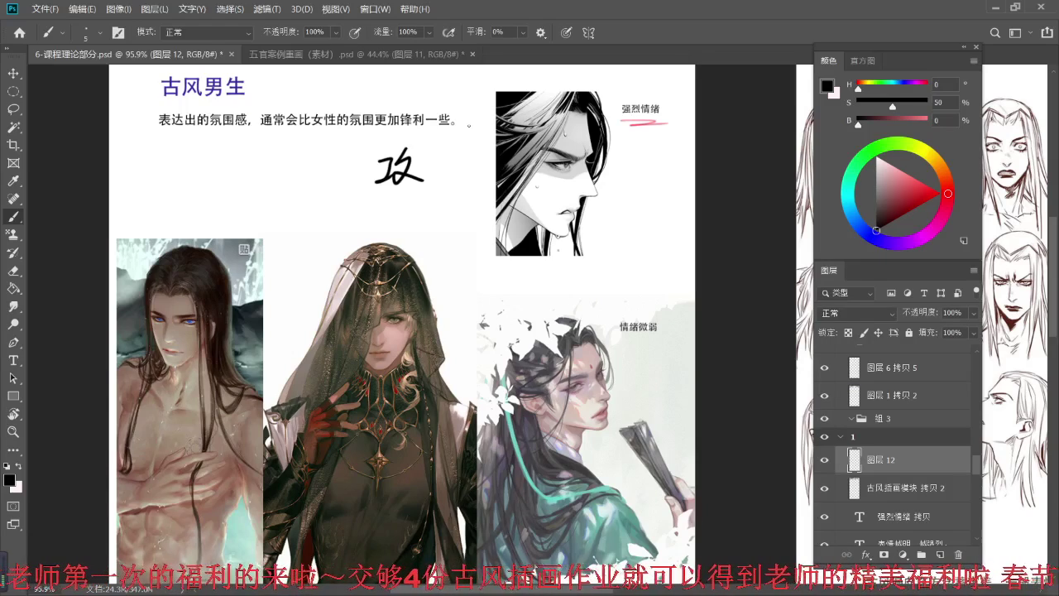
pyautogui.moveTo(268, 199); pyautogui.dragTo(273, 225)
pyautogui.moveTo(283, 199)
pyautogui.mouseDown()
pyautogui.moveTo(303, 210)
pyautogui.moveTo(291, 236)
pyautogui.moveTo(388, 203)
pyautogui.moveTo(385, 213)
pyautogui.moveTo(429, 216)
pyautogui.mouseUp()
pyautogui.moveTo(421, 210); pyautogui.dragTo(469, 217)
pyautogui.moveTo(466, 199)
pyautogui.mouseDown()
pyautogui.moveTo(451, 217)
pyautogui.moveTo(475, 226)
pyautogui.mouseUp()
pyautogui.moveTo(473, 215); pyautogui.dragTo(475, 230)
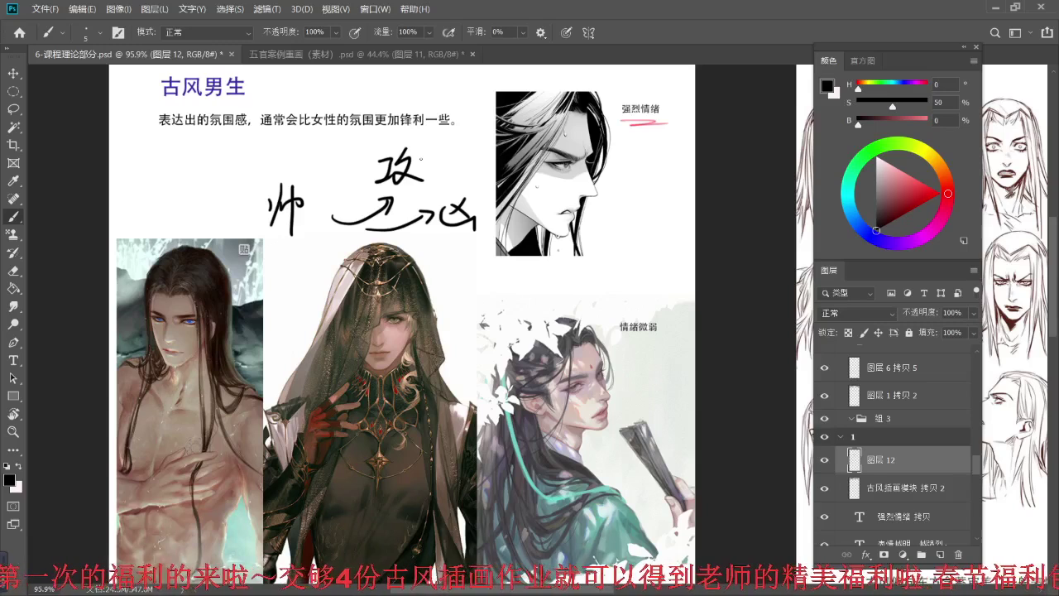
# - Draw a short black arrow pointing down at each of the handwritten words 帅, 攻 and 凶
pyautogui.moveTo(266, 150); pyautogui.dragTo(278, 172)
pyautogui.moveTo(268, 164); pyautogui.dragTo(281, 176)
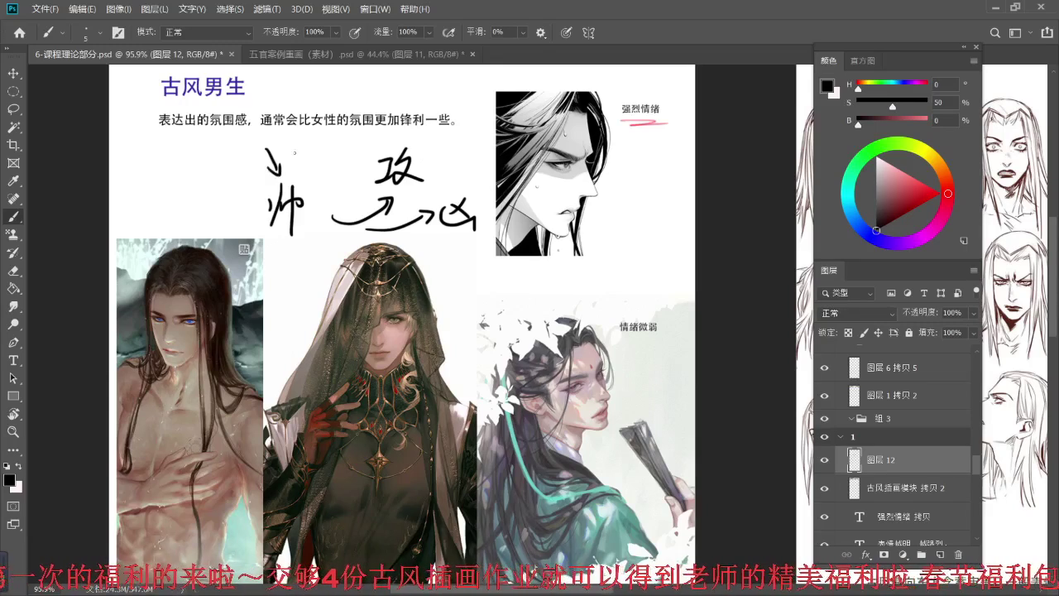
pyautogui.moveTo(367, 135); pyautogui.dragTo(385, 154)
pyautogui.moveTo(372, 150)
pyautogui.mouseDown()
pyautogui.moveTo(449, 193)
pyautogui.moveTo(448, 180)
pyautogui.mouseUp()
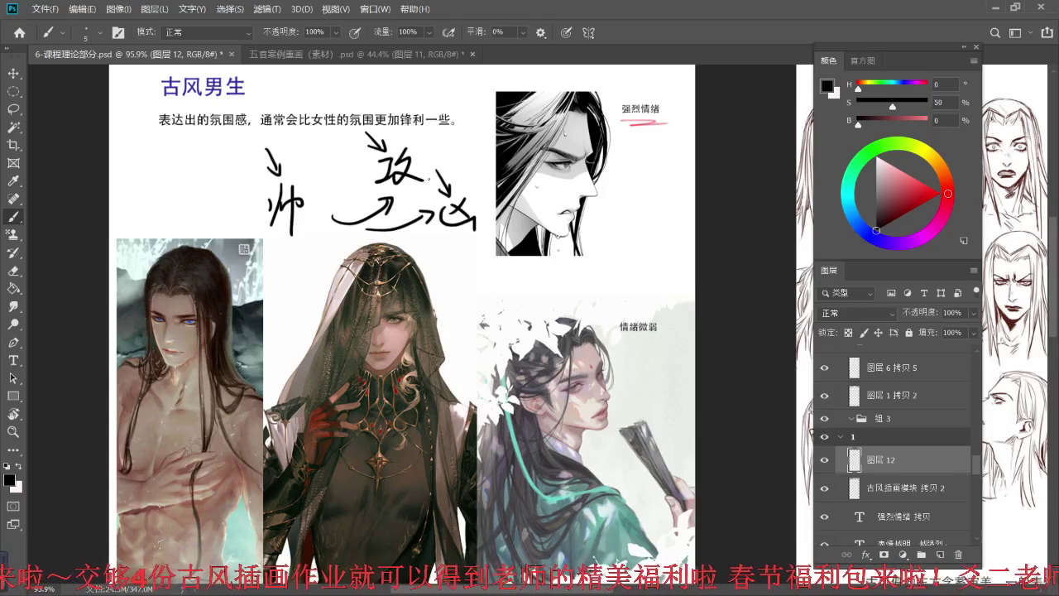
# - Switch the brush colour to pure red and write 笑 beside the veiled man, with an arrow towards his mouth
pyautogui.click(940, 192)
pyautogui.moveTo(275, 293); pyautogui.dragTo(285, 314)
pyautogui.moveTo(283, 292); pyautogui.dragTo(301, 315)
pyautogui.moveTo(272, 314)
pyautogui.mouseDown()
pyautogui.moveTo(303, 329)
pyautogui.moveTo(299, 318)
pyautogui.mouseUp()
pyautogui.moveTo(281, 323)
pyautogui.mouseDown()
pyautogui.moveTo(304, 342)
pyautogui.moveTo(339, 354)
pyautogui.mouseUp()
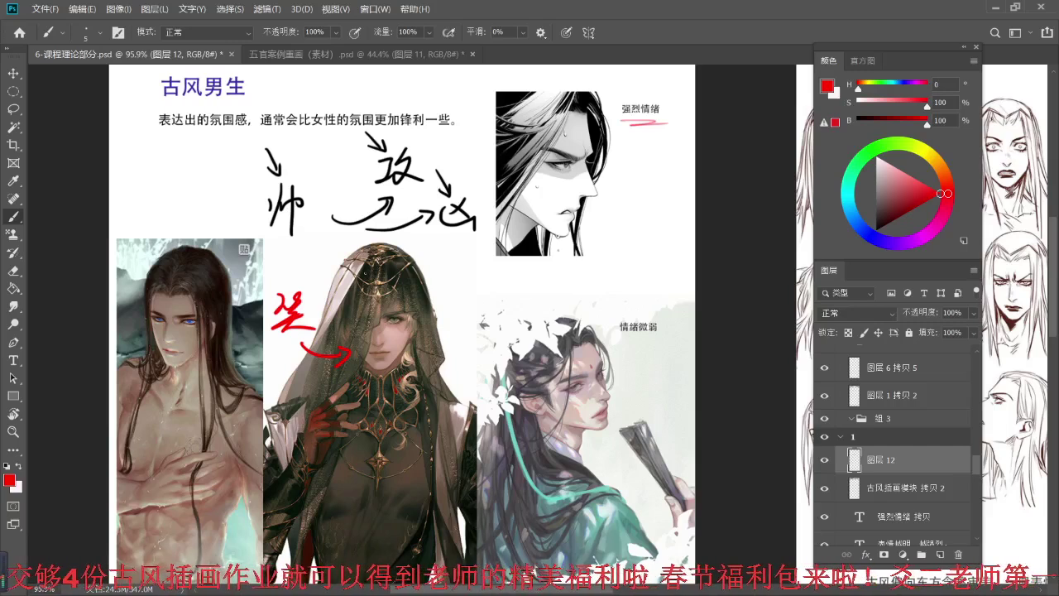
# - Write 正太 in red above the portrait of the man in the green robe
pyautogui.moveTo(461, 272); pyautogui.dragTo(468, 291)
pyautogui.moveTo(456, 286); pyautogui.dragTo(488, 293)
pyautogui.moveTo(493, 268)
pyautogui.mouseDown()
pyautogui.moveTo(487, 286)
pyautogui.moveTo(516, 273)
pyautogui.moveTo(494, 278)
pyautogui.mouseUp()
pyautogui.moveTo(494, 280); pyautogui.dragTo(488, 296)
pyautogui.moveTo(500, 268); pyautogui.dragTo(514, 294)
pyautogui.moveTo(498, 290); pyautogui.dragTo(508, 294)
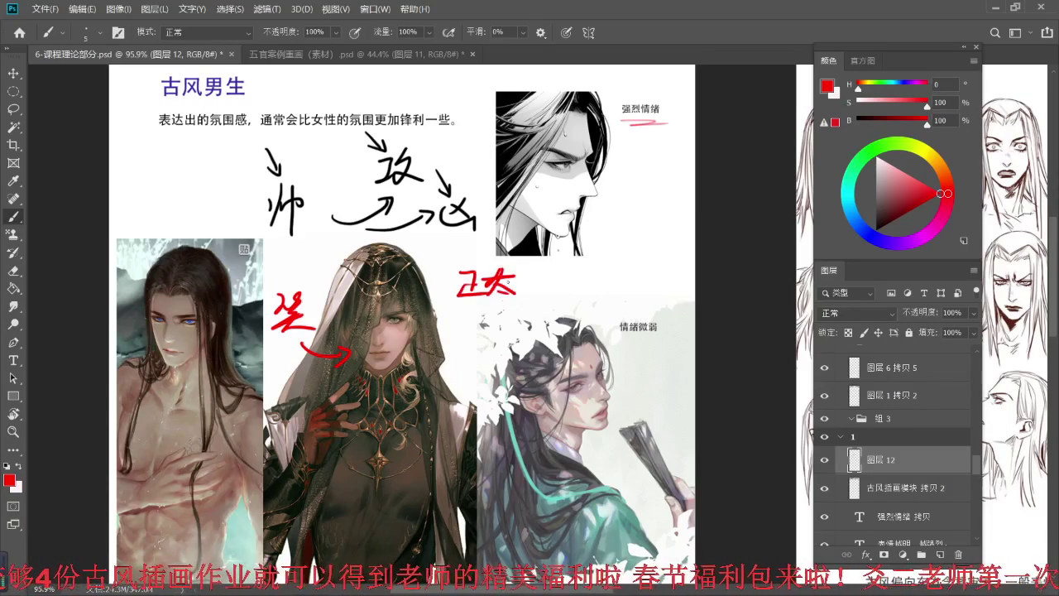
# - Clean up the strokes of the red 正太 lettering with a 15 px eraser and return to the brush
pyautogui.press('e')
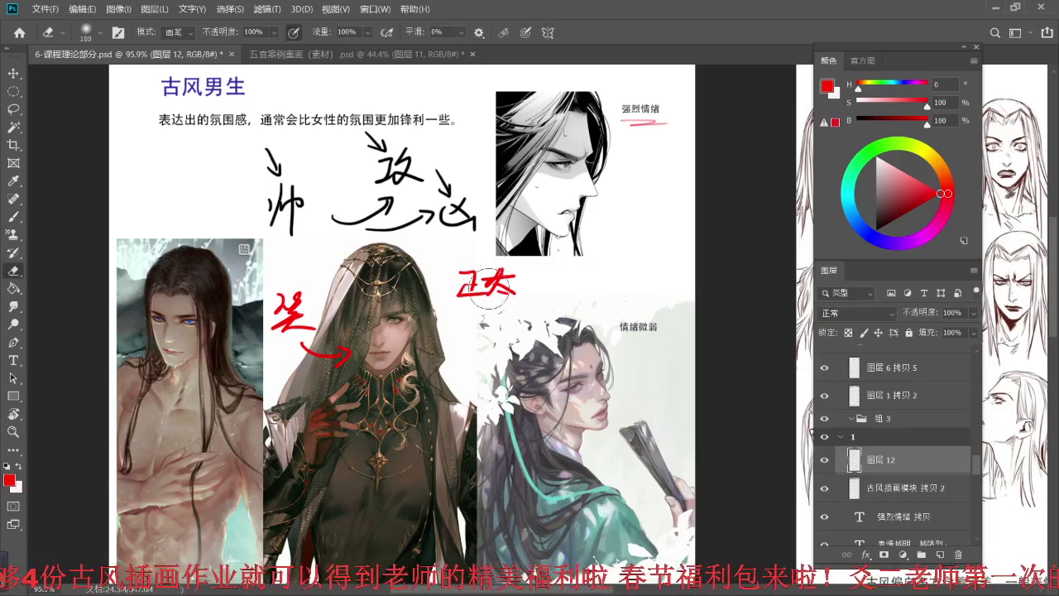
pyautogui.press('[')
pyautogui.press('[')
pyautogui.press('[')
pyautogui.press('[')
pyautogui.press('[')
pyautogui.press('[')
pyautogui.press('[')
pyautogui.press('[')
pyautogui.press('[')
pyautogui.press('[')
pyautogui.press('[')
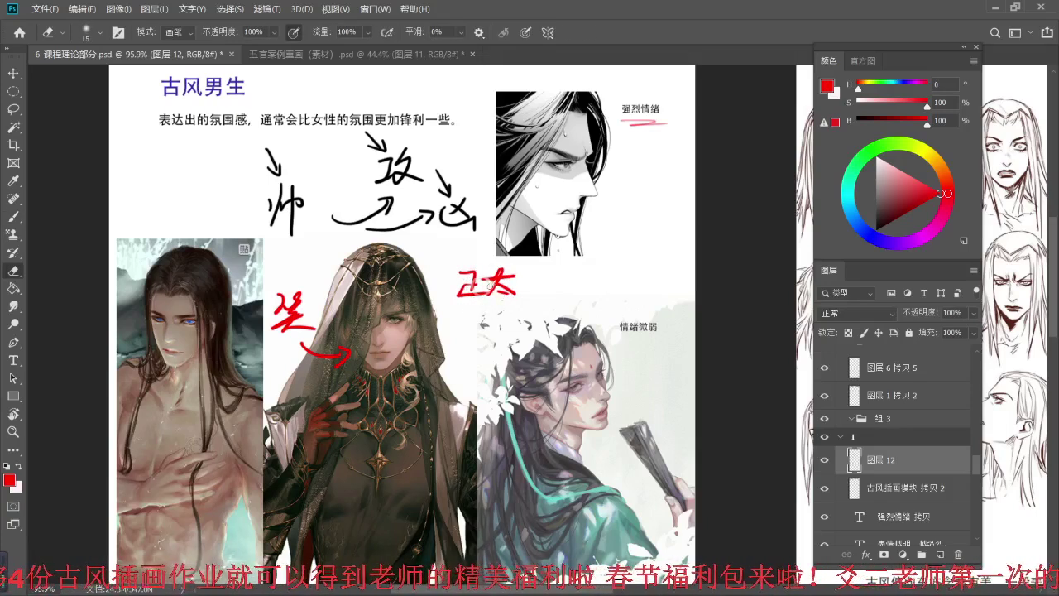
pyautogui.press('b')
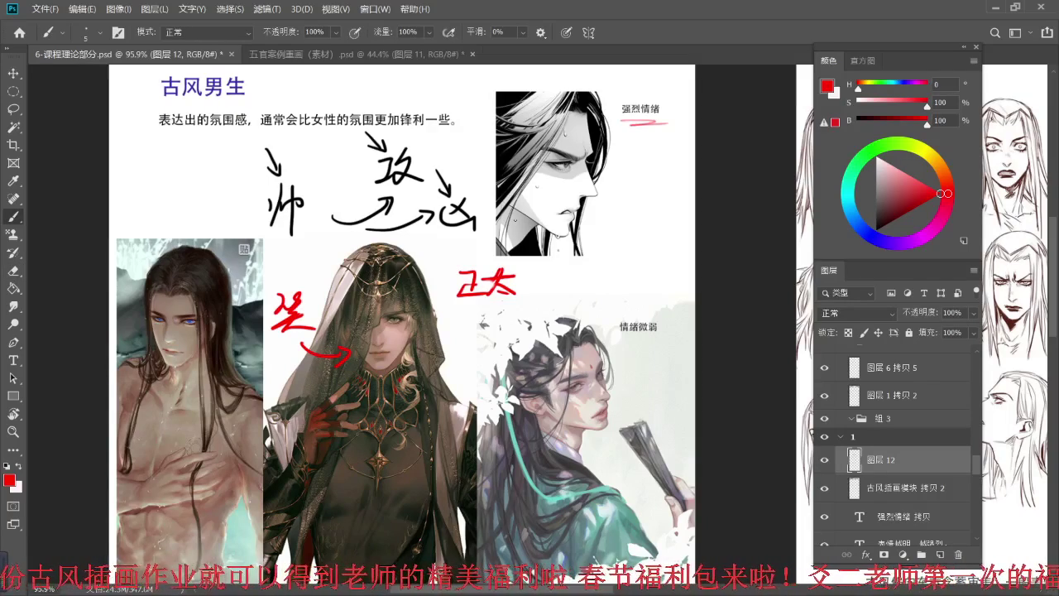
pyautogui.scroll(3, 413, 352)
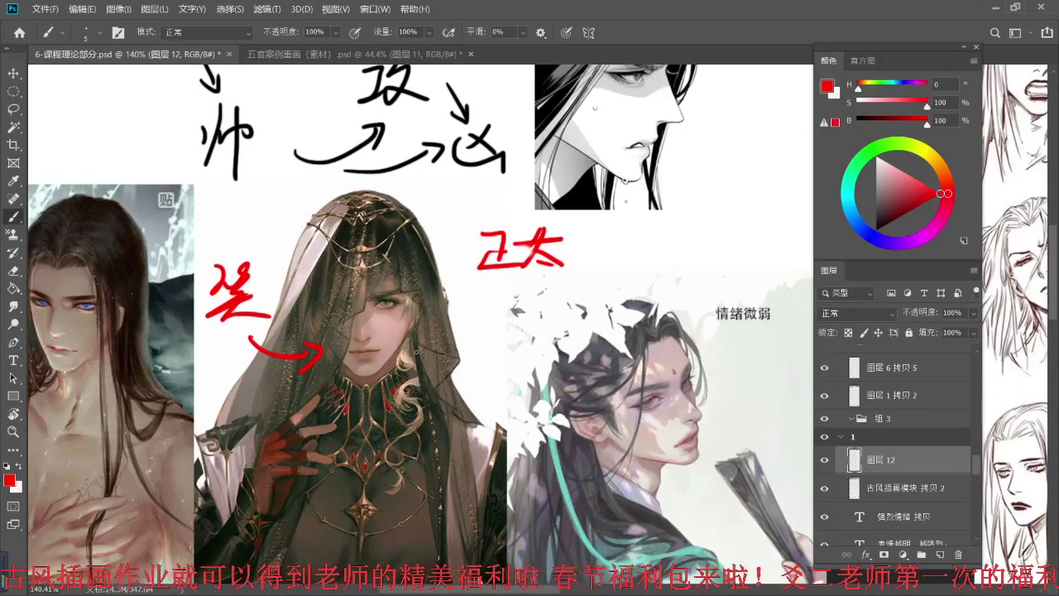
pyautogui.moveTo(373, 341); pyautogui.dragTo(369, 289)
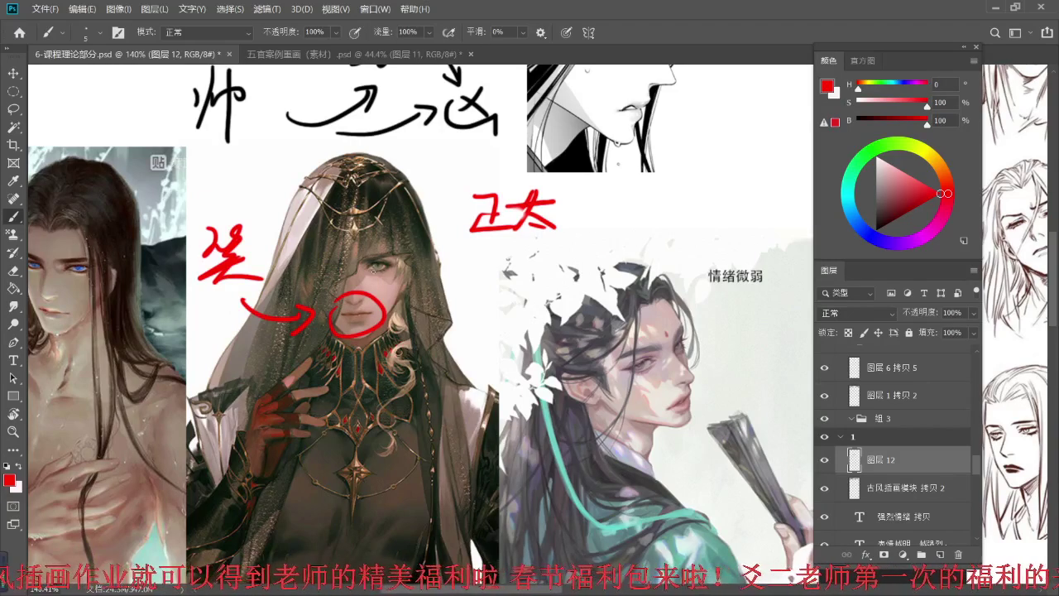
pyautogui.hotkey('ctrl', 'z')
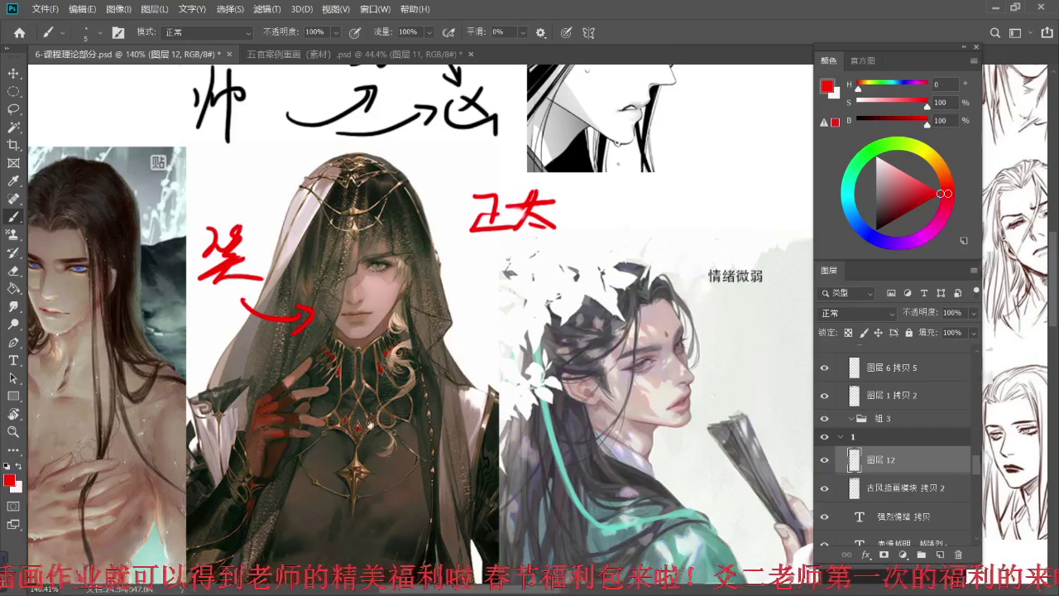
# - Write 笑 in red in the blank space below the 情绪微弱 female portrait
pyautogui.scroll(-10, 373, 269)
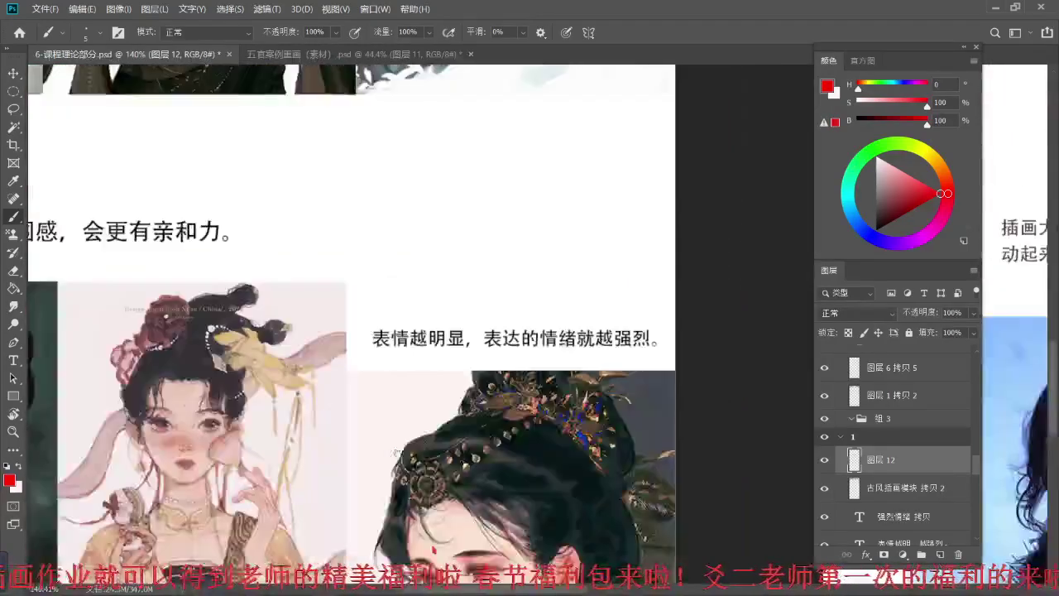
pyautogui.moveTo(397, 452); pyautogui.dragTo(354, 254)
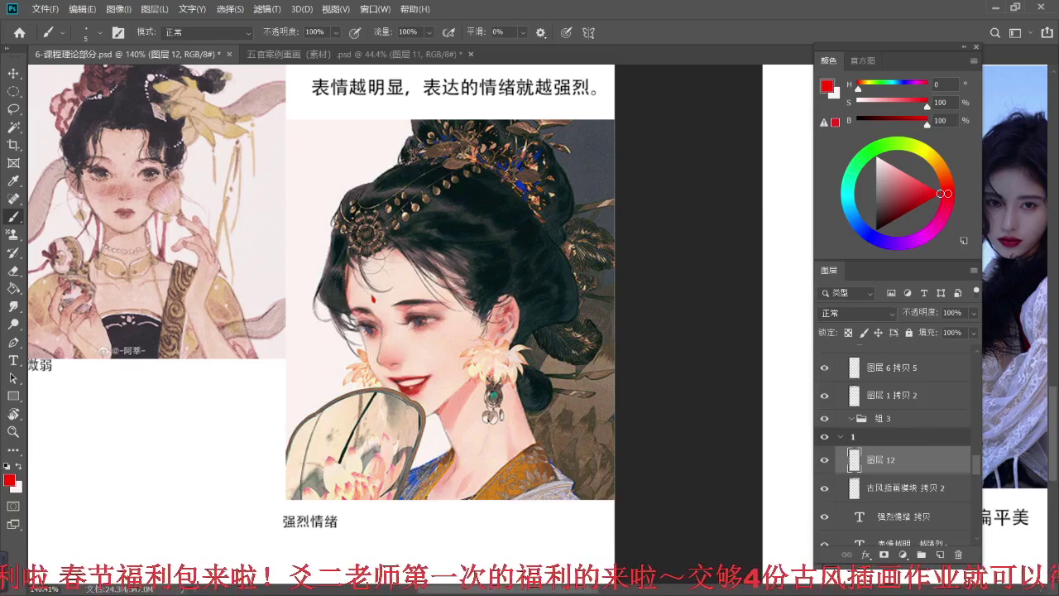
pyautogui.moveTo(289, 350); pyautogui.dragTo(321, 330)
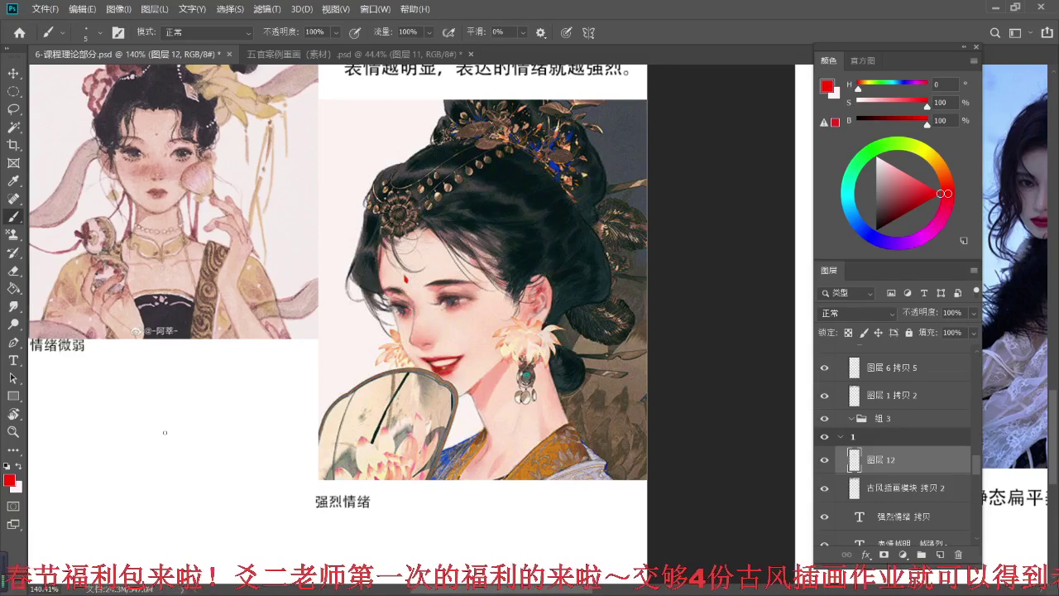
pyautogui.moveTo(164, 425)
pyautogui.mouseDown()
pyautogui.moveTo(198, 410)
pyautogui.moveTo(175, 439)
pyautogui.mouseUp()
pyautogui.moveTo(201, 406); pyautogui.dragTo(181, 434)
pyautogui.moveTo(189, 423)
pyautogui.mouseDown()
pyautogui.moveTo(197, 440)
pyautogui.moveTo(149, 472)
pyautogui.mouseUp()
pyautogui.moveTo(168, 455)
pyautogui.mouseDown()
pyautogui.moveTo(200, 449)
pyautogui.moveTo(224, 471)
pyautogui.mouseUp()
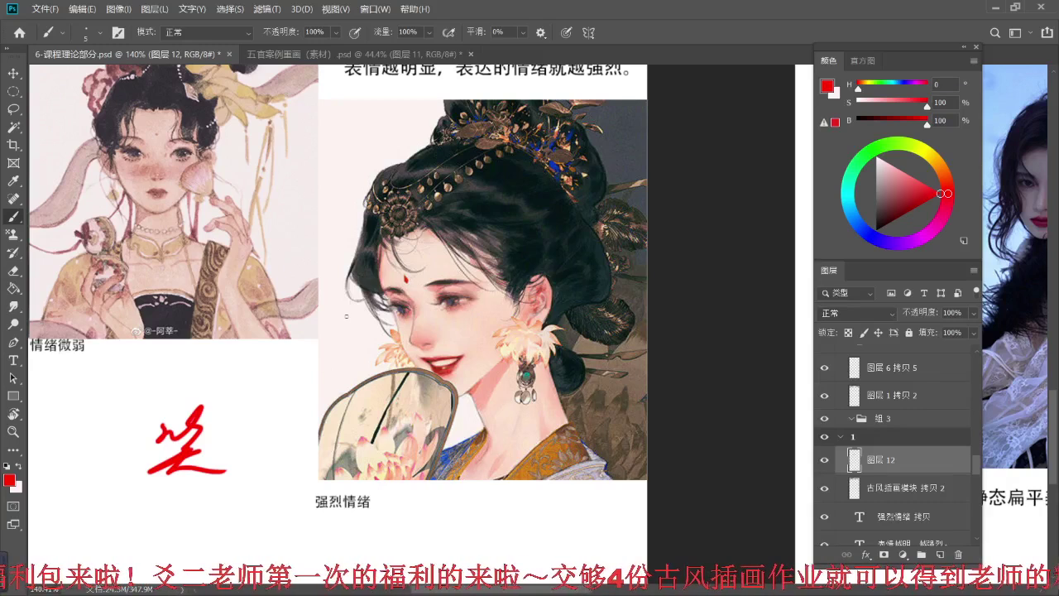
# - Circle the handwritten words 帅, 攻 and 凶 and the 强烈情绪 label of the male section in red
pyautogui.moveTo(332, 234)
pyautogui.mouseDown()
pyautogui.moveTo(359, 320)
pyautogui.moveTo(428, 392)
pyautogui.mouseUp()
pyautogui.moveTo(406, 239); pyautogui.dragTo(401, 406)
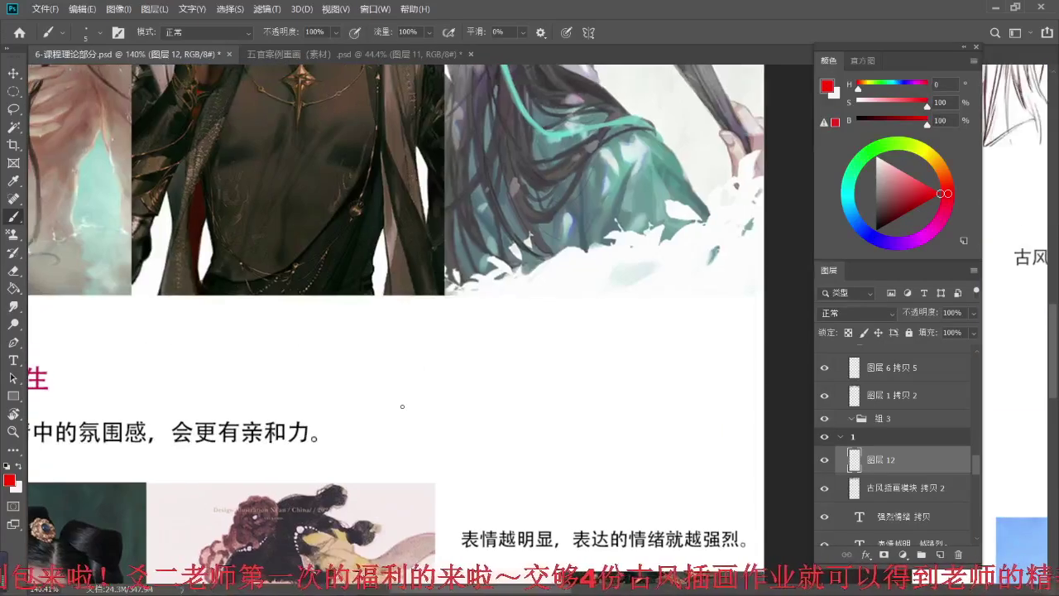
pyautogui.moveTo(304, 300); pyautogui.dragTo(309, 490)
pyautogui.moveTo(310, 322); pyautogui.dragTo(306, 439)
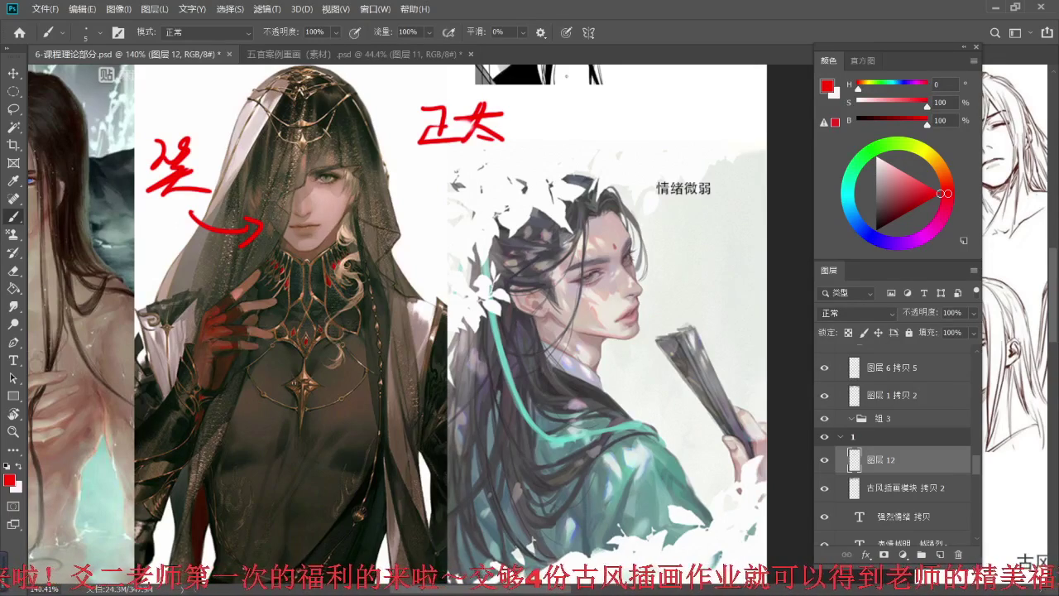
pyautogui.moveTo(342, 281); pyautogui.dragTo(360, 339)
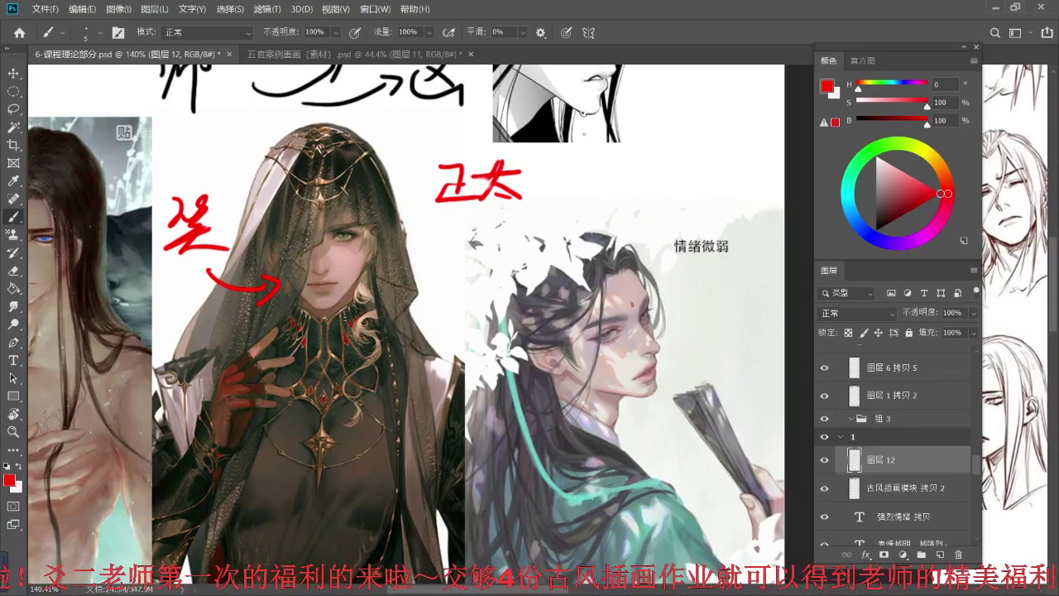
pyautogui.scroll(1, 445, 331)
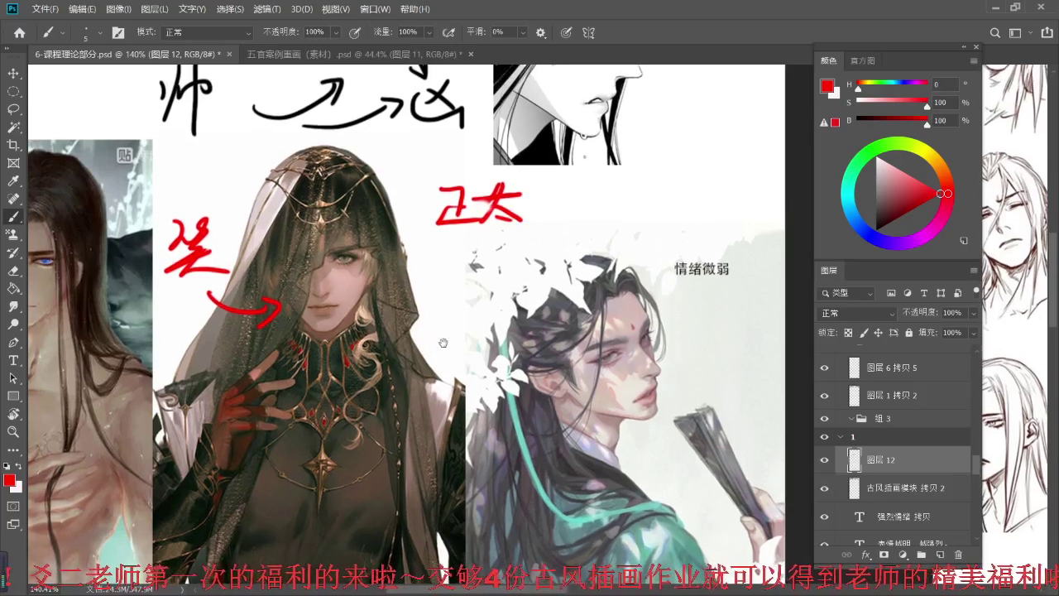
pyautogui.scroll(6, 401, 300)
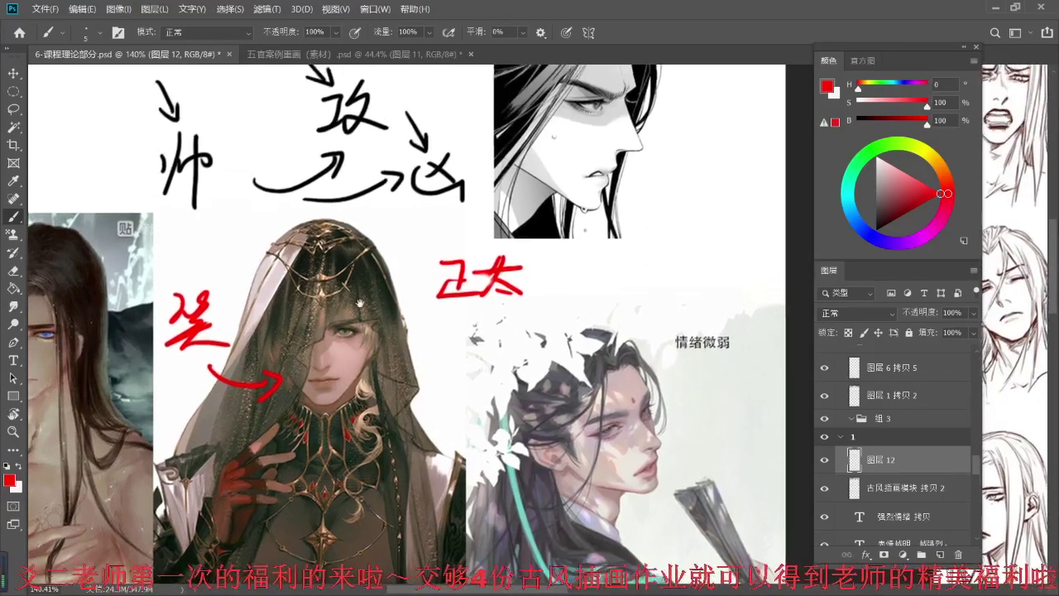
pyautogui.scroll(-2, 401, 301)
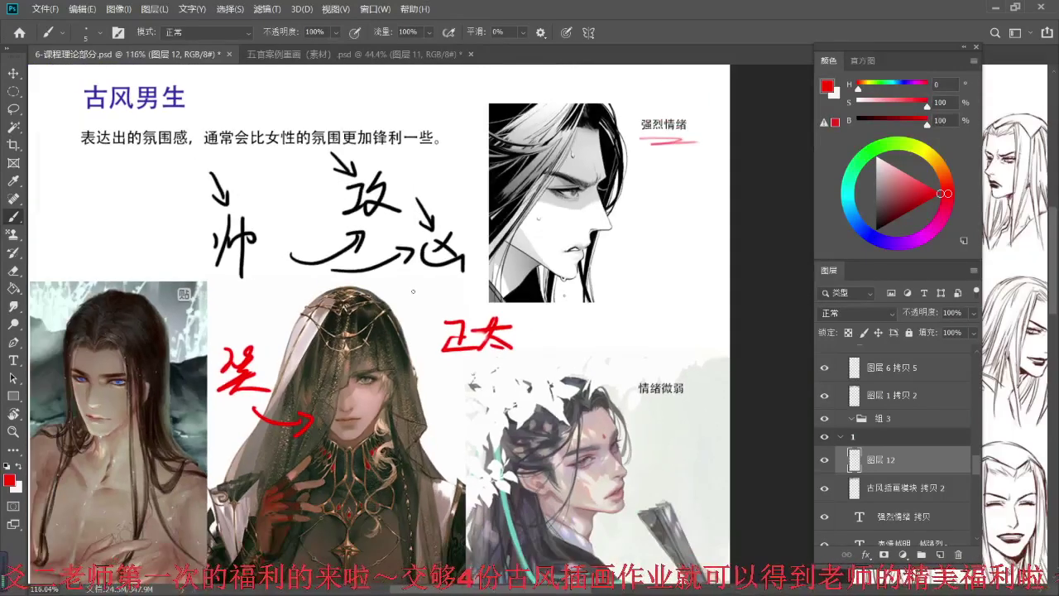
pyautogui.scroll(1, 412, 291)
pyautogui.moveTo(191, 235); pyautogui.dragTo(242, 222)
pyautogui.moveTo(341, 189)
pyautogui.mouseDown()
pyautogui.moveTo(397, 189)
pyautogui.moveTo(351, 183)
pyautogui.mouseUp()
pyautogui.moveTo(433, 245)
pyautogui.mouseDown()
pyautogui.moveTo(413, 308)
pyautogui.moveTo(438, 245)
pyautogui.mouseUp()
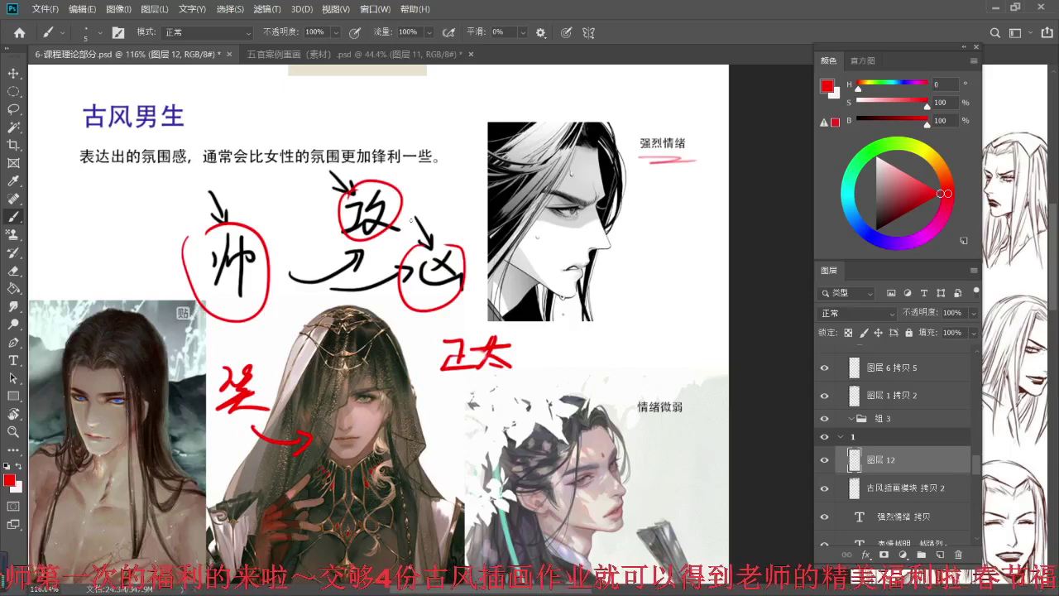
pyautogui.moveTo(541, 310); pyautogui.dragTo(424, 308)
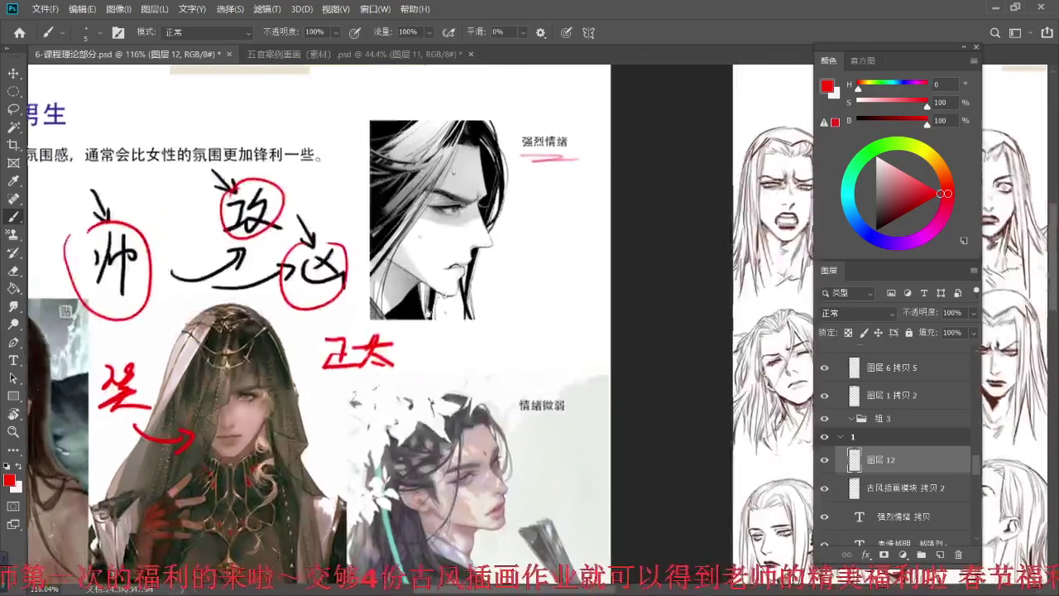
pyautogui.moveTo(527, 129)
pyautogui.mouseDown()
pyautogui.moveTo(582, 147)
pyautogui.moveTo(536, 116)
pyautogui.mouseUp()
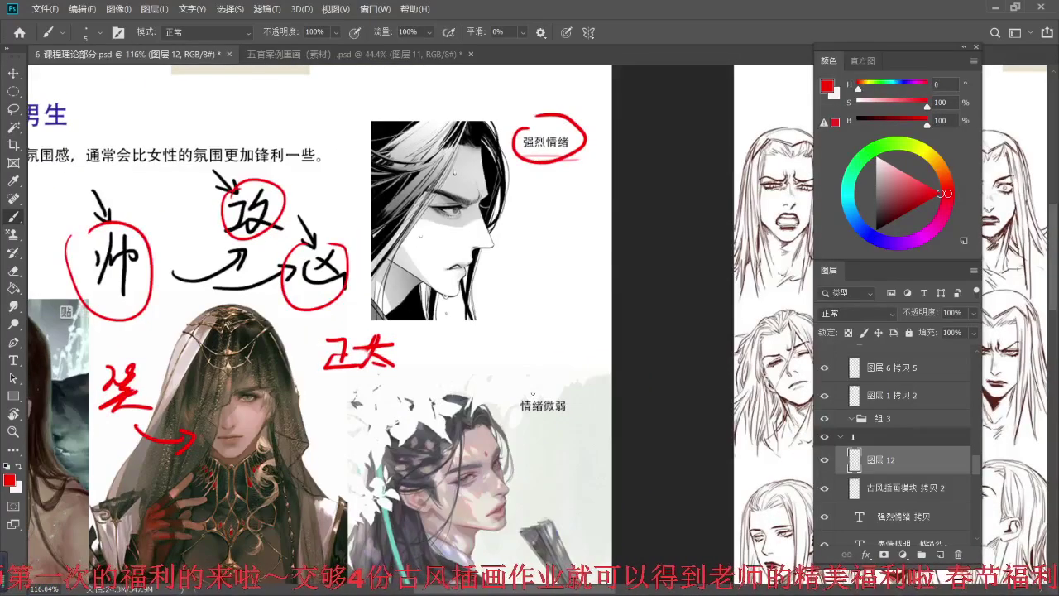
# - Circle the 情绪微弱 label of the green-robed man in red and draw an arrow toward the chin of the black-and-white portrait
pyautogui.moveTo(536, 393)
pyautogui.mouseDown()
pyautogui.moveTo(569, 421)
pyautogui.moveTo(521, 381)
pyautogui.mouseUp()
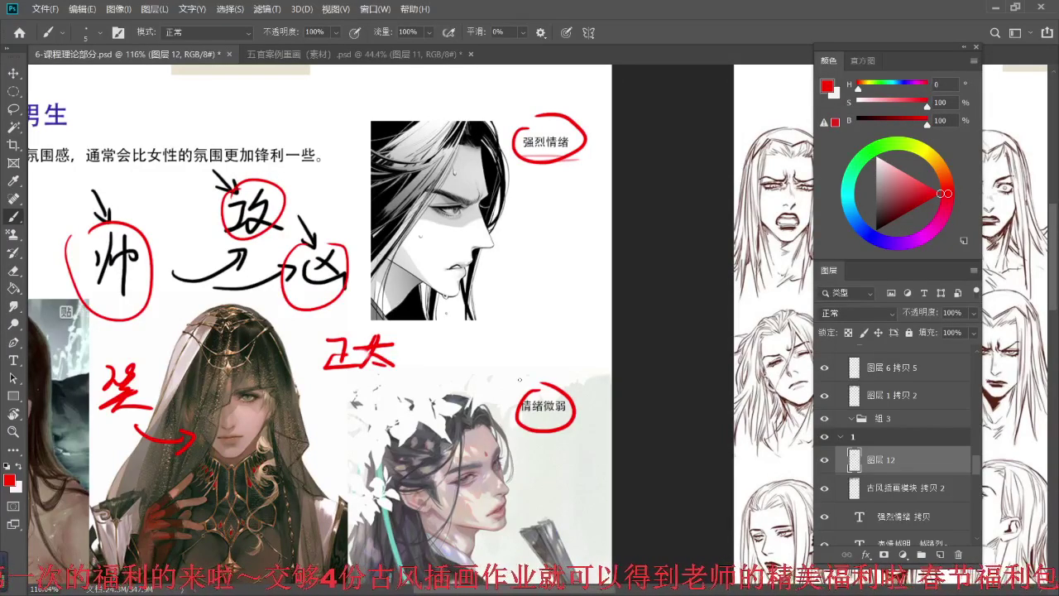
pyautogui.scroll(5, 627, 298)
pyautogui.moveTo(455, 210); pyautogui.dragTo(477, 373)
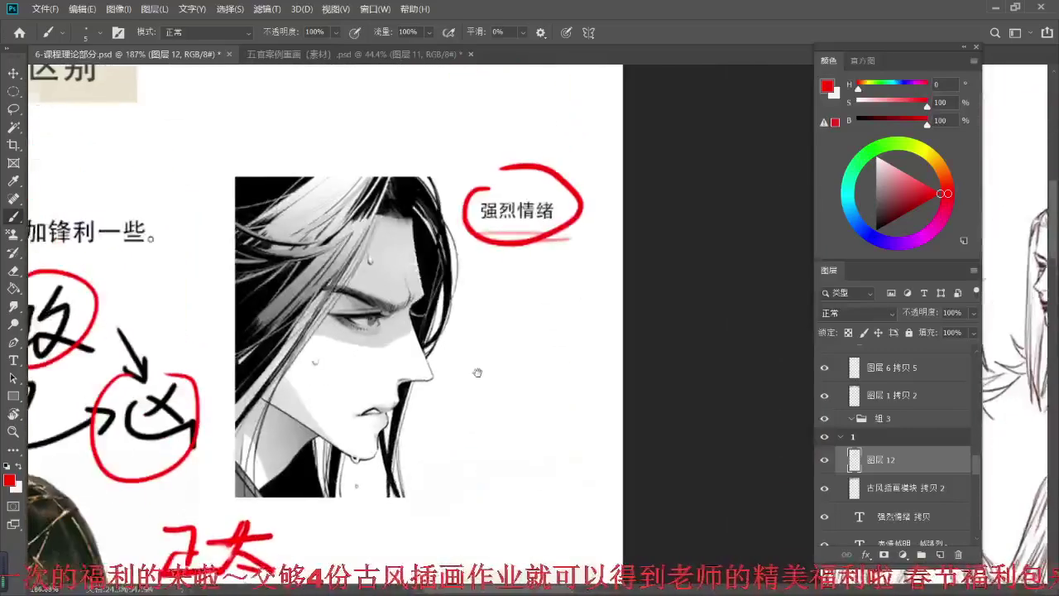
pyautogui.moveTo(484, 478)
pyautogui.mouseDown()
pyautogui.moveTo(432, 468)
pyautogui.moveTo(461, 440)
pyautogui.mouseUp()
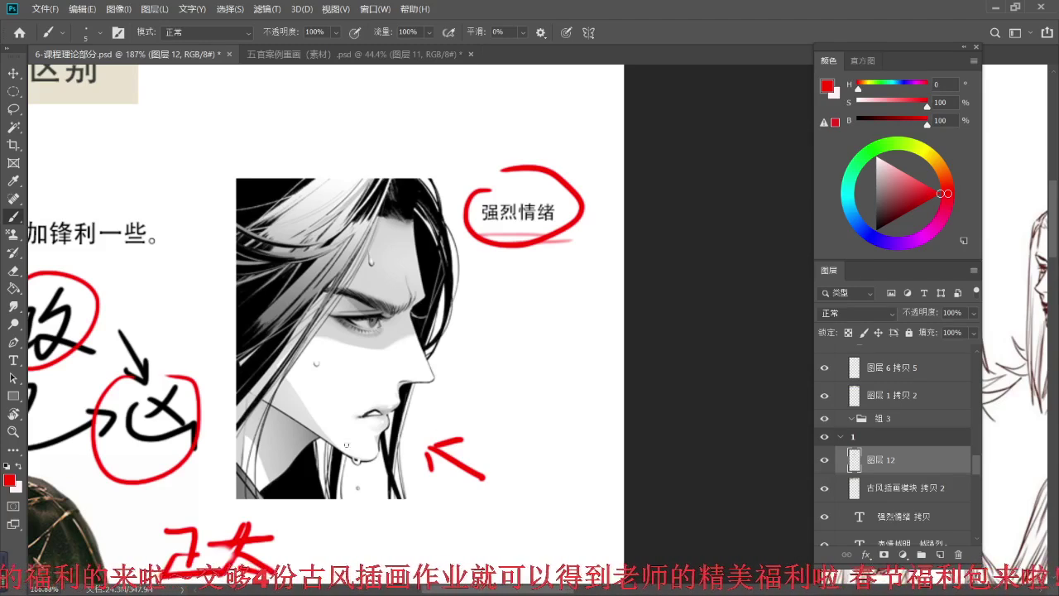
pyautogui.scroll(-10, 411, 500)
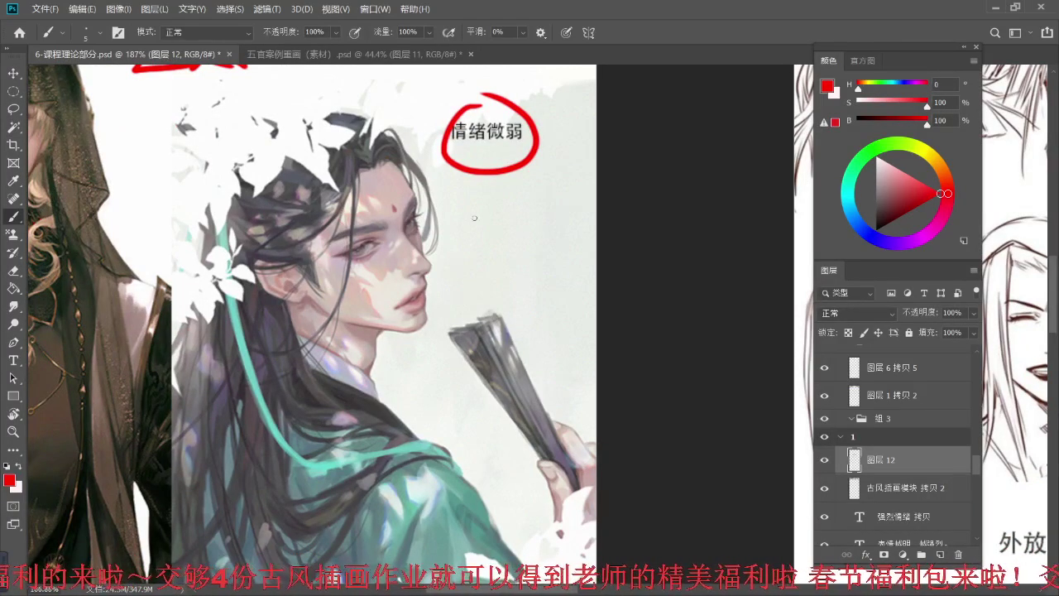
# - Hide the man layer group in the 五官案例重画（素材） document and return to the lesson board document
pyautogui.click(339, 51)
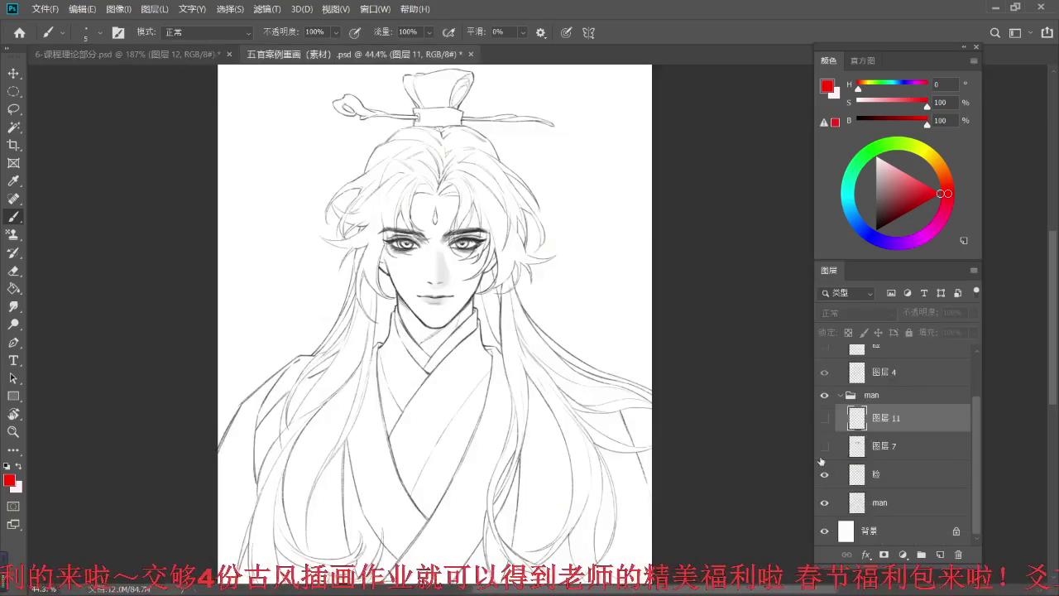
pyautogui.click(823, 395)
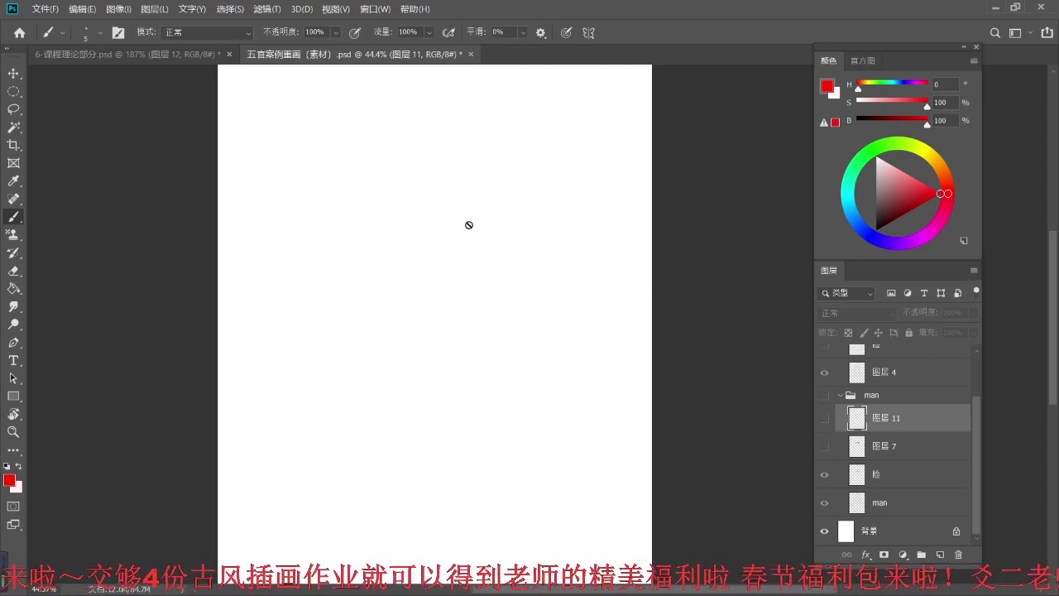
pyautogui.click(175, 59)
# - Write 冲击力 in red in the blank space beside the black-and-white male portrait, below its 强烈情绪 label
pyautogui.scroll(6, 623, 244)
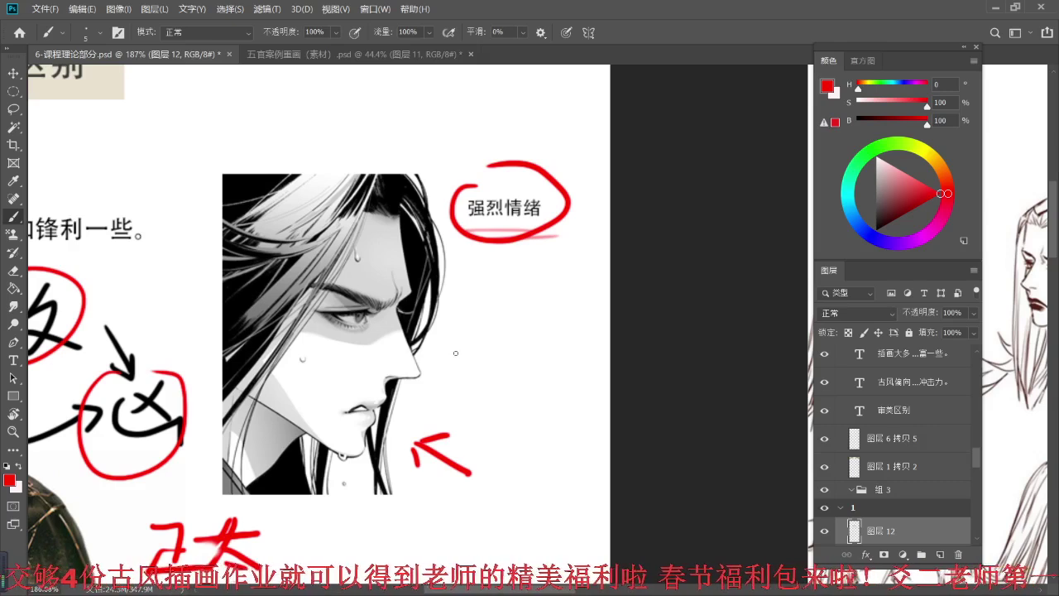
pyautogui.moveTo(468, 348); pyautogui.dragTo(478, 362)
pyautogui.moveTo(461, 380)
pyautogui.mouseDown()
pyautogui.moveTo(484, 356)
pyautogui.moveTo(514, 369)
pyautogui.mouseUp()
pyautogui.moveTo(498, 331); pyautogui.dragTo(494, 409)
pyautogui.moveTo(526, 366)
pyautogui.mouseDown()
pyautogui.moveTo(559, 357)
pyautogui.moveTo(561, 374)
pyautogui.mouseUp()
pyautogui.moveTo(551, 344); pyautogui.dragTo(549, 406)
pyautogui.moveTo(517, 391); pyautogui.dragTo(560, 395)
pyautogui.moveTo(578, 376); pyautogui.dragTo(579, 402)
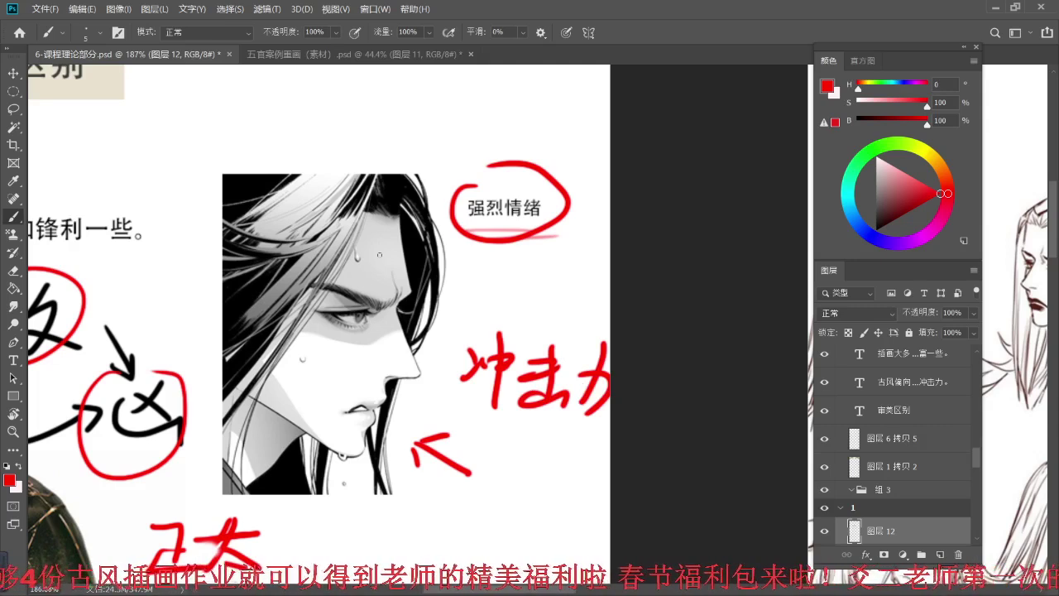
# - Write 静 in red above the black-and-white male portrait
pyautogui.moveTo(308, 102)
pyautogui.mouseDown()
pyautogui.moveTo(326, 128)
pyautogui.moveTo(312, 155)
pyautogui.moveTo(326, 189)
pyautogui.mouseUp()
pyautogui.moveTo(338, 124)
pyautogui.mouseDown()
pyautogui.moveTo(351, 122)
pyautogui.moveTo(330, 145)
pyautogui.mouseUp()
pyautogui.moveTo(331, 139)
pyautogui.mouseDown()
pyautogui.moveTo(362, 138)
pyautogui.moveTo(361, 152)
pyautogui.mouseUp()
pyautogui.moveTo(347, 139); pyautogui.dragTo(347, 195)
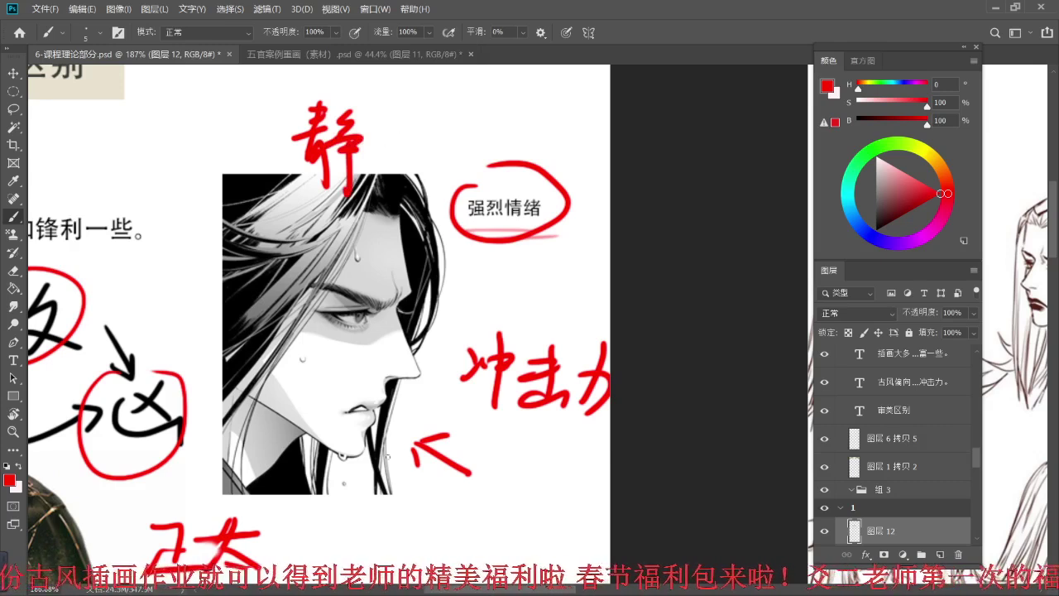
# - Circle the handwritten 静 and draw a red arrow pointing at the brow area of the black-and-white portrait
pyautogui.scroll(-5, 480, 308)
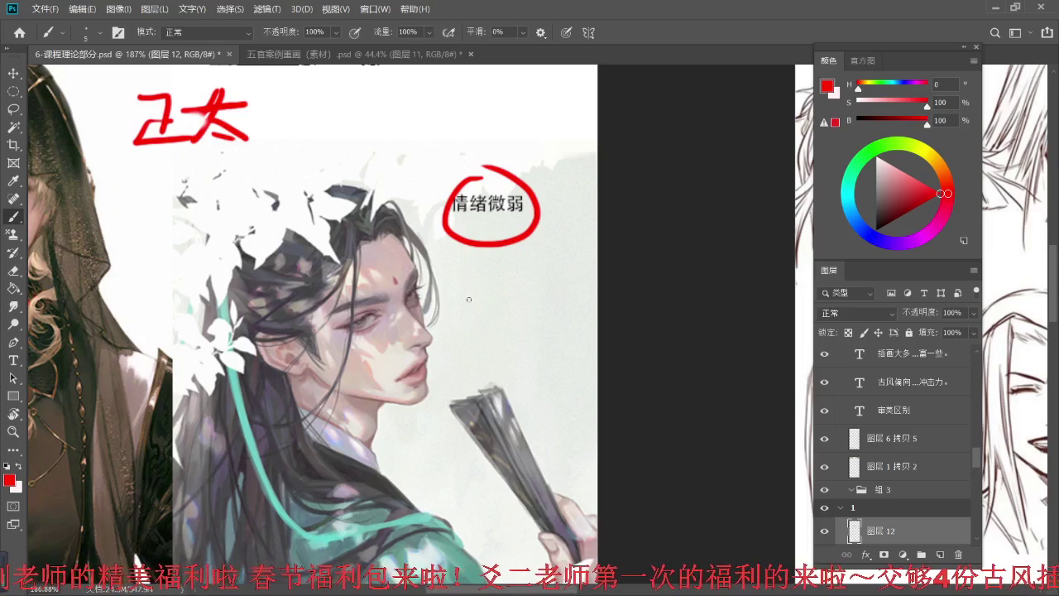
pyautogui.scroll(10, 361, 184)
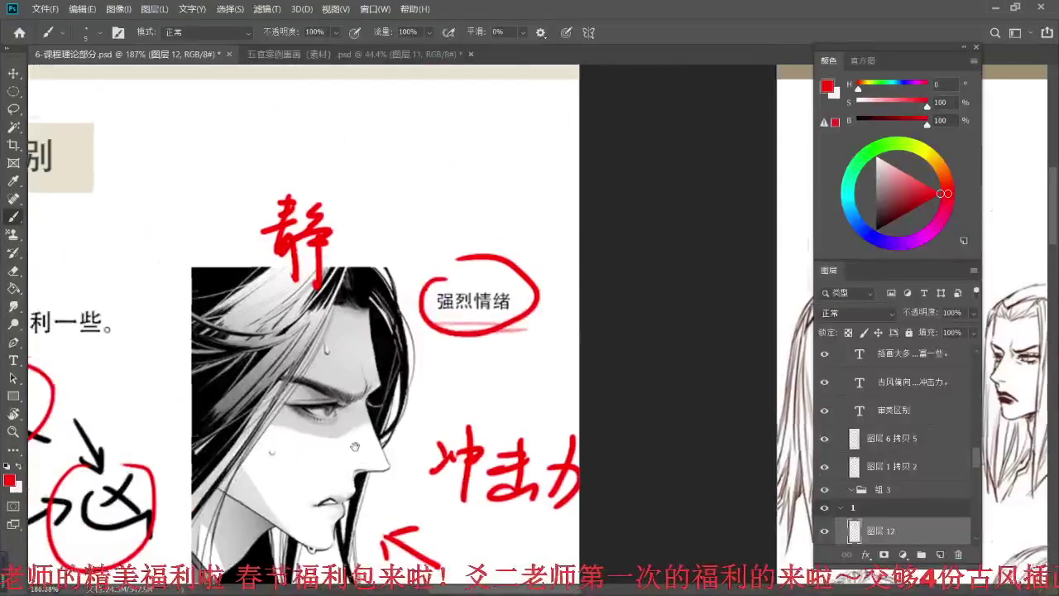
pyautogui.moveTo(300, 149)
pyautogui.mouseDown()
pyautogui.moveTo(335, 159)
pyautogui.moveTo(288, 162)
pyautogui.mouseUp()
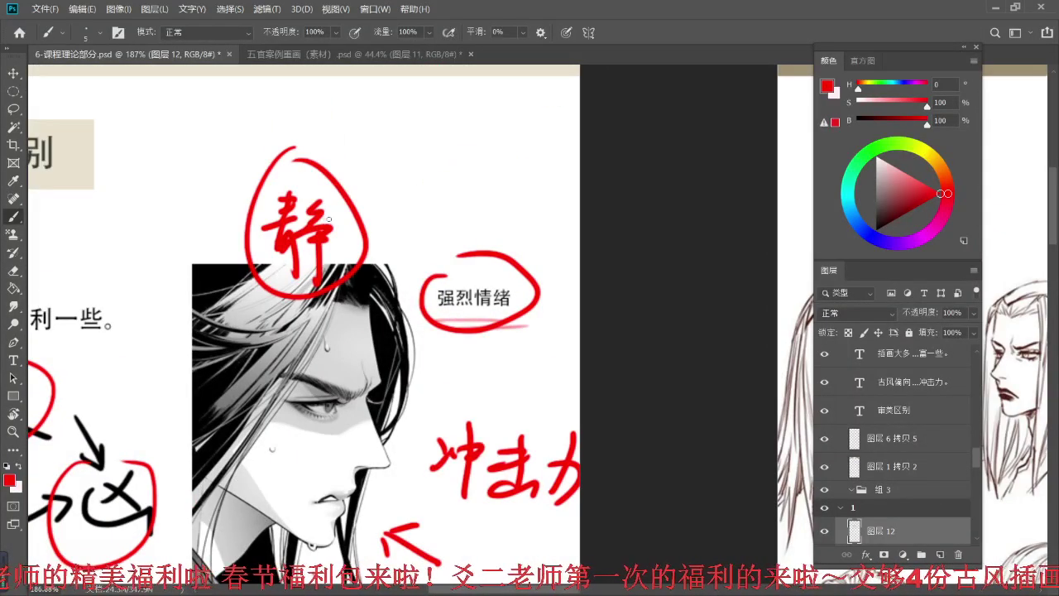
pyautogui.moveTo(149, 386); pyautogui.dragTo(213, 381)
pyautogui.moveTo(217, 359)
pyautogui.mouseDown()
pyautogui.moveTo(257, 371)
pyautogui.moveTo(223, 397)
pyautogui.mouseUp()
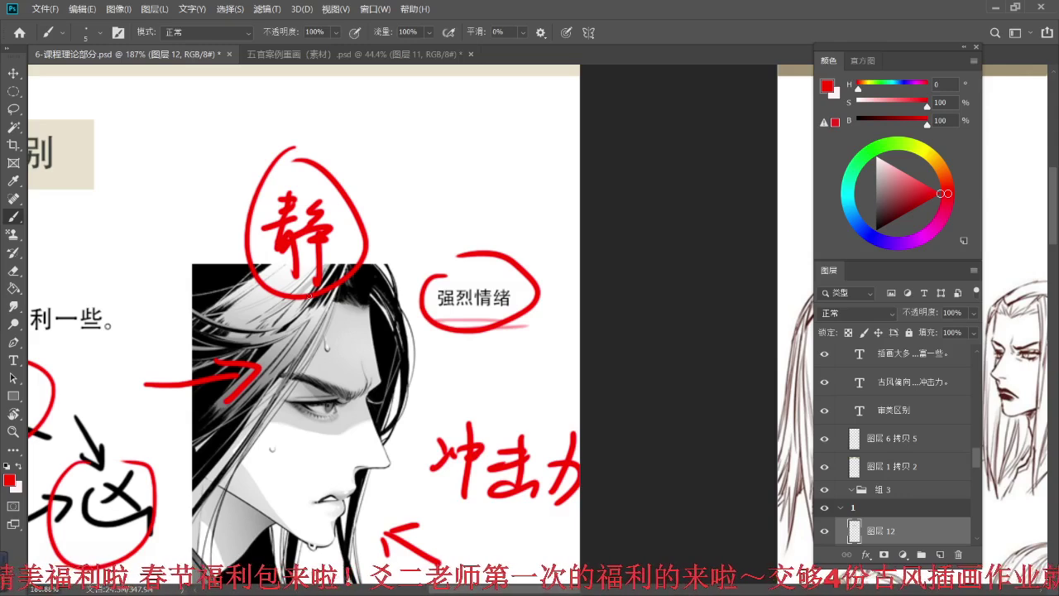
# - Draw a red arrow leading away from the circled 静 and write 动 at its end
pyautogui.moveTo(363, 345); pyautogui.dragTo(389, 219)
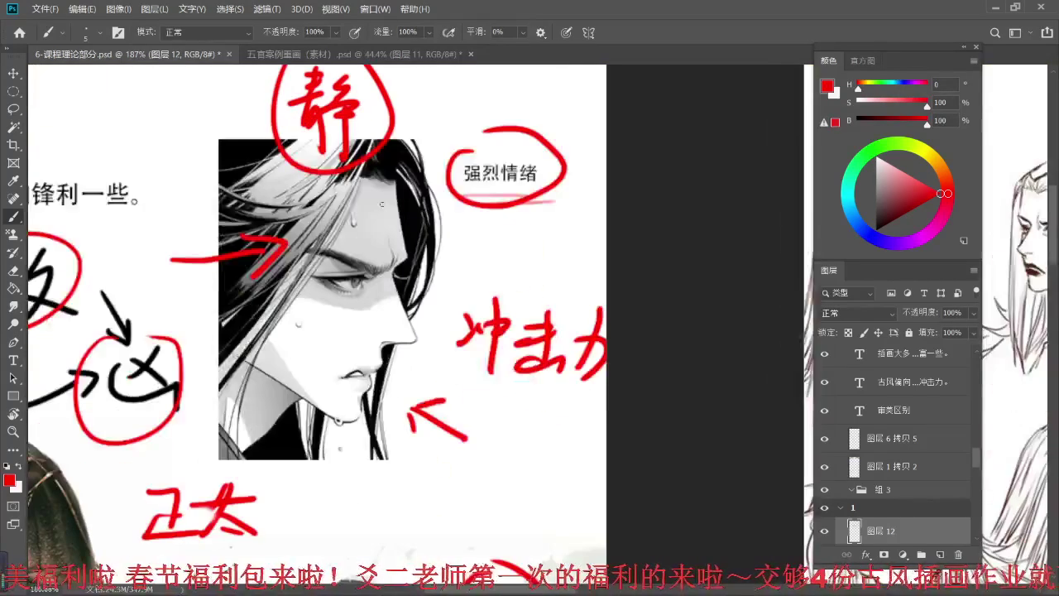
pyautogui.scroll(-3, 382, 191)
pyautogui.moveTo(386, 176); pyautogui.dragTo(391, 265)
pyautogui.moveTo(391, 178)
pyautogui.mouseDown()
pyautogui.moveTo(412, 163)
pyautogui.moveTo(468, 149)
pyautogui.mouseUp()
pyautogui.moveTo(438, 171)
pyautogui.mouseDown()
pyautogui.moveTo(463, 166)
pyautogui.moveTo(471, 177)
pyautogui.mouseUp()
pyautogui.moveTo(485, 139)
pyautogui.mouseDown()
pyautogui.moveTo(475, 178)
pyautogui.moveTo(493, 183)
pyautogui.mouseUp()
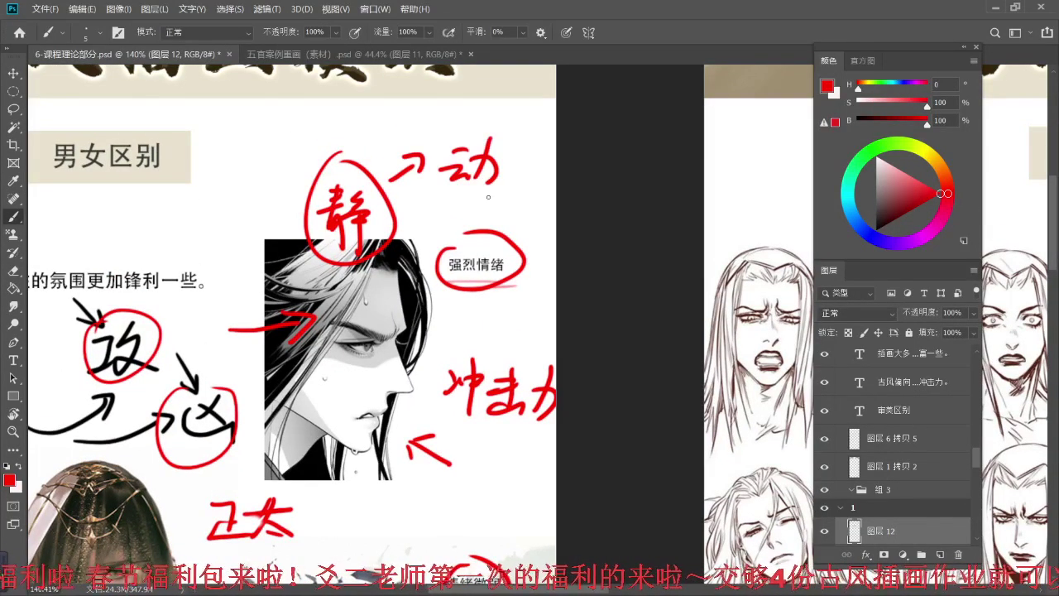
# - Circle the handwritten 动 and underline 强烈 in the 强烈情绪 label in red
pyautogui.moveTo(453, 134); pyautogui.dragTo(463, 204)
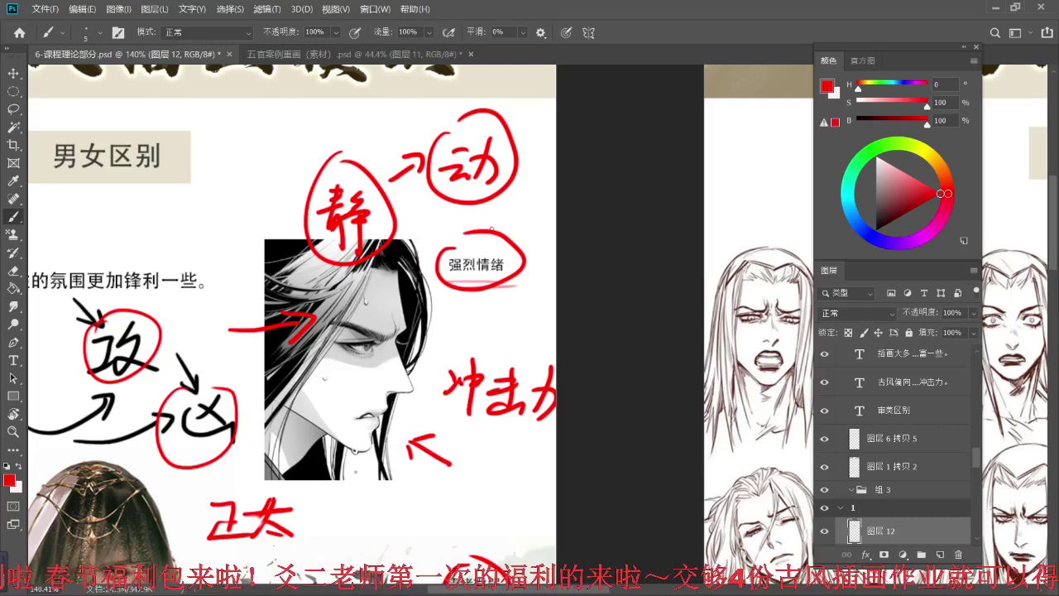
pyautogui.moveTo(450, 273); pyautogui.dragTo(477, 274)
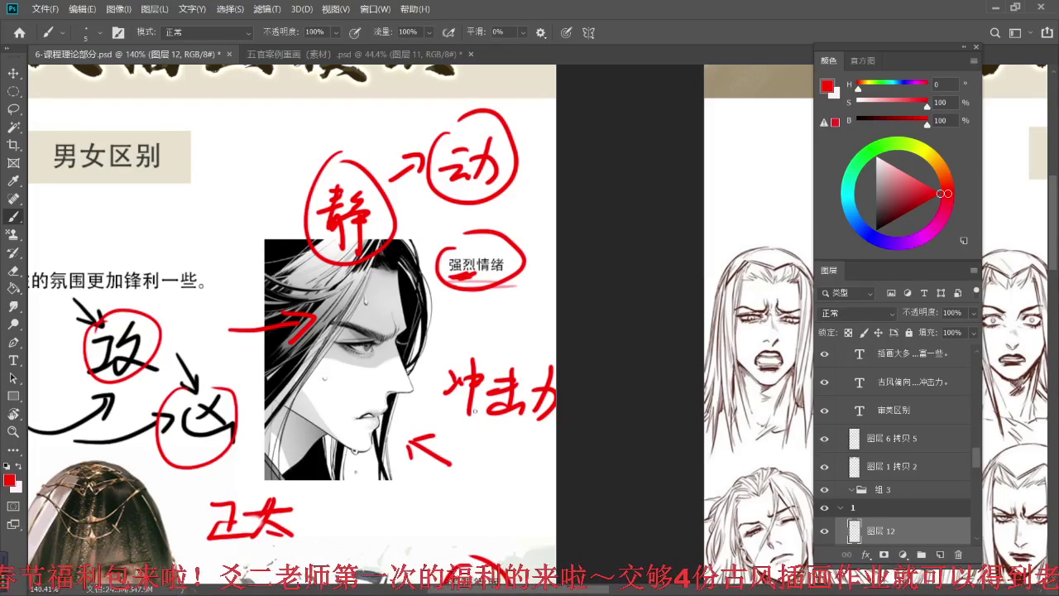
# - Circle the face of the bare-chested, blue-eyed man in red
pyautogui.moveTo(296, 376); pyautogui.dragTo(424, 316)
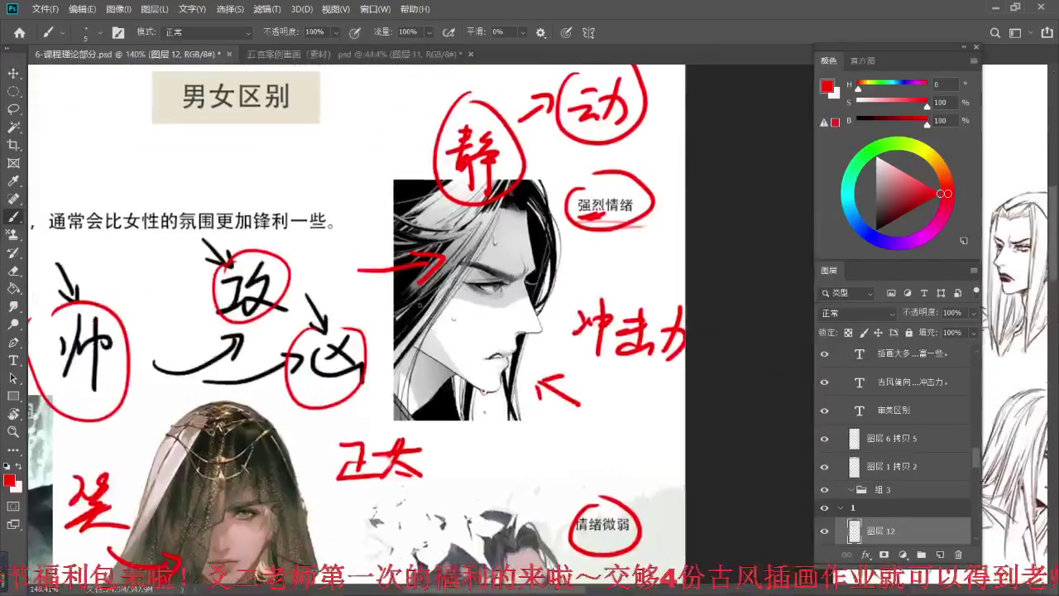
pyautogui.scroll(-1, 427, 307)
pyautogui.scroll(-2, 427, 307)
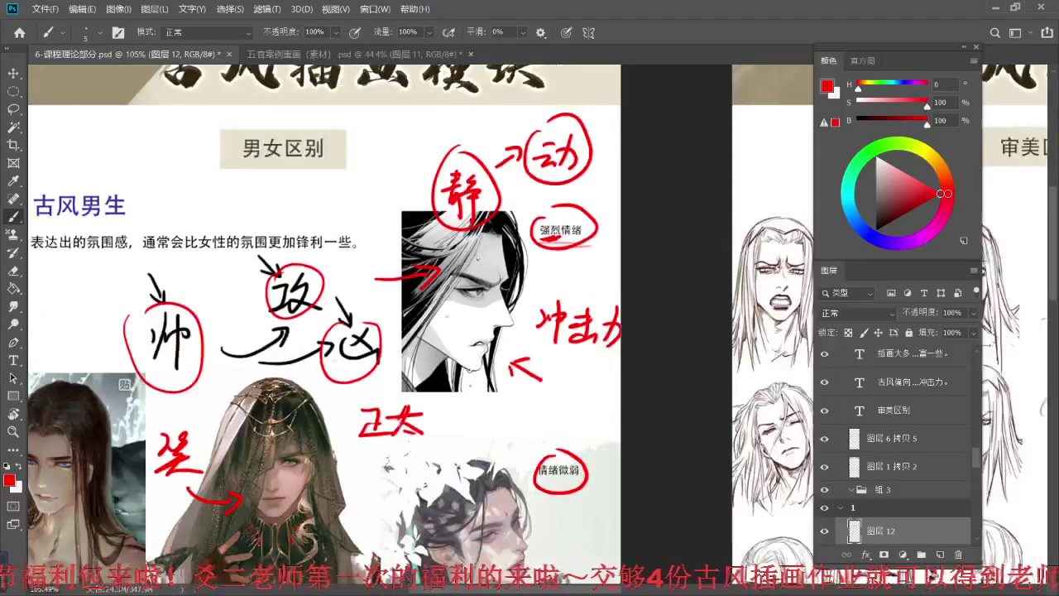
pyautogui.moveTo(337, 362); pyautogui.dragTo(404, 291)
pyautogui.moveTo(389, 330); pyautogui.dragTo(399, 298)
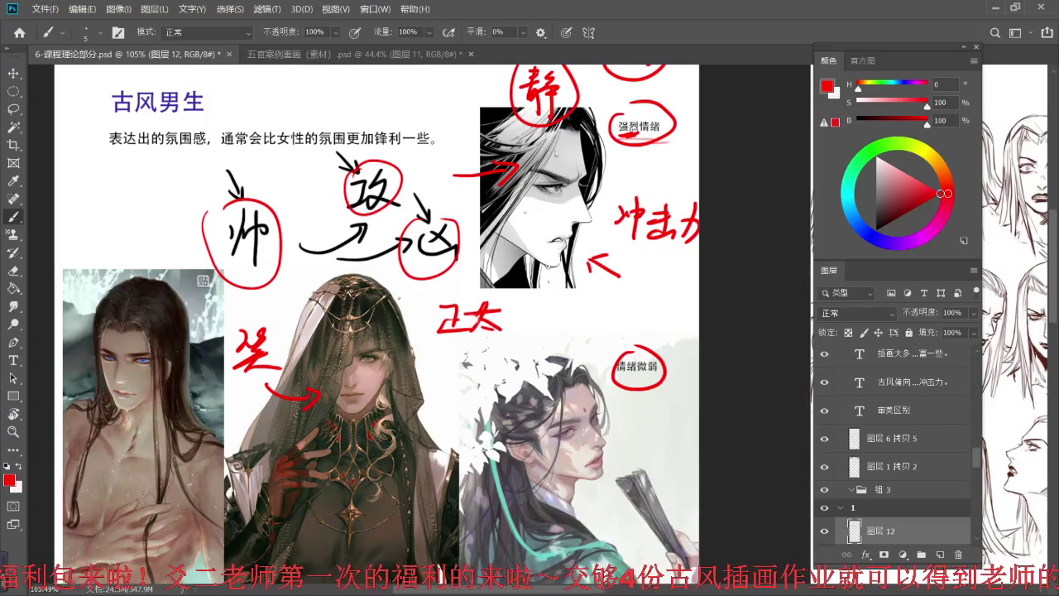
pyautogui.scroll(-1, 379, 348)
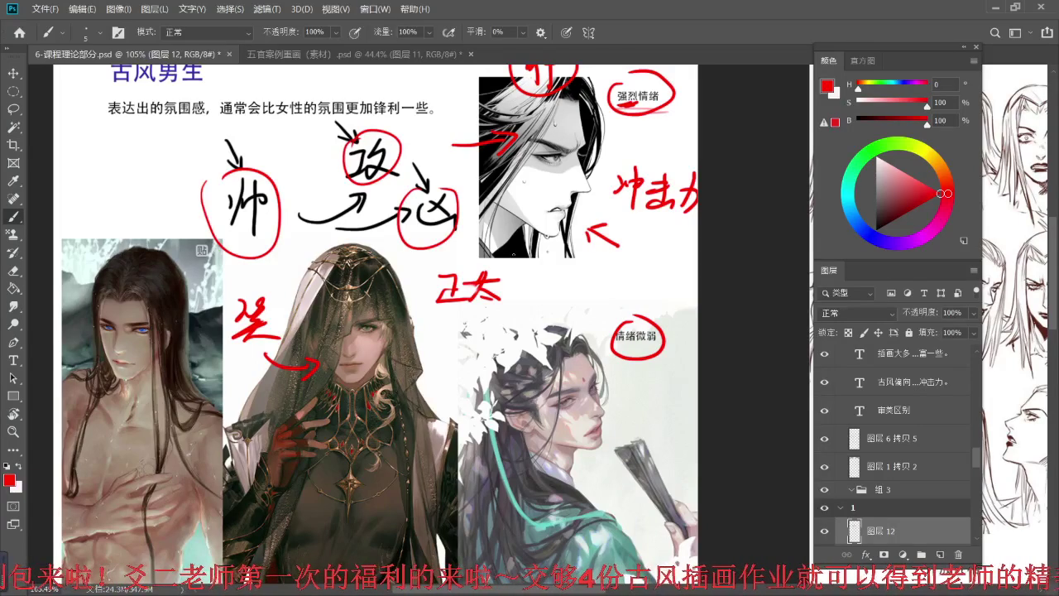
pyautogui.moveTo(492, 287); pyautogui.dragTo(507, 249)
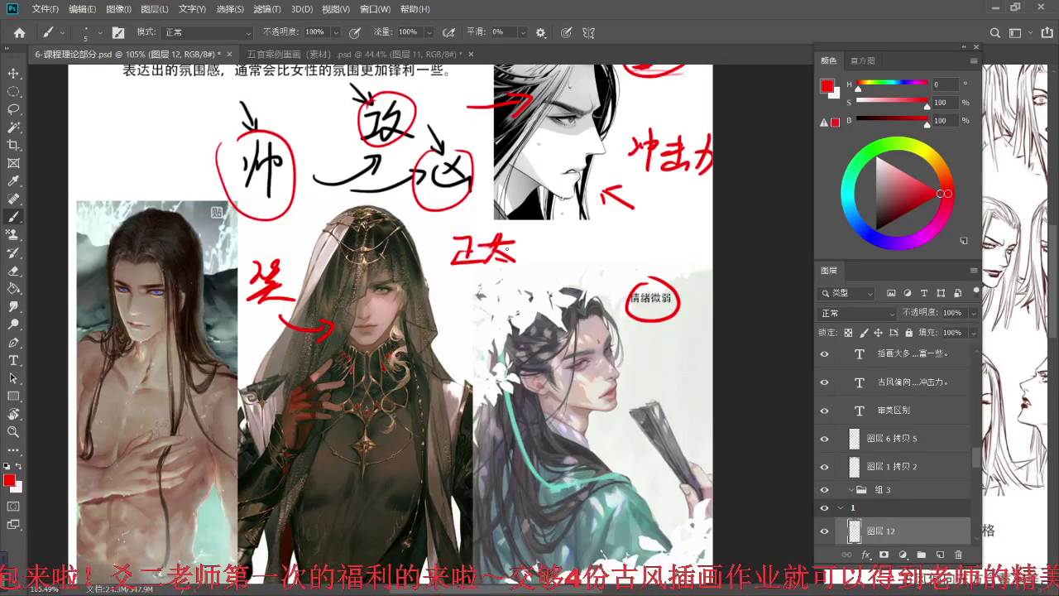
pyautogui.scroll(2, 302, 281)
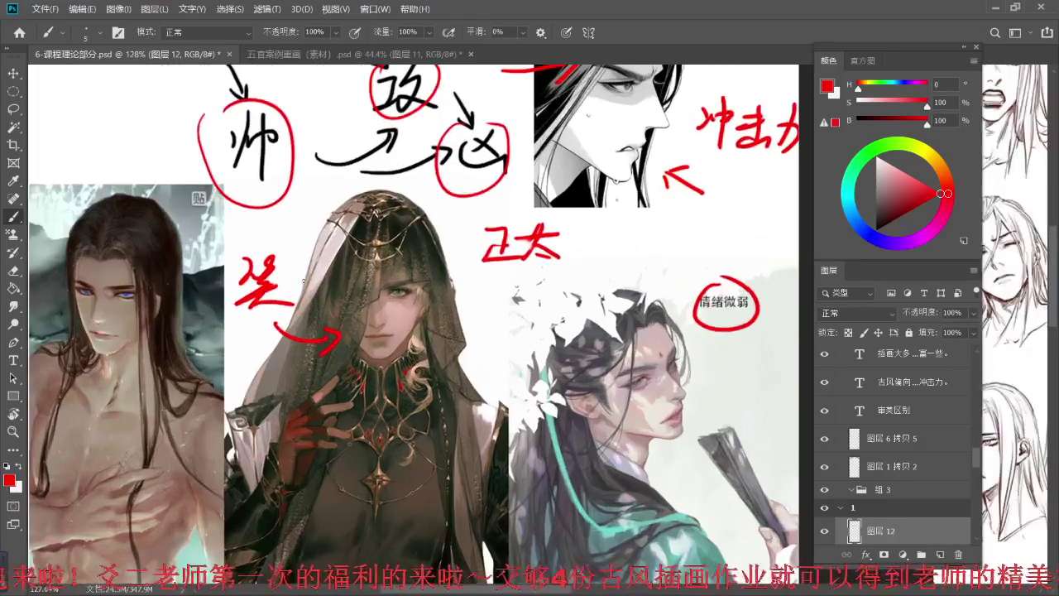
pyautogui.moveTo(83, 246)
pyautogui.mouseDown()
pyautogui.moveTo(71, 354)
pyautogui.moveTo(105, 248)
pyautogui.mouseUp()
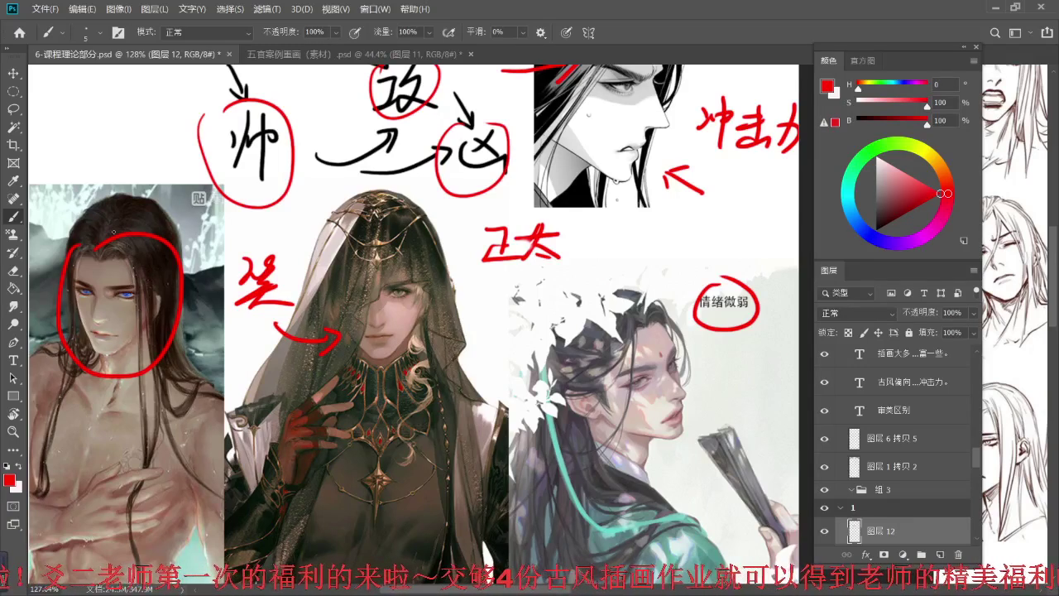
# - Write 静 in red above the head of the bare-chested man
pyautogui.moveTo(61, 170)
pyautogui.mouseDown()
pyautogui.moveTo(79, 165)
pyautogui.moveTo(56, 216)
pyautogui.moveTo(82, 227)
pyautogui.moveTo(104, 173)
pyautogui.moveTo(99, 195)
pyautogui.mouseUp()
pyautogui.moveTo(78, 197); pyautogui.dragTo(111, 191)
pyautogui.moveTo(86, 203)
pyautogui.mouseDown()
pyautogui.moveTo(105, 200)
pyautogui.moveTo(95, 226)
pyautogui.mouseUp()
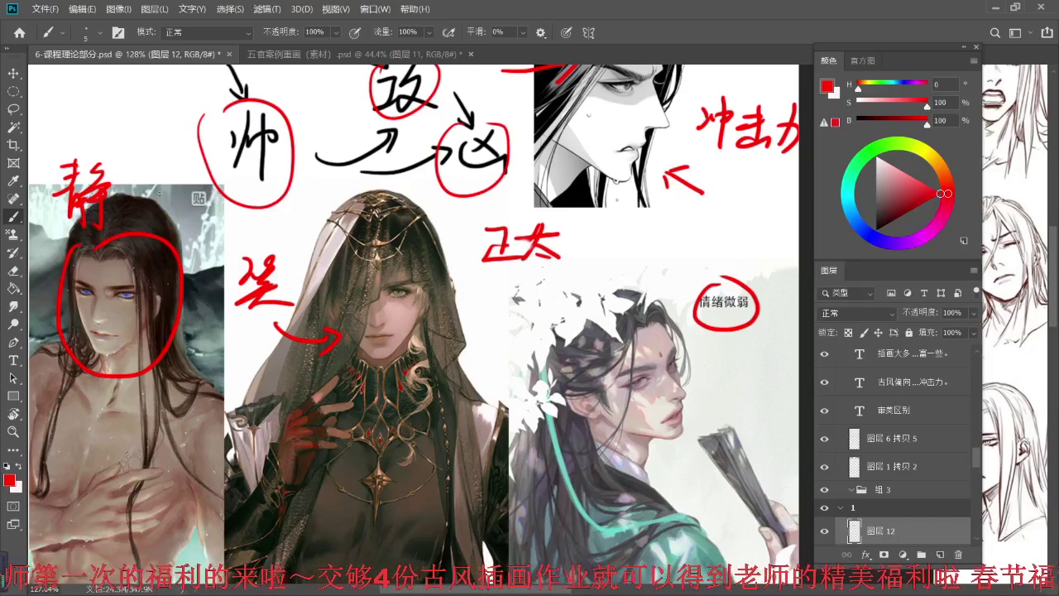
# - Draw a red arrow up to the bare-chested man's circled face, and number his portrait 1 and the veiled figure's portrait 2
pyautogui.moveTo(285, 214); pyautogui.dragTo(304, 443)
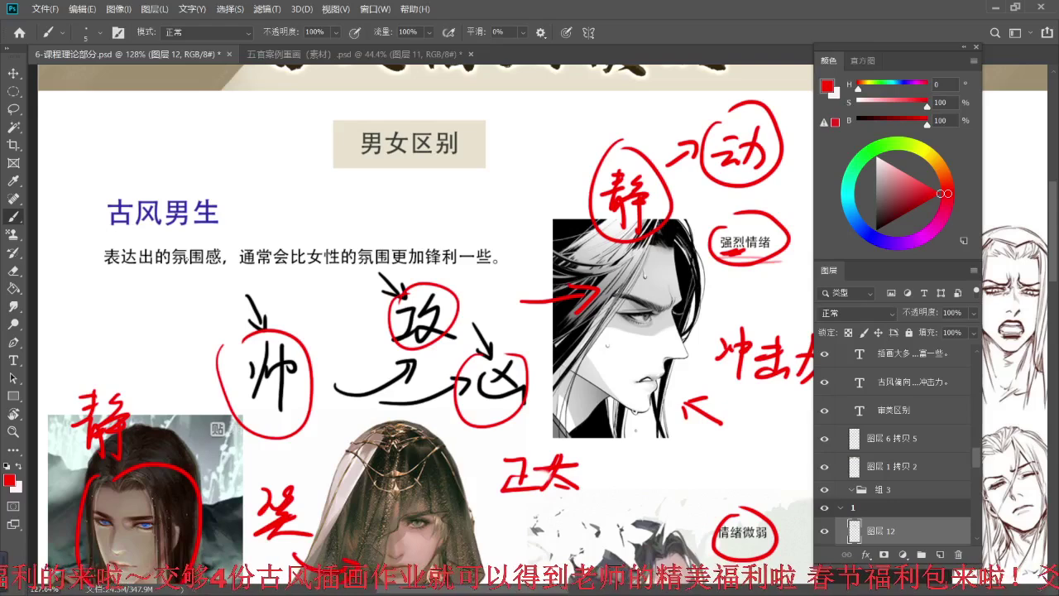
pyautogui.moveTo(295, 368); pyautogui.dragTo(314, 155)
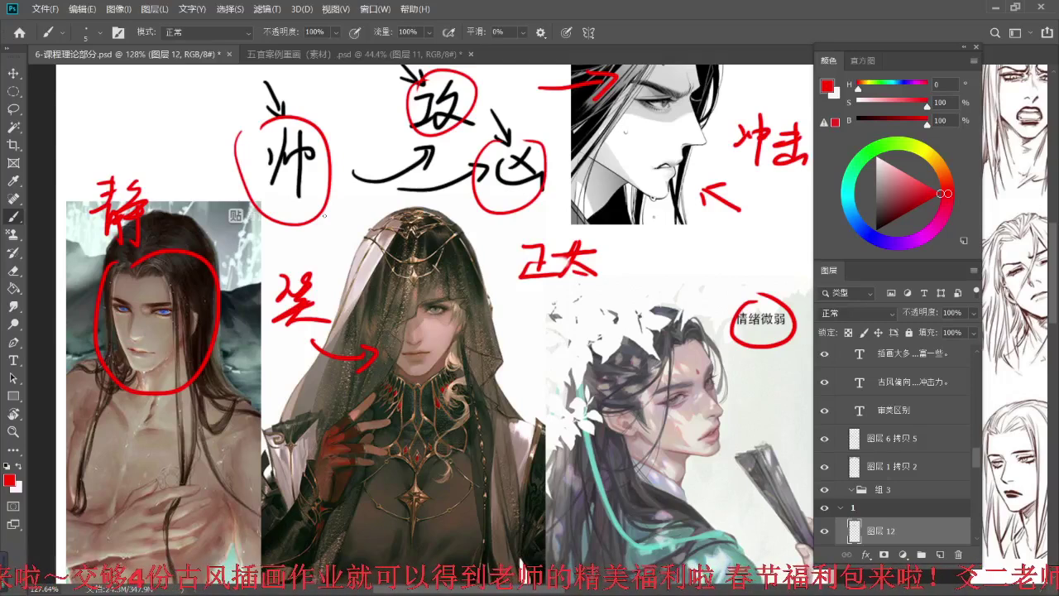
pyautogui.scroll(-2, 323, 216)
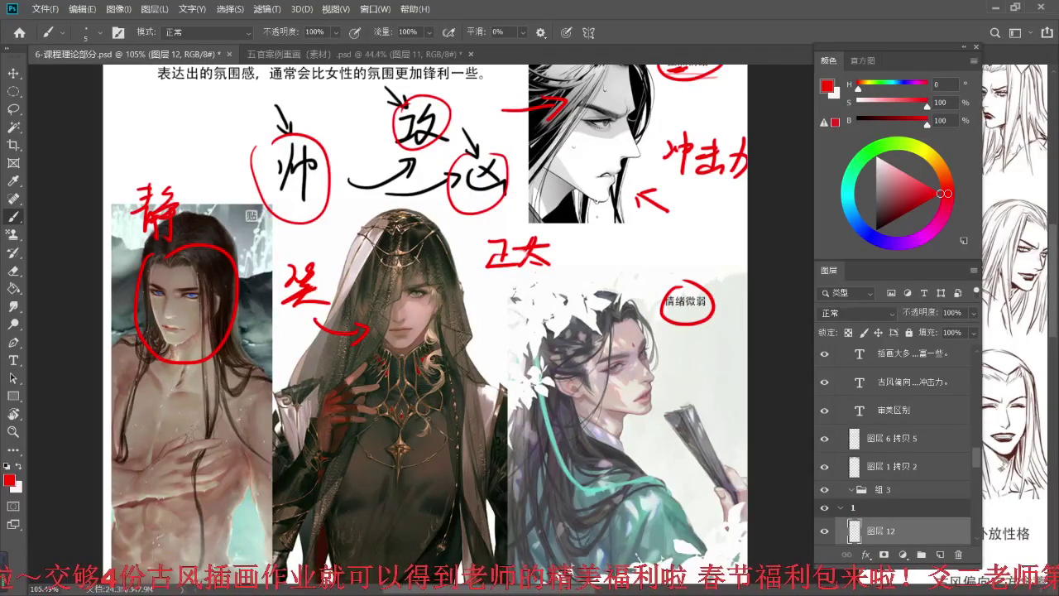
pyautogui.moveTo(335, 289); pyautogui.dragTo(319, 279)
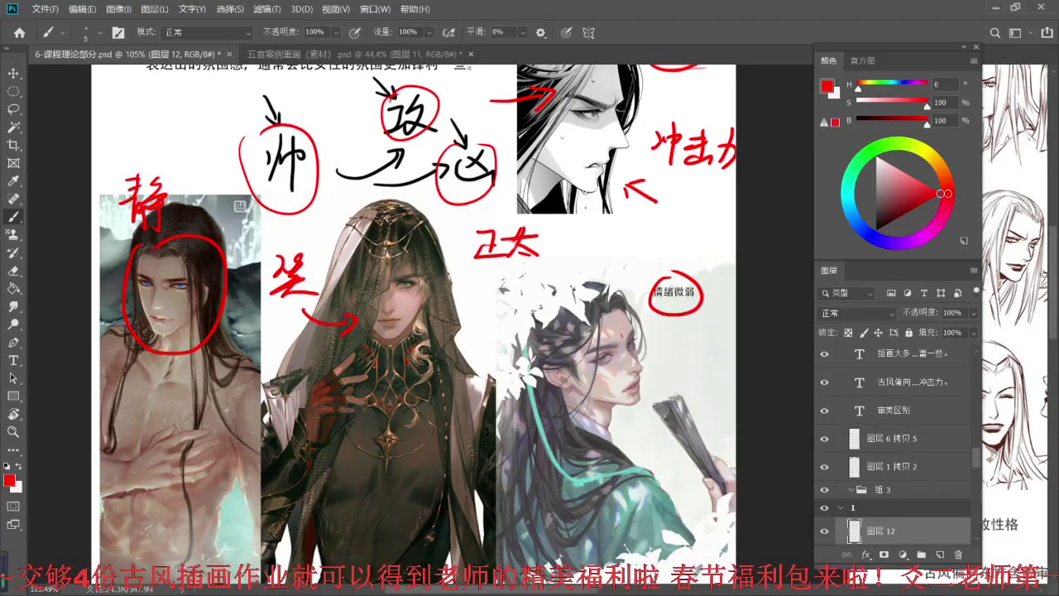
pyautogui.moveTo(186, 430); pyautogui.dragTo(184, 369)
pyautogui.moveTo(186, 369); pyautogui.dragTo(204, 385)
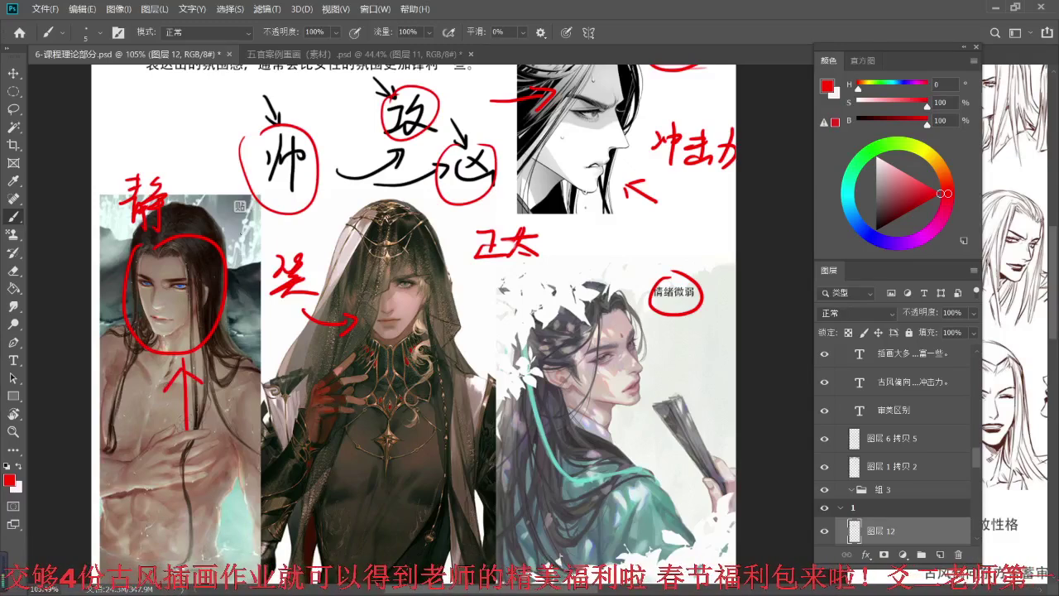
pyautogui.moveTo(215, 445); pyautogui.dragTo(217, 465)
pyautogui.moveTo(318, 447); pyautogui.dragTo(337, 467)
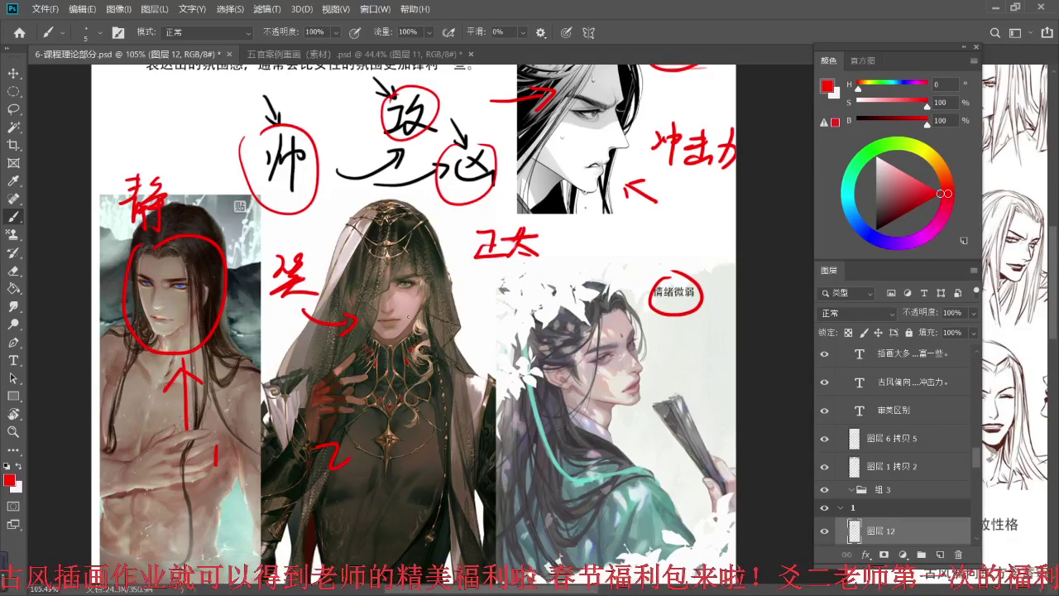
# - Try a red stroke around the visible eye of the veiled figure and undo it
pyautogui.moveTo(348, 314); pyautogui.dragTo(538, 277)
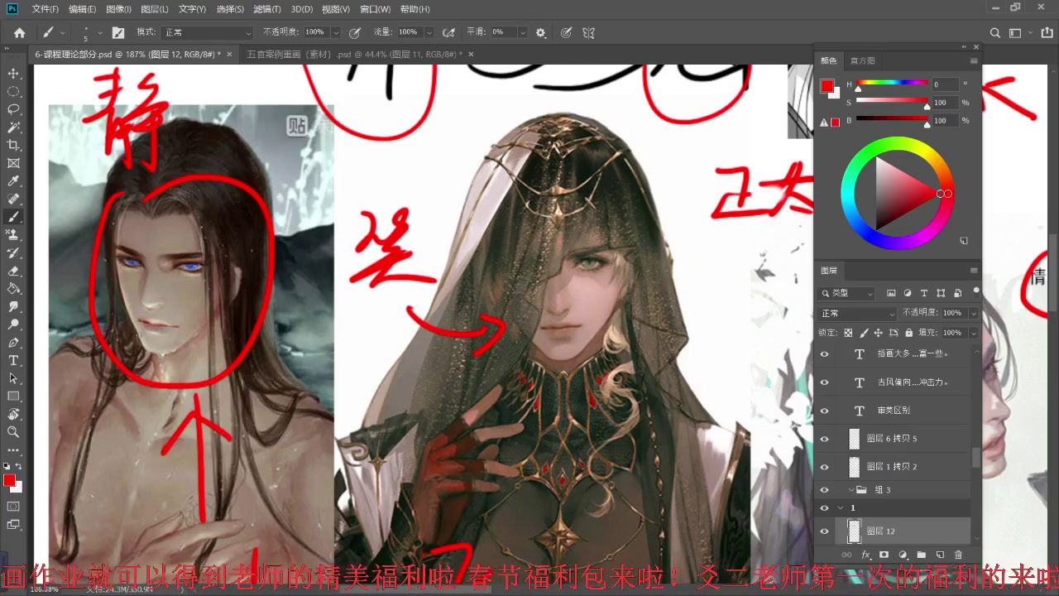
pyautogui.scroll(-2, 140, 334)
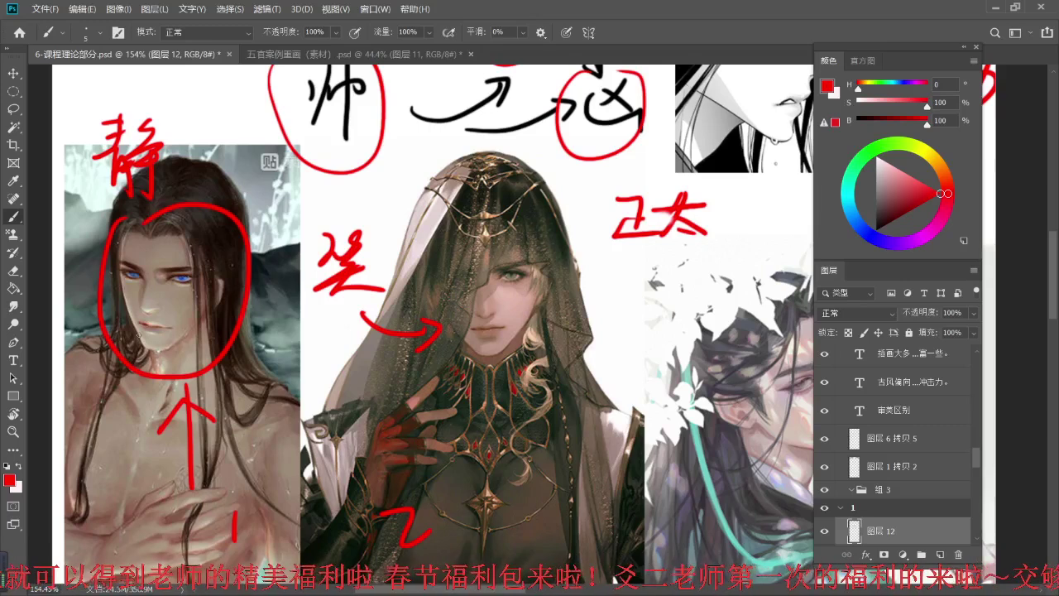
pyautogui.scroll(2, 63, 397)
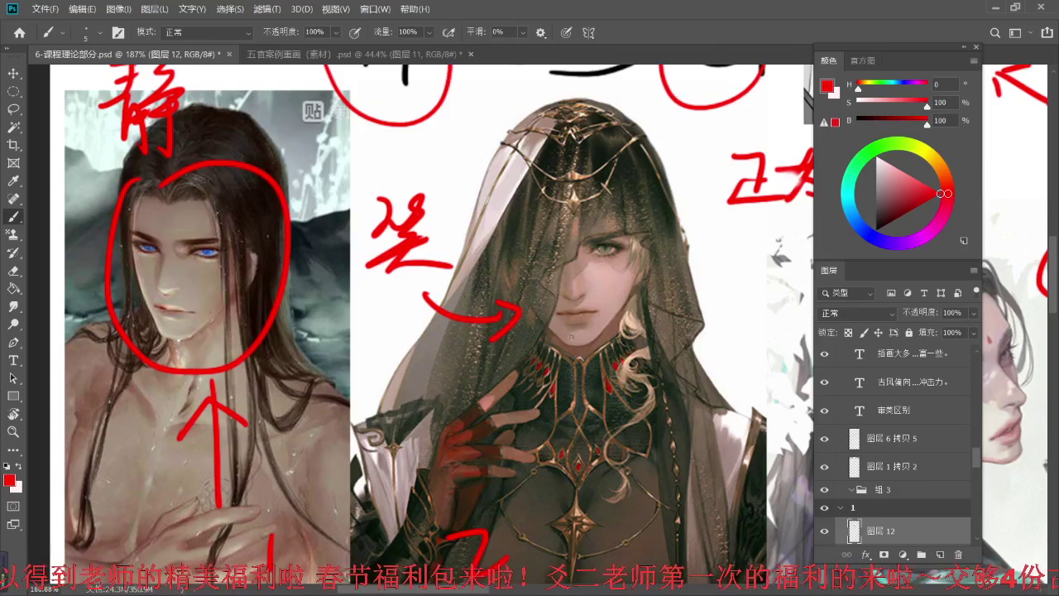
pyautogui.moveTo(589, 260)
pyautogui.mouseDown()
pyautogui.moveTo(569, 245)
pyautogui.moveTo(614, 312)
pyautogui.moveTo(585, 243)
pyautogui.mouseUp()
pyautogui.hotkey('ctrl', 'z')
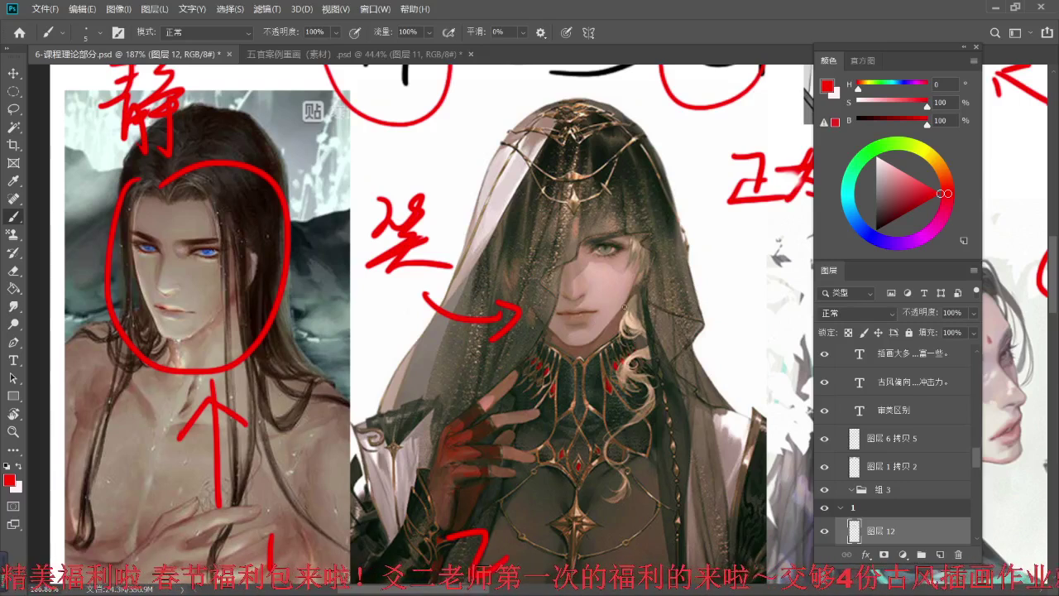
# - Circle the handwritten 笑 below the 古风女生 portraits in red and underline the 强烈情绪 caption
pyautogui.scroll(-6, 617, 283)
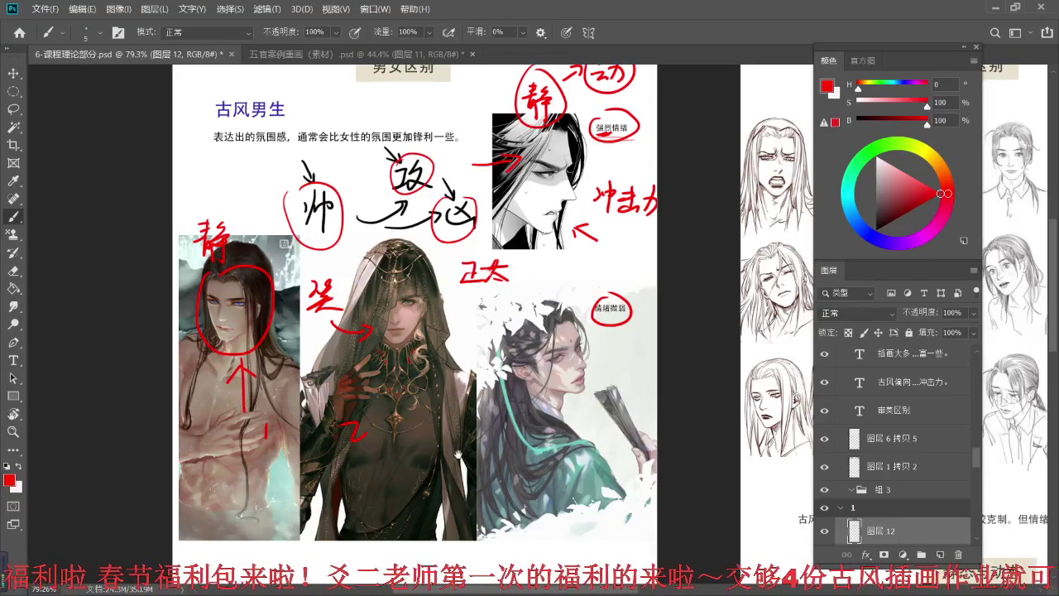
pyautogui.scroll(-10, 458, 454)
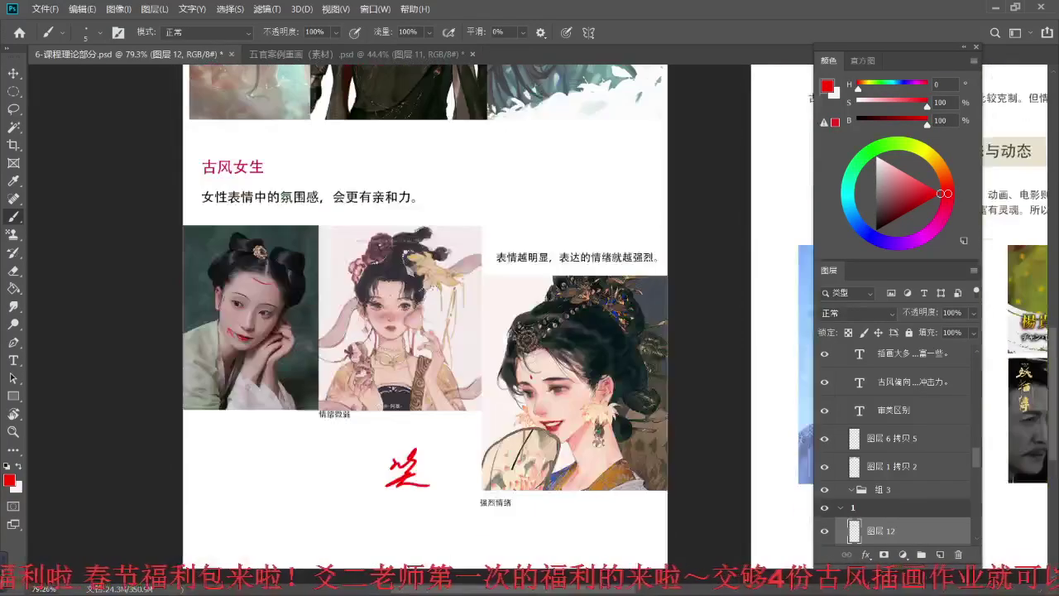
pyautogui.scroll(4, 432, 199)
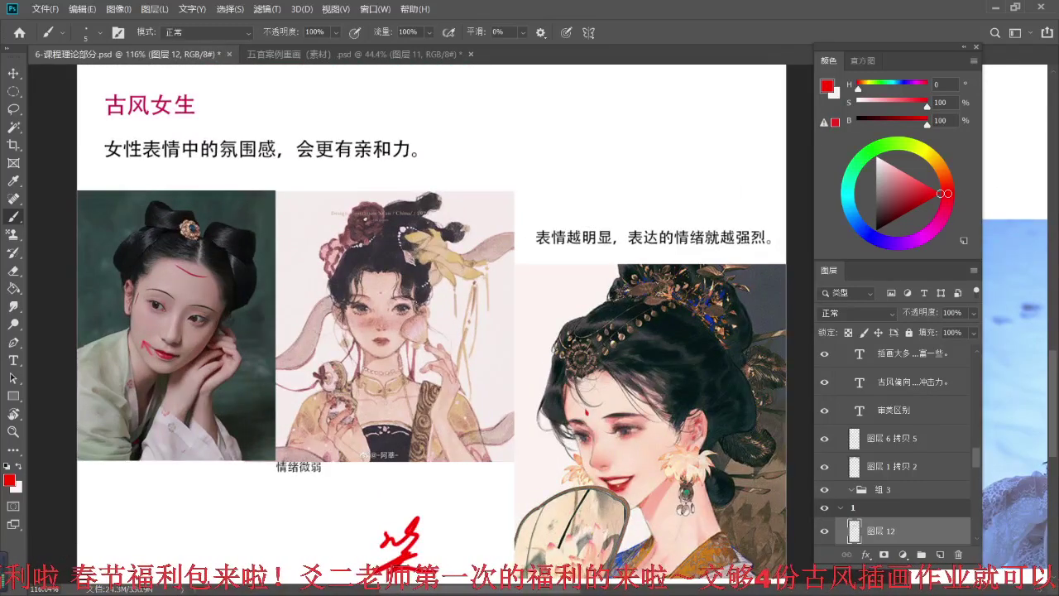
pyautogui.moveTo(453, 287); pyautogui.dragTo(448, 240)
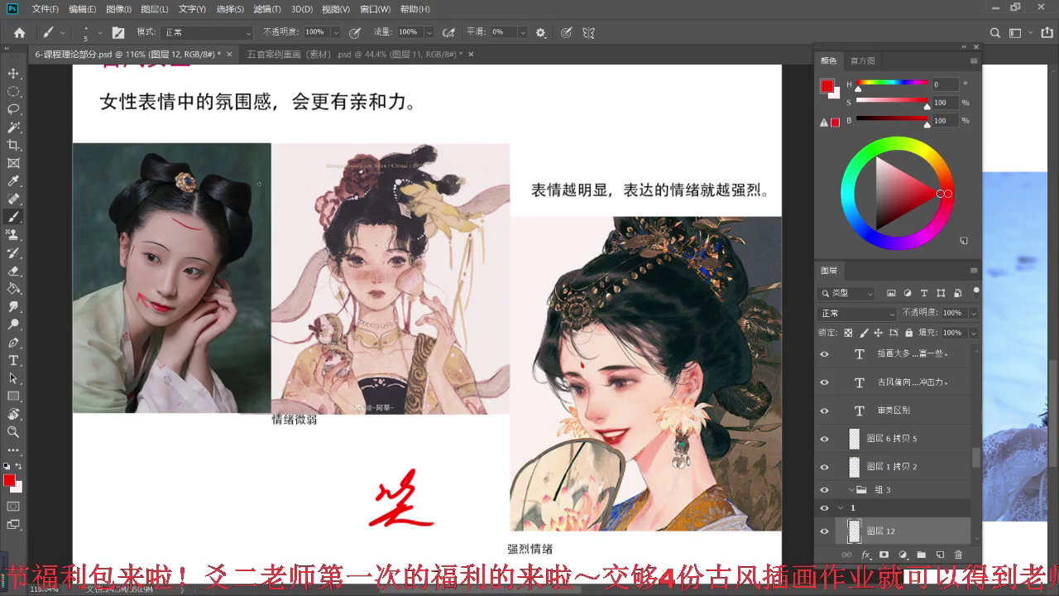
pyautogui.moveTo(376, 455)
pyautogui.mouseDown()
pyautogui.moveTo(354, 530)
pyautogui.moveTo(416, 455)
pyautogui.mouseUp()
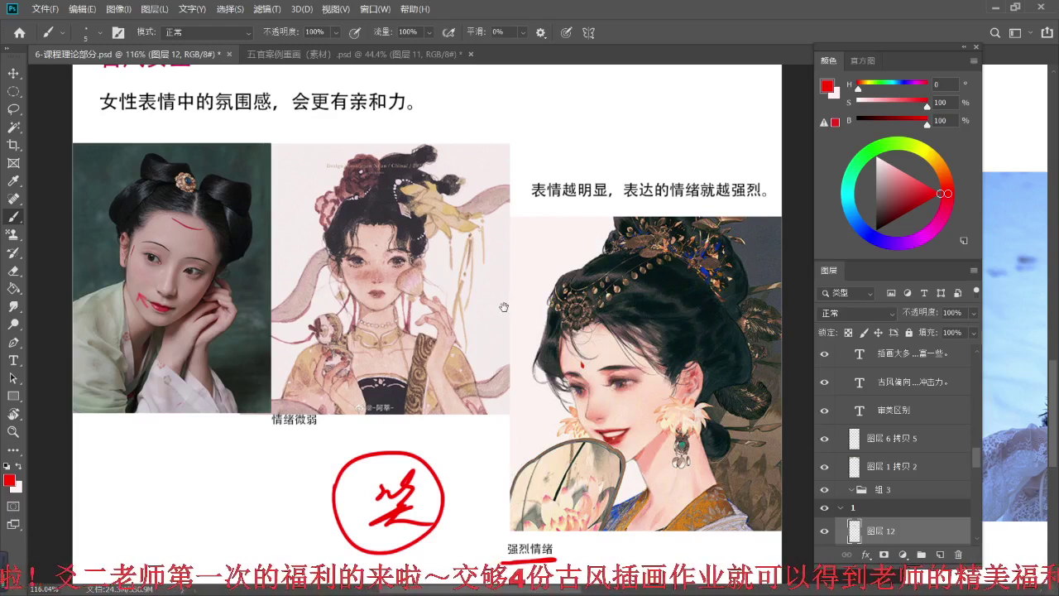
# - Underline the 情绪微弱 caption beneath the illustrated woman holding a shell to her cheek in red
pyautogui.moveTo(504, 307); pyautogui.dragTo(396, 287)
pyautogui.scroll(2, 372, 233)
pyautogui.moveTo(370, 228); pyautogui.dragTo(348, 160)
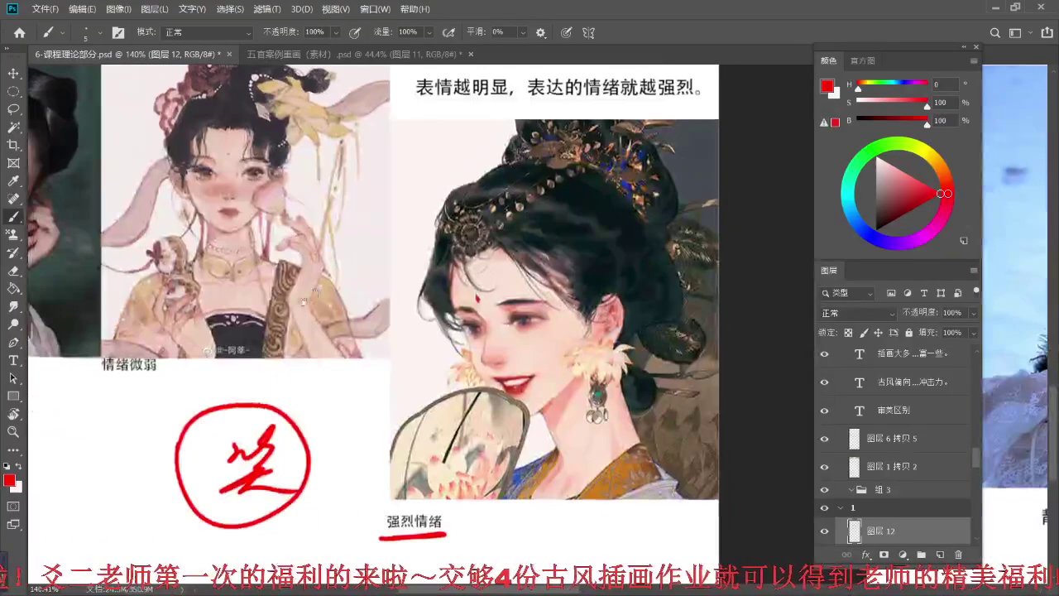
pyautogui.moveTo(89, 383); pyautogui.dragTo(167, 380)
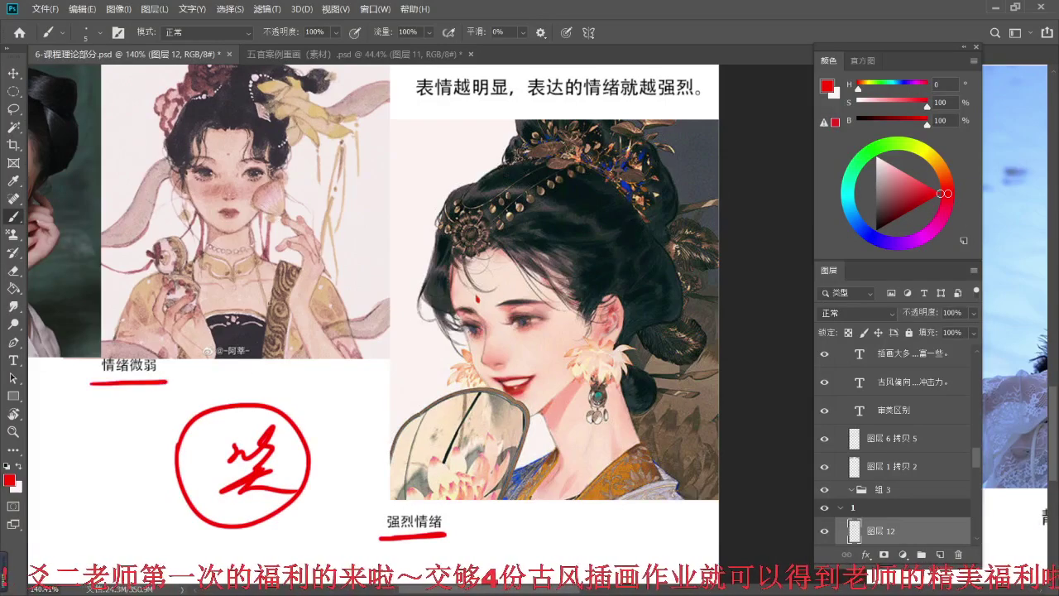
# - Number the 情绪微弱 illustration 1 and the 强烈情绪 illustration 2 in red, and circle the 2
pyautogui.moveTo(324, 205); pyautogui.dragTo(300, 236)
pyautogui.moveTo(298, 199); pyautogui.dragTo(315, 229)
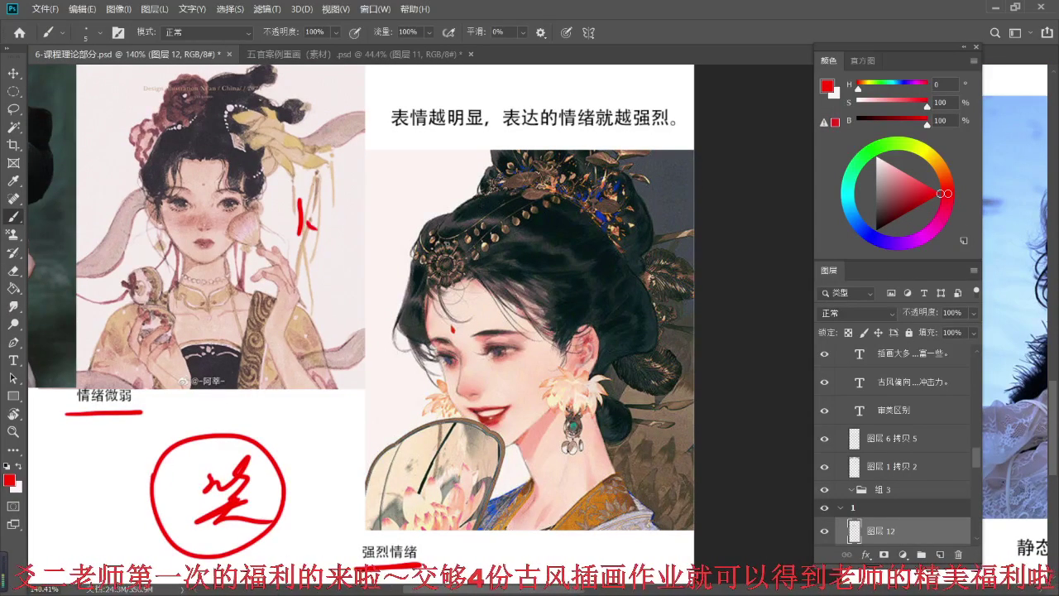
pyautogui.moveTo(390, 213)
pyautogui.mouseDown()
pyautogui.moveTo(424, 234)
pyautogui.moveTo(432, 226)
pyautogui.mouseUp()
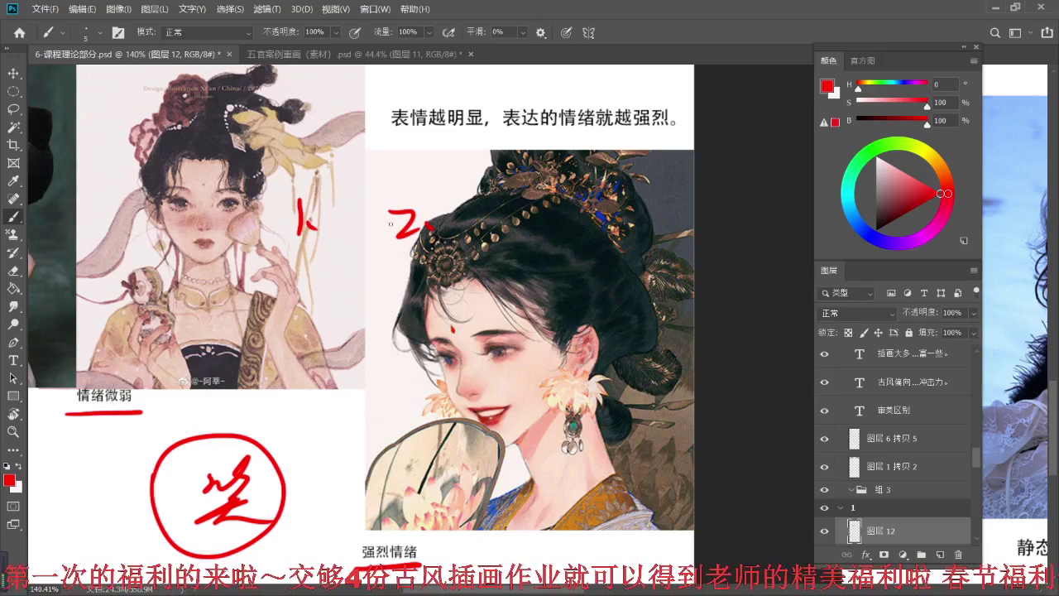
pyautogui.moveTo(435, 235)
pyautogui.mouseDown()
pyautogui.moveTo(377, 195)
pyautogui.moveTo(440, 209)
pyautogui.mouseUp()
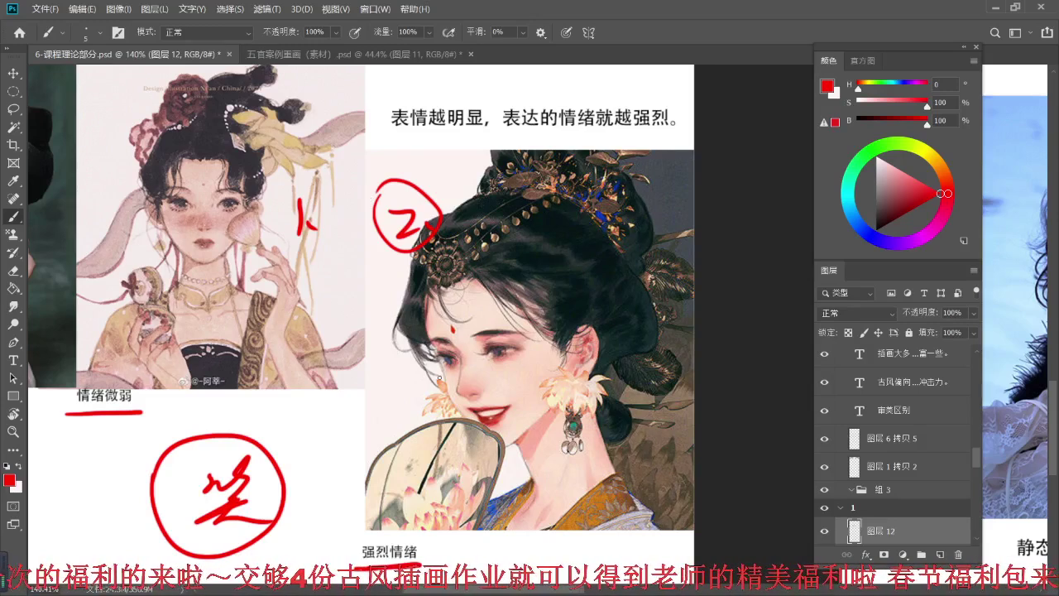
# - Compare the expressions in the 古风女生 portraits up close, including the photo reference, and then with the 古风男生 portraits
pyautogui.moveTo(465, 362); pyautogui.dragTo(451, 339)
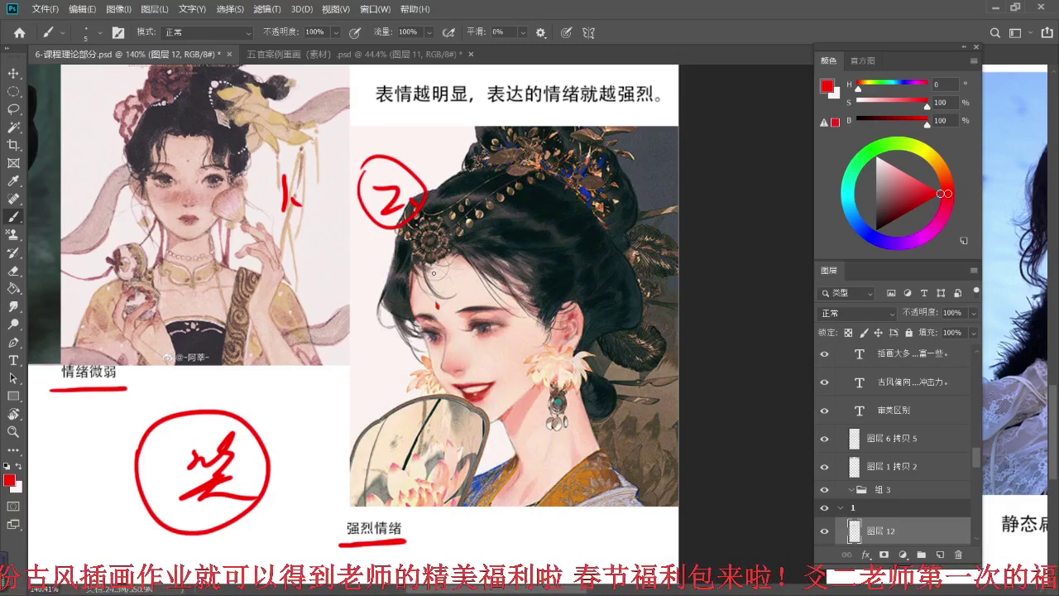
pyautogui.scroll(-3, 316, 271)
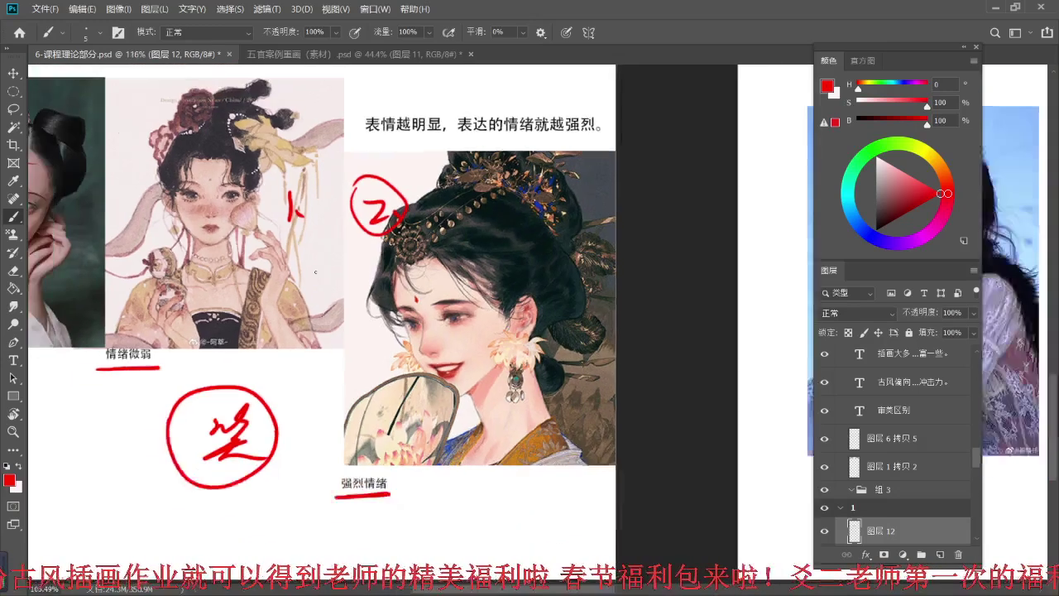
pyautogui.moveTo(307, 269); pyautogui.dragTo(458, 303)
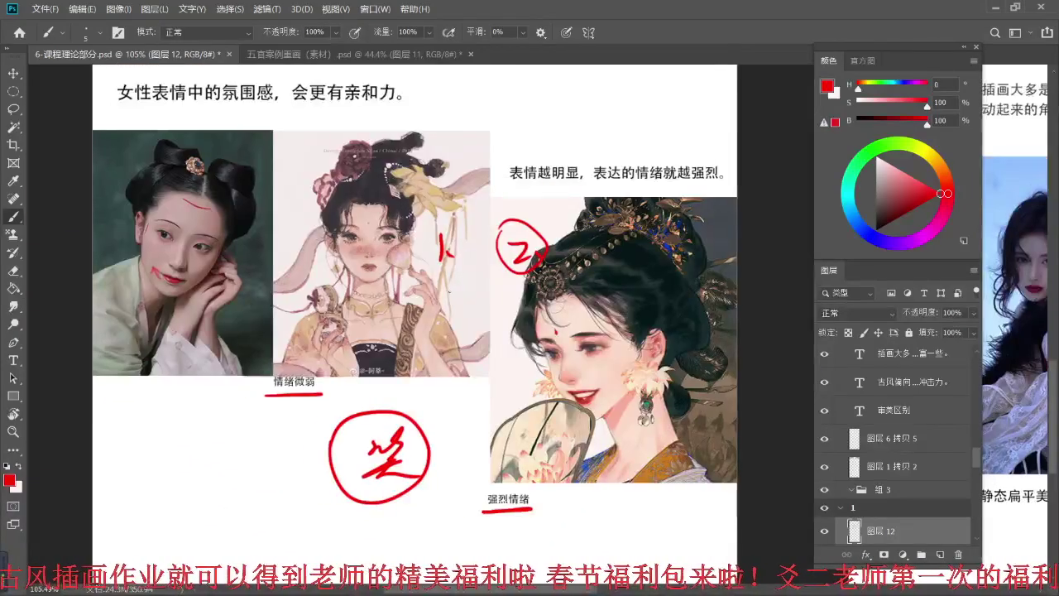
pyautogui.scroll(3, 302, 291)
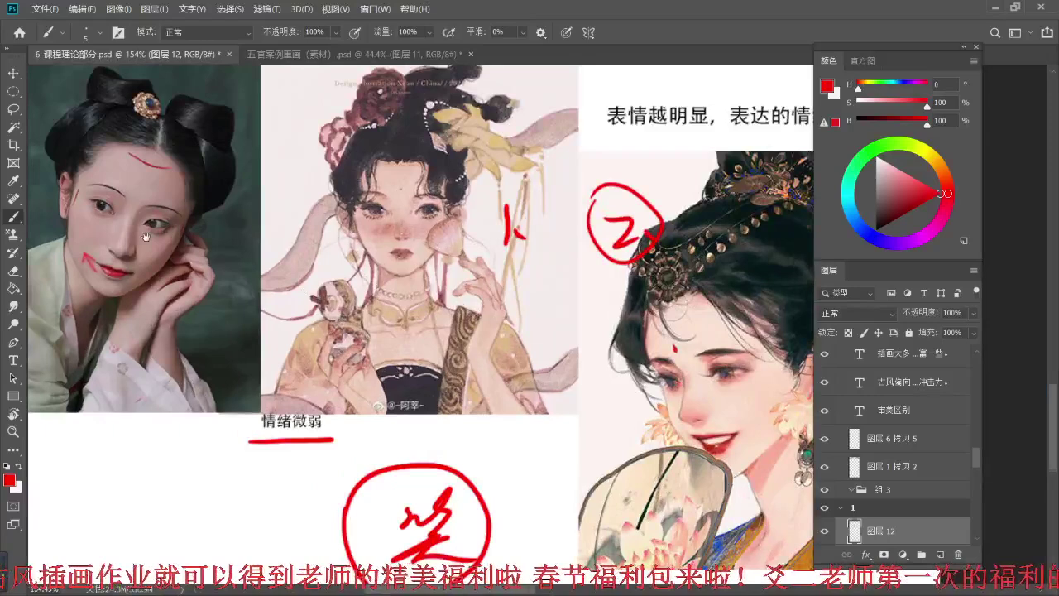
pyautogui.moveTo(146, 237); pyautogui.dragTo(208, 262)
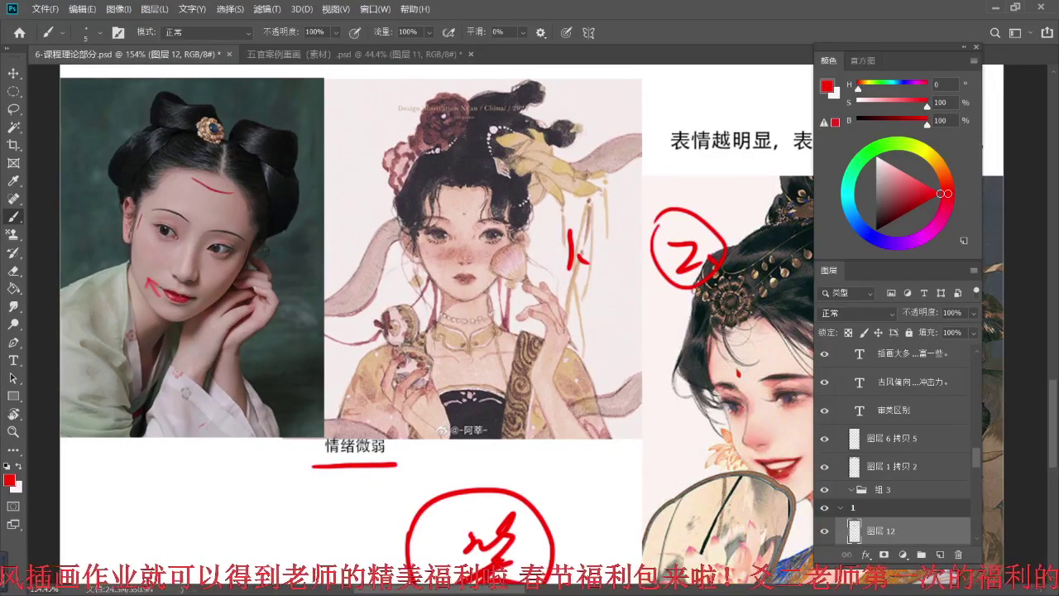
pyautogui.scroll(4, 170, 269)
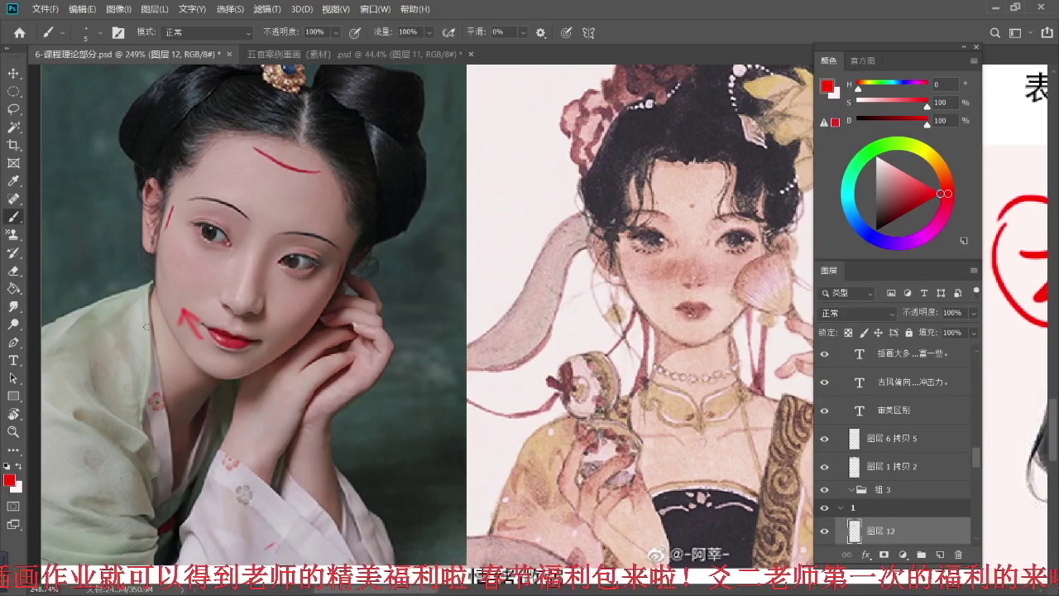
pyautogui.scroll(-4, 391, 313)
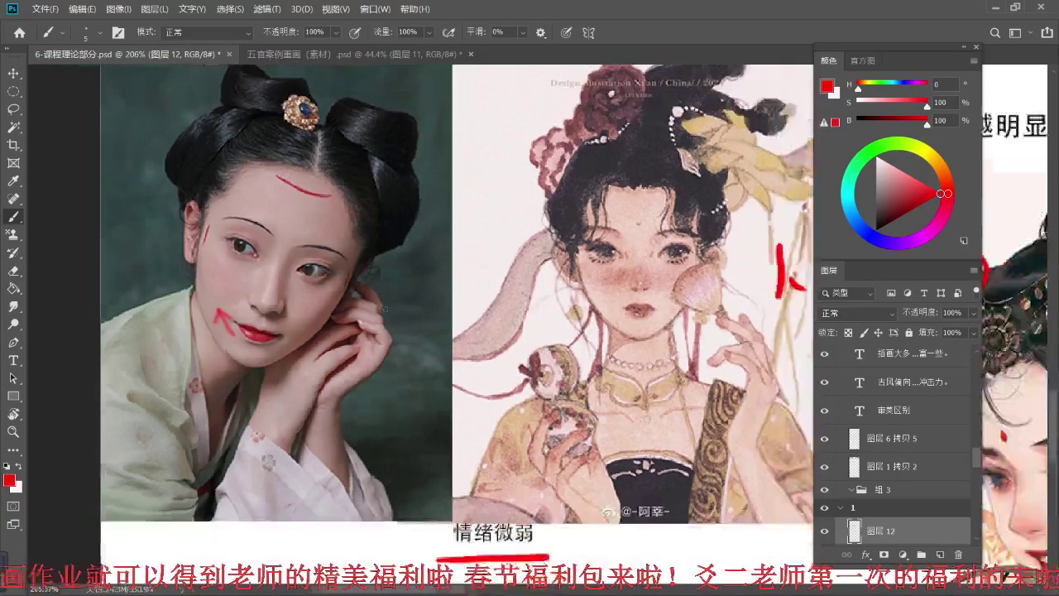
pyautogui.moveTo(393, 314); pyautogui.dragTo(330, 273)
pyautogui.scroll(-3, 362, 284)
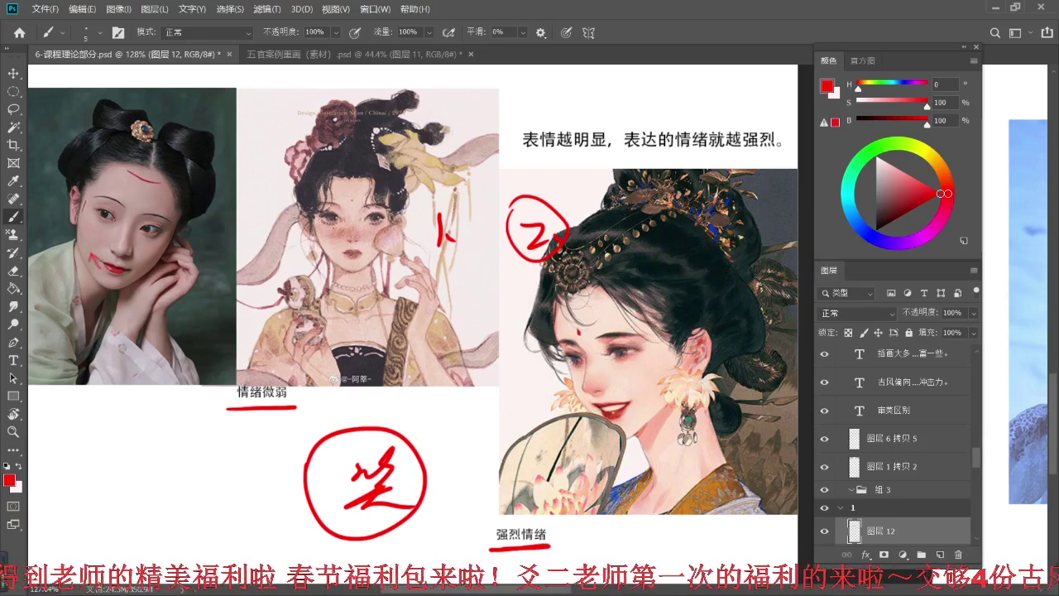
pyautogui.scroll(-3, 341, 249)
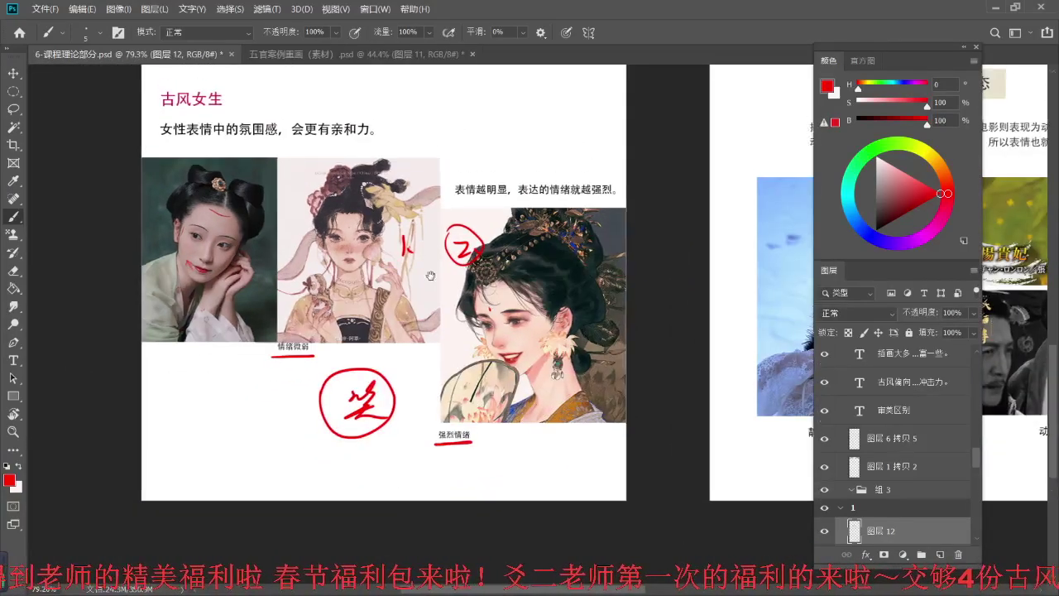
pyautogui.scroll(-2, 383, 281)
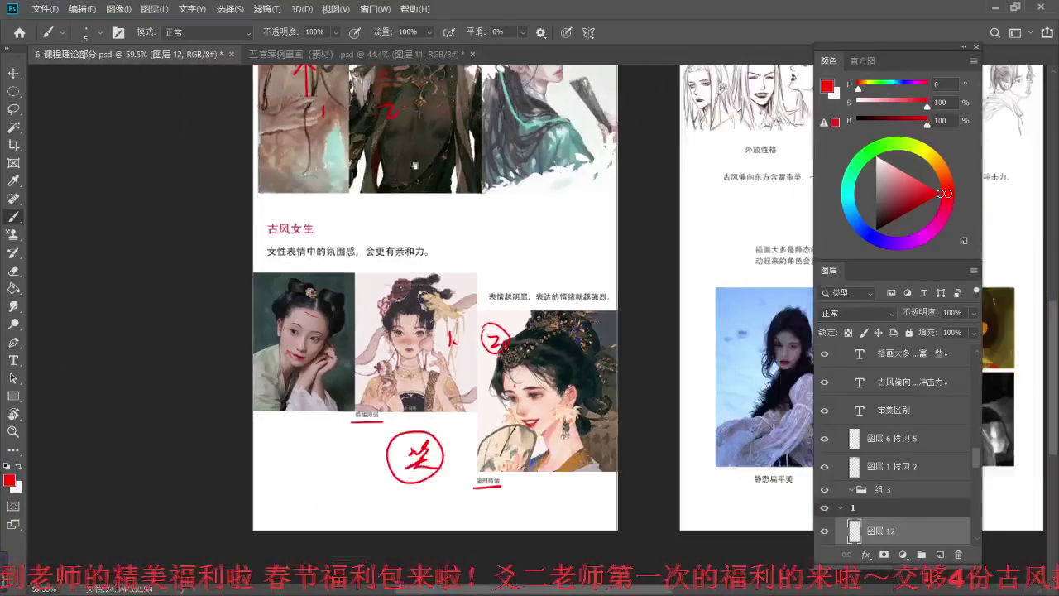
pyautogui.moveTo(414, 166); pyautogui.dragTo(434, 327)
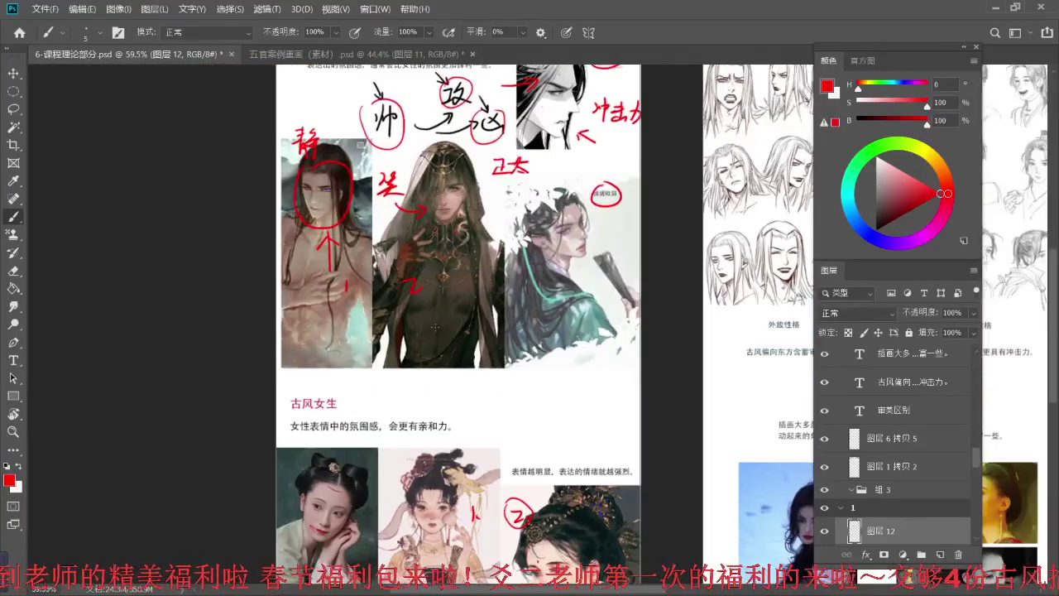
pyautogui.moveTo(459, 286); pyautogui.dragTo(466, 371)
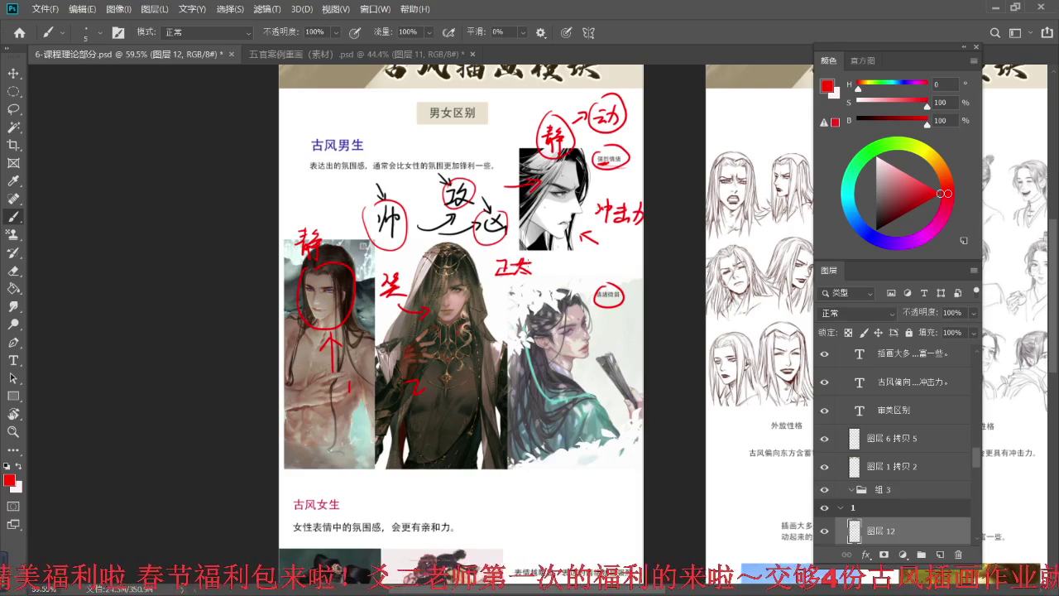
# - Go to the 审美区别 page and select the 古风插画模块 拷贝 3 layer in group 2
pyautogui.moveTo(666, 207); pyautogui.dragTo(323, 228)
pyautogui.moveTo(470, 231); pyautogui.dragTo(415, 241)
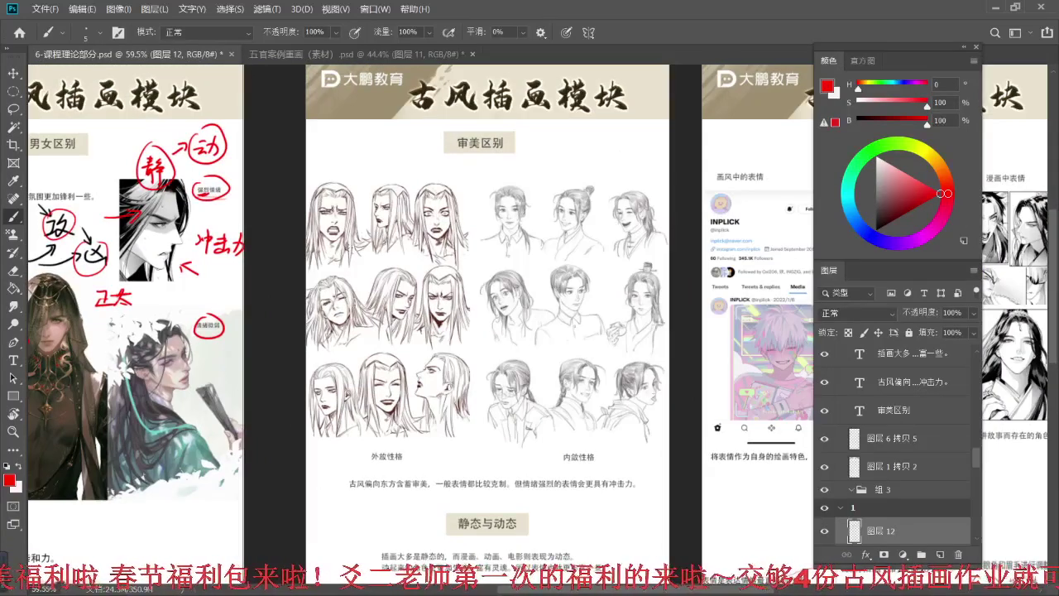
pyautogui.scroll(4, 349, 246)
pyautogui.moveTo(480, 232); pyautogui.dragTo(308, 231)
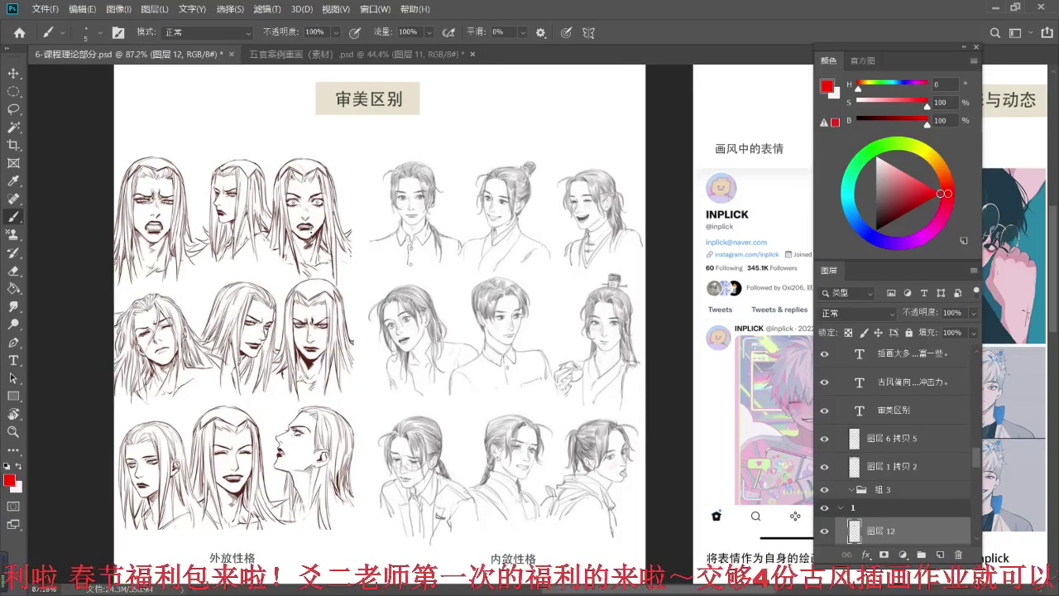
pyautogui.press('v')
pyautogui.click(266, 204)
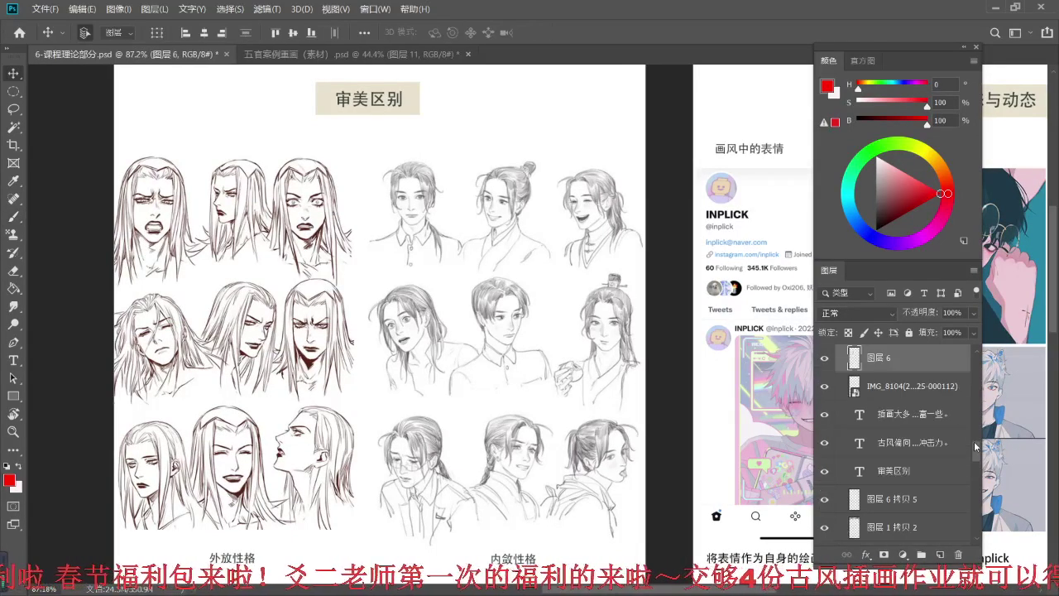
pyautogui.moveTo(974, 441); pyautogui.dragTo(976, 420)
pyautogui.scroll(3, 975, 423)
pyautogui.click(926, 451)
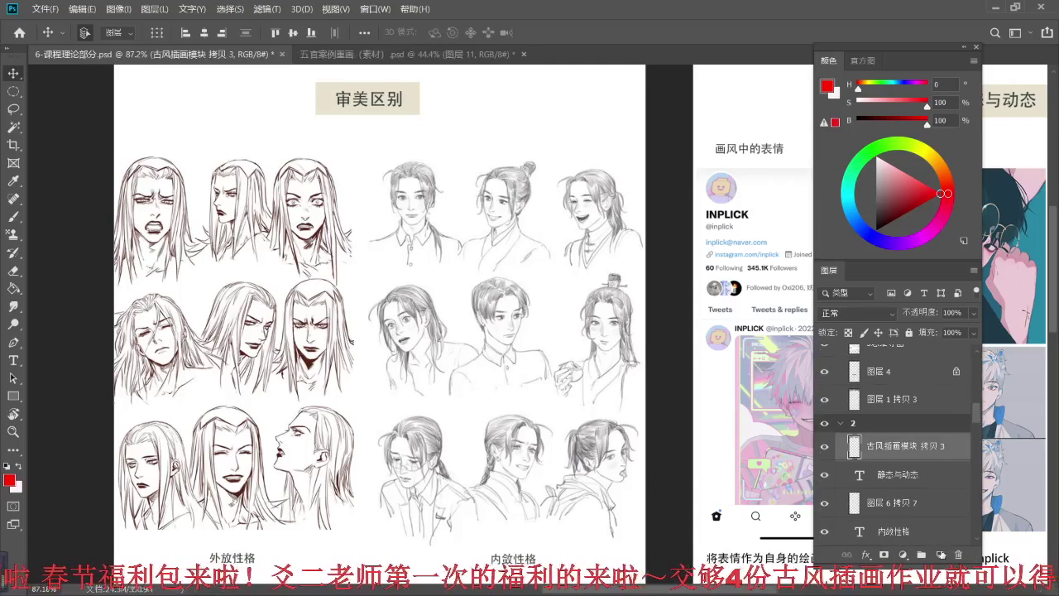
# - On a new layer, write JoJo in red above the 外放性格 sketches and draw an arrow down to the third head
pyautogui.press('b')
pyautogui.moveTo(207, 107); pyautogui.dragTo(221, 106)
pyautogui.moveTo(217, 108)
pyautogui.mouseDown()
pyautogui.moveTo(206, 129)
pyautogui.moveTo(240, 128)
pyautogui.mouseUp()
pyautogui.moveTo(248, 109)
pyautogui.mouseDown()
pyautogui.moveTo(261, 106)
pyautogui.moveTo(244, 131)
pyautogui.mouseUp()
pyautogui.moveTo(269, 117)
pyautogui.mouseDown()
pyautogui.moveTo(296, 150)
pyautogui.moveTo(307, 138)
pyautogui.mouseUp()
# - Number the 外放性格 sketch set 1 and the 内敛性格 sketch set 2 in red above their first heads
pyautogui.scroll(3, 174, 273)
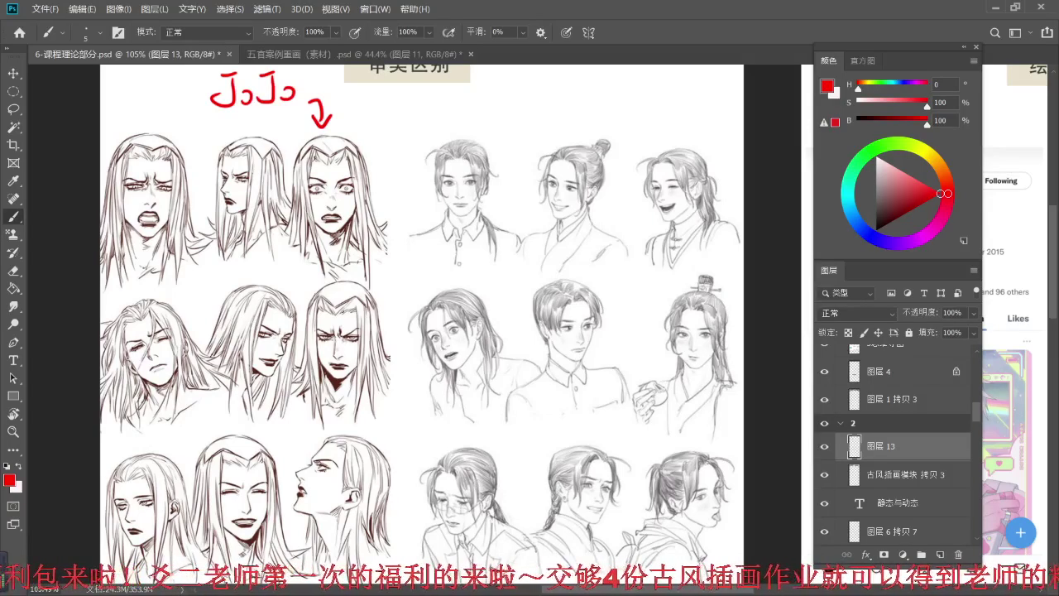
pyautogui.moveTo(114, 112); pyautogui.dragTo(132, 129)
pyautogui.moveTo(424, 122); pyautogui.dragTo(445, 134)
pyautogui.moveTo(455, 130); pyautogui.dragTo(464, 129)
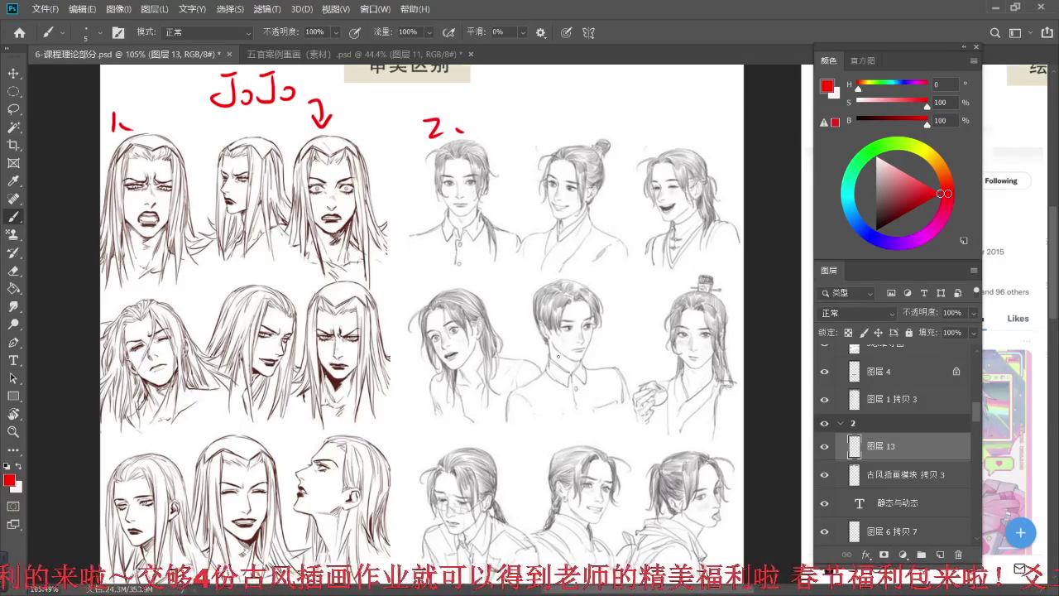
# - Circle in red the third head in the 外放性格 set's first row and the first head in the 内敛性格 set's second row
pyautogui.scroll(2, 558, 356)
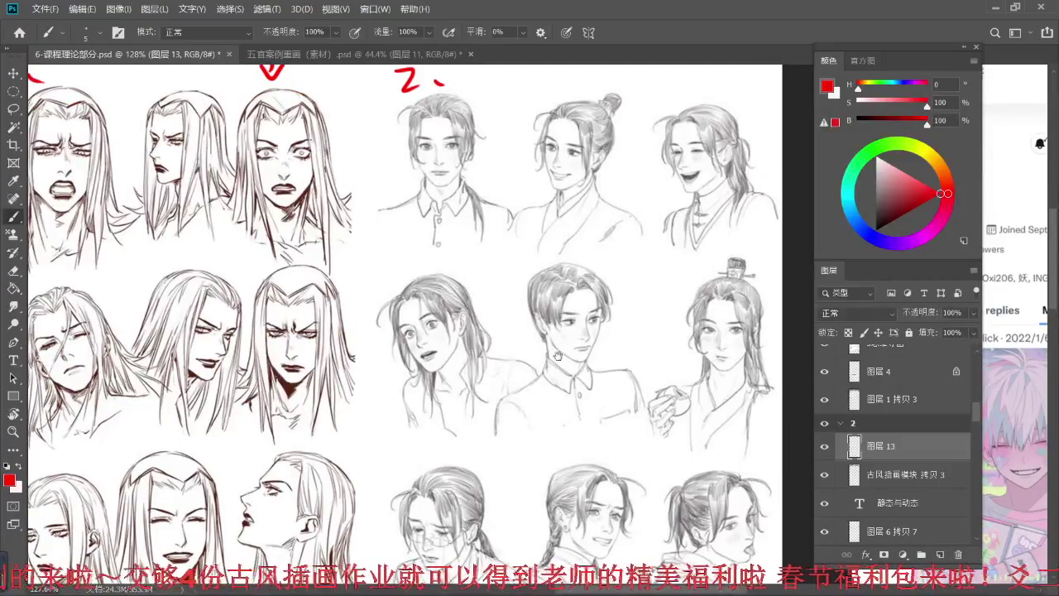
pyautogui.moveTo(558, 357); pyautogui.dragTo(567, 324)
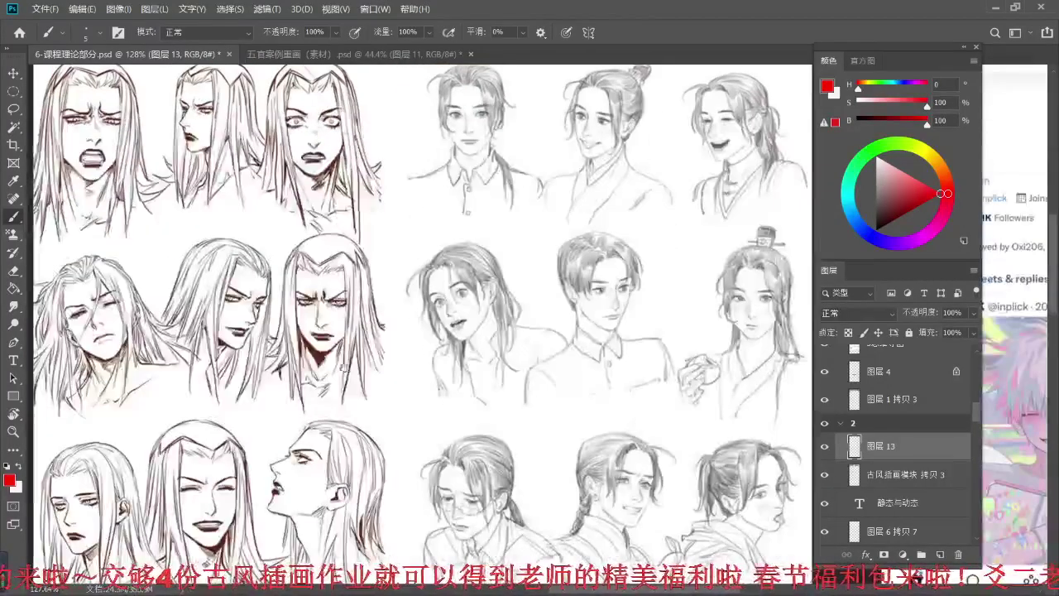
pyautogui.moveTo(343, 368); pyautogui.dragTo(347, 292)
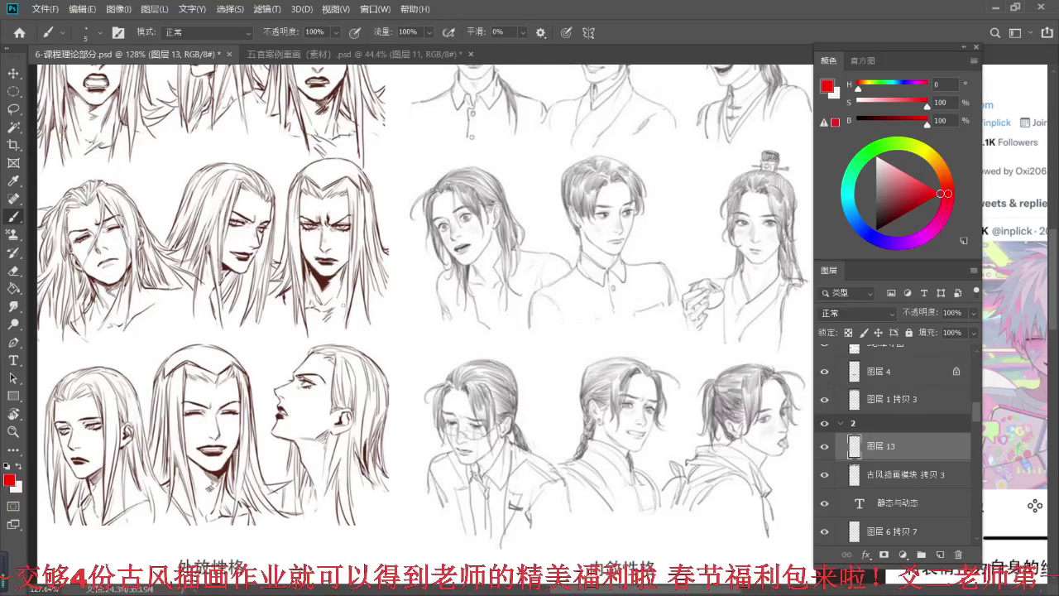
pyautogui.scroll(3, 327, 257)
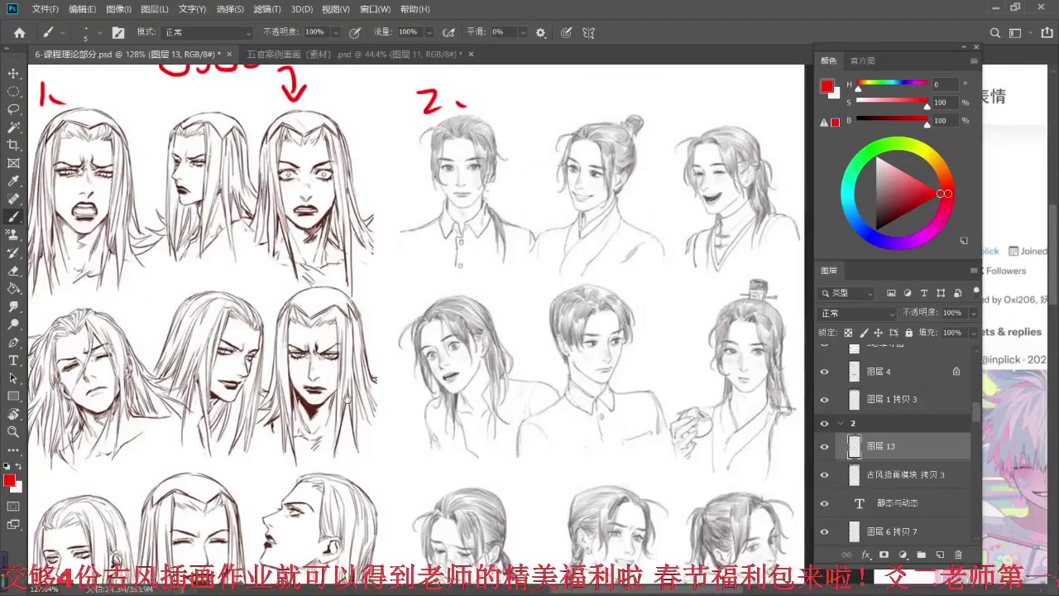
pyautogui.scroll(1, 479, 190)
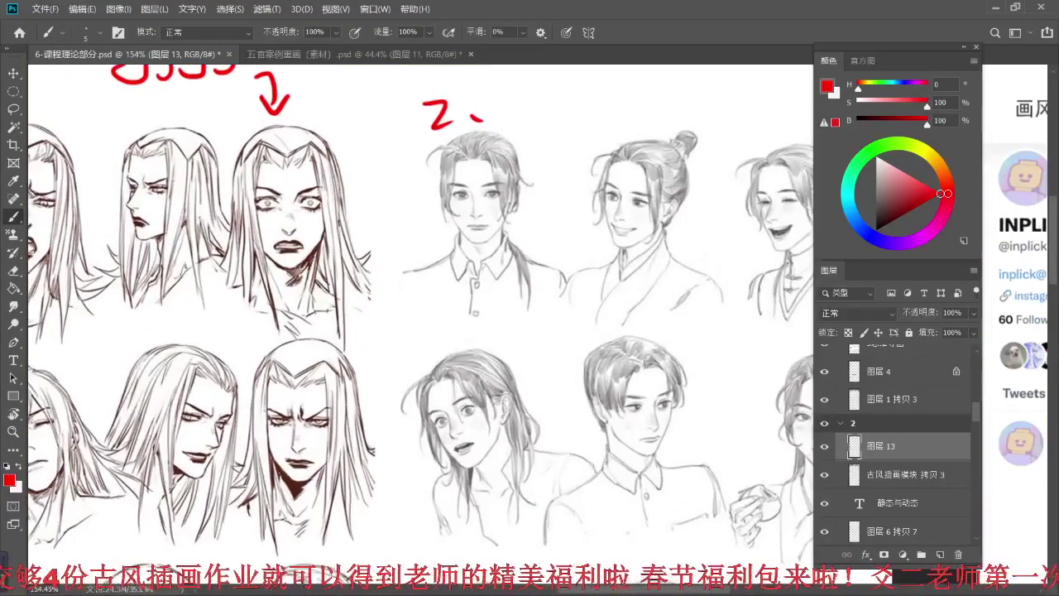
pyautogui.moveTo(260, 125)
pyautogui.mouseDown()
pyautogui.moveTo(269, 279)
pyautogui.moveTo(339, 144)
pyautogui.moveTo(273, 111)
pyautogui.mouseUp()
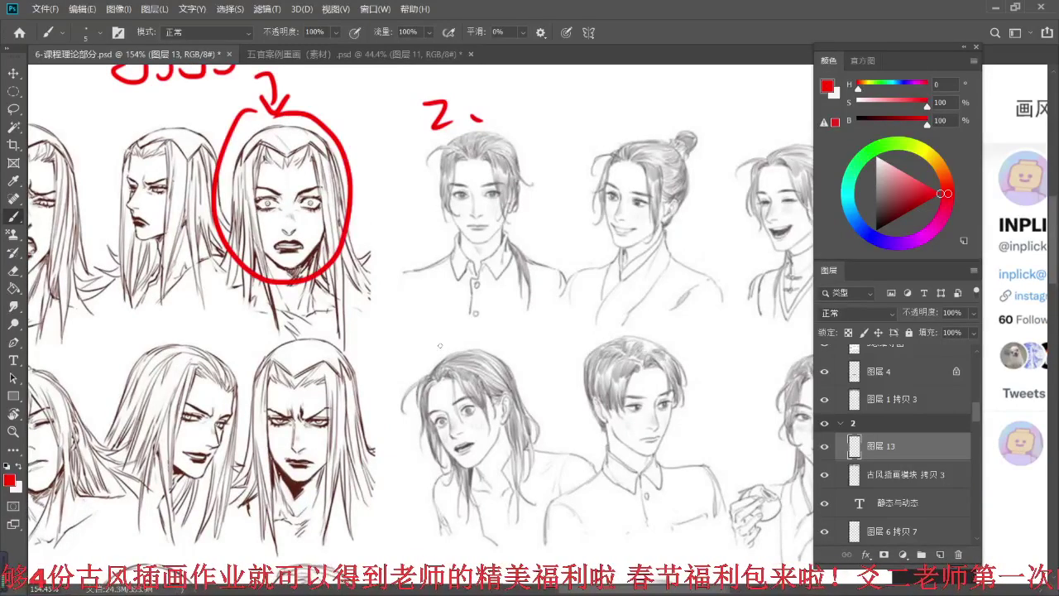
pyautogui.moveTo(451, 340)
pyautogui.mouseDown()
pyautogui.moveTo(409, 460)
pyautogui.moveTo(538, 439)
pyautogui.moveTo(448, 342)
pyautogui.mouseUp()
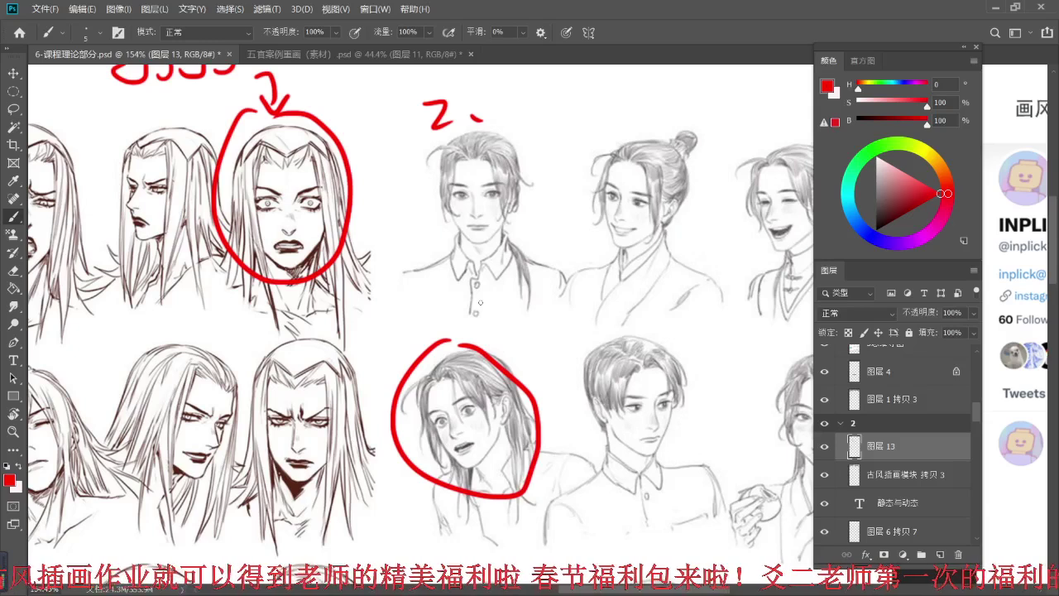
# - Reduce the brush size to 3 and mark one iris in red on each of the circled 外放性格 and 内敛性格 heads
pyautogui.scroll(2, 480, 303)
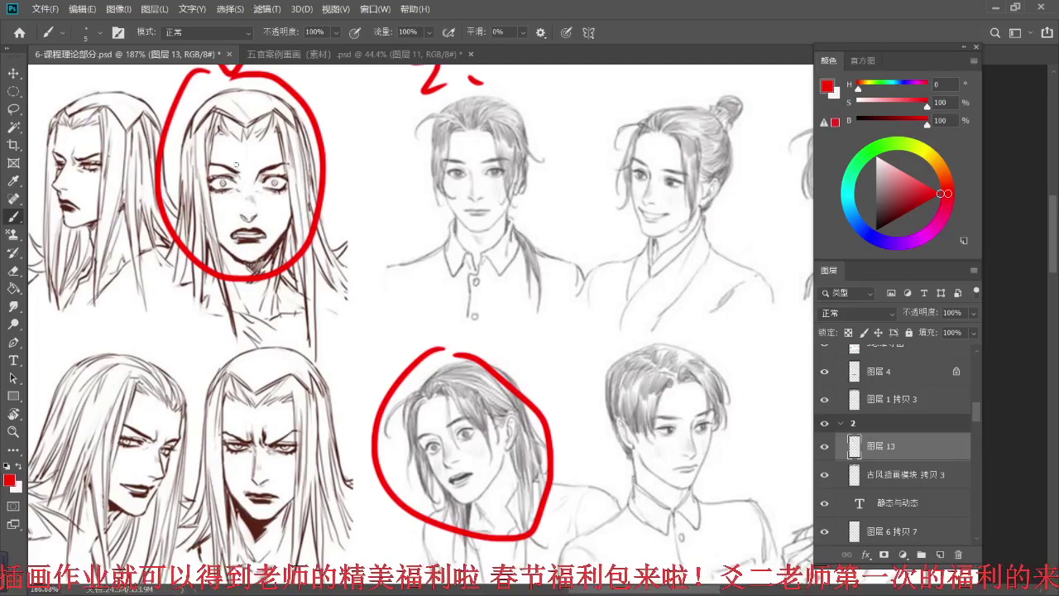
pyautogui.scroll(2, 219, 170)
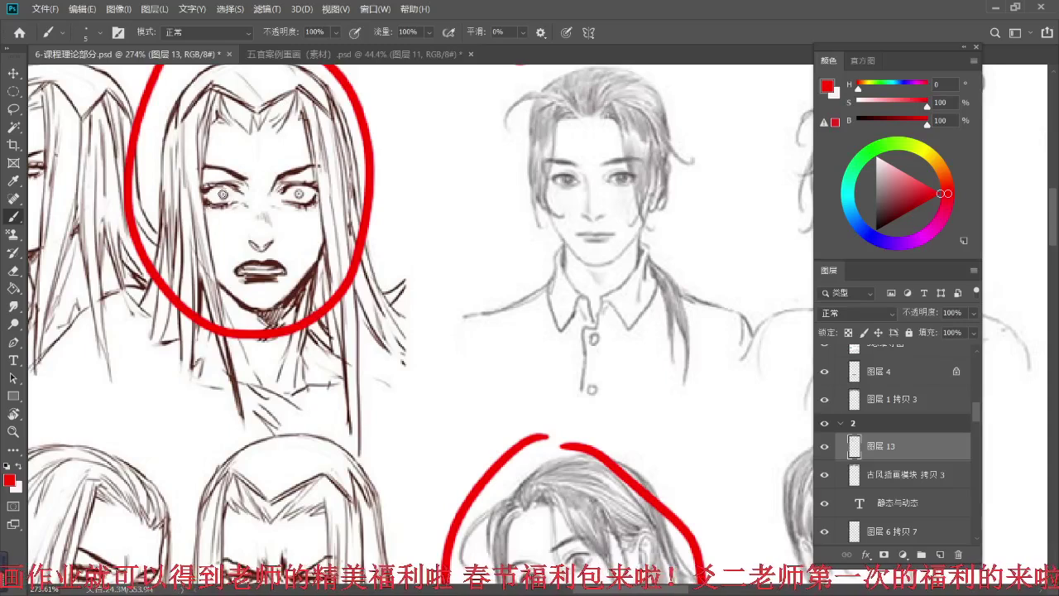
pyautogui.moveTo(479, 418); pyautogui.dragTo(366, 209)
pyautogui.press('[')
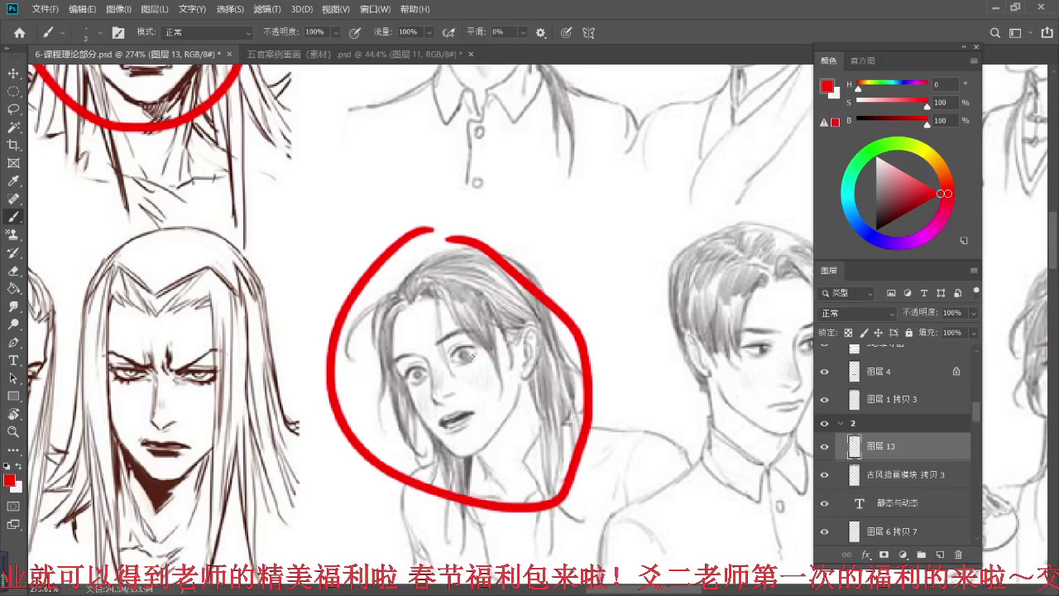
pyautogui.moveTo(460, 352); pyautogui.dragTo(463, 354)
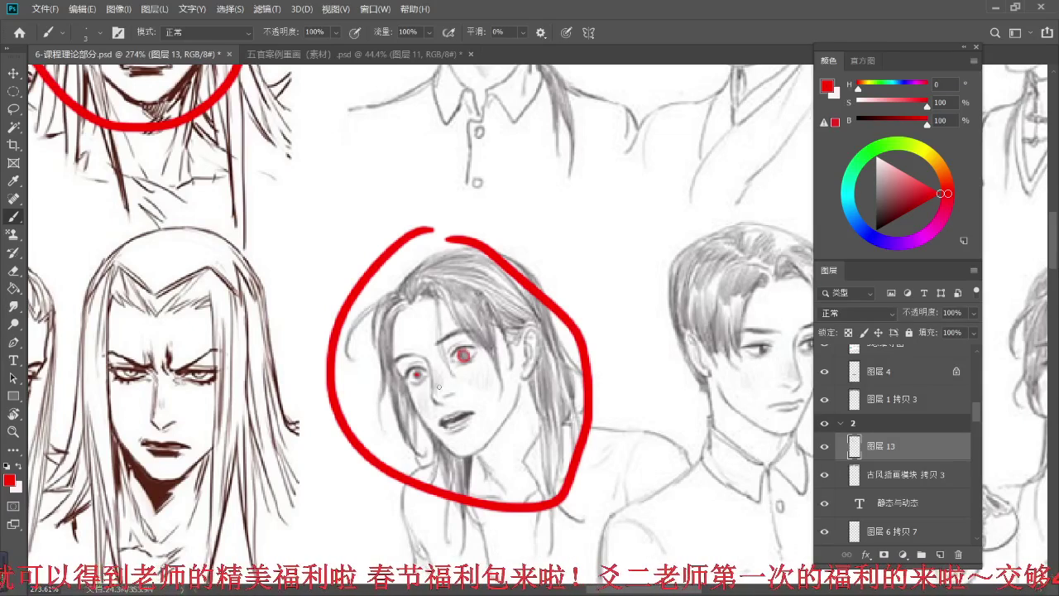
pyautogui.hotkey('ctrl', 'z')
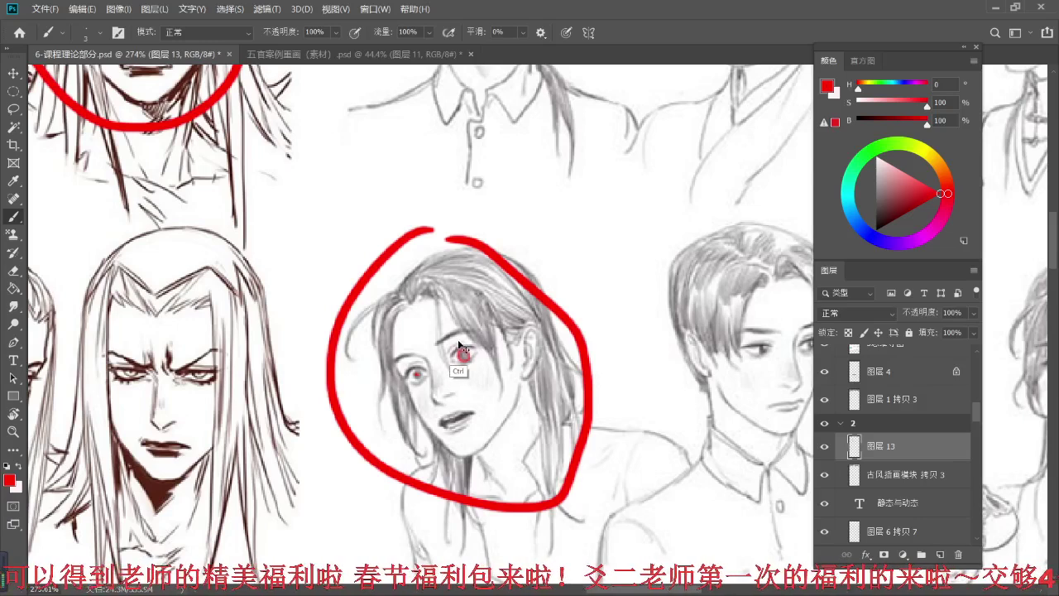
pyautogui.moveTo(416, 251); pyautogui.dragTo(463, 336)
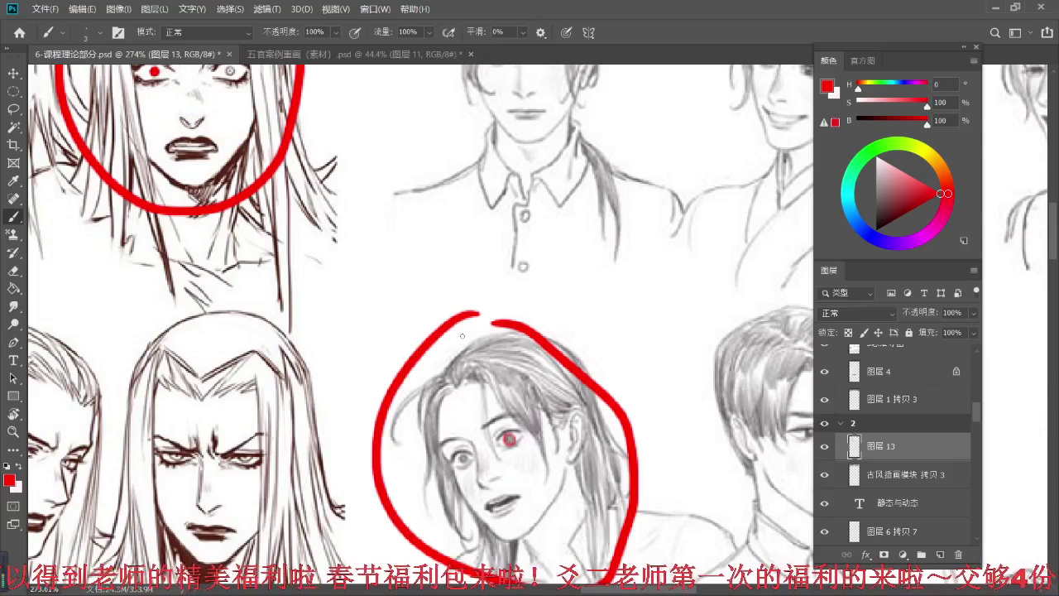
# - Circle in red the open mouth of the circled third head in the 外放性格 set's first row
pyautogui.scroll(-2, 461, 335)
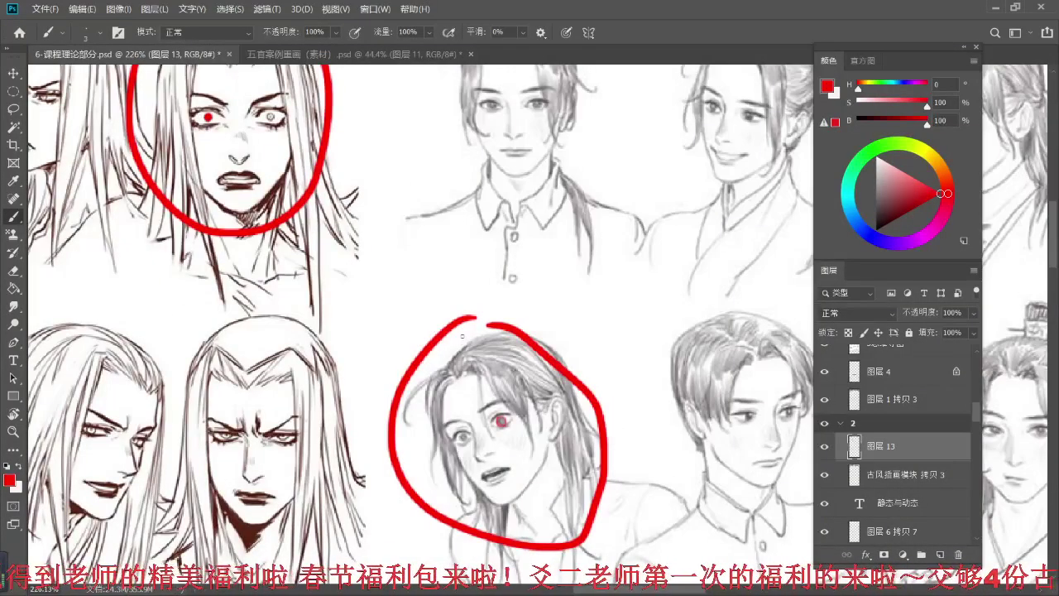
pyautogui.scroll(2, 462, 335)
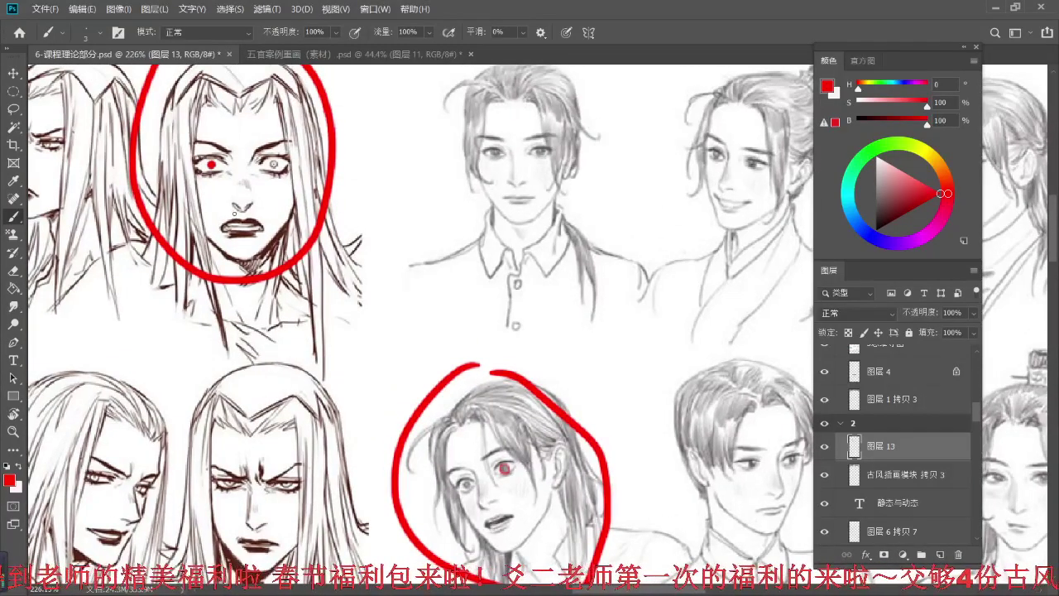
pyautogui.moveTo(236, 209)
pyautogui.mouseDown()
pyautogui.moveTo(241, 253)
pyautogui.moveTo(258, 210)
pyautogui.moveTo(238, 211)
pyautogui.moveTo(253, 221)
pyautogui.moveTo(220, 233)
pyautogui.moveTo(263, 227)
pyautogui.moveTo(254, 221)
pyautogui.mouseUp()
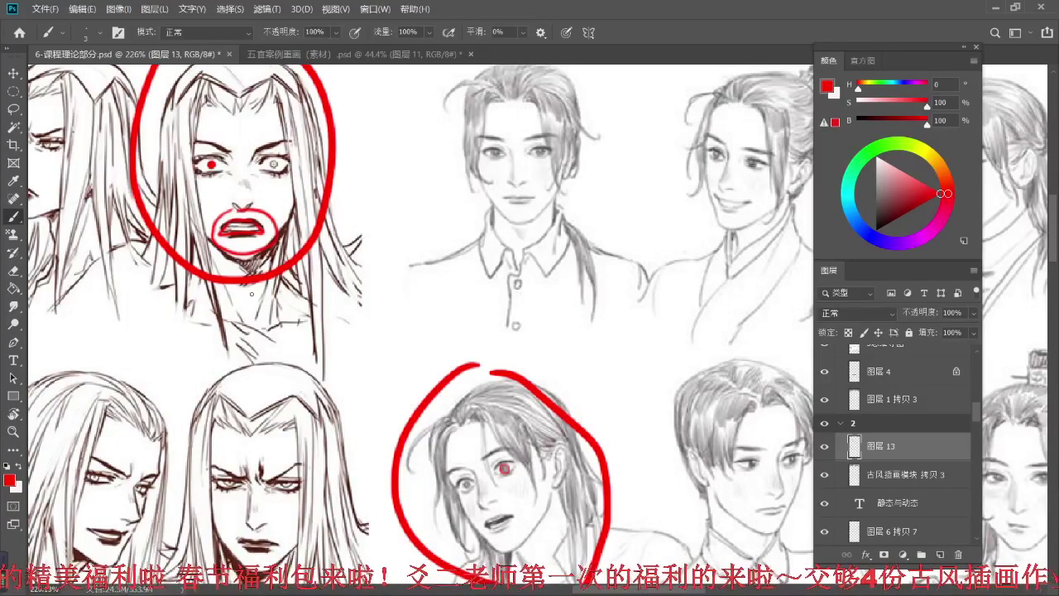
pyautogui.moveTo(403, 450); pyautogui.dragTo(371, 315)
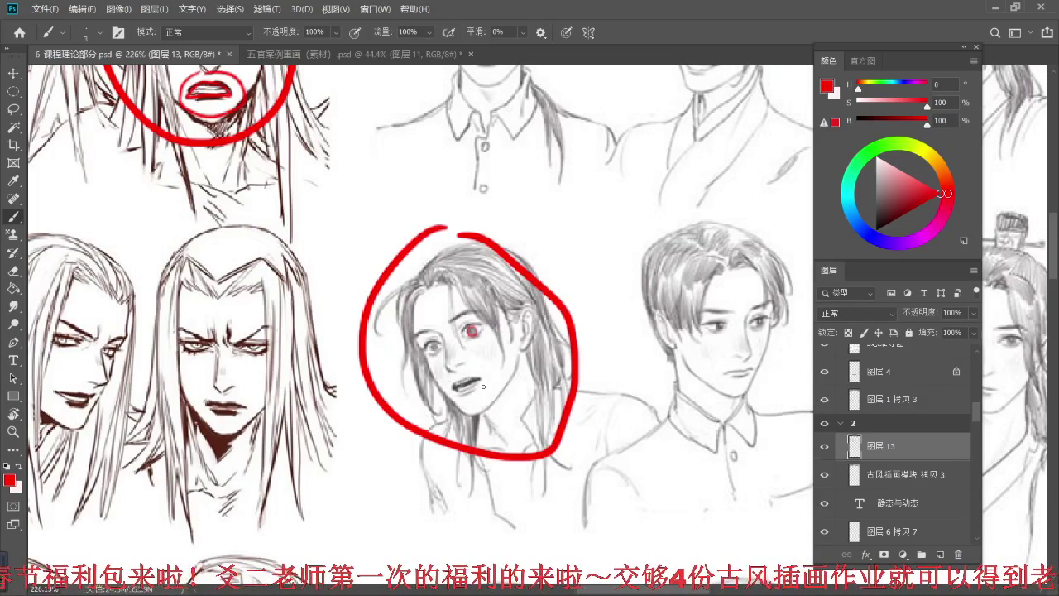
# - Circle in red the first head in the 外放性格 set's second row
pyautogui.scroll(-5, 492, 363)
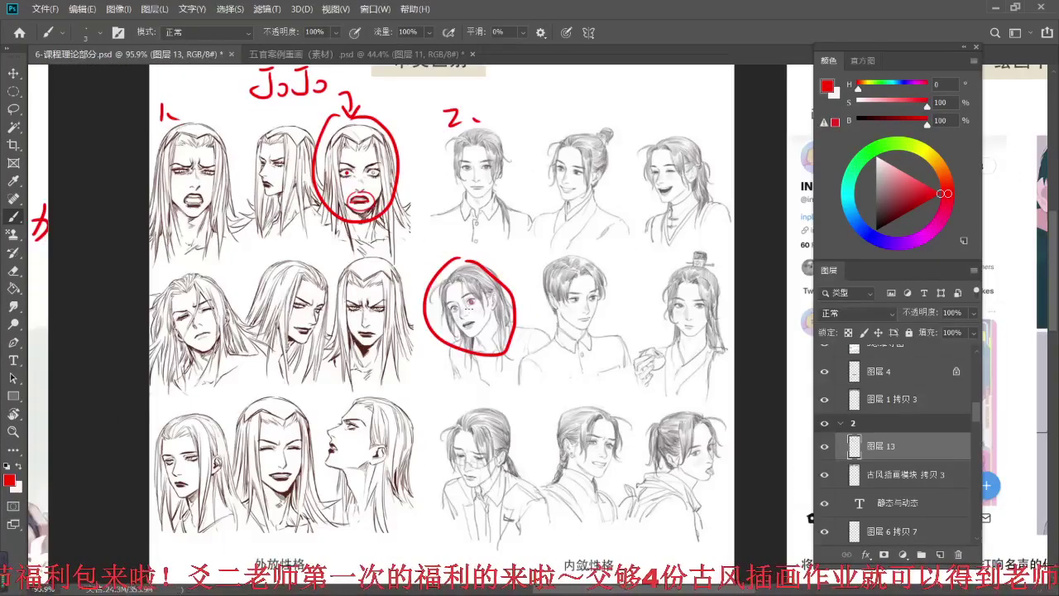
pyautogui.scroll(-2, 469, 308)
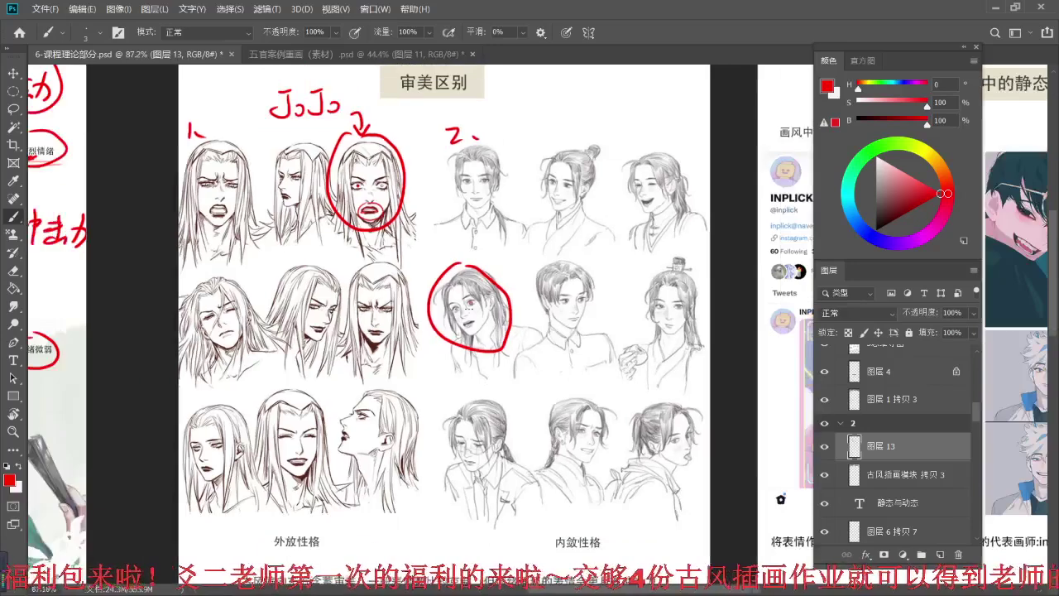
pyautogui.scroll(1, 469, 307)
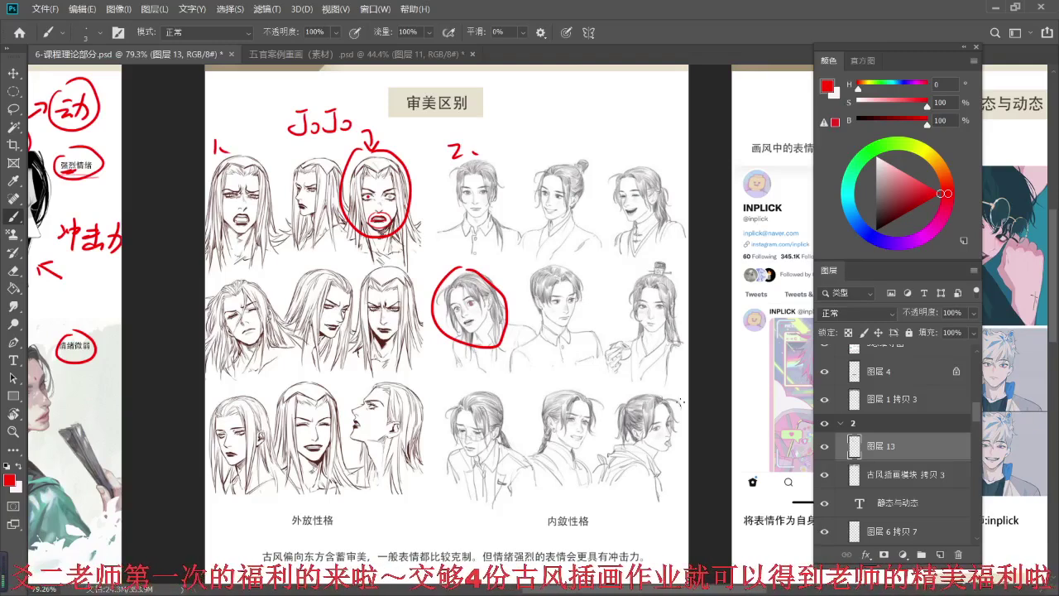
pyautogui.scroll(4, 680, 402)
pyautogui.moveTo(680, 402); pyautogui.dragTo(743, 295)
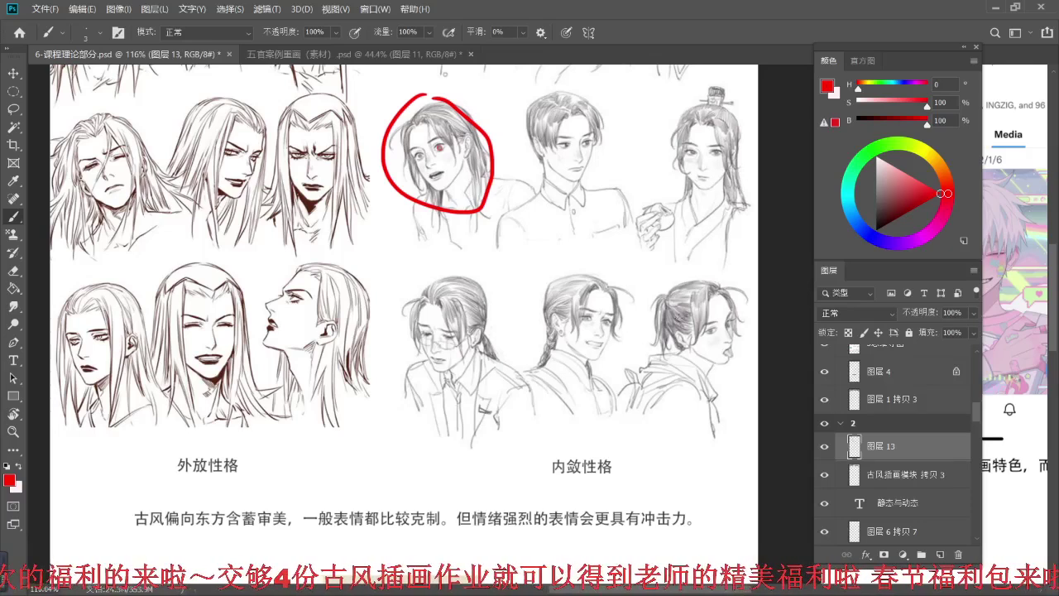
pyautogui.scroll(3, 488, 265)
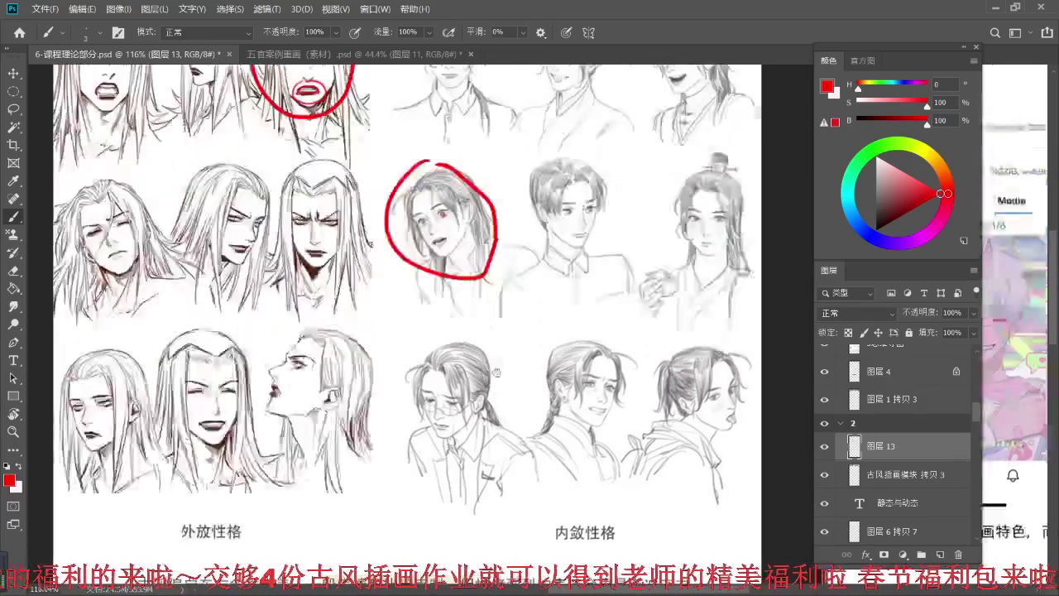
pyautogui.moveTo(513, 331); pyautogui.dragTo(514, 306)
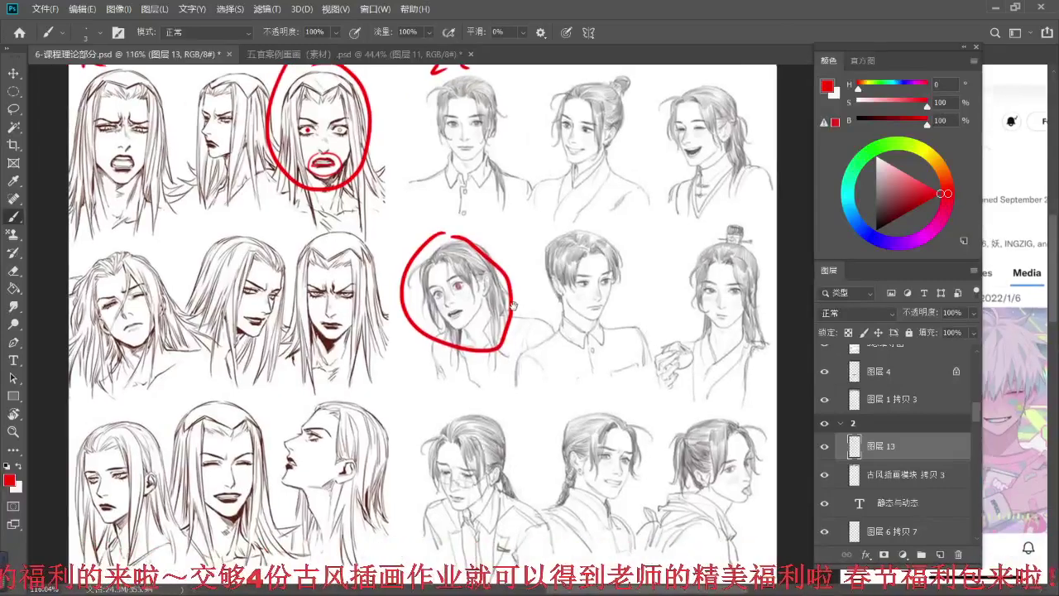
pyautogui.moveTo(124, 247)
pyautogui.mouseDown()
pyautogui.moveTo(170, 251)
pyautogui.moveTo(126, 250)
pyautogui.mouseUp()
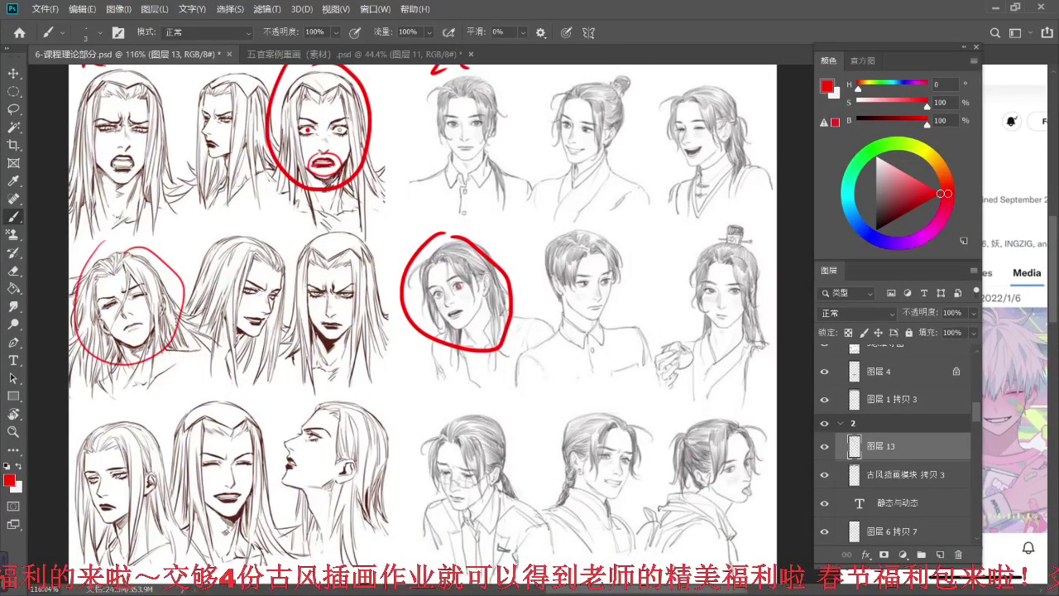
# - Examine the newly circled 外放性格 head up close and compare both expression sets on the 审美区别 page
pyautogui.scroll(5, 161, 353)
pyautogui.moveTo(150, 267); pyautogui.dragTo(207, 296)
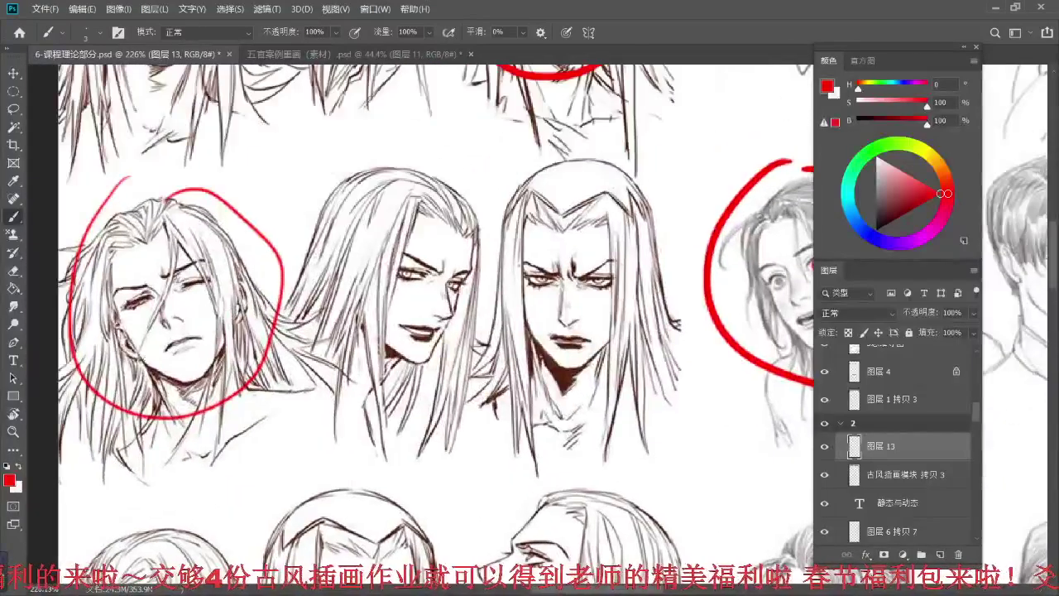
pyautogui.scroll(-2, 219, 311)
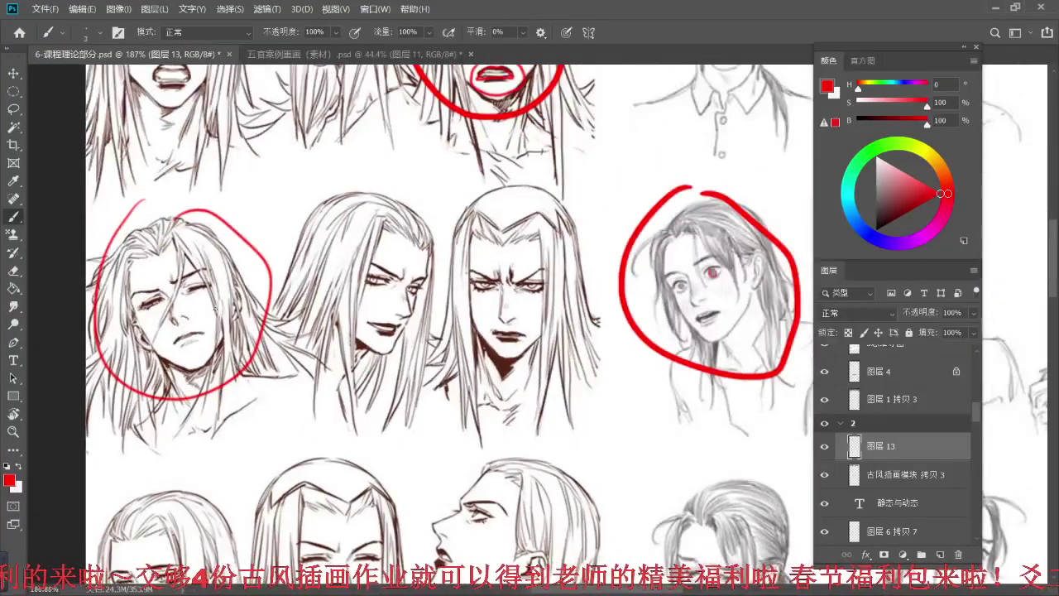
pyautogui.scroll(-1, 214, 309)
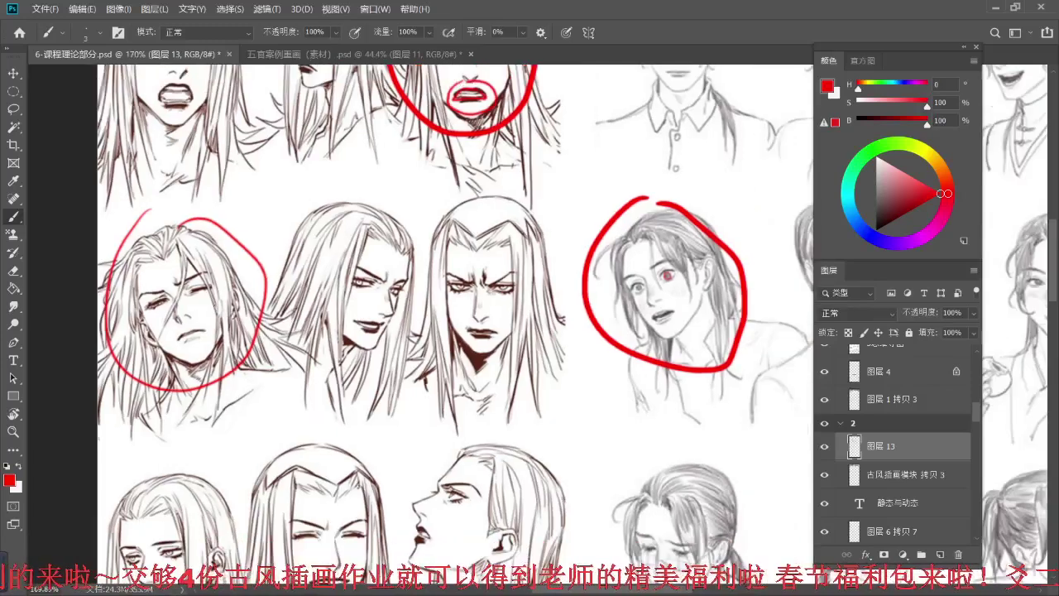
pyautogui.scroll(-1, 178, 303)
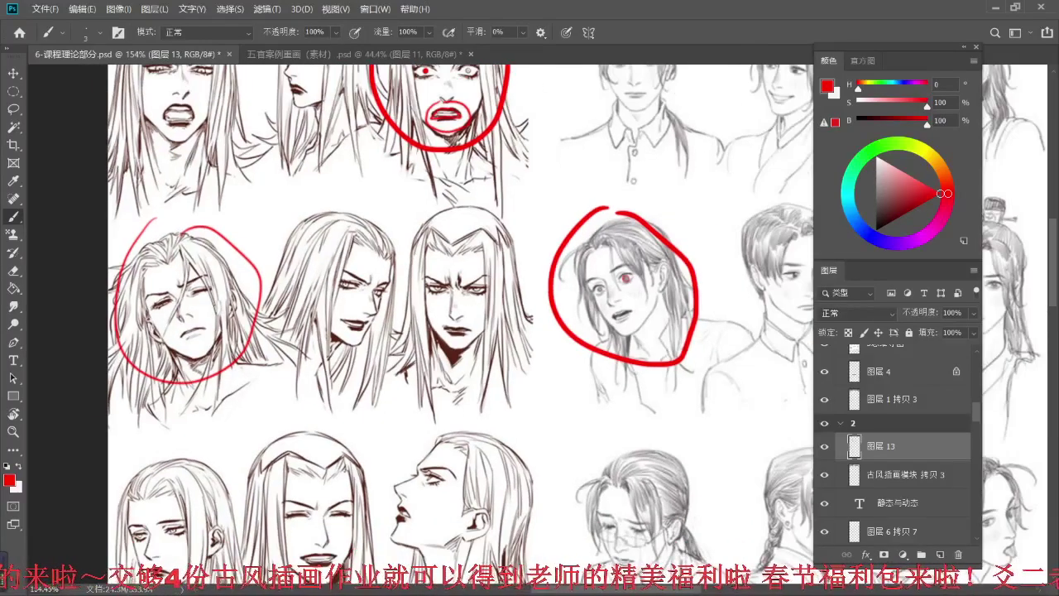
pyautogui.scroll(-1, 213, 308)
pyautogui.moveTo(316, 303); pyautogui.dragTo(289, 308)
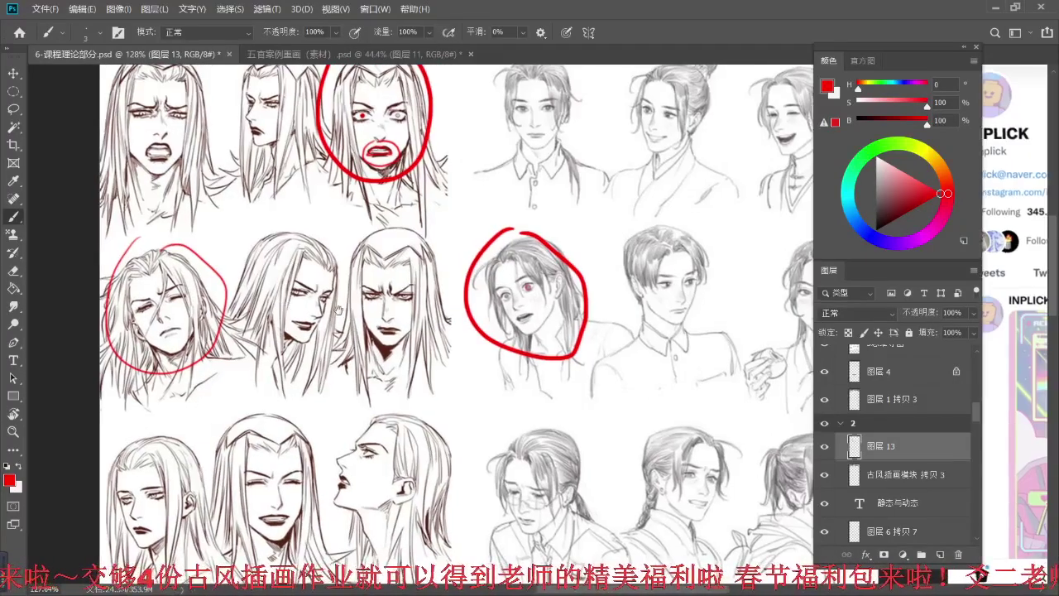
pyautogui.scroll(-1, 317, 310)
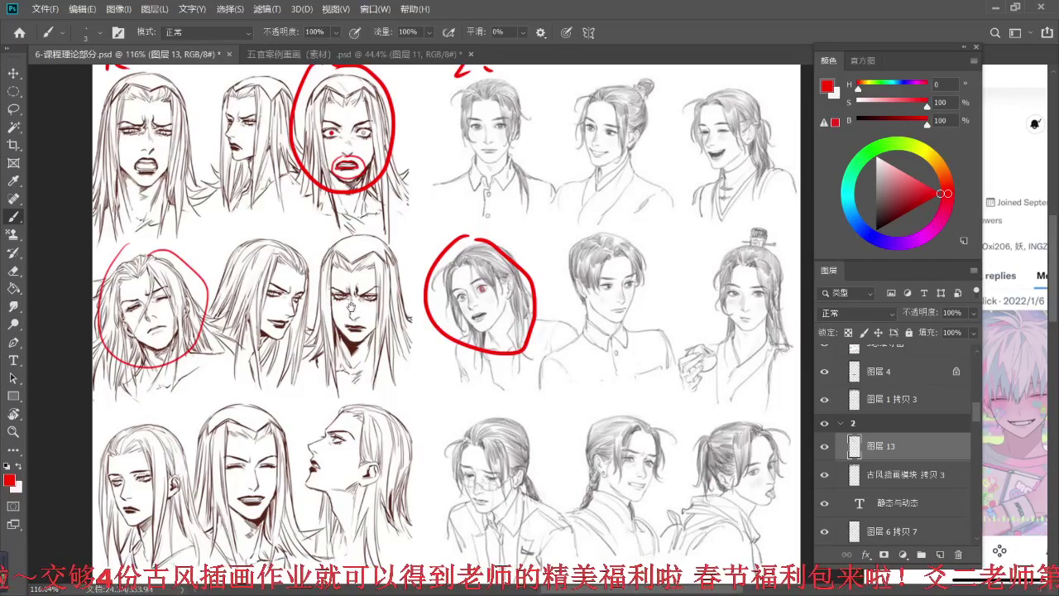
pyautogui.scroll(-3, 316, 310)
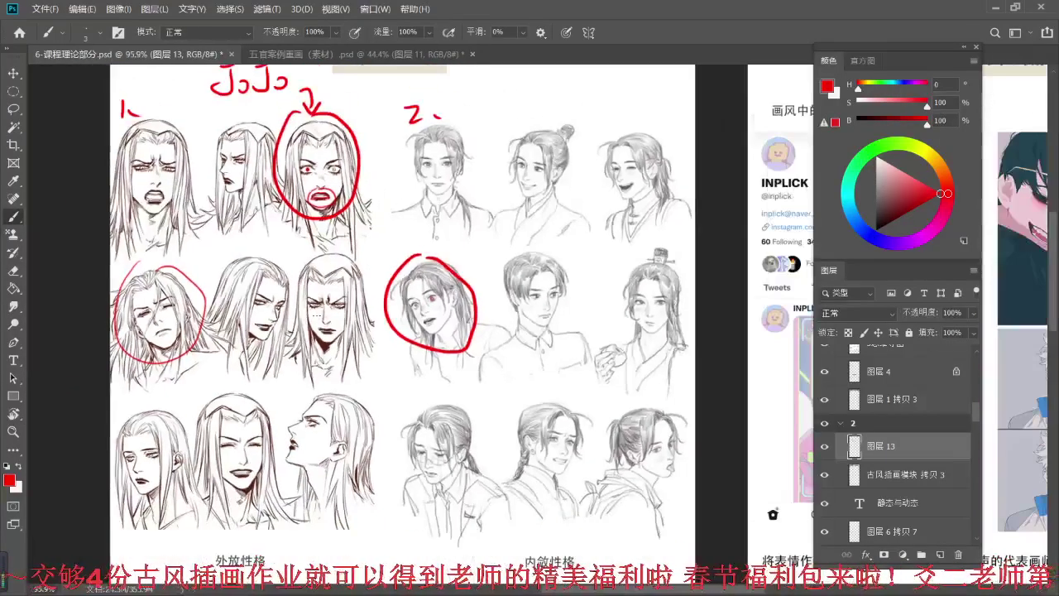
pyautogui.moveTo(359, 295); pyautogui.dragTo(408, 301)
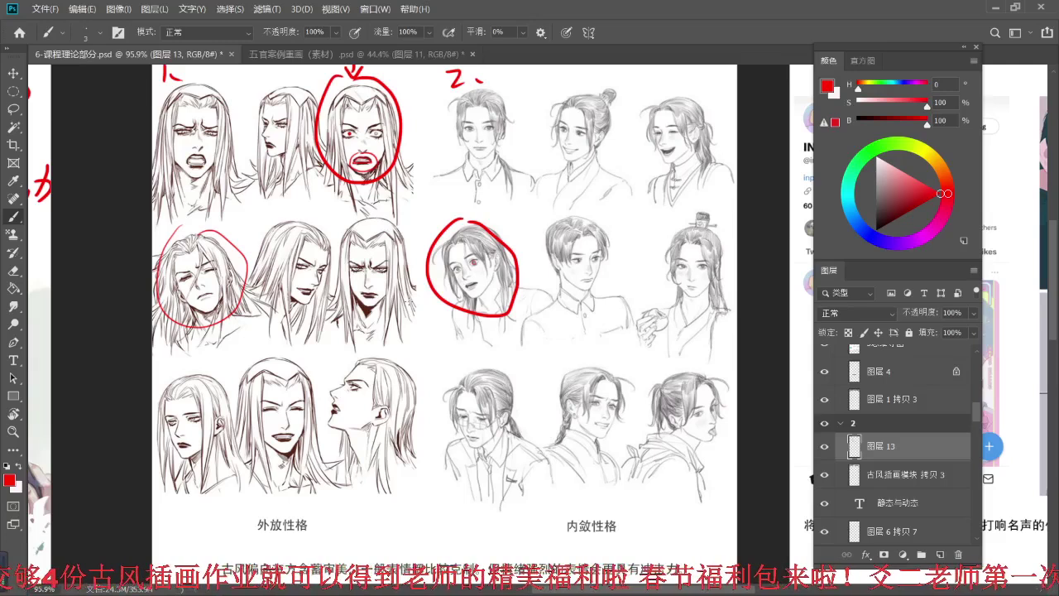
pyautogui.scroll(-2, 407, 303)
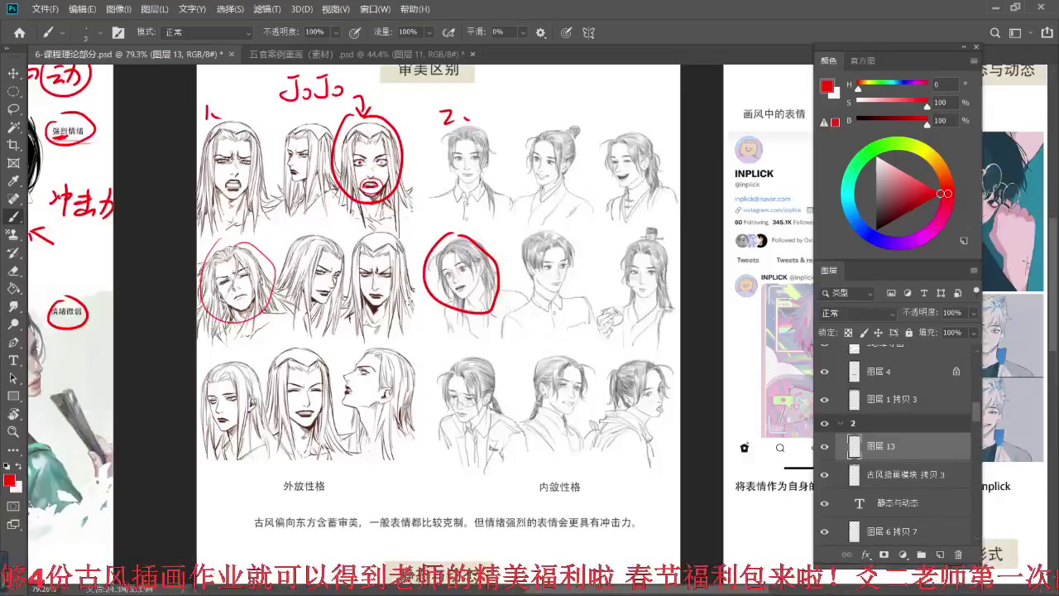
pyautogui.scroll(-1, 407, 303)
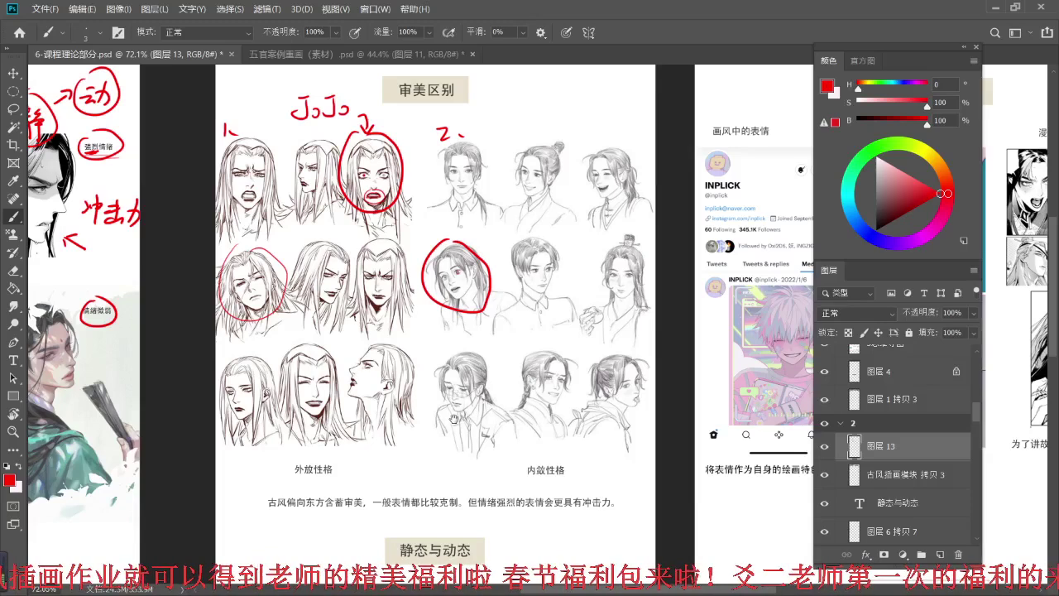
# - Go to the 静态与动态 section and underline the captions 静态扁平美 and 动态故事美 in red
pyautogui.moveTo(449, 501); pyautogui.dragTo(452, 487)
pyautogui.scroll(-8, 453, 488)
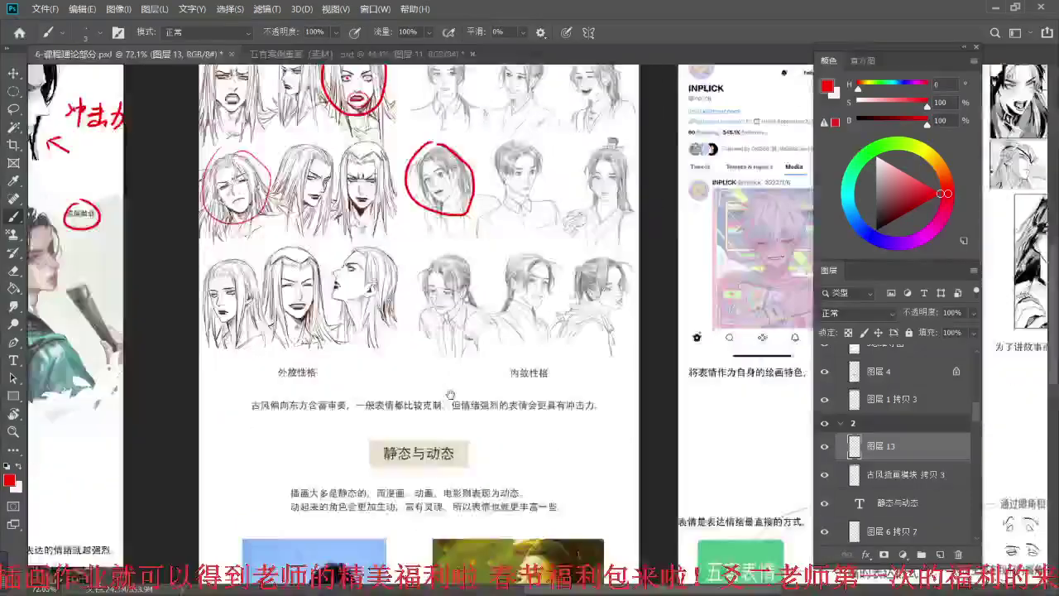
pyautogui.scroll(2, 449, 263)
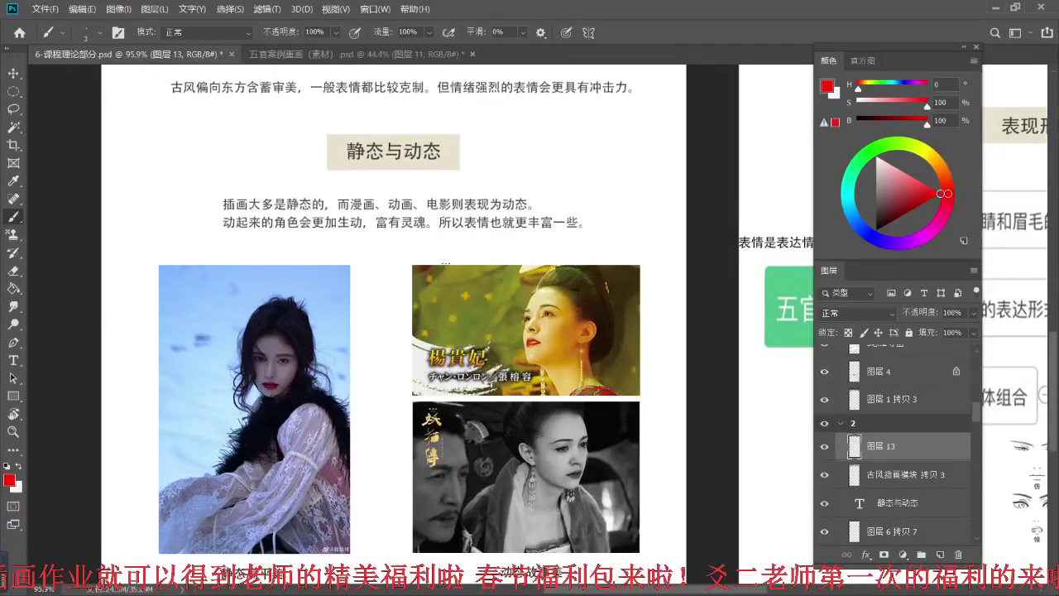
pyautogui.scroll(-3, 445, 261)
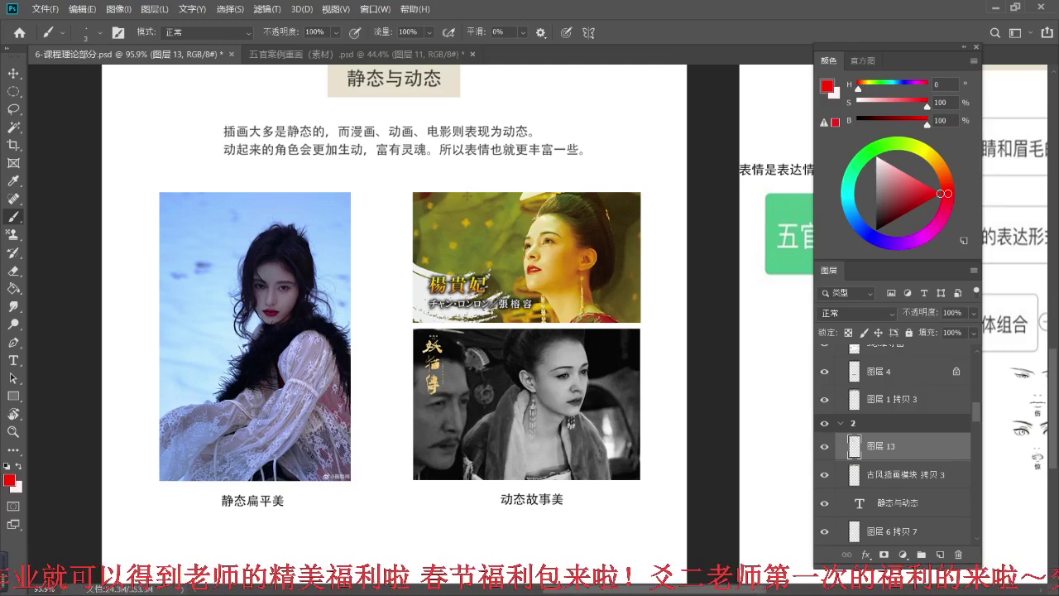
pyautogui.scroll(1, 497, 191)
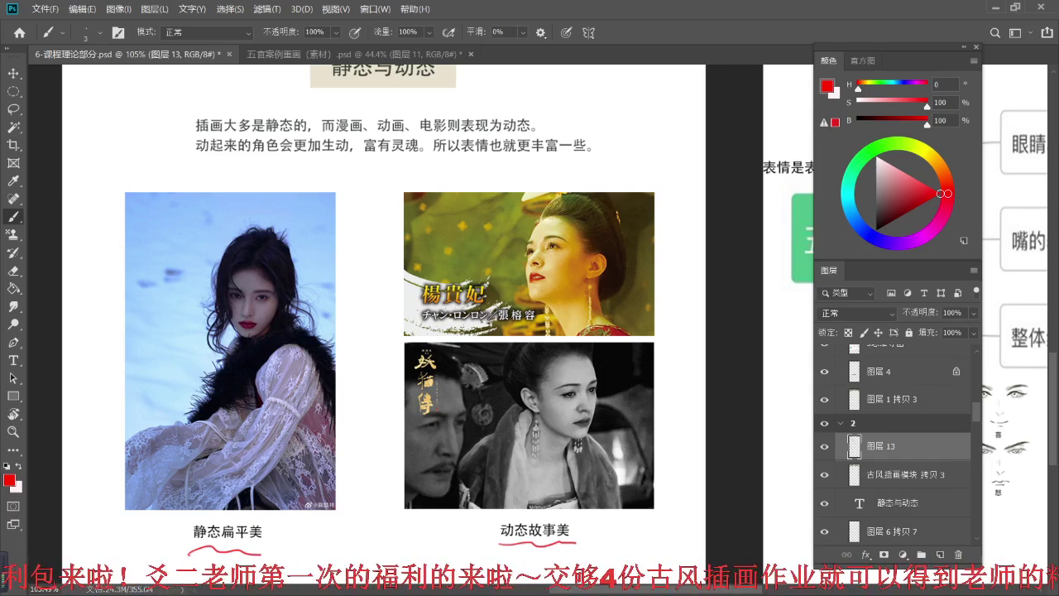
# - Circle in red the word 扁平 in the caption below the portrait photo
pyautogui.scroll(3, 212, 445)
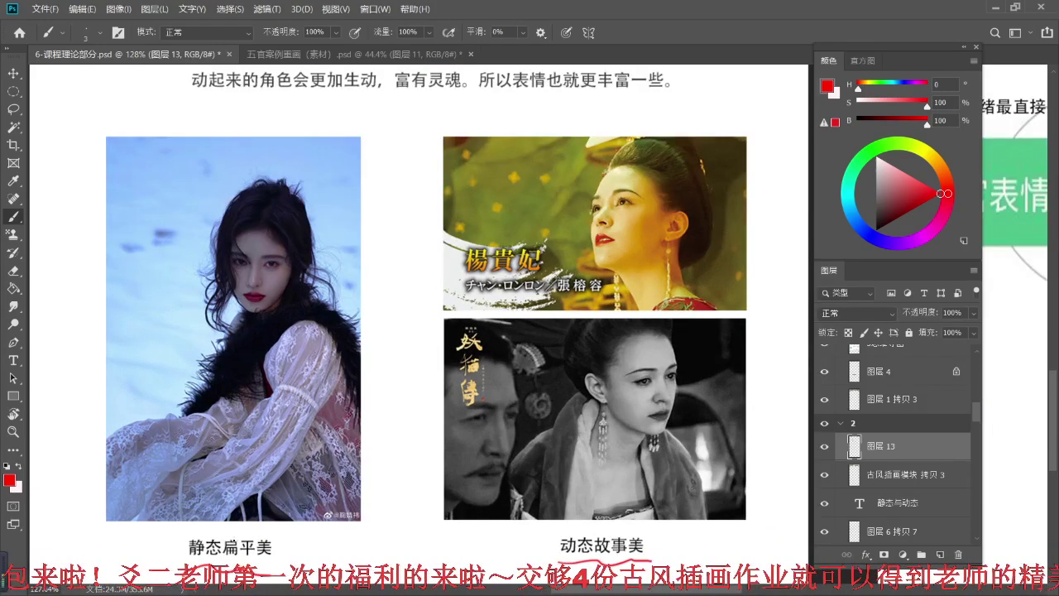
pyautogui.moveTo(225, 534); pyautogui.dragTo(263, 537)
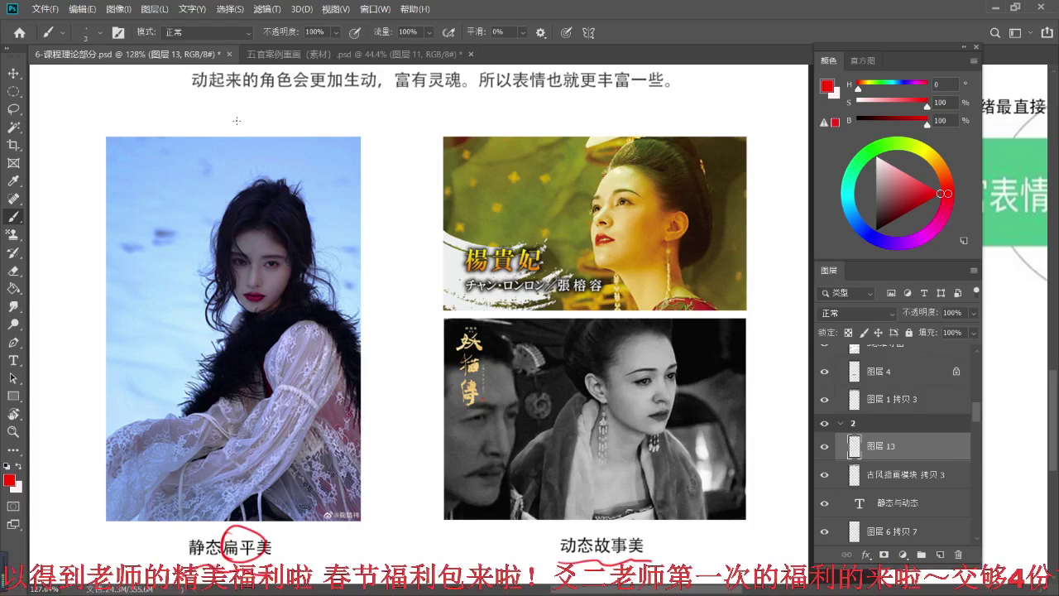
pyautogui.scroll(3, 152, 159)
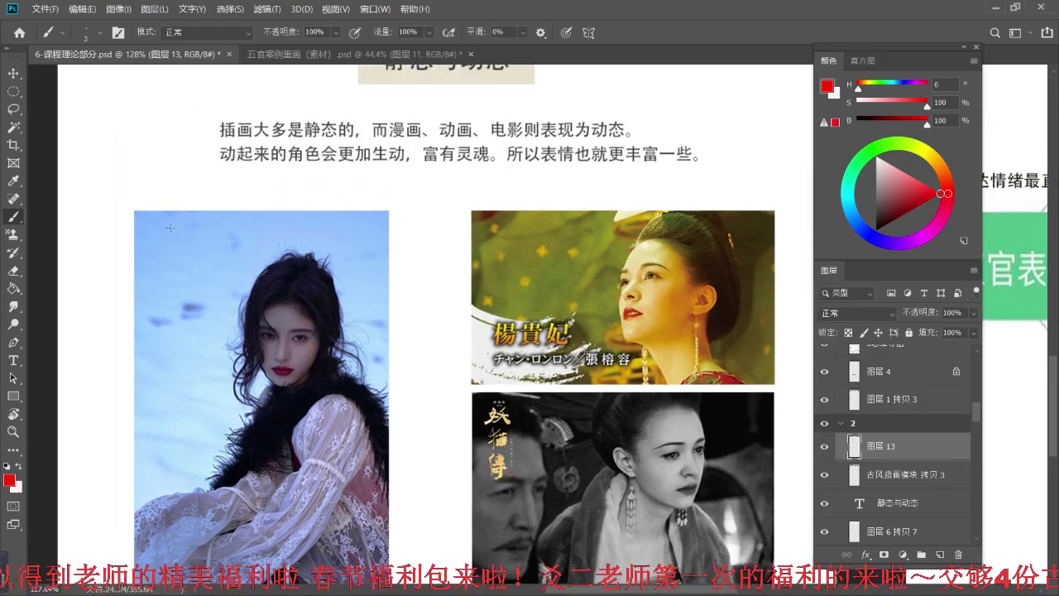
pyautogui.scroll(5, 167, 254)
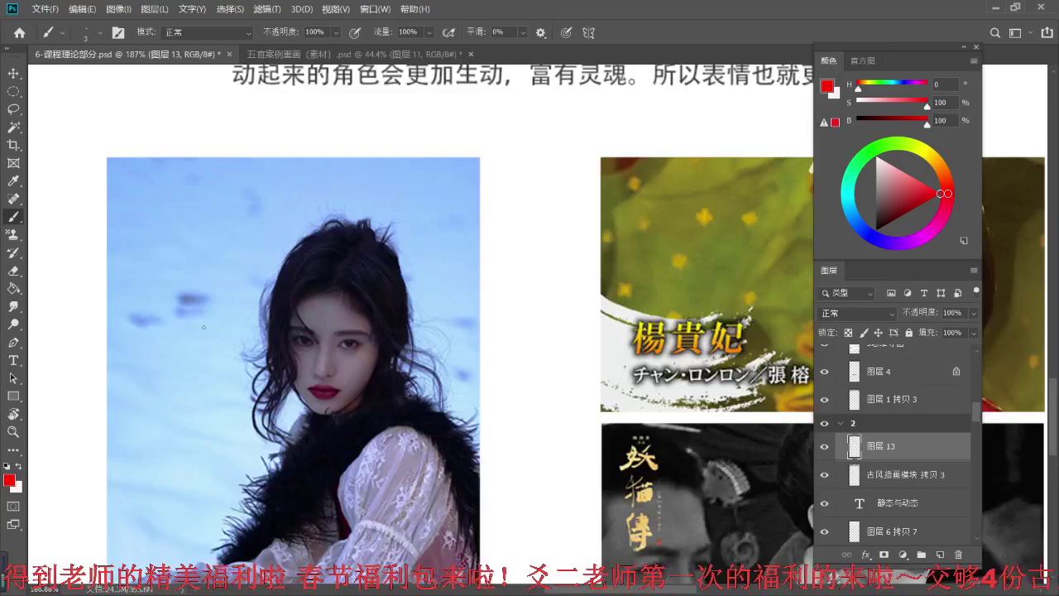
# - Frame the woman's head in the portrait photo with a red box and draw a red arrow pointing at the box
pyautogui.moveTo(173, 147)
pyautogui.mouseDown()
pyautogui.moveTo(155, 414)
pyautogui.moveTo(374, 429)
pyautogui.moveTo(361, 139)
pyautogui.moveTo(364, 427)
pyautogui.mouseUp()
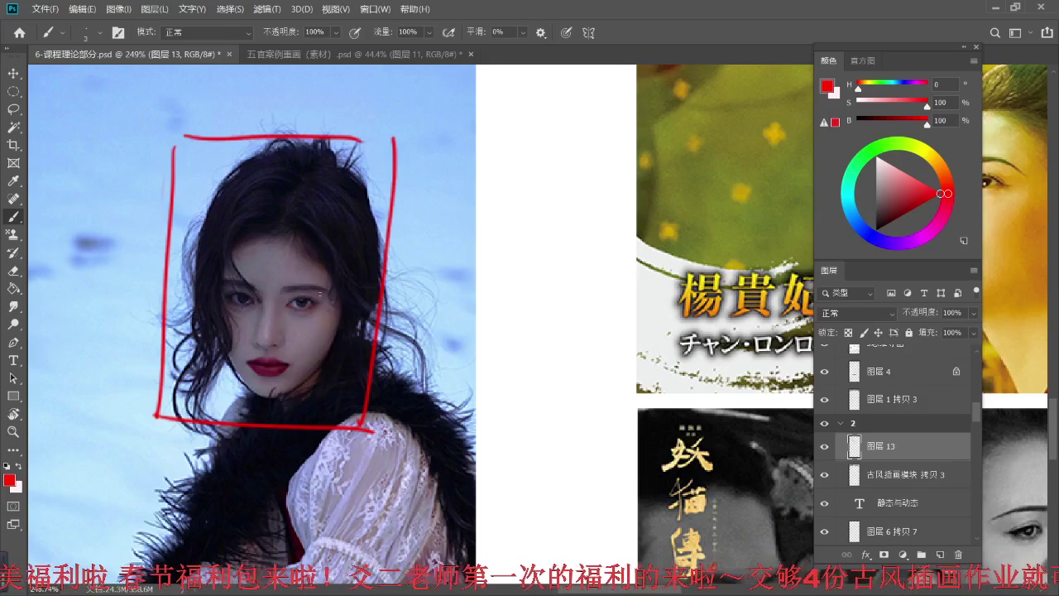
pyautogui.scroll(-2, 330, 294)
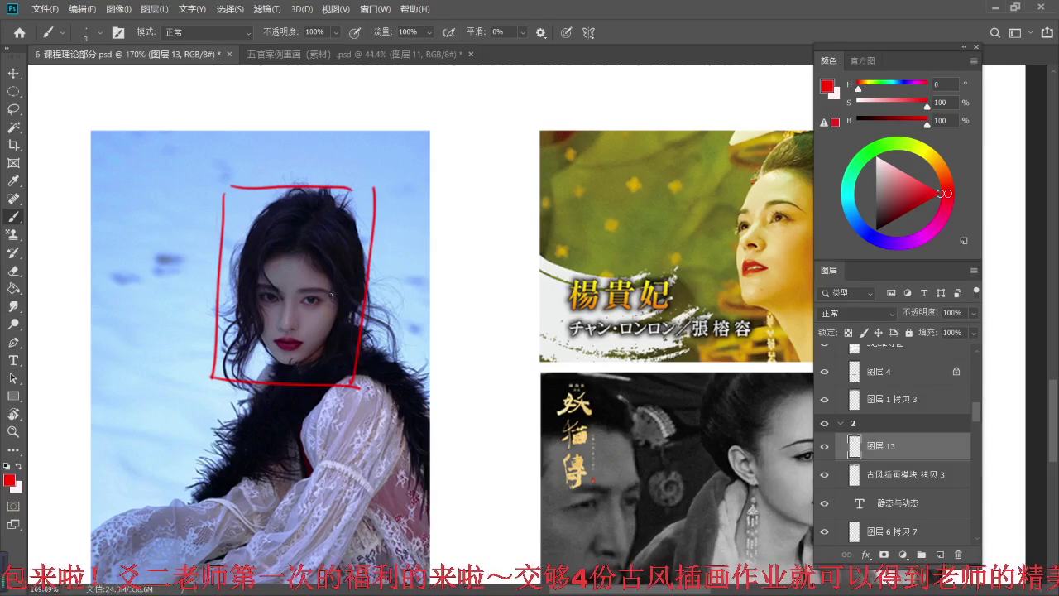
pyautogui.moveTo(137, 193); pyautogui.dragTo(217, 252)
pyautogui.moveTo(217, 250); pyautogui.dragTo(205, 204)
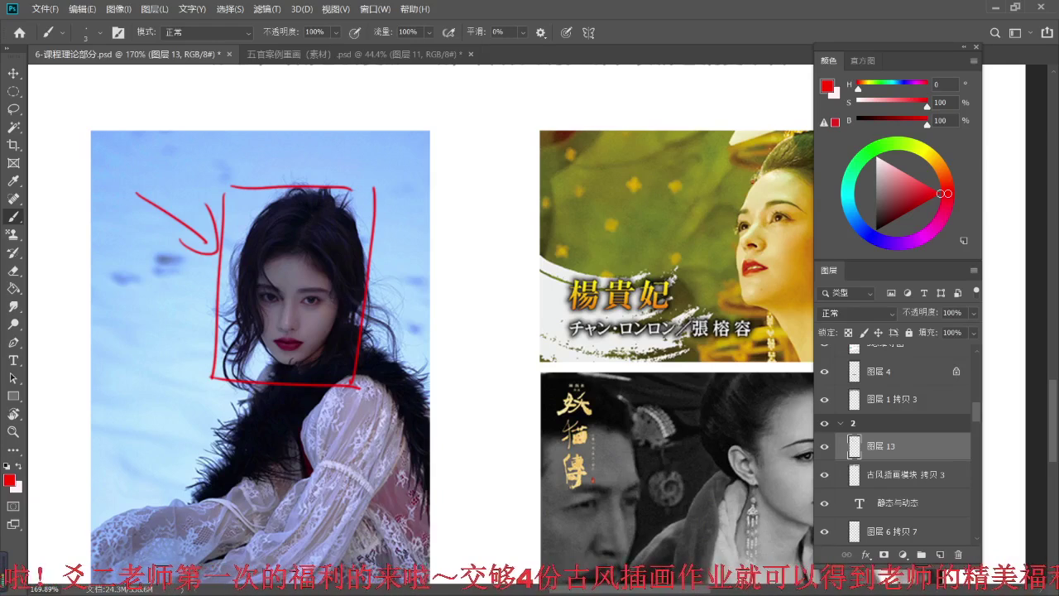
# - Frame the woman's face in the upper film still in red and draw an arrow to it from the portrait photo
pyautogui.scroll(-1, 426, 205)
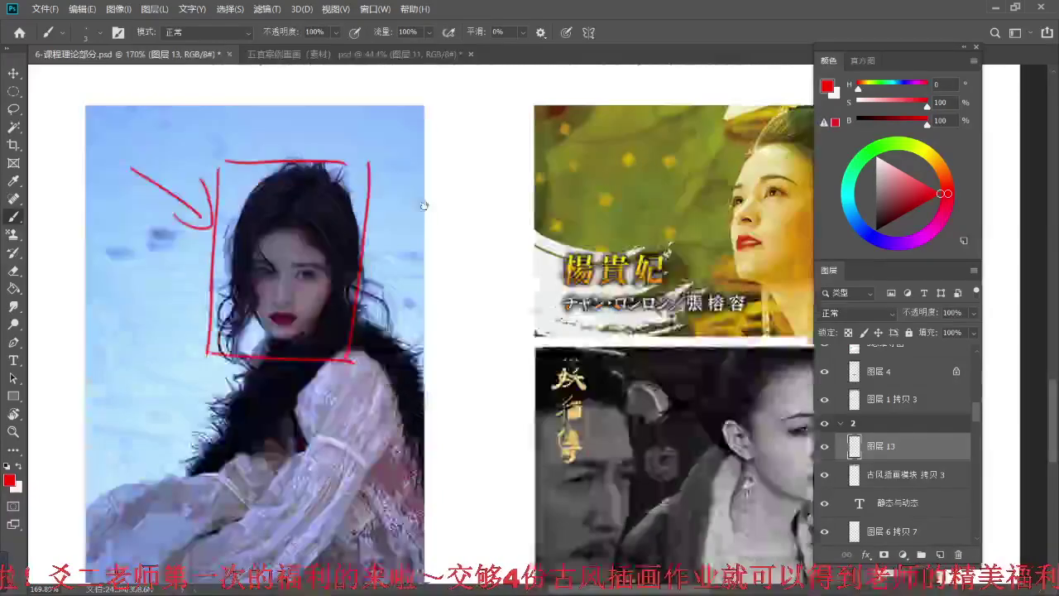
pyautogui.scroll(4, 422, 273)
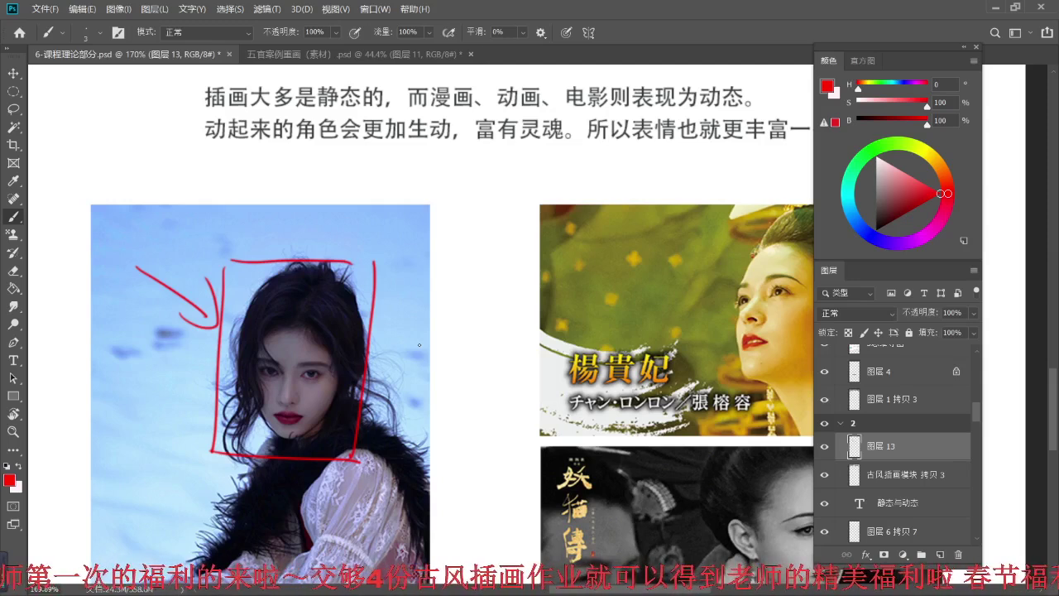
pyautogui.moveTo(333, 339); pyautogui.dragTo(343, 182)
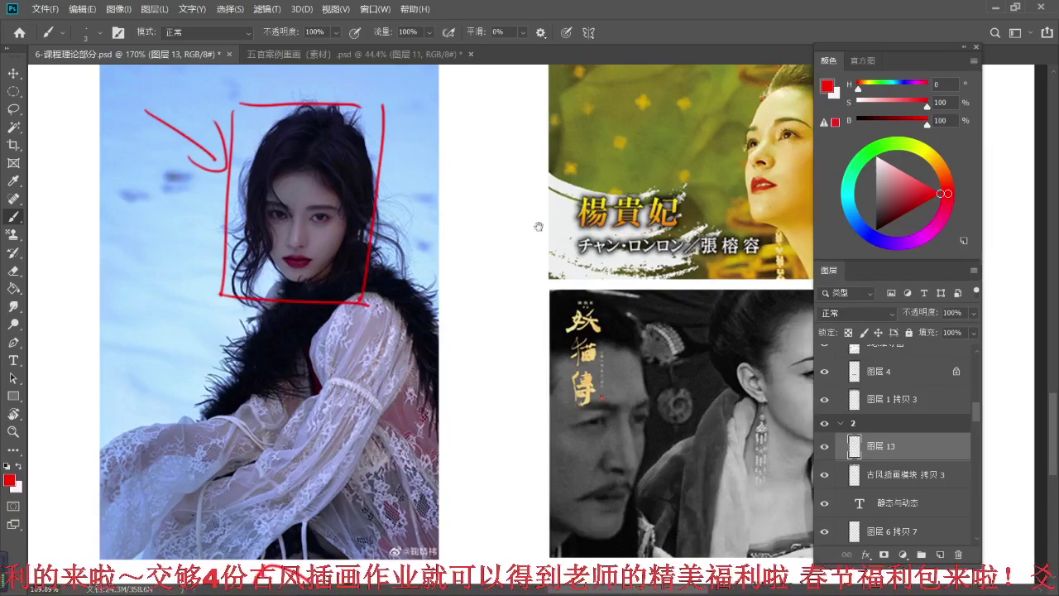
pyautogui.moveTo(539, 227); pyautogui.dragTo(380, 306)
pyautogui.moveTo(588, 174)
pyautogui.mouseDown()
pyautogui.moveTo(576, 308)
pyautogui.moveTo(705, 311)
pyautogui.moveTo(626, 173)
pyautogui.mouseUp()
pyautogui.moveTo(460, 238)
pyautogui.mouseDown()
pyautogui.moveTo(259, 294)
pyautogui.moveTo(513, 244)
pyautogui.mouseUp()
pyautogui.moveTo(491, 217); pyautogui.dragTo(497, 267)
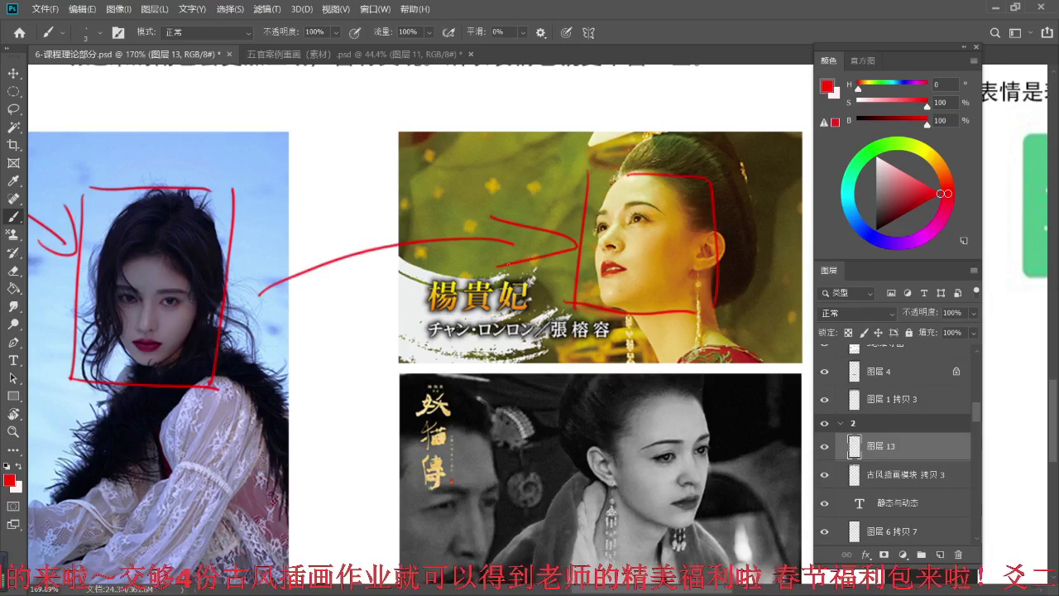
# - Draw a red arrow from the introductory text down to the portrait photo
pyautogui.moveTo(389, 213); pyautogui.dragTo(458, 210)
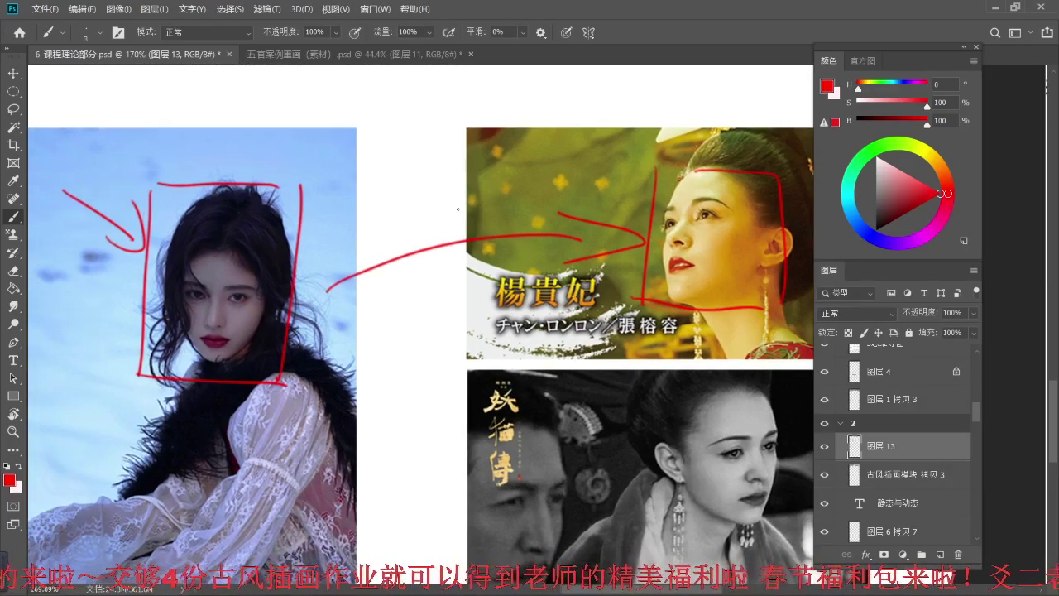
pyautogui.hscroll(2, 483, 261)
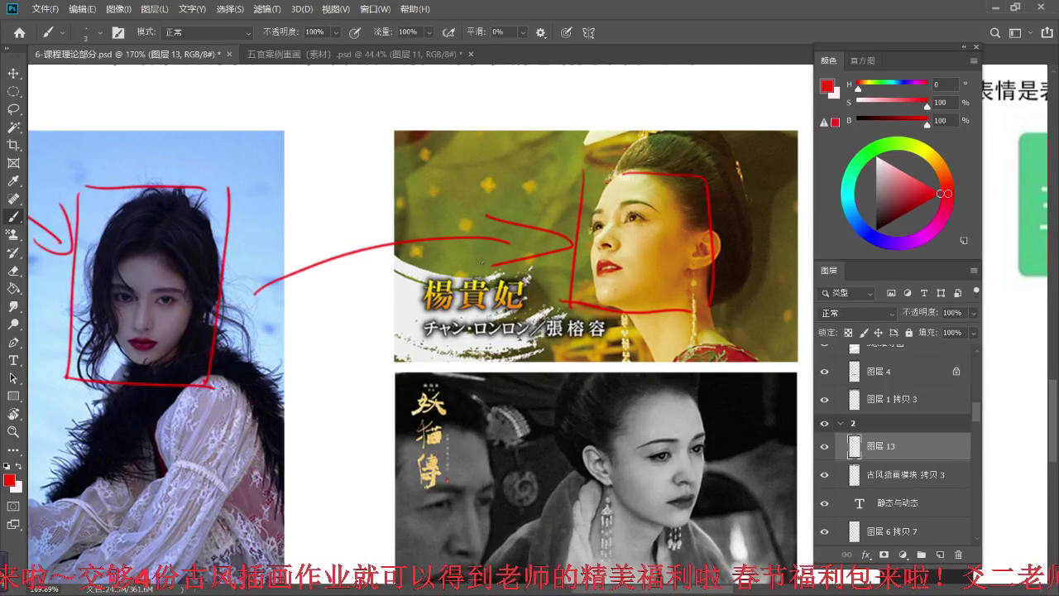
pyautogui.moveTo(209, 79)
pyautogui.mouseDown()
pyautogui.moveTo(208, 134)
pyautogui.moveTo(223, 133)
pyautogui.mouseUp()
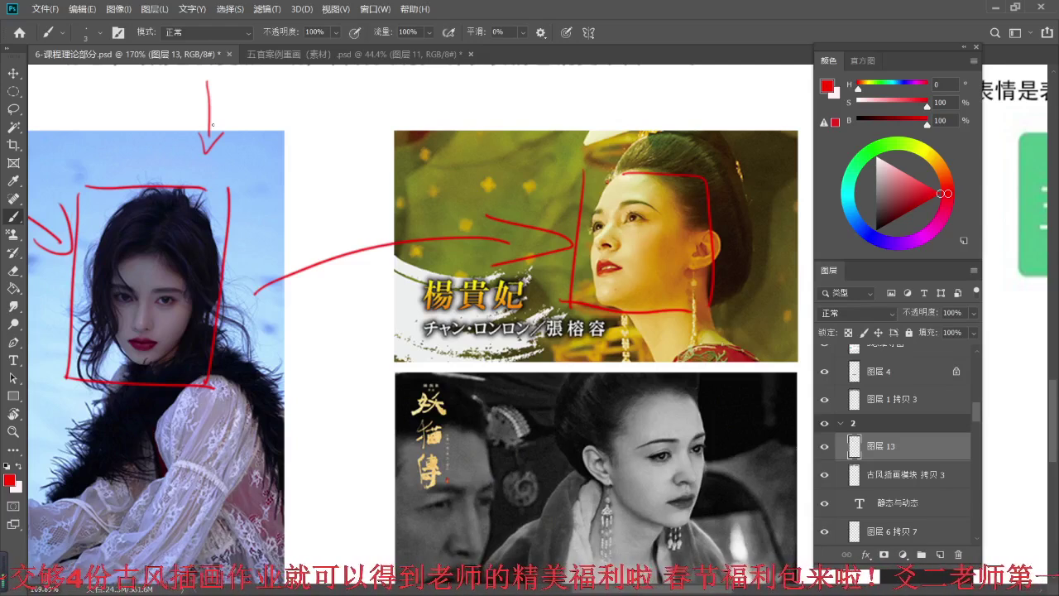
# - Circle both film stills above the caption 动态故事美 together with a large red loop
pyautogui.scroll(-4, 212, 125)
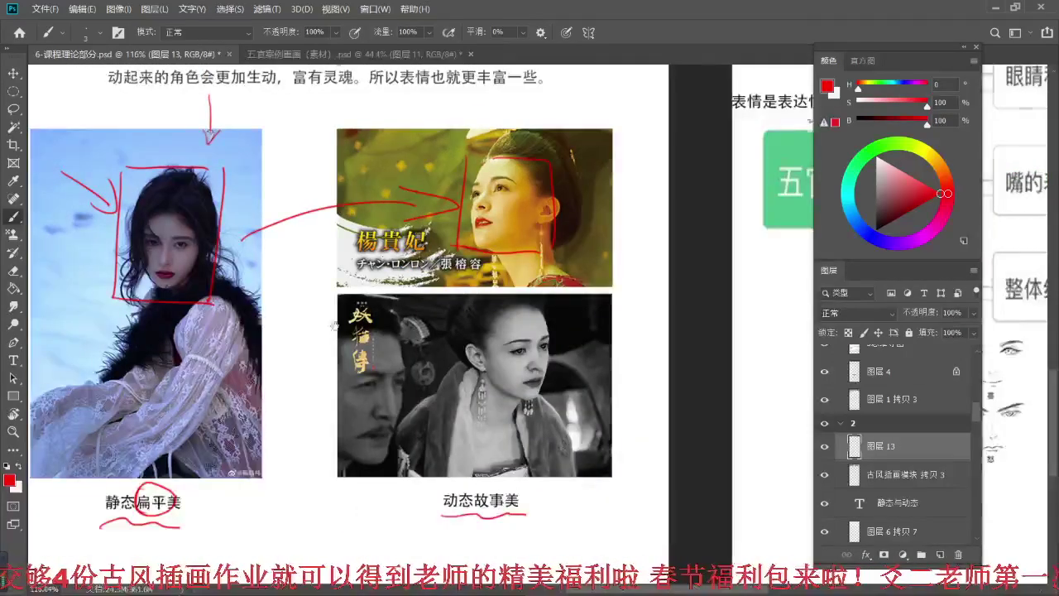
pyautogui.moveTo(323, 316); pyautogui.dragTo(393, 341)
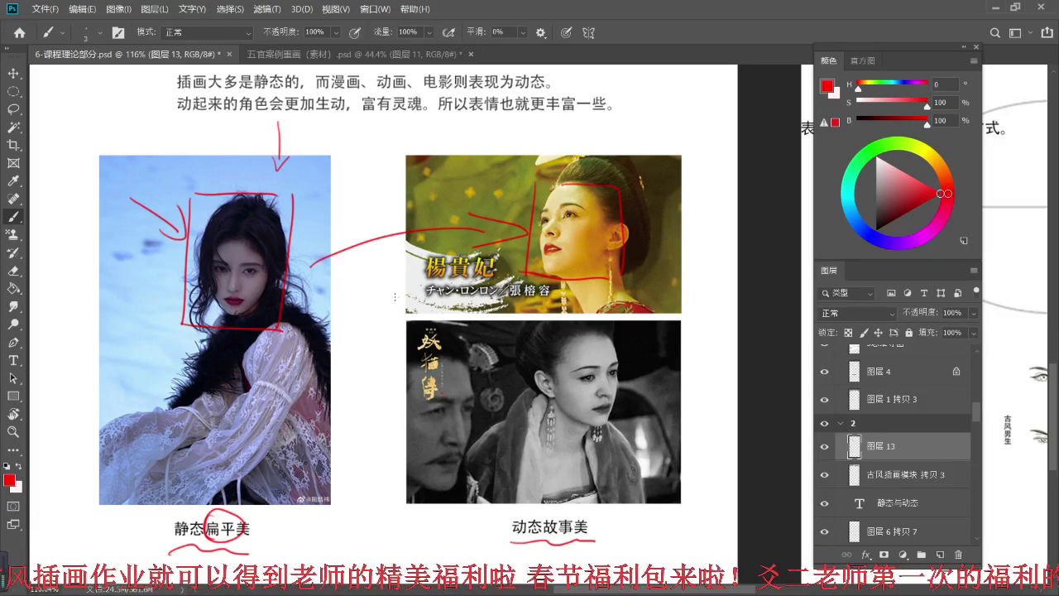
pyautogui.scroll(3, 311, 242)
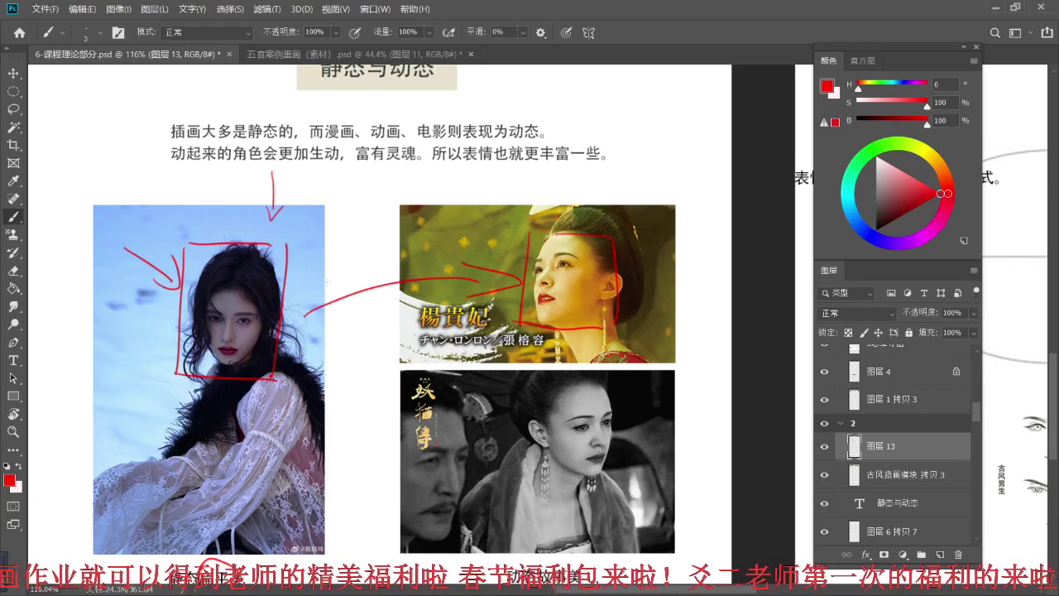
pyautogui.moveTo(327, 282); pyautogui.dragTo(333, 229)
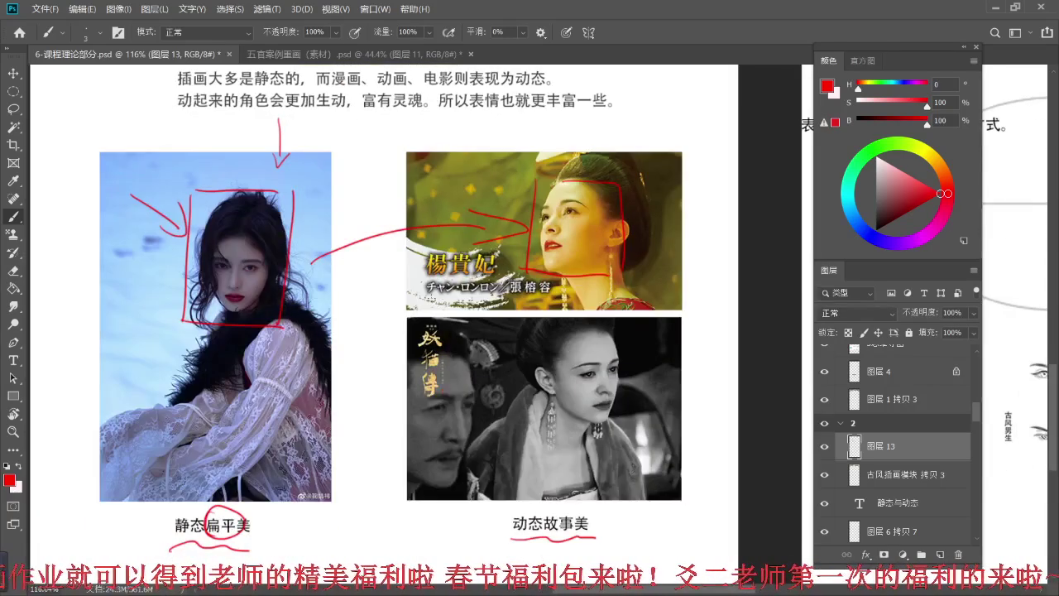
pyautogui.moveTo(504, 142)
pyautogui.mouseDown()
pyautogui.moveTo(403, 439)
pyautogui.moveTo(451, 165)
pyautogui.moveTo(698, 252)
pyautogui.mouseUp()
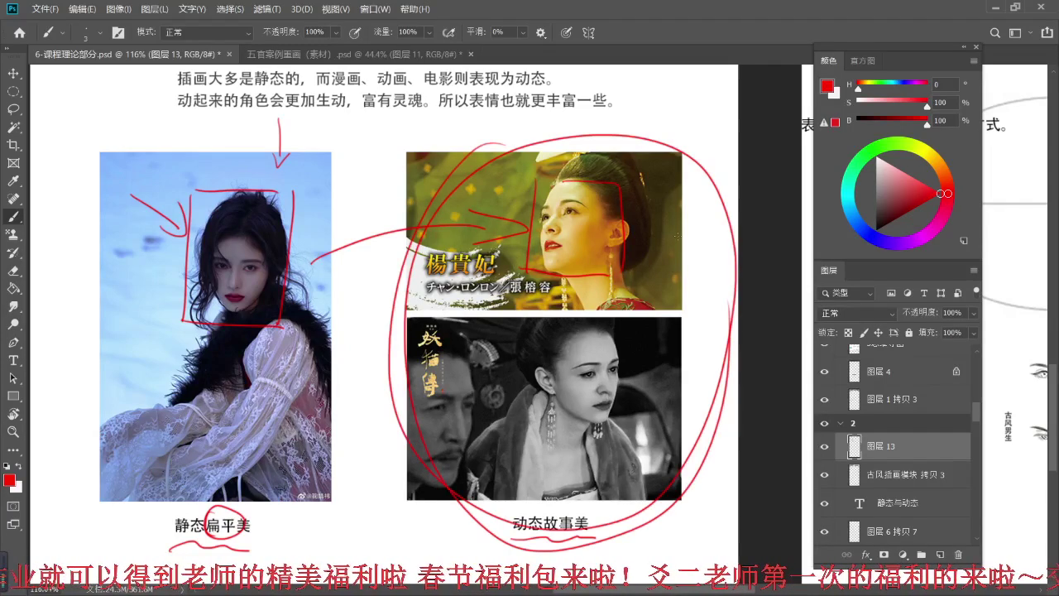
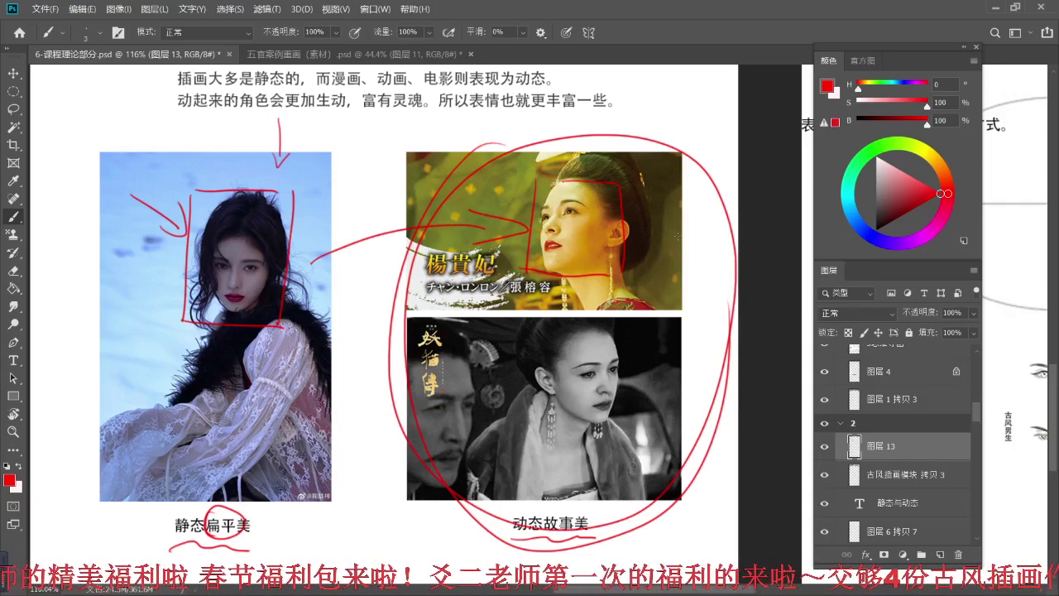
# - Draw a red arrow from the introductory text down to the upper film still
pyautogui.scroll(3, 386, 167)
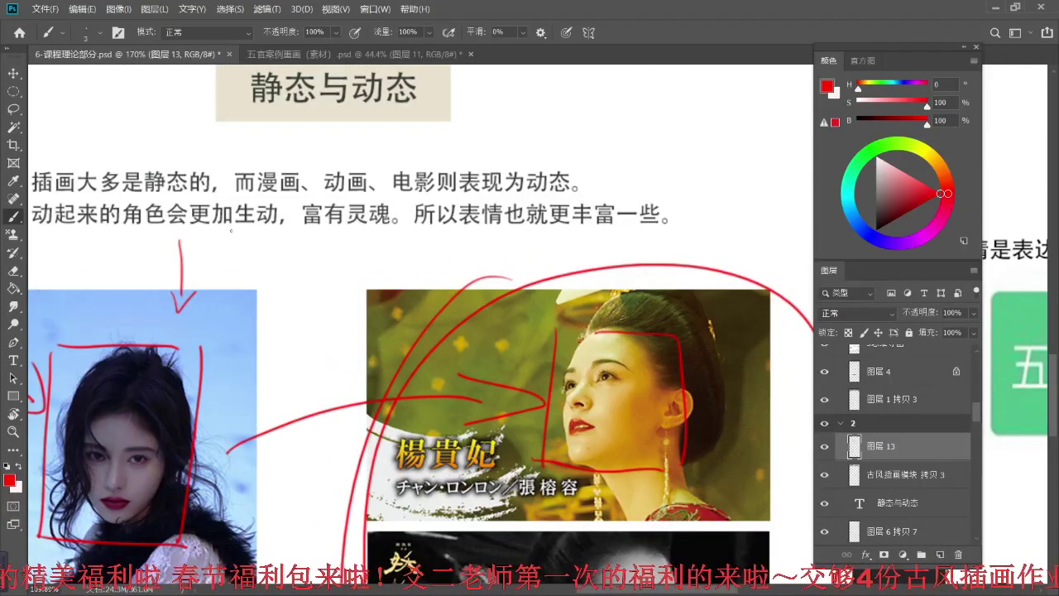
pyautogui.moveTo(493, 231); pyautogui.dragTo(542, 287)
pyautogui.moveTo(559, 271); pyautogui.dragTo(559, 291)
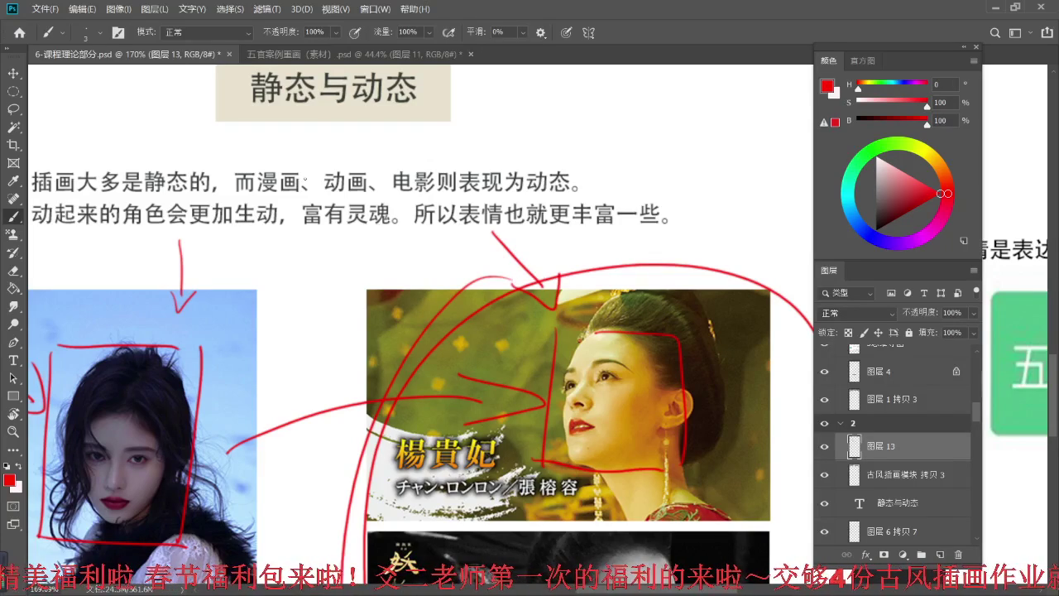
# - Circle the words 漫画, 动画 and 电影 in red and underline 动态 in the introductory text
pyautogui.moveTo(295, 157); pyautogui.dragTo(262, 163)
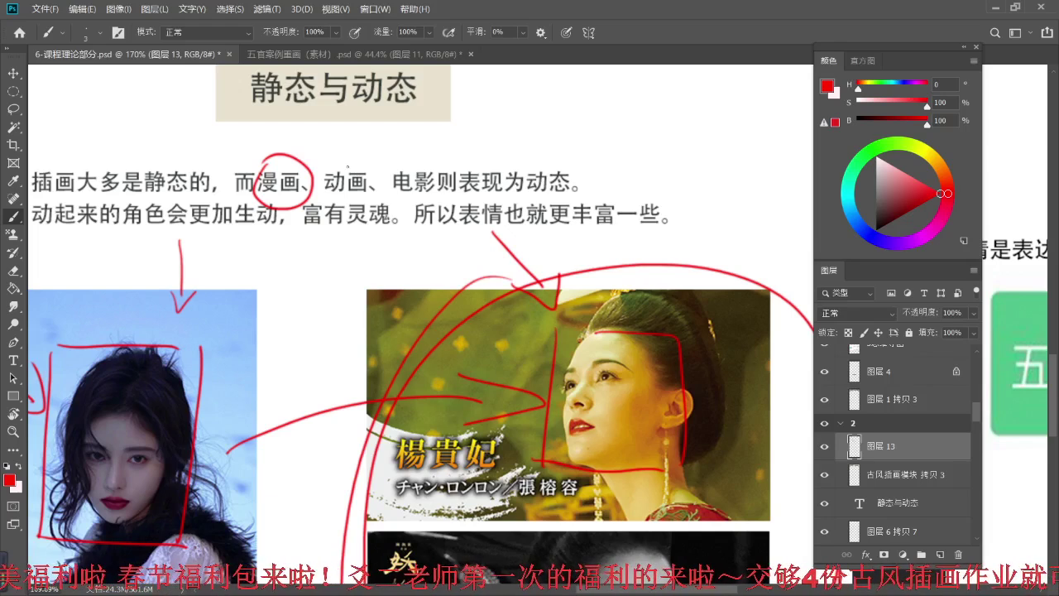
pyautogui.moveTo(346, 158)
pyautogui.mouseDown()
pyautogui.moveTo(331, 200)
pyautogui.moveTo(370, 155)
pyautogui.moveTo(413, 203)
pyautogui.moveTo(435, 158)
pyautogui.mouseUp()
pyautogui.moveTo(527, 201)
pyautogui.mouseDown()
pyautogui.moveTo(563, 195)
pyautogui.moveTo(546, 193)
pyautogui.mouseUp()
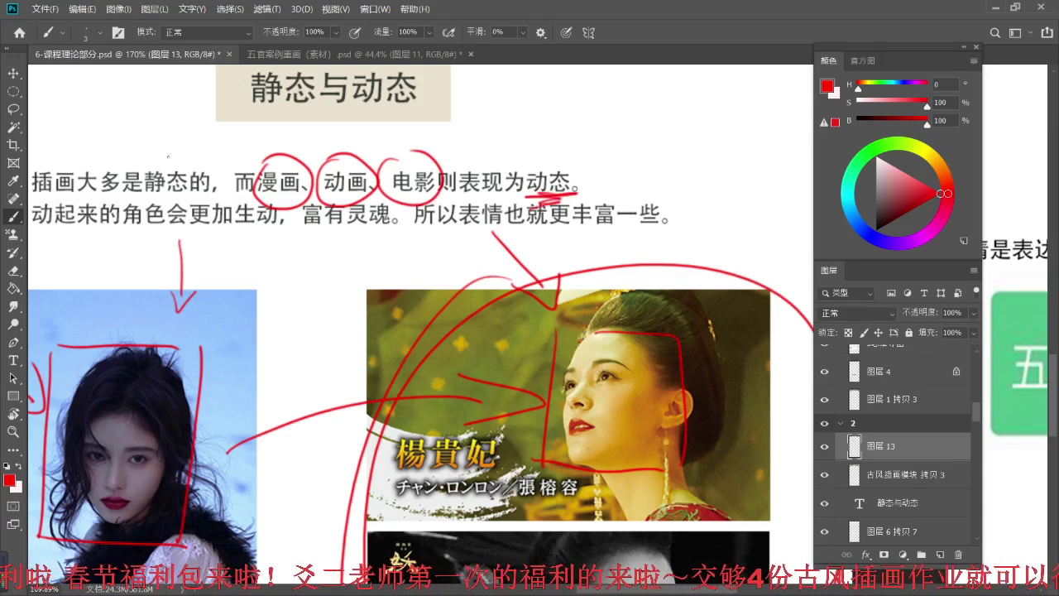
# - Review the annotated 静态与动态 section and examine the examples on the 绘画中的静态与动态 page
pyautogui.moveTo(237, 417); pyautogui.dragTo(380, 154)
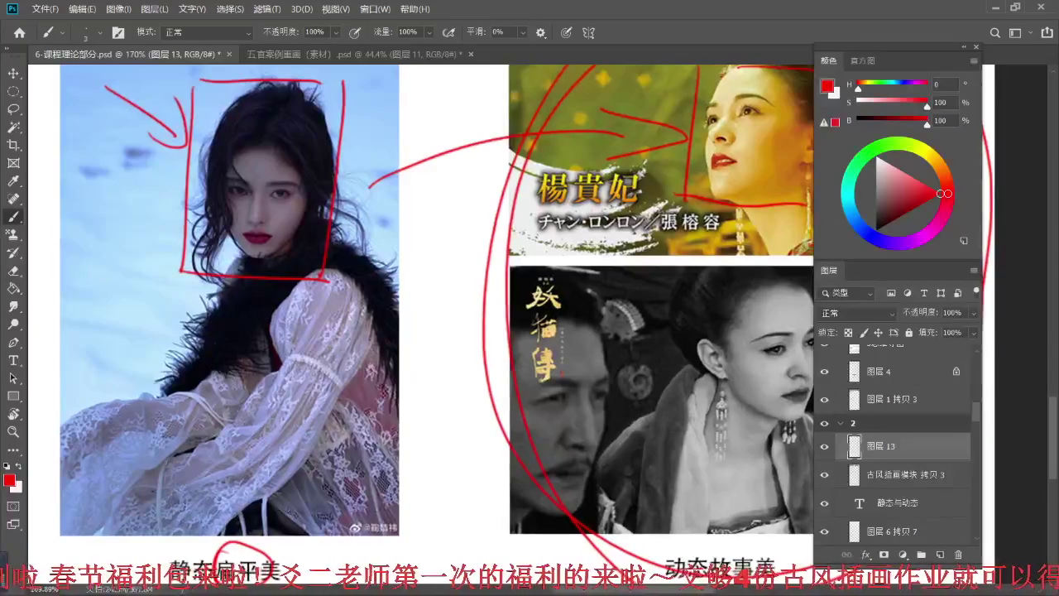
pyautogui.moveTo(286, 203); pyautogui.dragTo(254, 417)
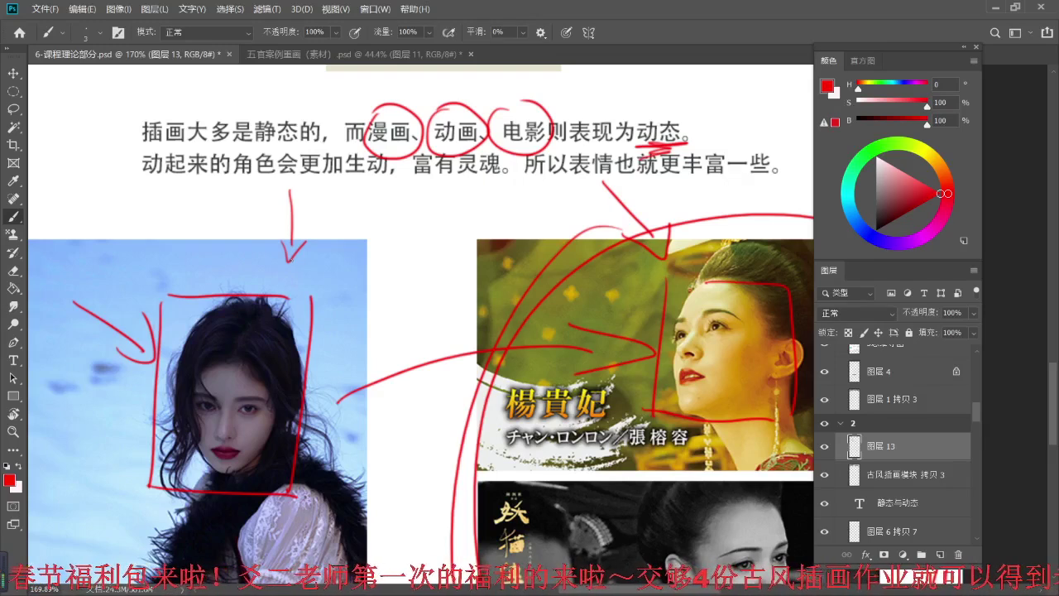
pyautogui.scroll(-4, 367, 299)
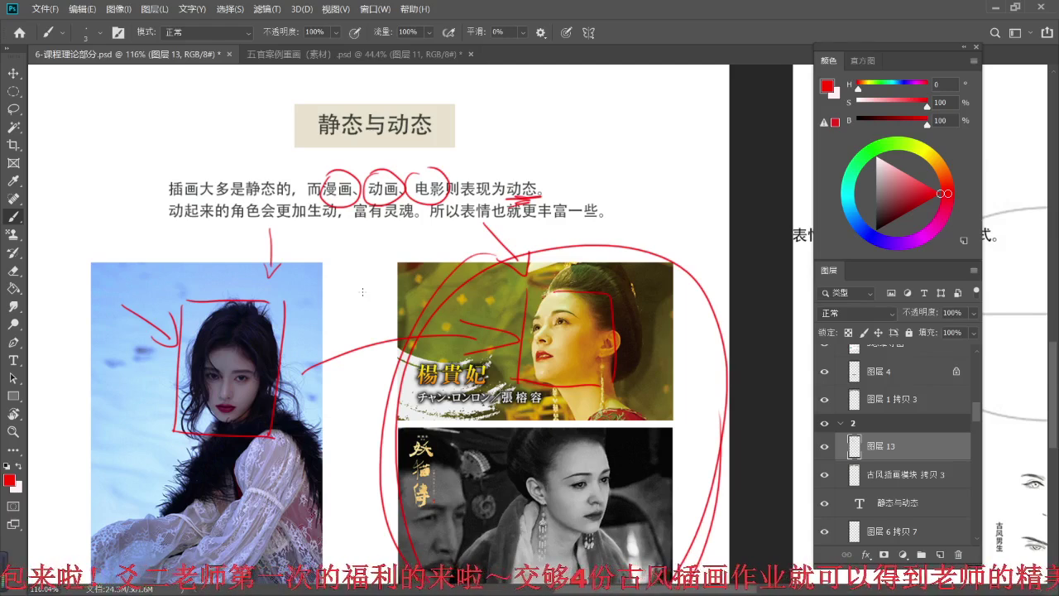
pyautogui.scroll(-2, 362, 292)
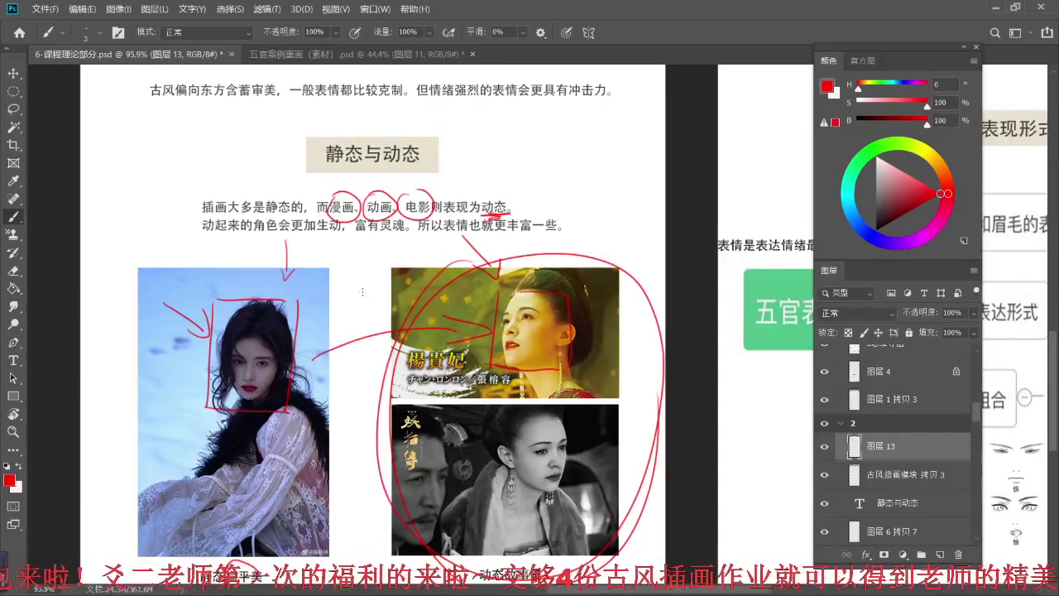
pyautogui.scroll(-2, 362, 291)
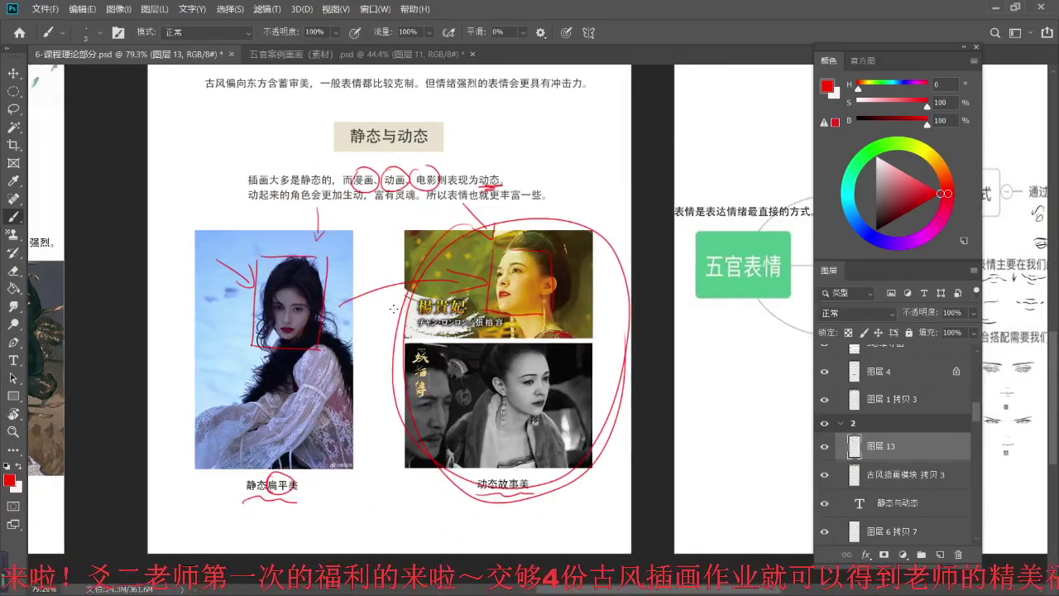
pyautogui.scroll(1, 394, 308)
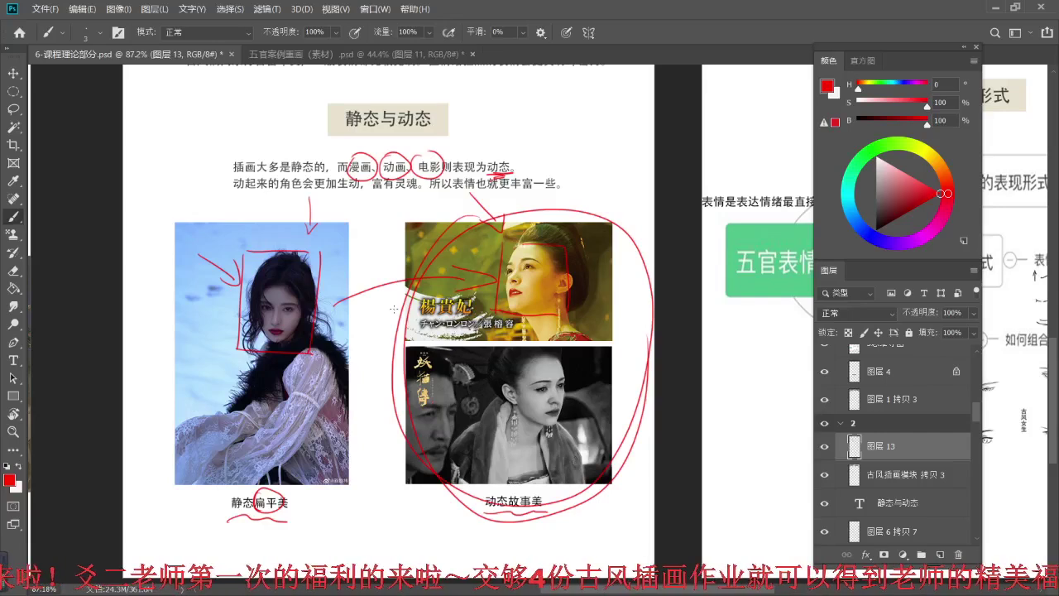
pyautogui.press('space')
pyautogui.moveTo(543, 163); pyautogui.dragTo(463, 356)
pyautogui.moveTo(628, 99); pyautogui.dragTo(393, 307)
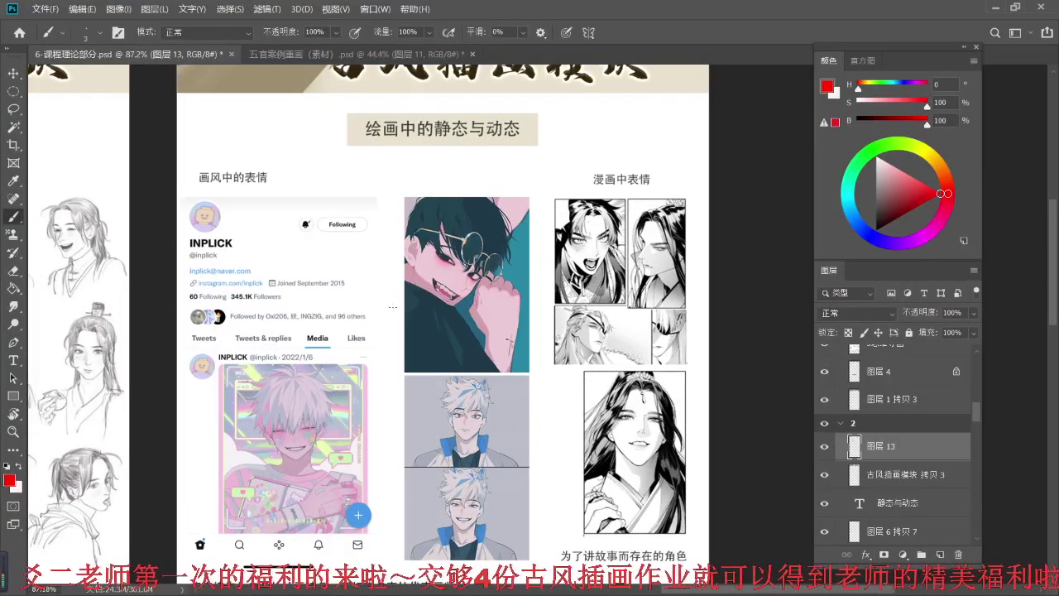
pyautogui.scroll(2, 530, 232)
pyautogui.press('space')
pyautogui.moveTo(524, 249); pyautogui.dragTo(515, 222)
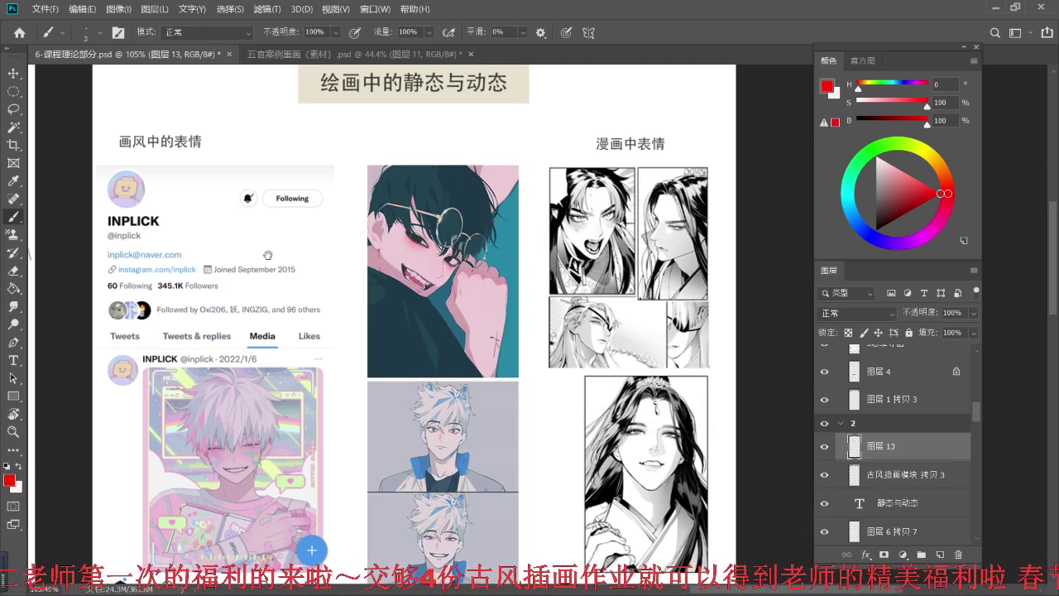
pyautogui.scroll(-2, 268, 255)
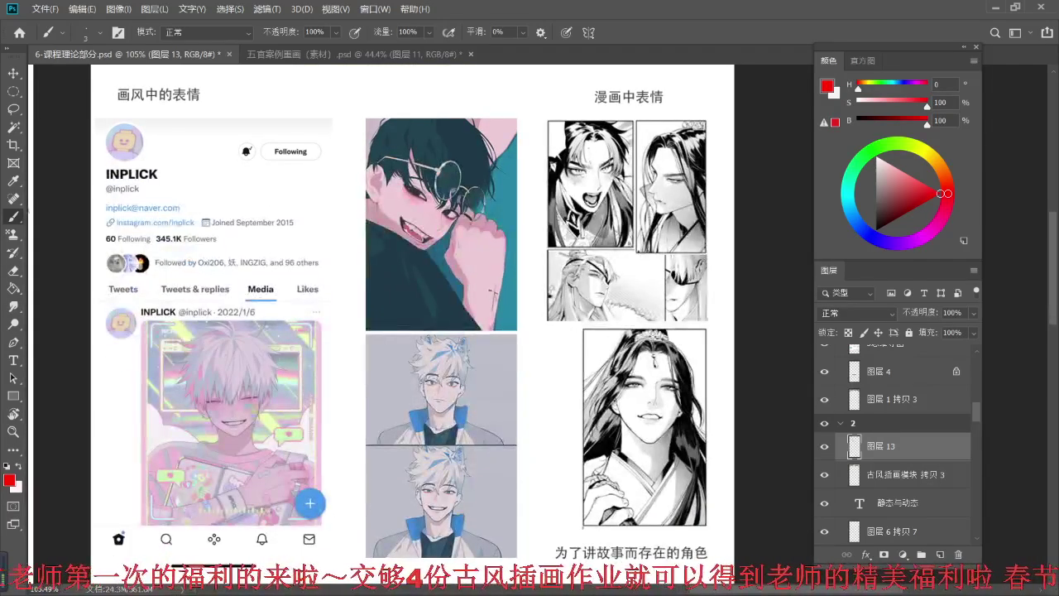
# - Add a new empty layer above the topmost text layer in the artboard 画板 1
pyautogui.press('v')
pyautogui.click(211, 321)
pyautogui.moveTo(976, 385); pyautogui.dragTo(976, 360)
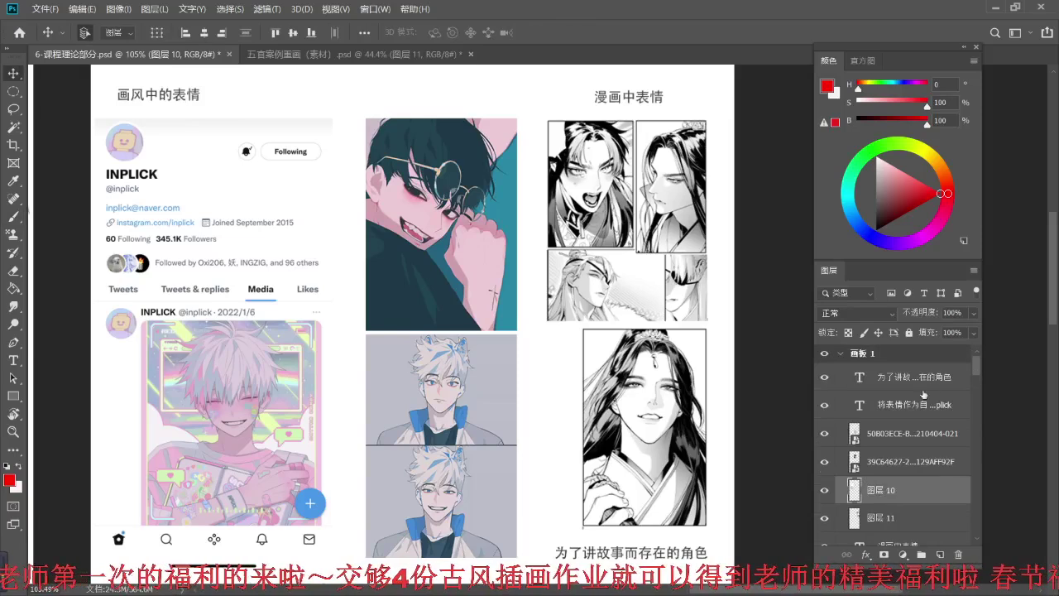
pyautogui.click(933, 378)
pyautogui.click(939, 554)
# - Frame the group of images under the heading 画风中的表情 with a red brush outline
pyautogui.press('b')
pyautogui.moveTo(100, 96)
pyautogui.mouseDown()
pyautogui.moveTo(101, 321)
pyautogui.moveTo(122, 534)
pyautogui.mouseUp()
pyautogui.moveTo(122, 571); pyautogui.dragTo(500, 552)
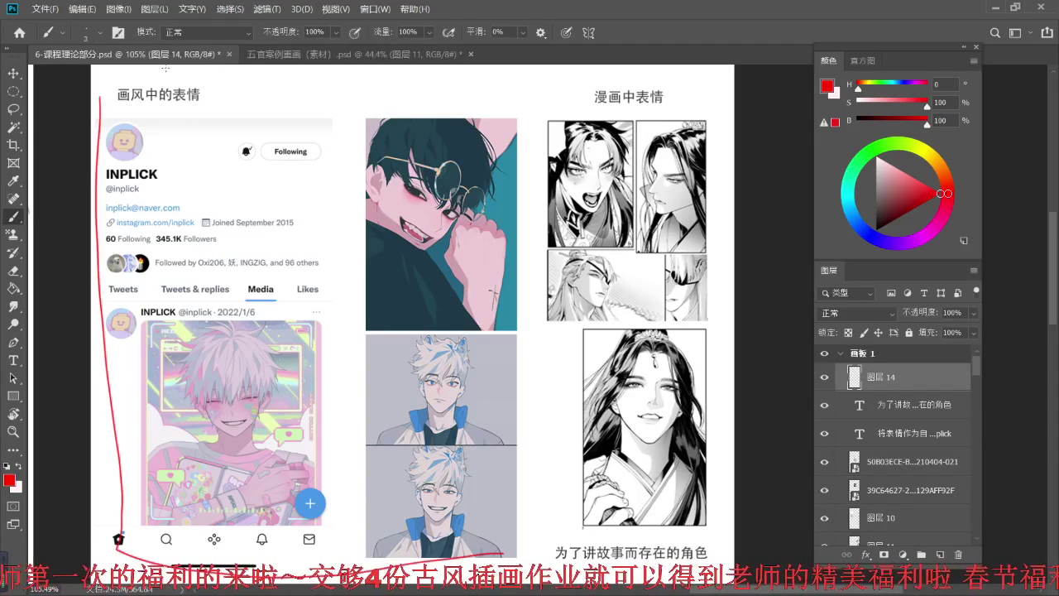
pyautogui.moveTo(119, 106)
pyautogui.mouseDown()
pyautogui.moveTo(532, 107)
pyautogui.moveTo(495, 552)
pyautogui.mouseUp()
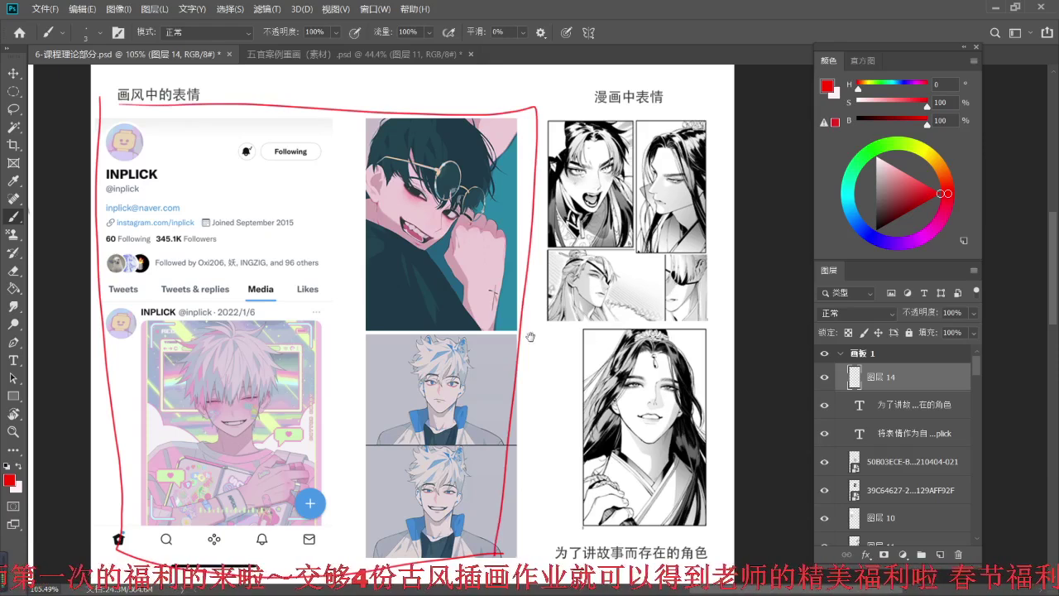
# - Frame the column of black-and-white manga images under the heading 漫画中表情 with a red brush outline
pyautogui.moveTo(530, 336); pyautogui.dragTo(391, 310)
pyautogui.moveTo(400, 78)
pyautogui.mouseDown()
pyautogui.moveTo(403, 189)
pyautogui.moveTo(410, 529)
pyautogui.moveTo(594, 535)
pyautogui.moveTo(545, 91)
pyautogui.moveTo(587, 97)
pyautogui.moveTo(579, 528)
pyautogui.mouseUp()
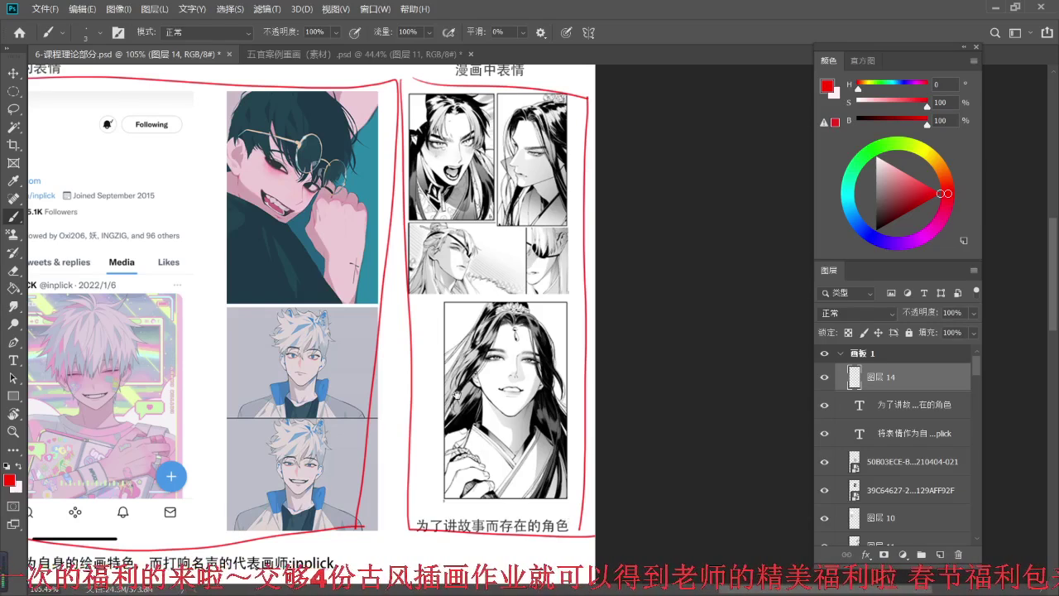
pyautogui.moveTo(456, 384); pyautogui.dragTo(514, 402)
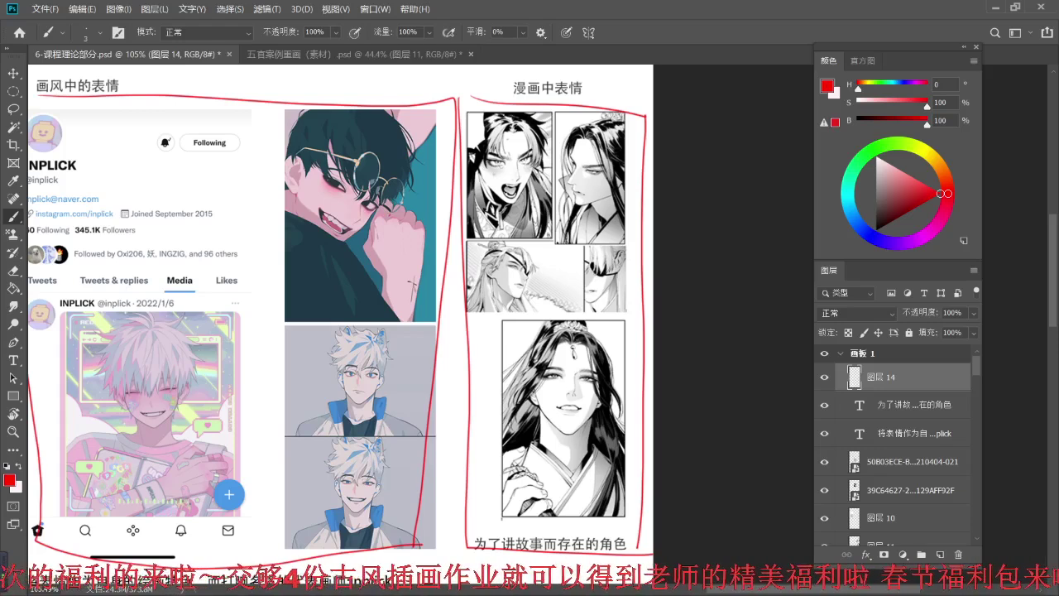
pyautogui.moveTo(292, 320); pyautogui.dragTo(358, 302)
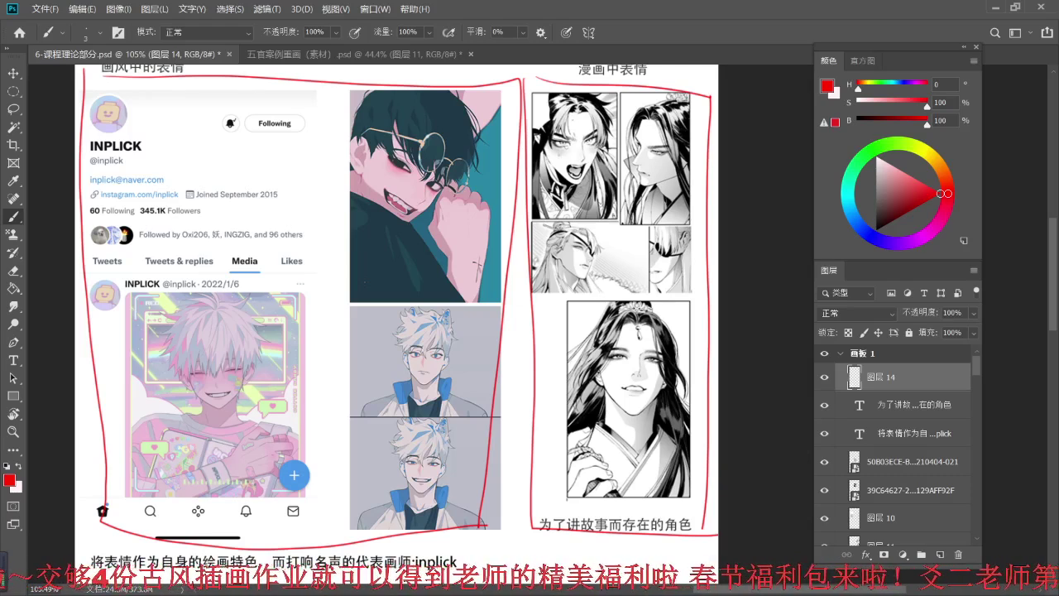
# - Circle in red the glasses-wearing character's grinning mouth, the pink-toned portrait's face and the smiling face in the lower white-haired portrait
pyautogui.scroll(1, 357, 271)
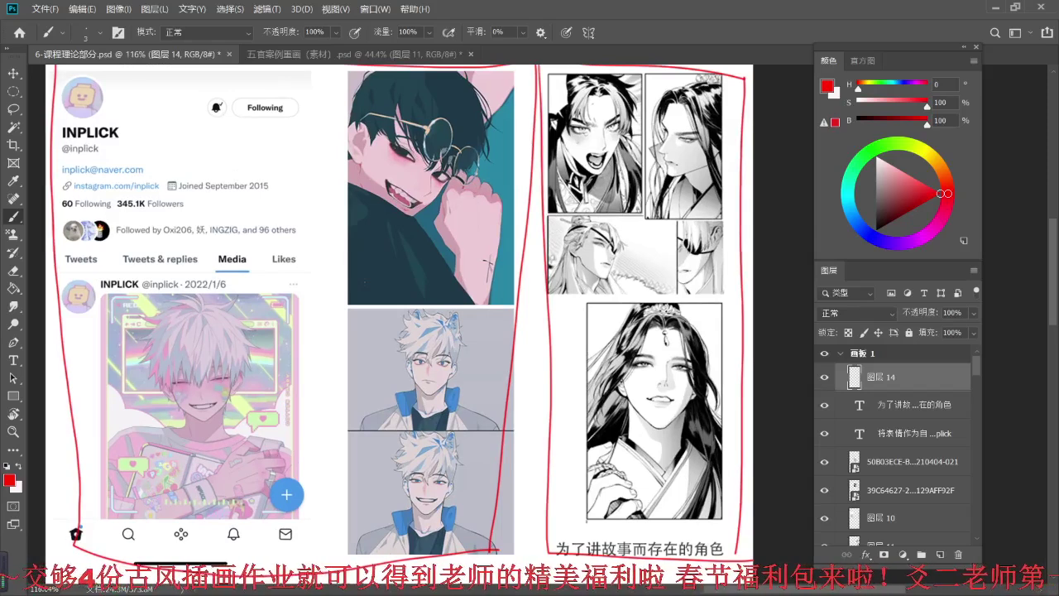
pyautogui.moveTo(394, 170); pyautogui.dragTo(418, 176)
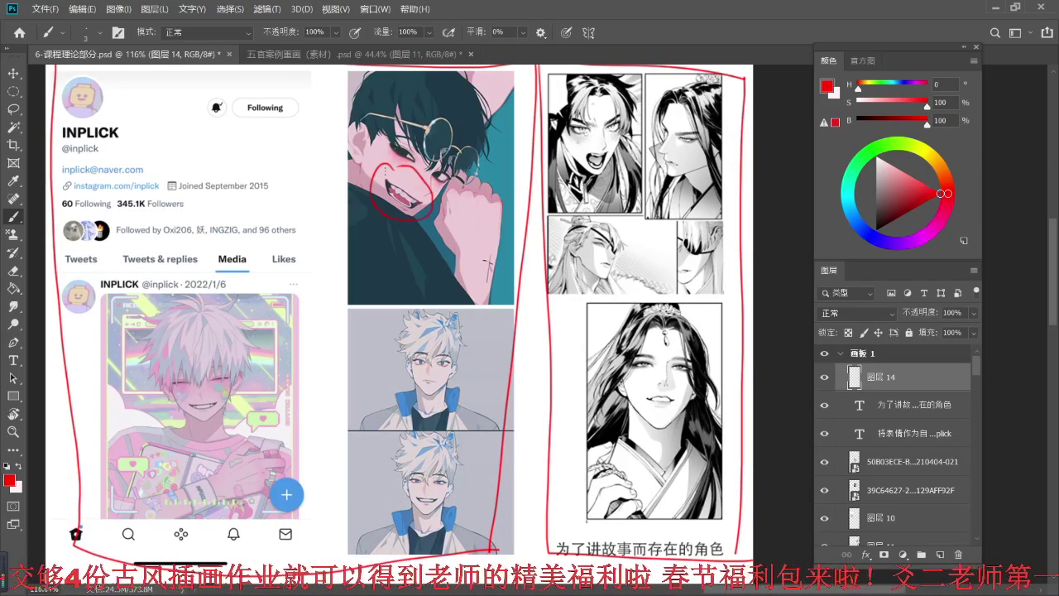
pyautogui.moveTo(165, 392)
pyautogui.mouseDown()
pyautogui.moveTo(206, 432)
pyautogui.moveTo(181, 386)
pyautogui.mouseUp()
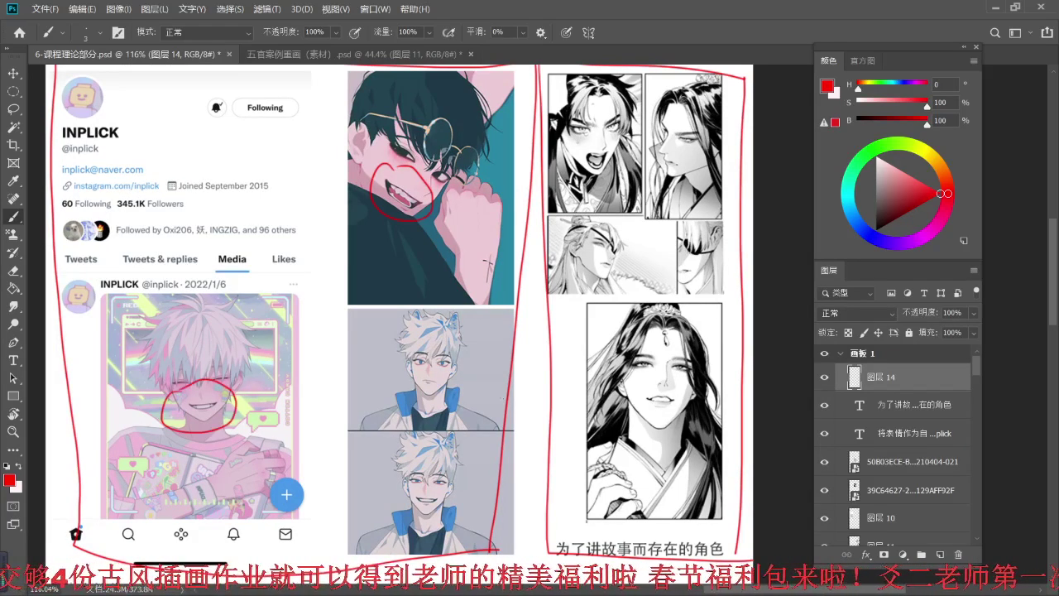
pyautogui.hotkey('ctrl', 'z')
pyautogui.moveTo(177, 341); pyautogui.dragTo(222, 341)
pyautogui.moveTo(394, 474)
pyautogui.mouseDown()
pyautogui.moveTo(424, 453)
pyautogui.moveTo(400, 475)
pyautogui.mouseUp()
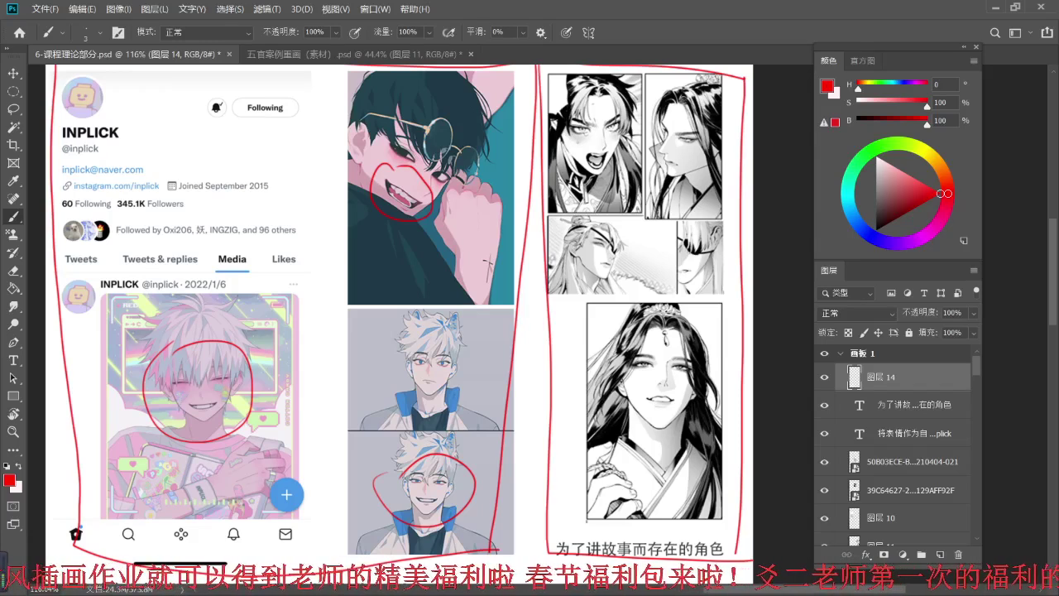
# - Try painting a red mouth shape over the pink-toned portrait's smile, sample a pale pink from the image, and undo the painting
pyautogui.moveTo(377, 378); pyautogui.dragTo(390, 327)
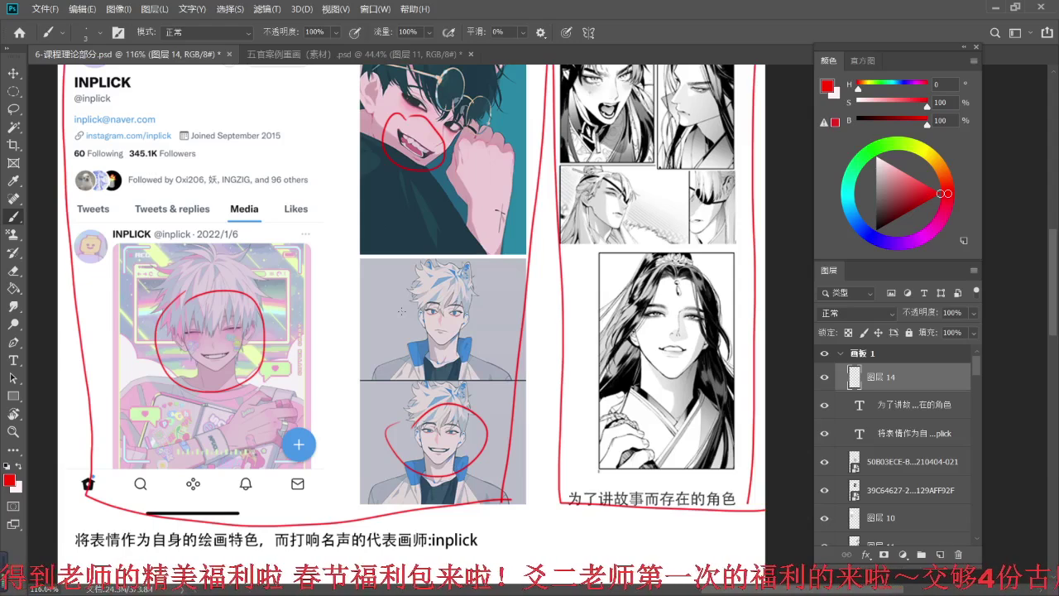
pyautogui.scroll(2, 401, 311)
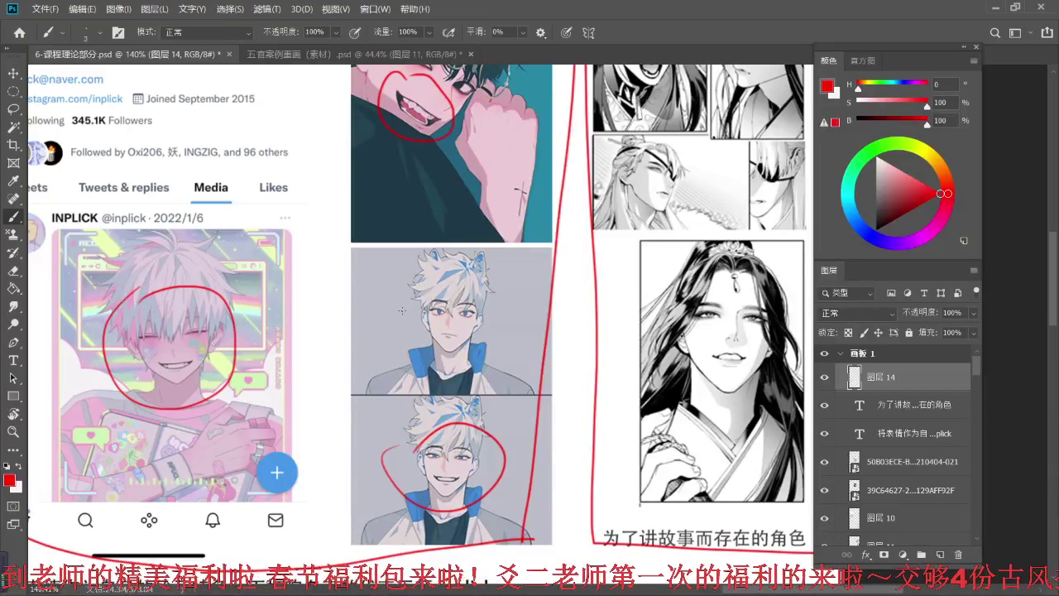
pyautogui.moveTo(382, 349); pyautogui.dragTo(420, 300)
pyautogui.scroll(1, 415, 277)
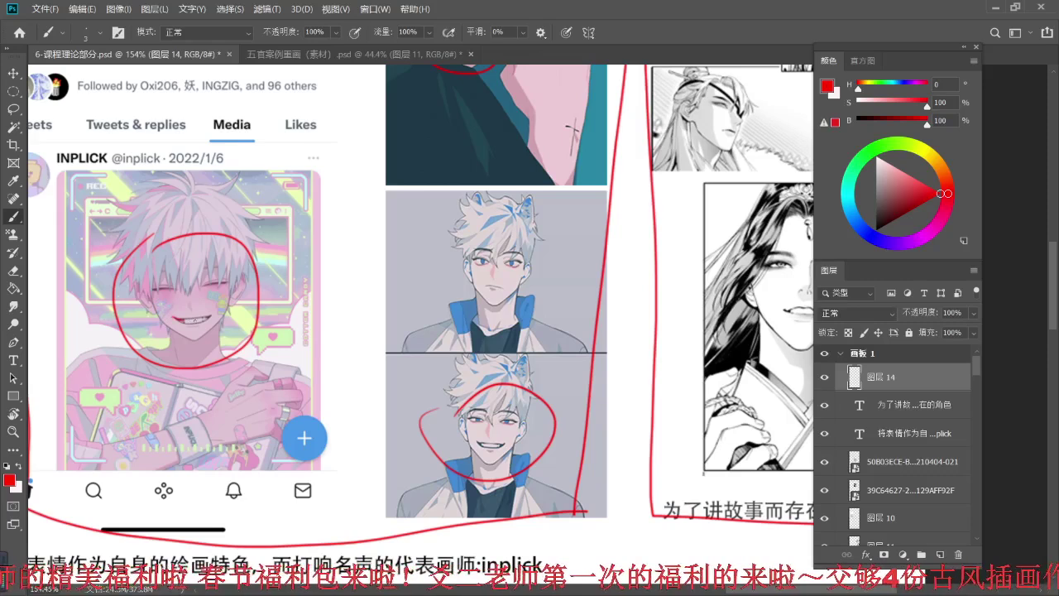
pyautogui.scroll(1, 221, 256)
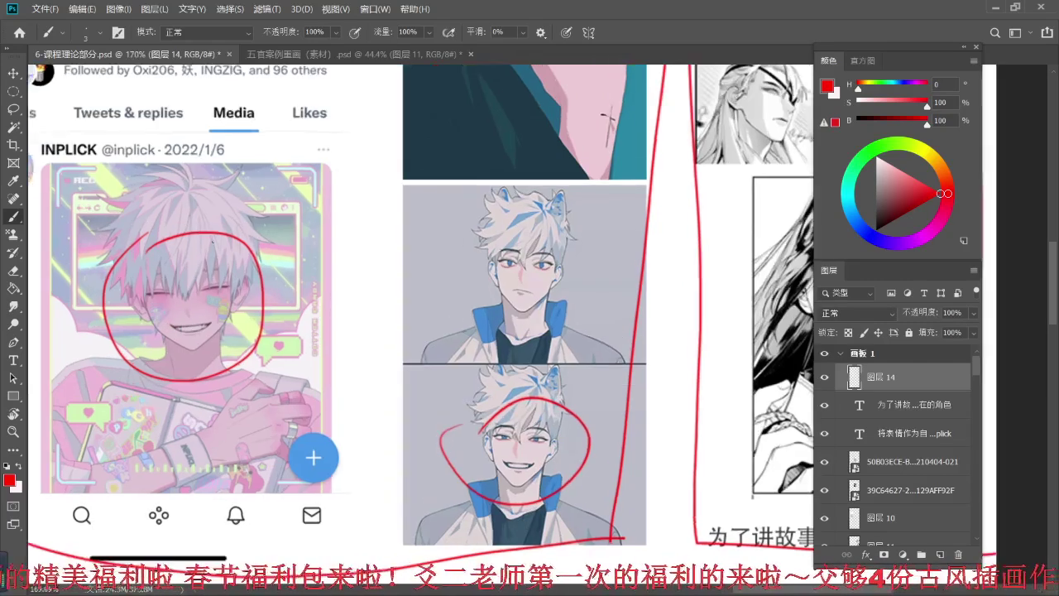
pyautogui.scroll(1, 212, 241)
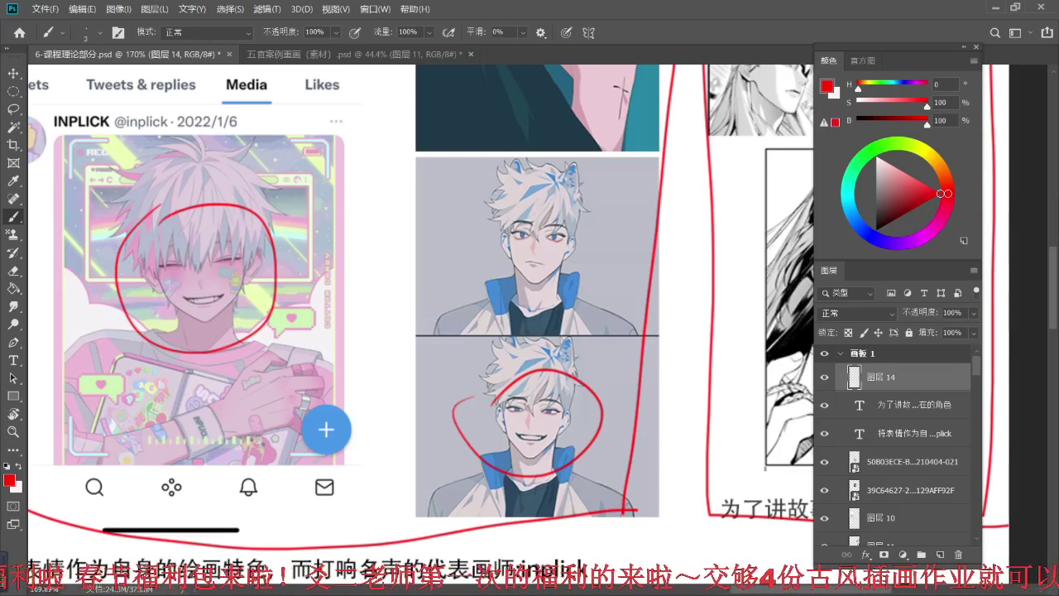
pyautogui.moveTo(212, 293)
pyautogui.mouseDown()
pyautogui.moveTo(191, 298)
pyautogui.moveTo(209, 306)
pyautogui.mouseUp()
pyautogui.keyDown('alt'); pyautogui.click(187, 305); pyautogui.keyUp('alt')
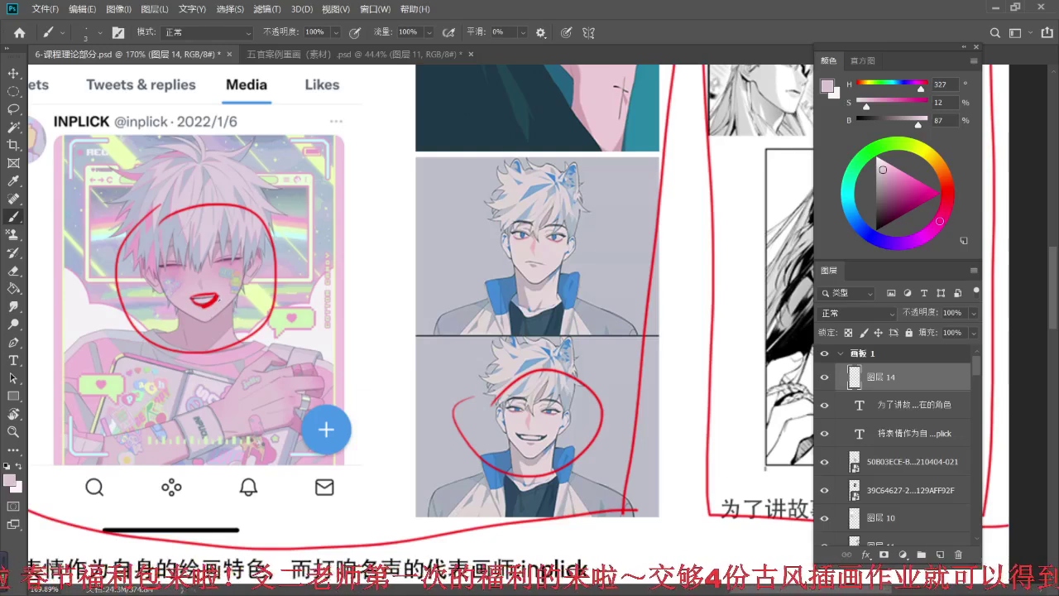
pyautogui.hotkey('ctrl', 'z')
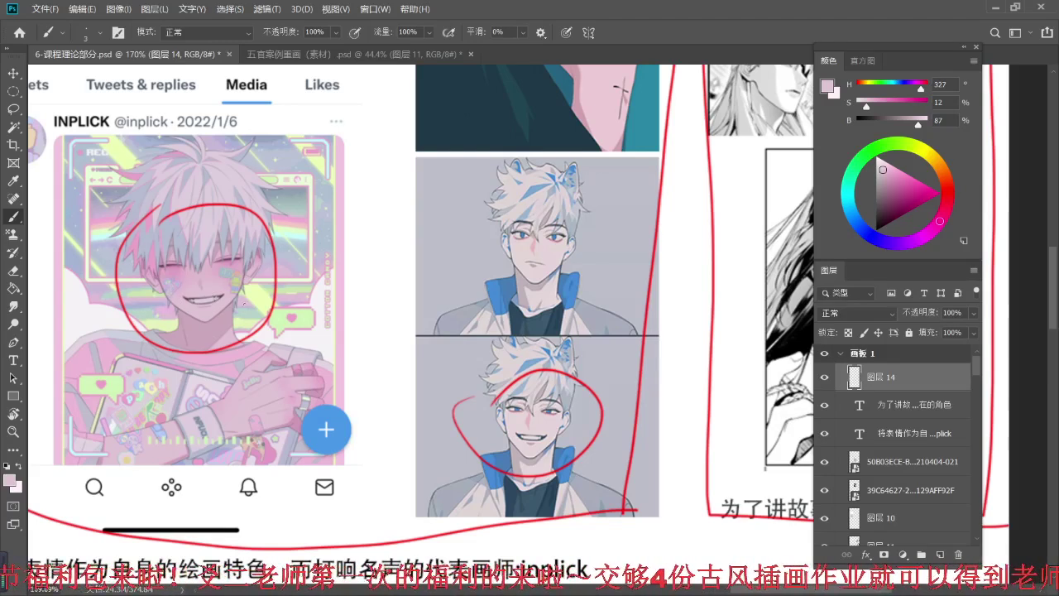
# - Sample the brush red from the face circle, try circling both mouth corners of the pink-toned portrait, and undo these marks
pyautogui.keyDown('alt'); pyautogui.click(275, 291); pyautogui.keyUp('alt')
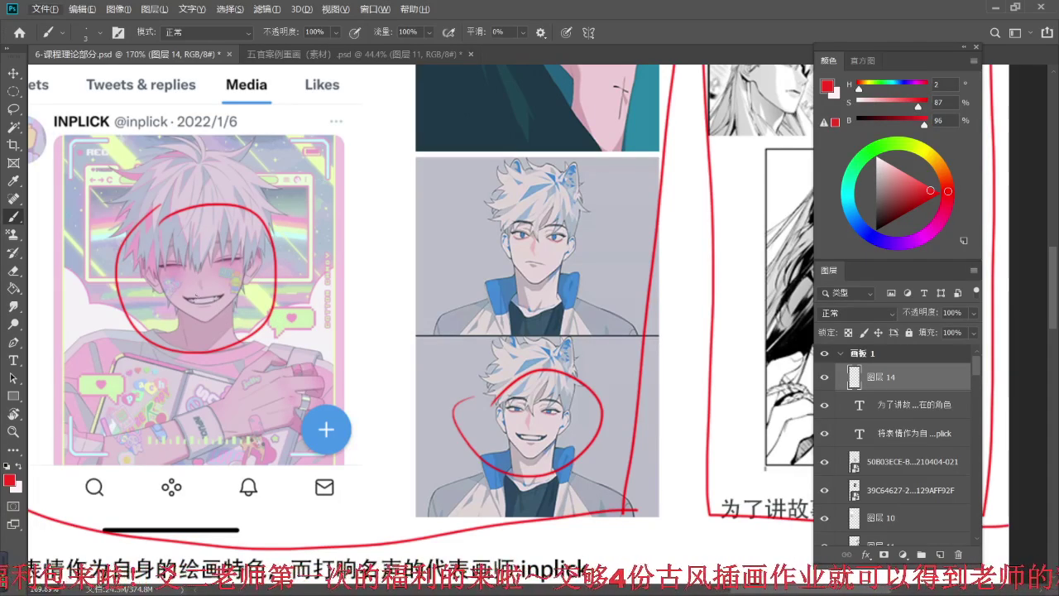
pyautogui.moveTo(196, 294)
pyautogui.mouseDown()
pyautogui.moveTo(204, 305)
pyautogui.moveTo(212, 293)
pyautogui.moveTo(185, 303)
pyautogui.moveTo(217, 292)
pyautogui.mouseUp()
pyautogui.hotkey('ctrl', 'z')
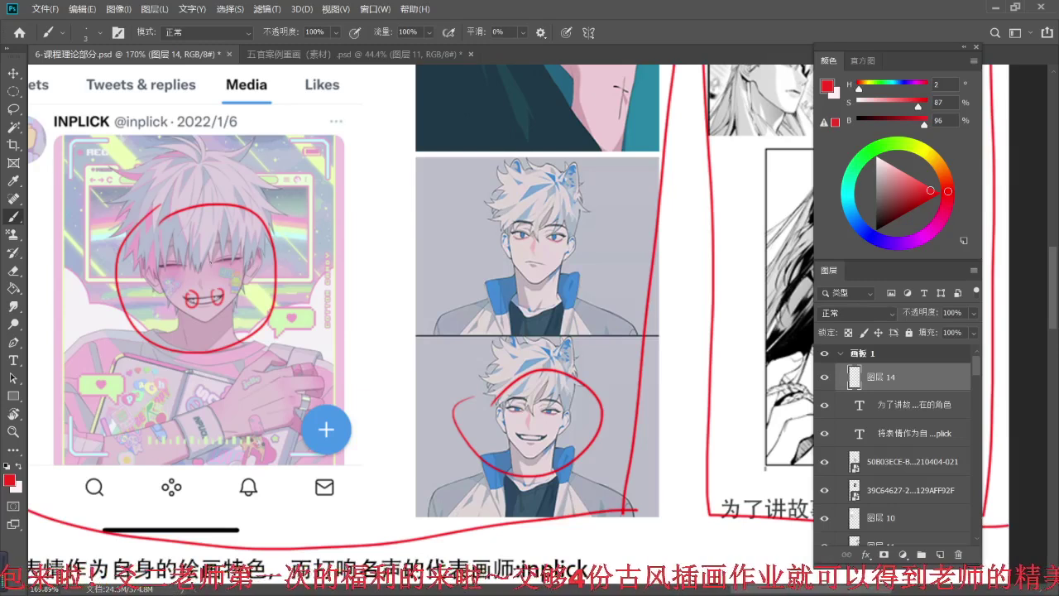
pyautogui.hotkey('ctrl', 'z')
pyautogui.hotkey('ctrl', 'z')
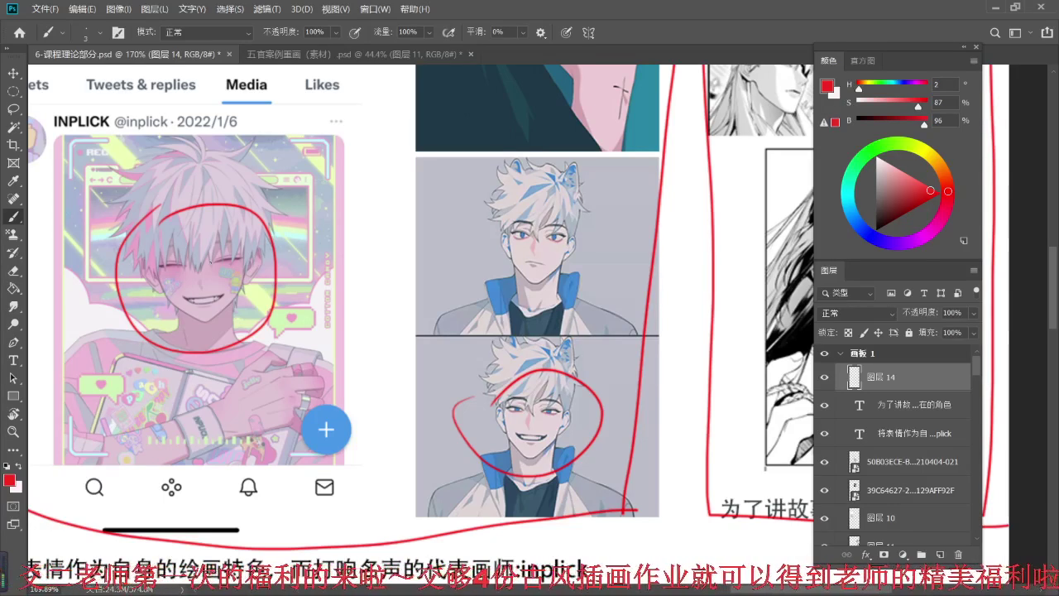
# - Sketch red marks over the teeth of the glasses-wearing character, and erase them while keeping the surrounding circle
pyautogui.moveTo(439, 144); pyautogui.dragTo(367, 364)
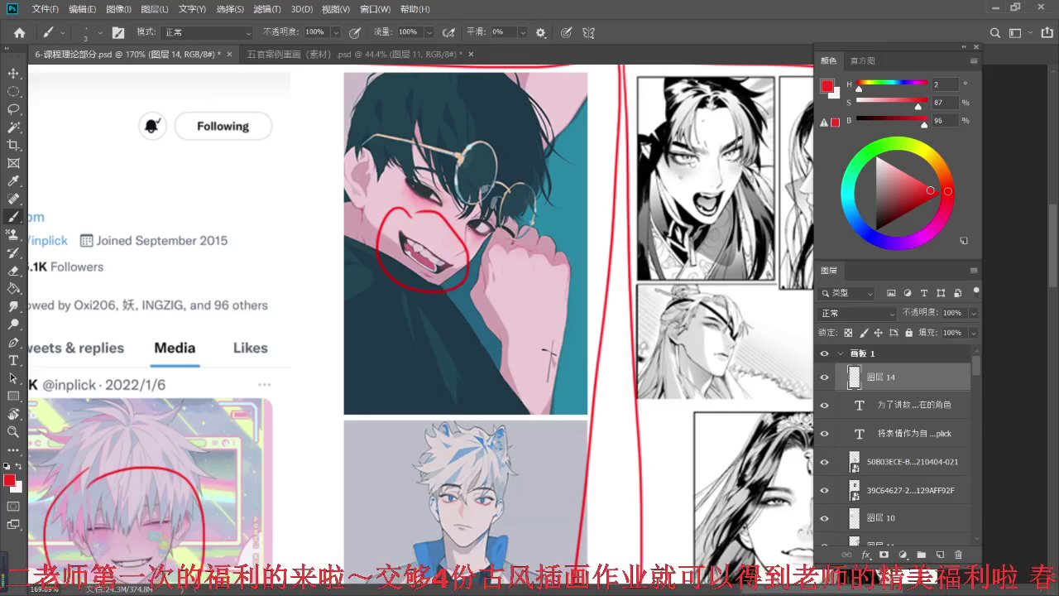
pyautogui.moveTo(414, 236)
pyautogui.mouseDown()
pyautogui.moveTo(406, 248)
pyautogui.moveTo(440, 277)
pyautogui.moveTo(452, 264)
pyautogui.moveTo(435, 277)
pyautogui.moveTo(402, 244)
pyautogui.moveTo(407, 235)
pyautogui.moveTo(428, 240)
pyautogui.mouseUp()
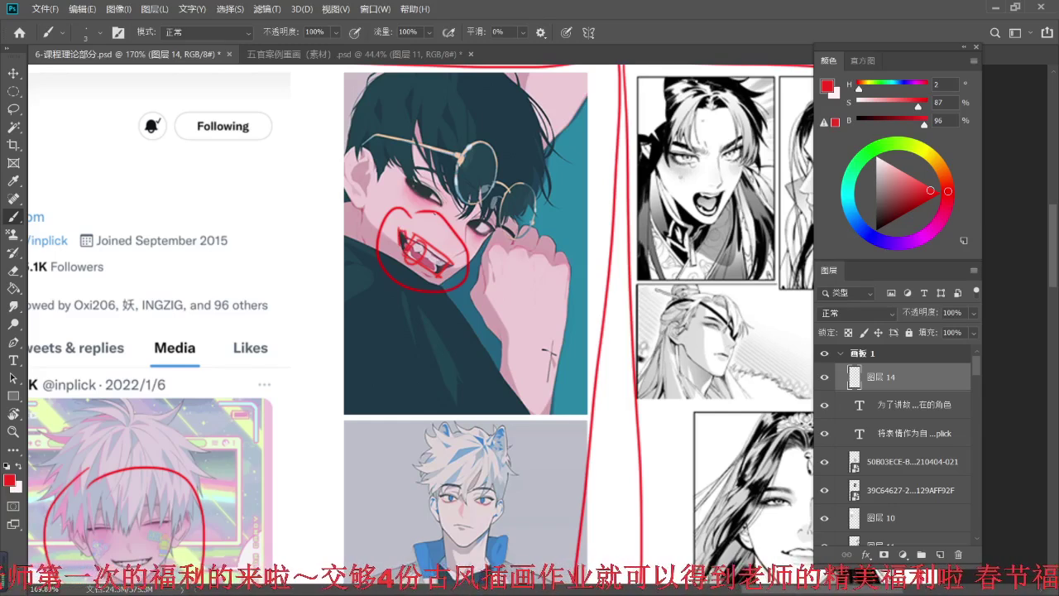
pyautogui.scroll(-5, 345, 336)
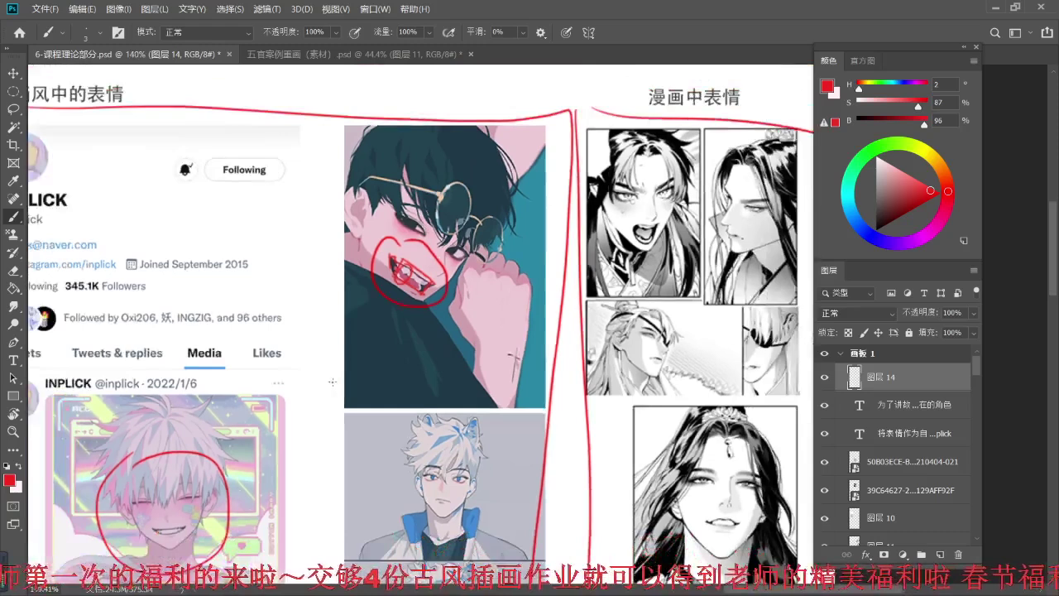
pyautogui.scroll(2, 439, 307)
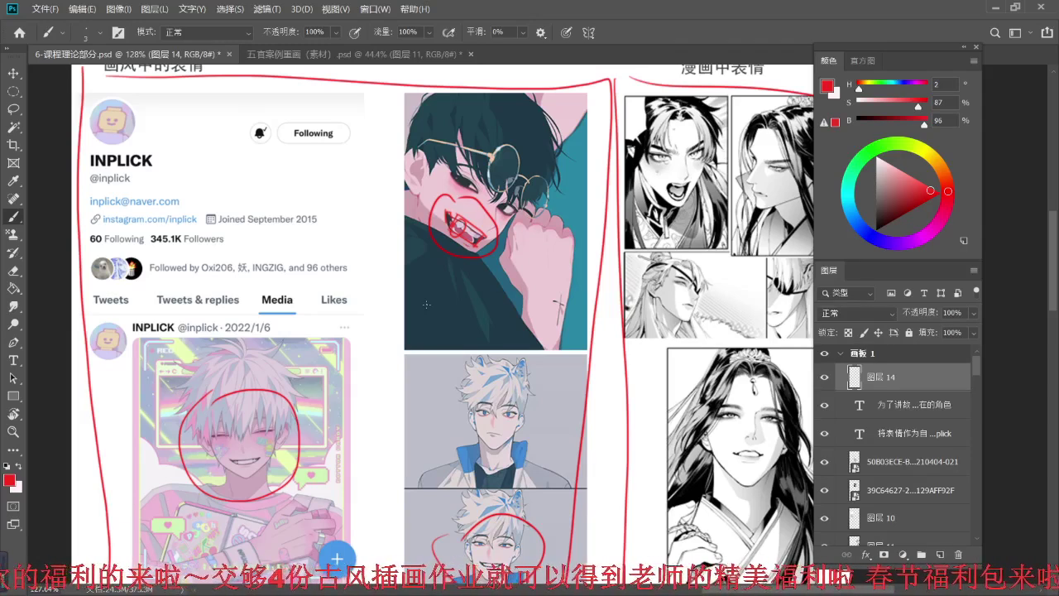
pyautogui.press('e')
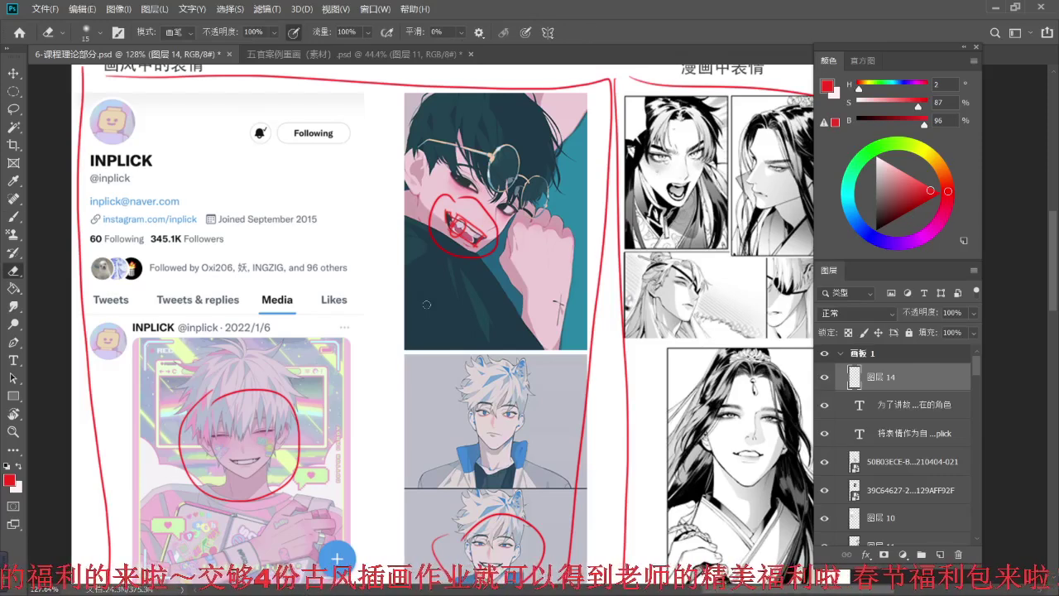
pyautogui.moveTo(455, 208)
pyautogui.mouseDown()
pyautogui.moveTo(465, 239)
pyautogui.moveTo(479, 228)
pyautogui.mouseUp()
pyautogui.press('b')
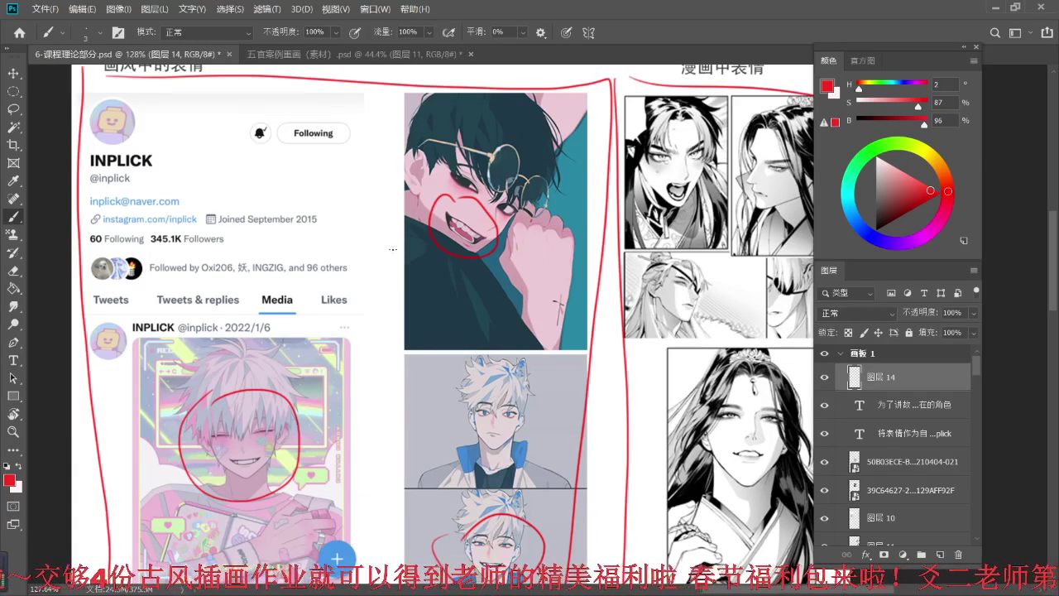
# - Circle the words 讲故事 and 角色 in red in the caption beneath the manga images
pyautogui.scroll(-4, 391, 250)
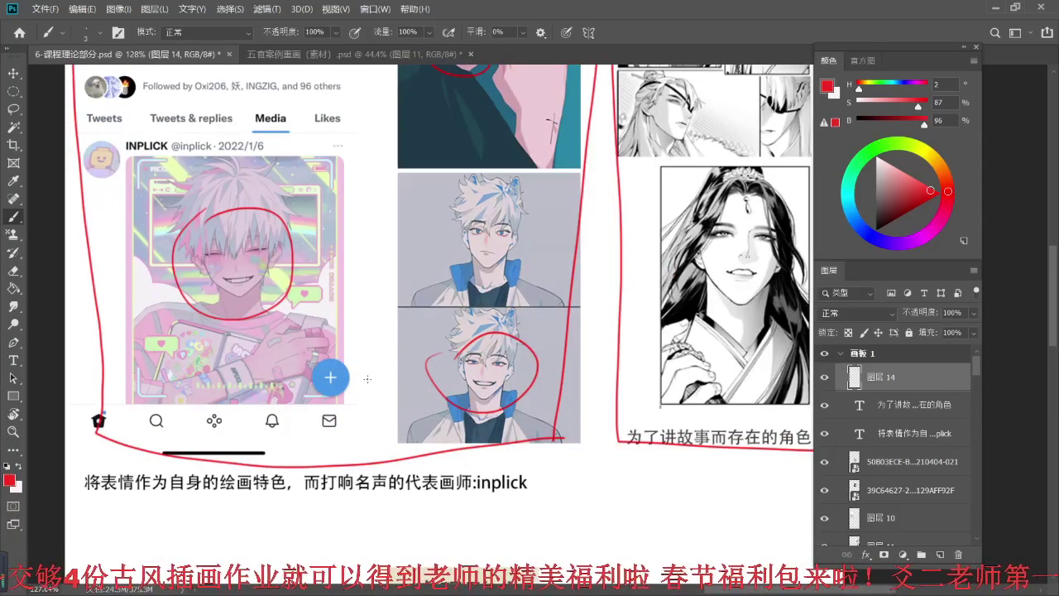
pyautogui.moveTo(408, 293); pyautogui.dragTo(402, 335)
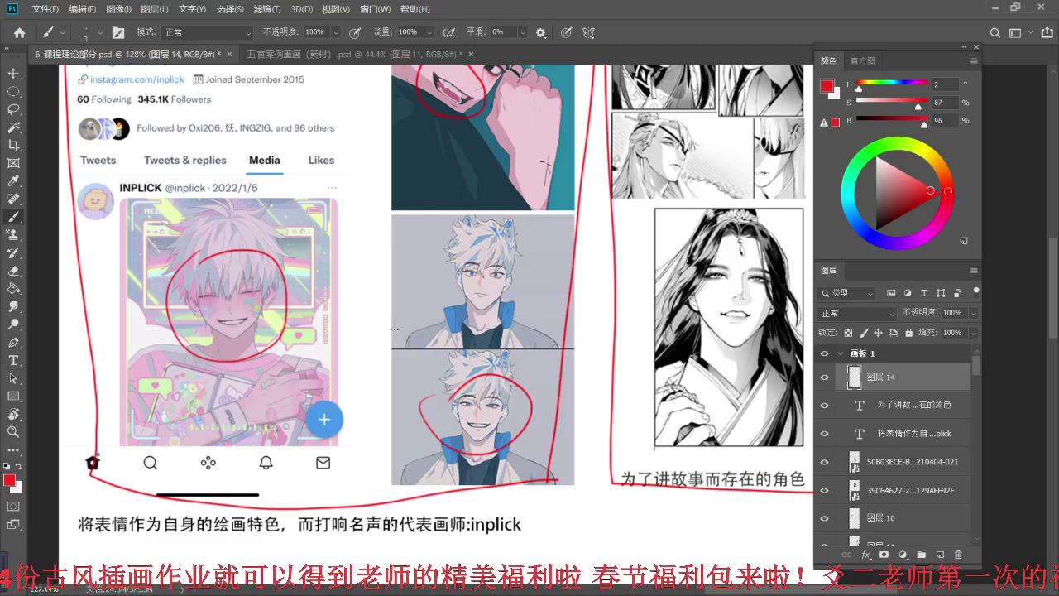
pyautogui.scroll(-3, 394, 329)
pyautogui.moveTo(388, 316); pyautogui.dragTo(329, 348)
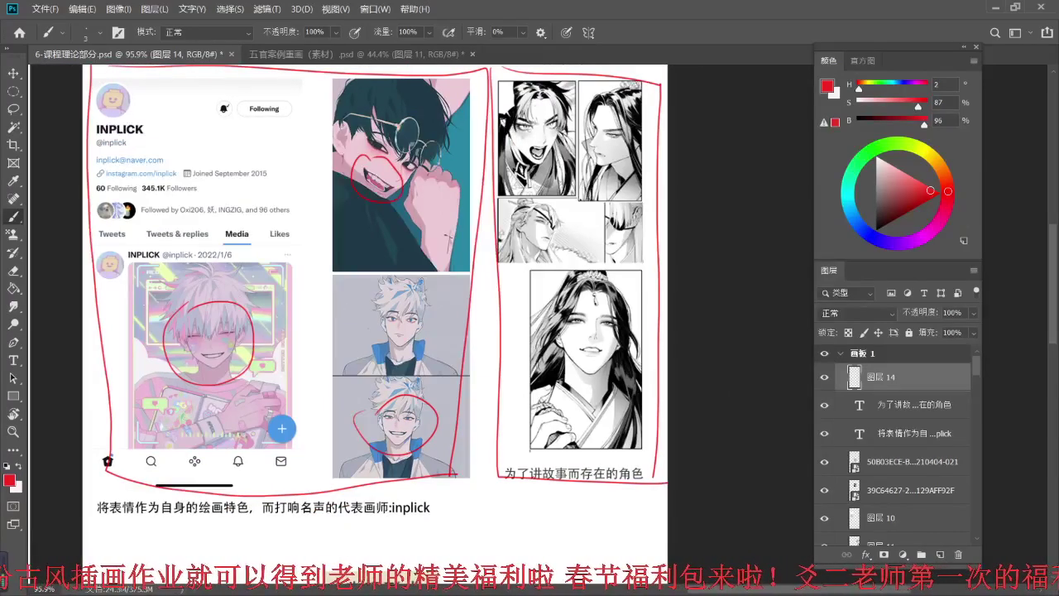
pyautogui.moveTo(492, 229); pyautogui.dragTo(469, 255)
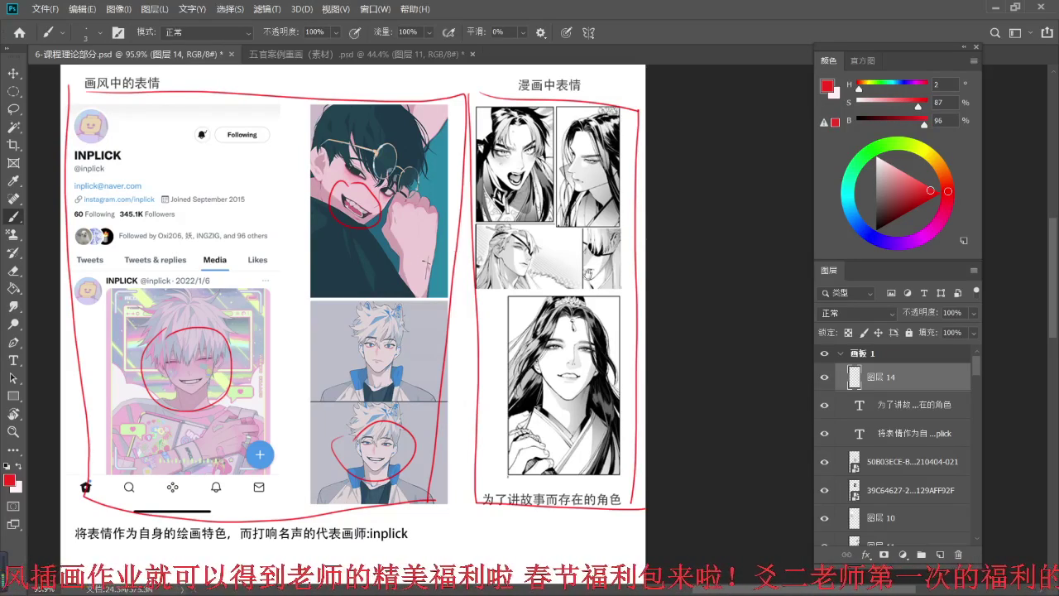
pyautogui.moveTo(595, 265); pyautogui.dragTo(488, 282)
pyautogui.scroll(3, 670, 336)
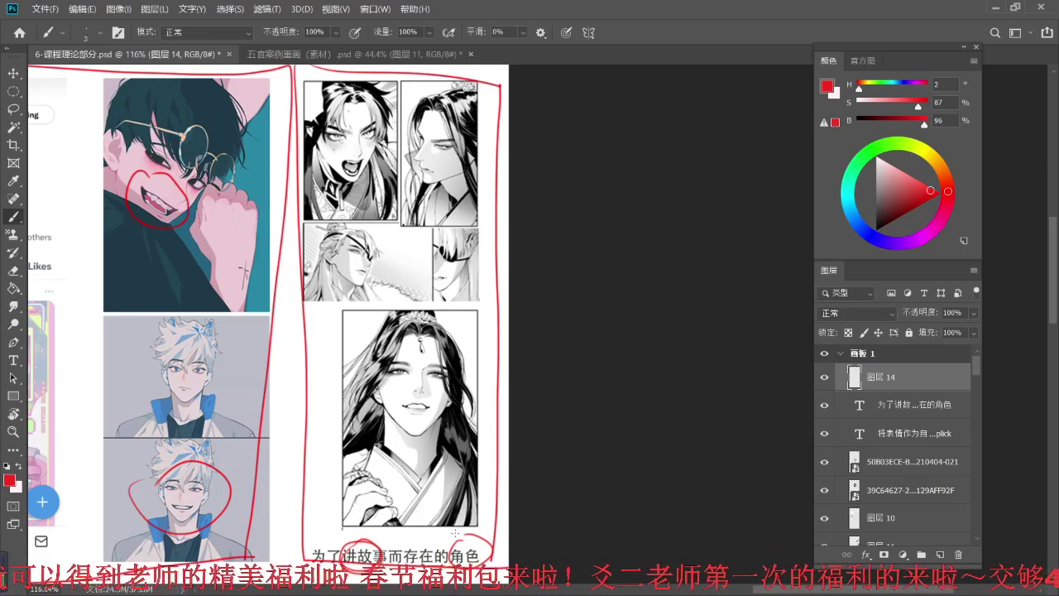
# - Handwrite the numbers 1, 2, 3 and 4 in red in a row beneath the manga caption
pyautogui.scroll(1, 455, 532)
pyautogui.moveTo(355, 509); pyautogui.dragTo(392, 420)
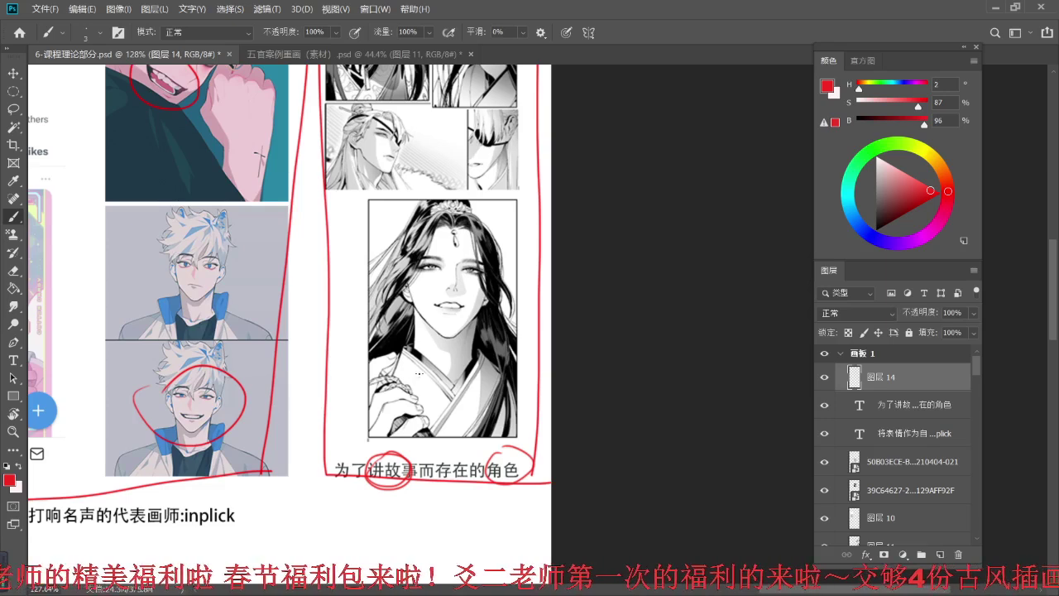
pyautogui.moveTo(346, 499); pyautogui.dragTo(347, 516)
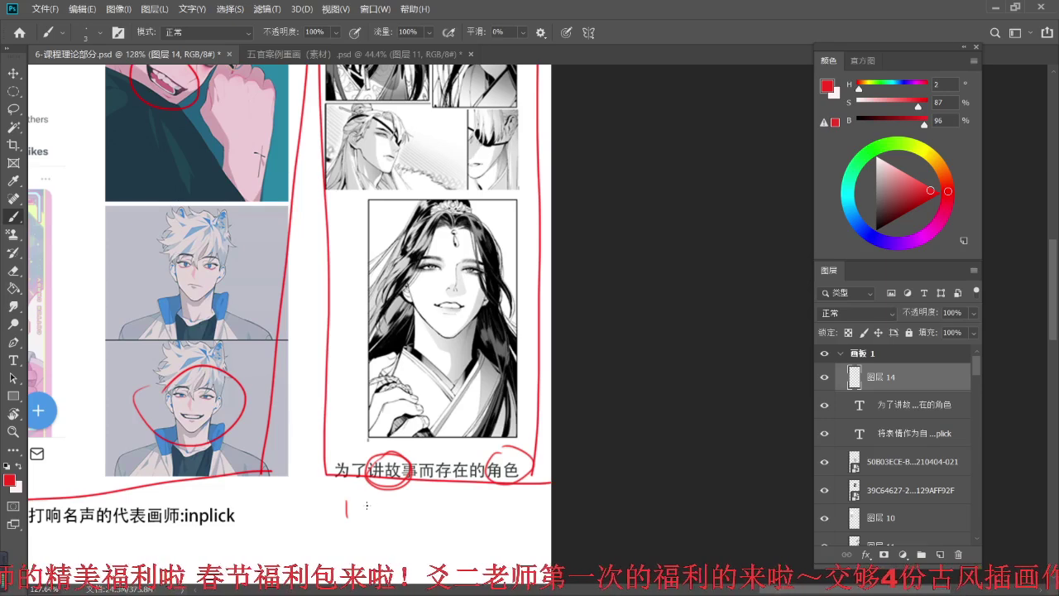
pyautogui.moveTo(387, 503)
pyautogui.mouseDown()
pyautogui.moveTo(402, 515)
pyautogui.moveTo(504, 508)
pyautogui.moveTo(497, 520)
pyautogui.mouseUp()
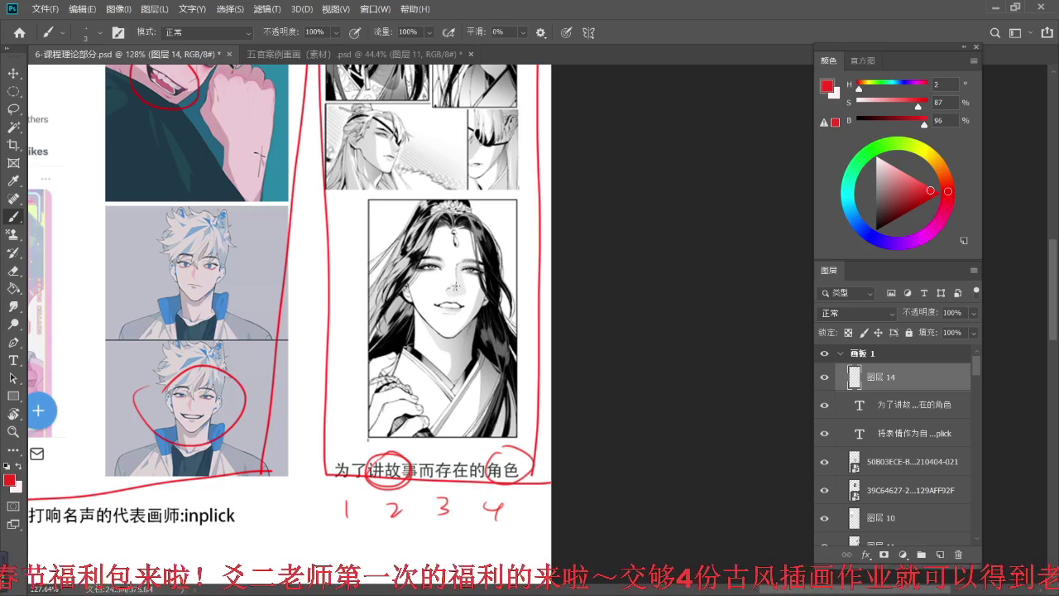
# - Examine the manga expressions, review the annotated page, and inspect the 五官表情 mind map under the heading 表现形式
pyautogui.moveTo(448, 267); pyautogui.dragTo(449, 307)
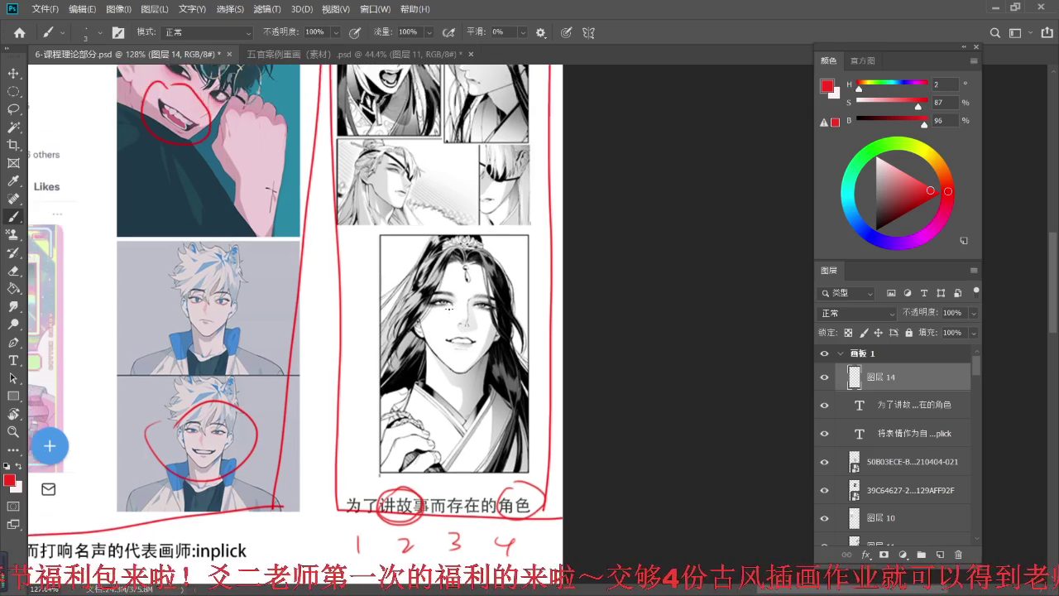
pyautogui.moveTo(435, 236); pyautogui.dragTo(453, 326)
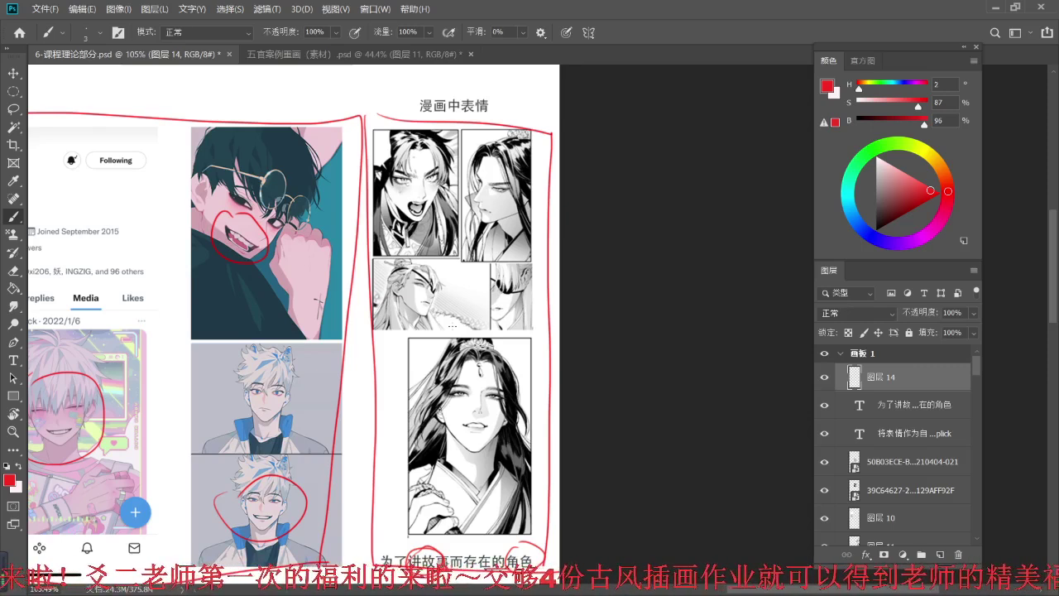
pyautogui.scroll(-5, 452, 327)
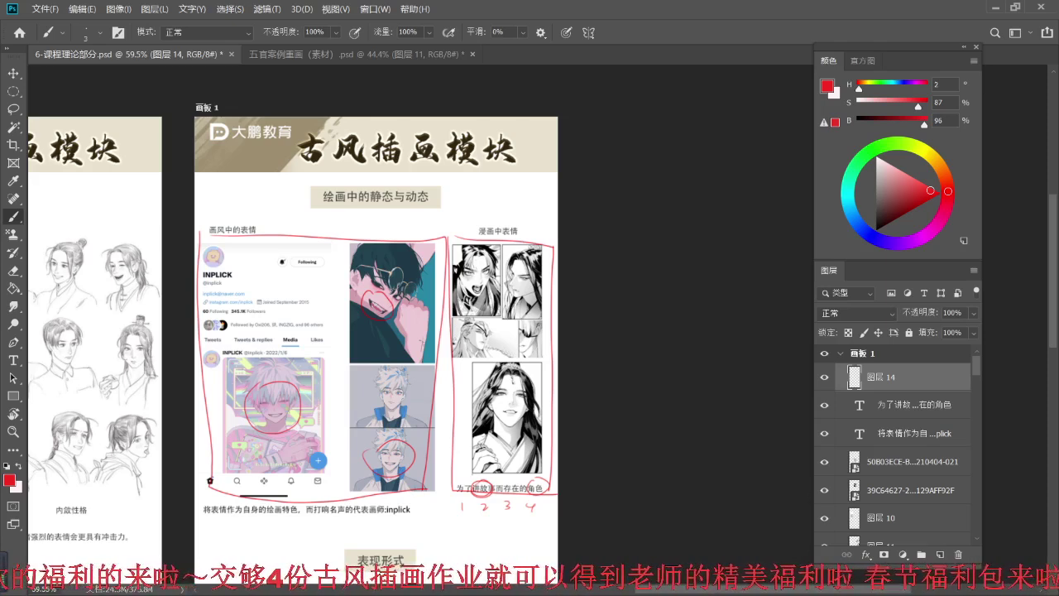
pyautogui.moveTo(220, 444); pyautogui.dragTo(544, 215)
pyautogui.scroll(-3, 494, 241)
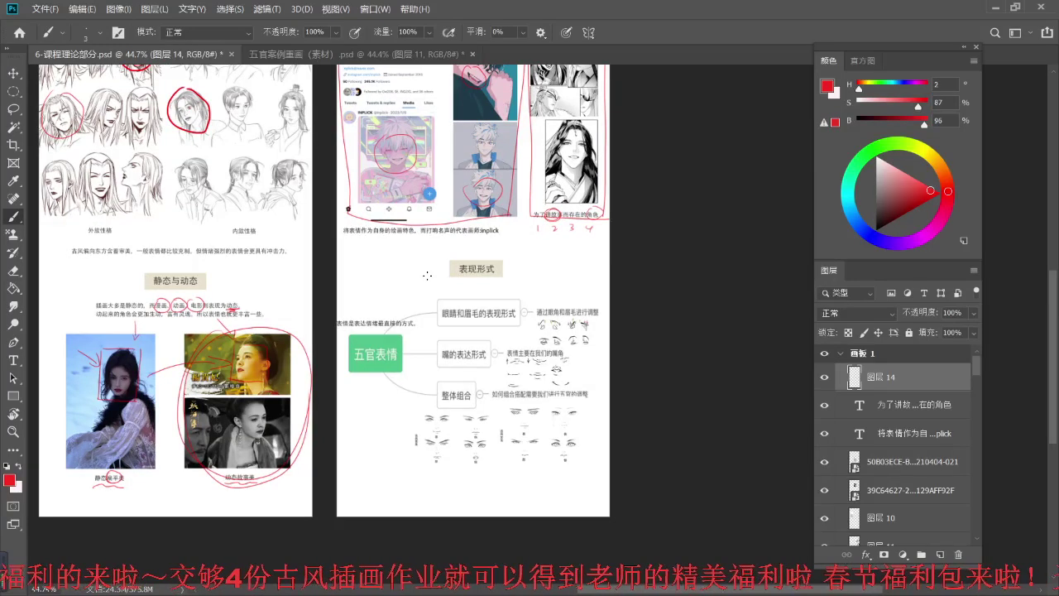
pyautogui.scroll(5, 613, 433)
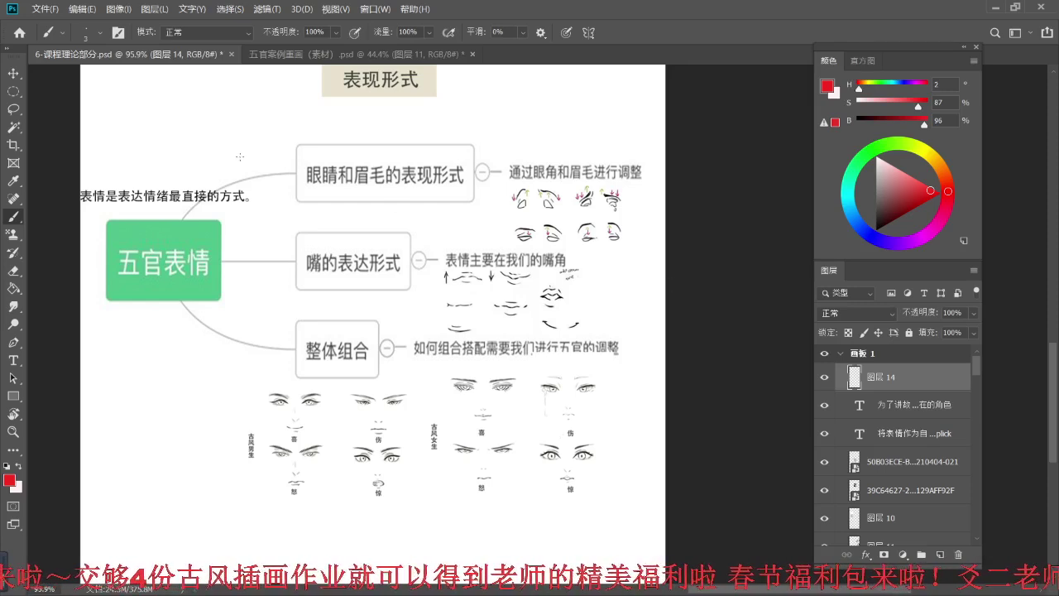
pyautogui.scroll(1, 502, 366)
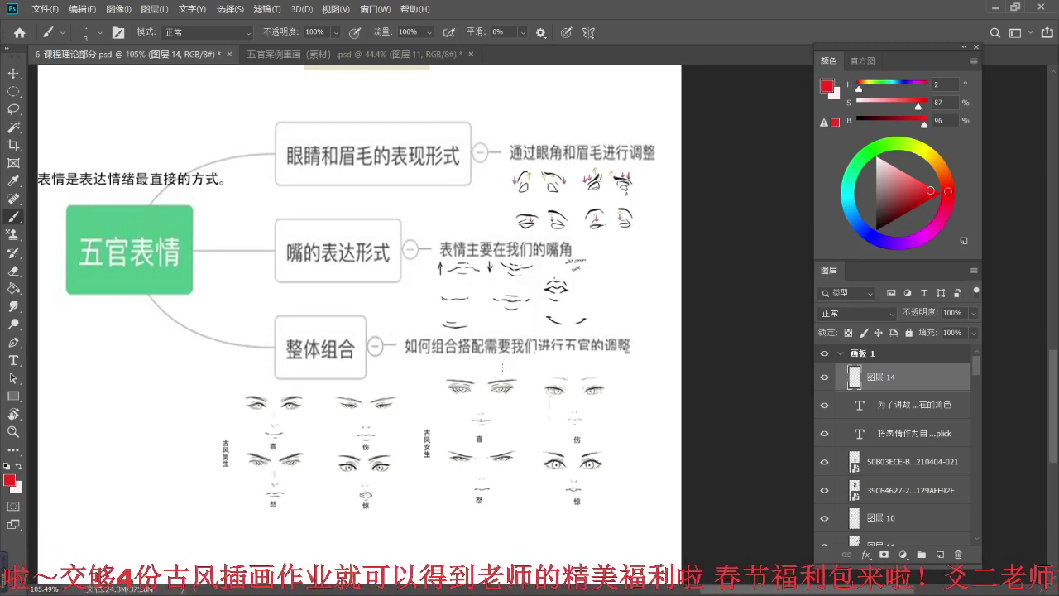
pyautogui.moveTo(500, 201); pyautogui.dragTo(433, 273)
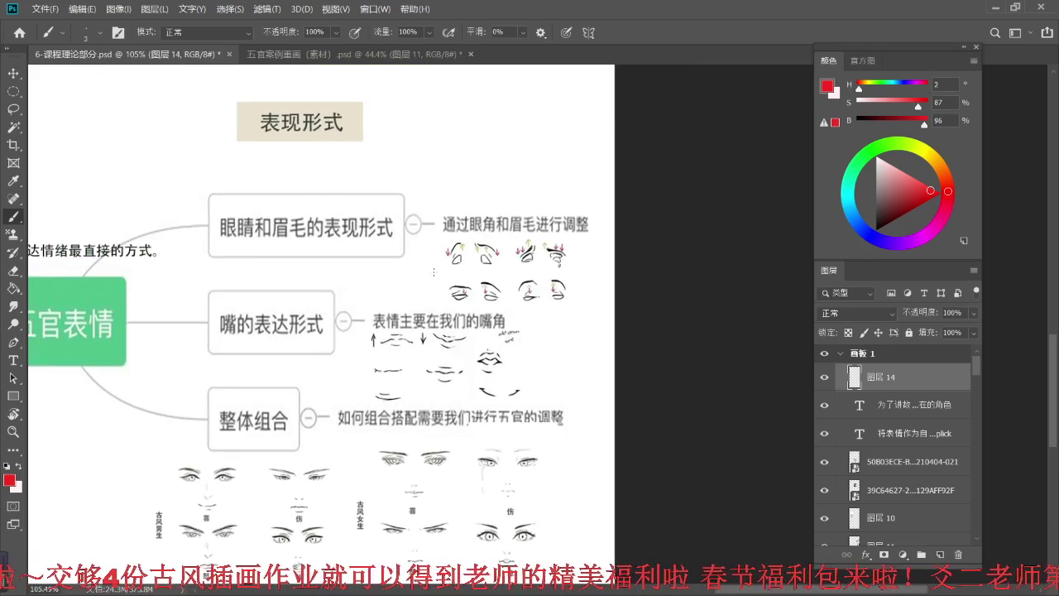
# - Circle the words 眼睛 and 眉毛 in red in the first mind-map branch and link the two circles with an arc
pyautogui.scroll(1, 442, 270)
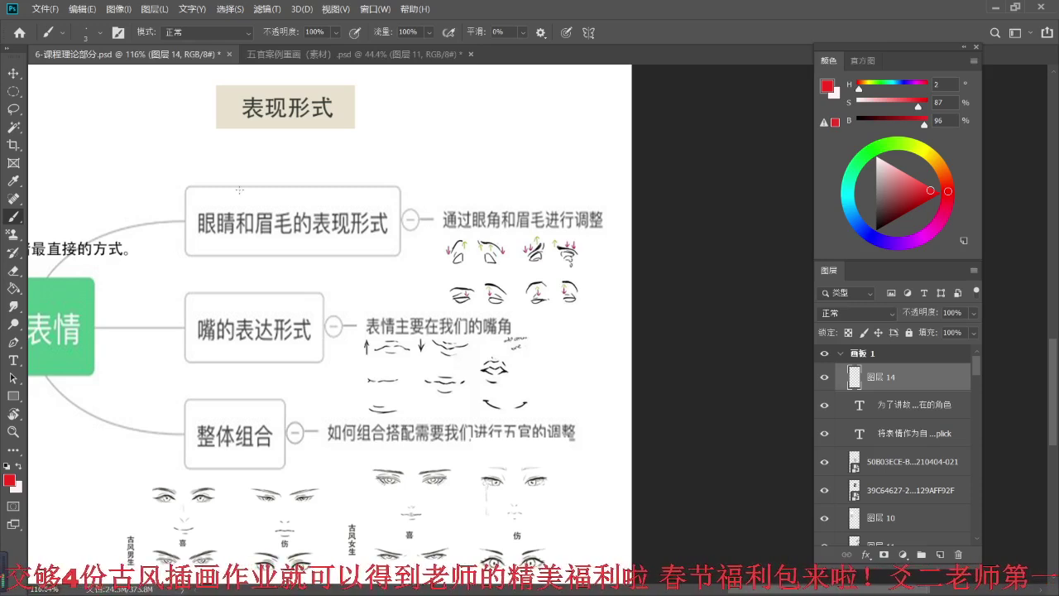
pyautogui.moveTo(234, 193); pyautogui.dragTo(197, 201)
pyautogui.moveTo(267, 200)
pyautogui.mouseDown()
pyautogui.moveTo(296, 225)
pyautogui.moveTo(270, 198)
pyautogui.mouseUp()
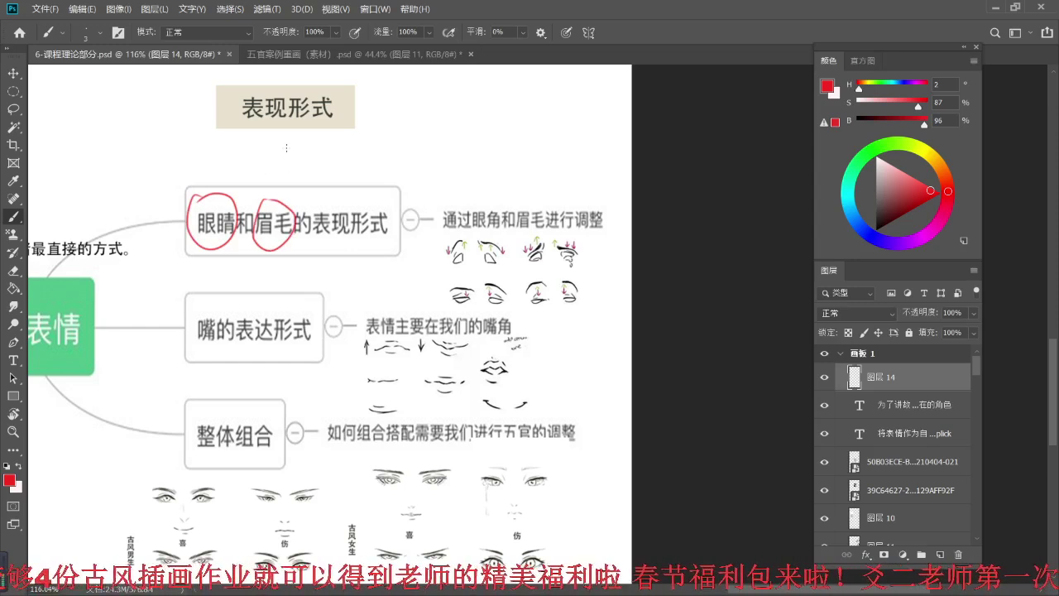
pyautogui.scroll(1, 291, 121)
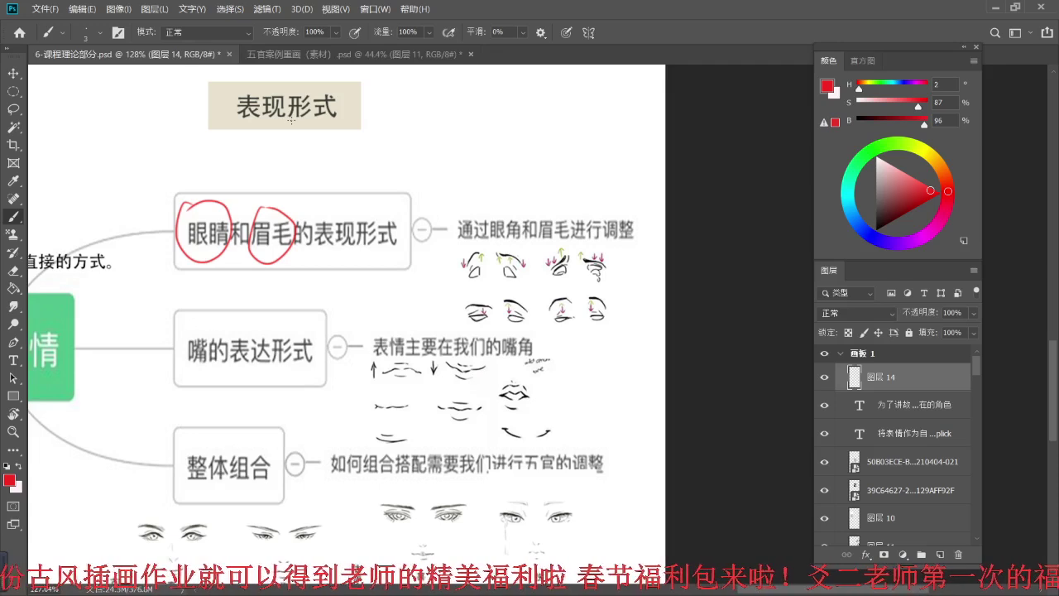
pyautogui.moveTo(208, 203)
pyautogui.mouseDown()
pyautogui.moveTo(247, 170)
pyautogui.moveTo(263, 197)
pyautogui.mouseUp()
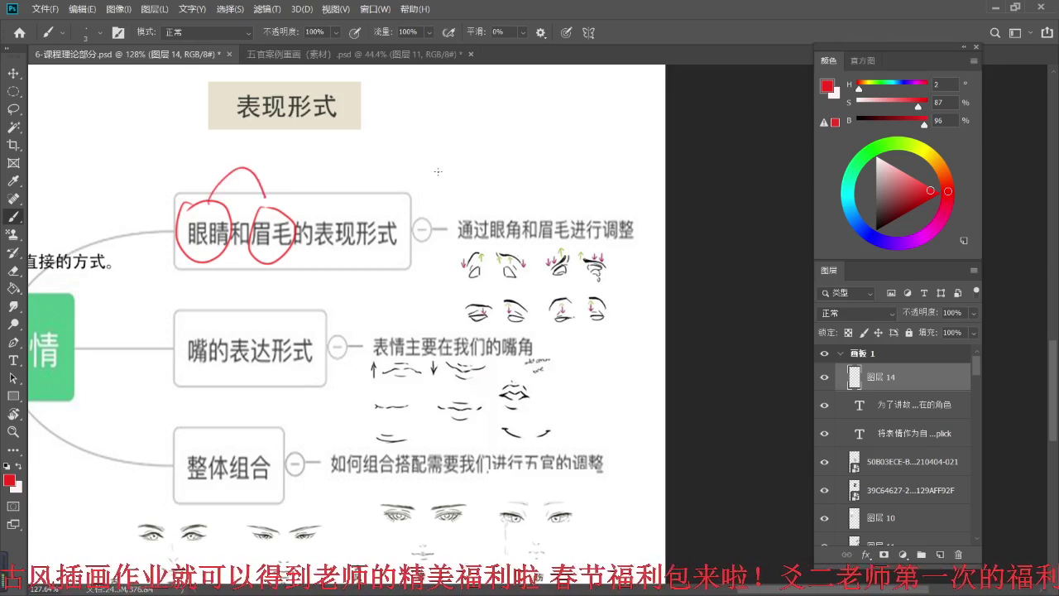
# - Sketch a red arched eyebrow beside the 表现形式 heading, and undo the extra stroke along its upper edge
pyautogui.moveTo(454, 187); pyautogui.dragTo(419, 218)
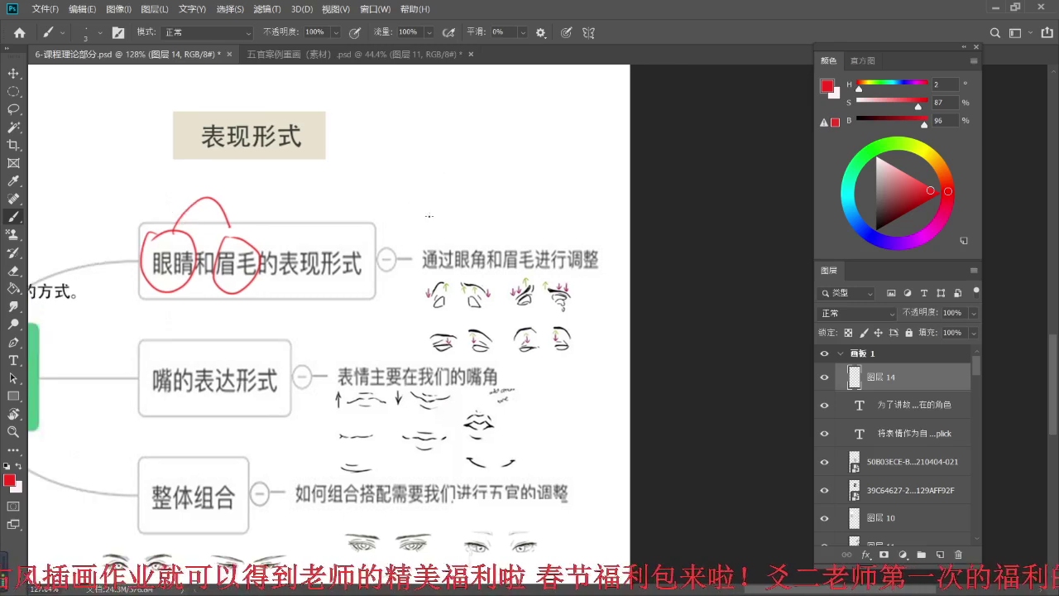
pyautogui.scroll(1, 444, 189)
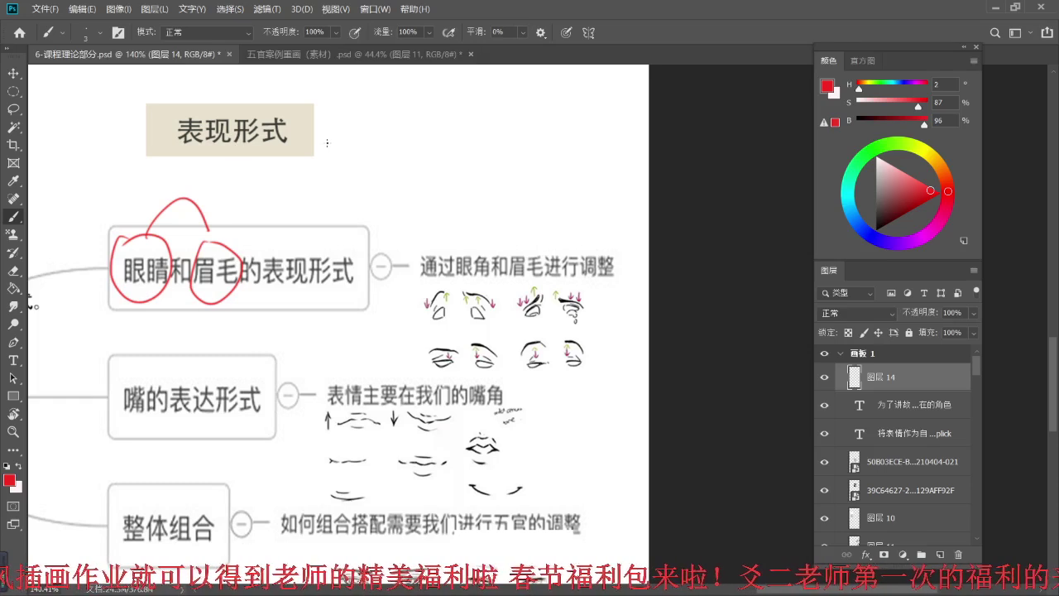
pyautogui.moveTo(351, 165); pyautogui.dragTo(354, 191)
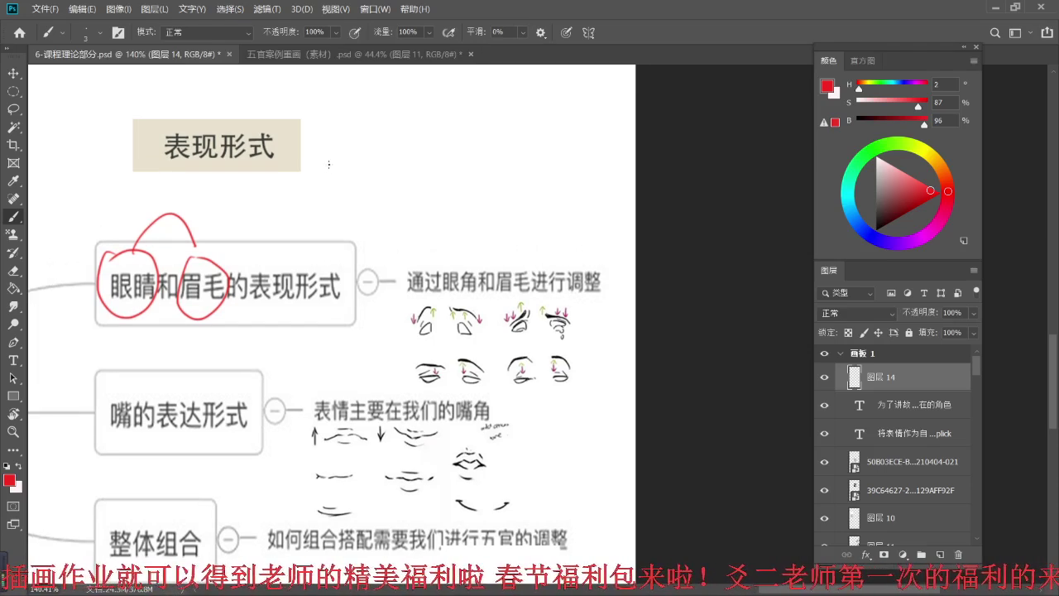
pyautogui.moveTo(316, 169)
pyautogui.mouseDown()
pyautogui.moveTo(335, 157)
pyautogui.moveTo(326, 166)
pyautogui.moveTo(404, 174)
pyautogui.moveTo(349, 158)
pyautogui.moveTo(425, 183)
pyautogui.mouseUp()
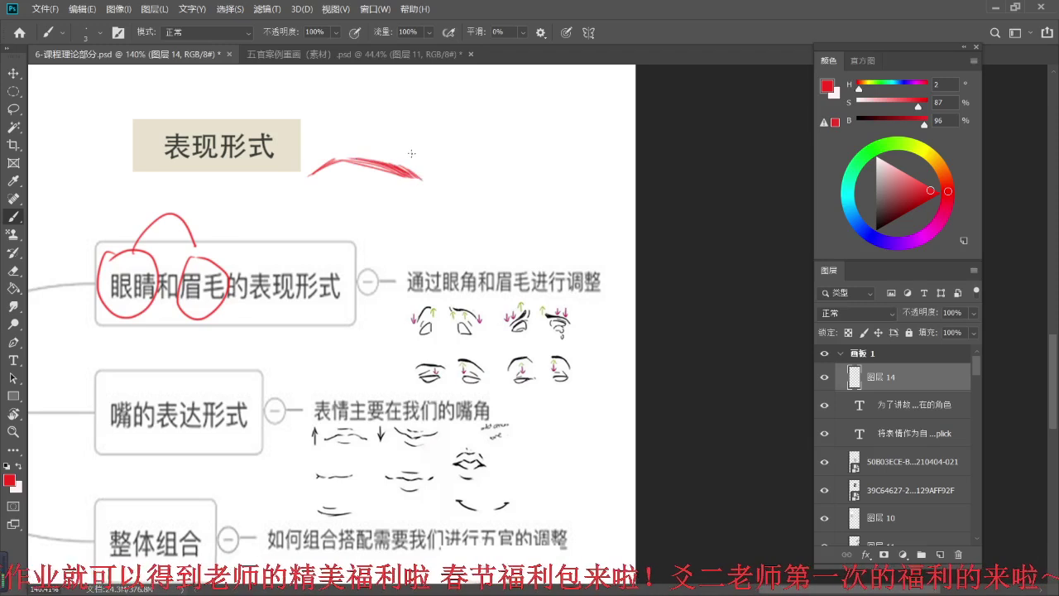
pyautogui.moveTo(318, 157)
pyautogui.mouseDown()
pyautogui.moveTo(392, 148)
pyautogui.moveTo(425, 169)
pyautogui.mouseUp()
pyautogui.hotkey('ctrl', 'z')
pyautogui.hotkey('ctrl', 'z')
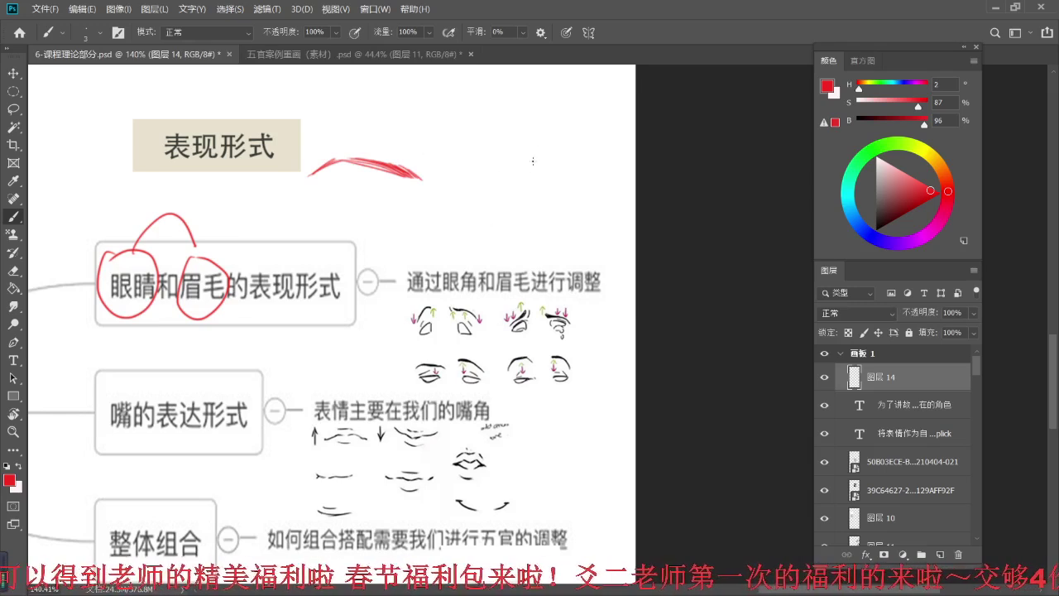
# - Sketch a second, mirrored red eyebrow with a heavier lower end to the right of the first one
pyautogui.moveTo(562, 151)
pyautogui.mouseDown()
pyautogui.moveTo(516, 158)
pyautogui.moveTo(461, 195)
pyautogui.mouseUp()
pyautogui.moveTo(473, 175); pyautogui.dragTo(486, 187)
pyautogui.moveTo(534, 155)
pyautogui.mouseDown()
pyautogui.moveTo(470, 183)
pyautogui.moveTo(469, 172)
pyautogui.moveTo(499, 162)
pyautogui.moveTo(455, 192)
pyautogui.moveTo(497, 165)
pyautogui.moveTo(465, 193)
pyautogui.mouseUp()
pyautogui.press('e')
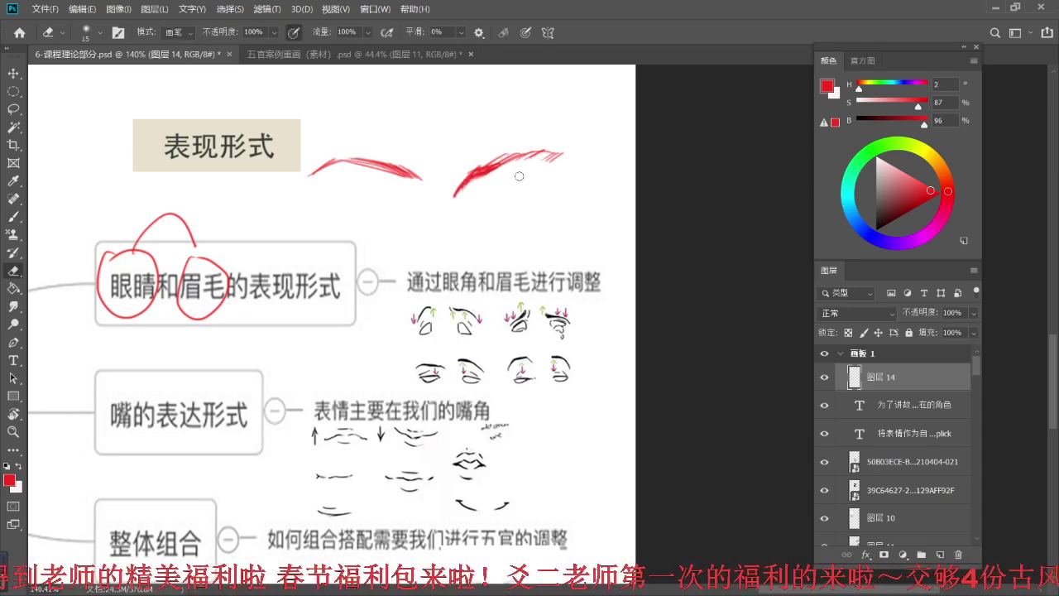
pyautogui.press('b')
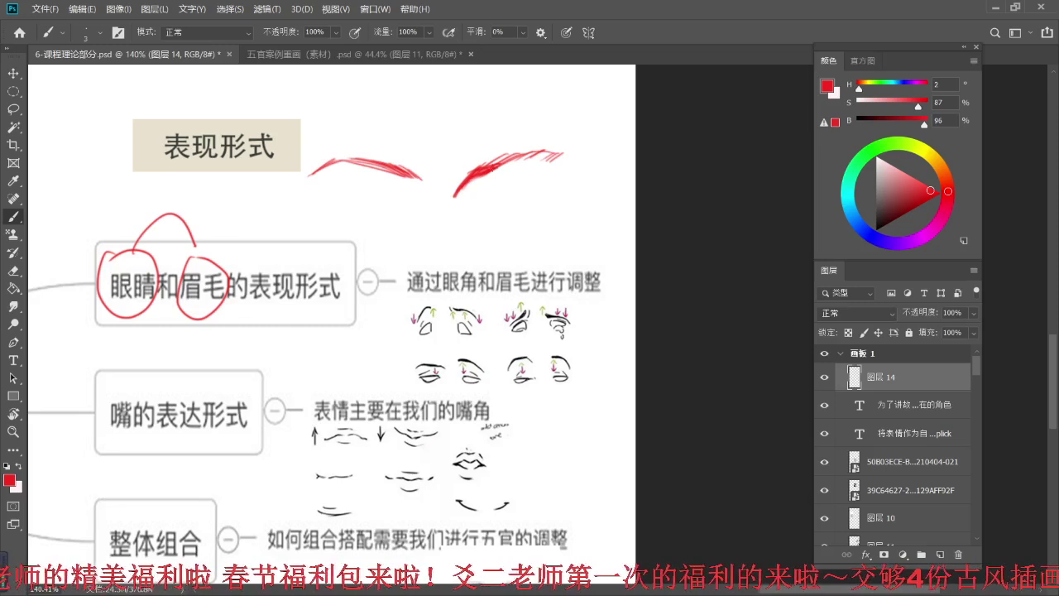
# - Hatch the inner end of the second eyebrow and draw a curved, rising arrow above it
pyautogui.moveTo(484, 165)
pyautogui.mouseDown()
pyautogui.moveTo(545, 152)
pyautogui.moveTo(545, 166)
pyautogui.moveTo(535, 157)
pyautogui.moveTo(555, 168)
pyautogui.moveTo(529, 171)
pyautogui.mouseUp()
pyautogui.moveTo(422, 147)
pyautogui.mouseDown()
pyautogui.moveTo(509, 98)
pyautogui.moveTo(534, 93)
pyautogui.mouseUp()
pyautogui.moveTo(436, 152)
pyautogui.mouseDown()
pyautogui.moveTo(463, 177)
pyautogui.moveTo(460, 150)
pyautogui.mouseUp()
pyautogui.hotkey('ctrl', 'z')
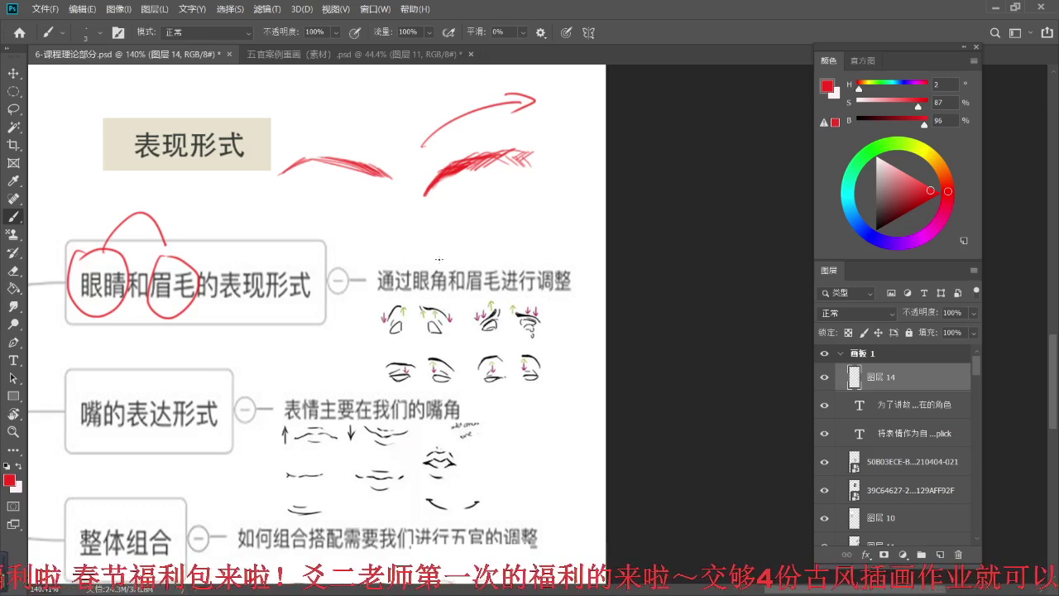
pyautogui.moveTo(458, 173); pyautogui.dragTo(470, 201)
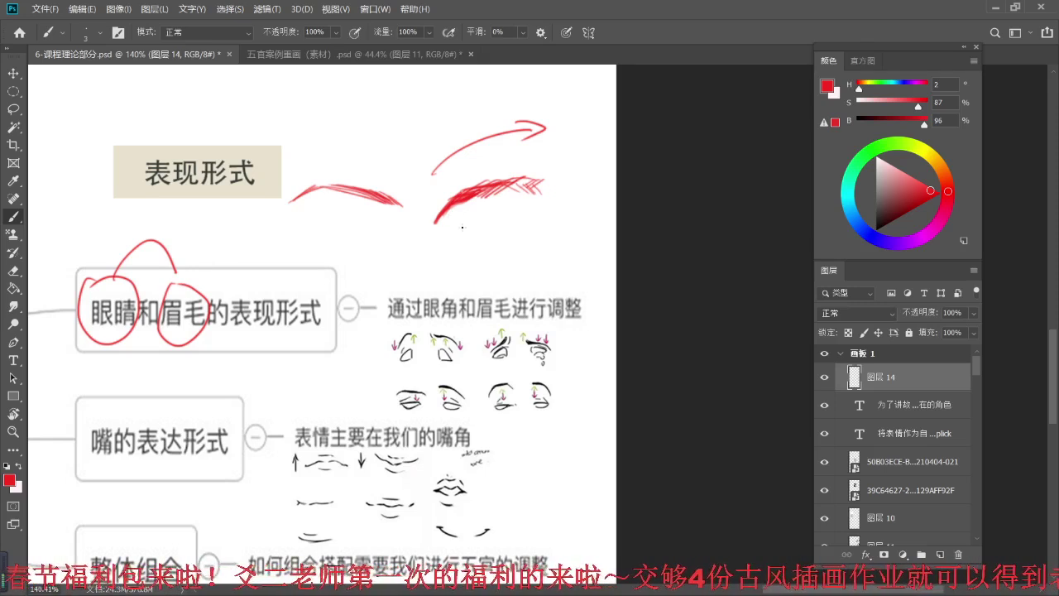
# - Erase the second eyebrow and the curved arrow above it, keeping the first eyebrow
pyautogui.press('e')
pyautogui.moveTo(476, 180)
pyautogui.mouseDown()
pyautogui.moveTo(444, 208)
pyautogui.moveTo(517, 174)
pyautogui.moveTo(511, 187)
pyautogui.moveTo(553, 177)
pyautogui.moveTo(528, 191)
pyautogui.mouseUp()
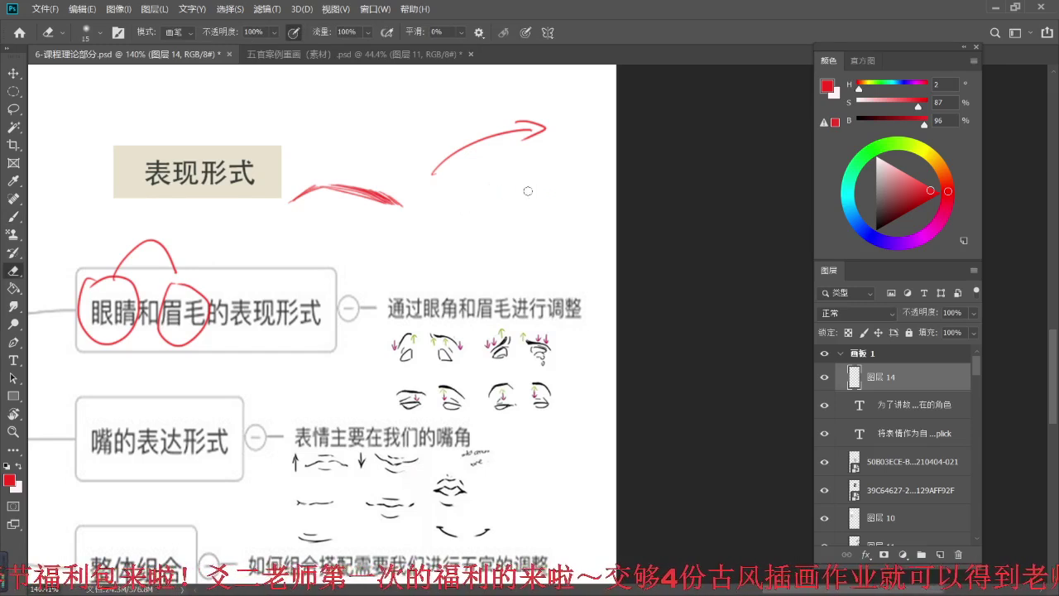
pyautogui.press('v')
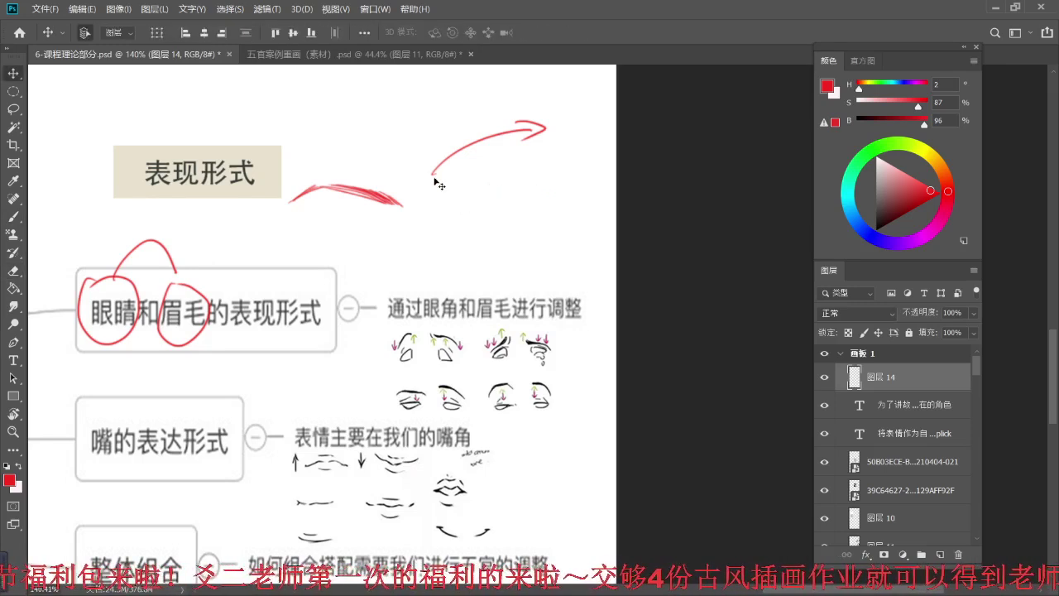
pyautogui.press('b')
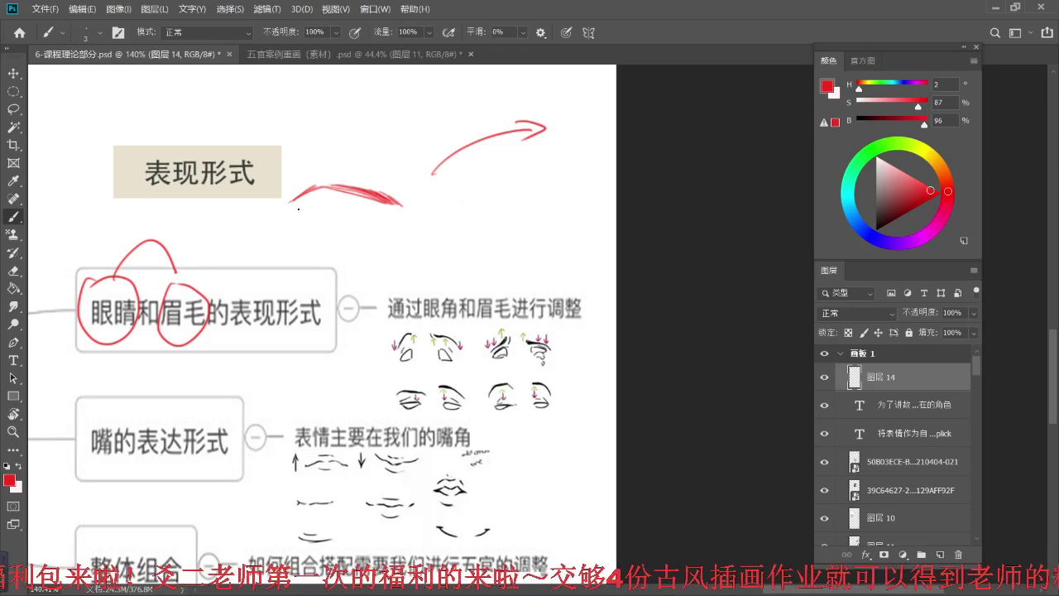
pyautogui.press('e')
pyautogui.moveTo(431, 172)
pyautogui.mouseDown()
pyautogui.moveTo(514, 122)
pyautogui.moveTo(543, 113)
pyautogui.moveTo(541, 125)
pyautogui.moveTo(553, 126)
pyautogui.moveTo(522, 87)
pyautogui.mouseUp()
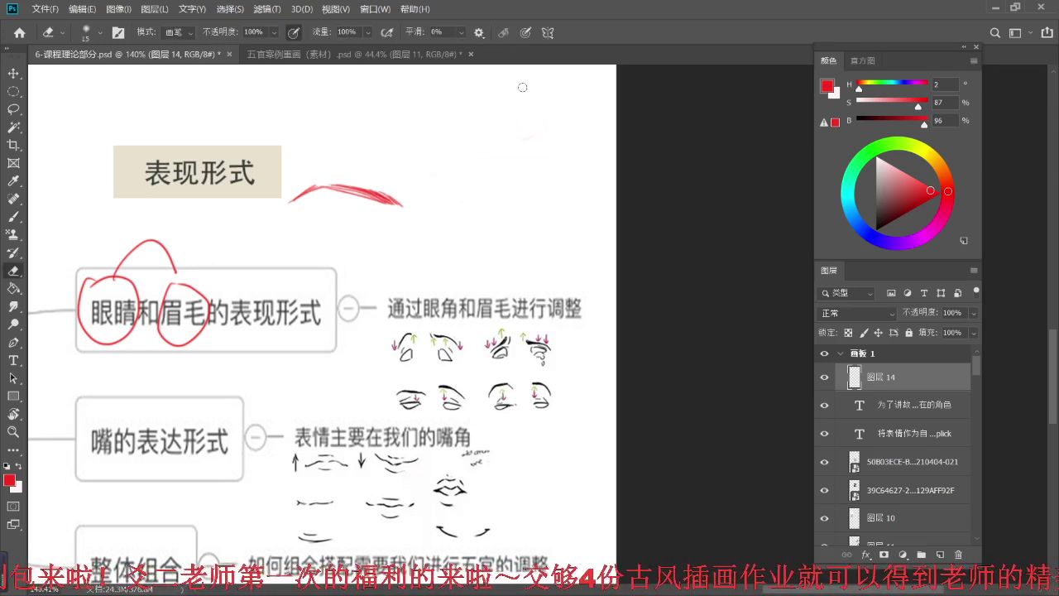
pyautogui.press('b')
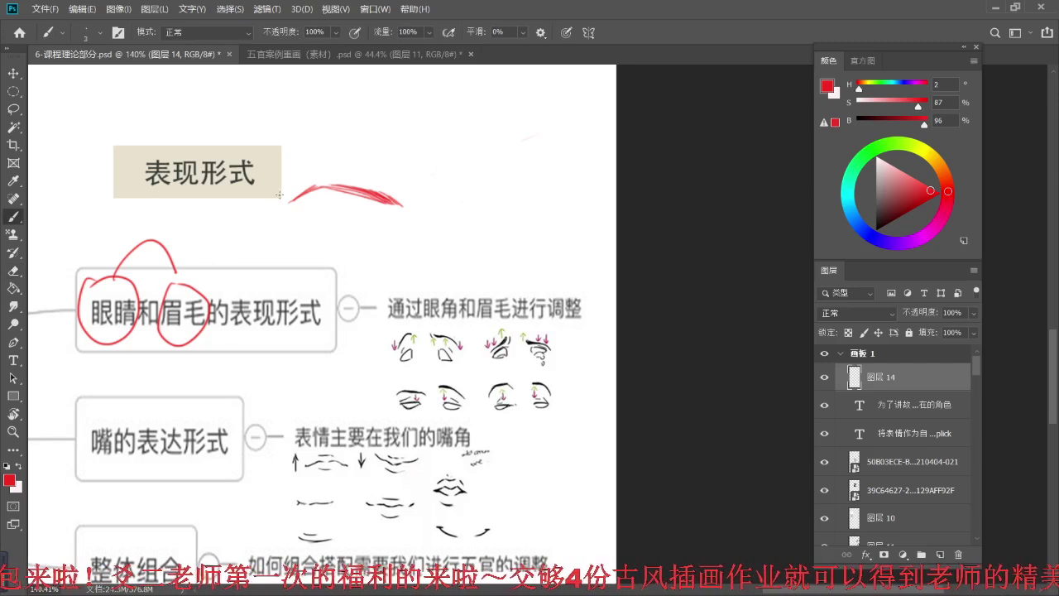
# - Sketch a red eye with lids and iris directly beneath the remaining eyebrow
pyautogui.moveTo(288, 220); pyautogui.dragTo(306, 226)
pyautogui.moveTo(289, 221); pyautogui.dragTo(326, 220)
pyautogui.moveTo(307, 226)
pyautogui.mouseDown()
pyautogui.moveTo(371, 235)
pyautogui.moveTo(311, 234)
pyautogui.moveTo(359, 241)
pyautogui.moveTo(338, 243)
pyautogui.moveTo(377, 240)
pyautogui.moveTo(331, 230)
pyautogui.moveTo(357, 235)
pyautogui.moveTo(360, 220)
pyautogui.moveTo(310, 217)
pyautogui.moveTo(356, 213)
pyautogui.moveTo(381, 232)
pyautogui.mouseUp()
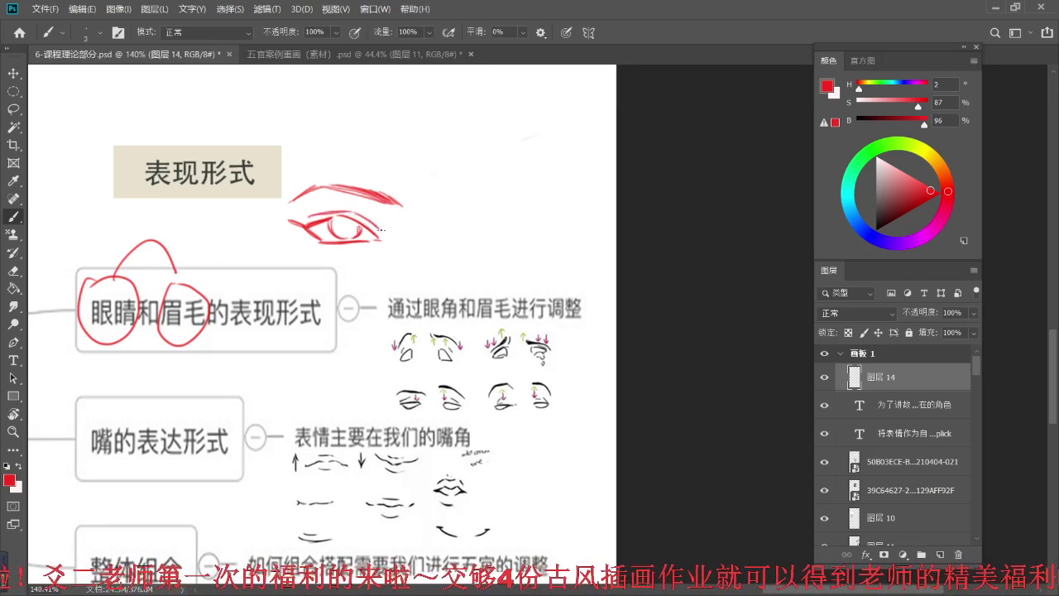
# - Select the eyebrow with the Lasso, move it to the blank area on the right, and deselect it
pyautogui.moveTo(480, 213); pyautogui.dragTo(430, 222)
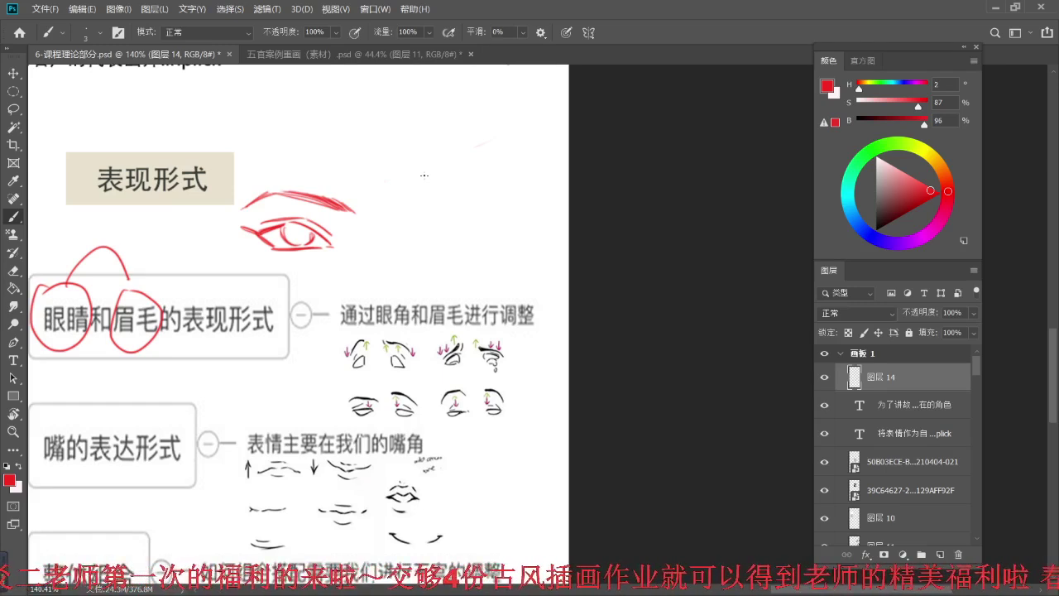
pyautogui.moveTo(423, 175); pyautogui.dragTo(397, 187)
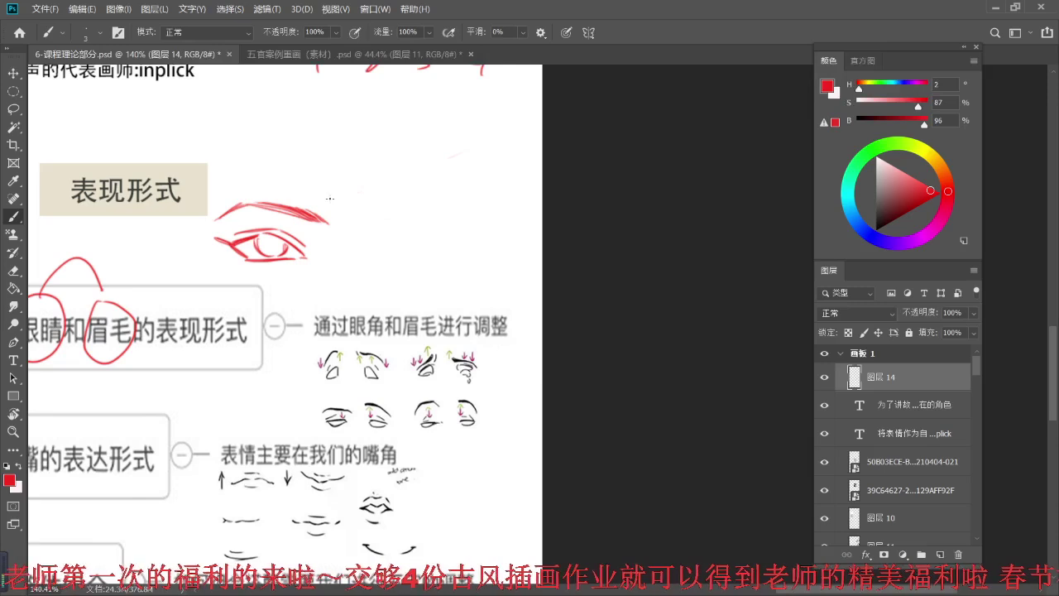
pyautogui.press('l')
pyautogui.moveTo(237, 182)
pyautogui.mouseDown()
pyautogui.moveTo(242, 226)
pyautogui.moveTo(276, 182)
pyautogui.moveTo(235, 184)
pyautogui.mouseUp()
pyautogui.moveTo(329, 210); pyautogui.dragTo(492, 207)
pyautogui.hotkey('ctrl', 'd')
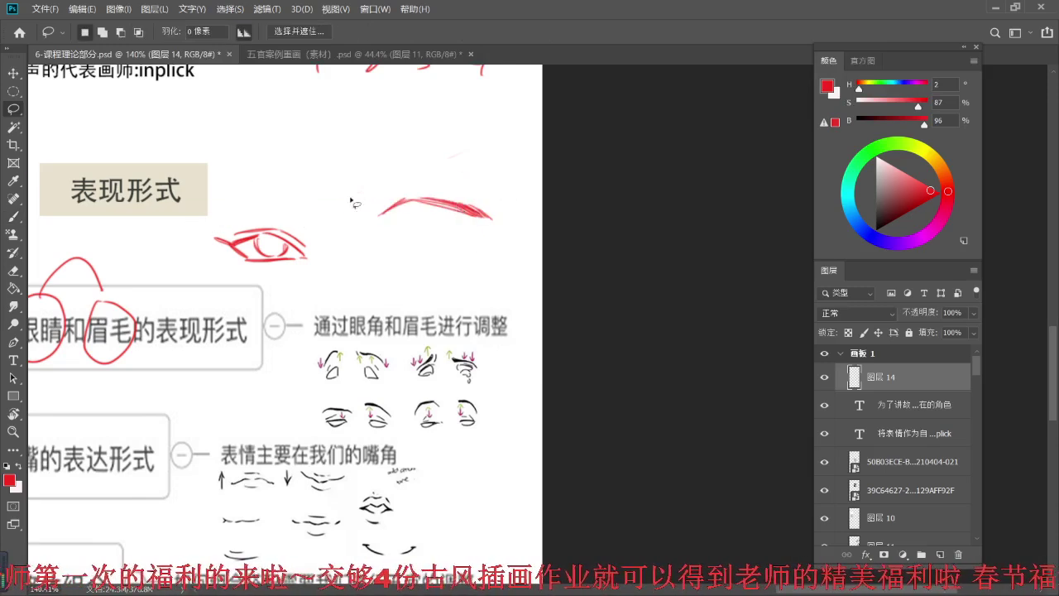
# - Sketch a new thick red eyebrow above the eye, rising from its outer tail to a hatched inner end
pyautogui.press('b')
pyautogui.moveTo(309, 204); pyautogui.dragTo(325, 193)
pyautogui.moveTo(303, 204); pyautogui.dragTo(311, 191)
pyautogui.moveTo(288, 202)
pyautogui.mouseDown()
pyautogui.moveTo(226, 217)
pyautogui.moveTo(285, 191)
pyautogui.mouseUp()
pyautogui.moveTo(229, 218)
pyautogui.mouseDown()
pyautogui.moveTo(281, 193)
pyautogui.moveTo(248, 202)
pyautogui.mouseUp()
pyautogui.moveTo(206, 231)
pyautogui.mouseDown()
pyautogui.moveTo(245, 200)
pyautogui.moveTo(228, 213)
pyautogui.mouseUp()
pyautogui.moveTo(233, 210); pyautogui.dragTo(291, 195)
pyautogui.moveTo(256, 203); pyautogui.dragTo(288, 194)
pyautogui.moveTo(233, 215); pyautogui.dragTo(256, 202)
pyautogui.moveTo(240, 212); pyautogui.dragTo(286, 199)
pyautogui.moveTo(289, 204)
pyautogui.mouseDown()
pyautogui.moveTo(318, 198)
pyautogui.moveTo(318, 188)
pyautogui.moveTo(331, 196)
pyautogui.mouseUp()
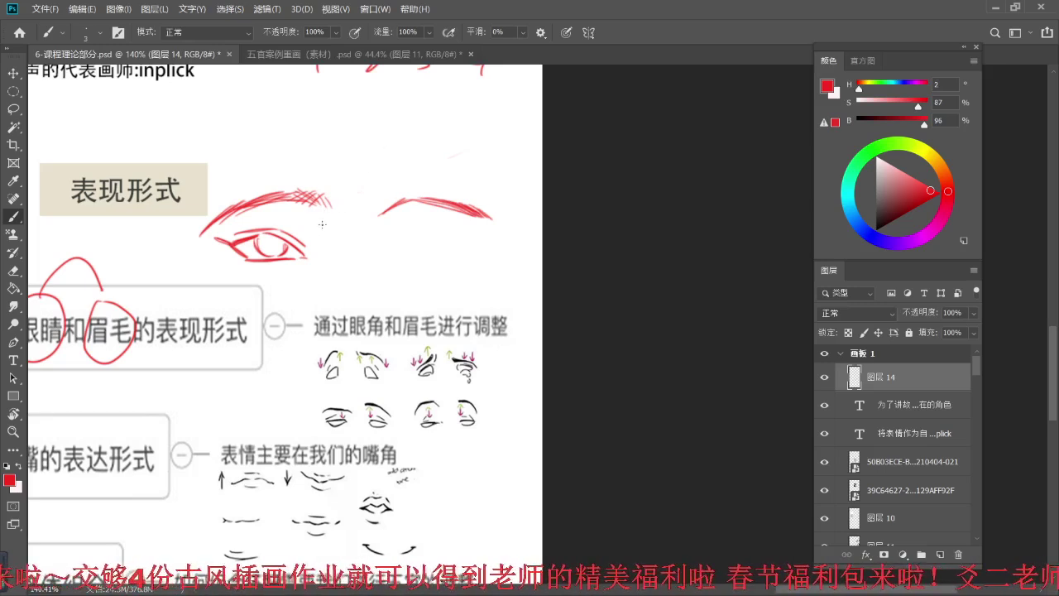
# - Lasso the eye, move it beneath the thin eyebrow on the right, and deselect it
pyautogui.press('l')
pyautogui.moveTo(264, 222)
pyautogui.mouseDown()
pyautogui.moveTo(225, 229)
pyautogui.moveTo(261, 283)
pyautogui.moveTo(266, 224)
pyautogui.moveTo(479, 251)
pyautogui.moveTo(449, 244)
pyautogui.mouseUp()
pyautogui.hotkey('ctrl', 'd')
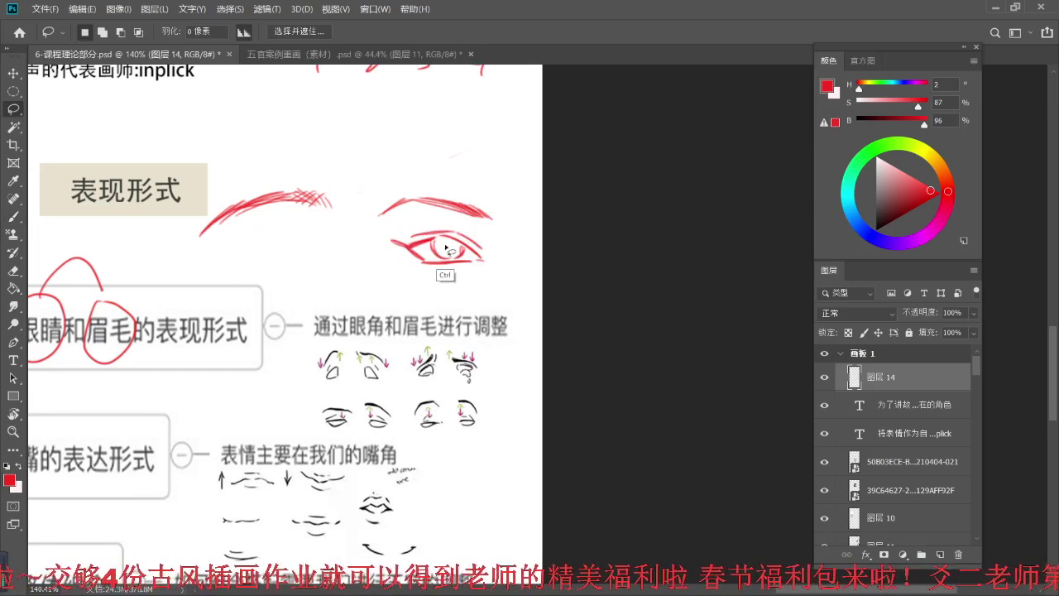
pyautogui.press('b')
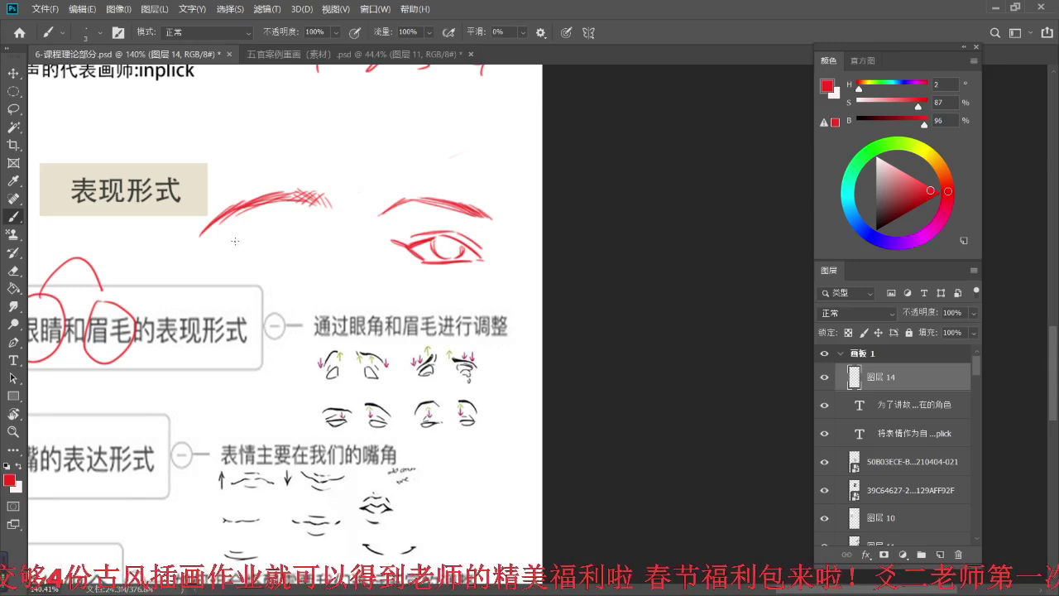
# - Lasso the thick eyebrow, shift it slightly upward with Free Transform, and deselect it
pyautogui.press('l')
pyautogui.moveTo(246, 187)
pyautogui.mouseDown()
pyautogui.moveTo(187, 230)
pyautogui.moveTo(259, 245)
pyautogui.moveTo(346, 205)
pyautogui.moveTo(265, 170)
pyautogui.mouseUp()
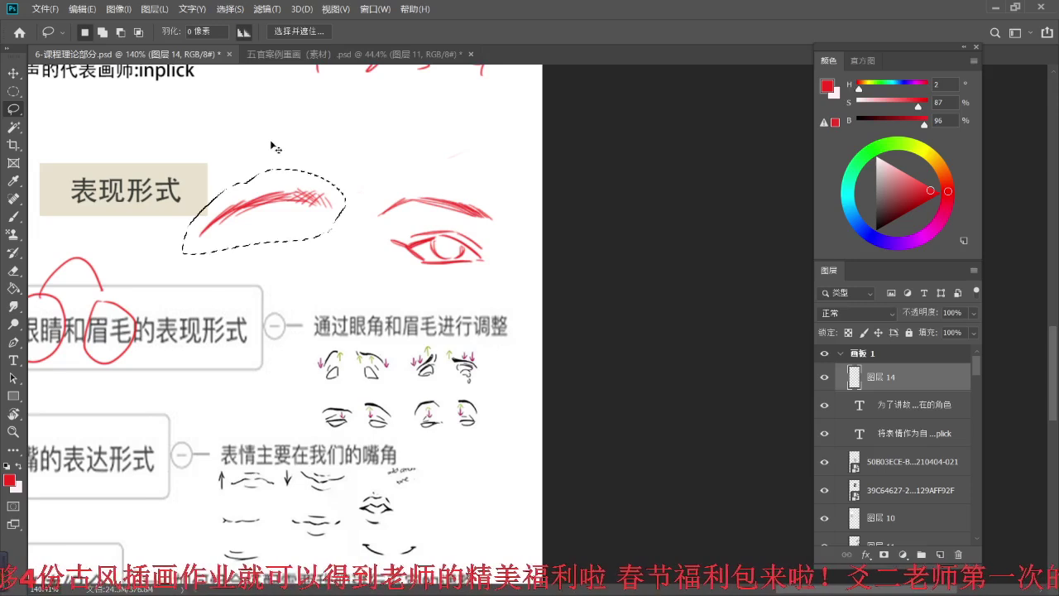
pyautogui.hotkey('ctrl', 't')
pyautogui.moveTo(289, 210); pyautogui.dragTo(292, 193)
pyautogui.press('Return')
pyautogui.hotkey('ctrl', 'd')
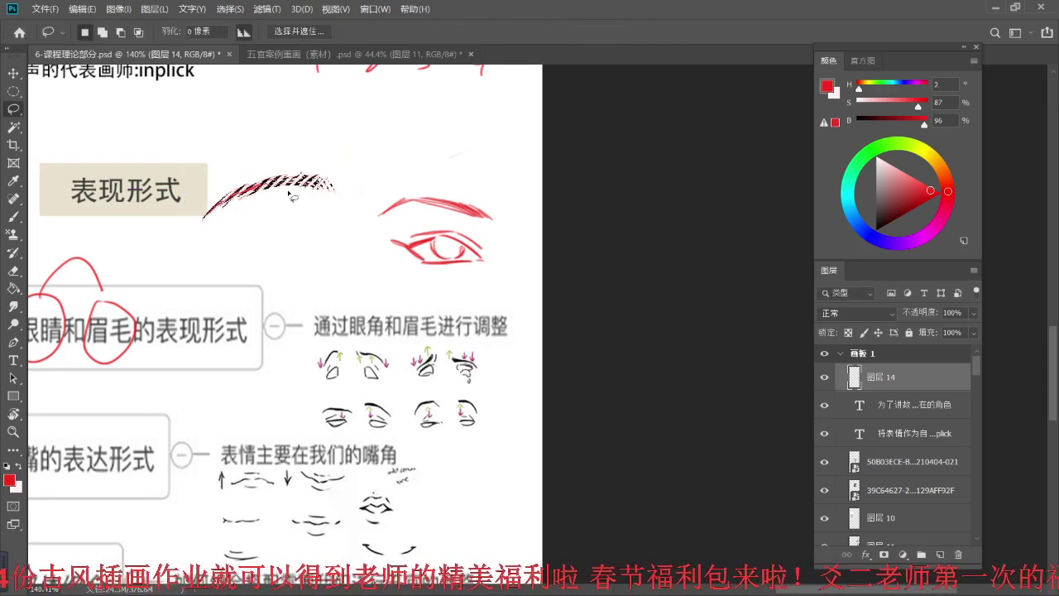
# - Sketch a light red eye outline with upper and lower lids beneath the thick eyebrow, undoing the stray arc below it
pyautogui.press('b')
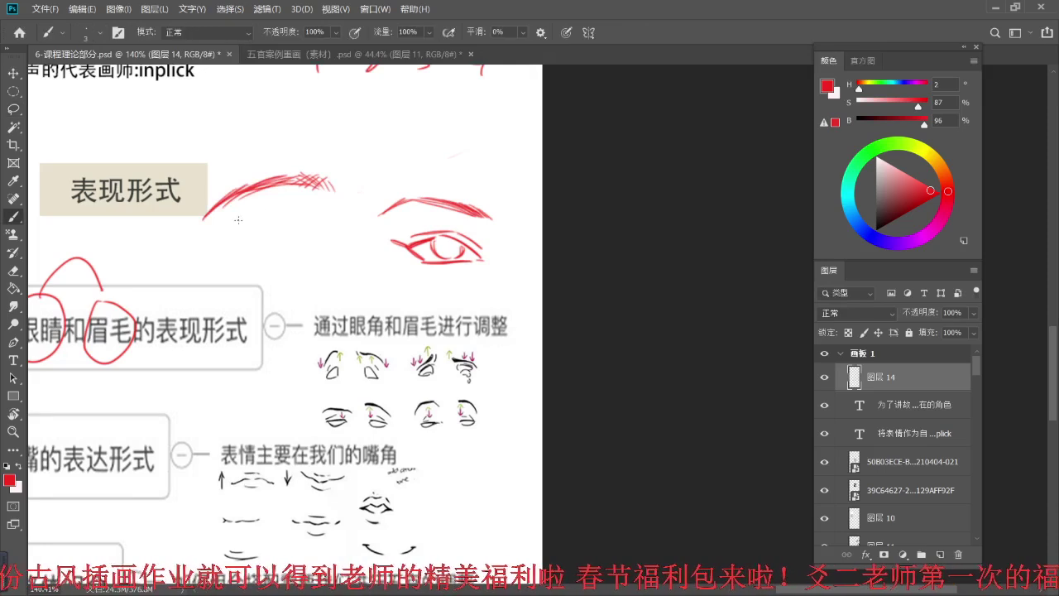
pyautogui.moveTo(238, 235)
pyautogui.mouseDown()
pyautogui.moveTo(278, 220)
pyautogui.moveTo(313, 235)
pyautogui.moveTo(234, 237)
pyautogui.moveTo(267, 256)
pyautogui.moveTo(252, 251)
pyautogui.moveTo(323, 247)
pyautogui.mouseUp()
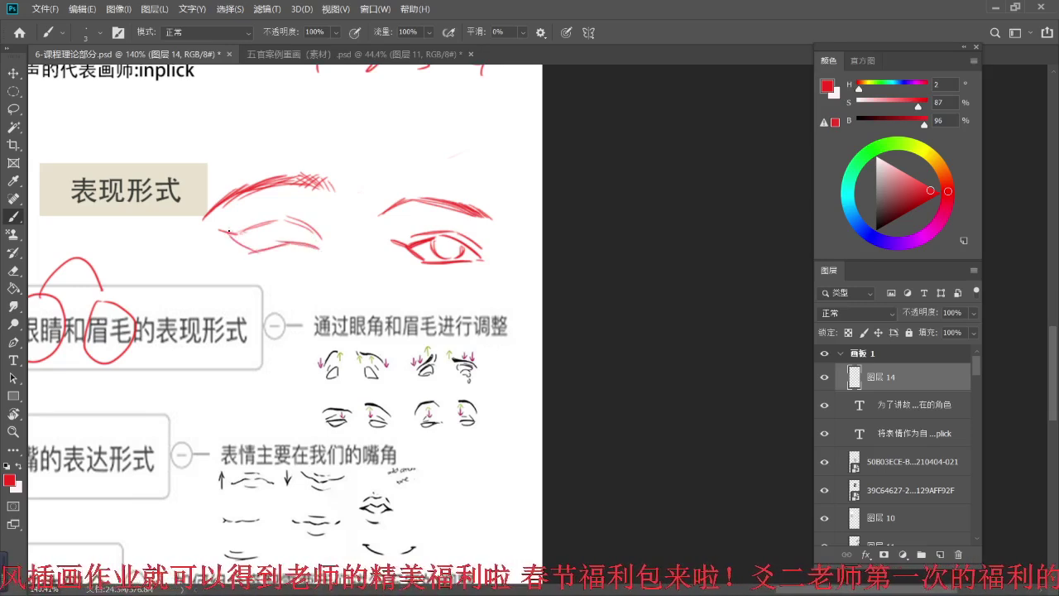
pyautogui.moveTo(264, 304); pyautogui.dragTo(316, 304)
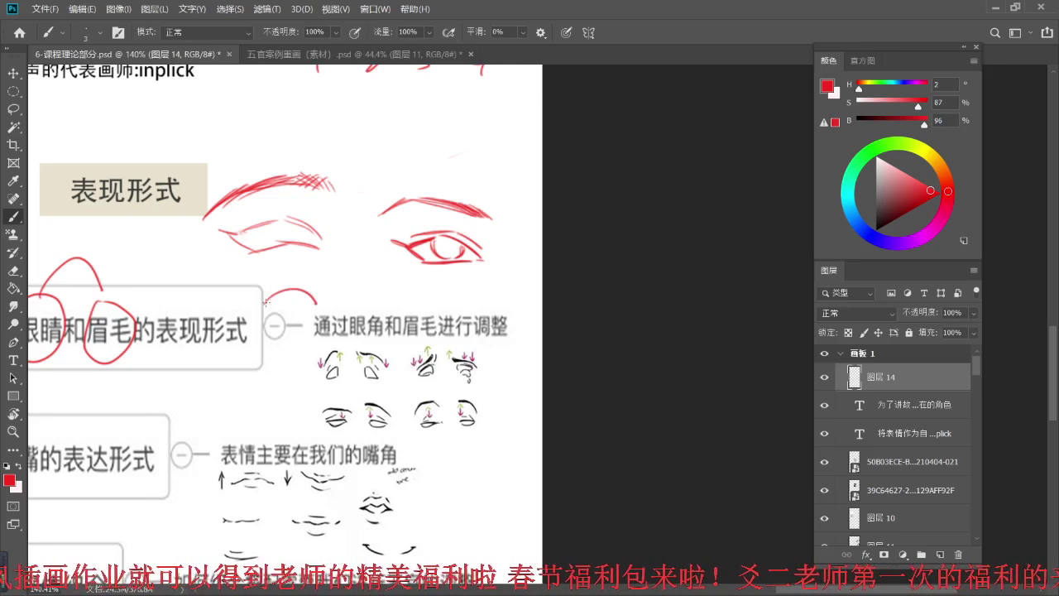
pyautogui.hotkey('ctrl', 'z')
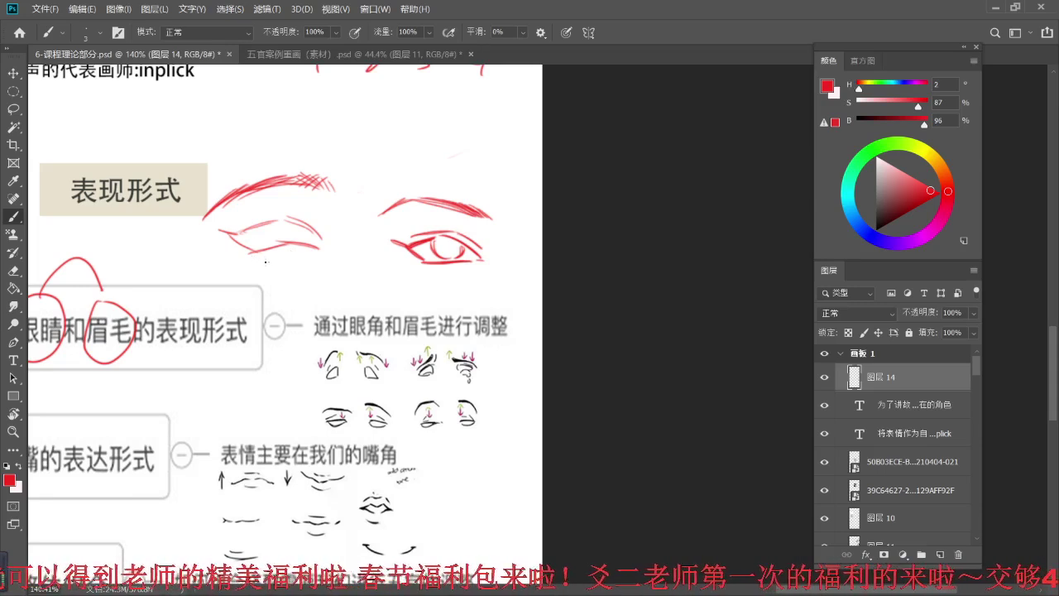
# - Sketch a second red eye below the light outline, with a visible iris and a lower lid bent upward
pyautogui.moveTo(245, 281)
pyautogui.mouseDown()
pyautogui.moveTo(263, 303)
pyautogui.moveTo(297, 263)
pyautogui.moveTo(323, 295)
pyautogui.moveTo(270, 305)
pyautogui.moveTo(327, 303)
pyautogui.mouseUp()
pyautogui.moveTo(241, 282)
pyautogui.mouseDown()
pyautogui.moveTo(251, 295)
pyautogui.moveTo(308, 285)
pyautogui.moveTo(322, 296)
pyautogui.moveTo(298, 282)
pyautogui.mouseUp()
pyautogui.moveTo(302, 269)
pyautogui.mouseDown()
pyautogui.moveTo(248, 285)
pyautogui.moveTo(294, 299)
pyautogui.moveTo(281, 288)
pyautogui.moveTo(308, 279)
pyautogui.moveTo(262, 277)
pyautogui.moveTo(268, 267)
pyautogui.moveTo(241, 287)
pyautogui.moveTo(291, 265)
pyautogui.moveTo(324, 287)
pyautogui.mouseUp()
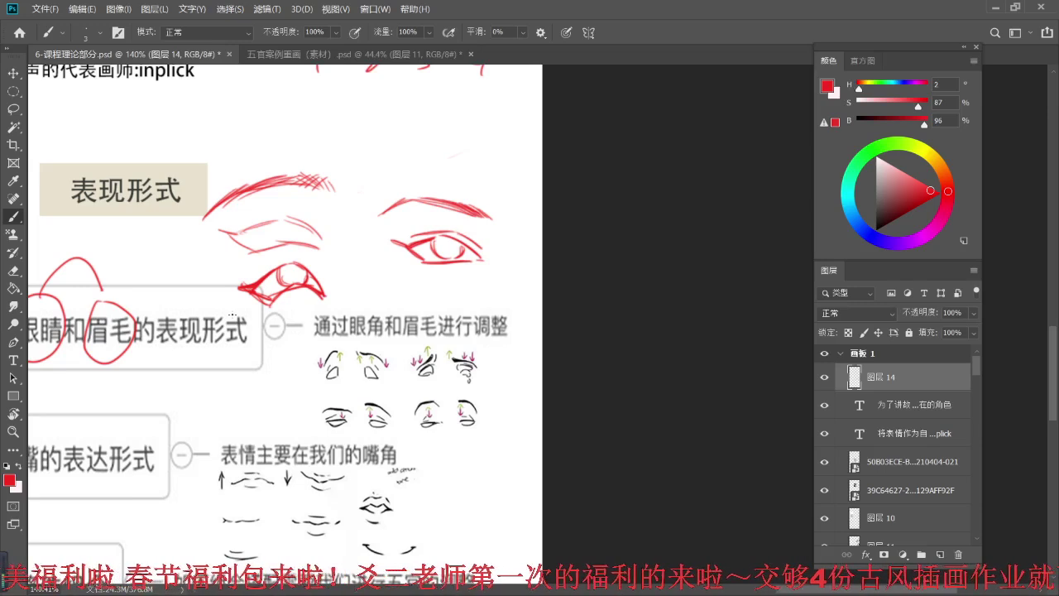
# - Draw a small red triangle above the thin eyebrow and erase the detailed eye sketched below the light outline
pyautogui.moveTo(428, 118)
pyautogui.mouseDown()
pyautogui.moveTo(408, 144)
pyautogui.moveTo(432, 118)
pyautogui.moveTo(446, 138)
pyautogui.mouseUp()
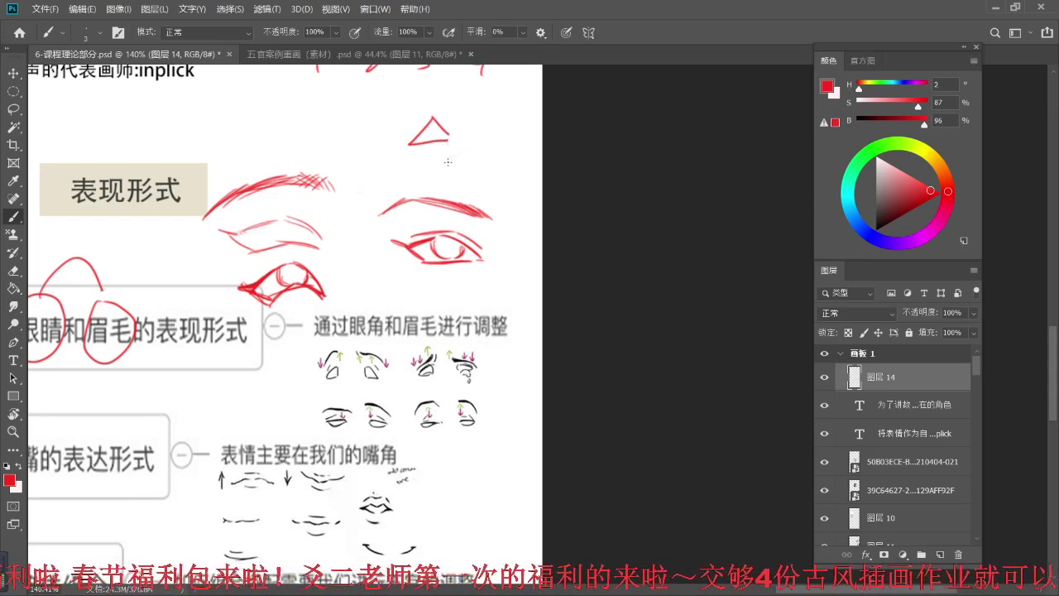
pyautogui.press('e')
pyautogui.moveTo(239, 282)
pyautogui.mouseDown()
pyautogui.moveTo(288, 301)
pyautogui.moveTo(281, 311)
pyautogui.moveTo(313, 270)
pyautogui.moveTo(296, 263)
pyautogui.moveTo(254, 280)
pyautogui.moveTo(296, 270)
pyautogui.moveTo(307, 294)
pyautogui.mouseUp()
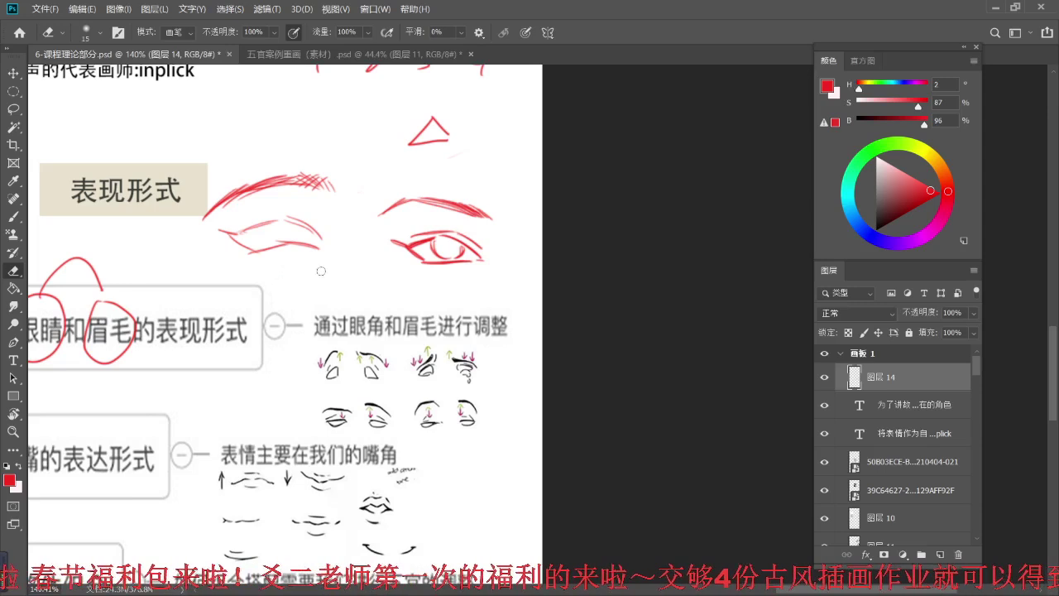
pyautogui.press('b')
pyautogui.moveTo(245, 259); pyautogui.dragTo(307, 254)
pyautogui.hotkey('ctrl', 'z')
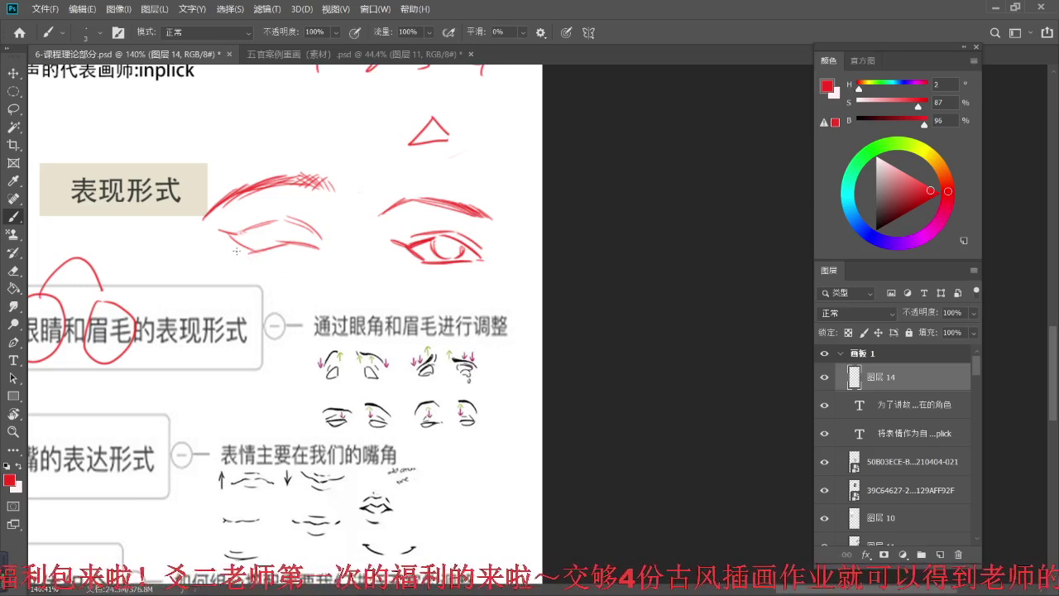
# - Add a lower stroke beneath the light eye outline, and draw two red arrows pointing up at the lower lid under the thin eyebrow
pyautogui.moveTo(236, 245)
pyautogui.mouseDown()
pyautogui.moveTo(274, 258)
pyautogui.moveTo(264, 265)
pyautogui.moveTo(295, 258)
pyautogui.moveTo(259, 258)
pyautogui.mouseUp()
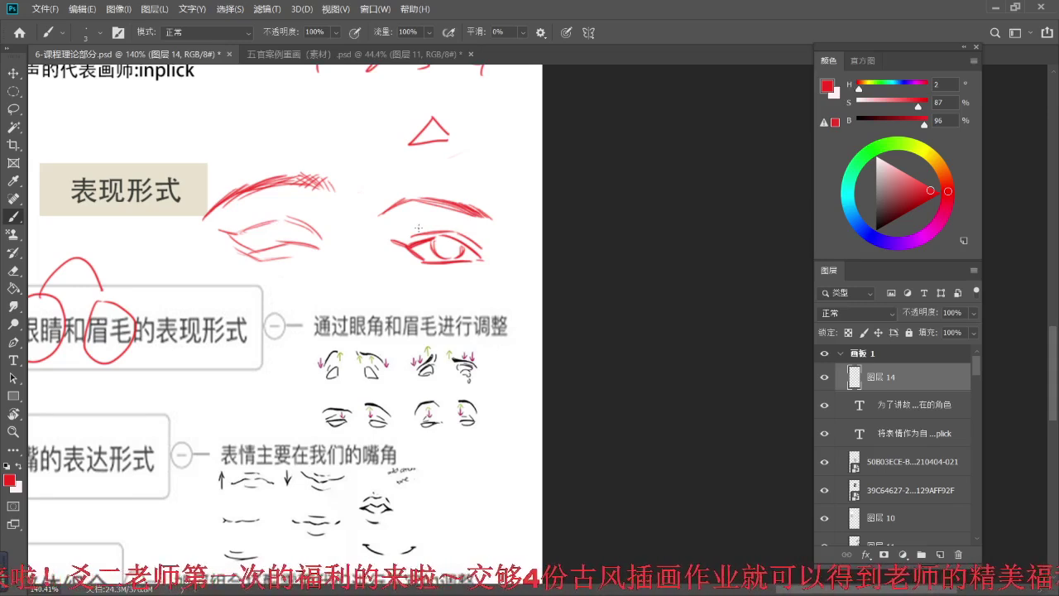
pyautogui.moveTo(386, 290)
pyautogui.mouseDown()
pyautogui.moveTo(423, 269)
pyautogui.moveTo(412, 282)
pyautogui.mouseUp()
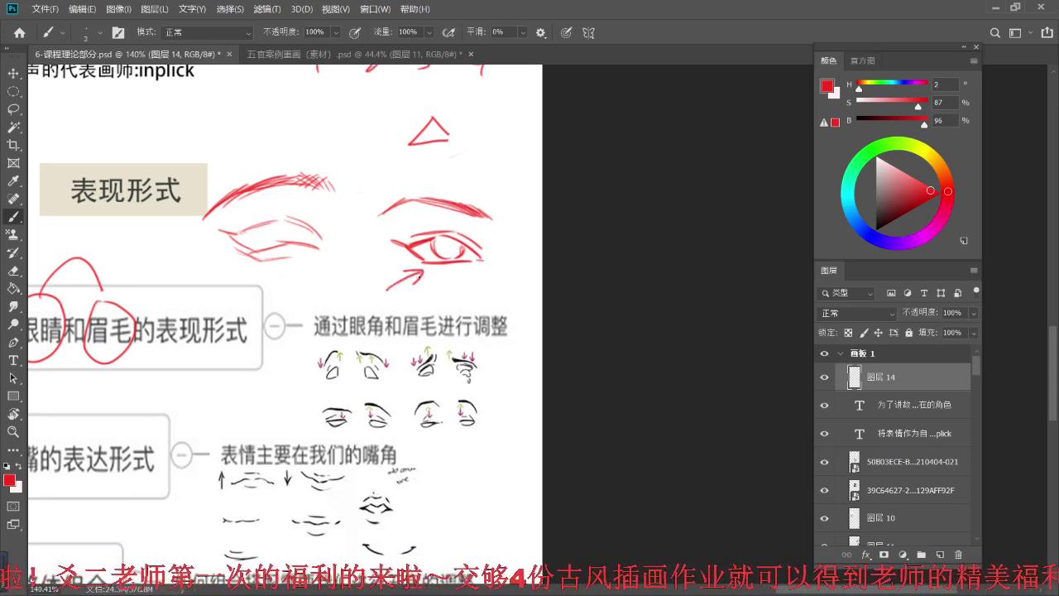
pyautogui.moveTo(418, 240)
pyautogui.mouseDown()
pyautogui.moveTo(432, 258)
pyautogui.moveTo(474, 257)
pyautogui.mouseUp()
pyautogui.moveTo(436, 253)
pyautogui.mouseDown()
pyautogui.moveTo(453, 254)
pyautogui.moveTo(447, 292)
pyautogui.moveTo(435, 276)
pyautogui.mouseUp()
pyautogui.moveTo(448, 263); pyautogui.dragTo(460, 275)
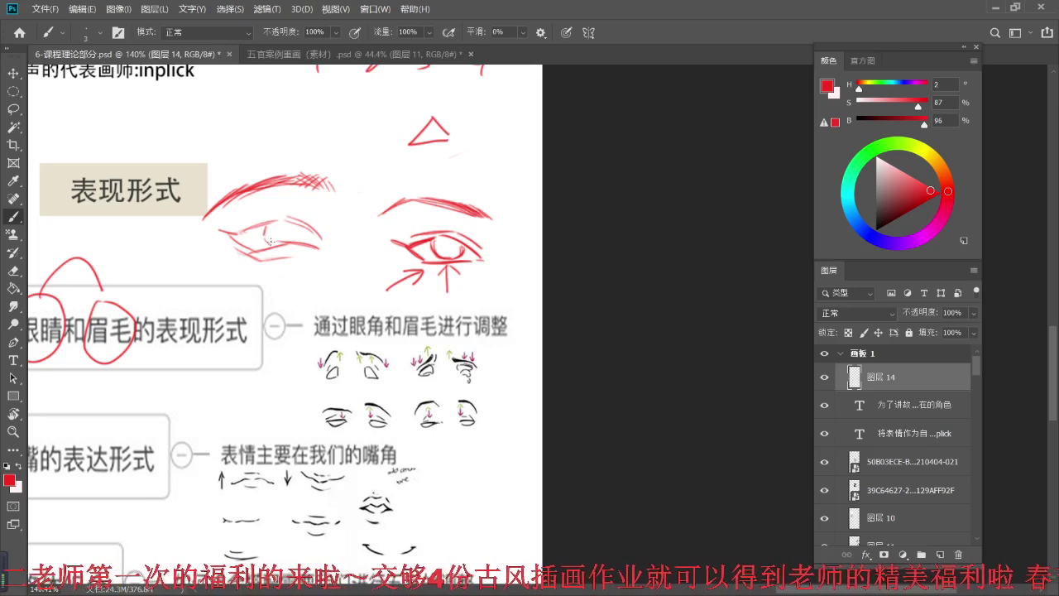
# - Darken the lids of the eye beneath the thick eyebrow and add its iris and upper eyelid crease
pyautogui.moveTo(223, 233)
pyautogui.mouseDown()
pyautogui.moveTo(239, 242)
pyautogui.moveTo(260, 226)
pyautogui.moveTo(238, 232)
pyautogui.moveTo(278, 220)
pyautogui.moveTo(310, 225)
pyautogui.moveTo(256, 246)
pyautogui.moveTo(294, 243)
pyautogui.mouseUp()
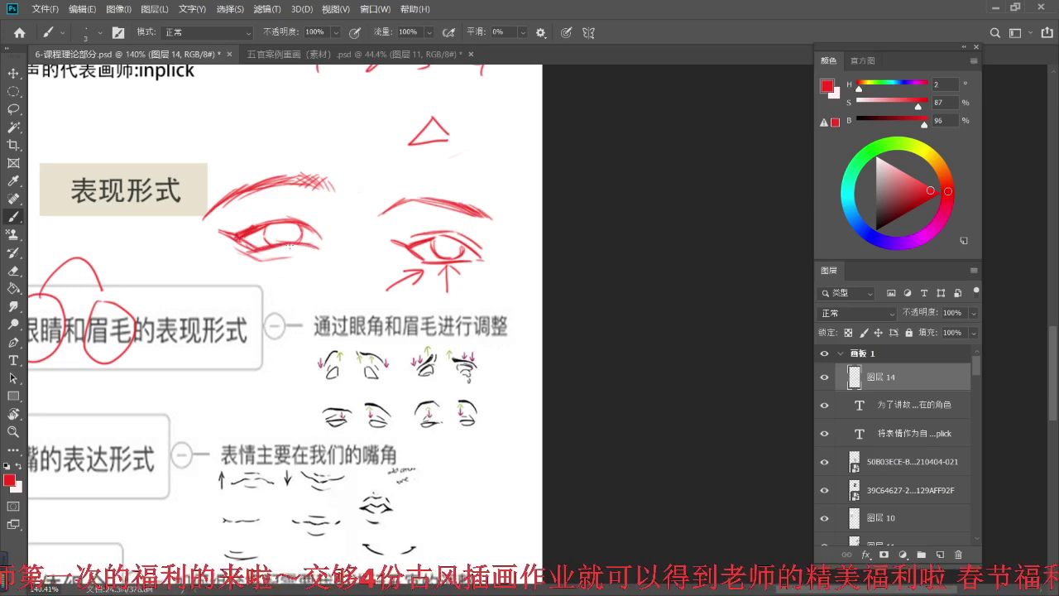
pyautogui.press('e')
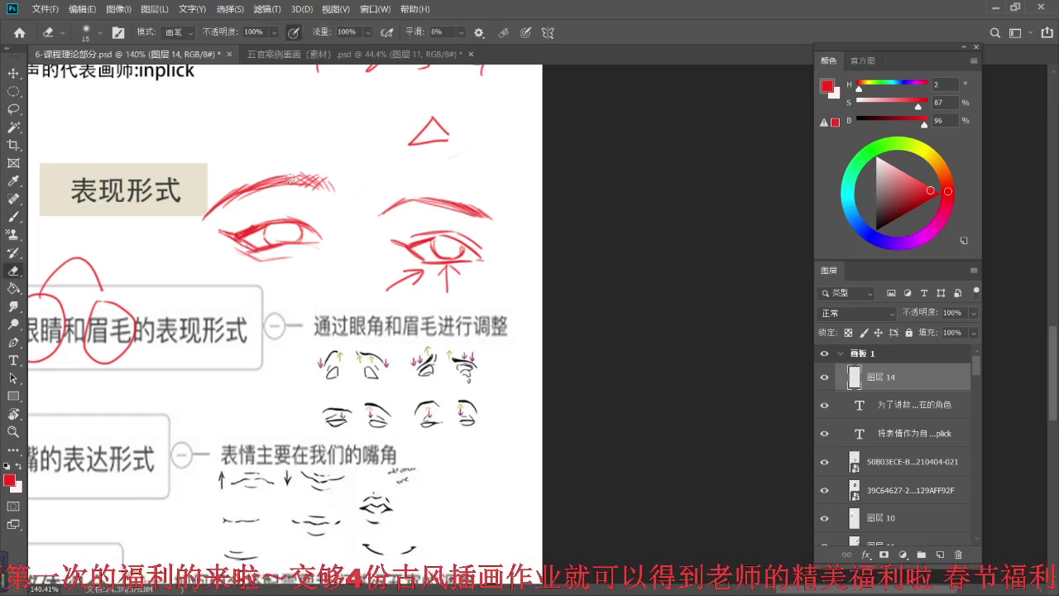
pyautogui.press('b')
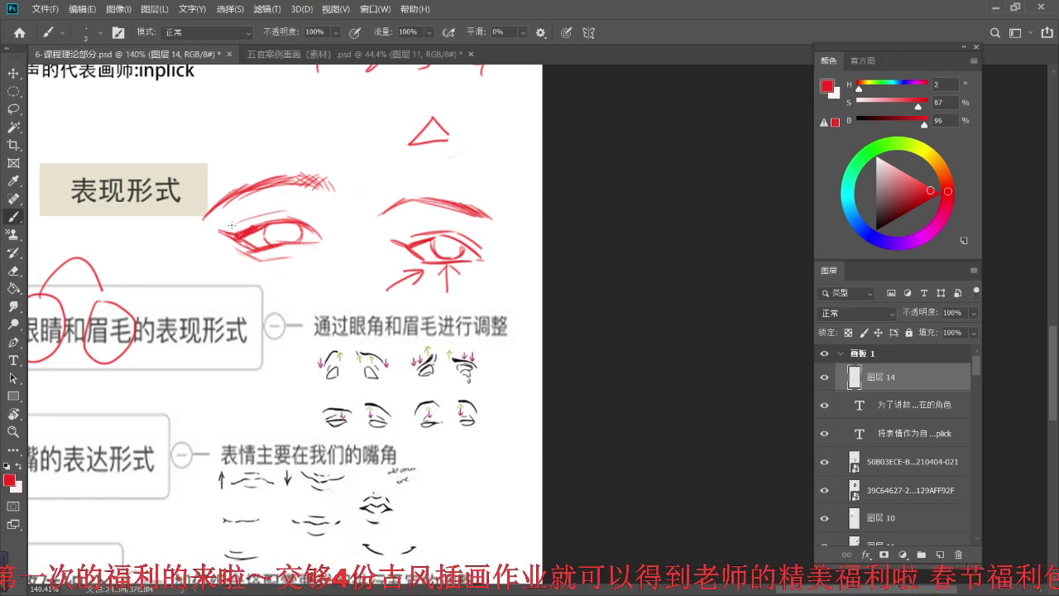
# - Sketch a slanted thick red eyebrow in the blank area beside the 表现形式 heading, with a wavy double-headed arrow above it
pyautogui.moveTo(359, 215); pyautogui.dragTo(373, 256)
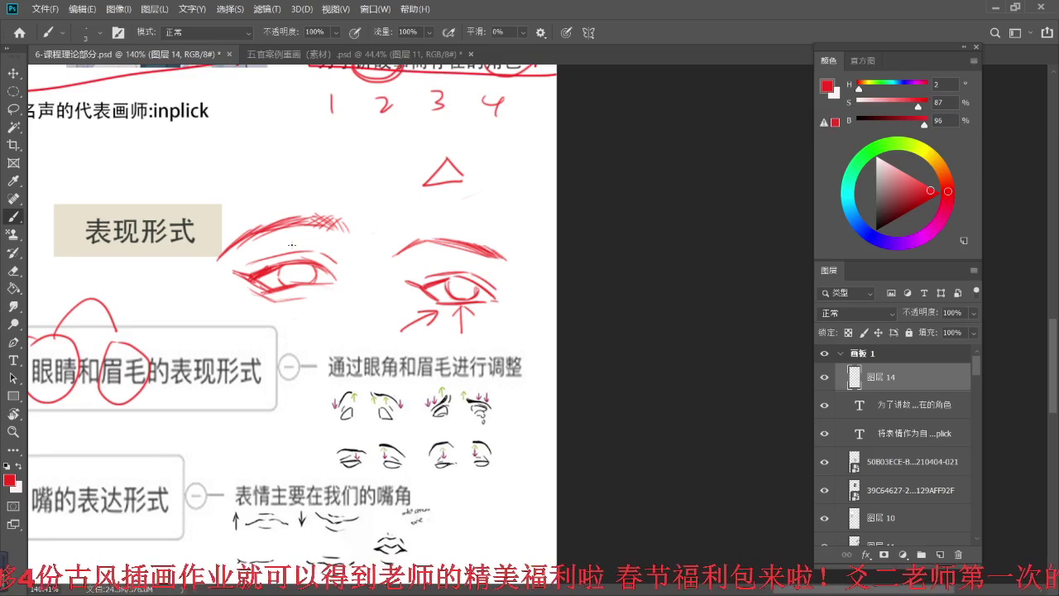
pyautogui.moveTo(364, 276); pyautogui.dragTo(403, 258)
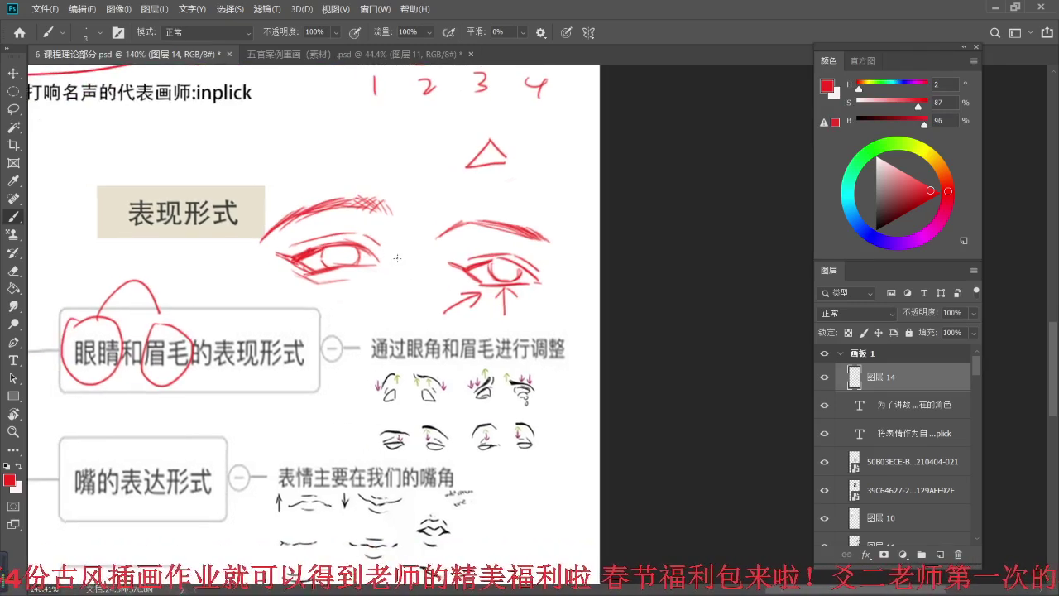
pyautogui.hscroll(-6, 378, 216)
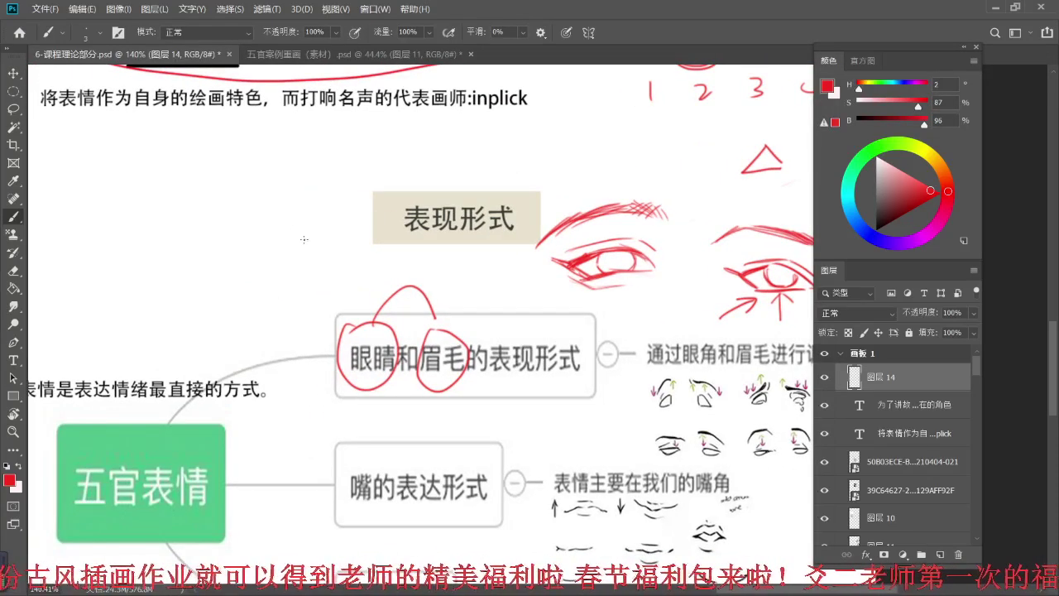
pyautogui.moveTo(330, 233)
pyautogui.mouseDown()
pyautogui.moveTo(303, 248)
pyautogui.moveTo(230, 255)
pyautogui.moveTo(323, 231)
pyautogui.moveTo(237, 255)
pyautogui.moveTo(301, 247)
pyautogui.moveTo(225, 256)
pyautogui.moveTo(212, 266)
pyautogui.moveTo(330, 235)
pyautogui.moveTo(305, 244)
pyautogui.moveTo(326, 246)
pyautogui.moveTo(209, 275)
pyautogui.mouseUp()
pyautogui.moveTo(209, 237)
pyautogui.mouseDown()
pyautogui.moveTo(235, 219)
pyautogui.moveTo(329, 202)
pyautogui.moveTo(229, 239)
pyautogui.mouseUp()
pyautogui.moveTo(314, 256); pyautogui.dragTo(306, 236)
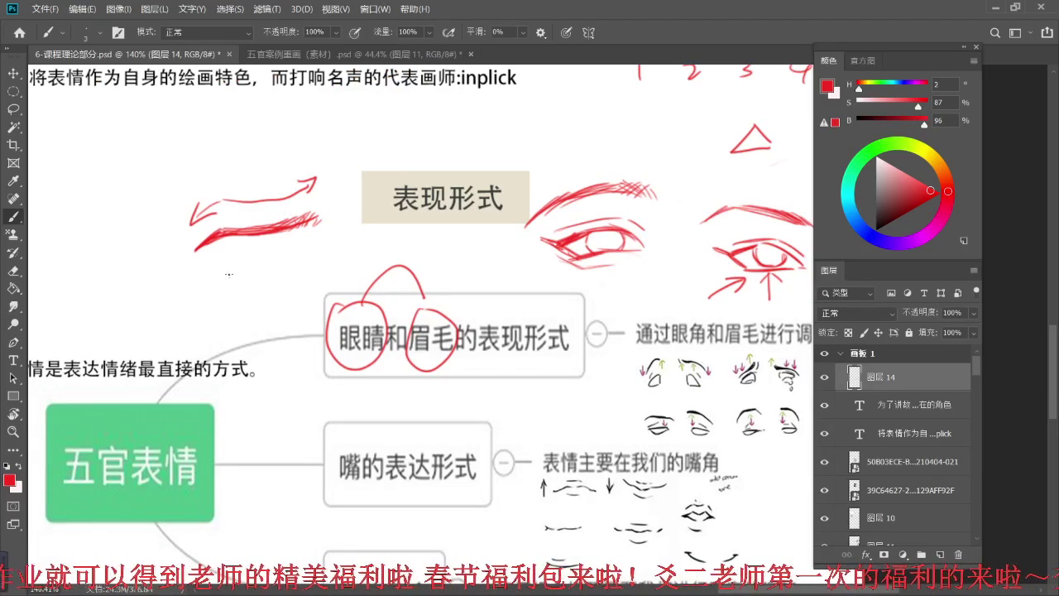
# - Sketch a downcast red eye with lowered lashes and an eyelid crease beneath the slanted eyebrow, undoing the stray stroke
pyautogui.moveTo(219, 274)
pyautogui.mouseDown()
pyautogui.moveTo(263, 280)
pyautogui.moveTo(306, 261)
pyautogui.moveTo(235, 280)
pyautogui.moveTo(263, 292)
pyautogui.moveTo(302, 268)
pyautogui.mouseUp()
pyautogui.moveTo(240, 274); pyautogui.dragTo(267, 278)
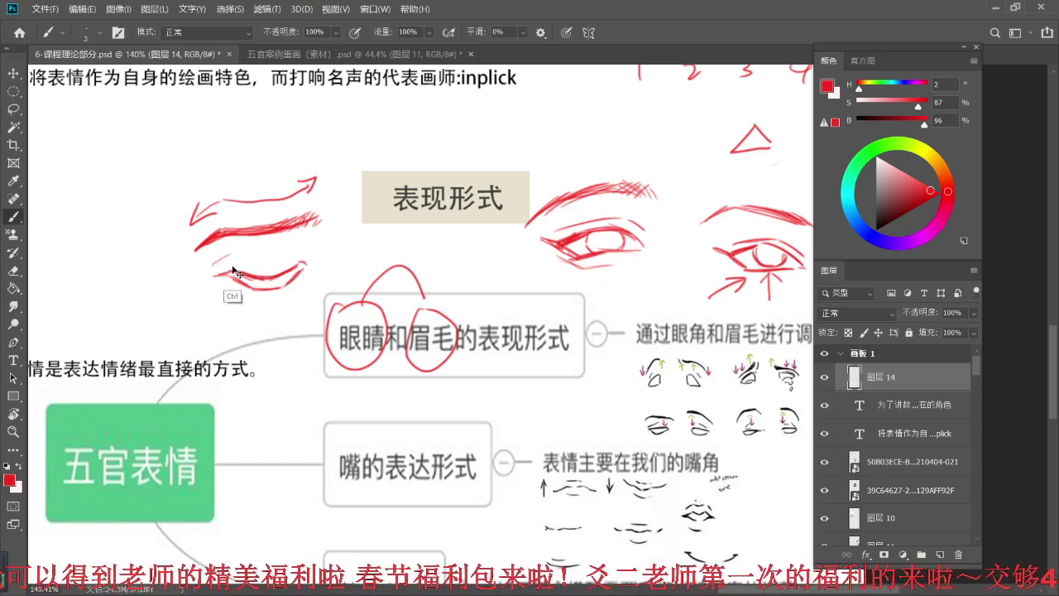
pyautogui.moveTo(240, 253); pyautogui.dragTo(289, 250)
pyautogui.hotkey('ctrl', 'z')
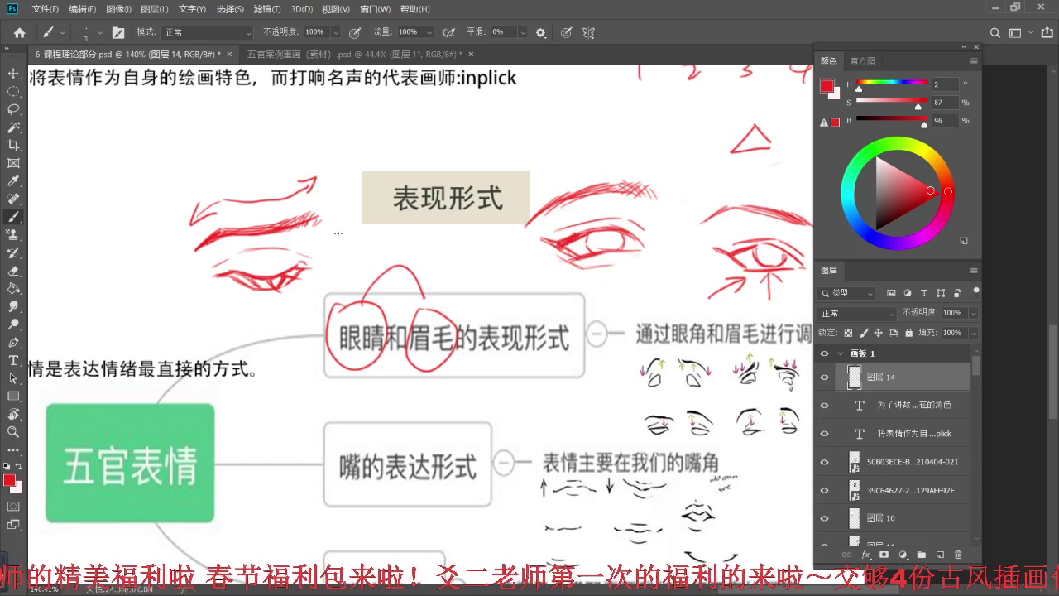
# - Add a short curved stroke beside the slanted eyebrow and tear lines below the downcast eye, and erase the double-headed arrow
pyautogui.moveTo(337, 210); pyautogui.dragTo(319, 238)
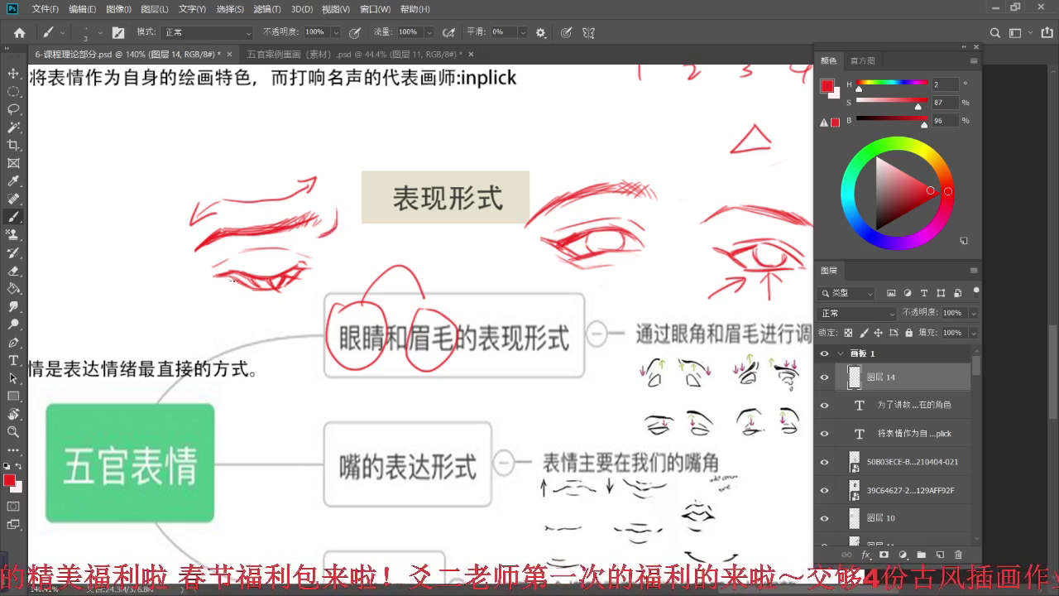
pyautogui.moveTo(248, 283)
pyautogui.mouseDown()
pyautogui.moveTo(225, 290)
pyautogui.moveTo(239, 290)
pyautogui.moveTo(228, 320)
pyautogui.moveTo(238, 406)
pyautogui.mouseUp()
pyautogui.moveTo(232, 327); pyautogui.dragTo(238, 417)
pyautogui.press('e')
pyautogui.moveTo(194, 222)
pyautogui.mouseDown()
pyautogui.moveTo(225, 190)
pyautogui.moveTo(215, 195)
pyautogui.moveTo(262, 205)
pyautogui.moveTo(321, 178)
pyautogui.mouseUp()
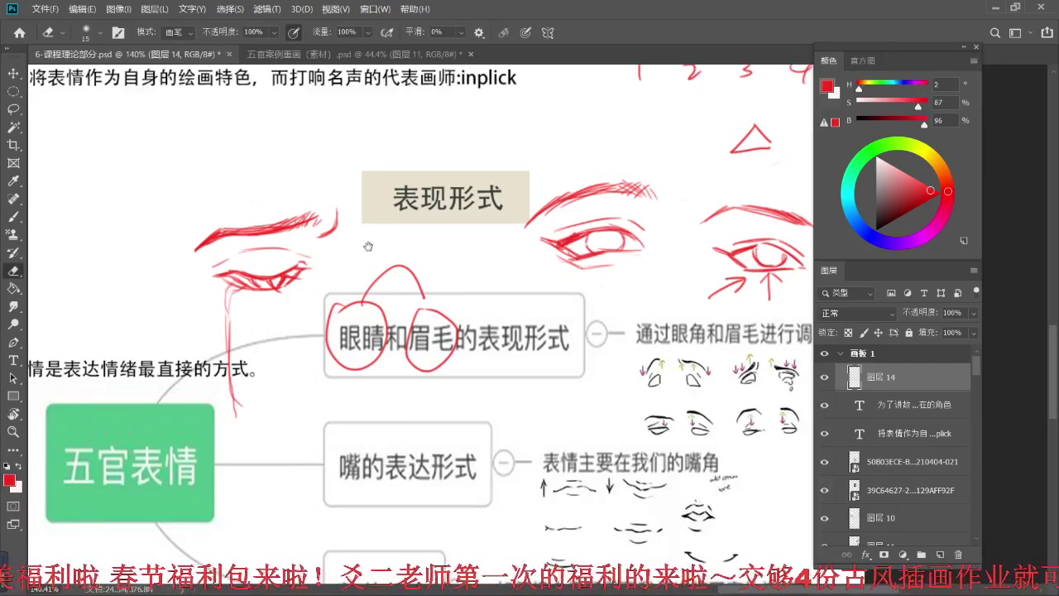
# - Circle the character 嘴 in the 嘴的表达形式 box in red
pyautogui.moveTo(368, 245); pyautogui.dragTo(299, 228)
pyautogui.press('l')
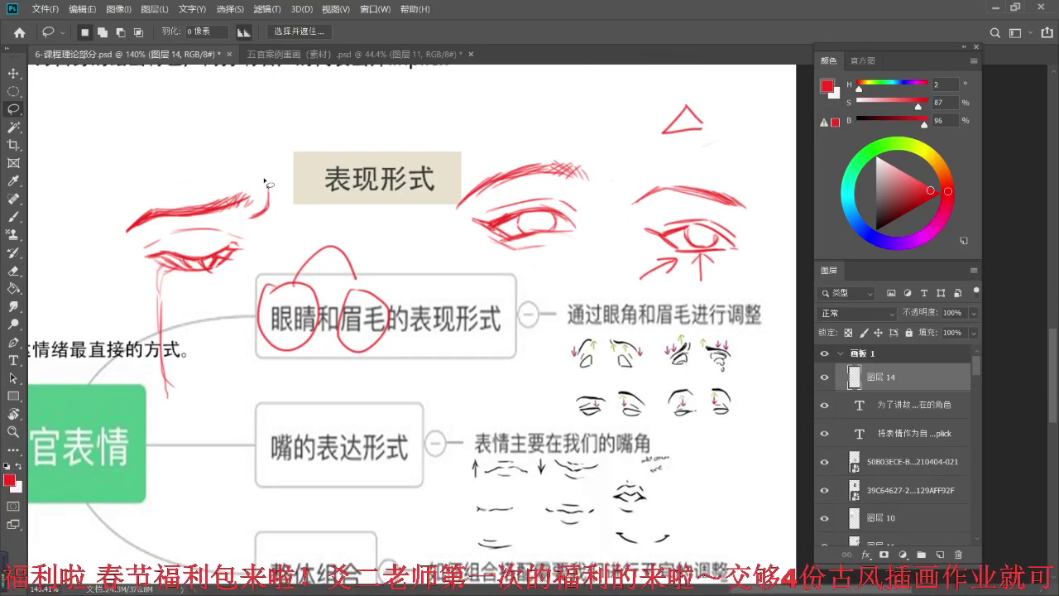
pyautogui.press('b')
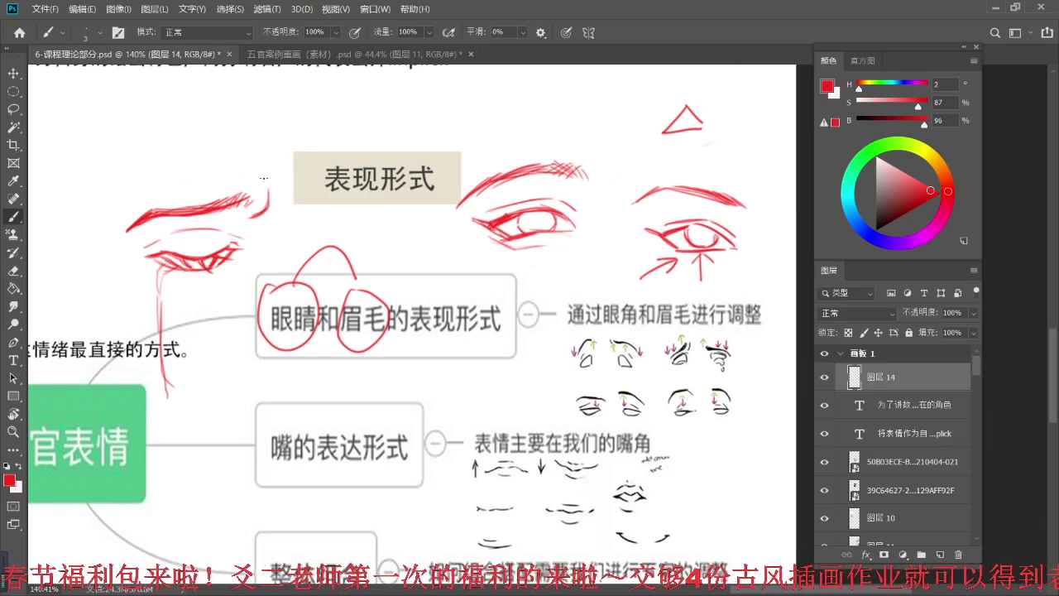
pyautogui.moveTo(377, 270); pyautogui.dragTo(358, 252)
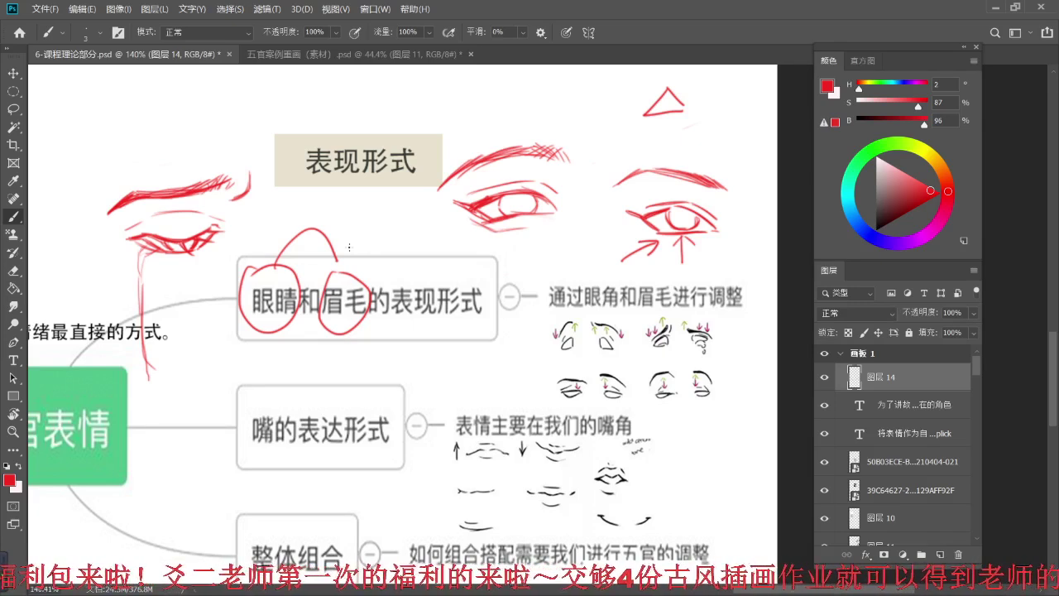
pyautogui.moveTo(257, 405)
pyautogui.mouseDown()
pyautogui.moveTo(281, 427)
pyautogui.moveTo(253, 397)
pyautogui.mouseUp()
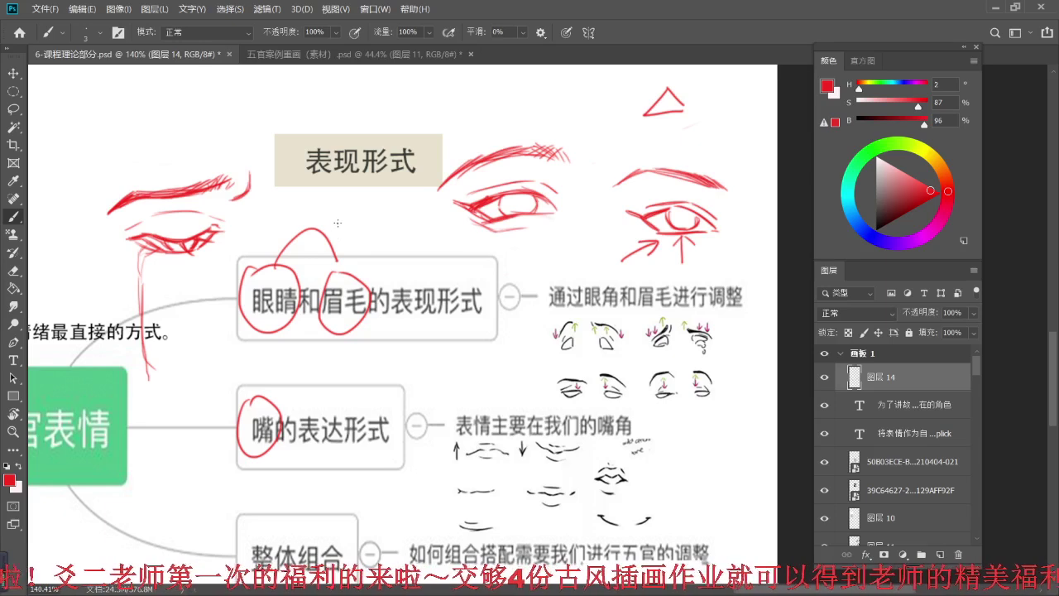
# - Make layer 图层 13 active and circle both eyes of the smiling braided portrait in the lowest row of the 内敛性格 sketches
pyautogui.moveTo(337, 223); pyautogui.dragTo(760, 561)
pyautogui.scroll(3, 331, 277)
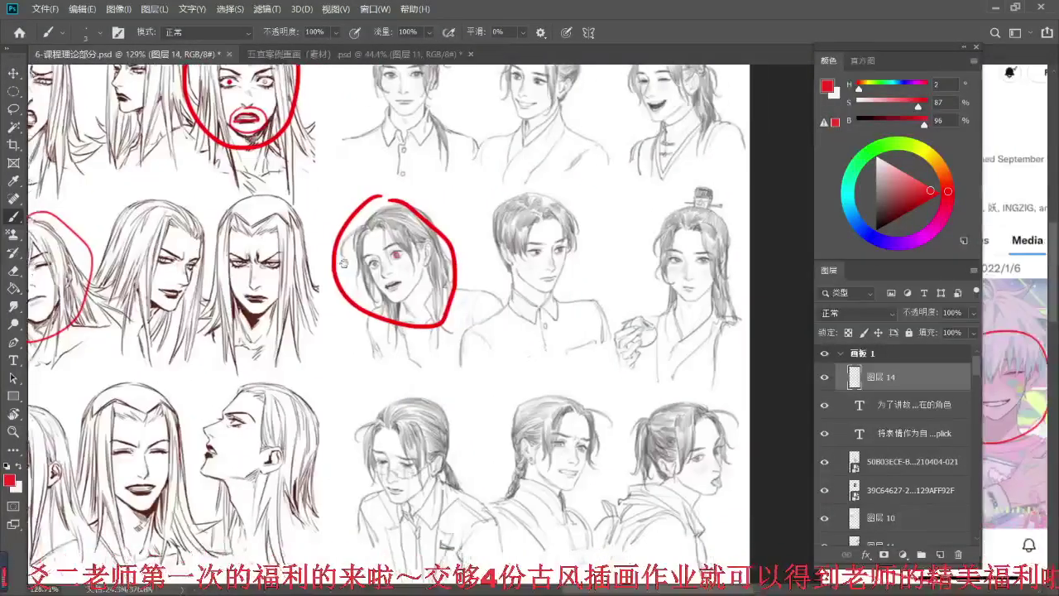
pyautogui.moveTo(344, 264); pyautogui.dragTo(353, 249)
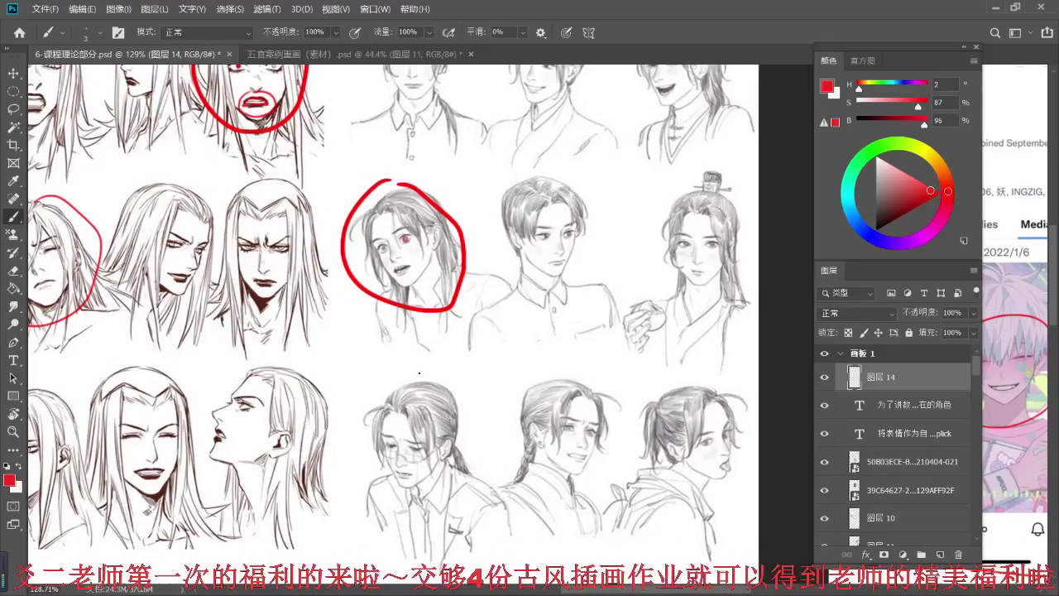
pyautogui.scroll(1, 488, 249)
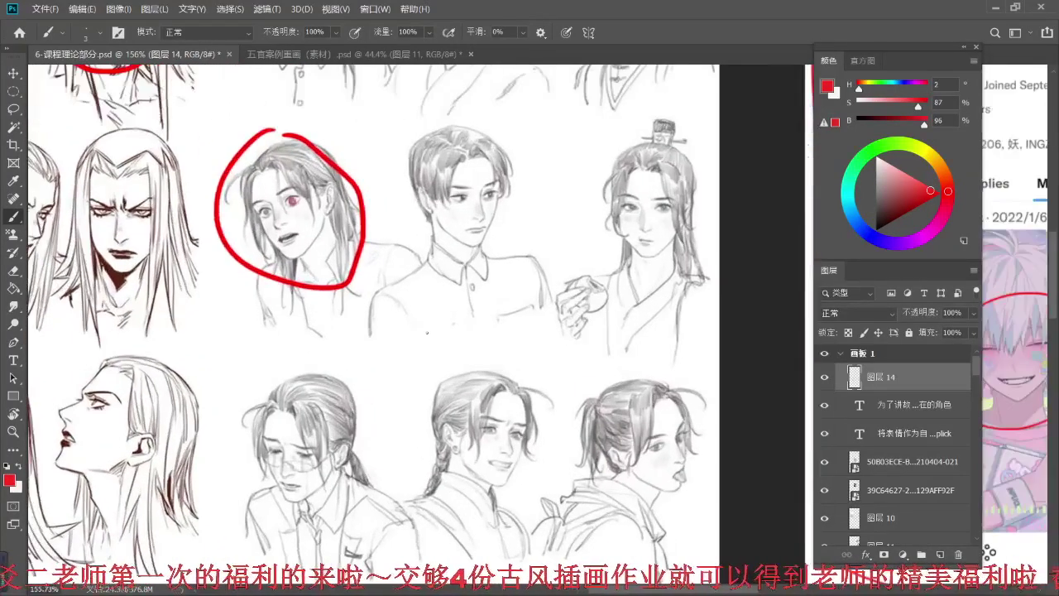
pyautogui.moveTo(343, 303); pyautogui.dragTo(324, 266)
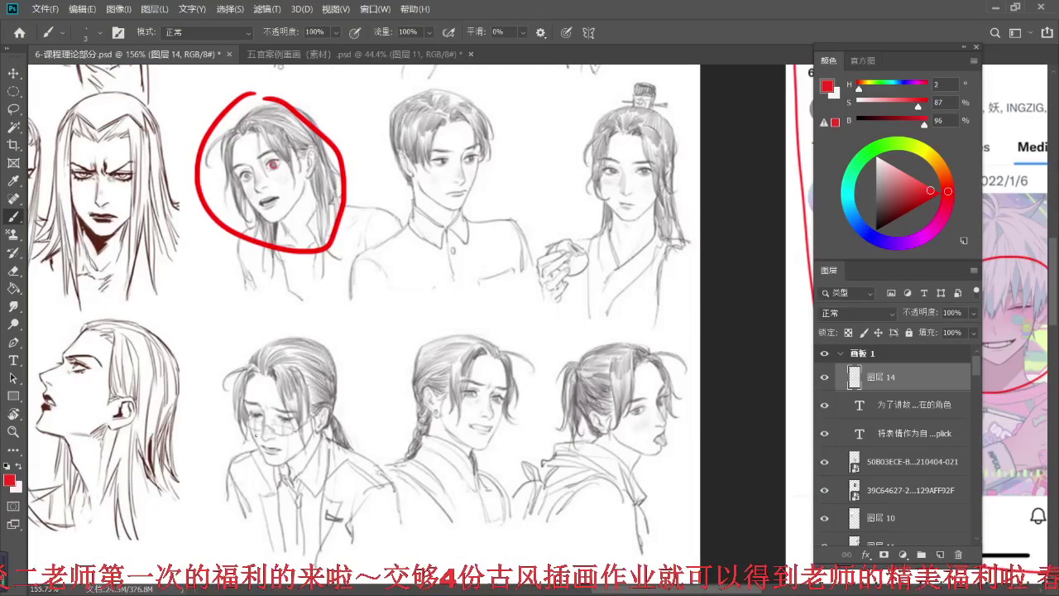
pyautogui.moveTo(375, 186); pyautogui.dragTo(366, 282)
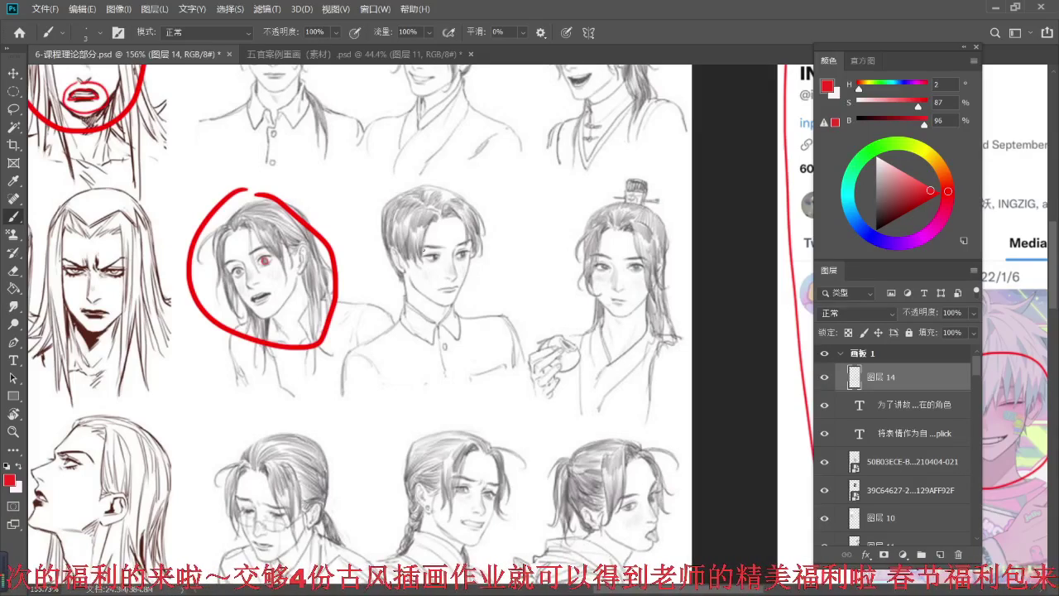
pyautogui.moveTo(418, 412); pyautogui.dragTo(358, 336)
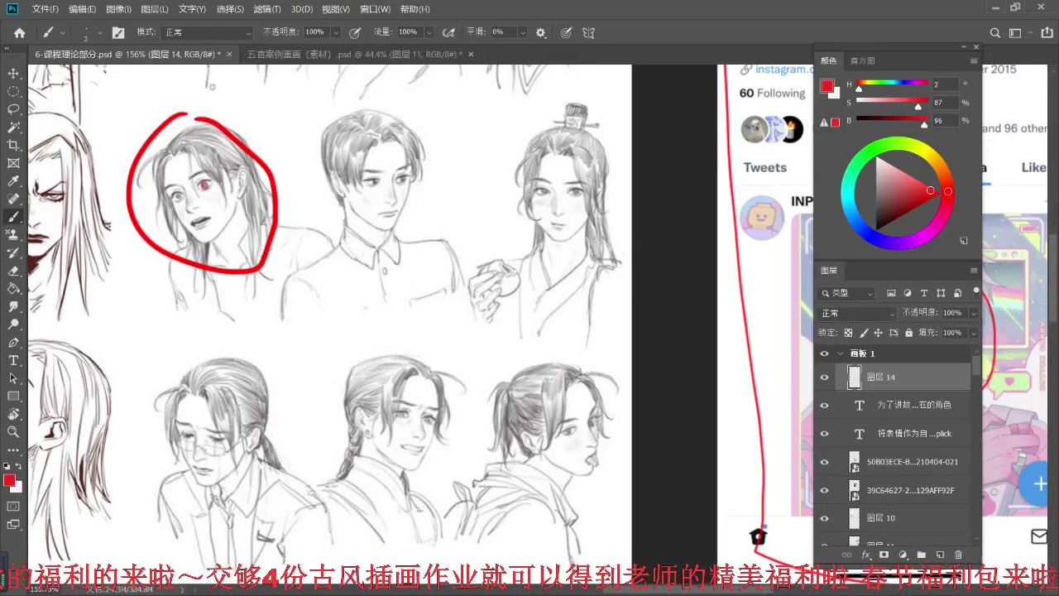
pyautogui.press('v')
pyautogui.keyDown('ctrl'); pyautogui.click(268, 271); pyautogui.keyUp('ctrl')
pyautogui.press('b')
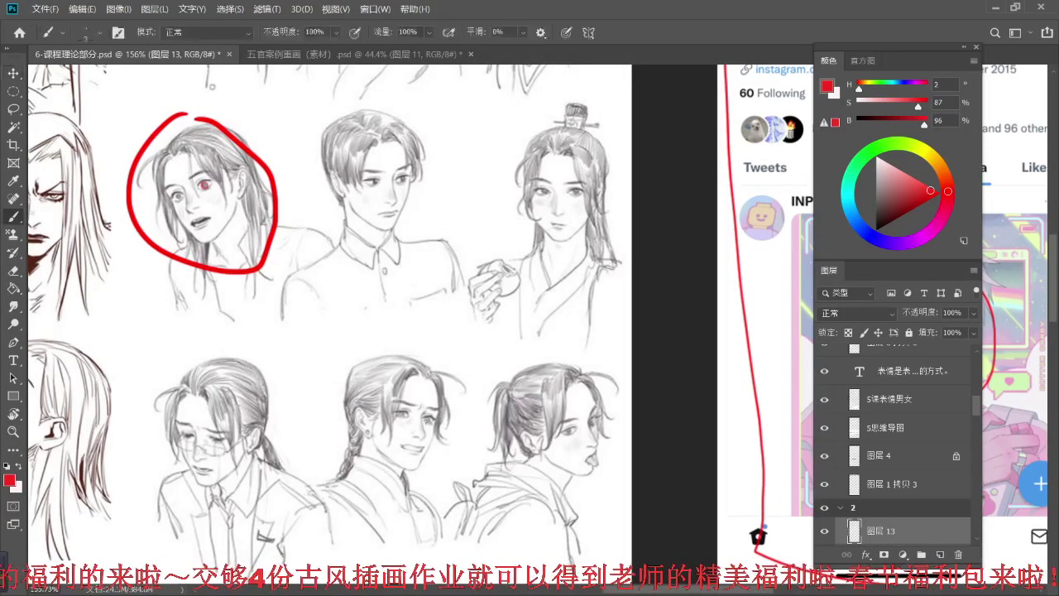
pyautogui.moveTo(409, 414); pyautogui.dragTo(425, 417)
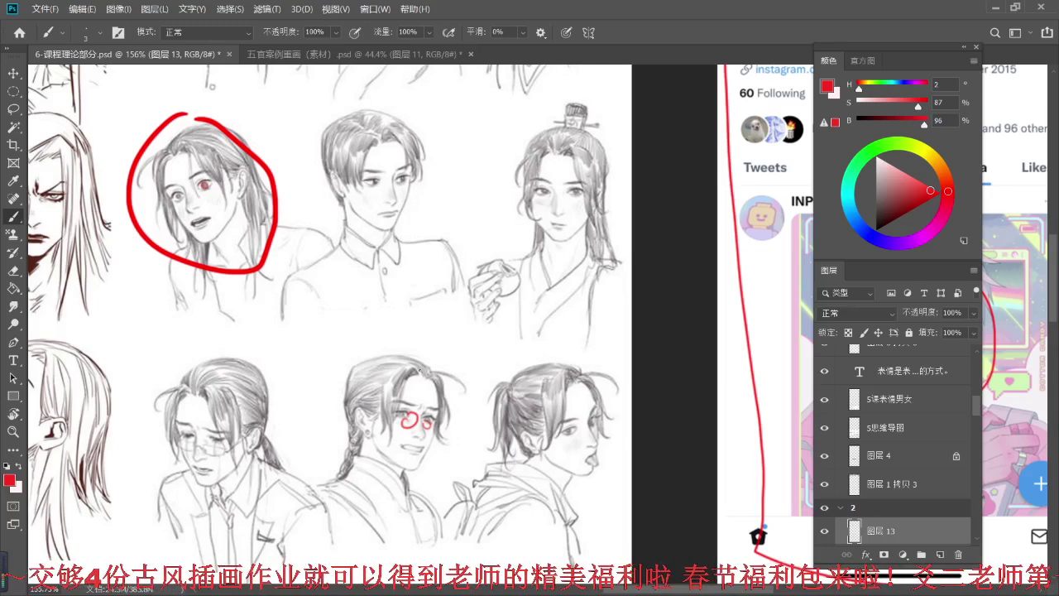
# - Return to the 五官表情 mind map, make layer 图层 14 active, and bring its small eye and mouth diagrams into close view
pyautogui.scroll(-4, 418, 372)
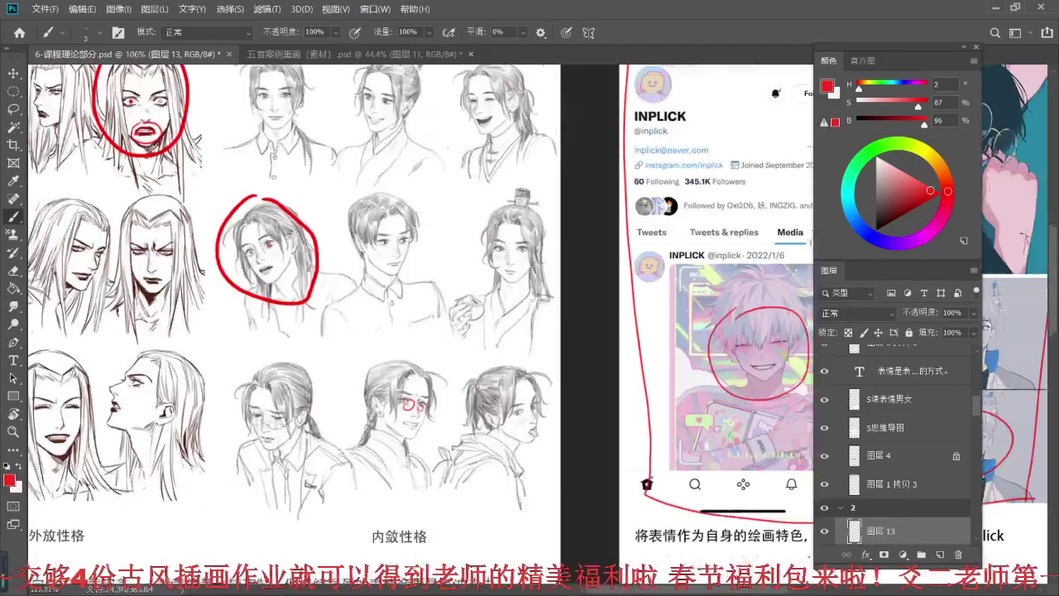
pyautogui.moveTo(404, 302); pyautogui.dragTo(559, 377)
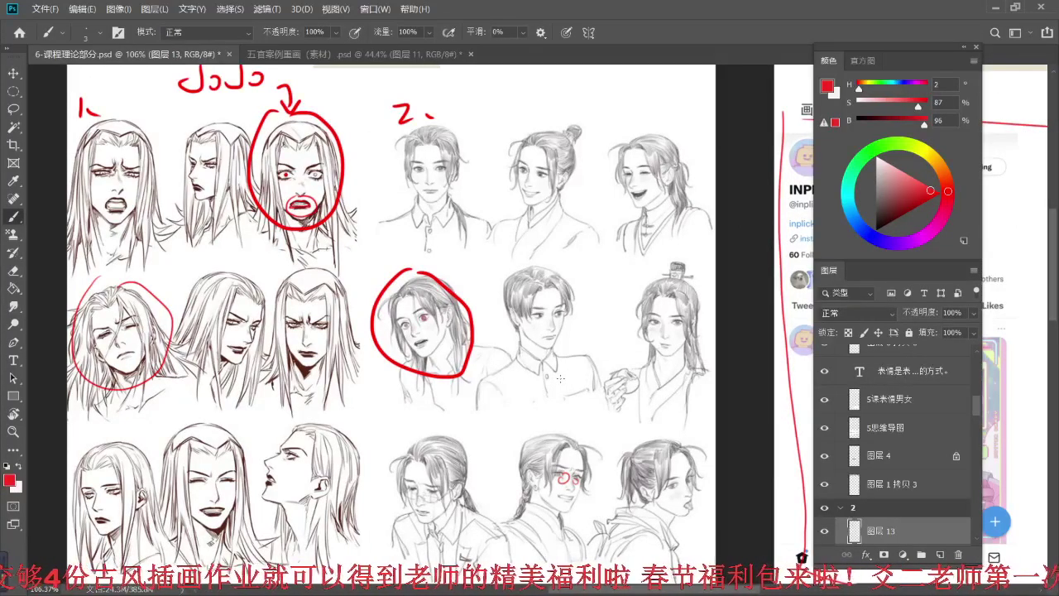
pyautogui.moveTo(513, 417)
pyautogui.mouseDown()
pyautogui.moveTo(484, 364)
pyautogui.moveTo(281, 319)
pyautogui.mouseUp()
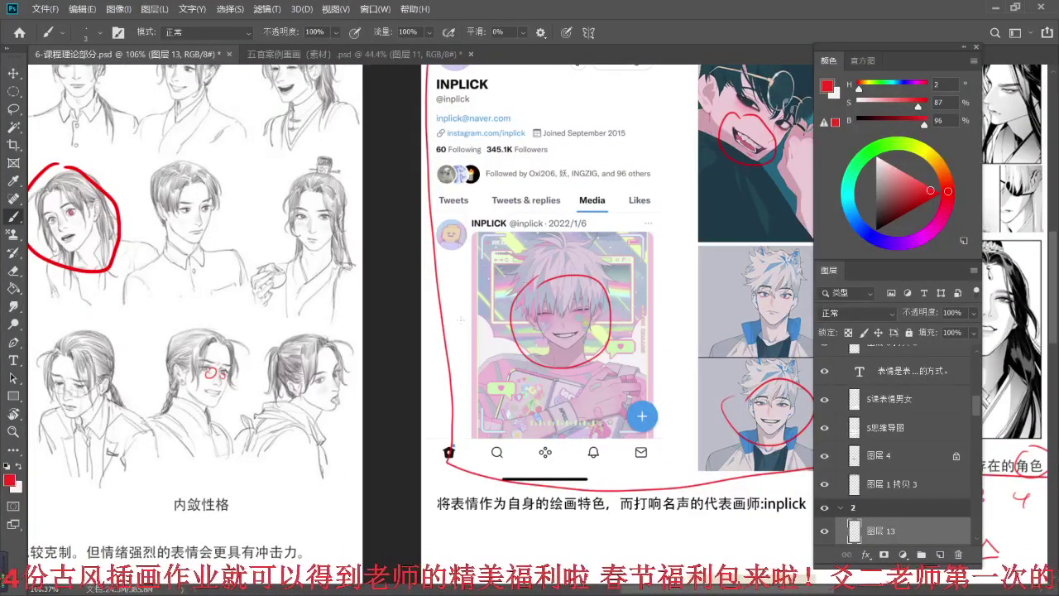
pyautogui.moveTo(566, 355); pyautogui.dragTo(289, 283)
pyautogui.moveTo(463, 343); pyautogui.dragTo(421, 266)
pyautogui.moveTo(576, 569); pyautogui.dragTo(506, 284)
pyautogui.scroll(3, 505, 285)
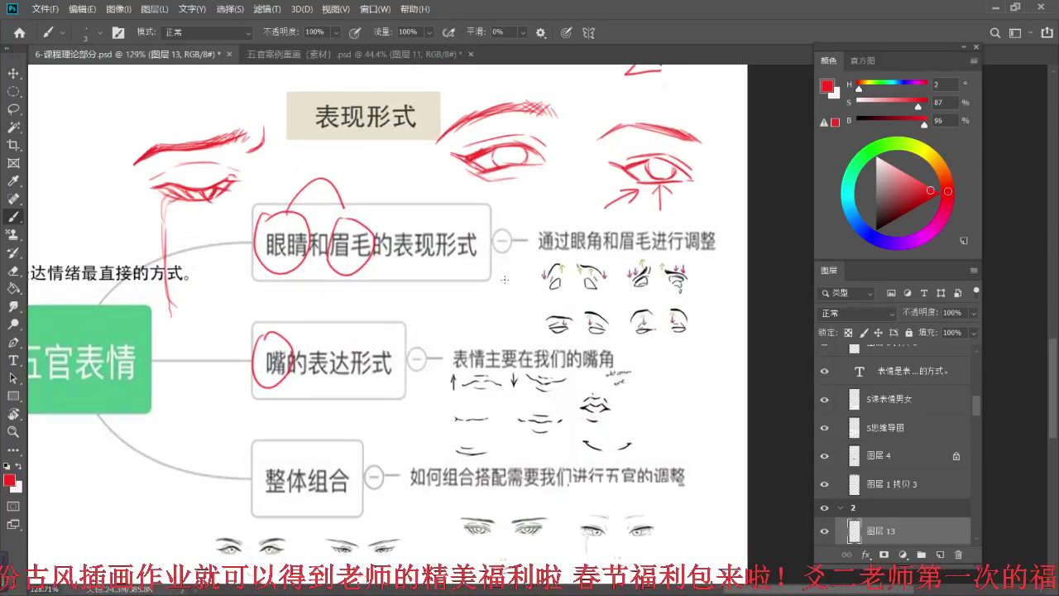
pyautogui.scroll(1, 504, 279)
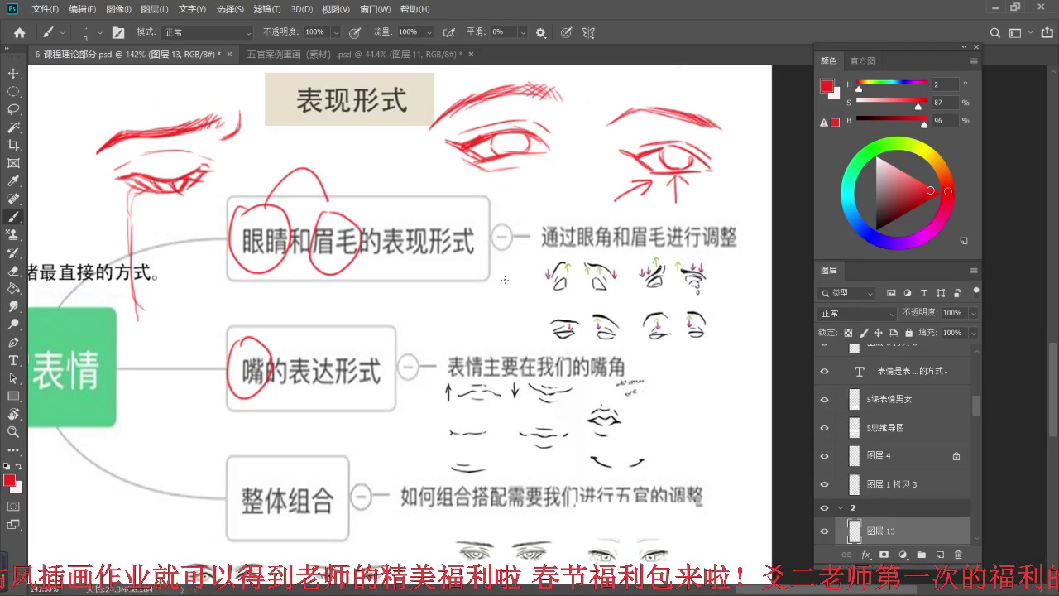
pyautogui.press('v')
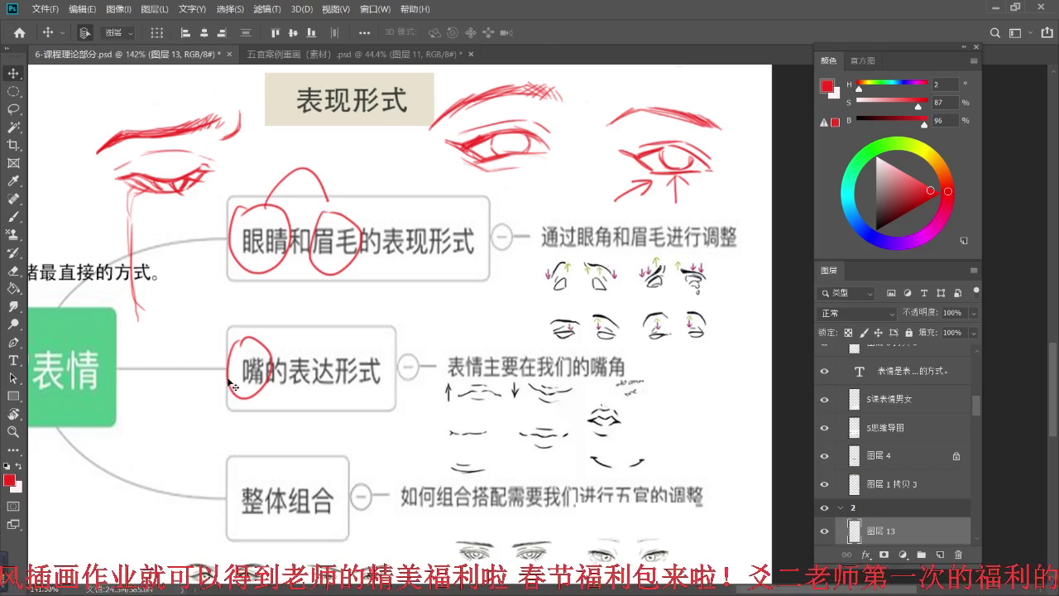
pyautogui.click(233, 379)
pyautogui.press('b')
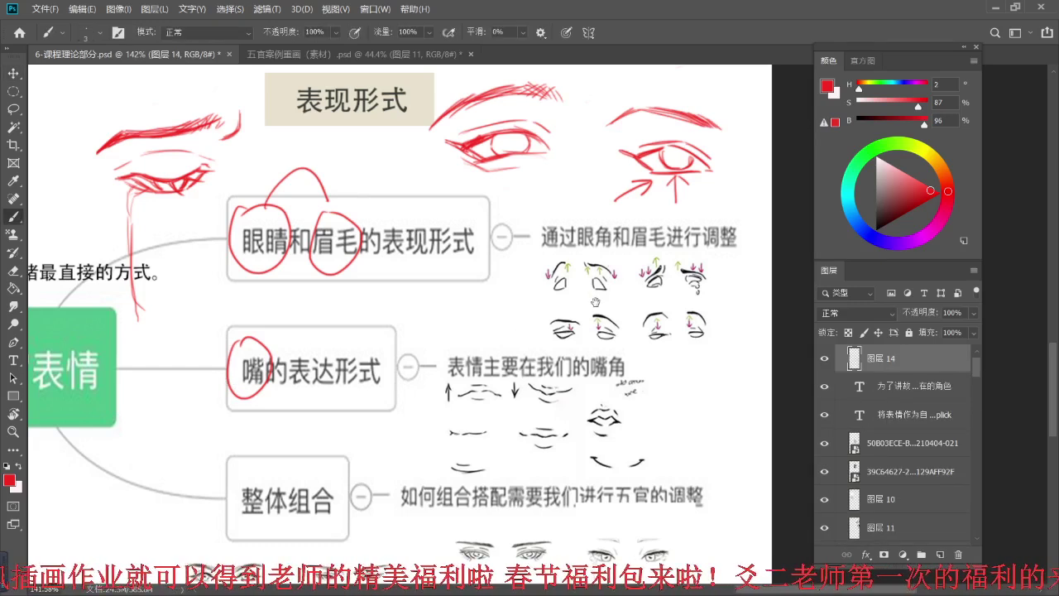
pyautogui.moveTo(597, 284); pyautogui.dragTo(550, 252)
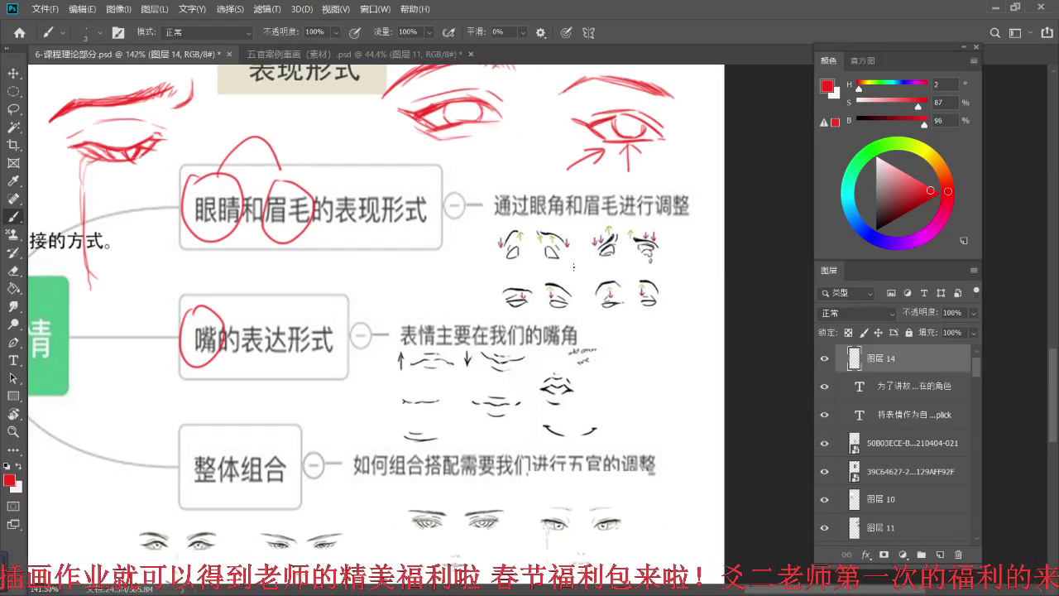
pyautogui.scroll(1, 607, 368)
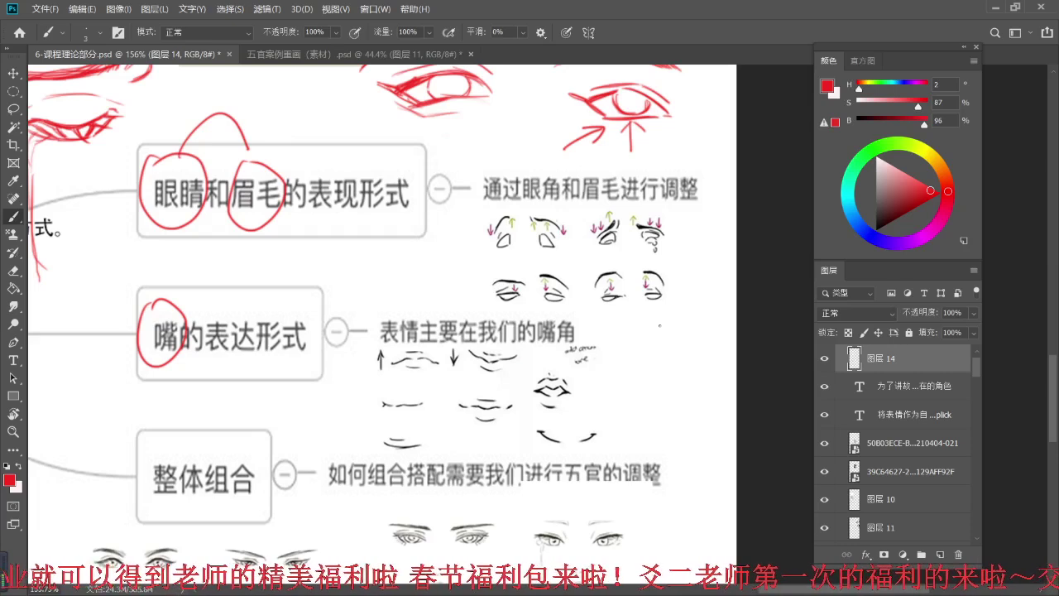
# - Handwrite 静, a downward arrow and 动 in red beside the mouth diagrams of the 五官表情 mind map
pyautogui.moveTo(645, 351)
pyautogui.mouseDown()
pyautogui.moveTo(628, 374)
pyautogui.moveTo(645, 405)
pyautogui.moveTo(672, 369)
pyautogui.moveTo(674, 382)
pyautogui.mouseUp()
pyautogui.moveTo(666, 377)
pyautogui.mouseDown()
pyautogui.moveTo(674, 441)
pyautogui.moveTo(692, 425)
pyautogui.mouseUp()
pyautogui.moveTo(646, 463); pyautogui.dragTo(664, 465)
pyautogui.moveTo(645, 475); pyautogui.dragTo(695, 491)
pyautogui.moveTo(689, 445); pyautogui.dragTo(678, 489)
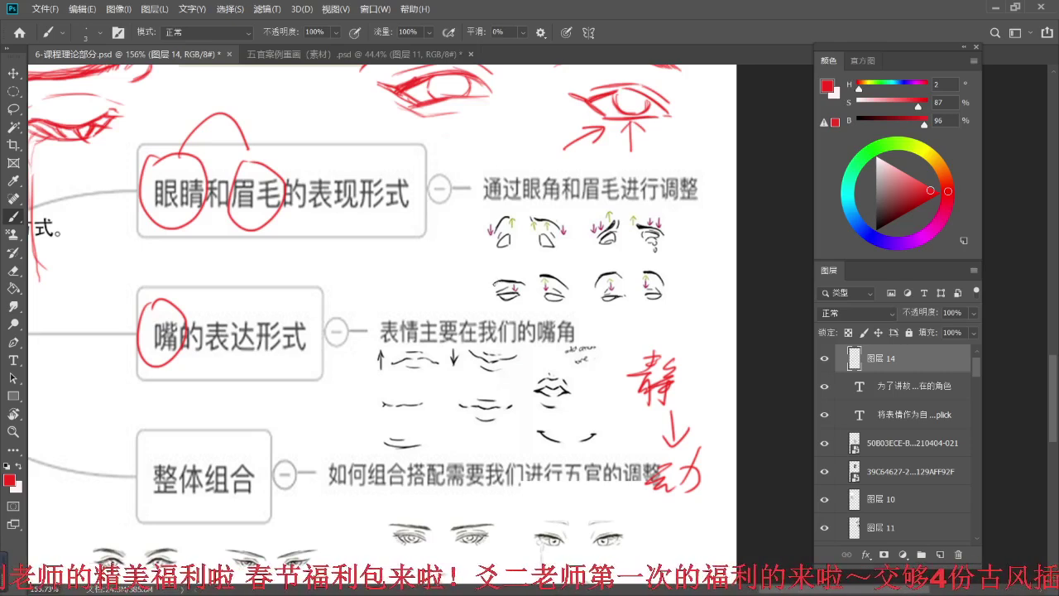
# - On layer 图层 13, erase the thick red circle around the startled long-haired portrait and the red mark on its eye
pyautogui.moveTo(223, 229); pyautogui.dragTo(584, 345)
pyautogui.moveTo(269, 324); pyautogui.dragTo(499, 388)
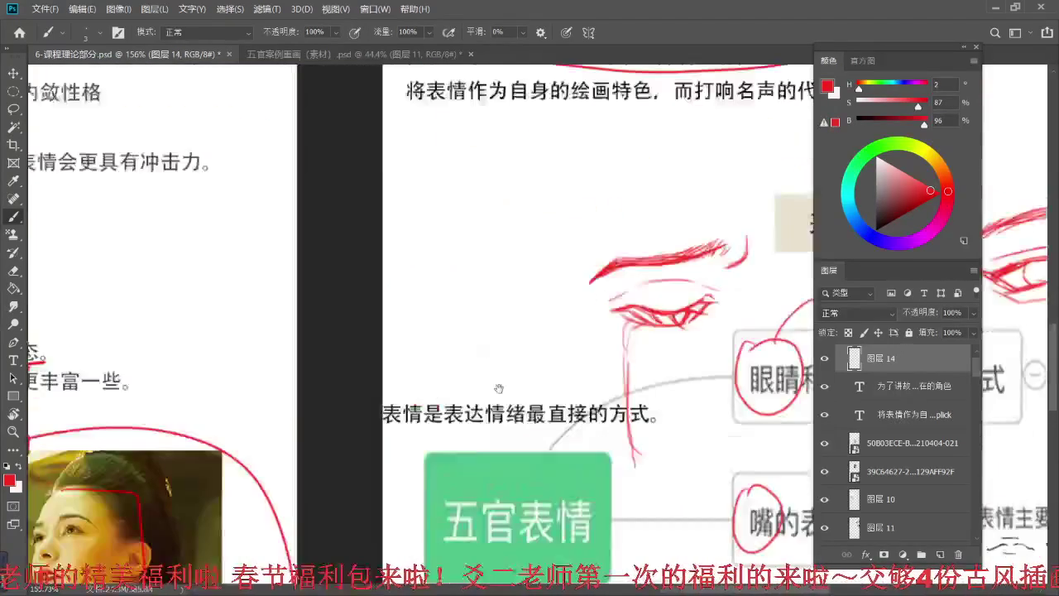
pyautogui.moveTo(202, 220); pyautogui.dragTo(453, 364)
pyautogui.moveTo(241, 71)
pyautogui.mouseDown()
pyautogui.moveTo(380, 397)
pyautogui.moveTo(385, 378)
pyautogui.mouseUp()
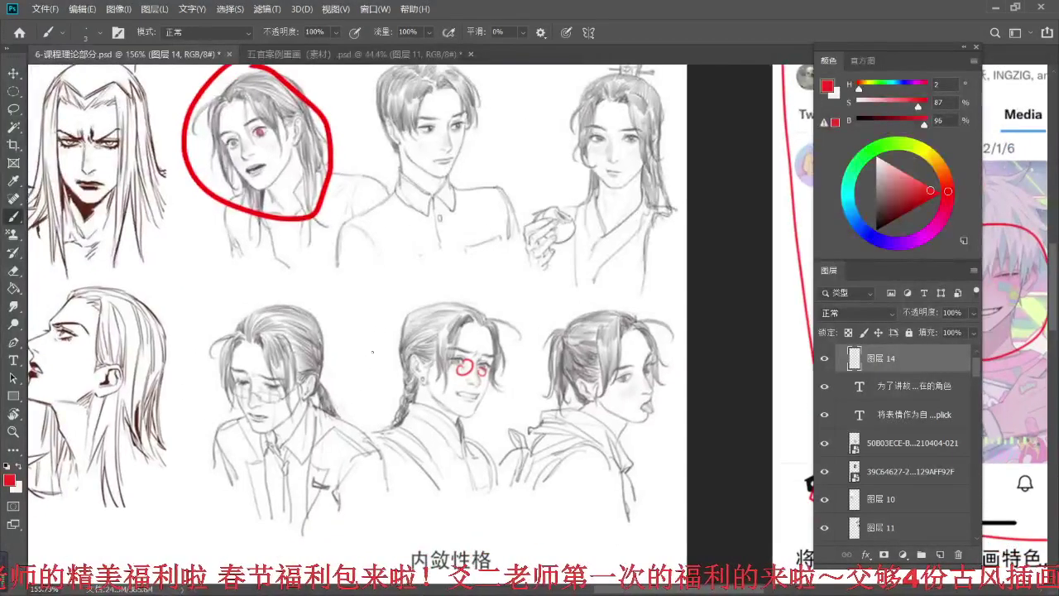
pyautogui.scroll(1, 337, 251)
pyautogui.moveTo(337, 244); pyautogui.dragTo(356, 327)
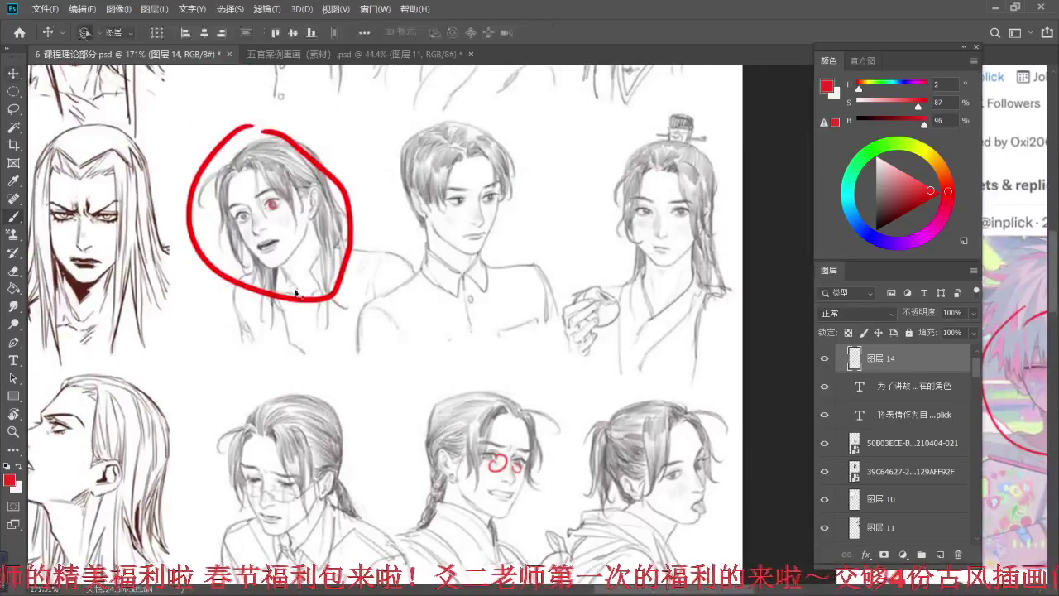
pyautogui.keyDown('ctrl'); pyautogui.click(294, 300); pyautogui.keyUp('ctrl')
pyautogui.press('e')
pyautogui.moveTo(191, 240)
pyautogui.mouseDown()
pyautogui.moveTo(213, 141)
pyautogui.moveTo(242, 126)
pyautogui.mouseUp()
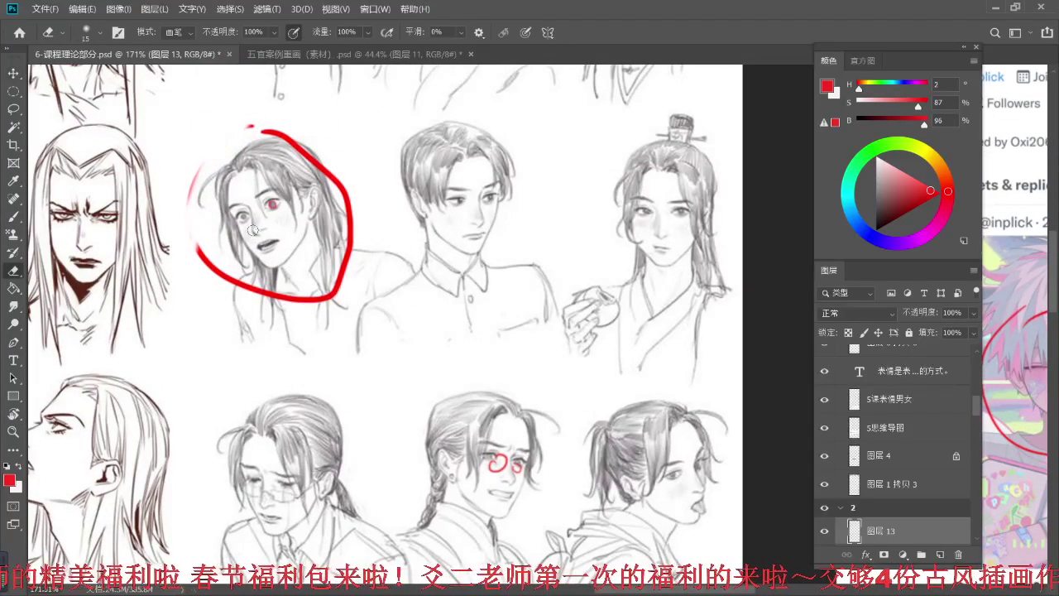
pyautogui.press(']')
pyautogui.press(']')
pyautogui.press(']')
pyautogui.press(']')
pyautogui.press(']')
pyautogui.press(']')
pyautogui.moveTo(249, 200)
pyautogui.mouseDown()
pyautogui.moveTo(200, 258)
pyautogui.moveTo(214, 237)
pyautogui.moveTo(204, 198)
pyautogui.moveTo(305, 145)
pyautogui.moveTo(280, 125)
pyautogui.moveTo(352, 292)
pyautogui.moveTo(306, 298)
pyautogui.moveTo(219, 254)
pyautogui.moveTo(327, 231)
pyautogui.moveTo(337, 328)
pyautogui.moveTo(338, 282)
pyautogui.mouseUp()
# - Circle in red the open mouths of the startled long-haired portrait and of the shouting and wide-eyed portraits in the neighbouring inked set
pyautogui.press('b')
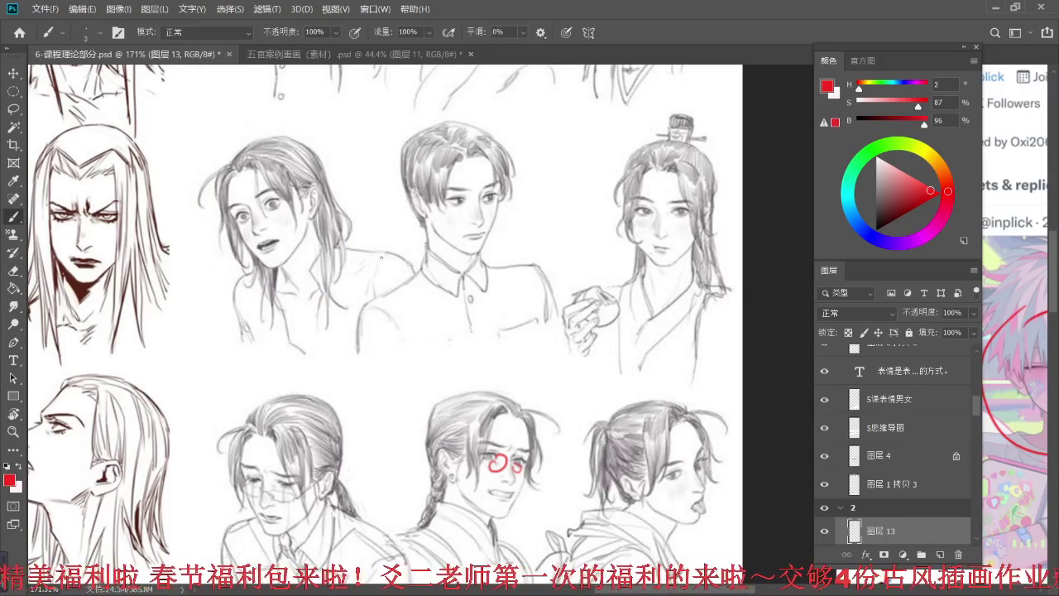
pyautogui.moveTo(406, 278); pyautogui.dragTo(365, 263)
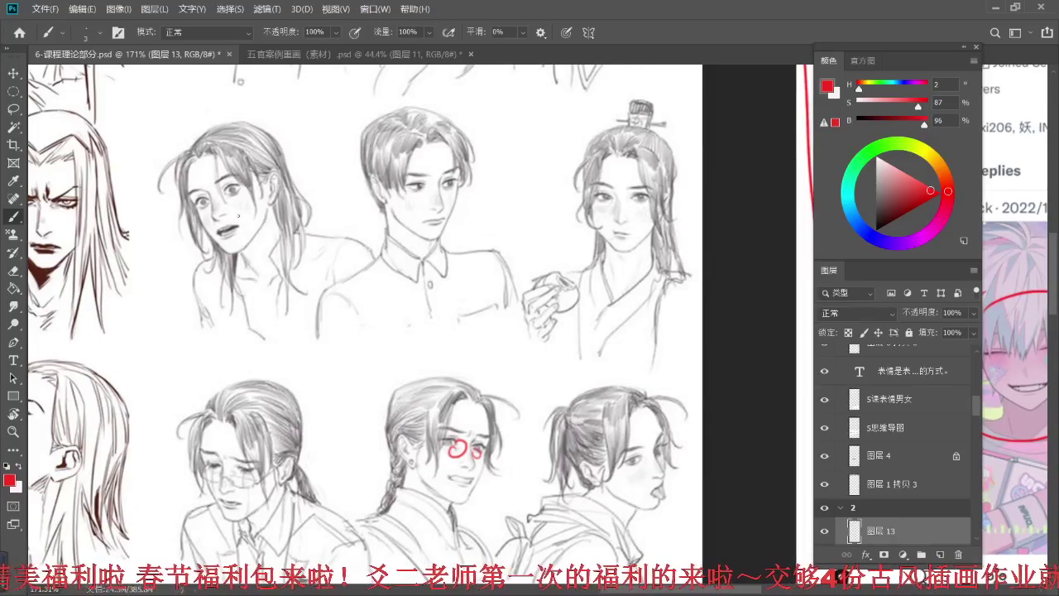
pyautogui.moveTo(222, 224)
pyautogui.mouseDown()
pyautogui.moveTo(236, 222)
pyautogui.moveTo(217, 222)
pyautogui.mouseUp()
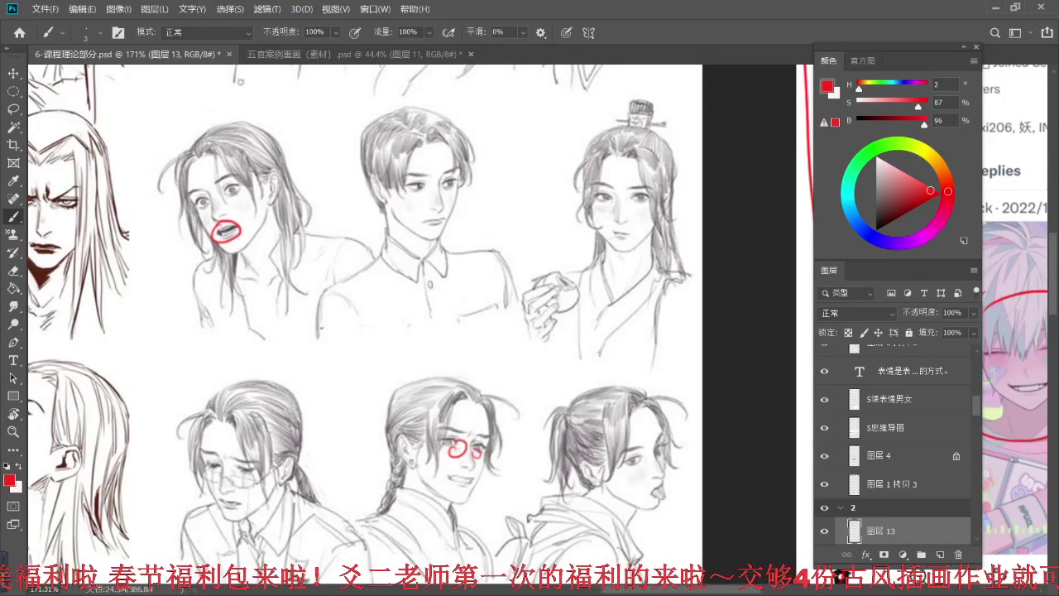
pyautogui.moveTo(170, 270); pyautogui.dragTo(428, 276)
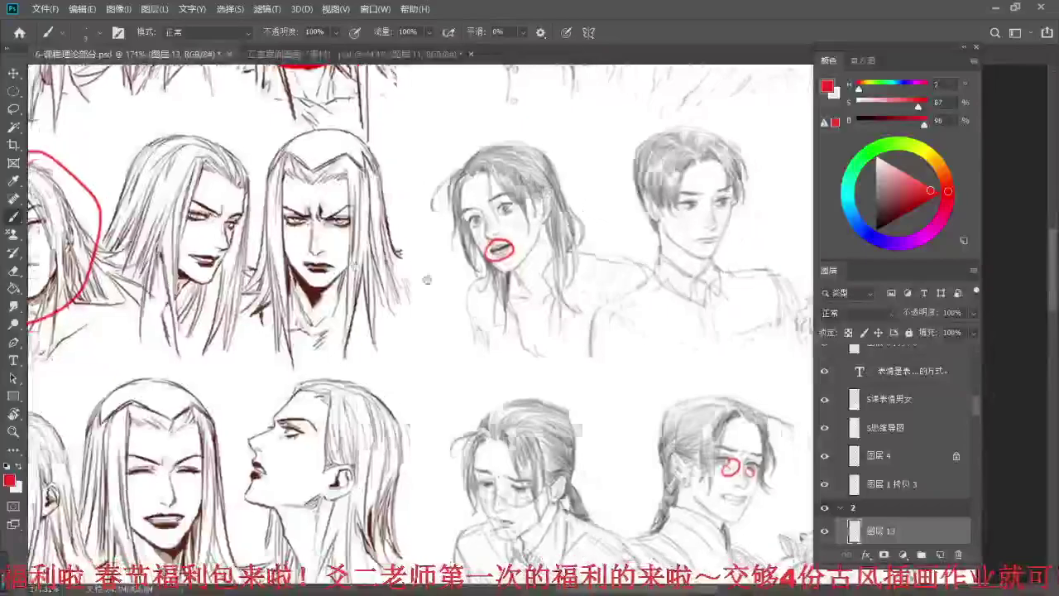
pyautogui.moveTo(347, 262); pyautogui.dragTo(463, 191)
pyautogui.moveTo(368, 223); pyautogui.dragTo(378, 319)
pyautogui.moveTo(387, 176); pyautogui.dragTo(372, 273)
pyautogui.moveTo(410, 211); pyautogui.dragTo(438, 249)
pyautogui.moveTo(136, 152)
pyautogui.mouseDown()
pyautogui.moveTo(176, 178)
pyautogui.moveTo(170, 161)
pyautogui.mouseUp()
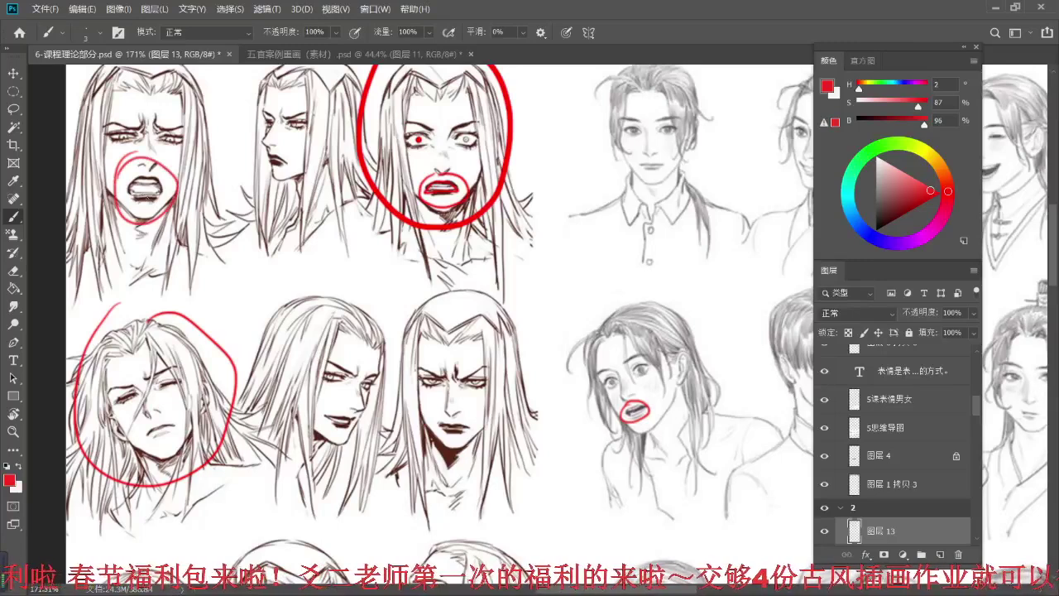
# - Handwrite 头骨 in red above the startled long-haired portrait in the 内敛性格 sketches
pyautogui.moveTo(539, 319); pyautogui.dragTo(156, 207)
pyautogui.moveTo(470, 281); pyautogui.dragTo(430, 234)
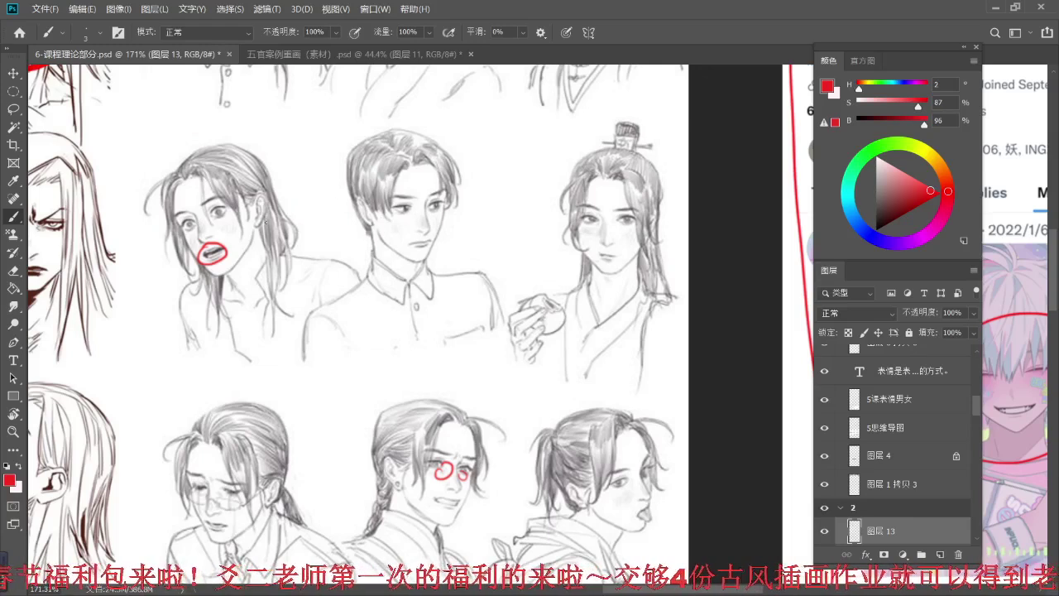
pyautogui.scroll(2, 265, 221)
pyautogui.moveTo(250, 106)
pyautogui.mouseDown()
pyautogui.moveTo(268, 106)
pyautogui.moveTo(263, 129)
pyautogui.moveTo(299, 139)
pyautogui.mouseUp()
pyautogui.hotkey('ctrl', 'z')
pyautogui.moveTo(308, 97)
pyautogui.mouseDown()
pyautogui.moveTo(328, 122)
pyautogui.moveTo(325, 159)
pyautogui.mouseUp()
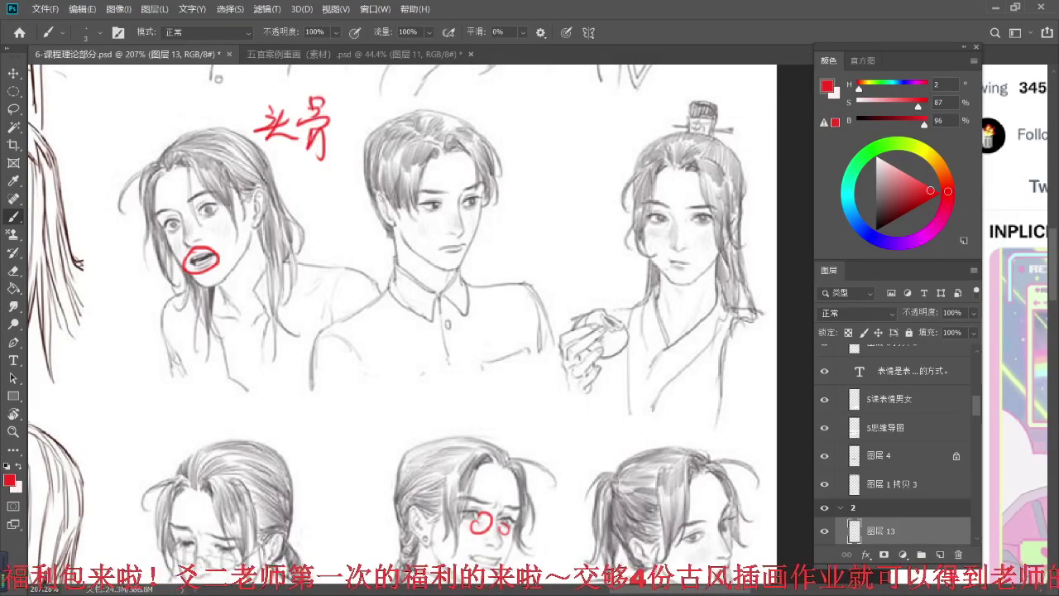
# - Outline the startled portrait's lower jaw in red and sketch a small skull with a hatched cranium between the two portrait rows
pyautogui.moveTo(177, 258)
pyautogui.mouseDown()
pyautogui.moveTo(240, 238)
pyautogui.moveTo(217, 273)
pyautogui.moveTo(253, 241)
pyautogui.mouseUp()
pyautogui.moveTo(348, 364)
pyautogui.mouseDown()
pyautogui.moveTo(320, 297)
pyautogui.moveTo(304, 350)
pyautogui.moveTo(380, 343)
pyautogui.mouseUp()
pyautogui.moveTo(307, 305)
pyautogui.mouseDown()
pyautogui.moveTo(372, 303)
pyautogui.moveTo(387, 320)
pyautogui.moveTo(387, 346)
pyautogui.mouseUp()
pyautogui.moveTo(305, 343)
pyautogui.mouseDown()
pyautogui.moveTo(300, 356)
pyautogui.moveTo(364, 350)
pyautogui.moveTo(313, 391)
pyautogui.moveTo(338, 388)
pyautogui.mouseUp()
pyautogui.moveTo(364, 351)
pyautogui.mouseDown()
pyautogui.moveTo(343, 388)
pyautogui.moveTo(381, 339)
pyautogui.moveTo(358, 373)
pyautogui.mouseUp()
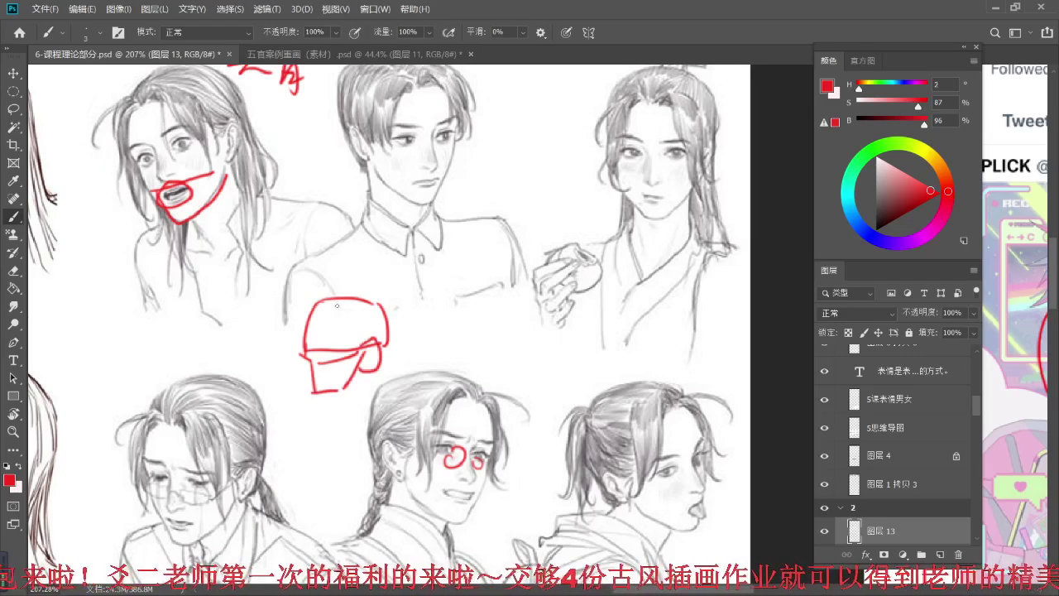
pyautogui.moveTo(334, 311)
pyautogui.mouseDown()
pyautogui.moveTo(308, 332)
pyautogui.moveTo(336, 307)
pyautogui.moveTo(314, 341)
pyautogui.moveTo(341, 303)
pyautogui.moveTo(356, 341)
pyautogui.moveTo(372, 306)
pyautogui.moveTo(380, 343)
pyautogui.moveTo(386, 315)
pyautogui.moveTo(389, 334)
pyautogui.mouseUp()
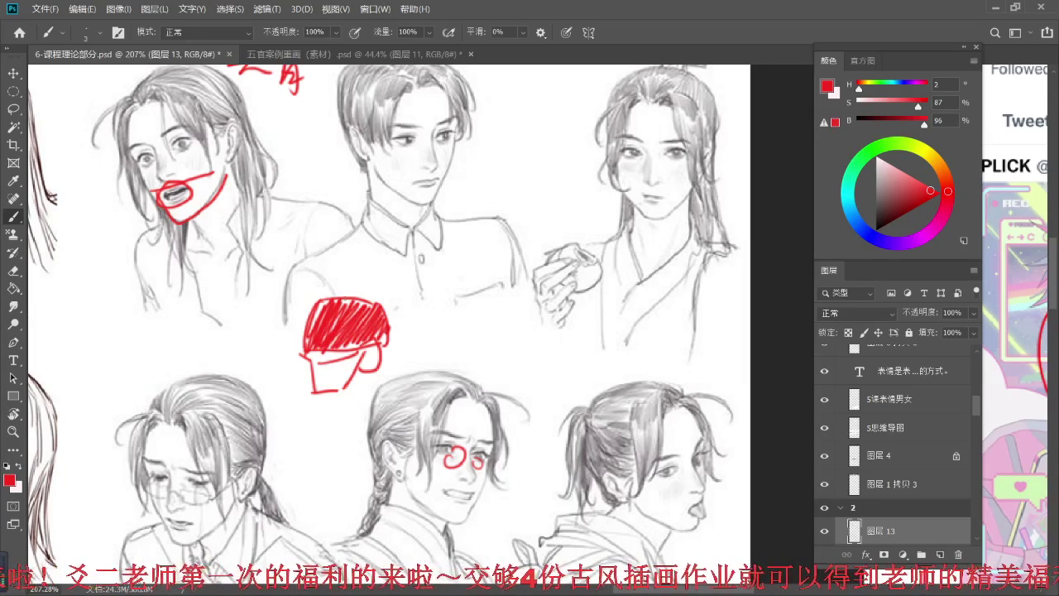
# - Draw a red arrow pointing at the small skull's jaw and add short lines for its teeth
pyautogui.moveTo(261, 377); pyautogui.dragTo(303, 371)
pyautogui.moveTo(288, 367); pyautogui.dragTo(291, 387)
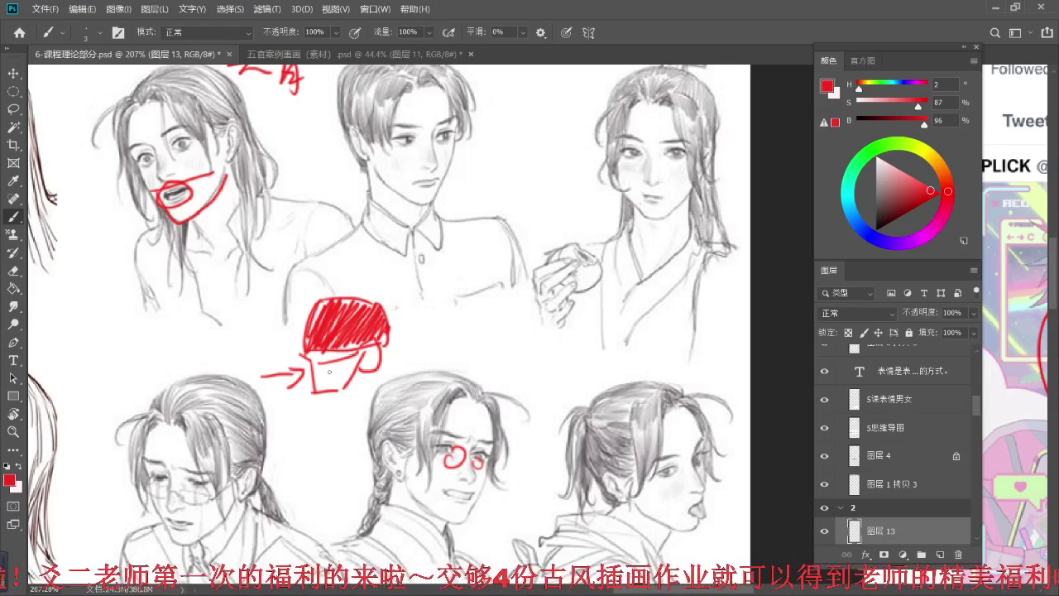
pyautogui.moveTo(353, 354)
pyautogui.mouseDown()
pyautogui.moveTo(343, 376)
pyautogui.moveTo(332, 360)
pyautogui.moveTo(331, 377)
pyautogui.moveTo(331, 366)
pyautogui.mouseUp()
pyautogui.moveTo(319, 360); pyautogui.dragTo(322, 379)
pyautogui.moveTo(329, 362); pyautogui.dragTo(329, 379)
# - Change the brush colour to cyan with hue 193 and fill in the small skull's lower jaw
pyautogui.scroll(3, 411, 320)
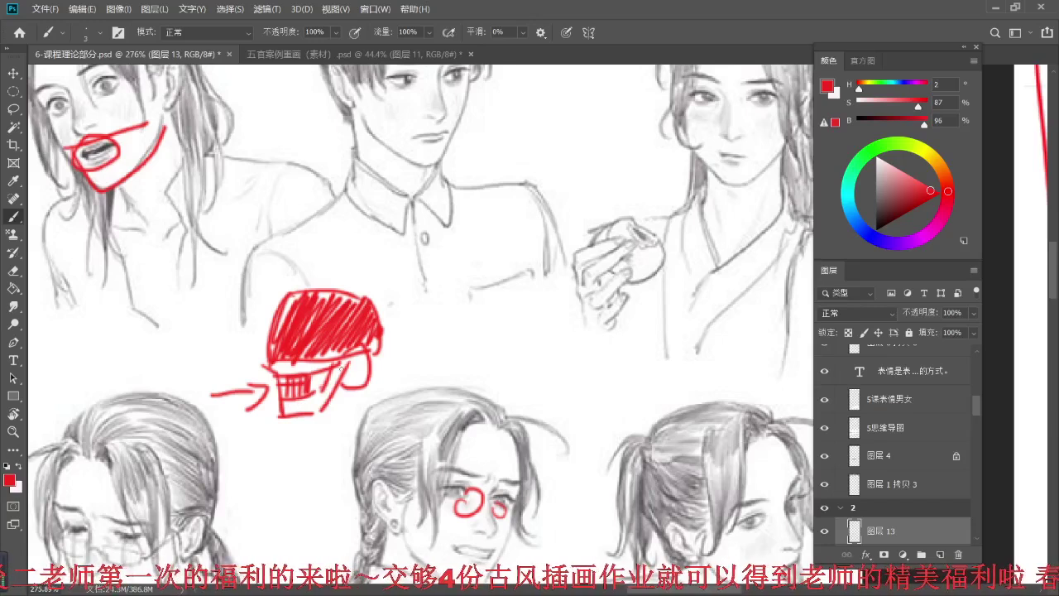
pyautogui.click(849, 203)
pyautogui.moveTo(281, 405)
pyautogui.mouseDown()
pyautogui.moveTo(317, 406)
pyautogui.moveTo(340, 365)
pyautogui.mouseUp()
pyautogui.moveTo(320, 404)
pyautogui.mouseDown()
pyautogui.moveTo(337, 365)
pyautogui.moveTo(322, 402)
pyautogui.mouseUp()
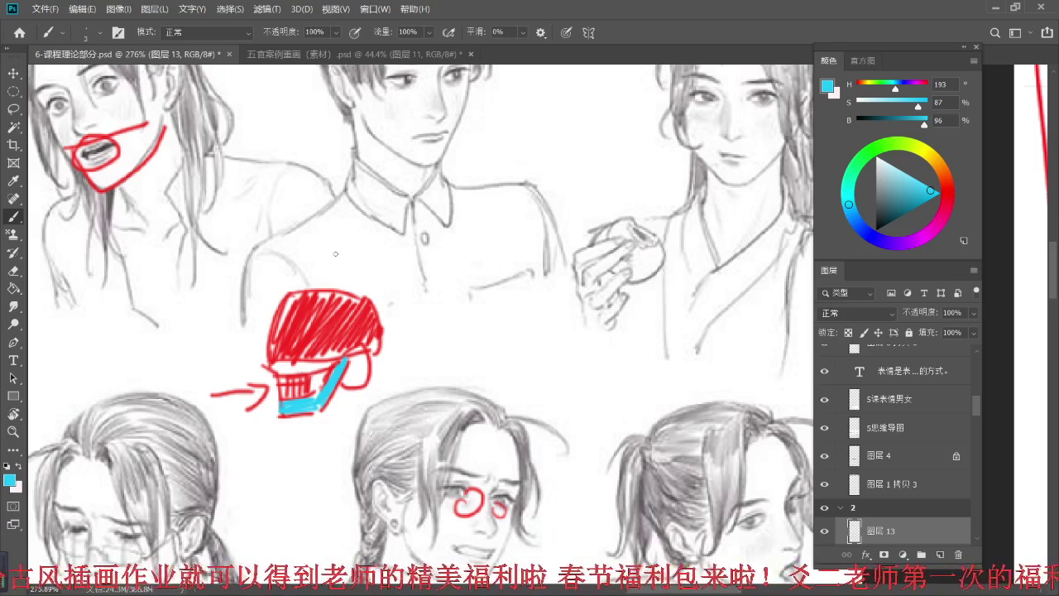
# - Return to the mind map, make layer 图层 14 active, and circle the word 嘴角 in cyan
pyautogui.scroll(-1, 335, 253)
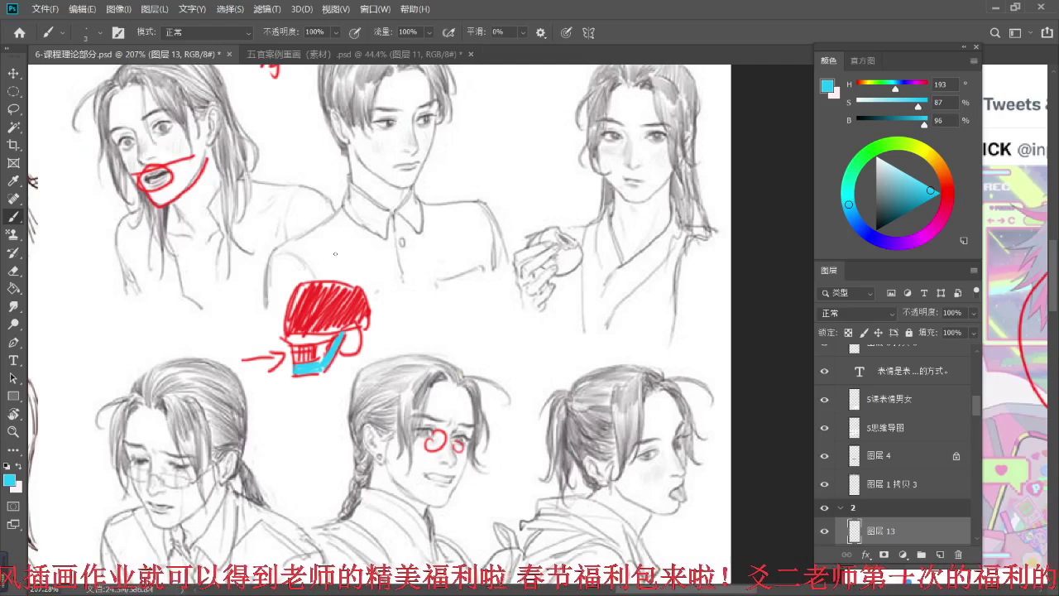
pyautogui.scroll(-2, 339, 243)
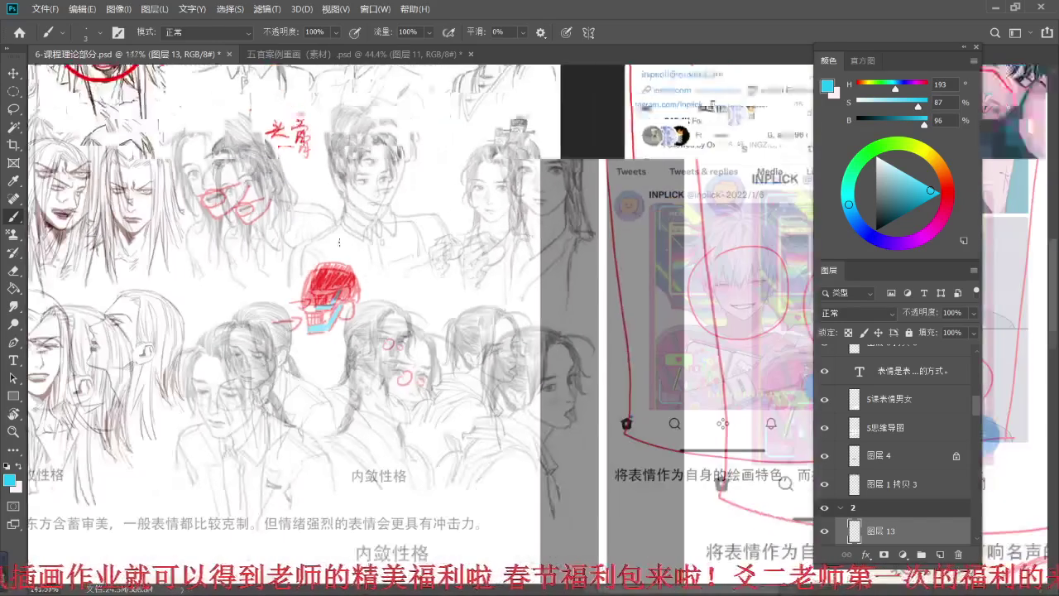
pyautogui.moveTo(554, 333); pyautogui.dragTo(278, 266)
pyautogui.scroll(-5, 689, 374)
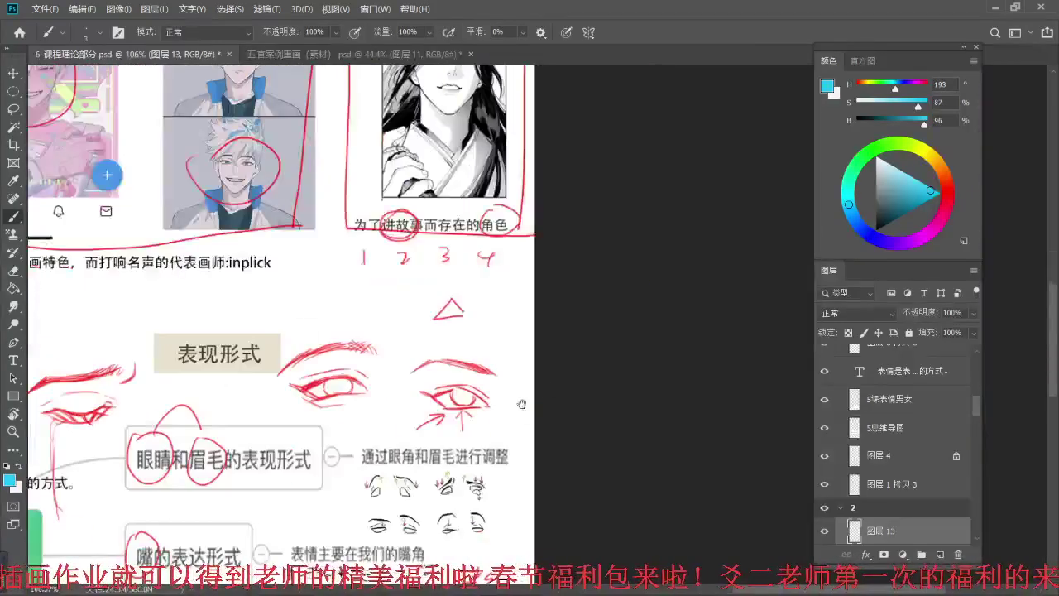
pyautogui.scroll(2, 459, 337)
pyautogui.moveTo(462, 332); pyautogui.dragTo(455, 338)
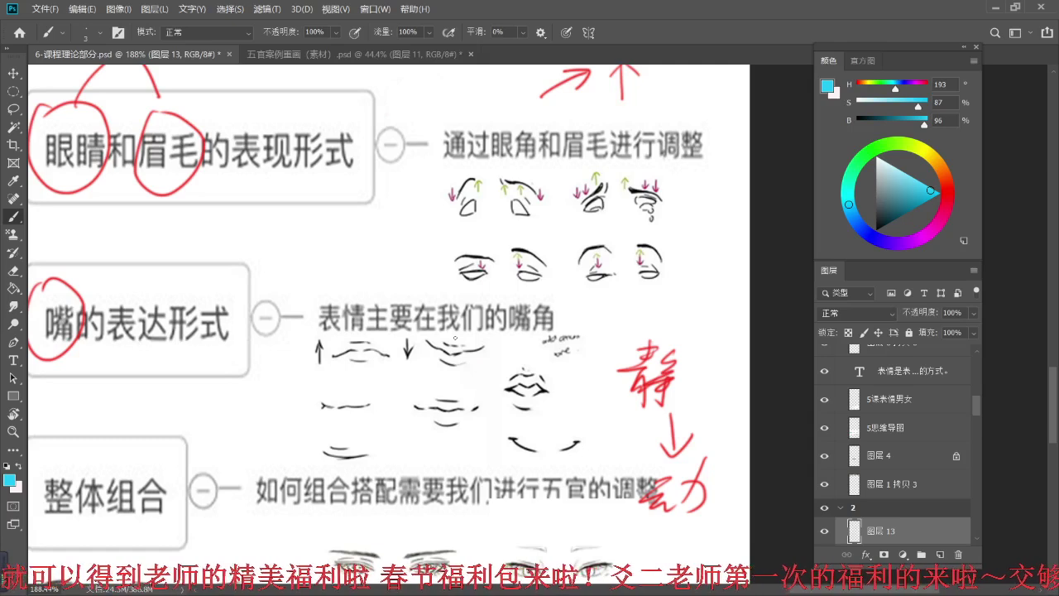
pyautogui.moveTo(363, 337); pyautogui.dragTo(330, 314)
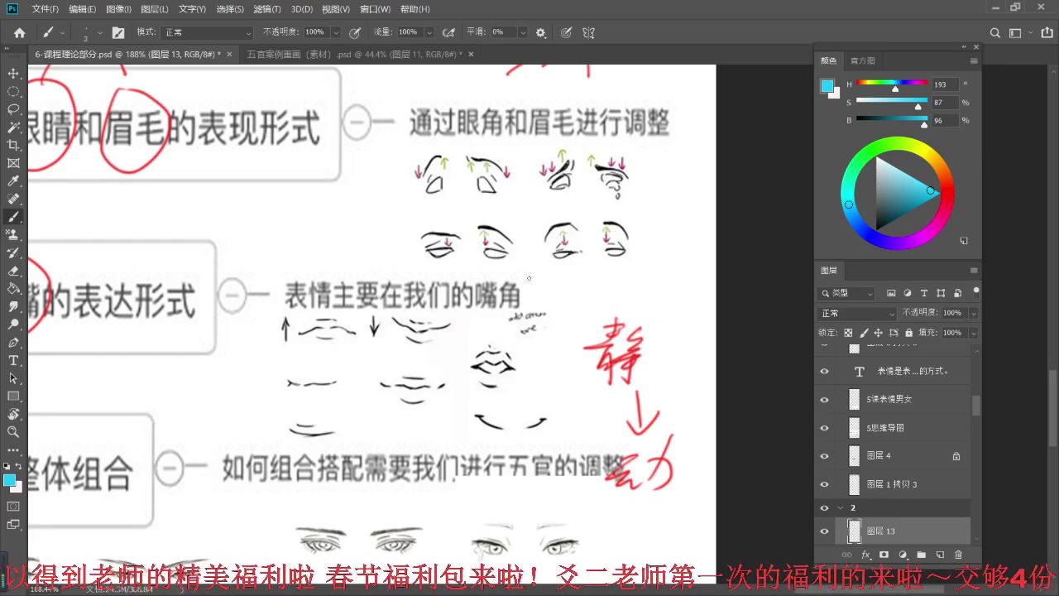
pyautogui.press('v')
pyautogui.click(610, 360)
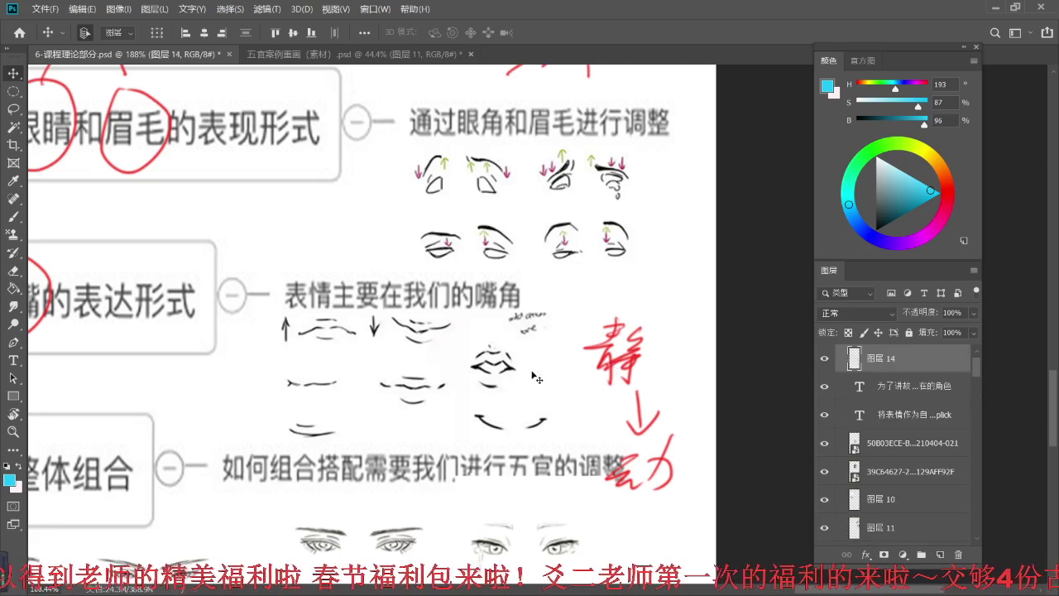
pyautogui.press('b')
pyautogui.moveTo(486, 269)
pyautogui.mouseDown()
pyautogui.moveTo(481, 320)
pyautogui.moveTo(497, 266)
pyautogui.mouseUp()
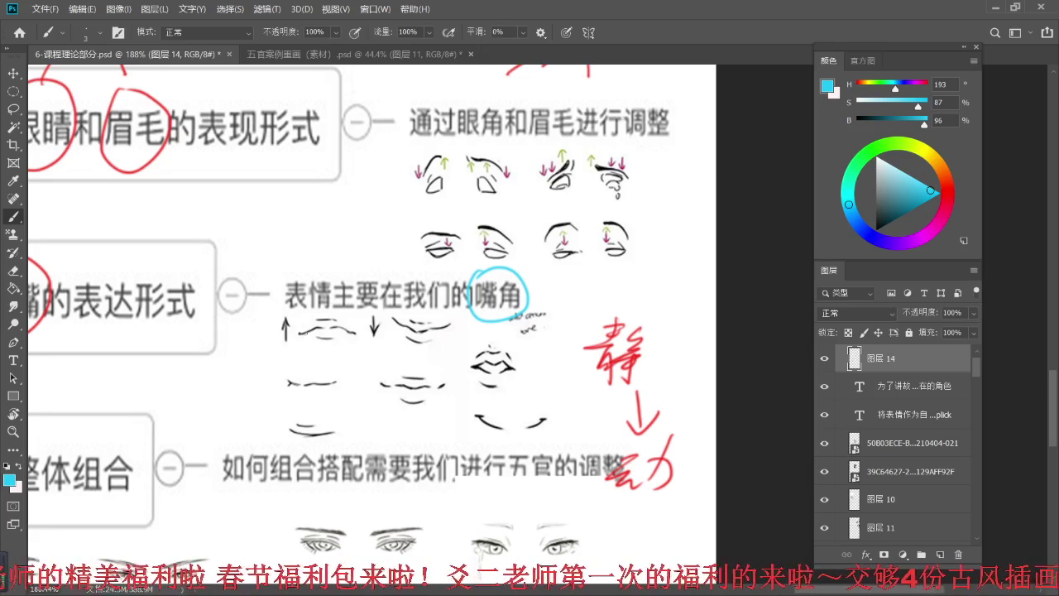
# - Mark the corners of the first two mouth diagrams with short cyan strokes and draw a cyan arrow pointing at 嘴角
pyautogui.moveTo(304, 330); pyautogui.dragTo(291, 339)
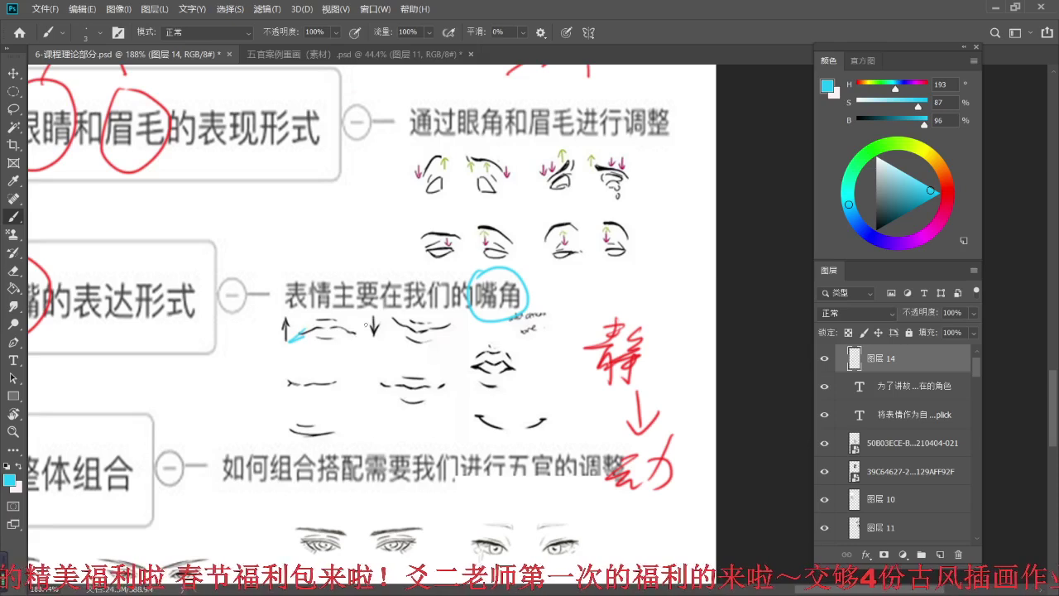
pyautogui.moveTo(406, 331)
pyautogui.mouseDown()
pyautogui.moveTo(389, 314)
pyautogui.moveTo(401, 313)
pyautogui.mouseUp()
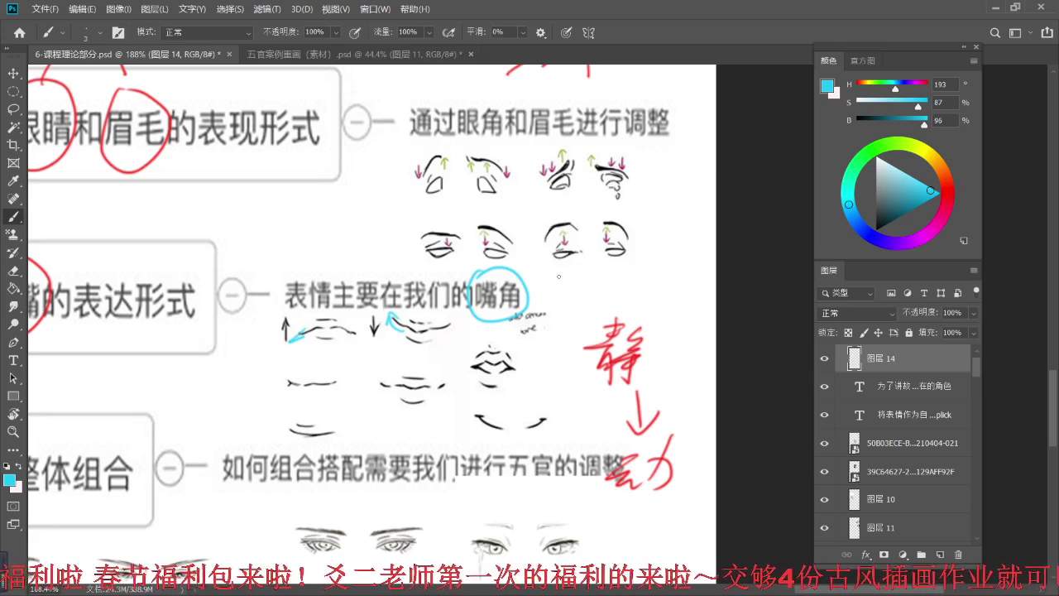
pyautogui.moveTo(579, 286); pyautogui.dragTo(550, 292)
pyautogui.moveTo(556, 282)
pyautogui.mouseDown()
pyautogui.moveTo(542, 295)
pyautogui.moveTo(558, 301)
pyautogui.mouseUp()
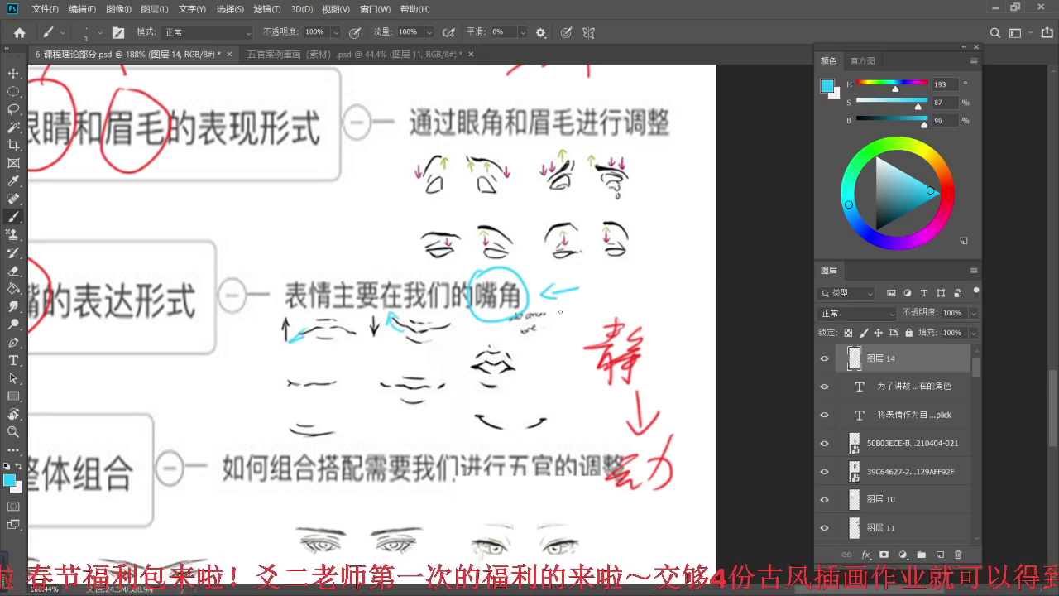
# - Enclose all the ancient-style male and female expression examples under 整体组合 in one large cyan loop
pyautogui.scroll(-2, 557, 284)
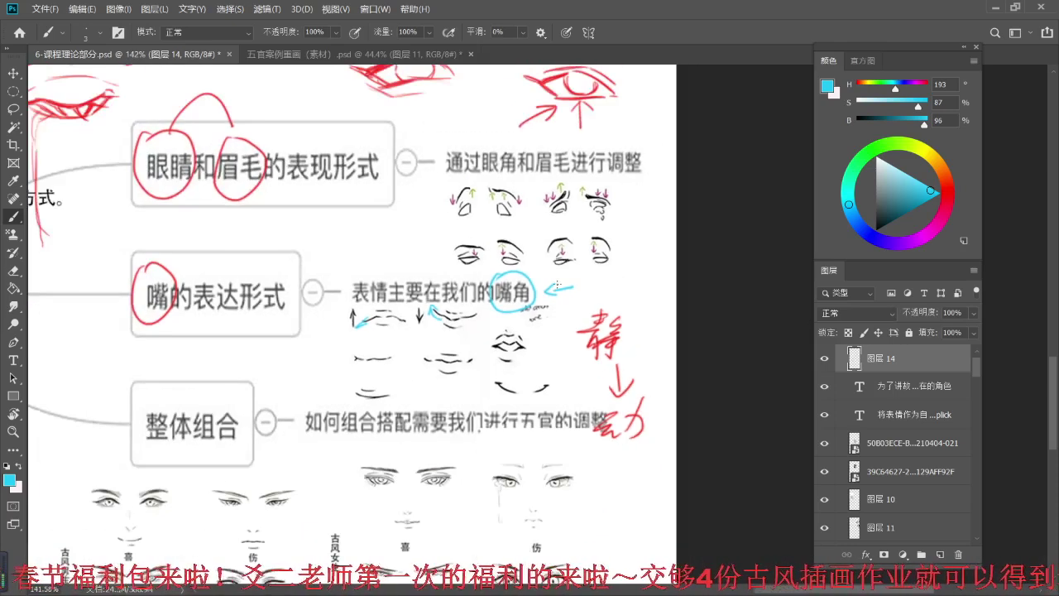
pyautogui.scroll(-1, 557, 285)
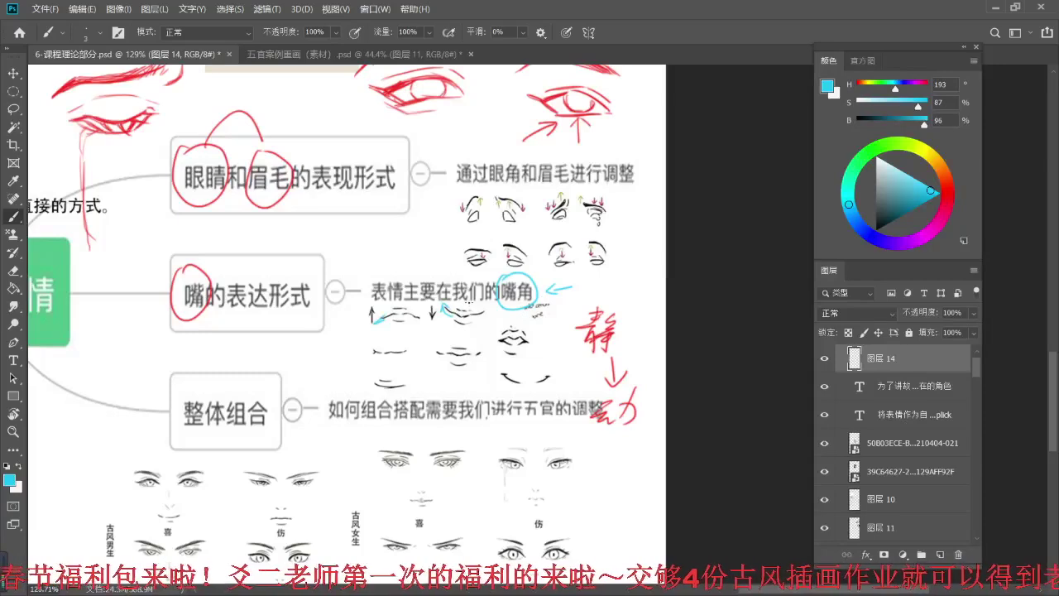
pyautogui.scroll(2, 388, 392)
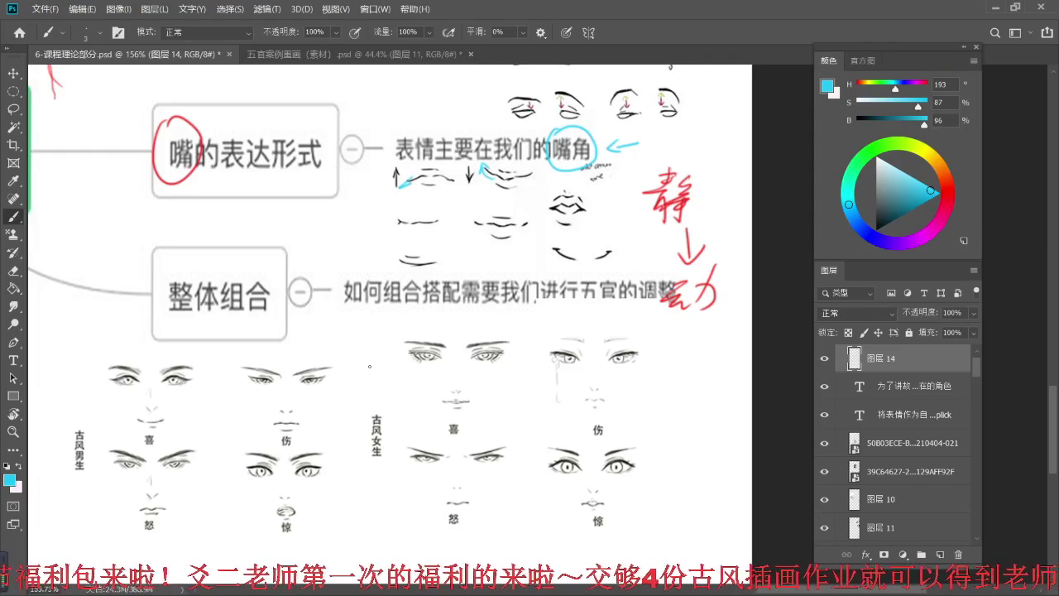
pyautogui.moveTo(130, 330)
pyautogui.mouseDown()
pyautogui.moveTo(210, 527)
pyautogui.moveTo(483, 548)
pyautogui.moveTo(689, 447)
pyautogui.moveTo(693, 310)
pyautogui.moveTo(345, 292)
pyautogui.moveTo(97, 294)
pyautogui.mouseUp()
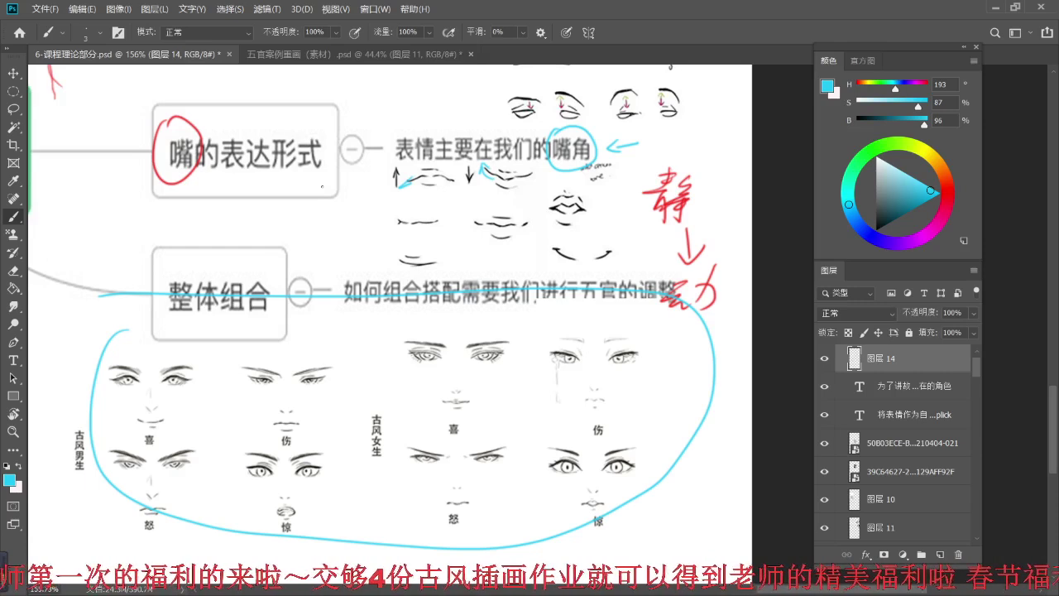
# - Leave the mind map and switch to the 五官案例重画（素材）.psd document
pyautogui.scroll(-4, 316, 186)
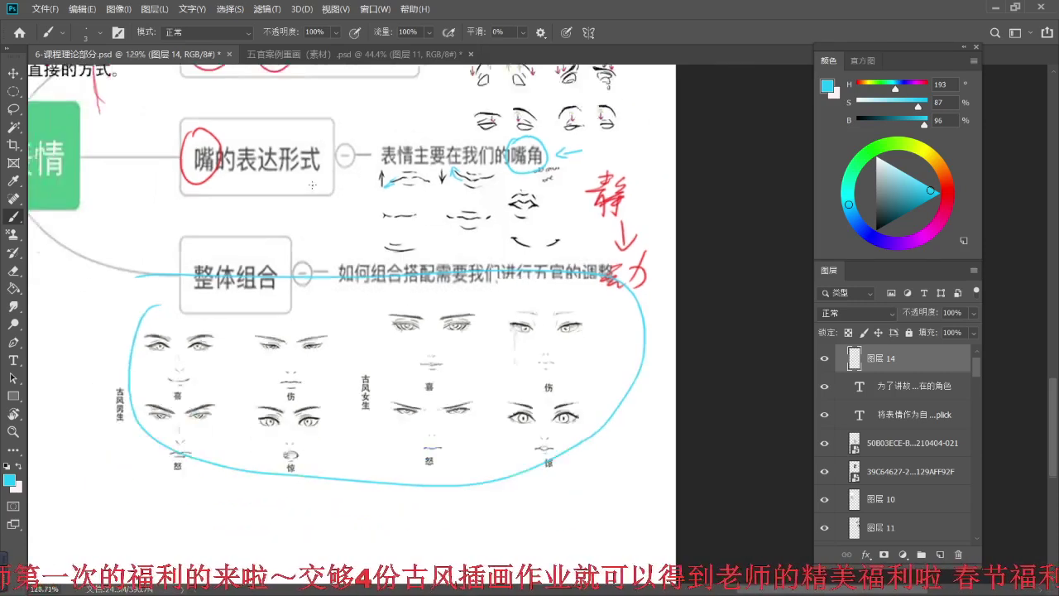
pyautogui.moveTo(370, 102)
pyautogui.mouseDown()
pyautogui.moveTo(536, 367)
pyautogui.moveTo(489, 291)
pyautogui.mouseUp()
pyautogui.scroll(-1, 535, 367)
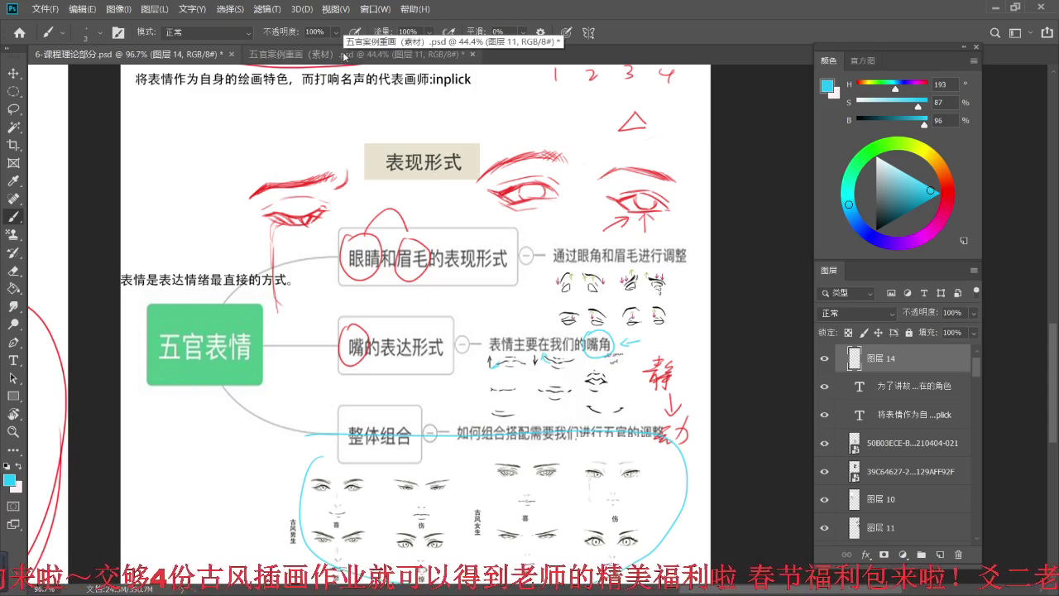
pyautogui.click(344, 57)
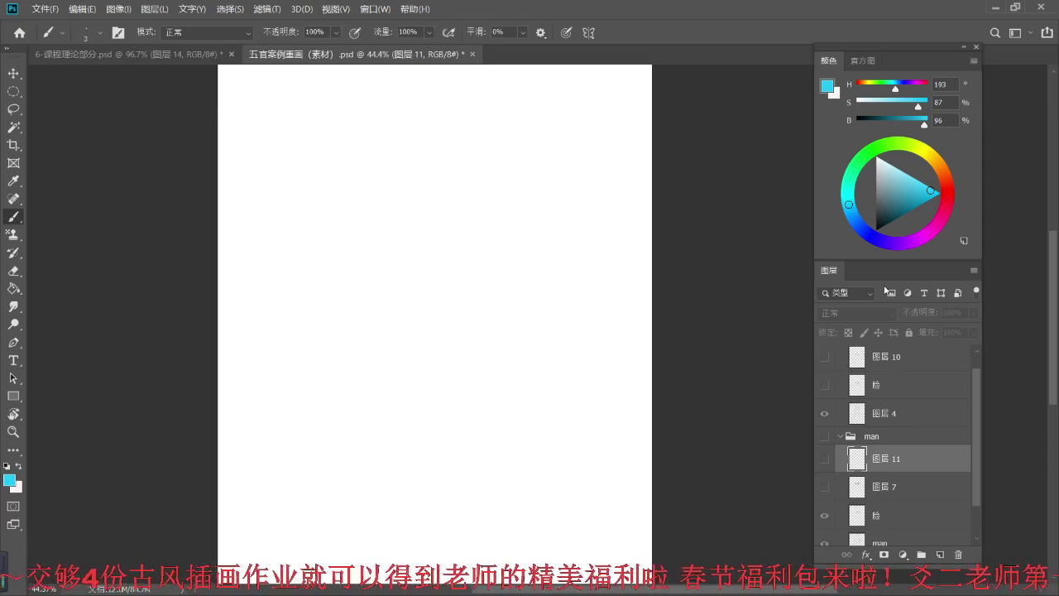
# - Make the man group visible and hide its 脸 layer so the male character's face is blank
pyautogui.moveTo(602, 292); pyautogui.dragTo(565, 310)
pyautogui.scroll(-1, 557, 317)
pyautogui.click(873, 436)
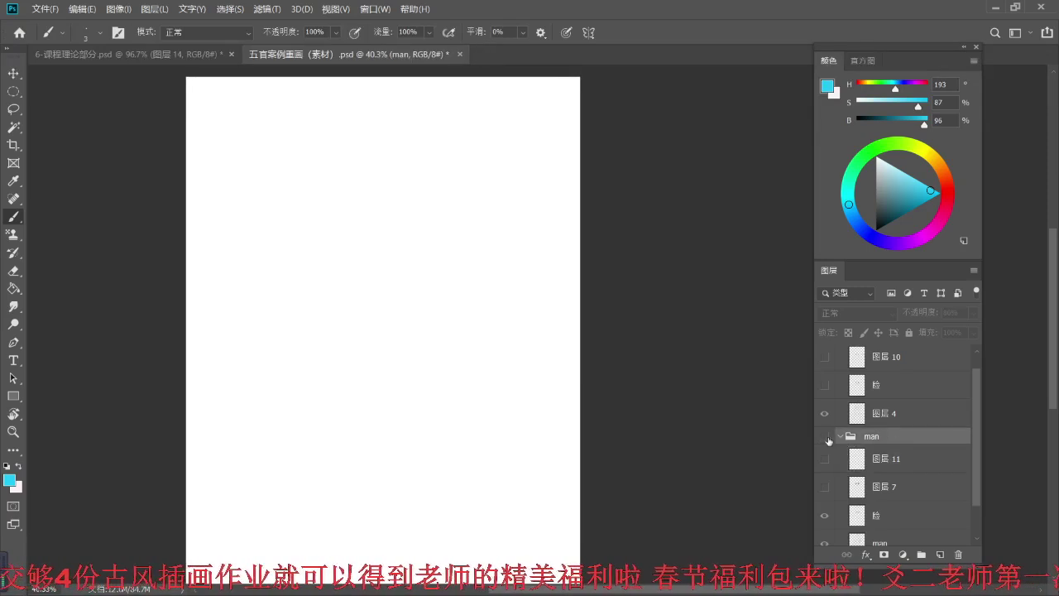
pyautogui.click(824, 436)
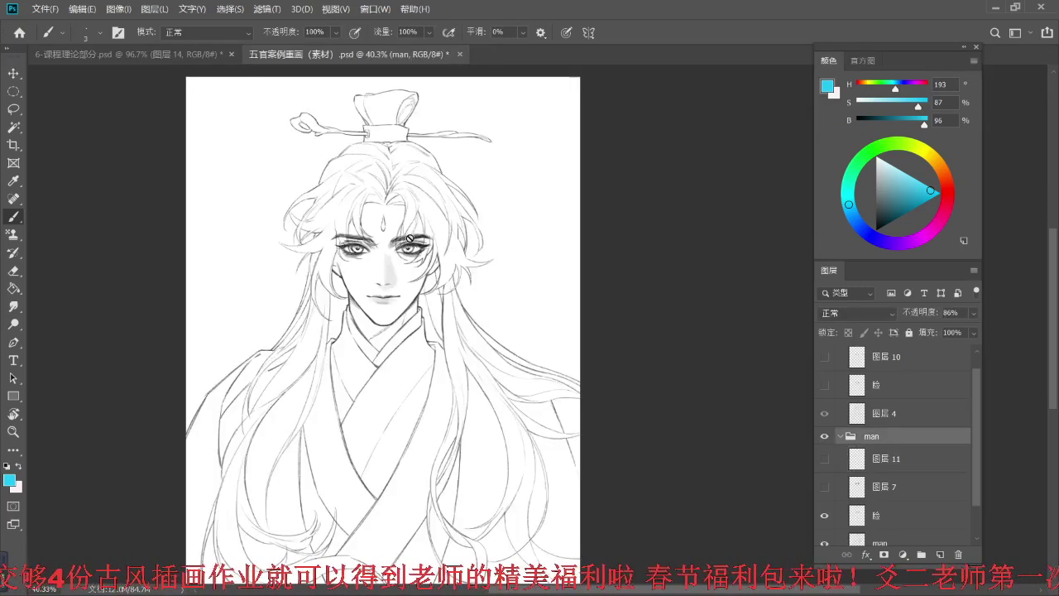
pyautogui.click(904, 519)
pyautogui.click(823, 520)
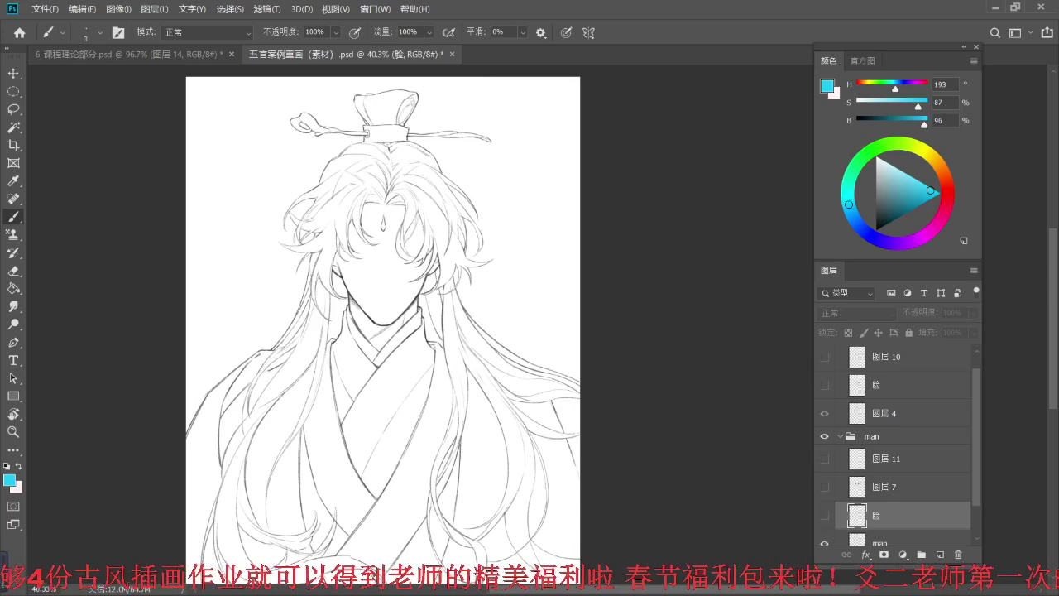
# - Briefly preview the woman group, hide it again and select the man group
pyautogui.scroll(1, 823, 415)
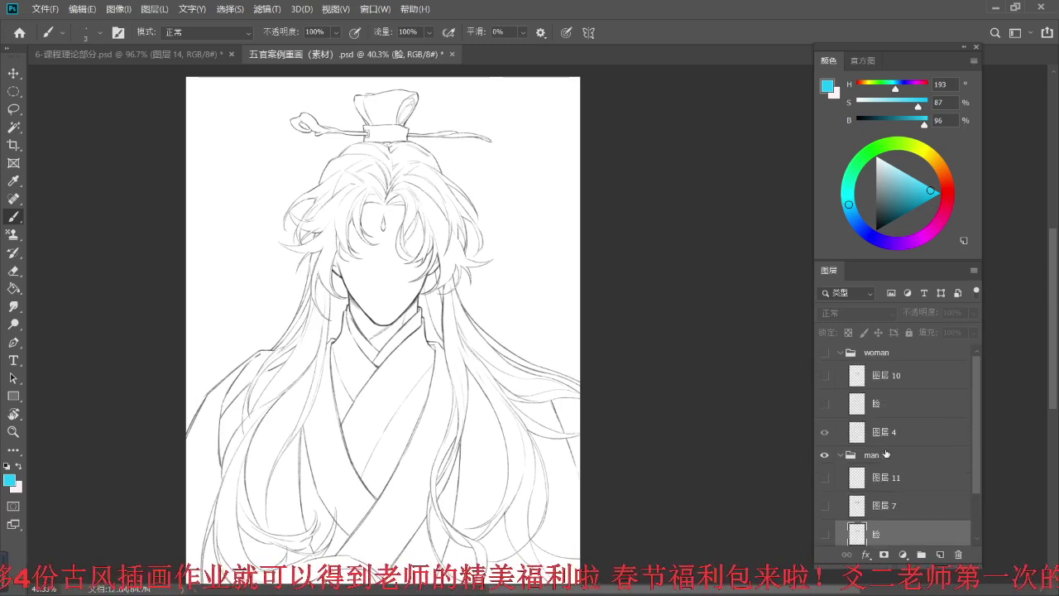
pyautogui.click(822, 354)
pyautogui.click(822, 353)
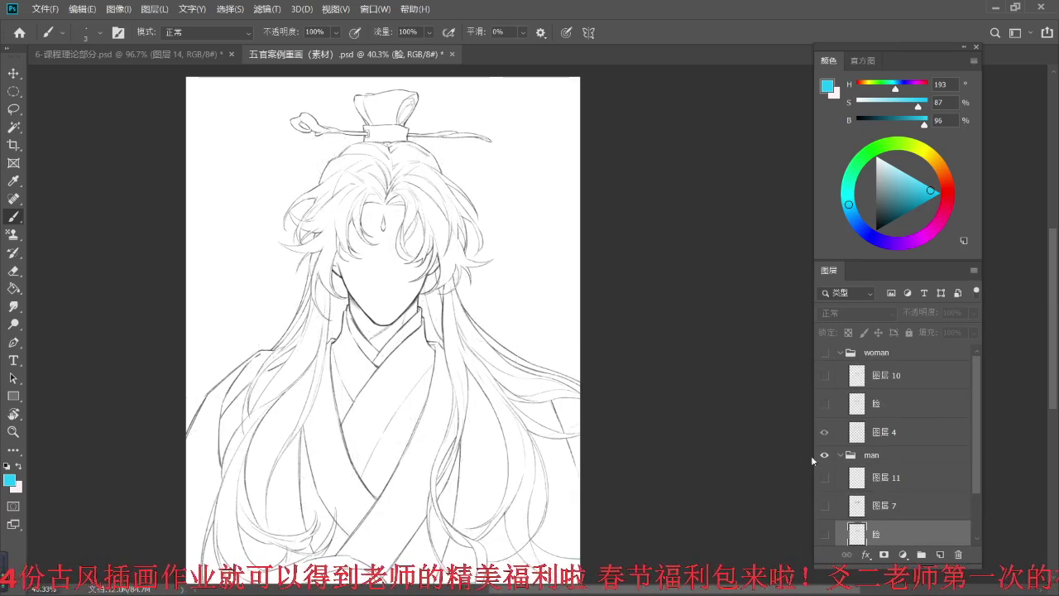
pyautogui.click(920, 462)
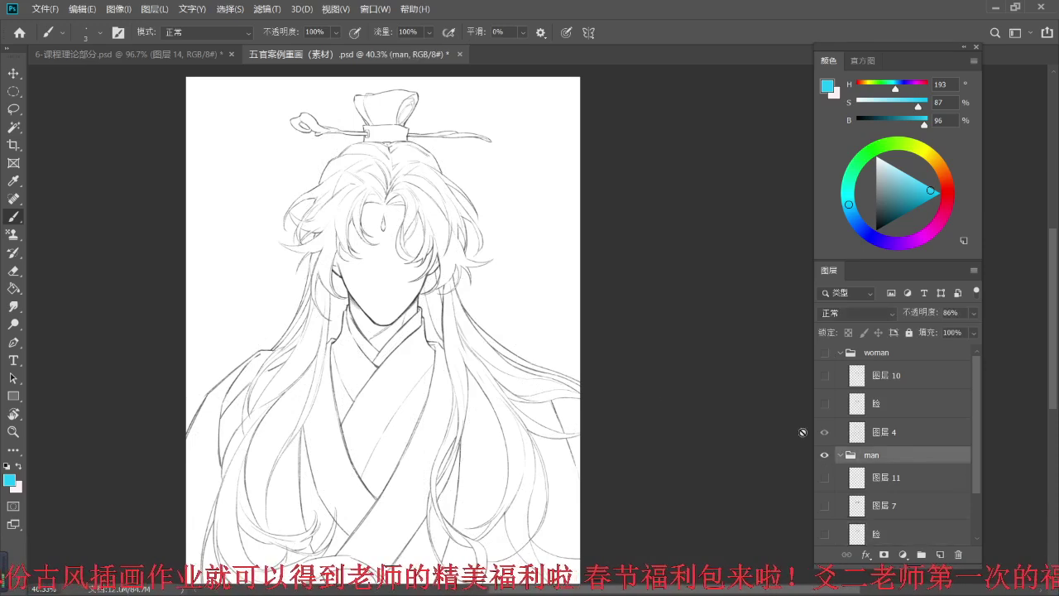
# - Preview the man group's 脸 and 图层 7 layers one after the other, hiding each again
pyautogui.scroll(1, 431, 273)
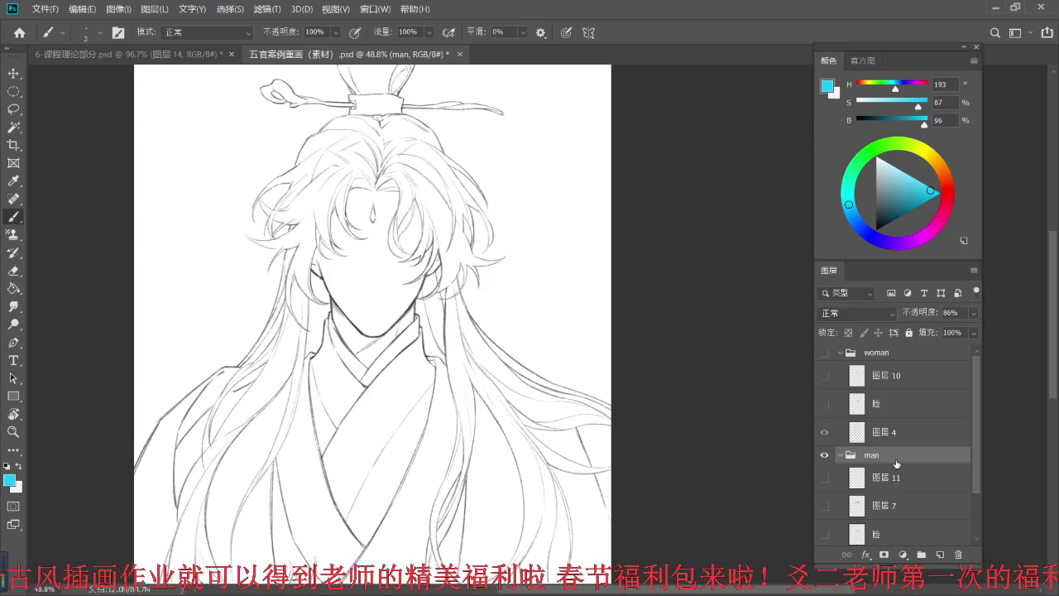
pyautogui.scroll(-1, 886, 481)
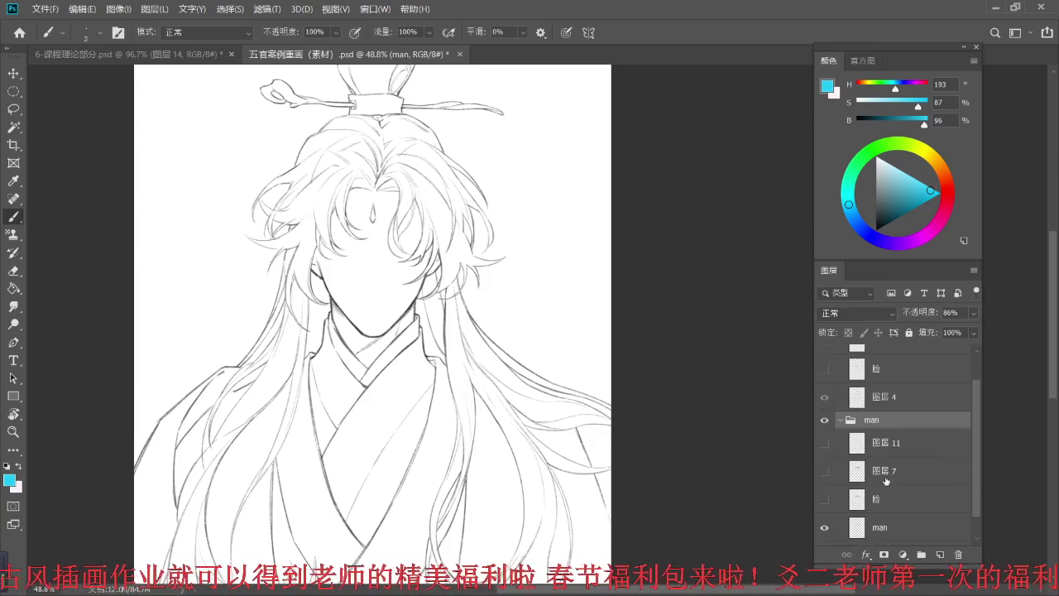
pyautogui.click(824, 503)
pyautogui.click(824, 499)
pyautogui.click(823, 470)
pyautogui.click(824, 470)
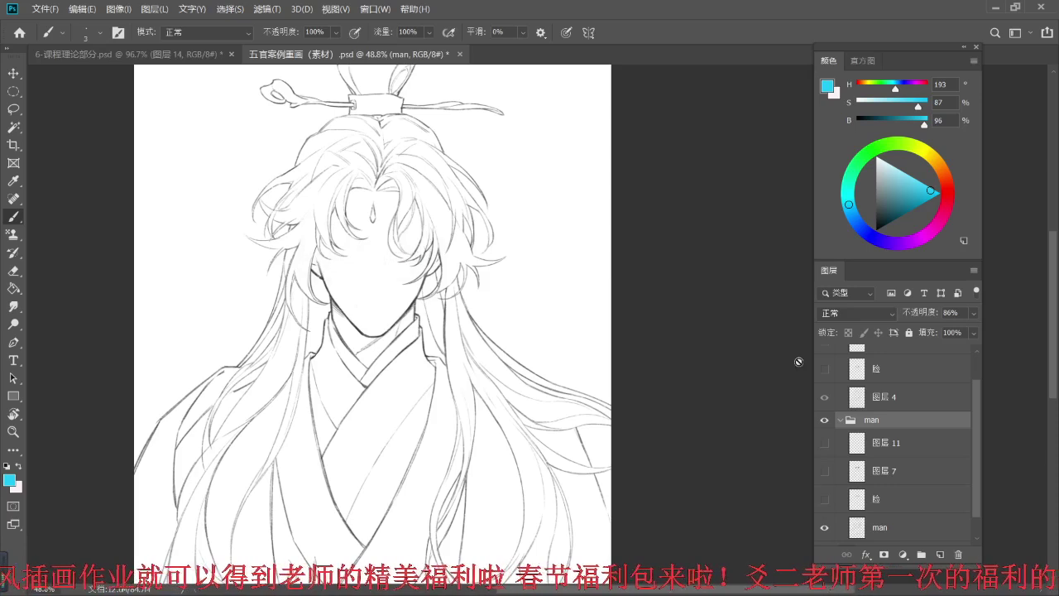
# - Hide the man group and show the woman group to display the faceless female line art
pyautogui.scroll(1, 872, 423)
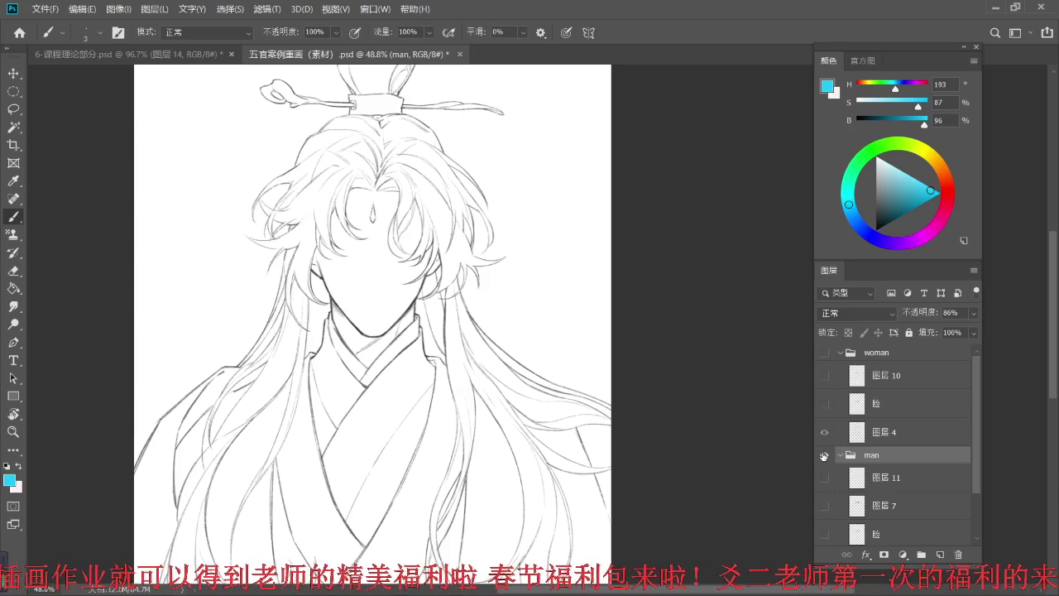
pyautogui.click(823, 454)
pyautogui.click(823, 353)
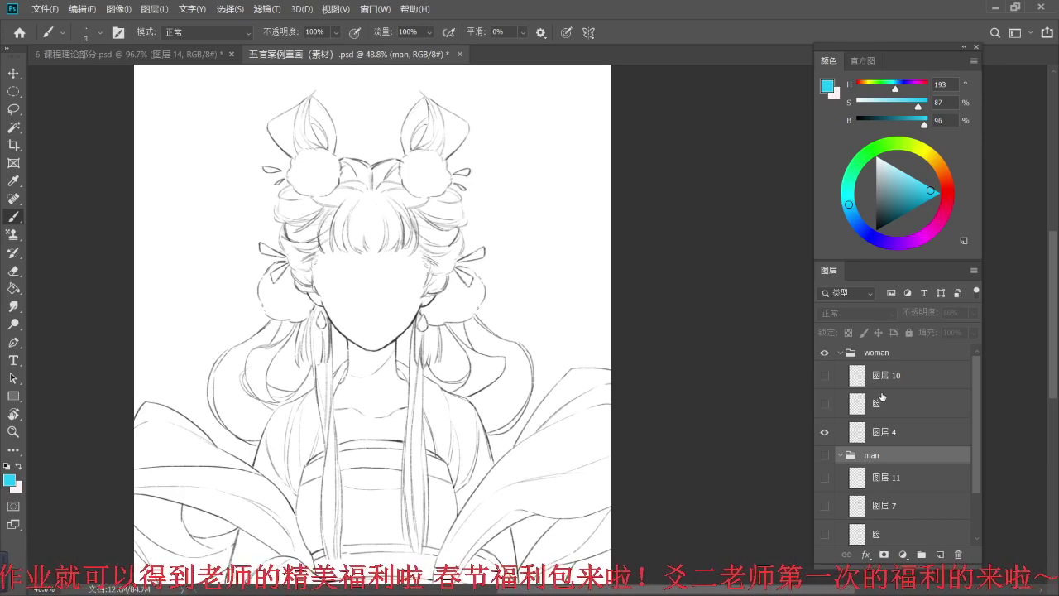
# - Switch the display from the woman group to the man group and back to compare both faceless sketches
pyautogui.click(824, 356)
pyautogui.click(823, 455)
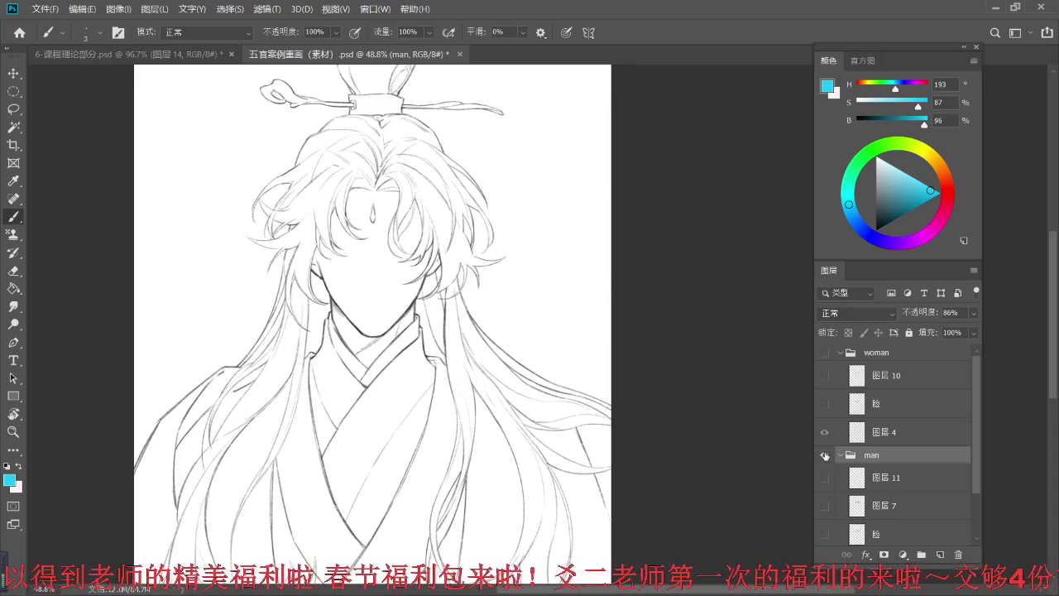
pyautogui.click(824, 455)
pyautogui.click(824, 351)
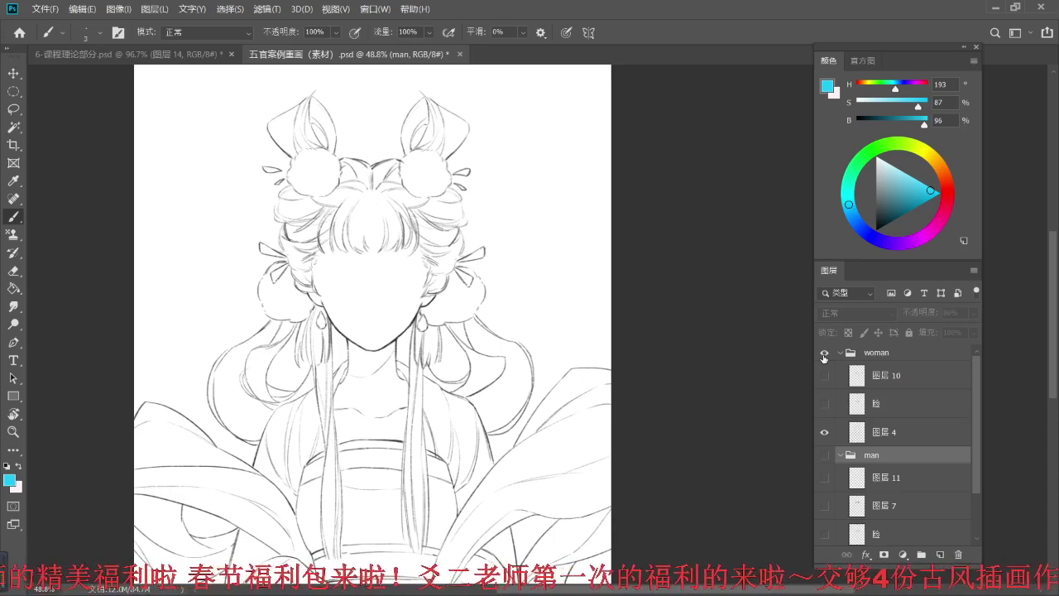
# - Preview the face drawings on layers 脸 and 图层 10 over the woman sketch, separately and together, and hide both
pyautogui.click(847, 409)
pyautogui.click(824, 404)
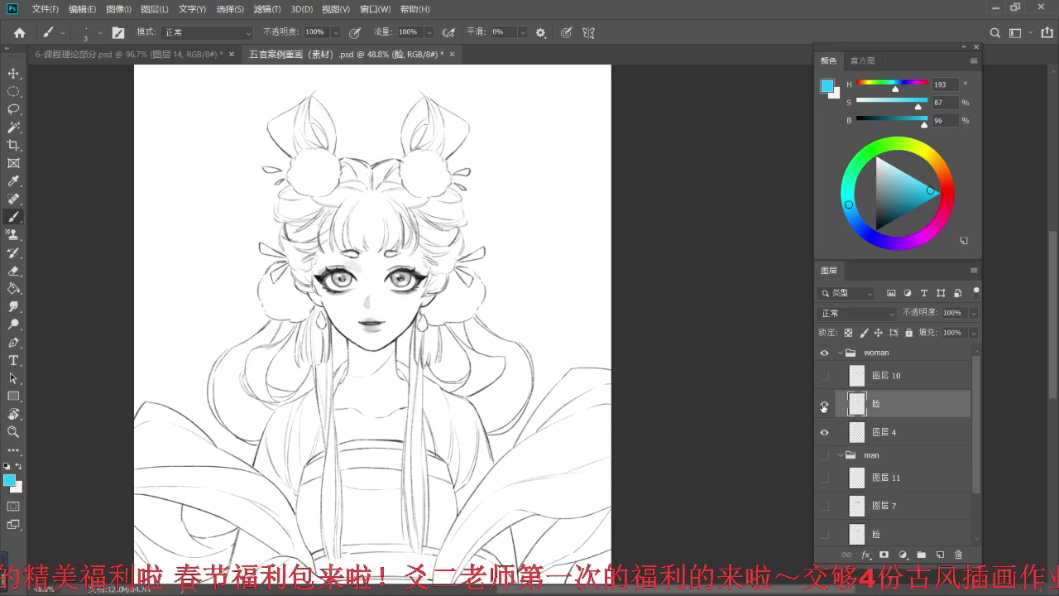
pyautogui.click(824, 405)
pyautogui.click(826, 378)
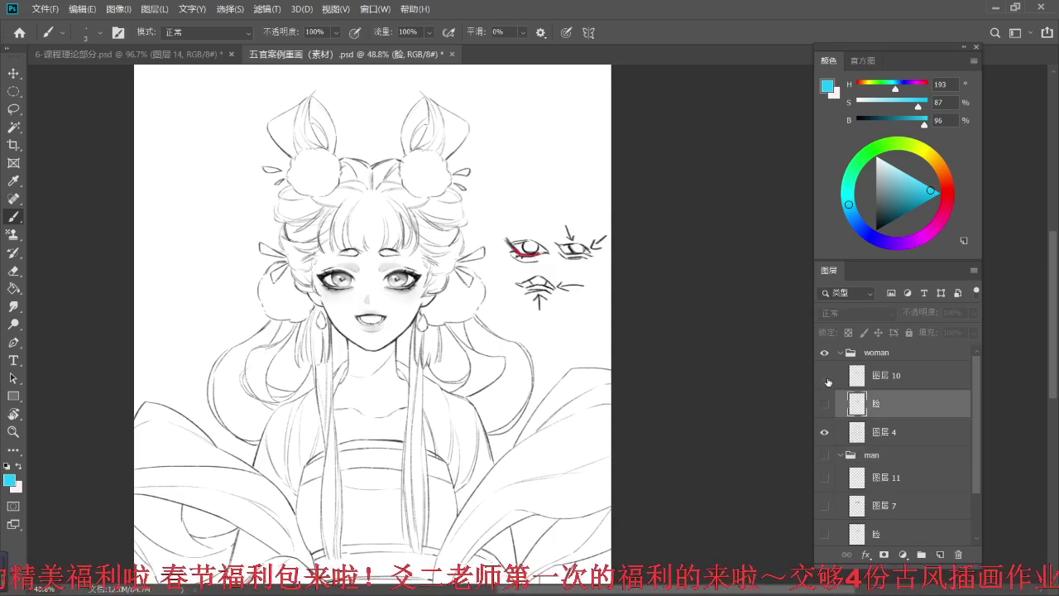
pyautogui.click(827, 379)
pyautogui.moveTo(827, 378); pyautogui.dragTo(827, 399)
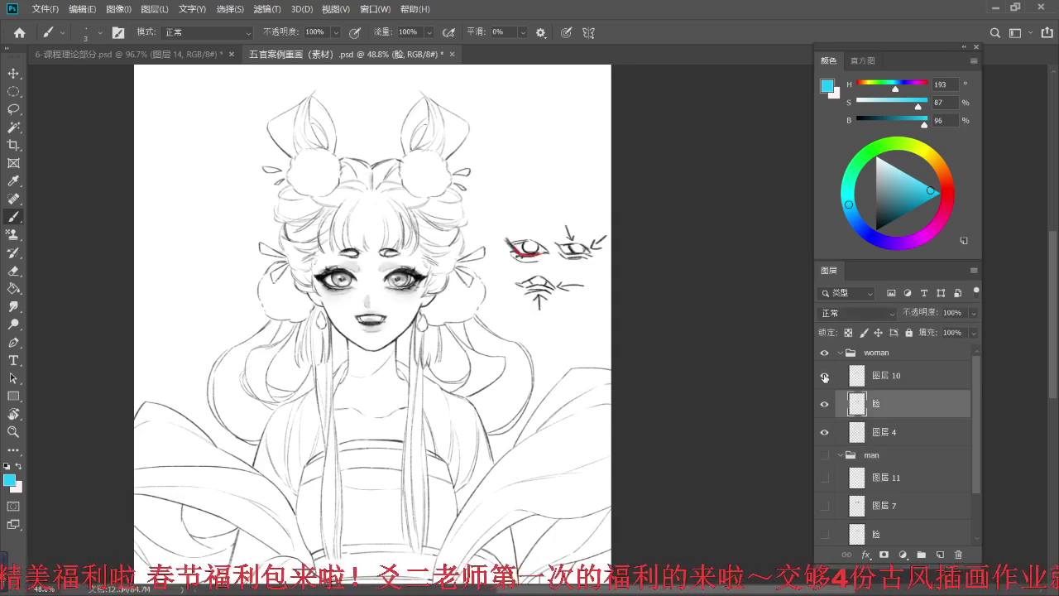
pyautogui.click(824, 376)
pyautogui.click(823, 404)
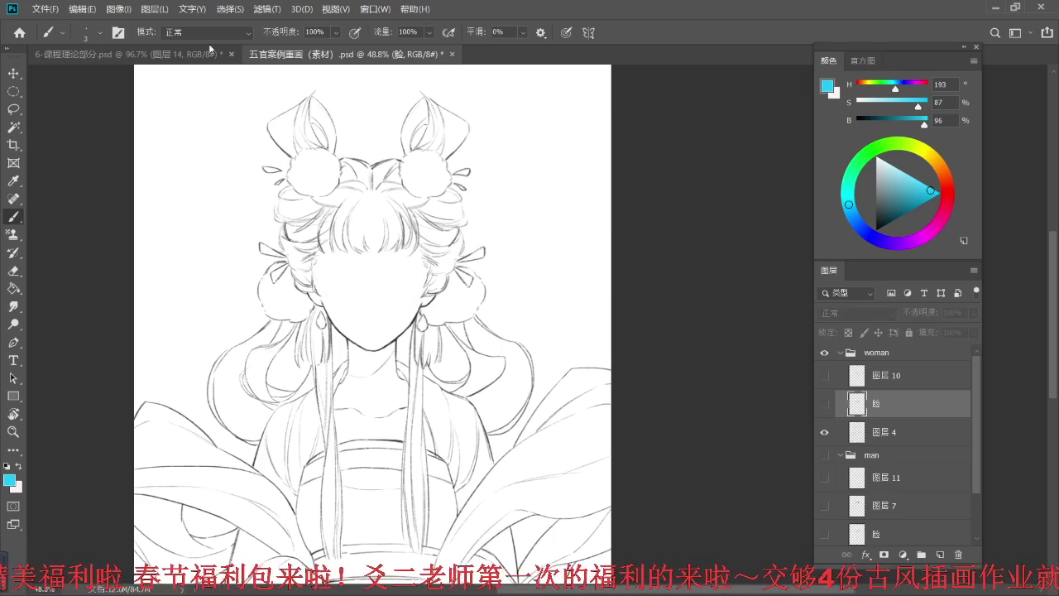
# - Look over the layer stack and preview the 脸 face drawing on the woman's head at closer range
pyautogui.scroll(-2, 906, 393)
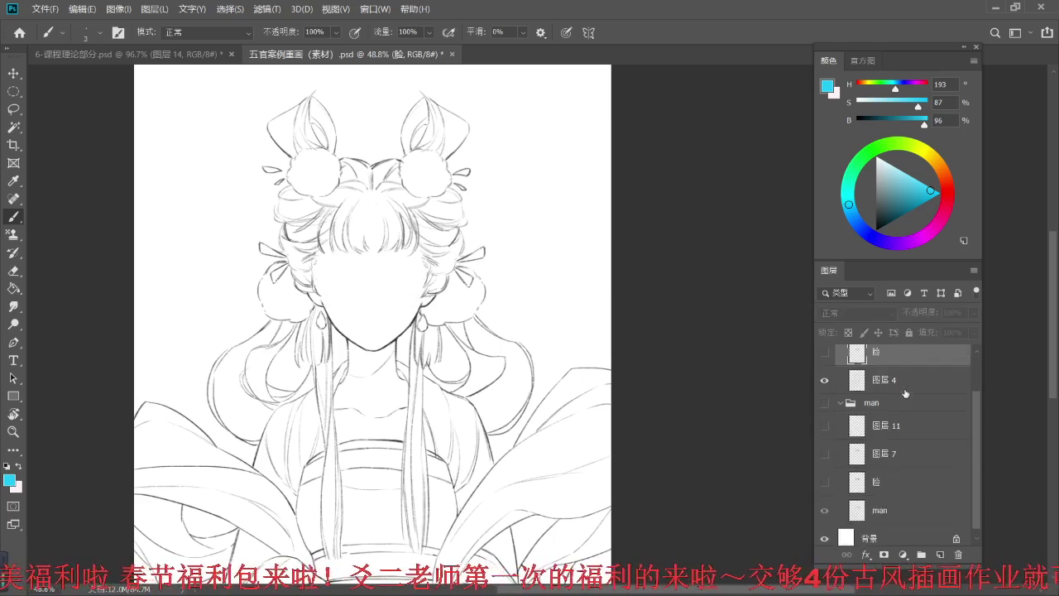
pyautogui.scroll(2, 906, 393)
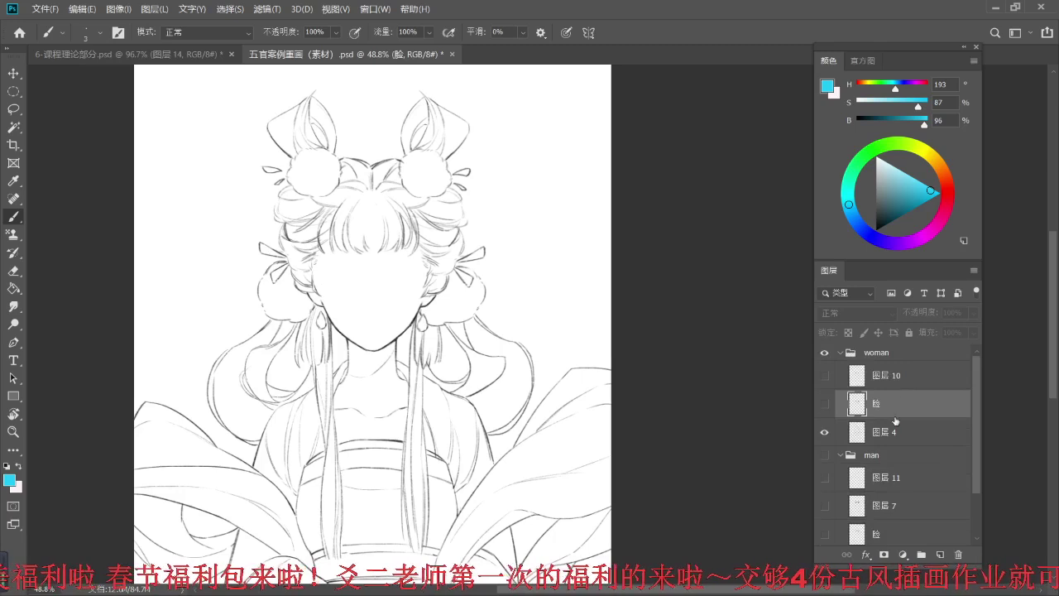
pyautogui.click(911, 436)
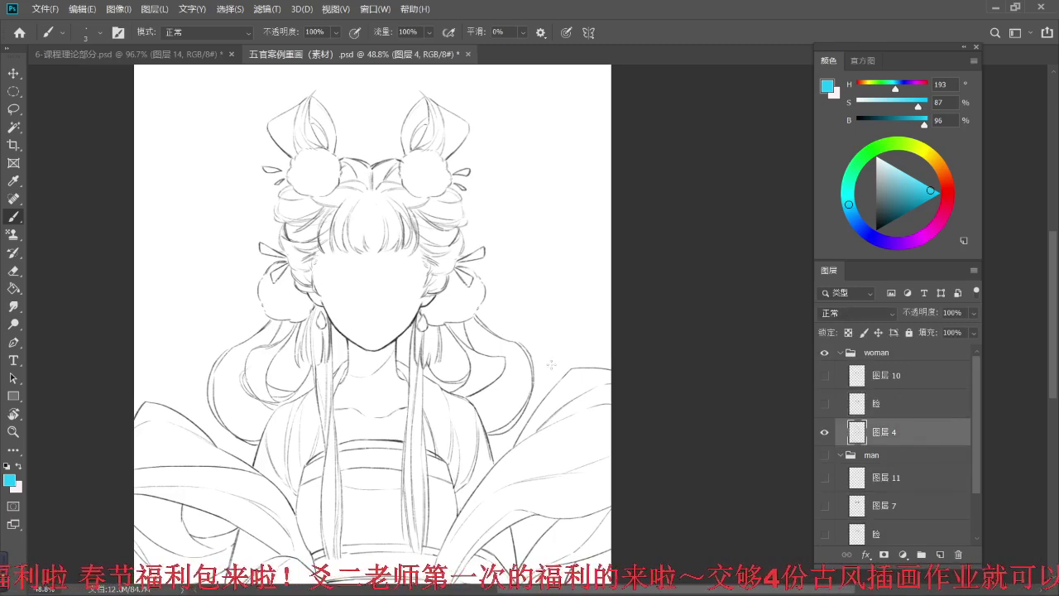
pyautogui.scroll(5, 392, 273)
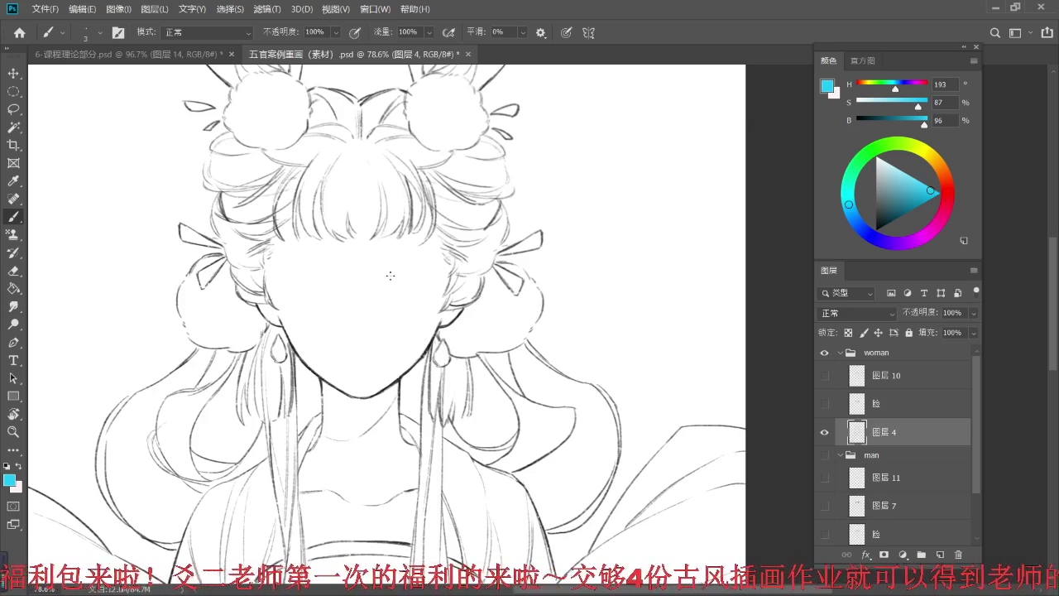
pyautogui.click(887, 414)
pyautogui.click(823, 403)
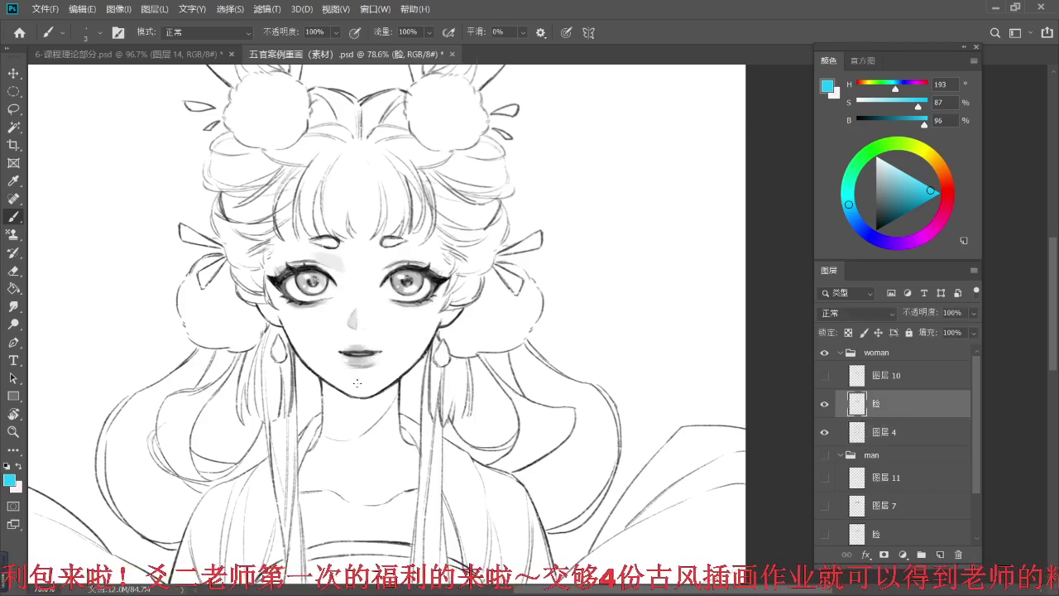
pyautogui.click(824, 404)
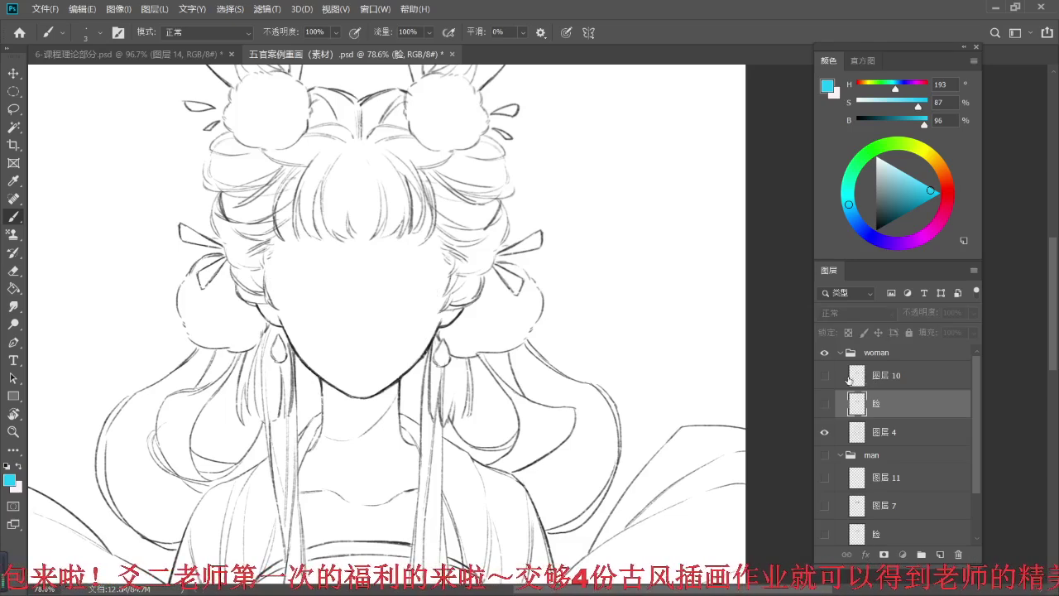
# - Add a new empty layer directly above 图层 10 in the woman group
pyautogui.click(848, 378)
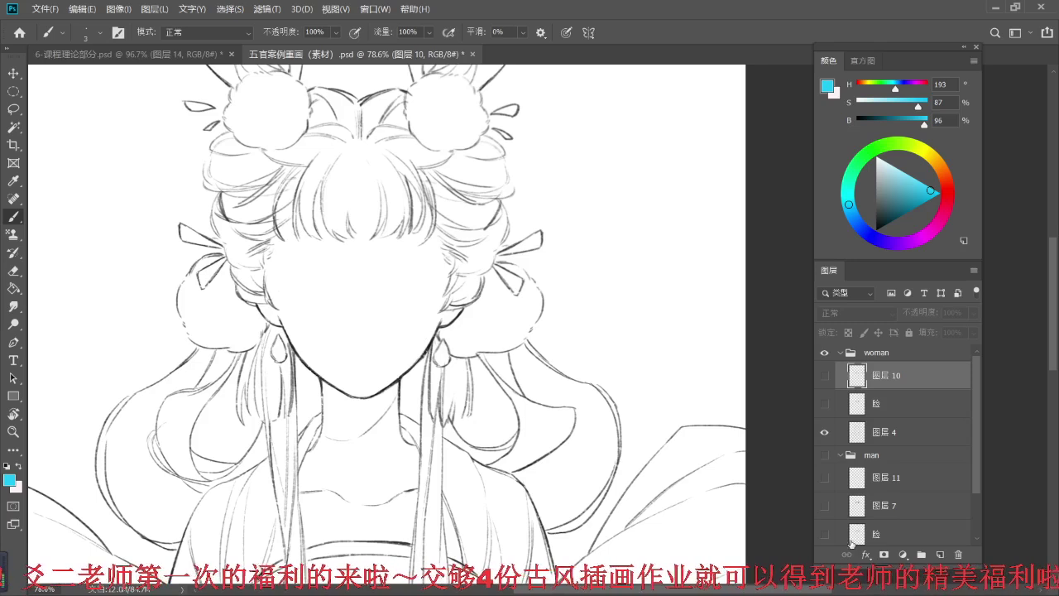
pyautogui.click(940, 553)
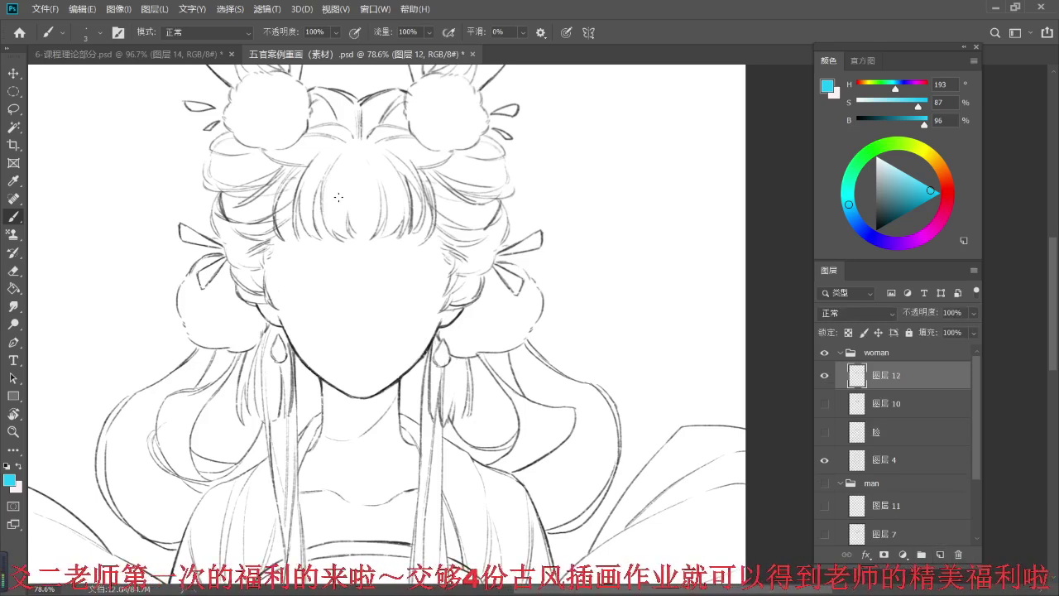
# - Try the brush presets 描边细, 粗勾线 and 硬边圆压力大小, including the hard round one in the 常规画笔 folder
pyautogui.click(100, 33)
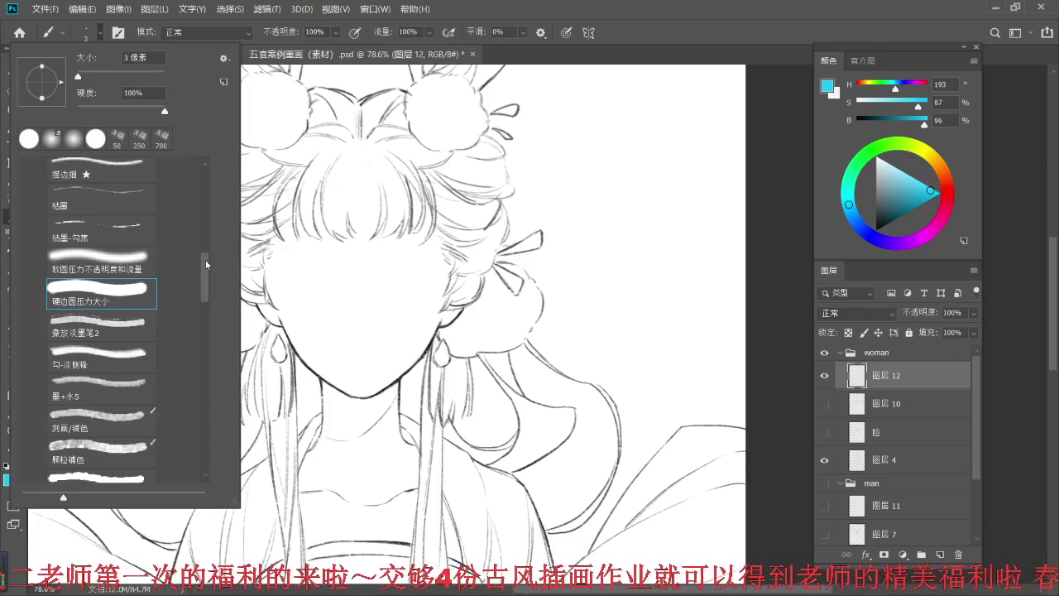
pyautogui.moveTo(200, 274); pyautogui.dragTo(202, 258)
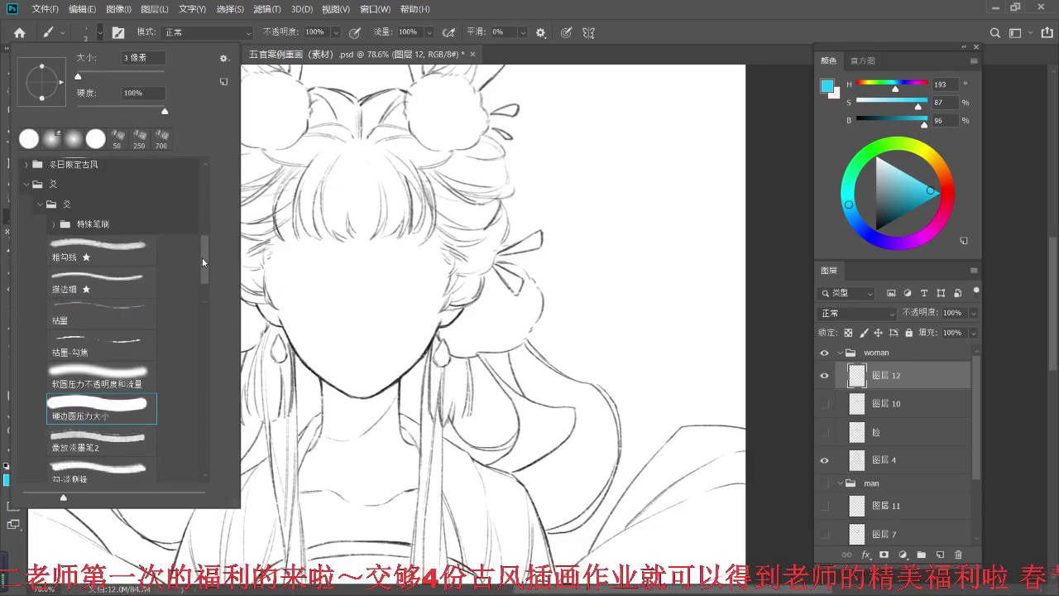
pyautogui.click(116, 279)
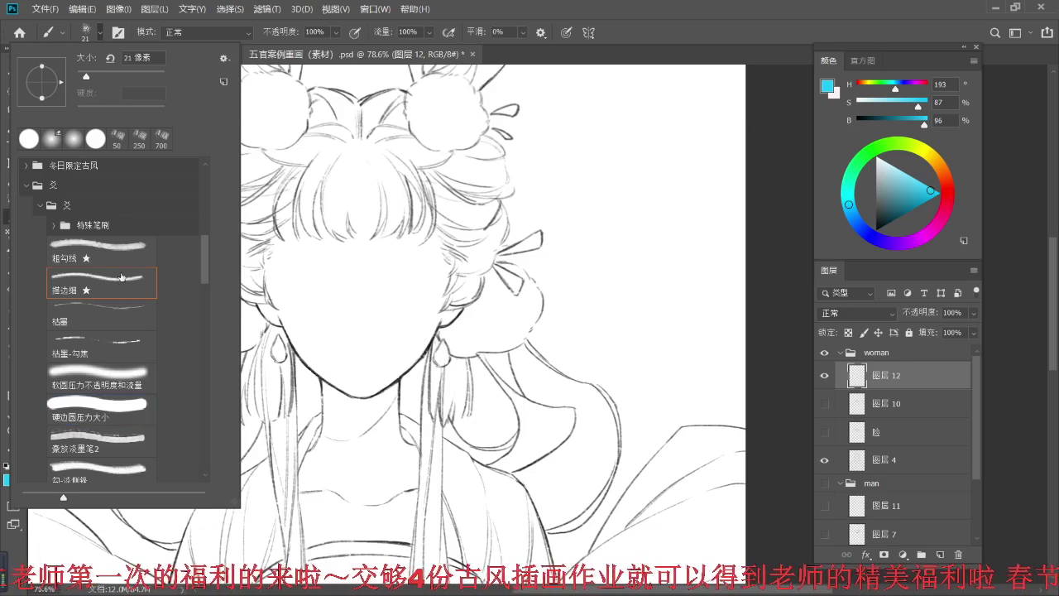
pyautogui.click(121, 254)
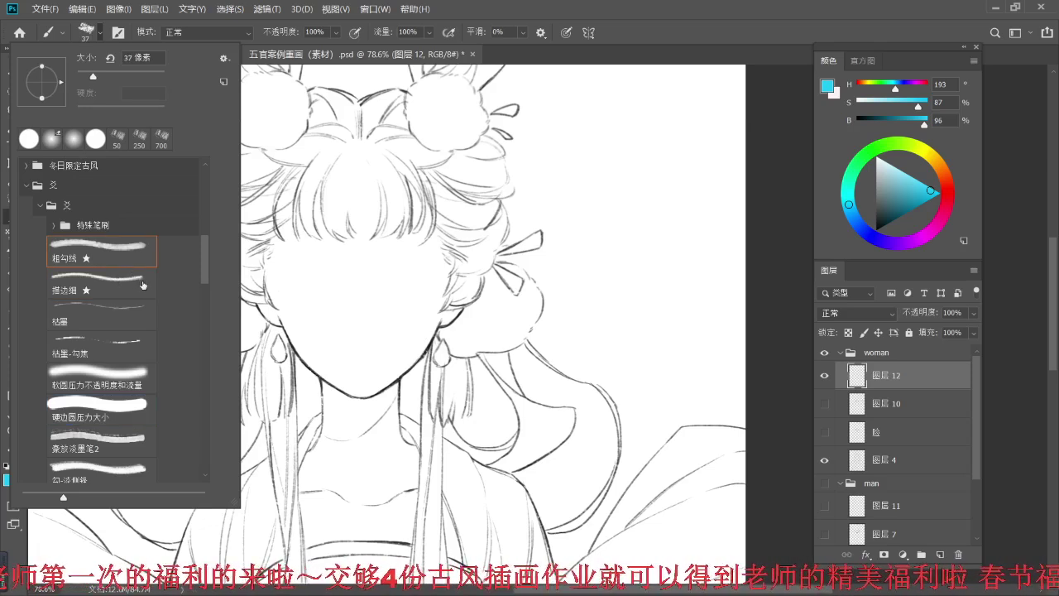
pyautogui.click(111, 415)
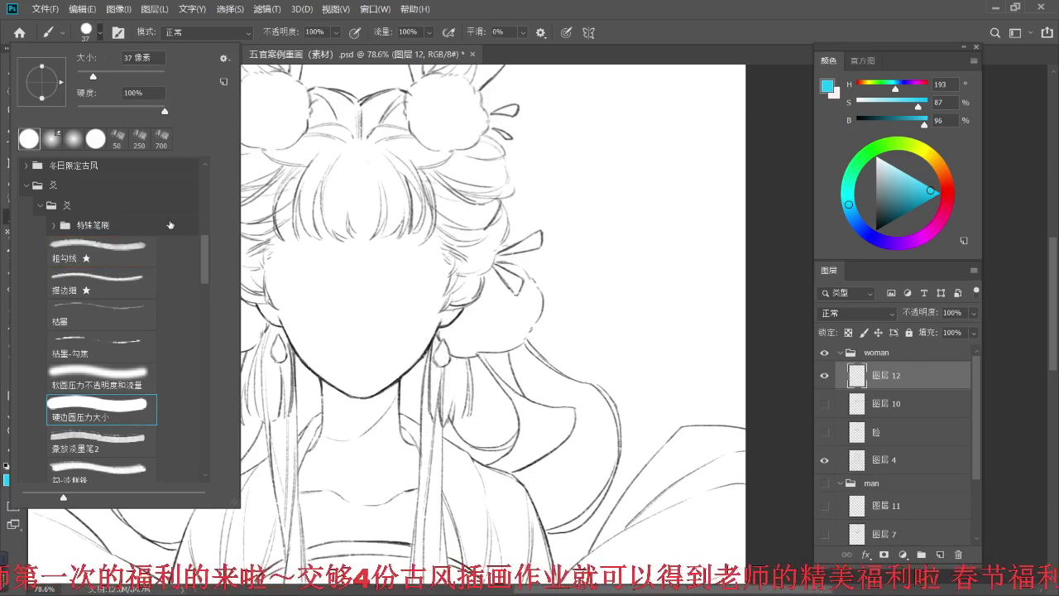
pyautogui.moveTo(202, 264); pyautogui.dragTo(201, 177)
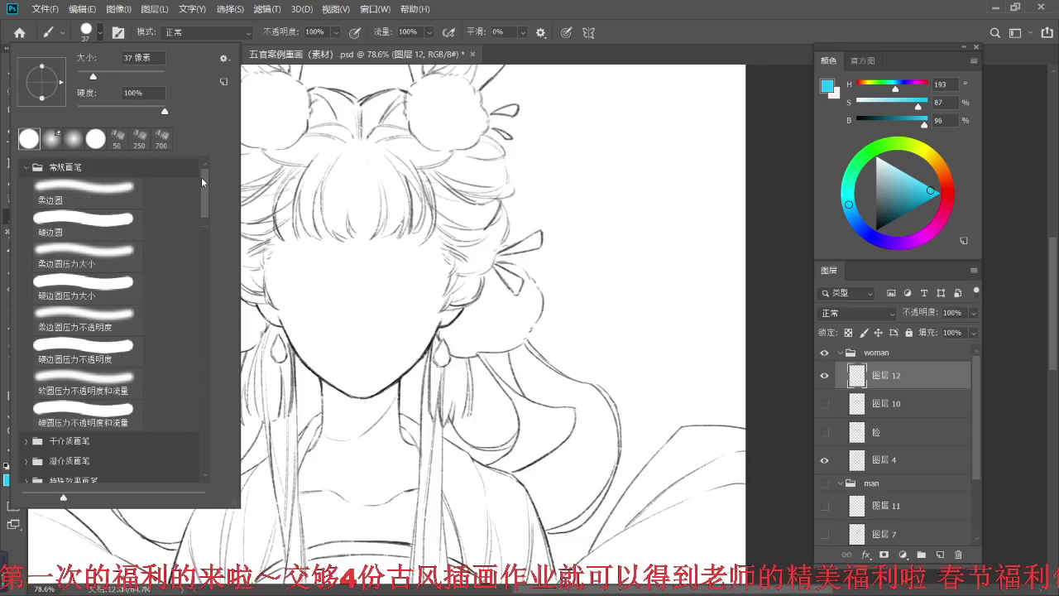
pyautogui.click(27, 169)
pyautogui.click(27, 169)
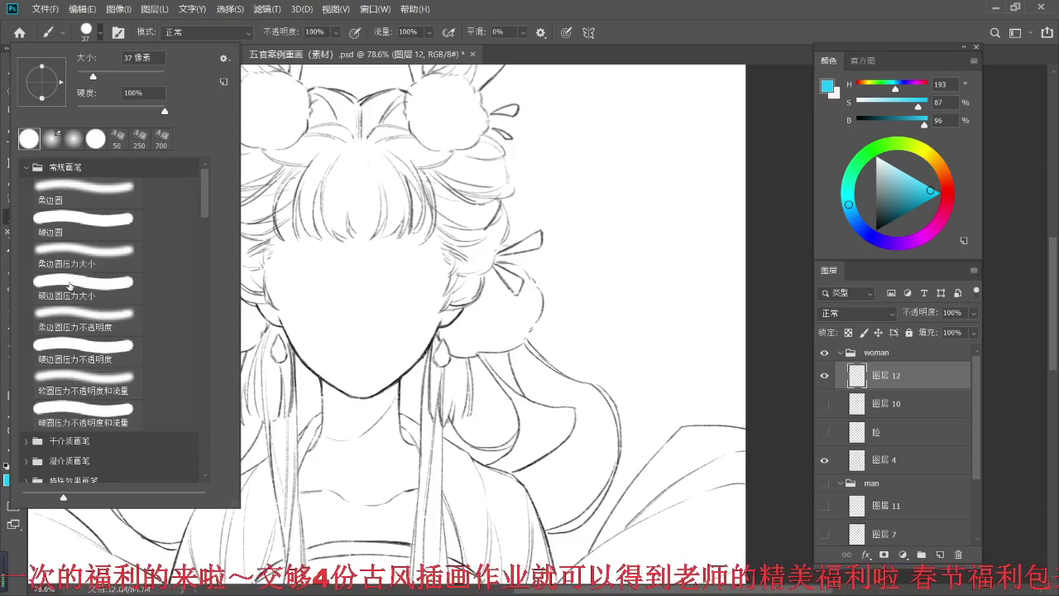
pyautogui.click(71, 289)
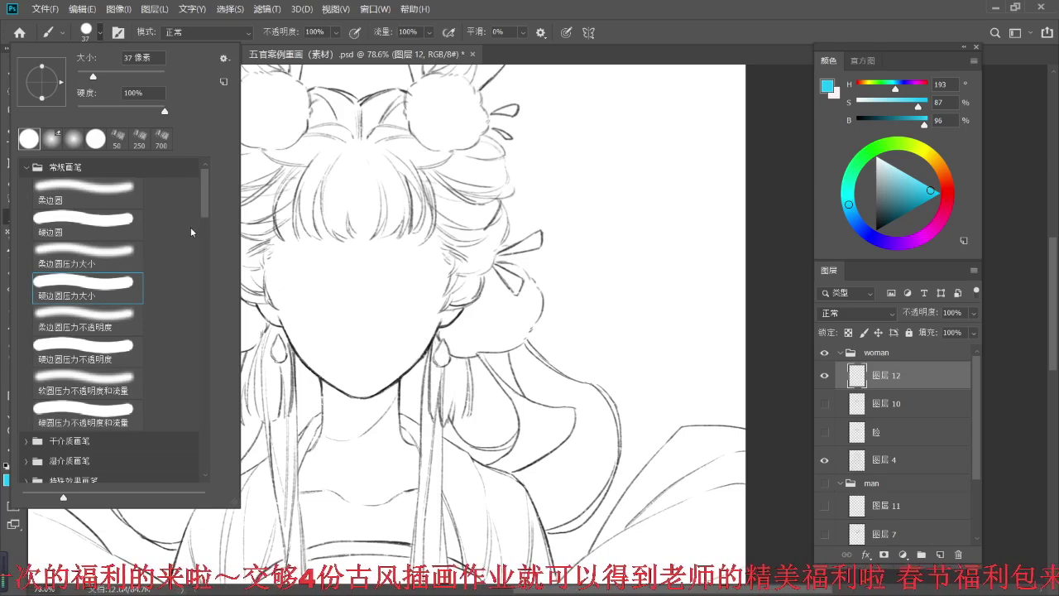
# - Choose the 描边细 brush preset at 21 px and set the foreground colour to near-black with 0% saturation and 5% brightness
pyautogui.moveTo(206, 205)
pyautogui.mouseDown()
pyautogui.moveTo(198, 279)
pyautogui.moveTo(184, 270)
pyautogui.mouseUp()
pyautogui.click(111, 256)
pyautogui.click(584, 57)
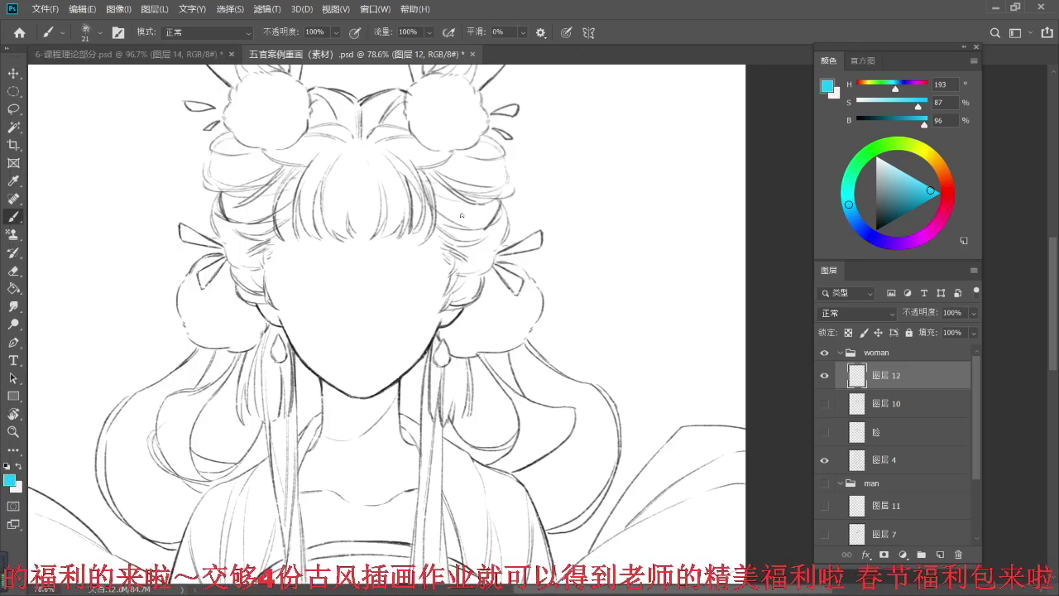
pyautogui.moveTo(886, 215); pyautogui.dragTo(876, 226)
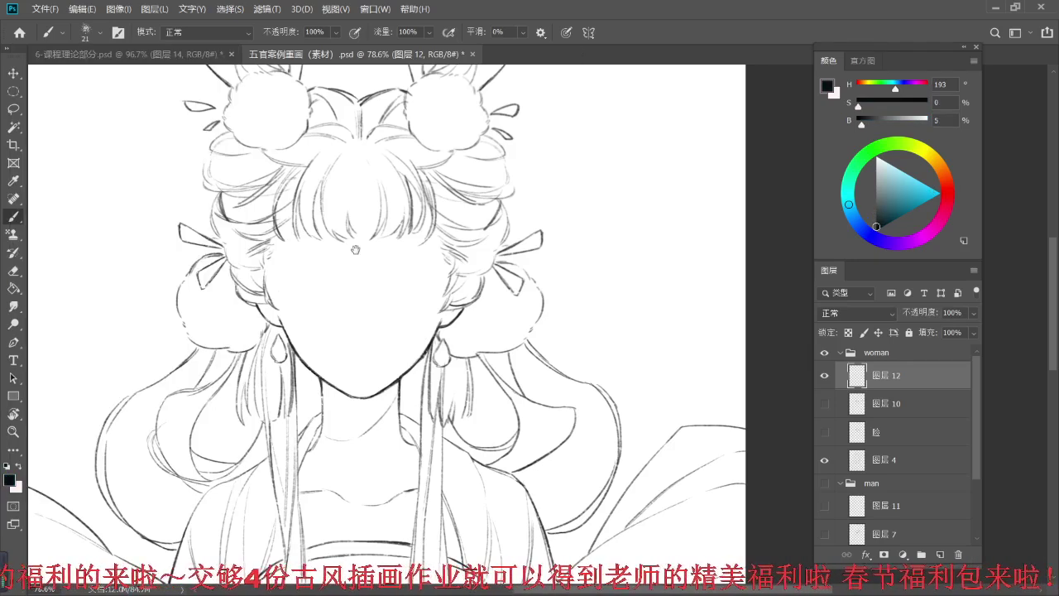
# - Try the first eye strokes near the left edge of the woman's blank face and undo them
pyautogui.moveTo(338, 242); pyautogui.dragTo(349, 264)
pyautogui.scroll(2, 388, 281)
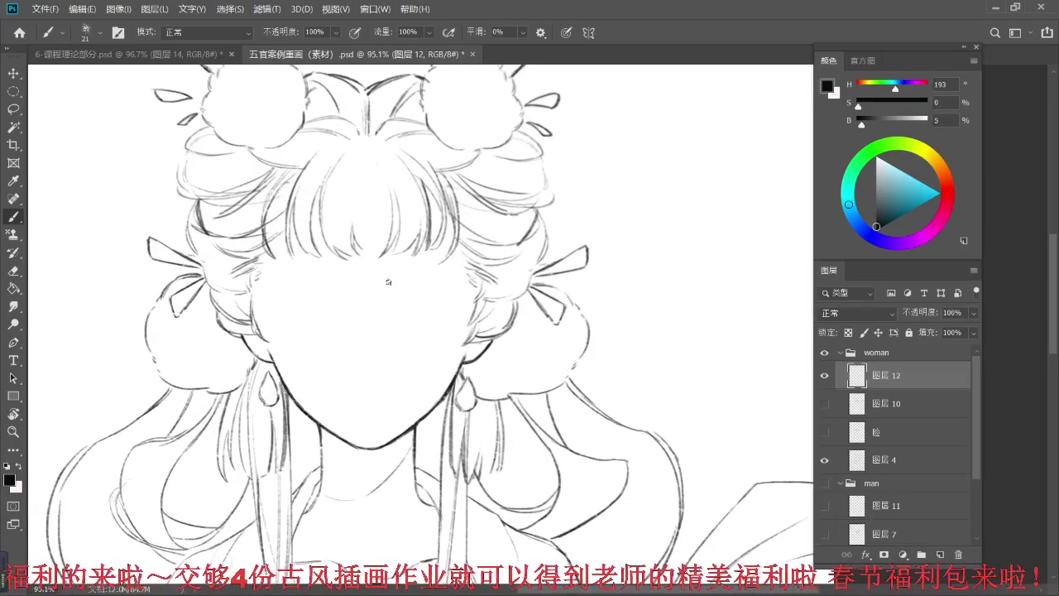
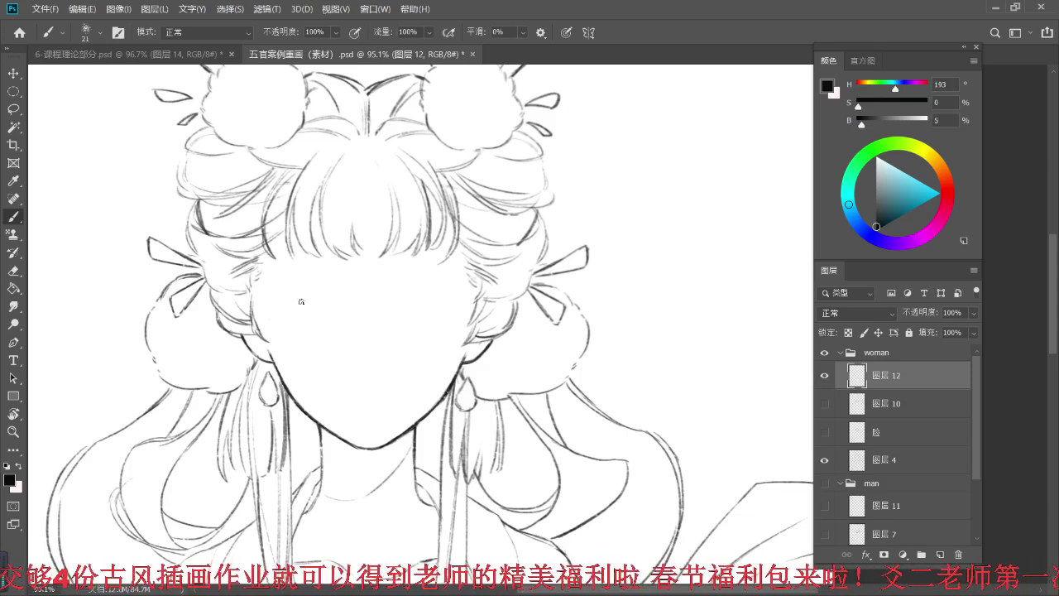
pyautogui.moveTo(241, 285)
pyautogui.mouseDown()
pyautogui.moveTo(229, 315)
pyautogui.moveTo(238, 286)
pyautogui.moveTo(237, 335)
pyautogui.mouseUp()
pyautogui.hotkey('ctrl', 'z')
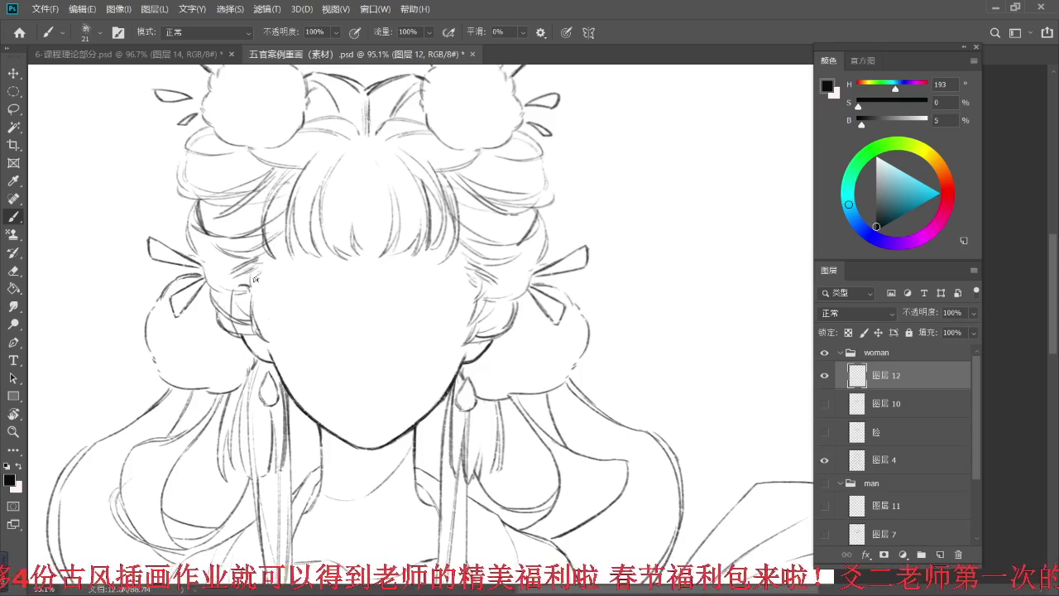
pyautogui.moveTo(271, 282)
pyautogui.mouseDown()
pyautogui.moveTo(324, 292)
pyautogui.moveTo(309, 289)
pyautogui.moveTo(296, 355)
pyautogui.moveTo(338, 353)
pyautogui.mouseUp()
pyautogui.hotkey('ctrl', 'z')
pyautogui.hotkey('ctrl', 'z')
pyautogui.hotkey('ctrl', 'z')
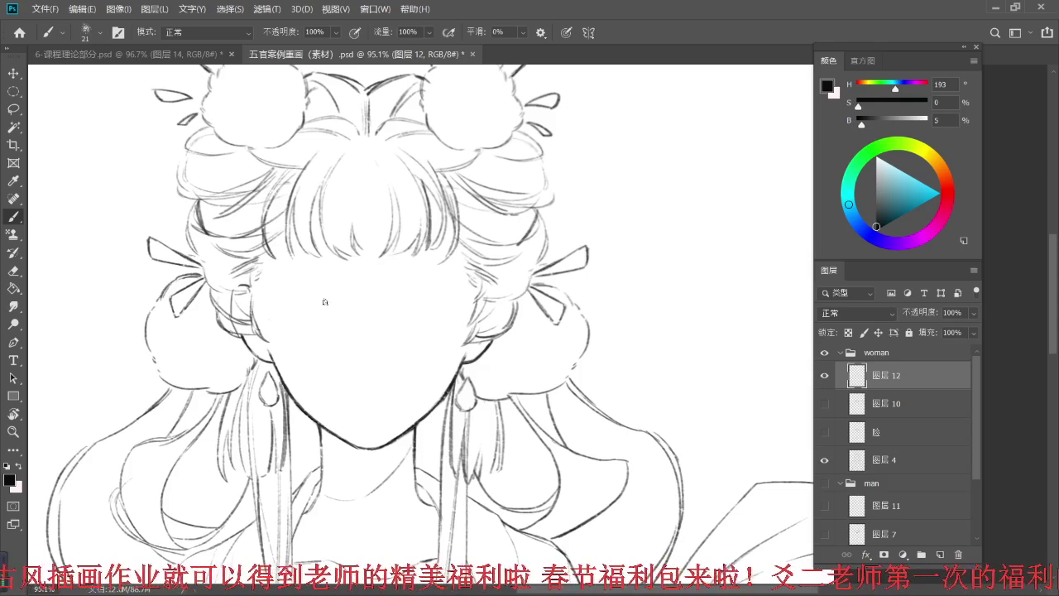
# - Sketch the upper and lower lid lines of the eye on the left half of the face, redoing unsatisfactory strokes
pyautogui.moveTo(339, 292); pyautogui.dragTo(351, 293)
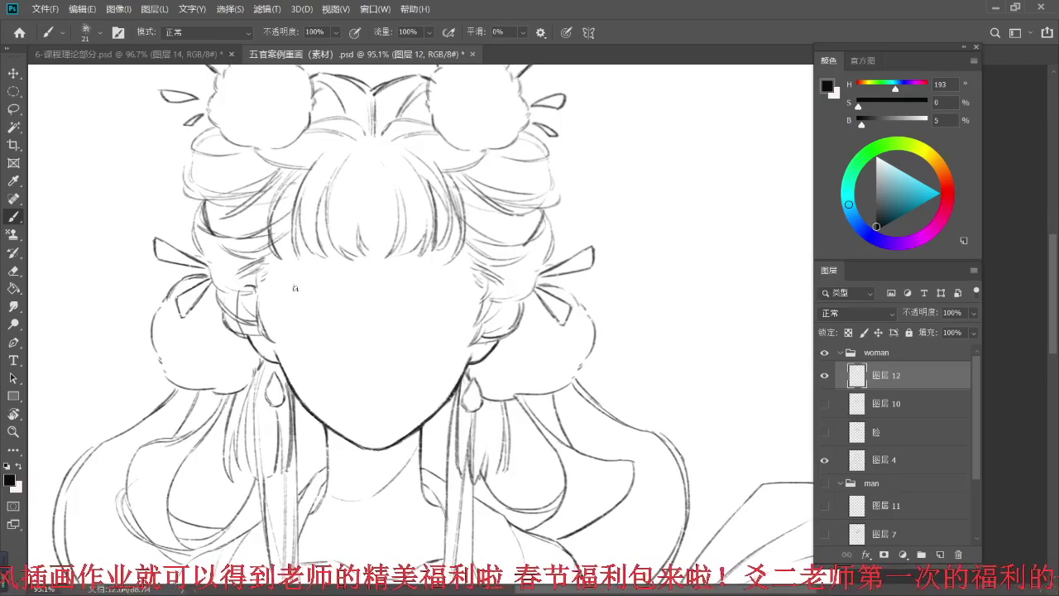
pyautogui.moveTo(278, 300)
pyautogui.mouseDown()
pyautogui.moveTo(337, 296)
pyautogui.moveTo(313, 304)
pyautogui.moveTo(306, 290)
pyautogui.moveTo(344, 307)
pyautogui.mouseUp()
pyautogui.hotkey('ctrl', 'z')
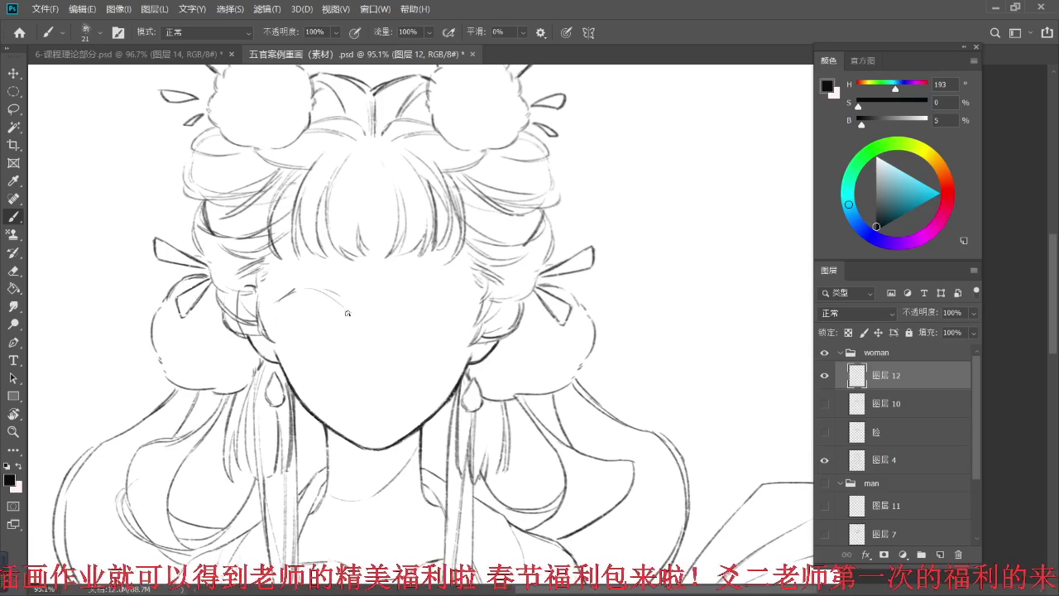
pyautogui.moveTo(269, 298)
pyautogui.mouseDown()
pyautogui.moveTo(304, 338)
pyautogui.moveTo(332, 336)
pyautogui.moveTo(309, 326)
pyautogui.moveTo(347, 320)
pyautogui.mouseUp()
pyautogui.hotkey('ctrl', 'z')
pyautogui.moveTo(284, 329)
pyautogui.mouseDown()
pyautogui.moveTo(375, 314)
pyautogui.moveTo(344, 307)
pyautogui.mouseUp()
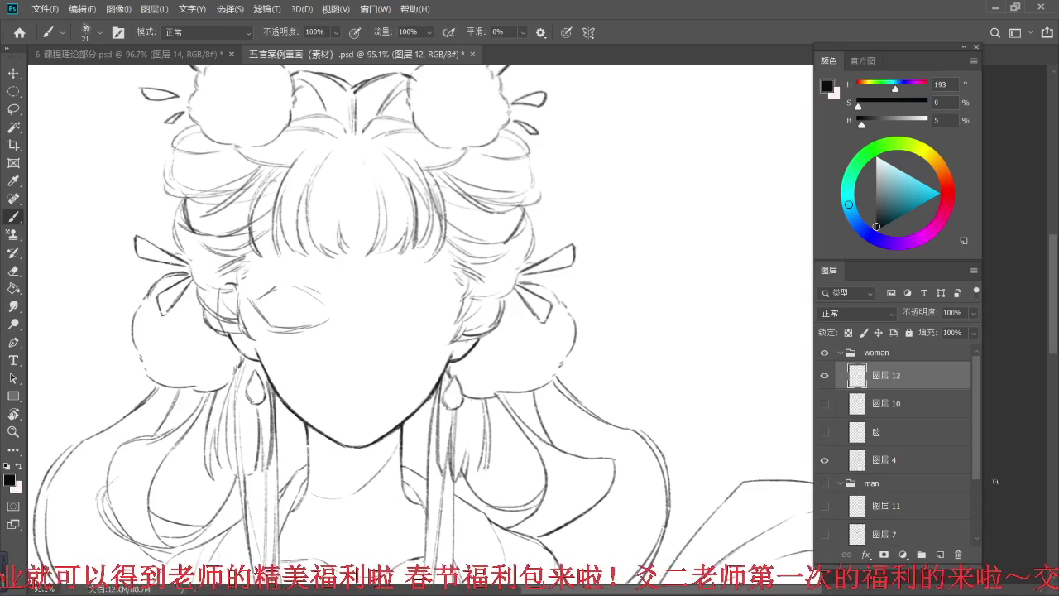
# - Show the 脸 layer as a faint guide at 21% opacity and make 图层 12 the active layer again
pyautogui.click(913, 445)
pyautogui.click(824, 431)
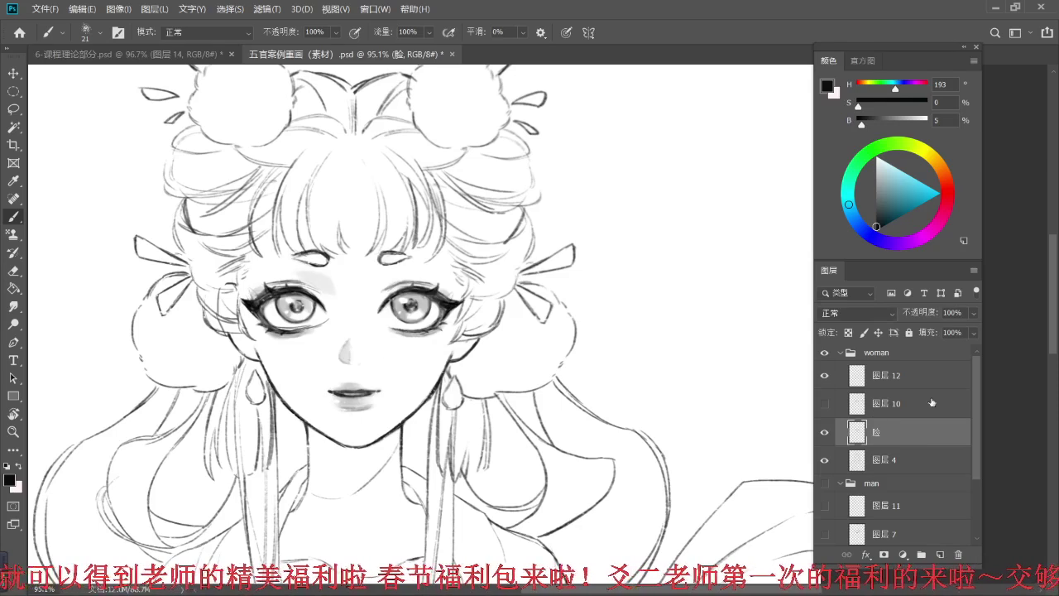
pyautogui.click(976, 312)
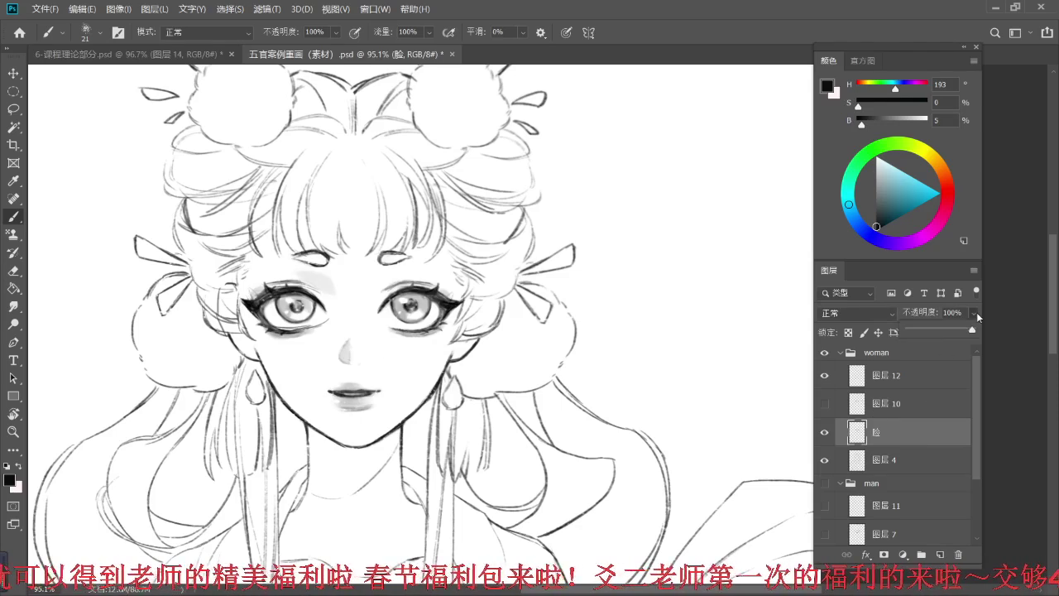
pyautogui.moveTo(934, 333); pyautogui.dragTo(922, 332)
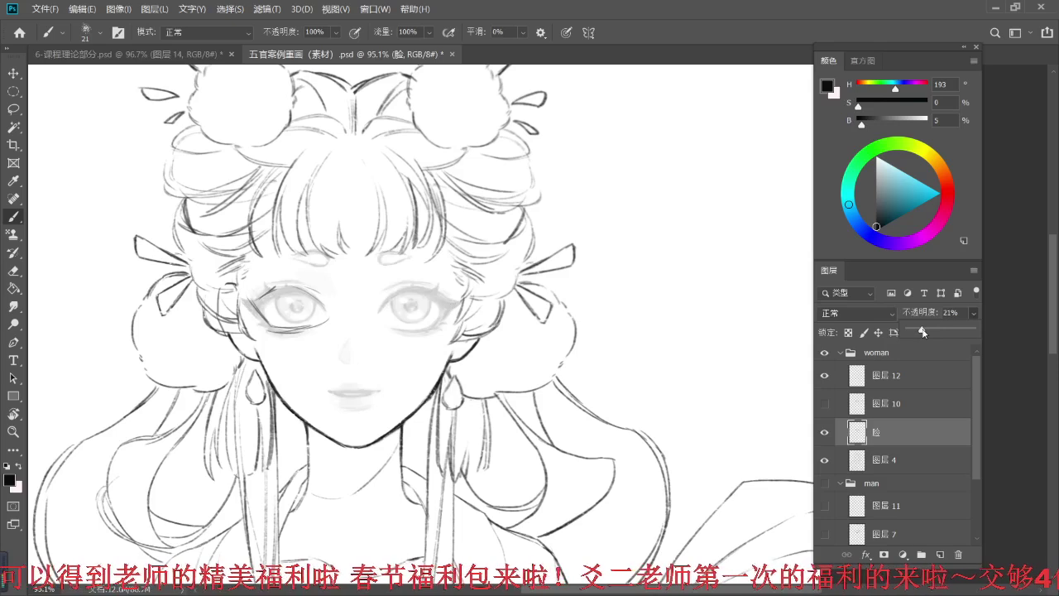
pyautogui.click(893, 377)
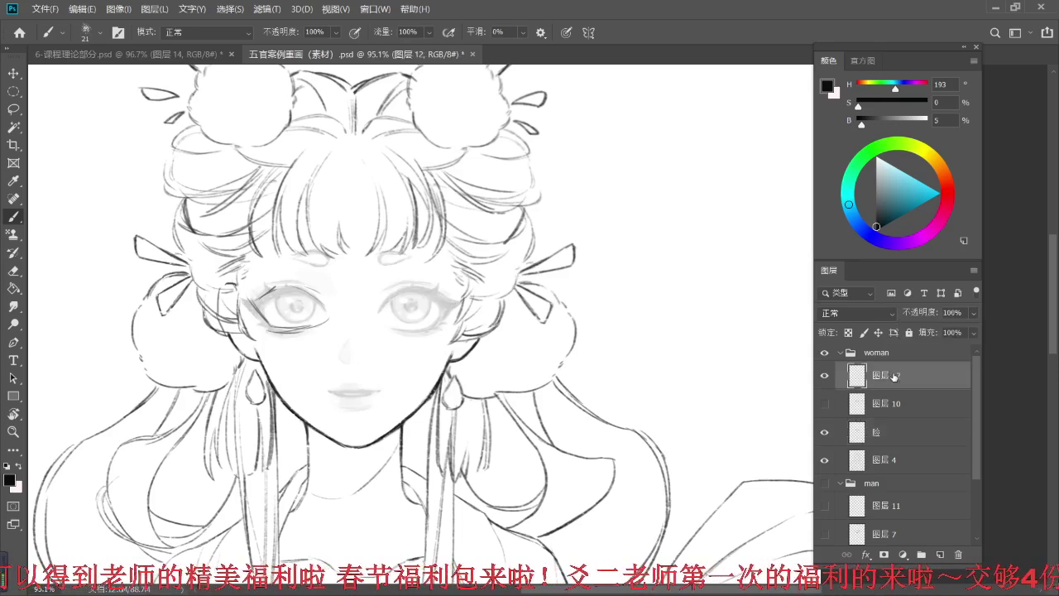
# - Trace the eye outlines, short brows, nose and mouth line over the faint face guide on 图层 12
pyautogui.moveTo(246, 301); pyautogui.dragTo(269, 321)
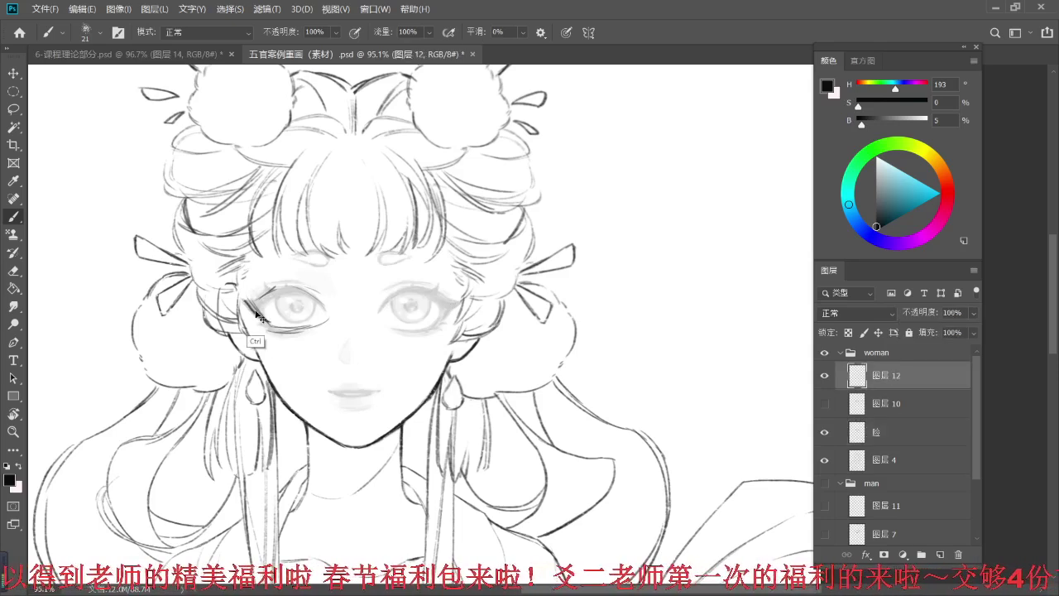
pyautogui.moveTo(401, 291)
pyautogui.mouseDown()
pyautogui.moveTo(383, 307)
pyautogui.moveTo(432, 288)
pyautogui.moveTo(450, 310)
pyautogui.mouseUp()
pyautogui.moveTo(390, 295)
pyautogui.mouseDown()
pyautogui.moveTo(387, 330)
pyautogui.moveTo(437, 326)
pyautogui.mouseUp()
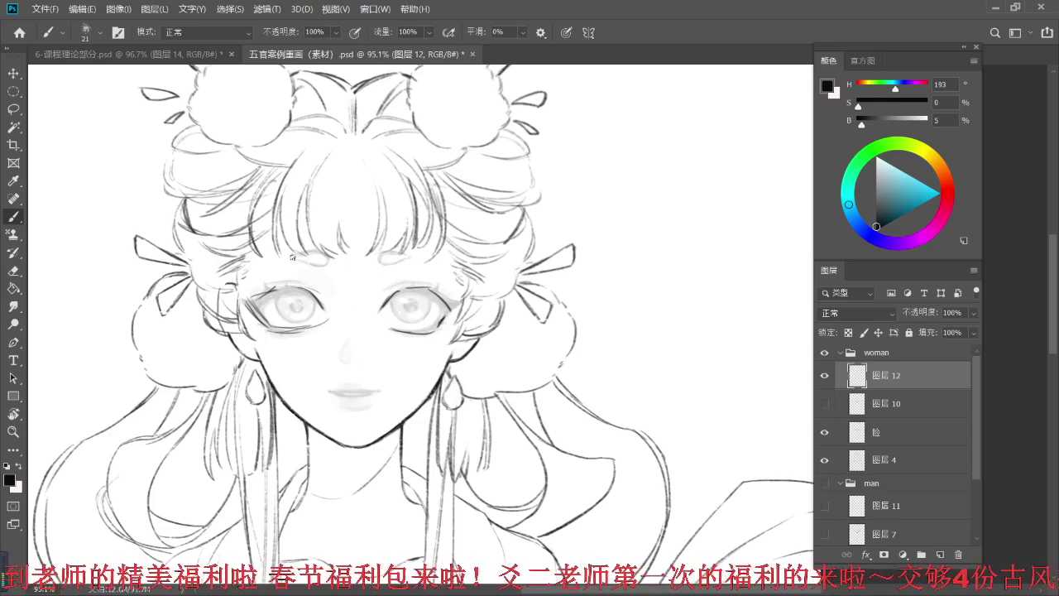
pyautogui.moveTo(379, 263); pyautogui.dragTo(401, 261)
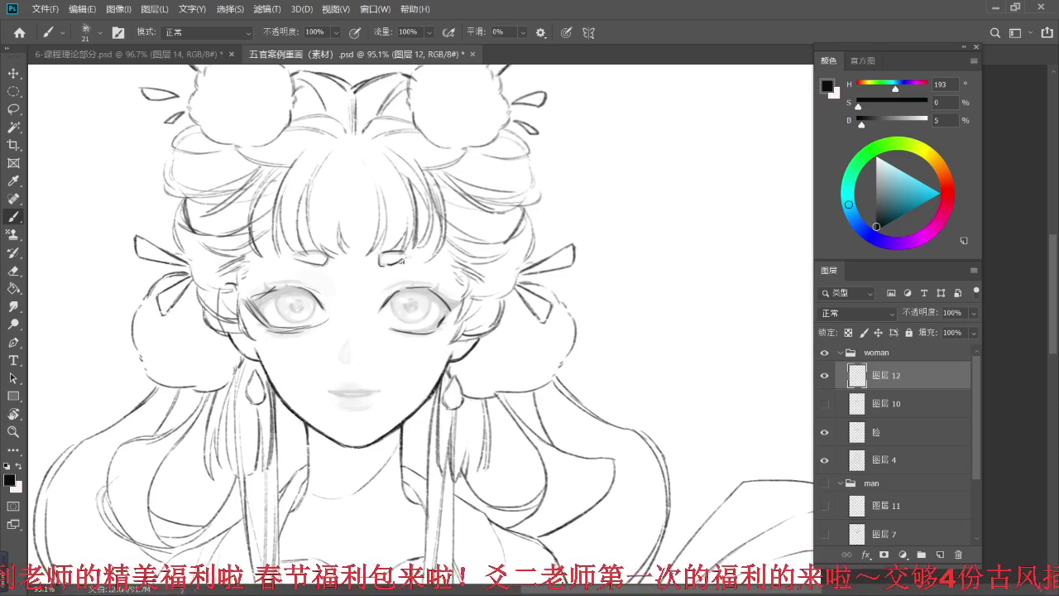
pyautogui.moveTo(348, 345); pyautogui.dragTo(365, 386)
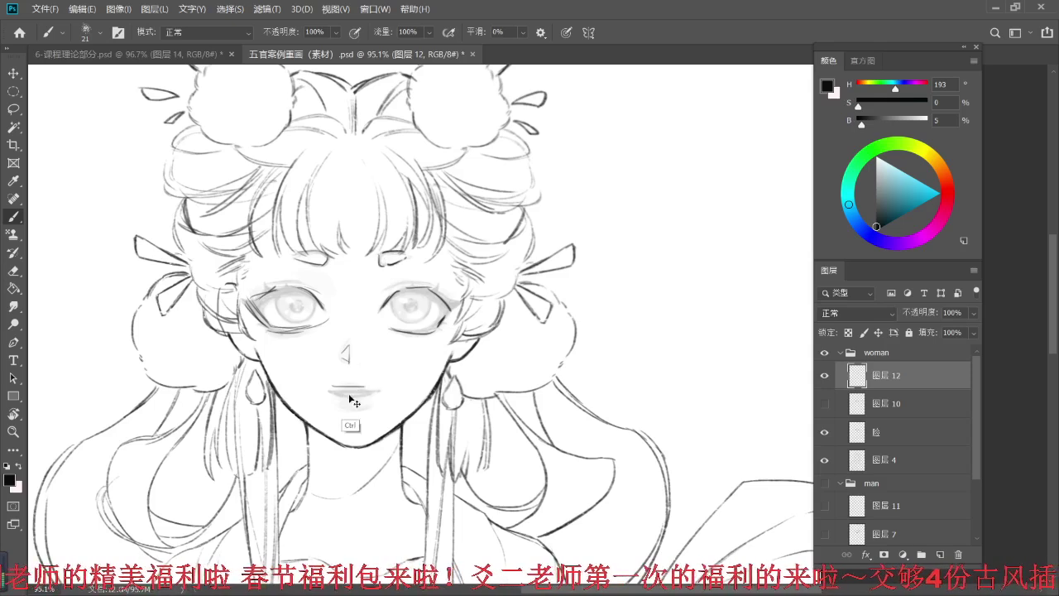
# - Hide the 脸 guide layer and lower the opacity of 图层 12 to 17%
pyautogui.click(824, 432)
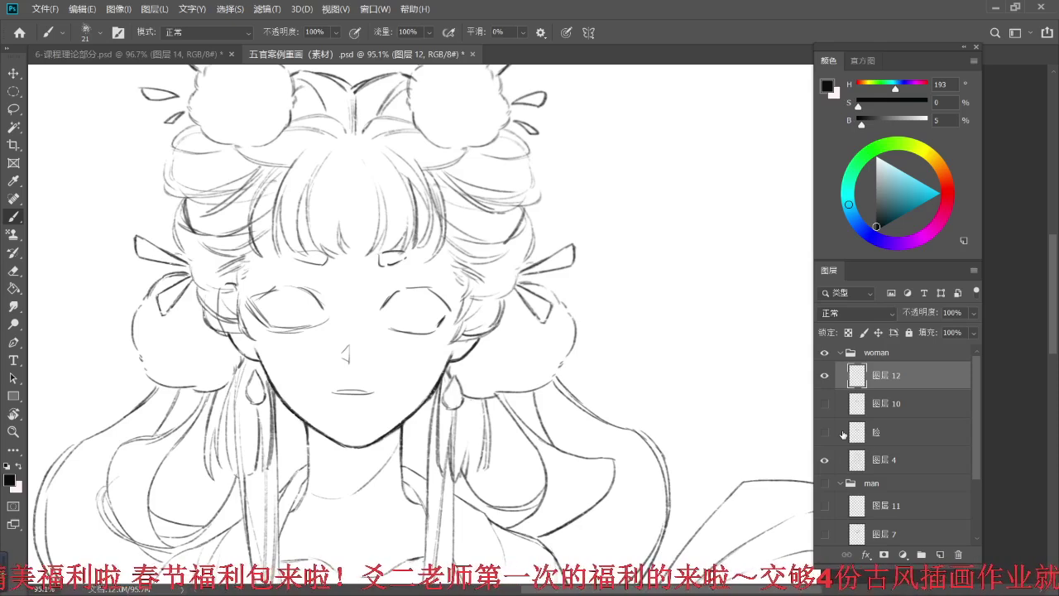
pyautogui.click(973, 314)
pyautogui.click(931, 329)
pyautogui.click(918, 329)
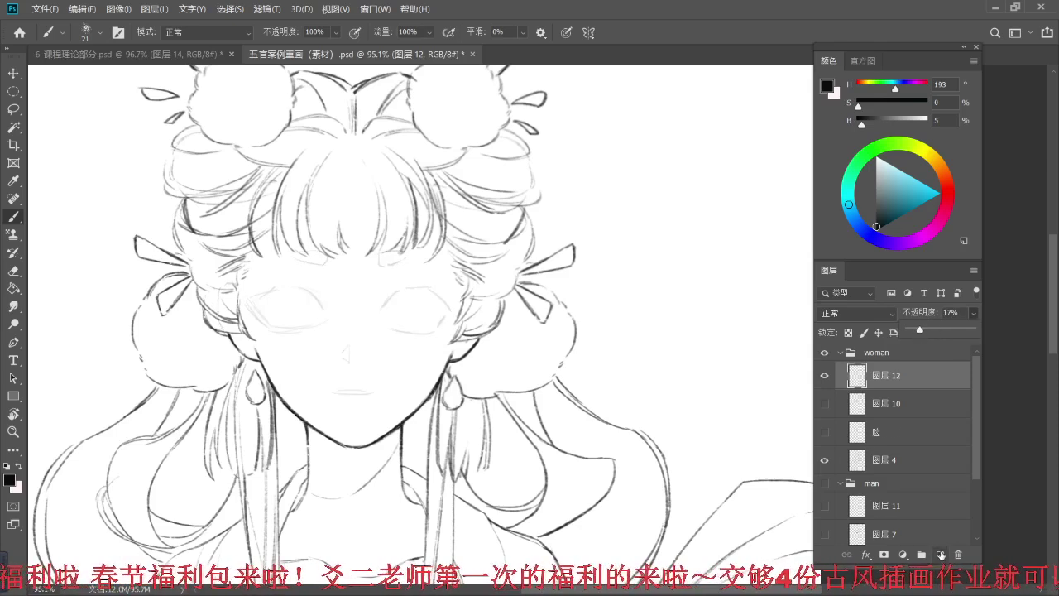
# - Add a new layer above 图层 12 for the line art and reduce the brush size to 15 px
pyautogui.click(940, 554)
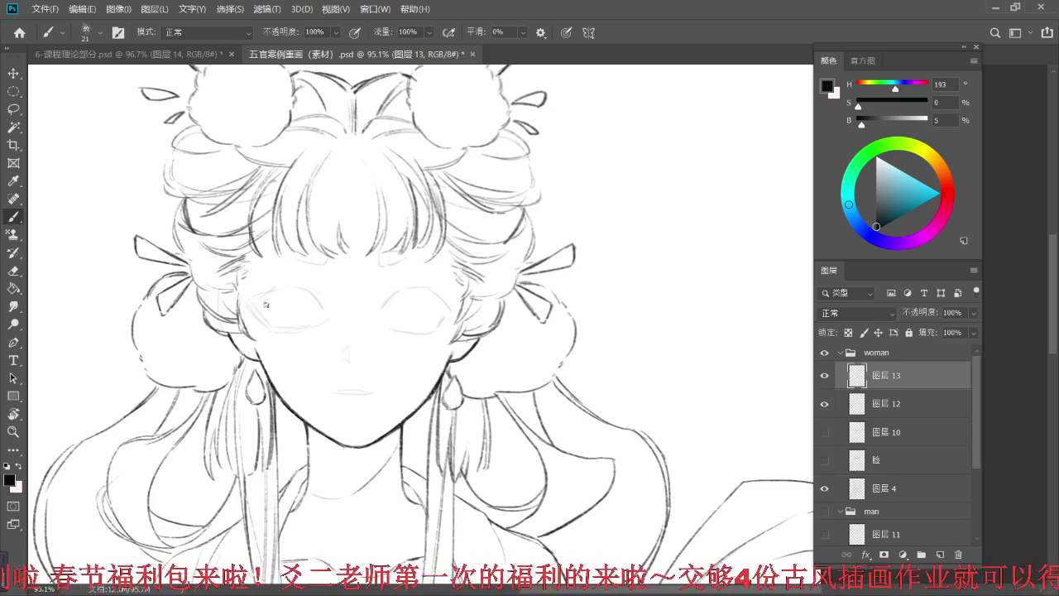
pyautogui.scroll(1, 291, 314)
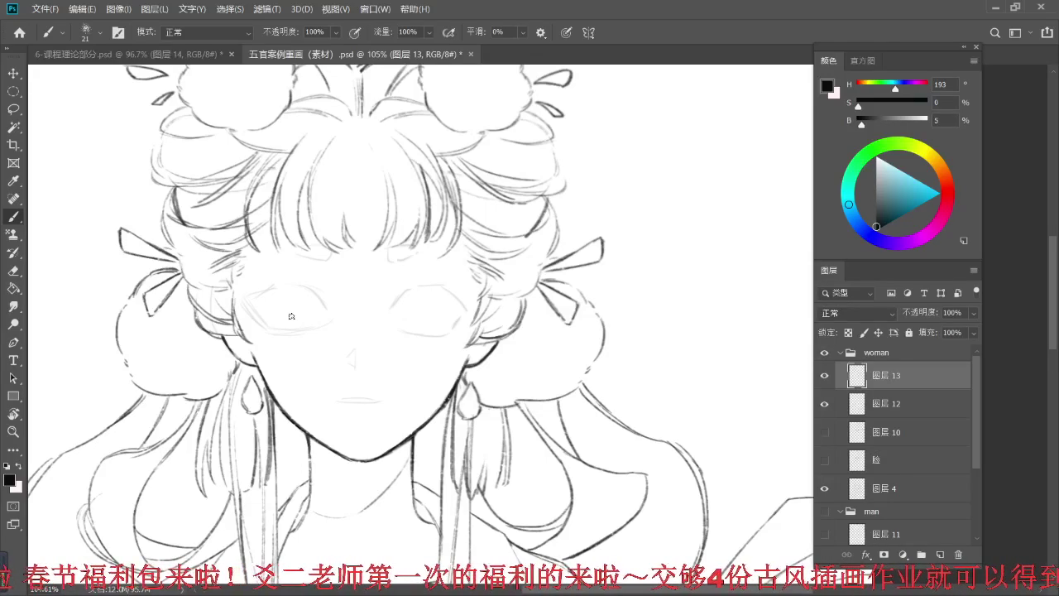
pyautogui.moveTo(347, 267); pyautogui.dragTo(317, 269)
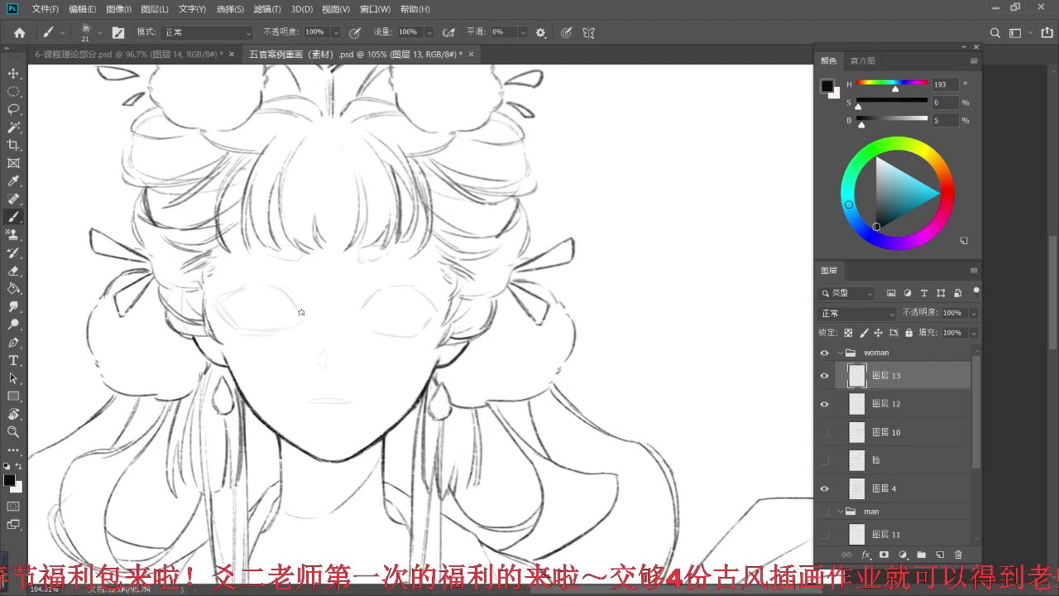
pyautogui.scroll(1, 311, 326)
pyautogui.scroll(1, 377, 315)
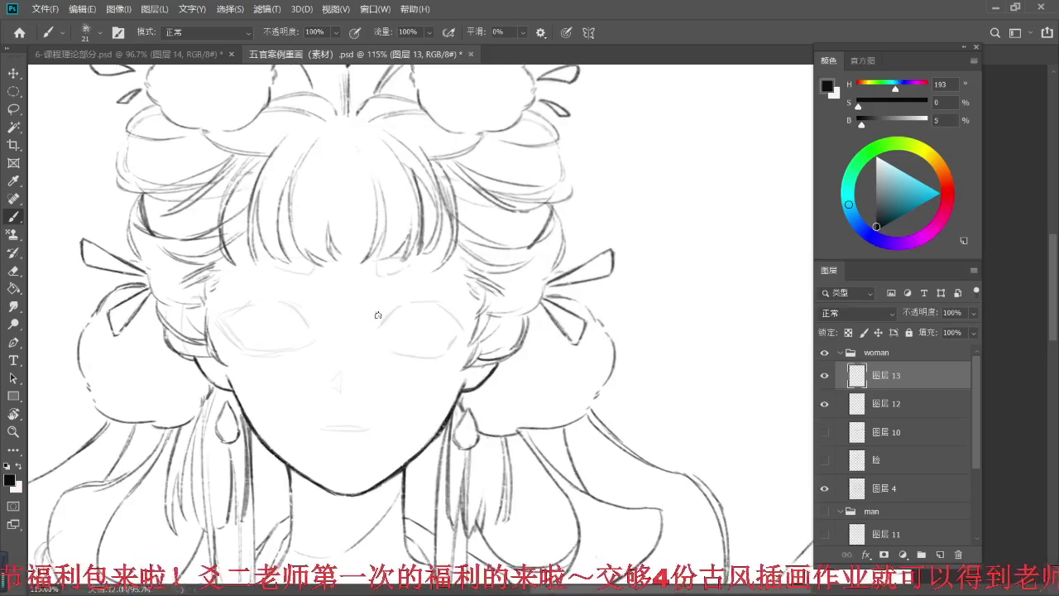
pyautogui.moveTo(291, 327); pyautogui.dragTo(288, 320)
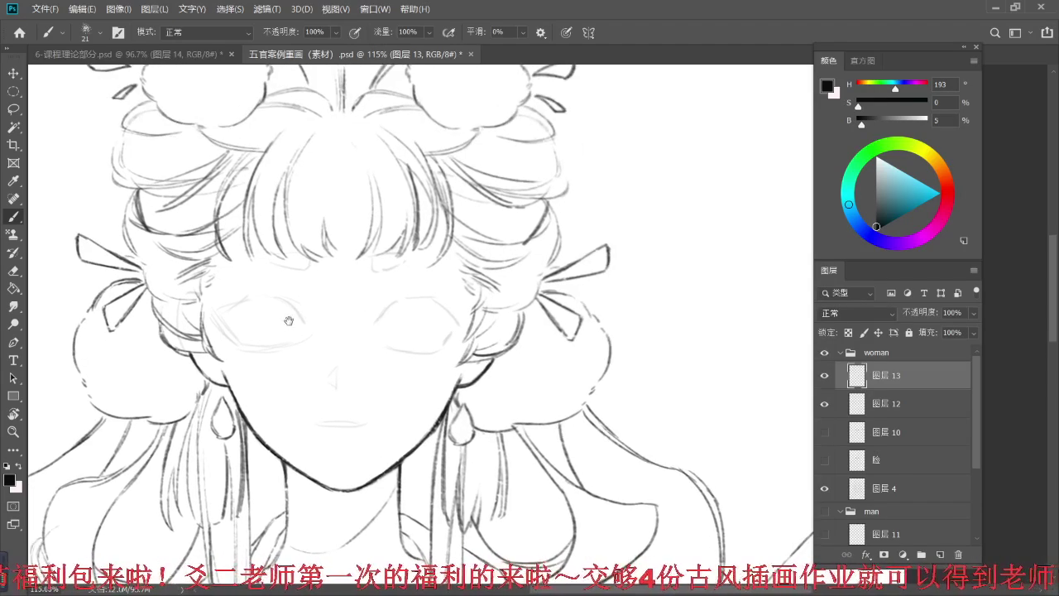
pyautogui.press('[')
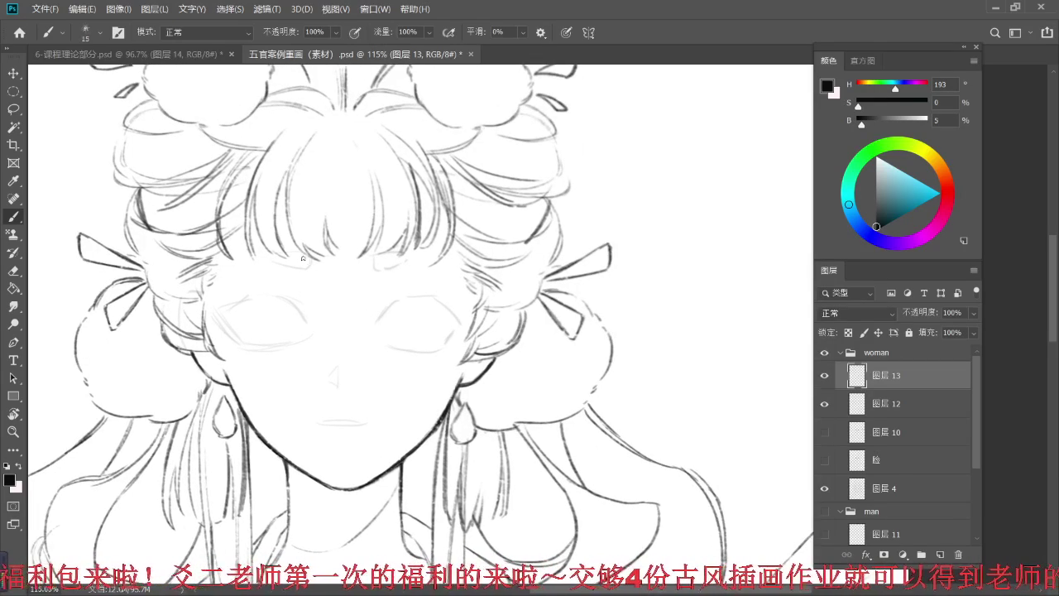
pyautogui.moveTo(306, 310); pyautogui.dragTo(317, 308)
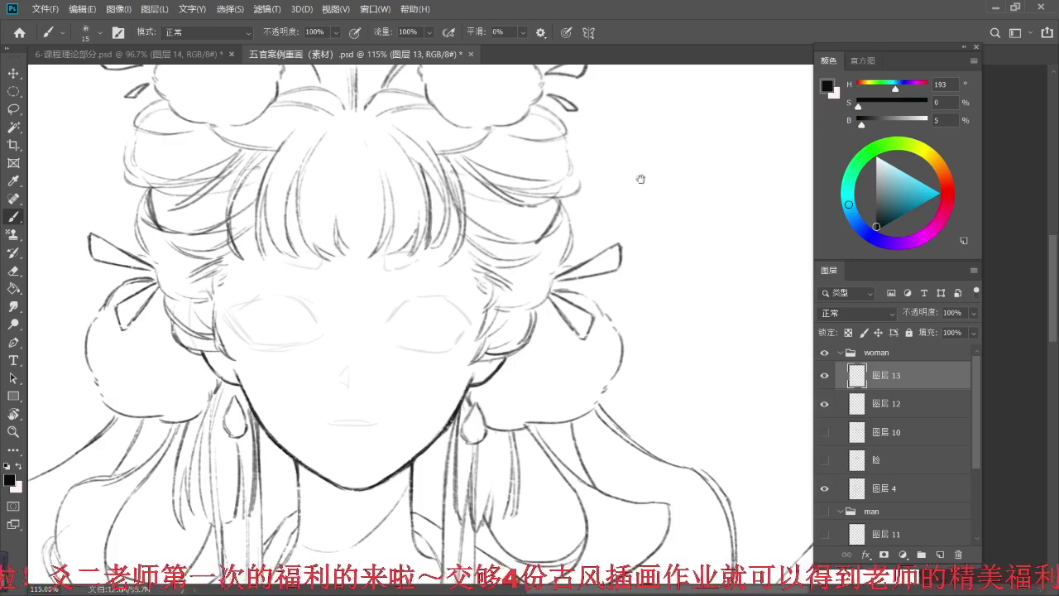
# - Handwrite the characters 月兔 in the blank canvas area to the right of the woman's head
pyautogui.scroll(-4, 640, 179)
pyautogui.scroll(-2, 607, 189)
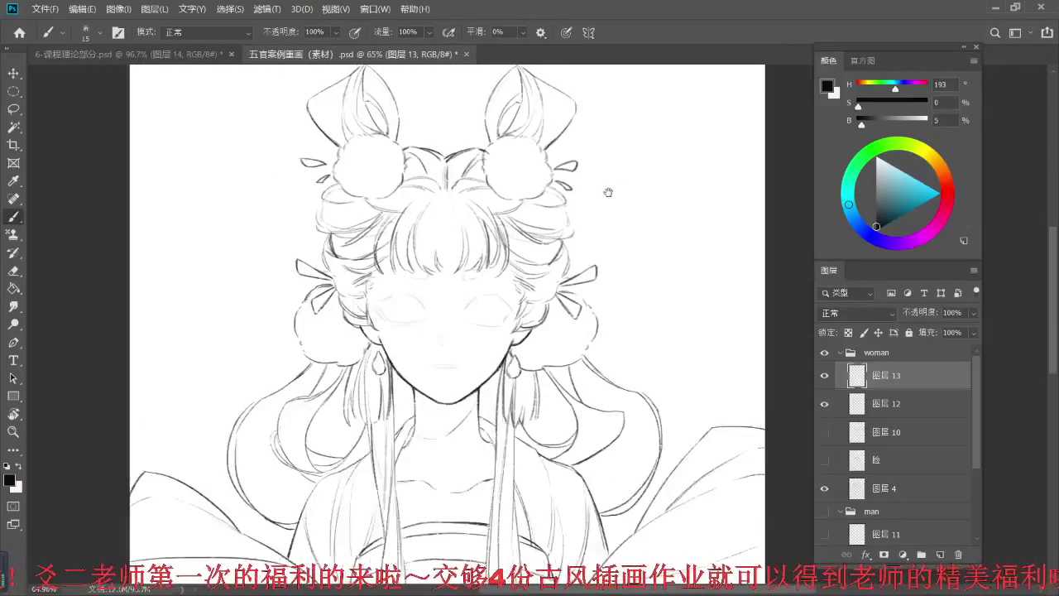
pyautogui.scroll(-3, 431, 354)
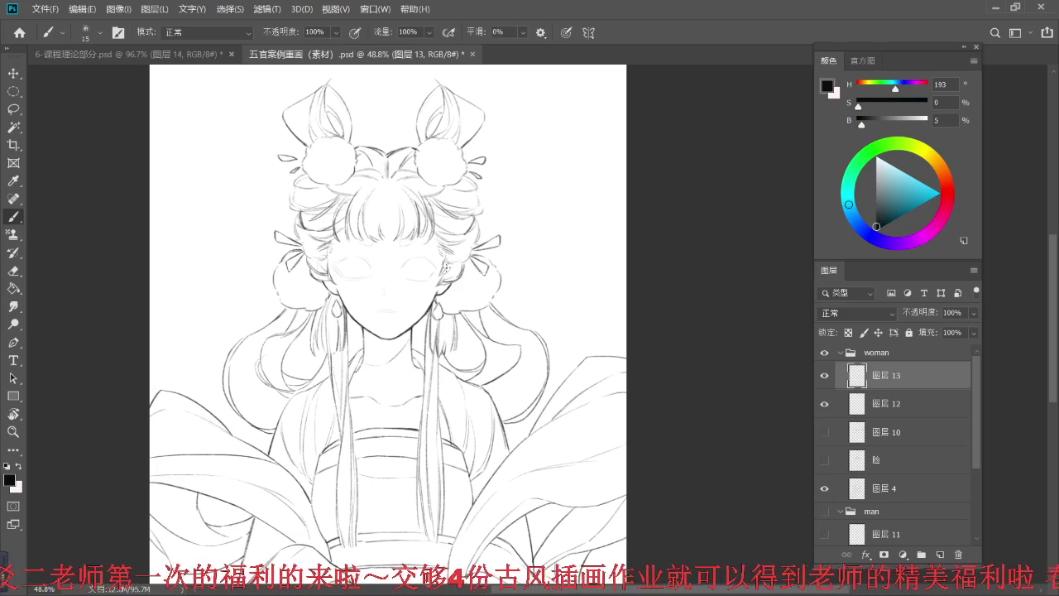
pyautogui.moveTo(549, 172); pyautogui.dragTo(550, 209)
pyautogui.moveTo(545, 187); pyautogui.dragTo(554, 190)
pyautogui.moveTo(569, 172); pyautogui.dragTo(559, 182)
pyautogui.moveTo(568, 175)
pyautogui.mouseDown()
pyautogui.moveTo(576, 180)
pyautogui.moveTo(563, 194)
pyautogui.mouseUp()
pyautogui.moveTo(562, 186); pyautogui.dragTo(571, 189)
pyautogui.moveTo(563, 192); pyautogui.dragTo(571, 190)
pyautogui.moveTo(567, 186)
pyautogui.mouseDown()
pyautogui.moveTo(555, 205)
pyautogui.moveTo(584, 201)
pyautogui.mouseUp()
pyautogui.moveTo(574, 188); pyautogui.dragTo(577, 191)
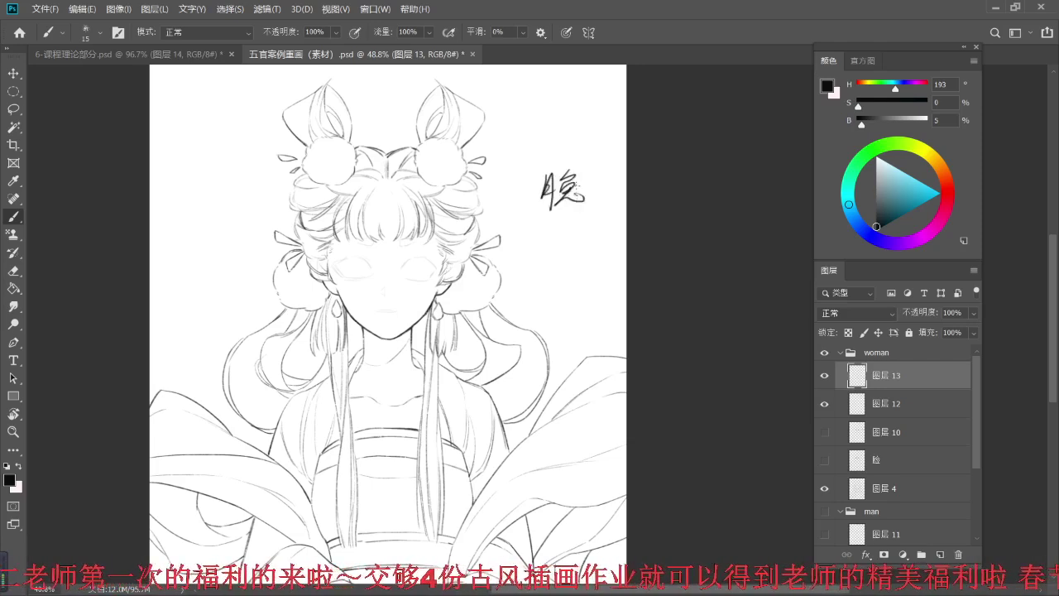
# - Below the handwriting, sketch a long curved brow and a short rounded brow as examples, with an arrow pointing to the short one
pyautogui.scroll(3, 505, 220)
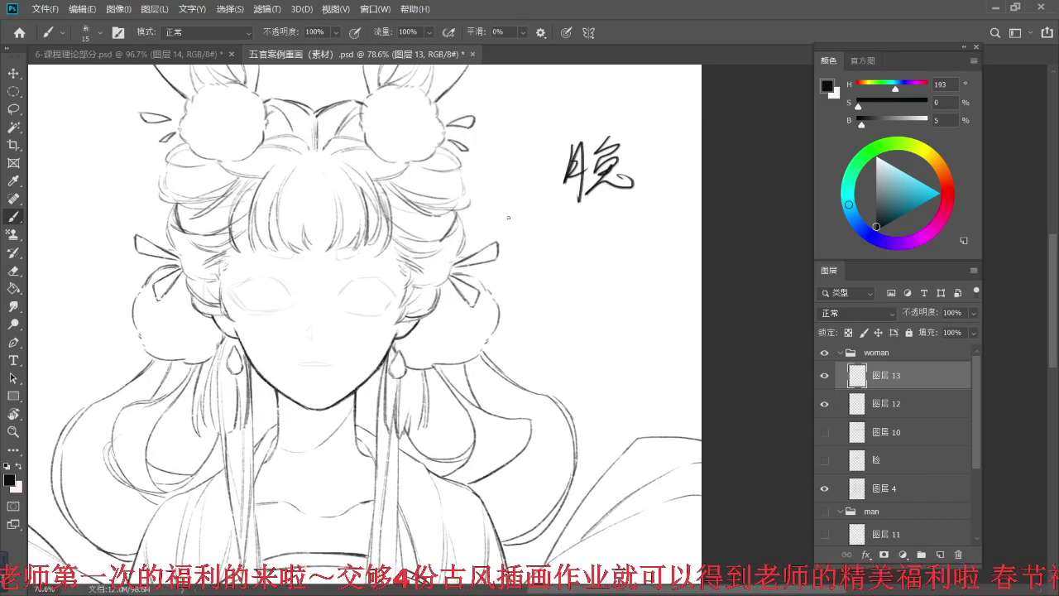
pyautogui.moveTo(527, 267)
pyautogui.mouseDown()
pyautogui.moveTo(578, 258)
pyautogui.moveTo(578, 276)
pyautogui.moveTo(573, 268)
pyautogui.moveTo(613, 288)
pyautogui.mouseUp()
pyautogui.moveTo(598, 312)
pyautogui.mouseDown()
pyautogui.moveTo(585, 288)
pyautogui.moveTo(577, 311)
pyautogui.moveTo(586, 290)
pyautogui.moveTo(599, 301)
pyautogui.mouseUp()
pyautogui.moveTo(599, 302); pyautogui.dragTo(616, 309)
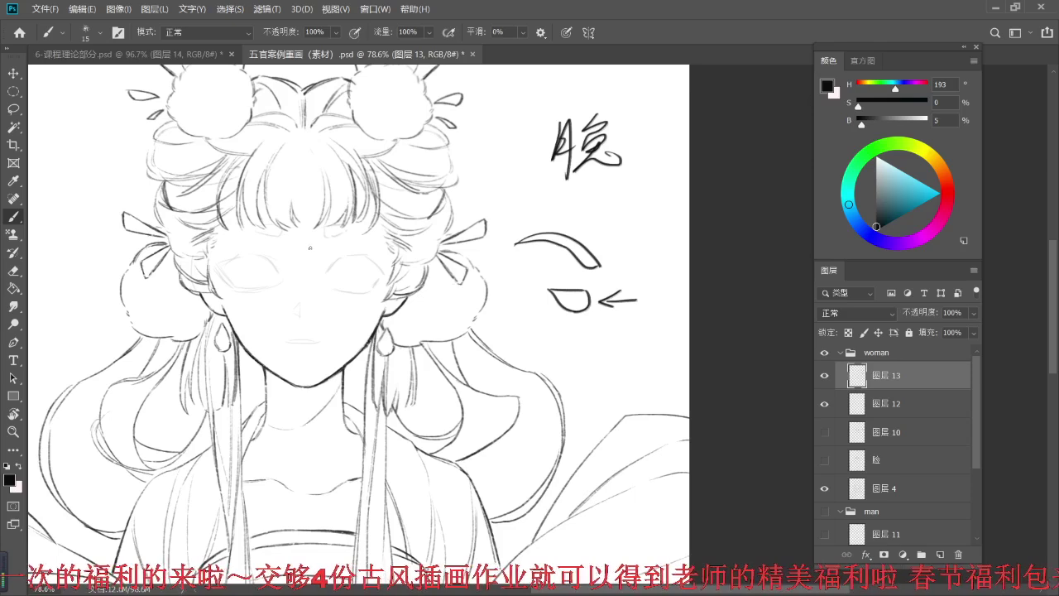
# - Draw the outline of the short rounded brow over the faint guide on the left half of the face
pyautogui.scroll(2, 296, 249)
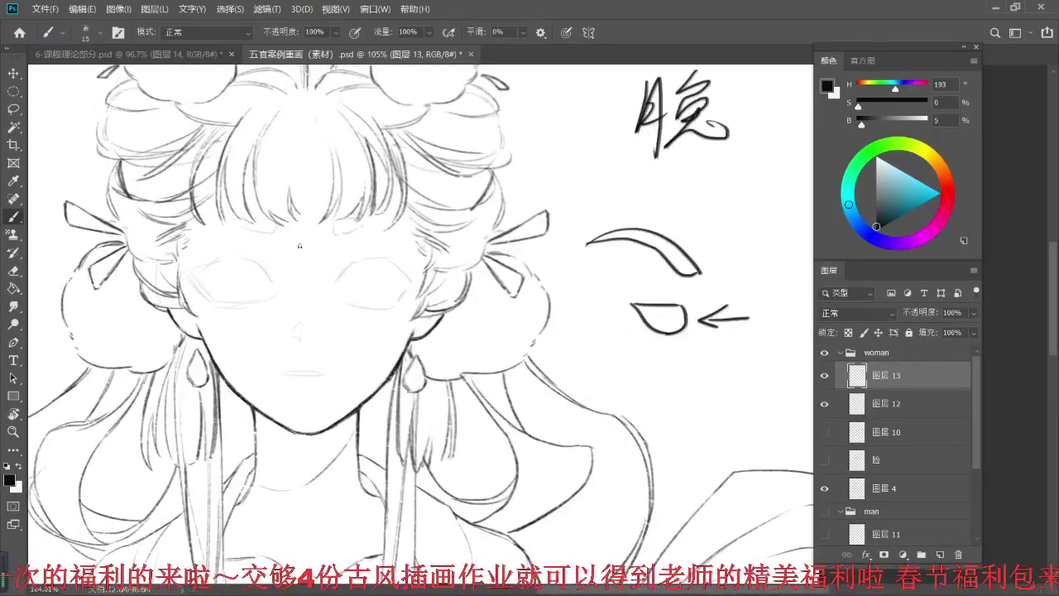
pyautogui.moveTo(294, 169); pyautogui.dragTo(345, 161)
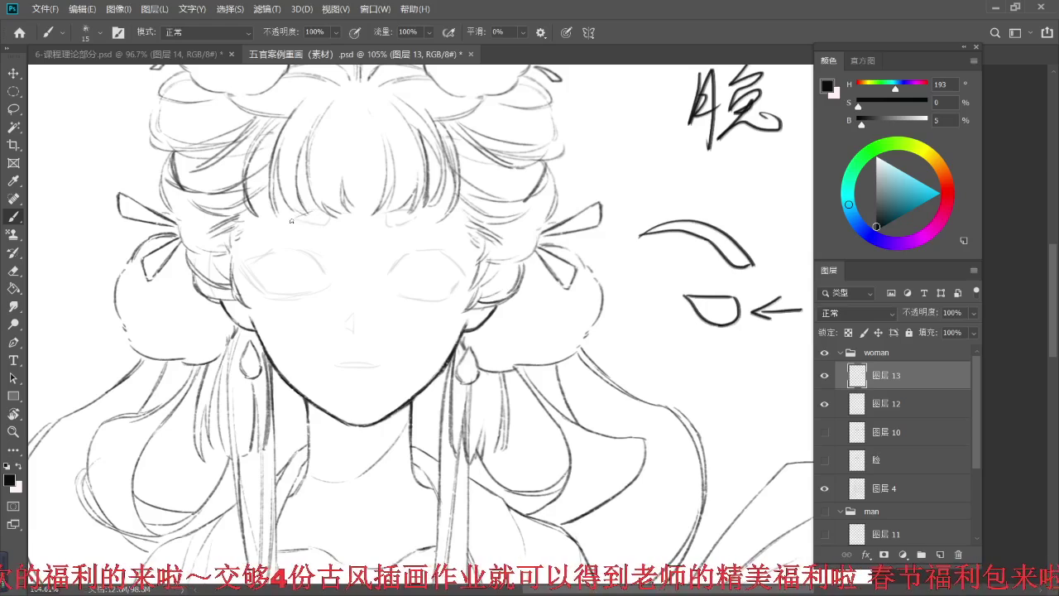
pyautogui.moveTo(306, 213)
pyautogui.mouseDown()
pyautogui.moveTo(326, 207)
pyautogui.moveTo(329, 219)
pyautogui.mouseUp()
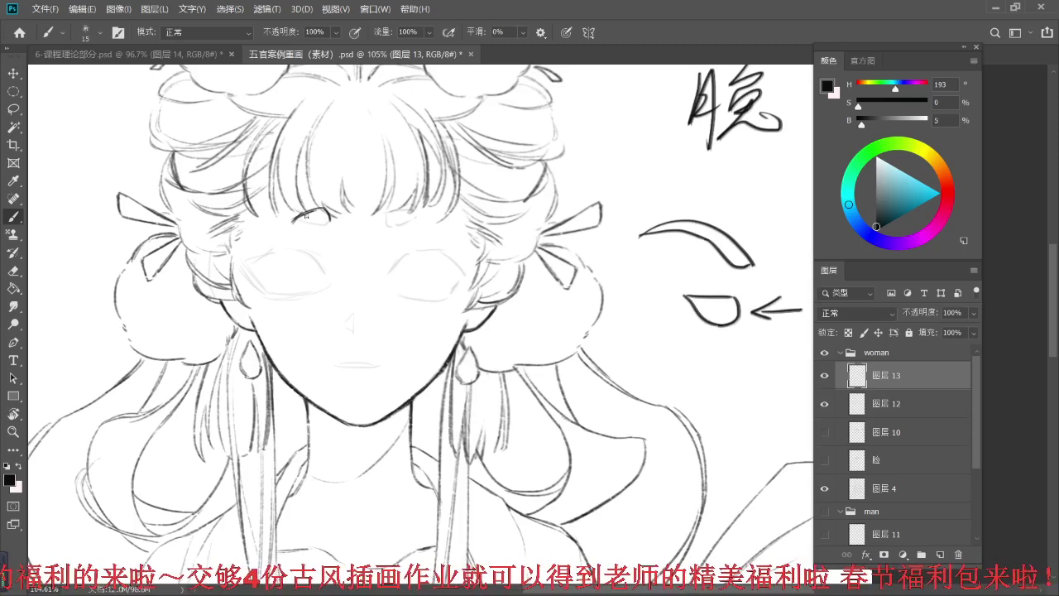
pyautogui.moveTo(324, 222); pyautogui.dragTo(306, 225)
pyautogui.moveTo(369, 195)
pyautogui.mouseDown()
pyautogui.moveTo(348, 213)
pyautogui.moveTo(364, 204)
pyautogui.mouseUp()
# - Clean up and thin the left brow's outline with a small eraser, reduced to 15 px and finally 8 px
pyautogui.press('e')
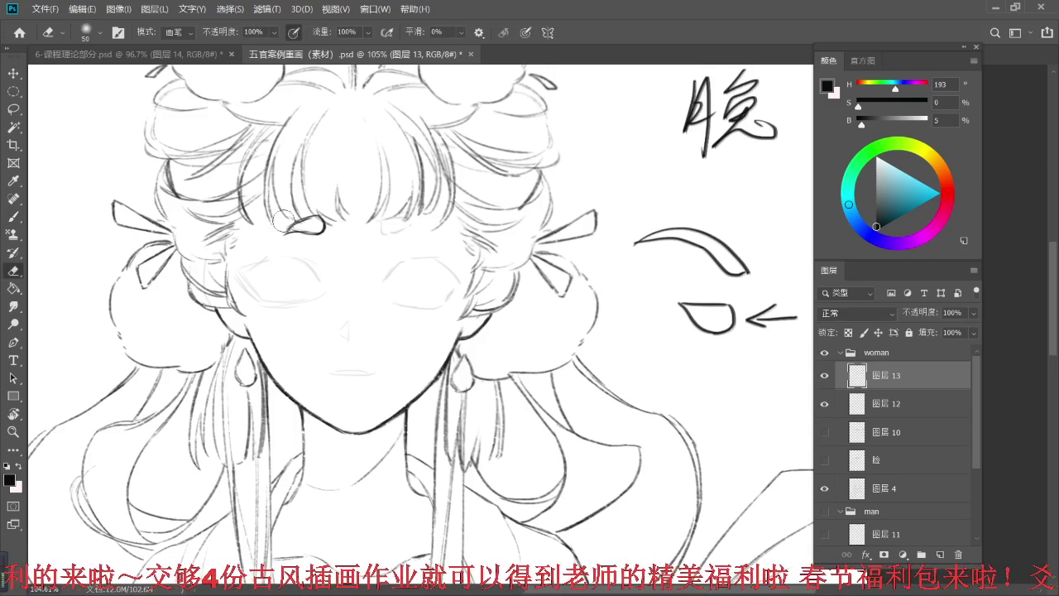
pyautogui.press('[')
pyautogui.press('[')
pyautogui.press('[')
pyautogui.press('[')
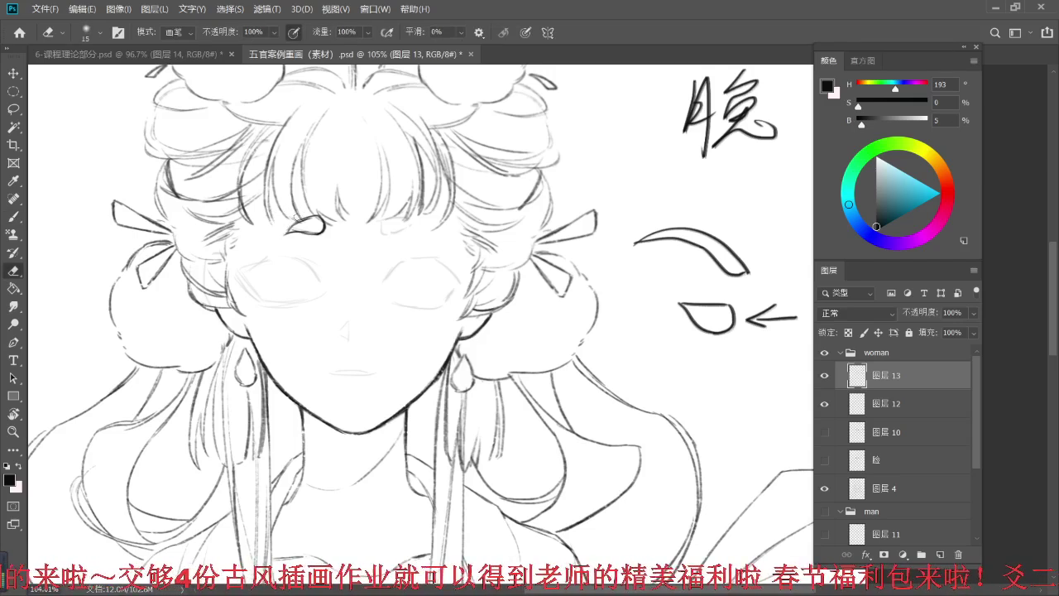
pyautogui.scroll(2, 352, 230)
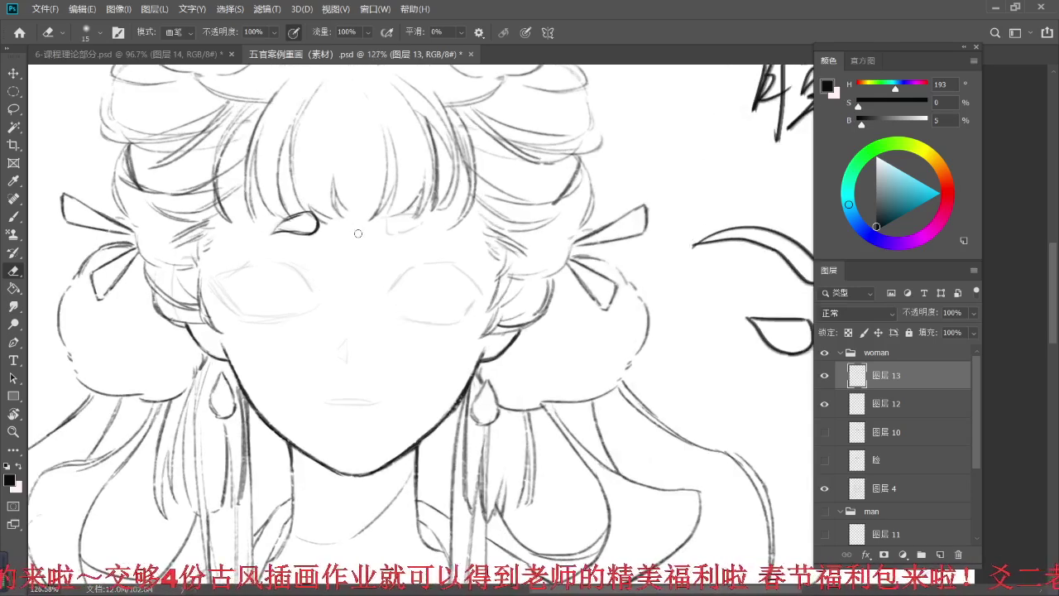
pyautogui.press('b')
pyautogui.moveTo(317, 288); pyautogui.dragTo(369, 287)
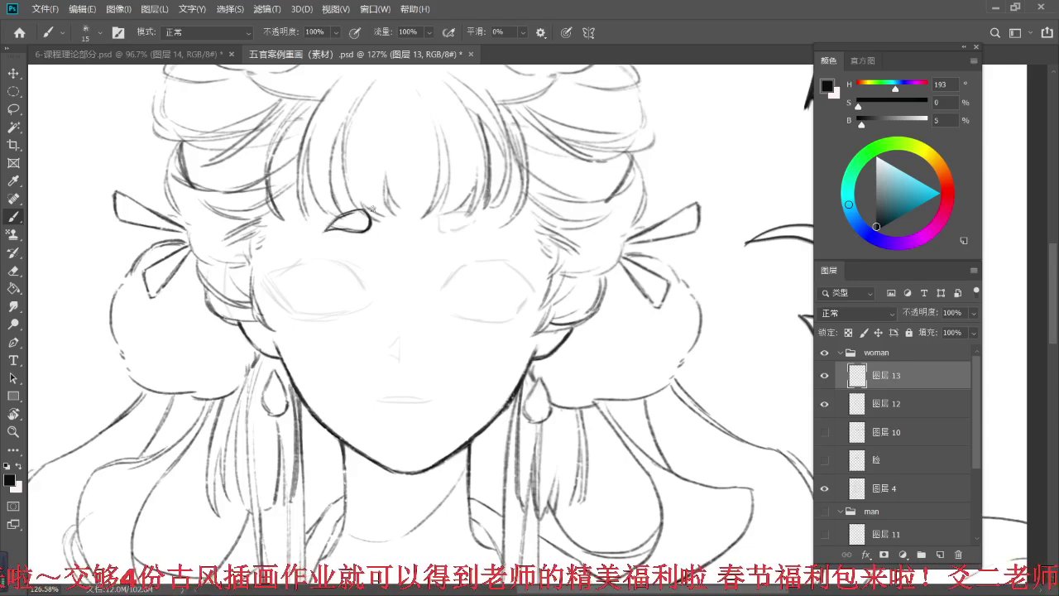
pyautogui.moveTo(399, 212); pyautogui.dragTo(366, 218)
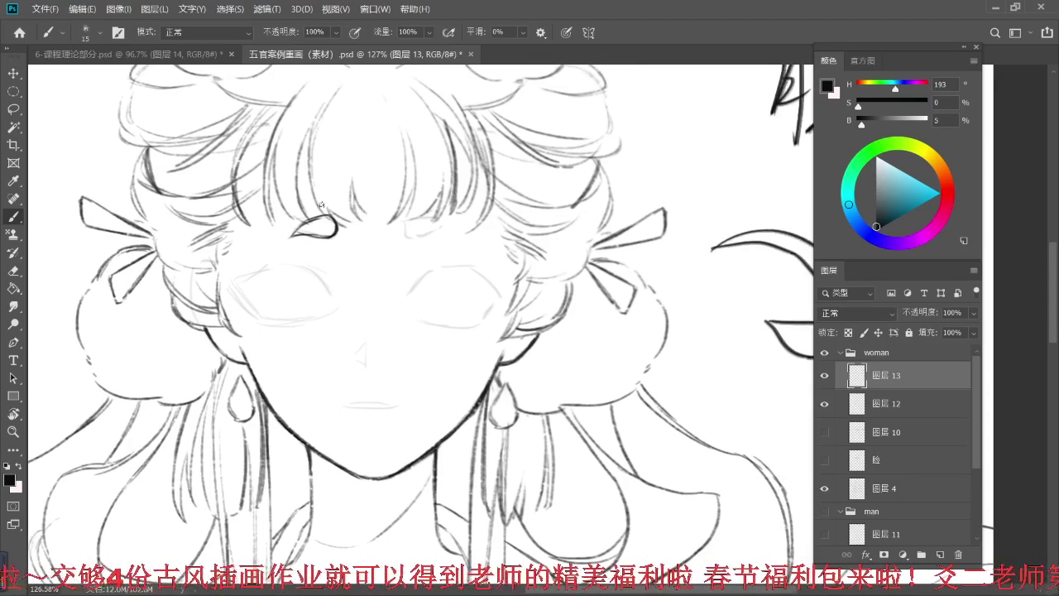
pyautogui.press('e')
pyautogui.moveTo(299, 233); pyautogui.dragTo(322, 221)
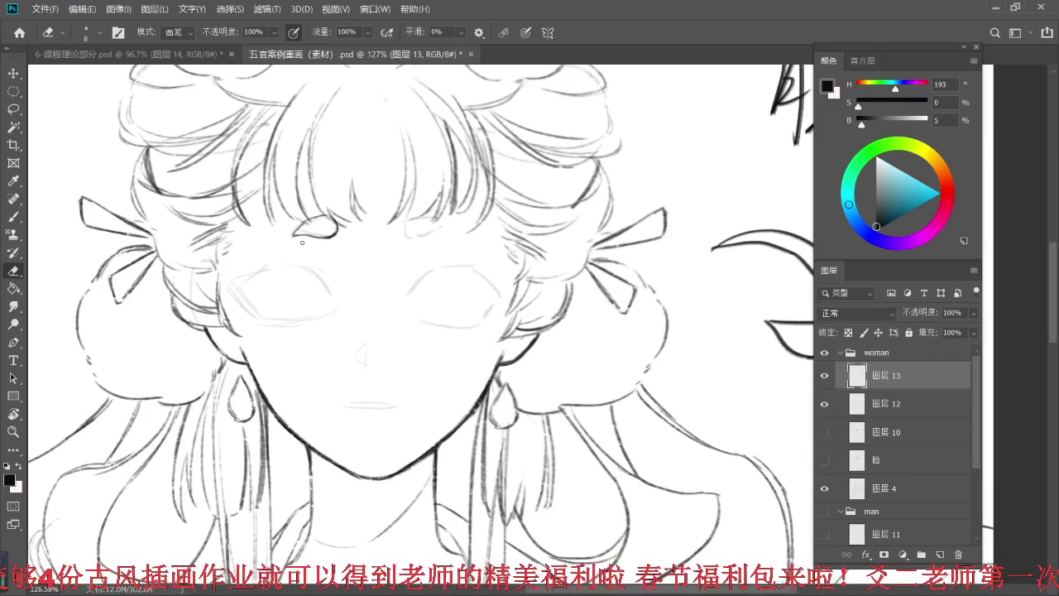
# - Redraw the left brow's thinned upper edge with the brush, undoing an unsatisfactory stroke
pyautogui.press('b')
pyautogui.moveTo(361, 245); pyautogui.dragTo(355, 247)
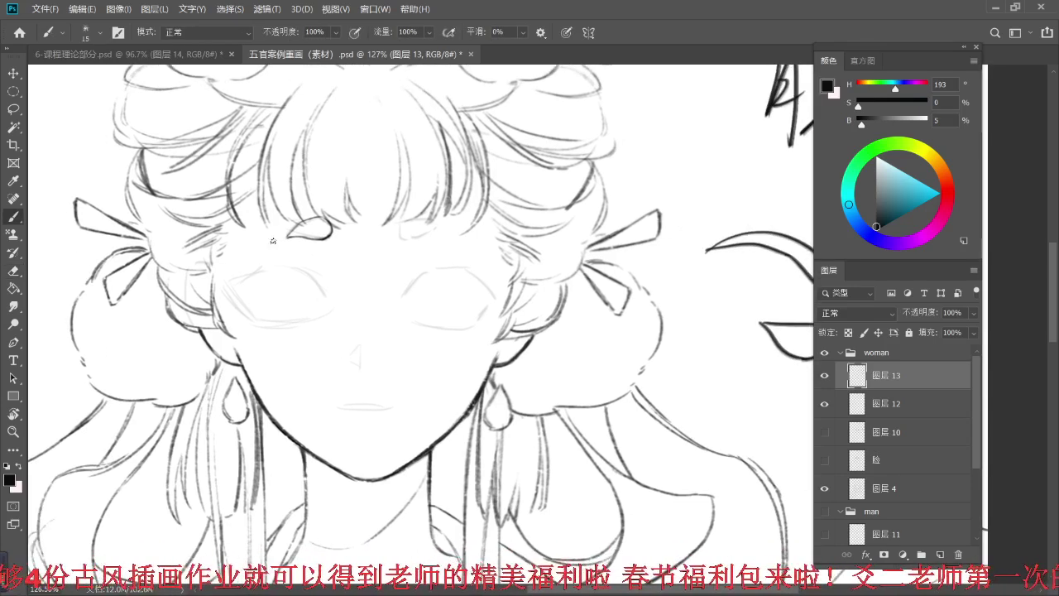
pyautogui.moveTo(289, 234); pyautogui.dragTo(317, 219)
pyautogui.hotkey('ctrl', 'z')
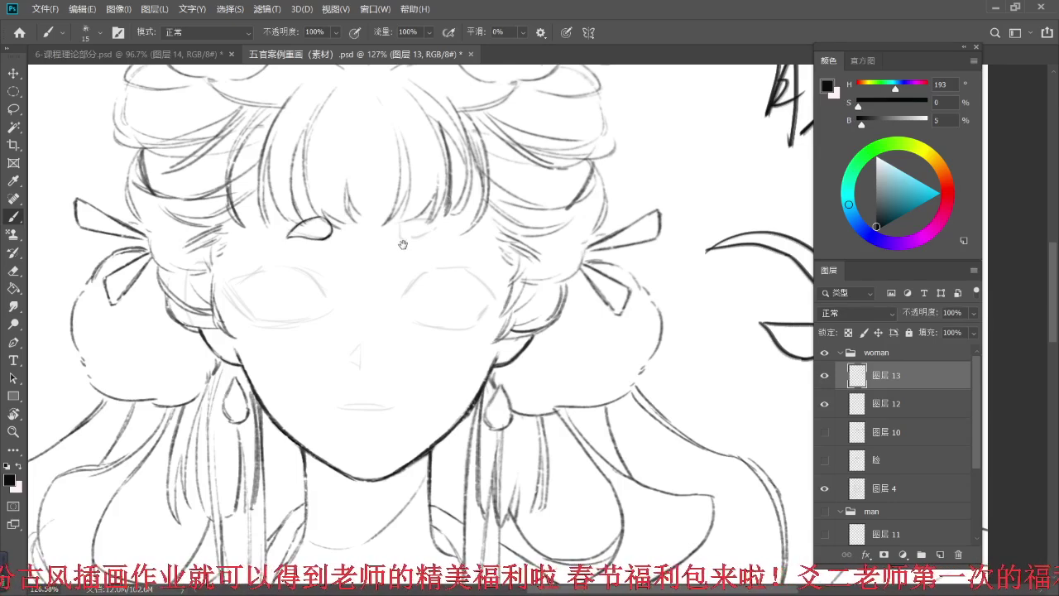
# - Try drawing the matching brow by hand on the right half of the face, and delete it with a lasso selection
pyautogui.moveTo(402, 244); pyautogui.dragTo(385, 253)
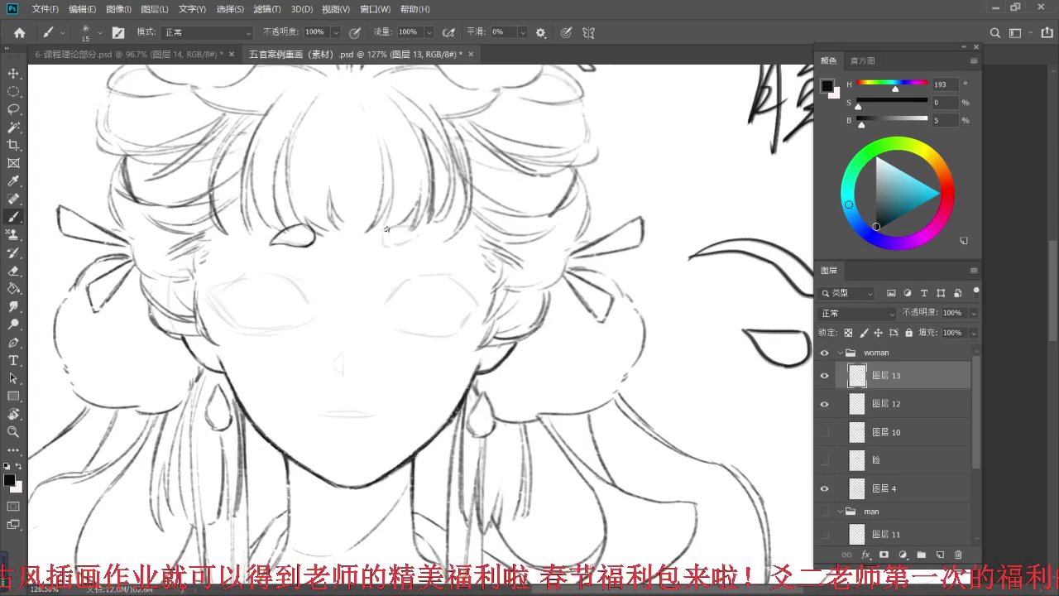
pyautogui.moveTo(382, 232)
pyautogui.mouseDown()
pyautogui.moveTo(414, 230)
pyautogui.moveTo(391, 222)
pyautogui.moveTo(405, 224)
pyautogui.moveTo(412, 243)
pyautogui.moveTo(387, 224)
pyautogui.moveTo(397, 245)
pyautogui.moveTo(410, 242)
pyautogui.moveTo(391, 244)
pyautogui.moveTo(413, 238)
pyautogui.moveTo(405, 224)
pyautogui.moveTo(423, 247)
pyautogui.mouseUp()
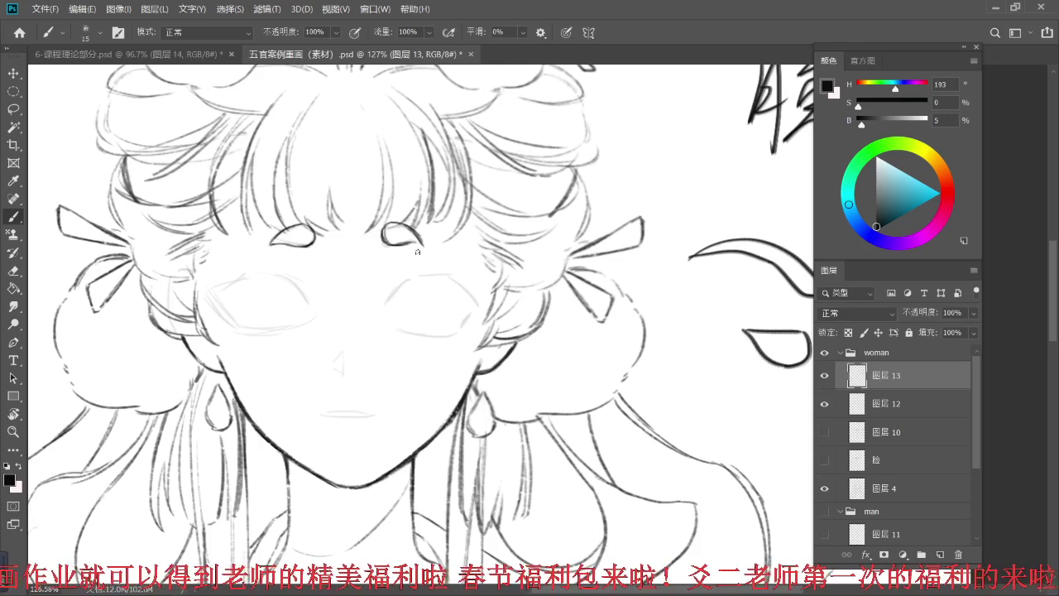
pyautogui.press('l')
pyautogui.moveTo(362, 207); pyautogui.dragTo(357, 209)
pyautogui.press('Delete')
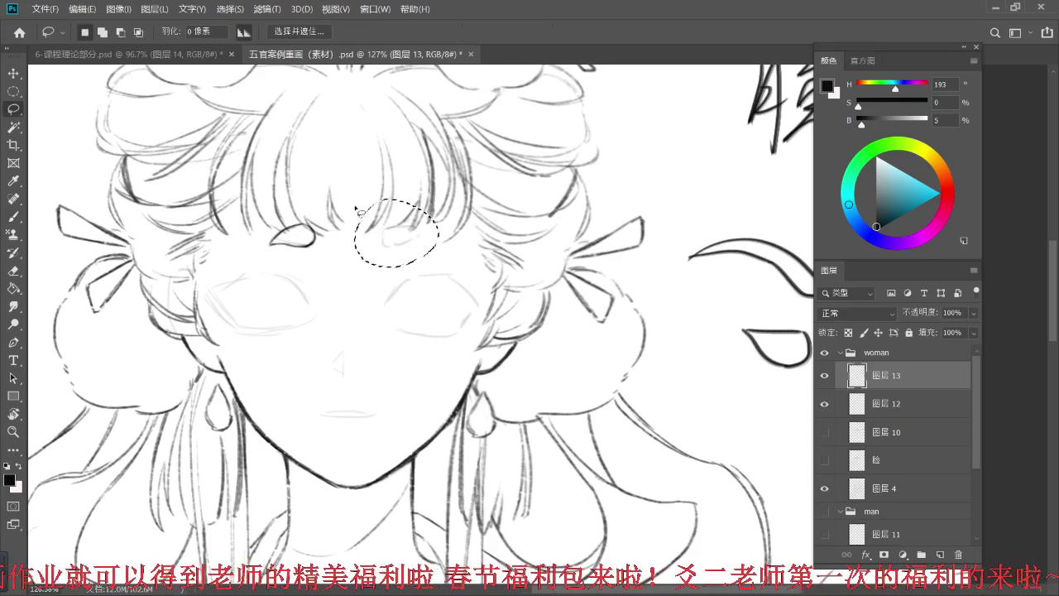
# - Duplicate the left brow onto its own layer, flip the copy horizontally and place it over the right brow guide
pyautogui.moveTo(273, 199)
pyautogui.mouseDown()
pyautogui.moveTo(268, 283)
pyautogui.moveTo(275, 201)
pyautogui.mouseUp()
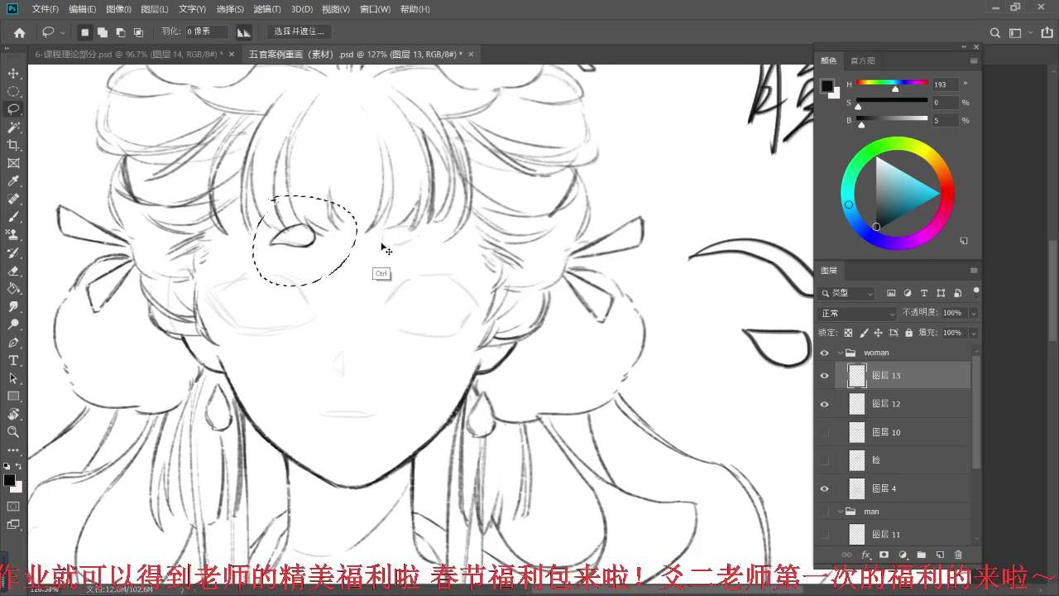
pyautogui.hotkey('ctrl', 'j')
pyautogui.hotkey('ctrl', 't')
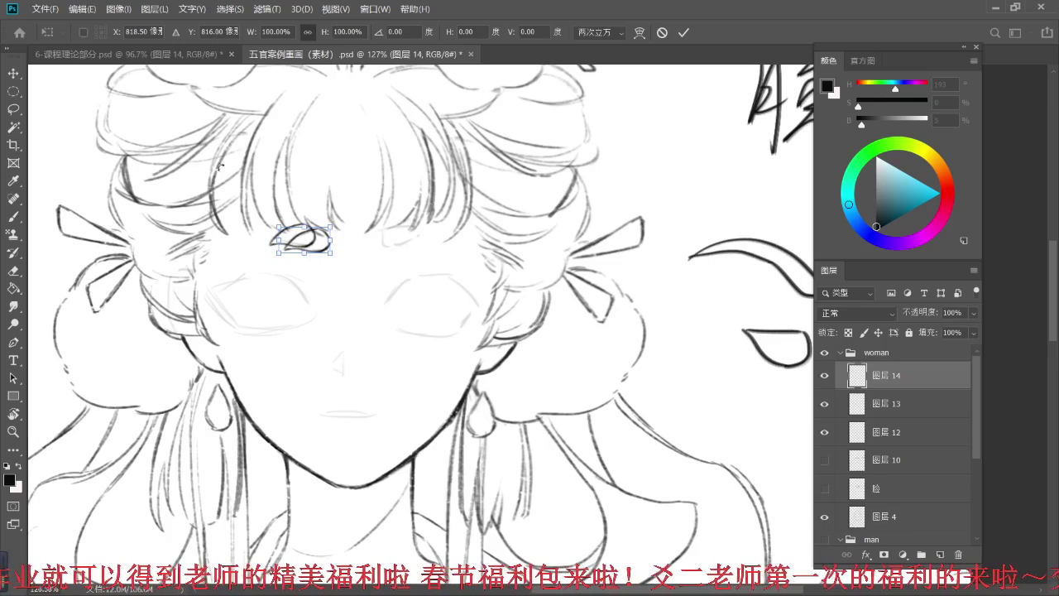
pyautogui.rightClick(311, 243)
pyautogui.click(341, 412)
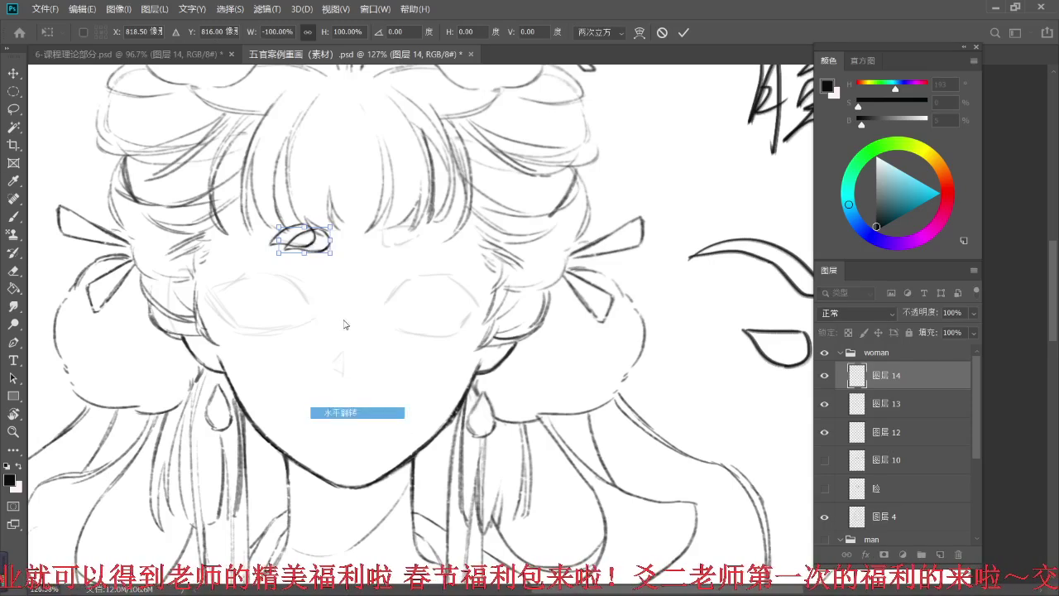
pyautogui.moveTo(297, 239); pyautogui.dragTo(404, 237)
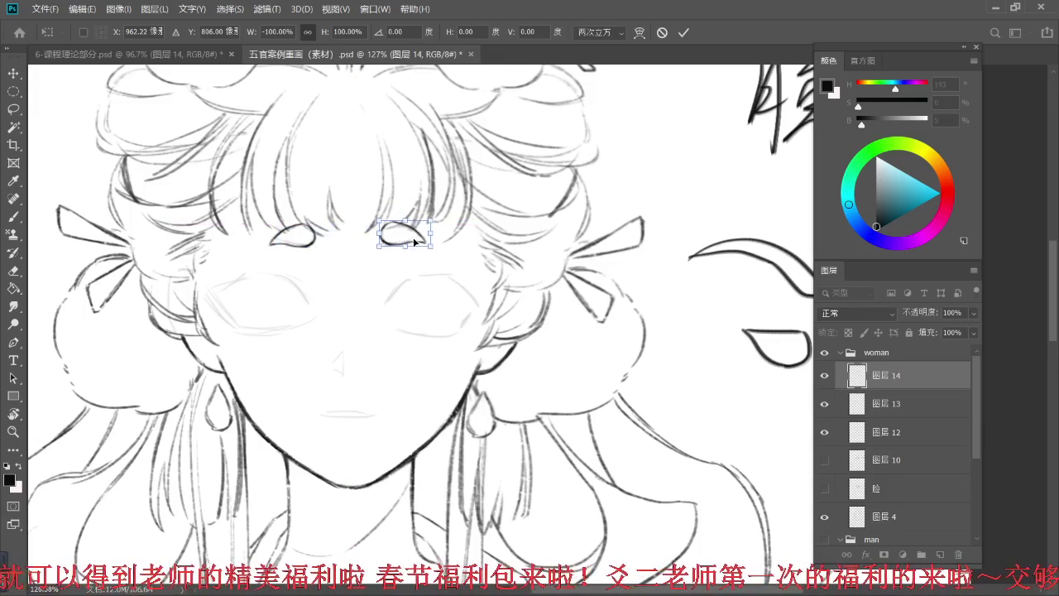
pyautogui.press('Return')
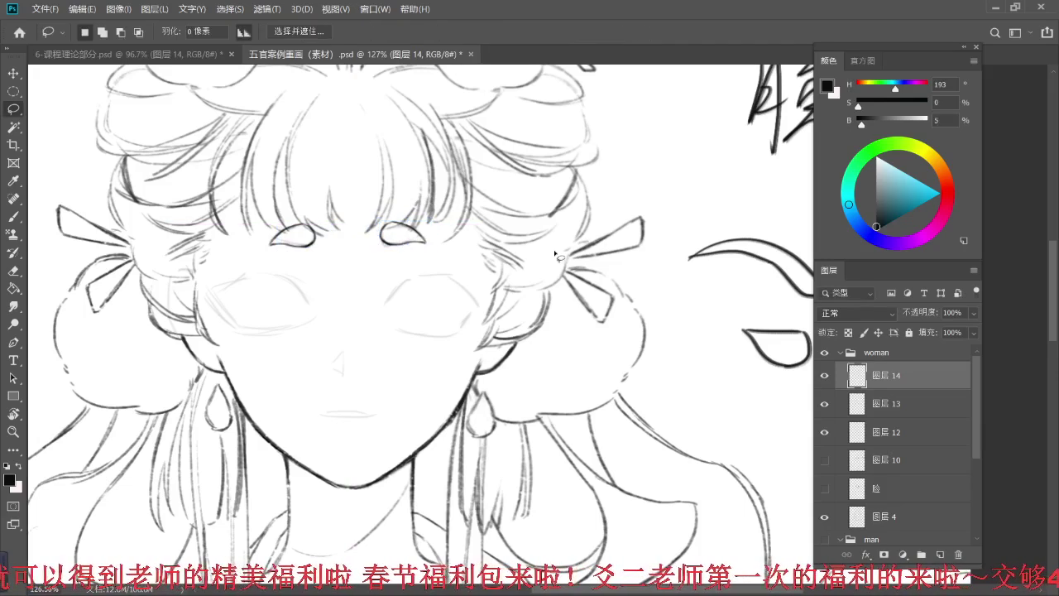
# - Merge the mirrored brow copy down into 图层 13
pyautogui.hotkey('ctrl', 't')
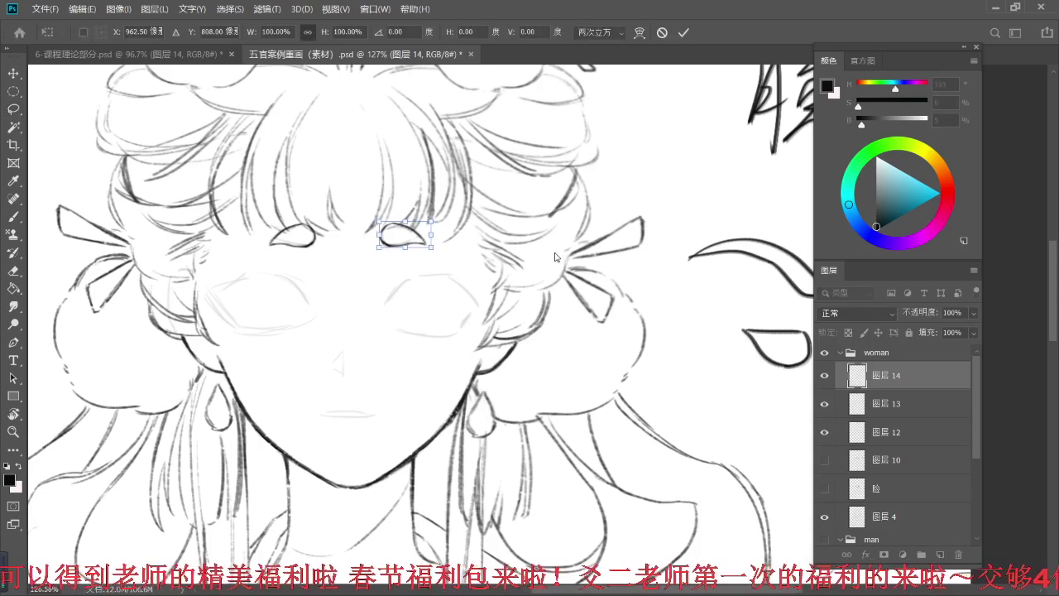
pyautogui.press('Return')
pyautogui.hotkey('ctrl', 'e')
pyautogui.hotkey('ctrl', '0')
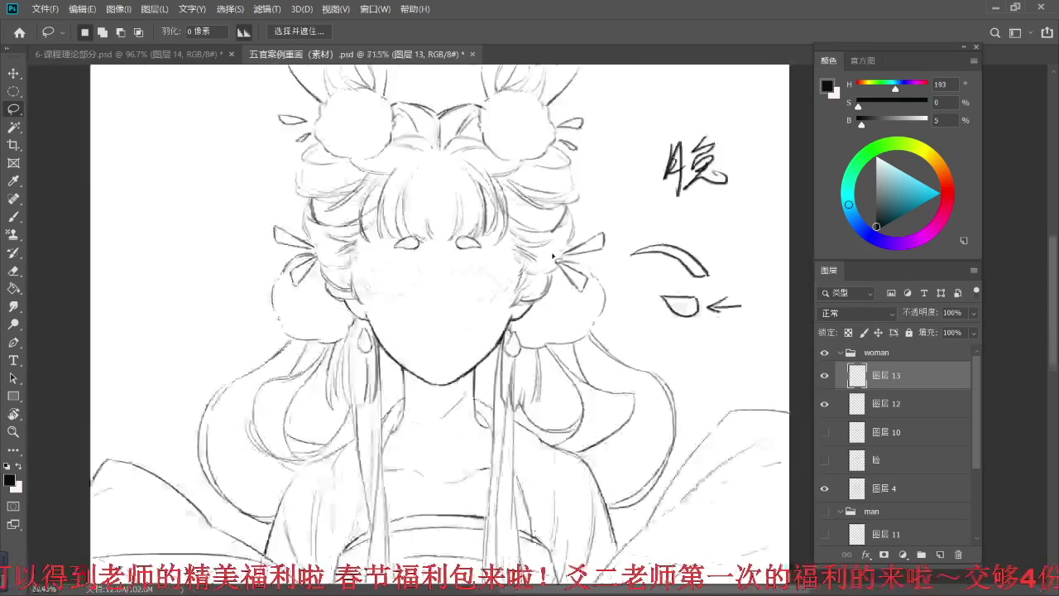
# - Fade the guide sketch on 图层 12 to about 17% opacity
pyautogui.scroll(-4, 552, 256)
pyautogui.scroll(7, 556, 263)
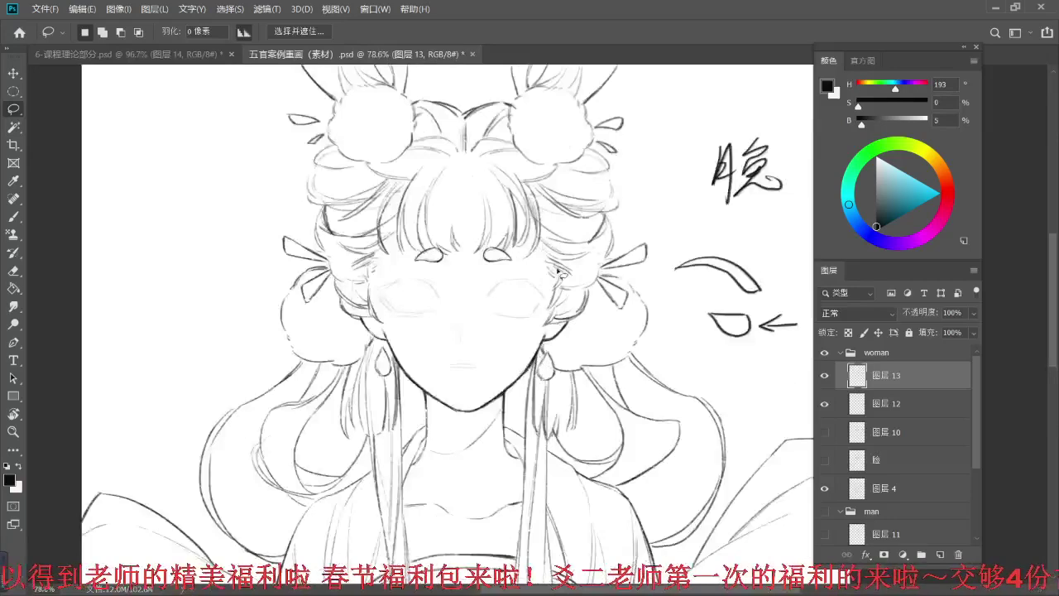
pyautogui.scroll(3, 559, 273)
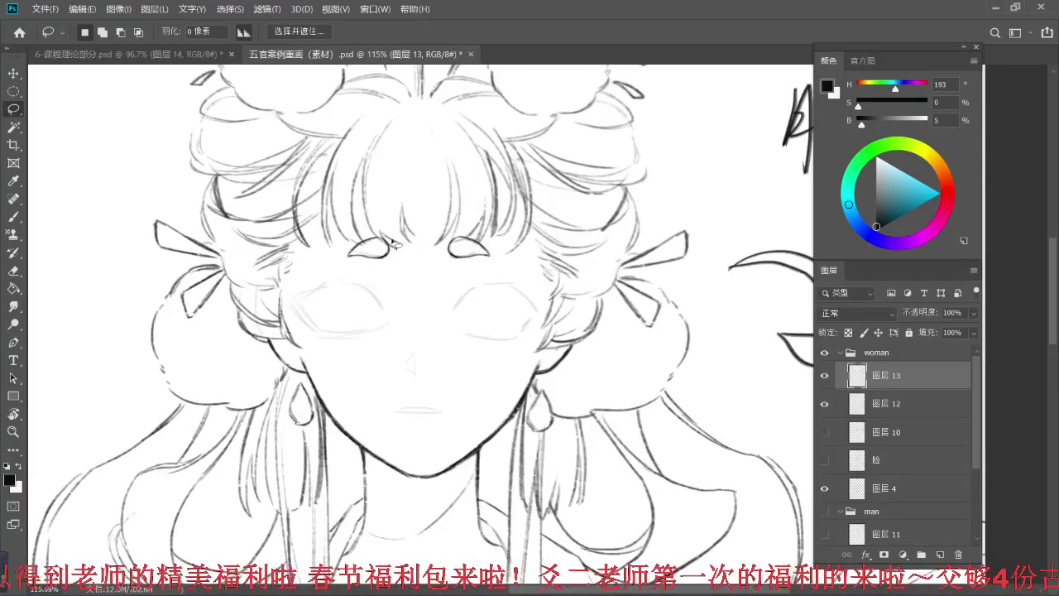
pyautogui.click(910, 404)
pyautogui.moveTo(973, 314); pyautogui.dragTo(921, 328)
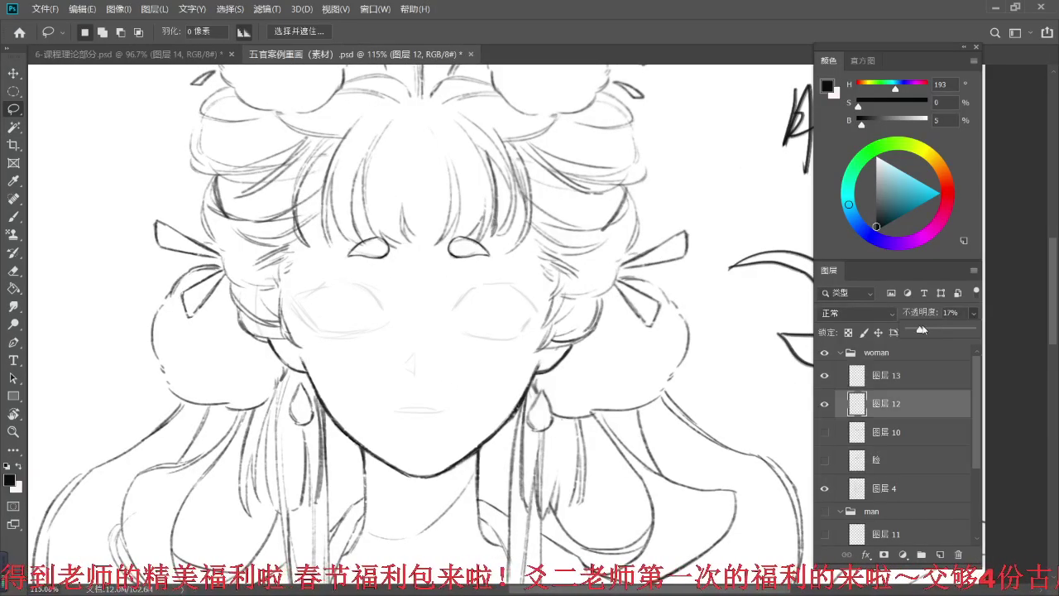
# - On 图层 13, select the left brow with a lasso and rotate it slightly clockwise
pyautogui.click(914, 377)
pyautogui.moveTo(374, 253)
pyautogui.mouseDown()
pyautogui.moveTo(348, 225)
pyautogui.moveTo(413, 238)
pyautogui.moveTo(396, 265)
pyautogui.mouseUp()
pyautogui.hotkey('ctrl', 't')
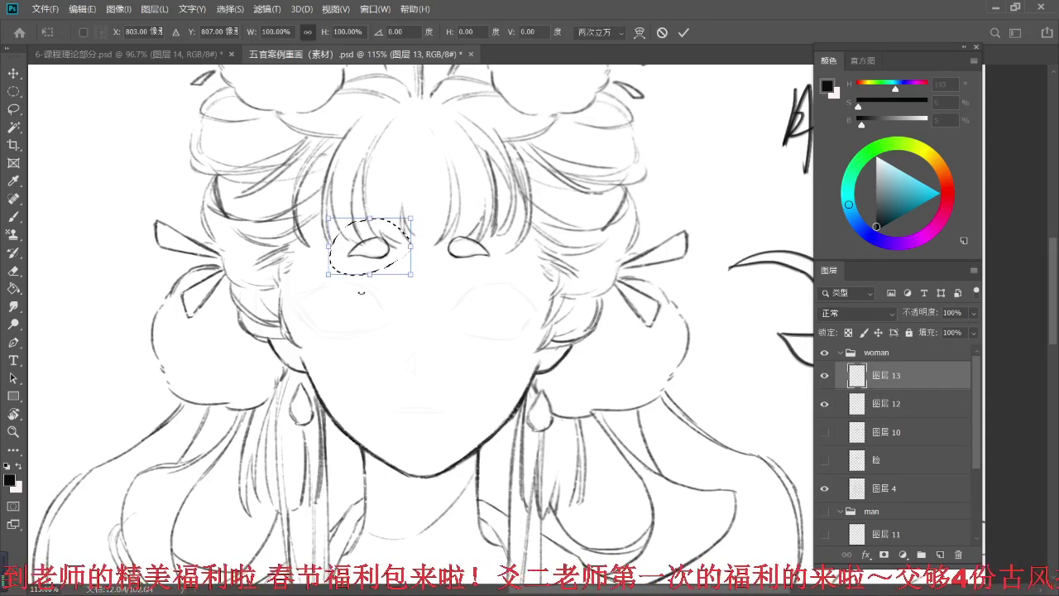
pyautogui.moveTo(333, 295); pyautogui.dragTo(327, 282)
pyautogui.press('Return')
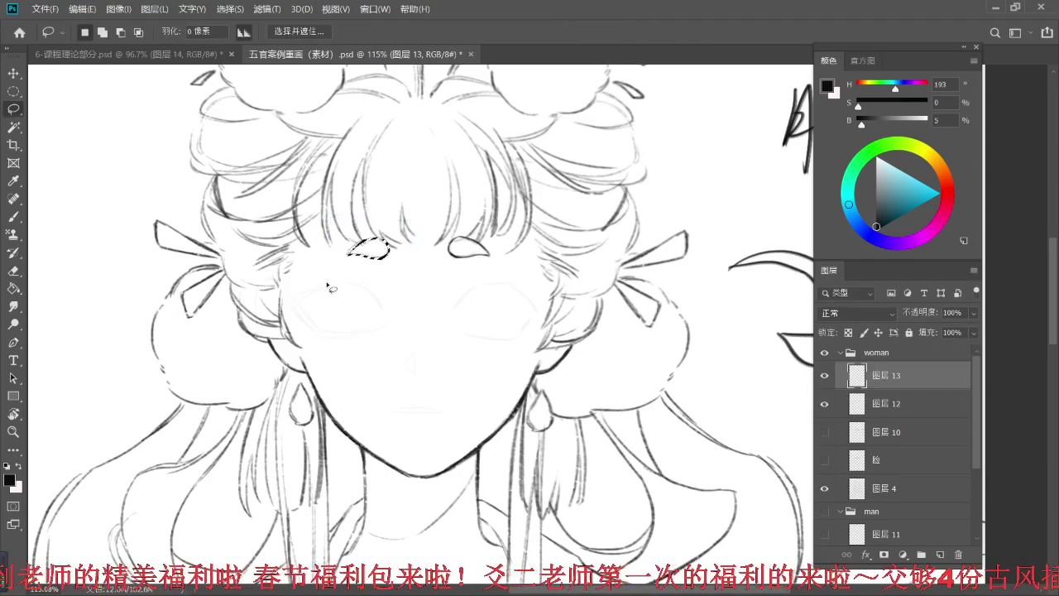
# - Select the right brow with a lasso, rotate it -4.29 degrees and clear the selection
pyautogui.moveTo(445, 263)
pyautogui.mouseDown()
pyautogui.moveTo(428, 241)
pyautogui.moveTo(468, 229)
pyautogui.mouseUp()
pyautogui.hotkey('ctrl', 't')
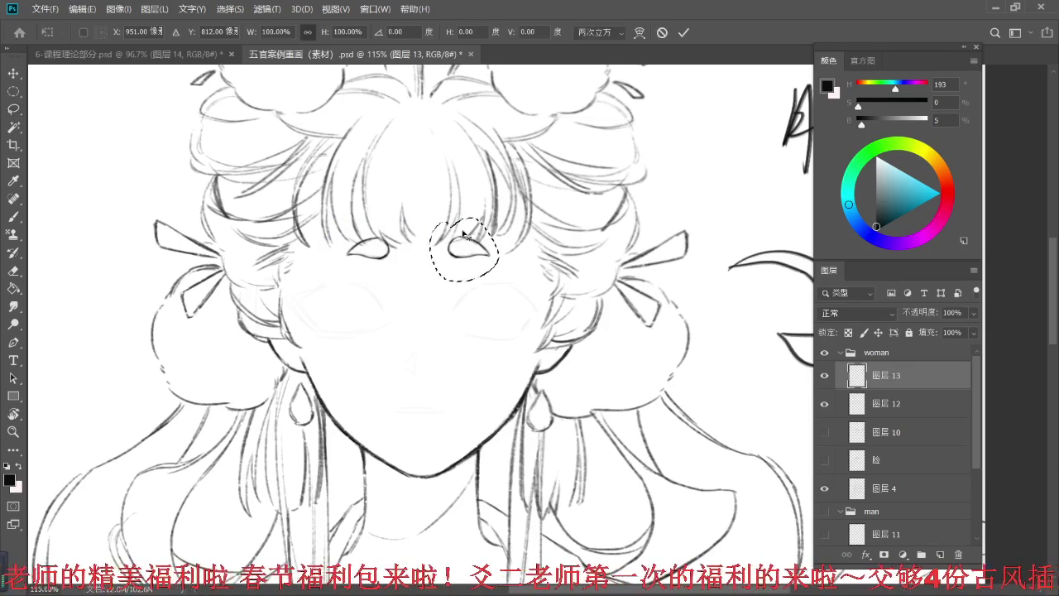
pyautogui.moveTo(434, 194); pyautogui.dragTo(427, 191)
pyautogui.press('Return')
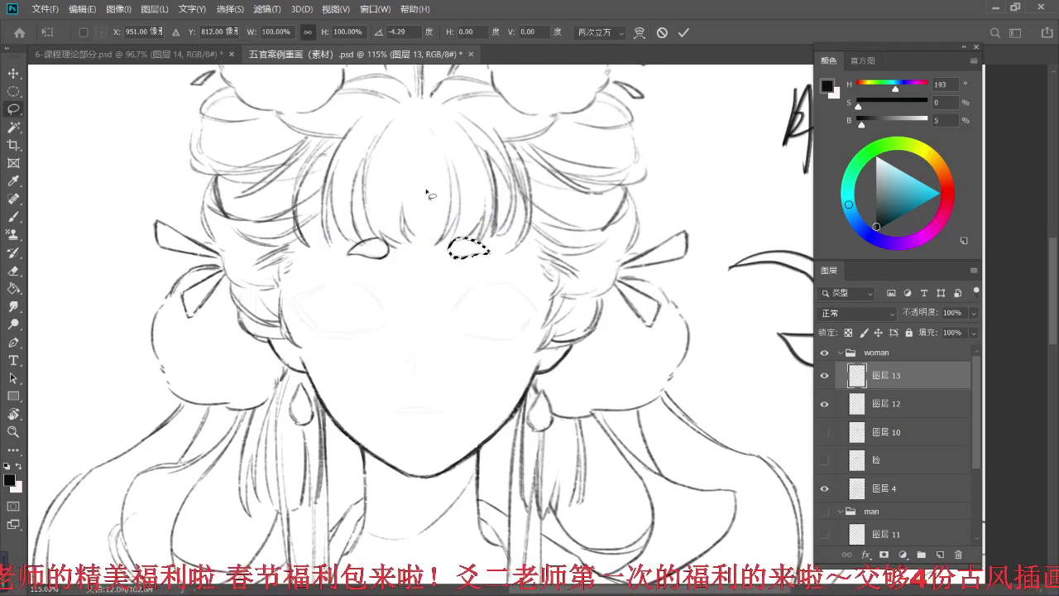
pyautogui.press('Return')
pyautogui.hotkey('ctrl', 'd')
# - Clean up the brow outlines with the 8 px eraser, starting at the right brow's inner end
pyautogui.moveTo(515, 240); pyautogui.dragTo(485, 230)
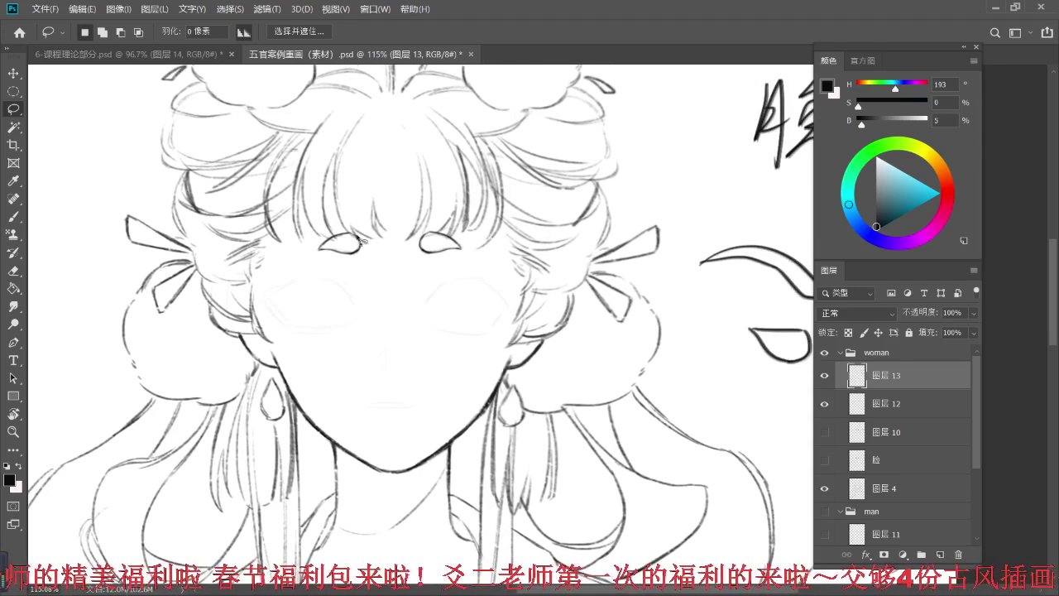
pyautogui.press('e')
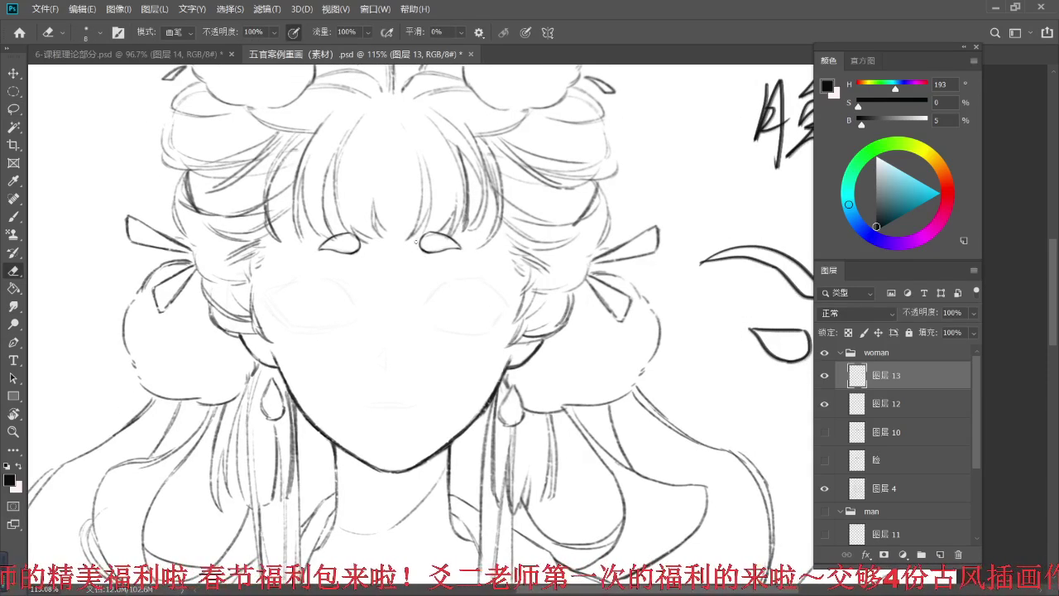
pyautogui.moveTo(422, 246)
pyautogui.mouseDown()
pyautogui.moveTo(438, 251)
pyautogui.moveTo(379, 221)
pyautogui.mouseUp()
# - Handwrite the style notes 夢 and 可愛 with the 15 px brush in the blank area to the left of the head
pyautogui.press('b')
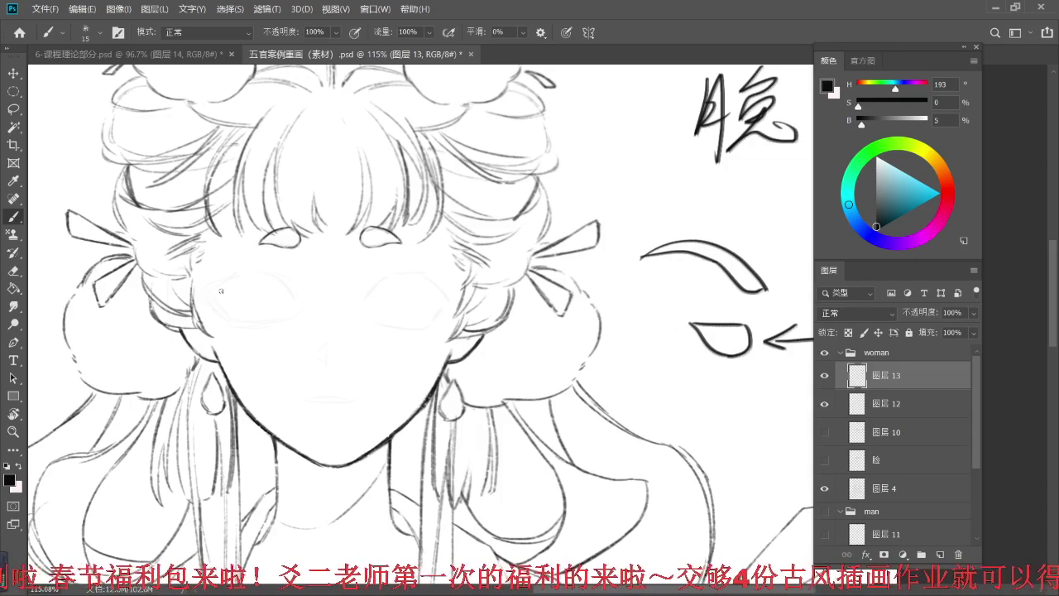
pyautogui.moveTo(239, 232); pyautogui.dragTo(341, 248)
pyautogui.moveTo(66, 166)
pyautogui.mouseDown()
pyautogui.moveTo(101, 162)
pyautogui.moveTo(93, 170)
pyautogui.mouseUp()
pyautogui.moveTo(71, 174); pyautogui.dragTo(76, 182)
pyautogui.moveTo(76, 172)
pyautogui.mouseDown()
pyautogui.moveTo(105, 178)
pyautogui.moveTo(87, 181)
pyautogui.mouseUp()
pyautogui.moveTo(79, 183)
pyautogui.mouseDown()
pyautogui.moveTo(100, 180)
pyautogui.moveTo(78, 202)
pyautogui.mouseUp()
pyautogui.moveTo(92, 192)
pyautogui.mouseDown()
pyautogui.moveTo(67, 231)
pyautogui.moveTo(91, 211)
pyautogui.mouseUp()
pyautogui.moveTo(140, 188); pyautogui.dragTo(175, 177)
pyautogui.moveTo(175, 177)
pyautogui.mouseDown()
pyautogui.moveTo(170, 224)
pyautogui.moveTo(162, 213)
pyautogui.moveTo(207, 174)
pyautogui.mouseUp()
pyautogui.moveTo(198, 185); pyautogui.dragTo(215, 185)
pyautogui.moveTo(213, 190)
pyautogui.mouseDown()
pyautogui.moveTo(202, 200)
pyautogui.moveTo(207, 217)
pyautogui.moveTo(268, 238)
pyautogui.mouseUp()
# - Handwrite the note 圓形 vertically beneath 可愛
pyautogui.moveTo(184, 253); pyautogui.dragTo(181, 296)
pyautogui.moveTo(192, 251)
pyautogui.mouseDown()
pyautogui.moveTo(211, 303)
pyautogui.moveTo(198, 276)
pyautogui.mouseUp()
pyautogui.moveTo(198, 262); pyautogui.dragTo(208, 268)
pyautogui.moveTo(199, 273)
pyautogui.mouseDown()
pyautogui.moveTo(210, 271)
pyautogui.moveTo(210, 298)
pyautogui.mouseUp()
pyautogui.moveTo(199, 274)
pyautogui.mouseDown()
pyautogui.moveTo(195, 307)
pyautogui.moveTo(217, 307)
pyautogui.mouseUp()
pyautogui.moveTo(158, 352)
pyautogui.mouseDown()
pyautogui.moveTo(202, 344)
pyautogui.moveTo(200, 359)
pyautogui.mouseUp()
pyautogui.moveTo(177, 352); pyautogui.dragTo(200, 425)
pyautogui.moveTo(205, 330)
pyautogui.mouseDown()
pyautogui.moveTo(212, 369)
pyautogui.moveTo(201, 379)
pyautogui.mouseUp()
pyautogui.moveTo(222, 377); pyautogui.dragTo(178, 411)
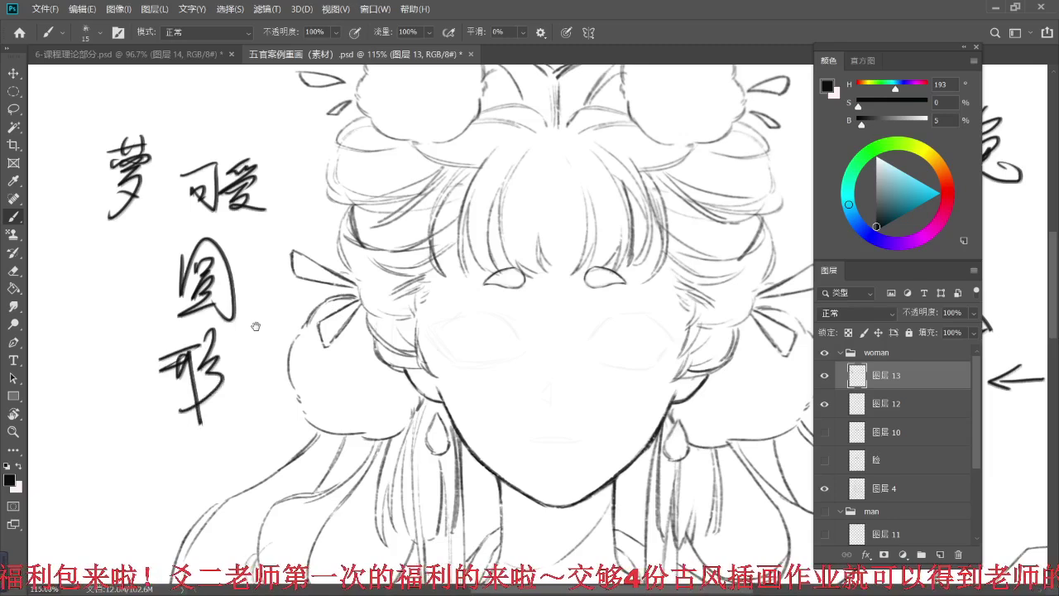
# - Draw a curved arrow beneath the handwritten notes, pointing toward the round hair puff
pyautogui.moveTo(190, 322); pyautogui.dragTo(134, 333)
pyautogui.moveTo(116, 475)
pyautogui.mouseDown()
pyautogui.moveTo(140, 394)
pyautogui.moveTo(257, 349)
pyautogui.mouseUp()
pyautogui.moveTo(238, 354); pyautogui.dragTo(241, 374)
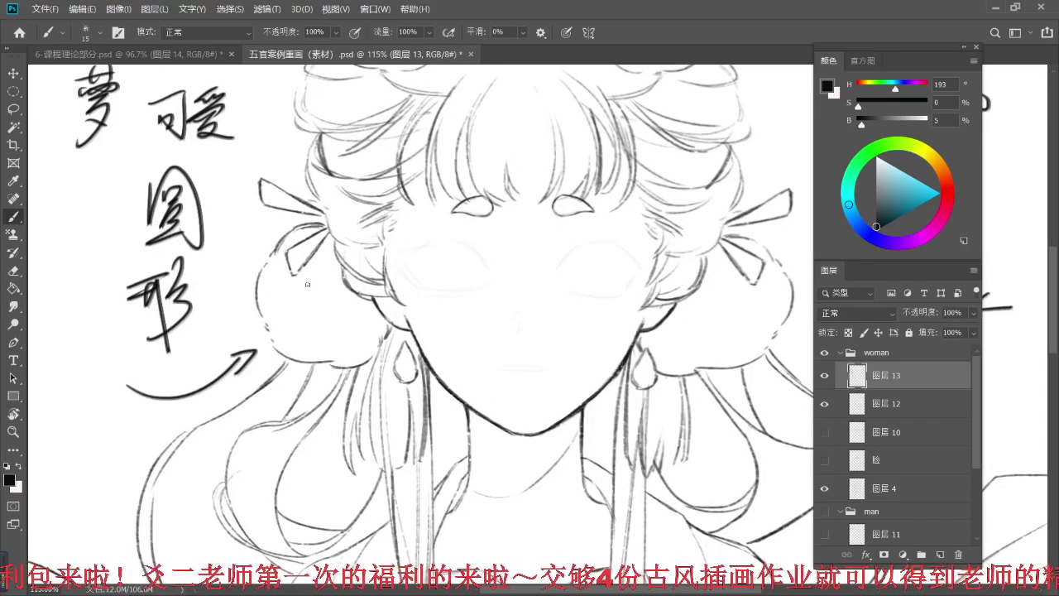
# - Try tracing the round hair puff on the left side of the head with a heavy stroke, and undo it
pyautogui.moveTo(312, 240)
pyautogui.mouseDown()
pyautogui.moveTo(291, 353)
pyautogui.moveTo(383, 364)
pyautogui.mouseUp()
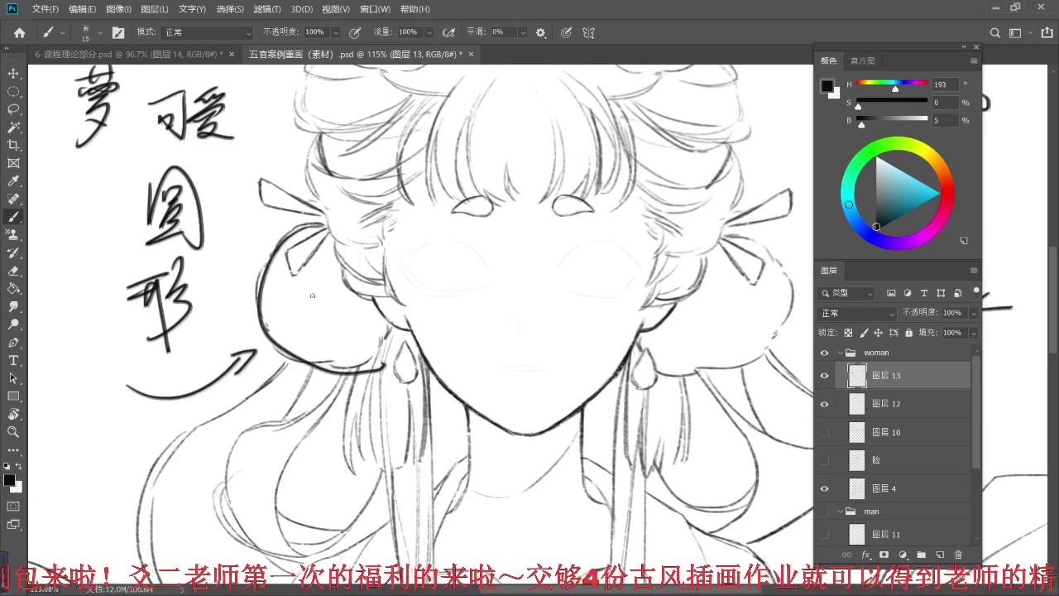
pyautogui.hotkey('ctrl', 'z')
pyautogui.moveTo(507, 244); pyautogui.dragTo(357, 266)
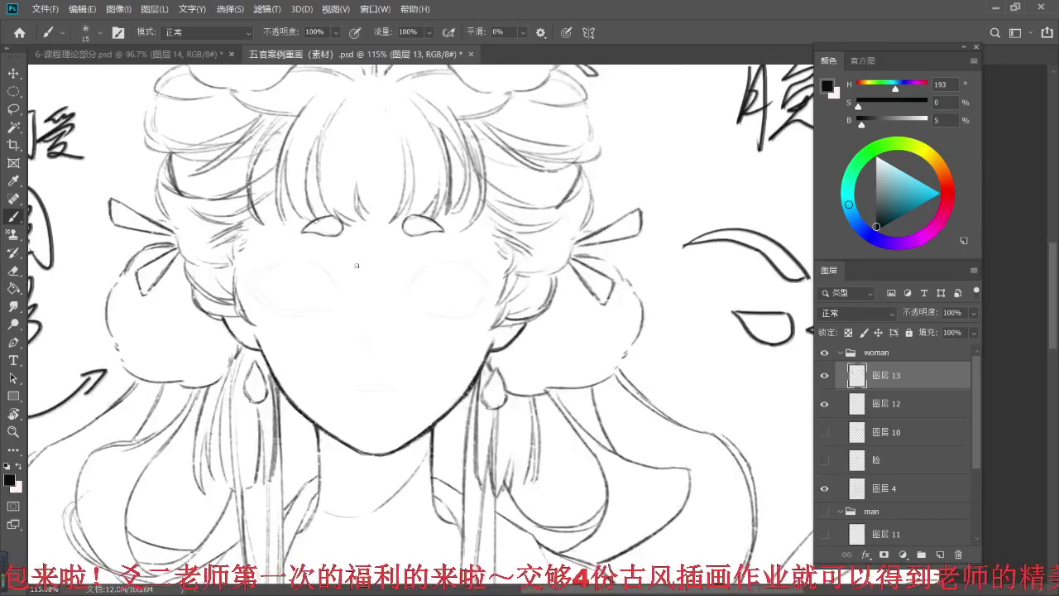
# - Show the painted face layer 脸 to compare the original features, and hide it again
pyautogui.click(824, 460)
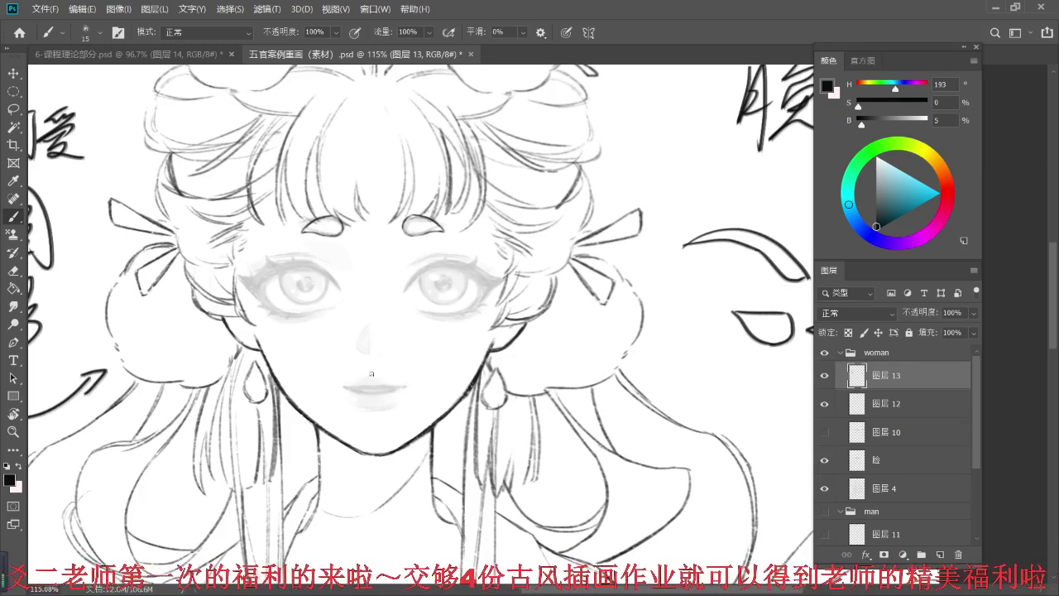
pyautogui.click(824, 459)
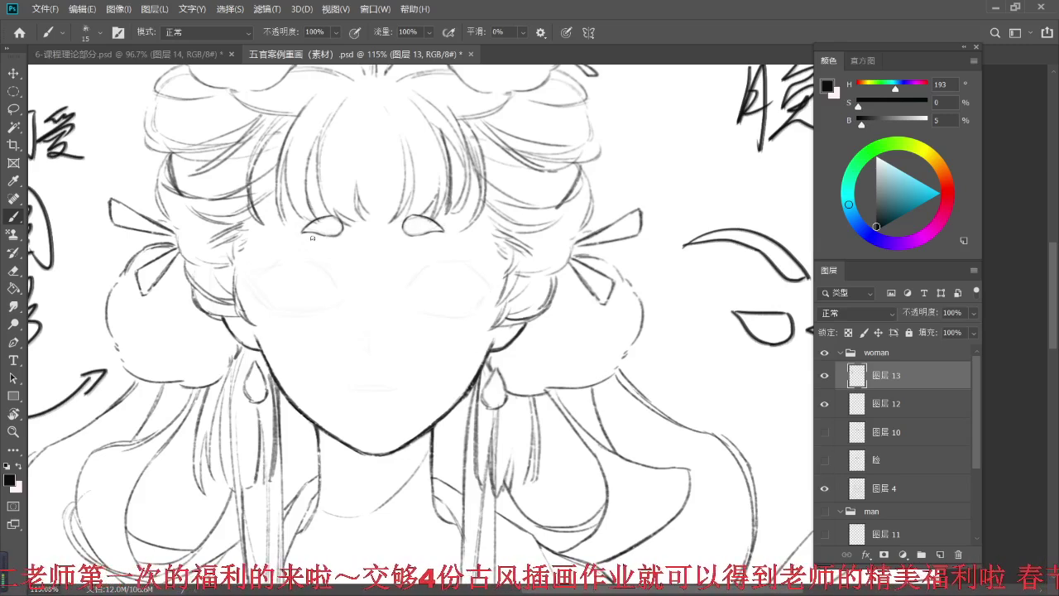
# - Draw the left eye over the faint guide with upper and lower lids, inner corner and round iris, undoing an unsatisfactory stroke
pyautogui.moveTo(325, 272); pyautogui.dragTo(320, 281)
pyautogui.moveTo(243, 284)
pyautogui.mouseDown()
pyautogui.moveTo(287, 271)
pyautogui.moveTo(272, 275)
pyautogui.moveTo(315, 279)
pyautogui.moveTo(285, 273)
pyautogui.moveTo(327, 294)
pyautogui.moveTo(307, 275)
pyautogui.moveTo(330, 296)
pyautogui.moveTo(254, 296)
pyautogui.moveTo(267, 311)
pyautogui.moveTo(306, 310)
pyautogui.moveTo(263, 305)
pyautogui.moveTo(283, 314)
pyautogui.moveTo(258, 300)
pyautogui.moveTo(319, 300)
pyautogui.moveTo(292, 312)
pyautogui.moveTo(332, 305)
pyautogui.mouseUp()
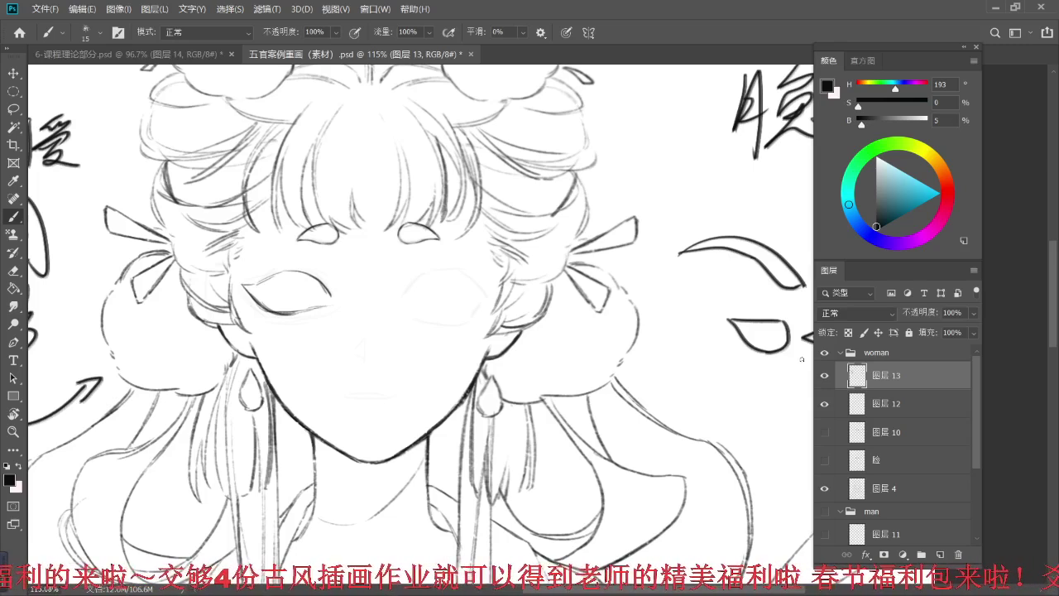
pyautogui.moveTo(383, 243)
pyautogui.mouseDown()
pyautogui.moveTo(371, 253)
pyautogui.moveTo(374, 229)
pyautogui.mouseUp()
pyautogui.moveTo(232, 270)
pyautogui.mouseDown()
pyautogui.moveTo(276, 293)
pyautogui.moveTo(314, 289)
pyautogui.moveTo(258, 296)
pyautogui.moveTo(328, 289)
pyautogui.moveTo(313, 258)
pyautogui.mouseUp()
pyautogui.hotkey('ctrl', 'z')
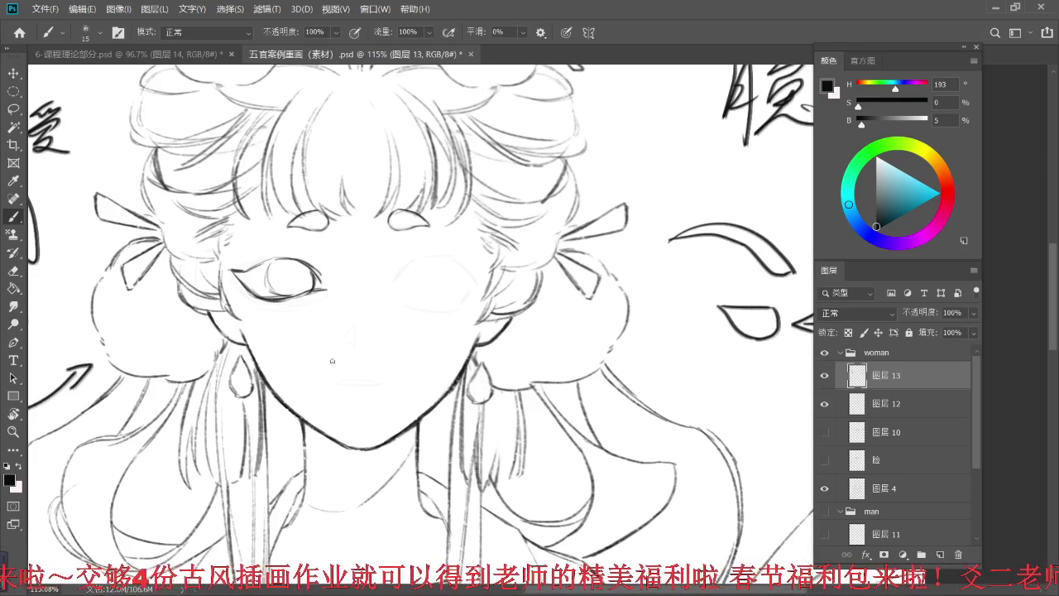
# - Draw an open smiling mouth with a flat upper edge, undoing rough strokes, and trim its left corner with the 8 px eraser
pyautogui.moveTo(324, 368)
pyautogui.mouseDown()
pyautogui.moveTo(382, 364)
pyautogui.moveTo(345, 392)
pyautogui.moveTo(392, 365)
pyautogui.mouseUp()
pyautogui.moveTo(387, 366)
pyautogui.mouseDown()
pyautogui.moveTo(397, 387)
pyautogui.moveTo(405, 382)
pyautogui.moveTo(404, 372)
pyautogui.moveTo(373, 395)
pyautogui.mouseUp()
pyautogui.moveTo(393, 384)
pyautogui.mouseDown()
pyautogui.moveTo(368, 399)
pyautogui.moveTo(397, 369)
pyautogui.moveTo(361, 393)
pyautogui.mouseUp()
pyautogui.hotkey('ctrl', 'z')
pyautogui.hotkey('ctrl', 'z')
pyautogui.hotkey('ctrl', 'z')
pyautogui.hotkey('ctrl', 'z')
pyautogui.hotkey('ctrl', 'z')
pyautogui.moveTo(400, 374); pyautogui.dragTo(375, 390)
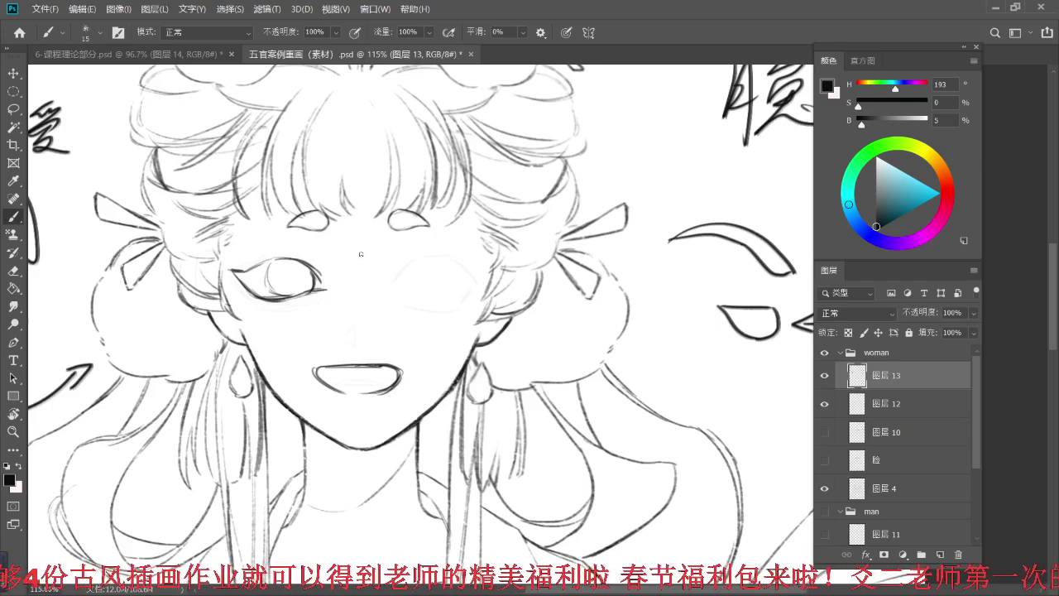
pyautogui.press('e')
pyautogui.moveTo(313, 364); pyautogui.dragTo(317, 384)
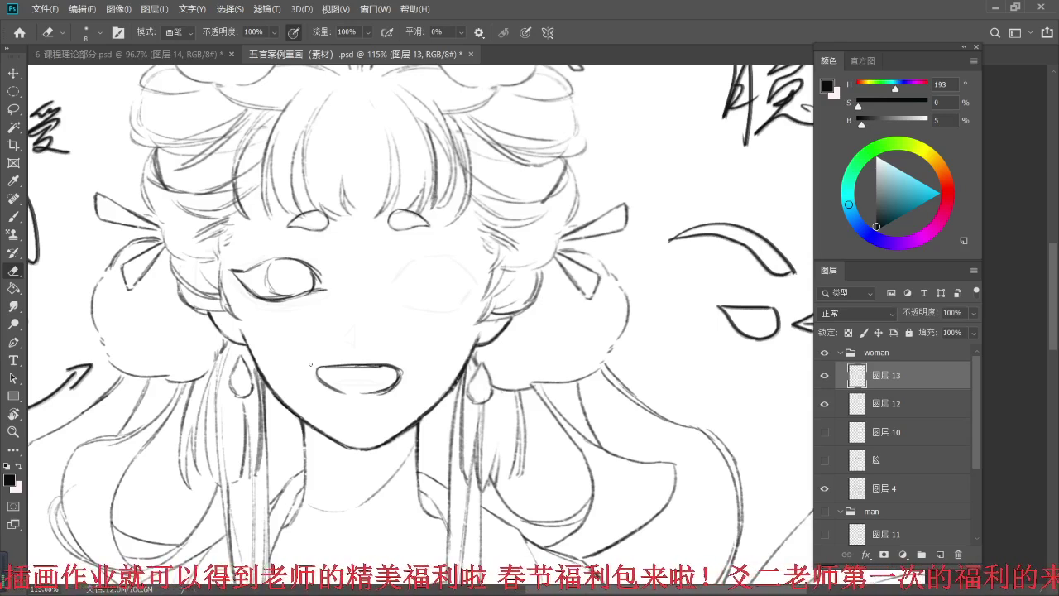
pyautogui.press('l')
pyautogui.moveTo(327, 341)
pyautogui.mouseDown()
pyautogui.moveTo(343, 411)
pyautogui.moveTo(403, 393)
pyautogui.moveTo(361, 337)
pyautogui.moveTo(328, 341)
pyautogui.mouseUp()
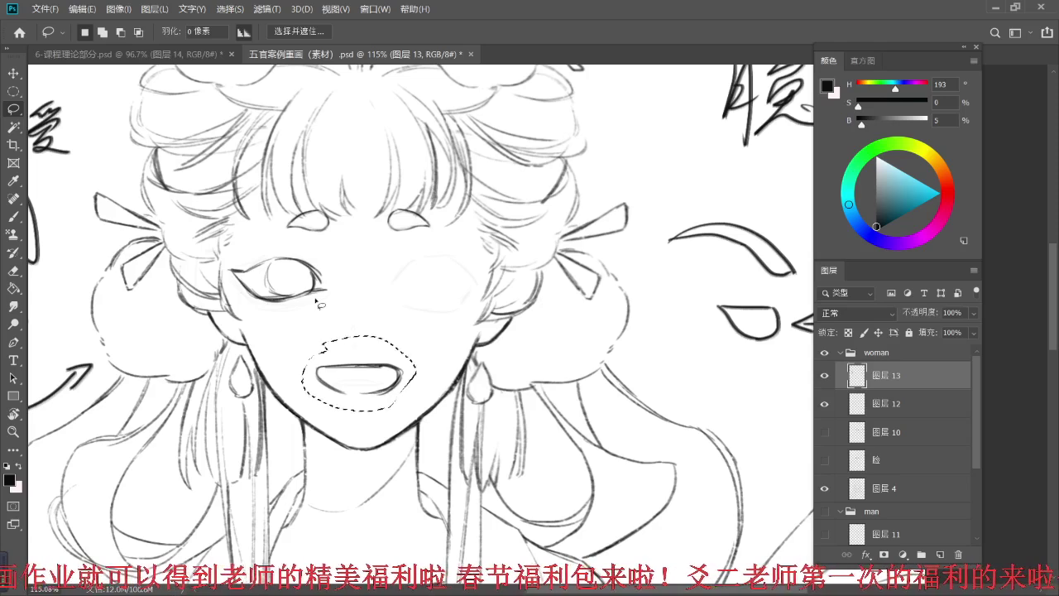
pyautogui.hotkey('ctrl', 'd')
# - Enlarge the eraser to 15 px and soften the mouth's left corner and upper edge
pyautogui.press('e')
pyautogui.press(']')
pyautogui.press(']')
pyautogui.press(']')
pyautogui.press(']')
pyautogui.press(']')
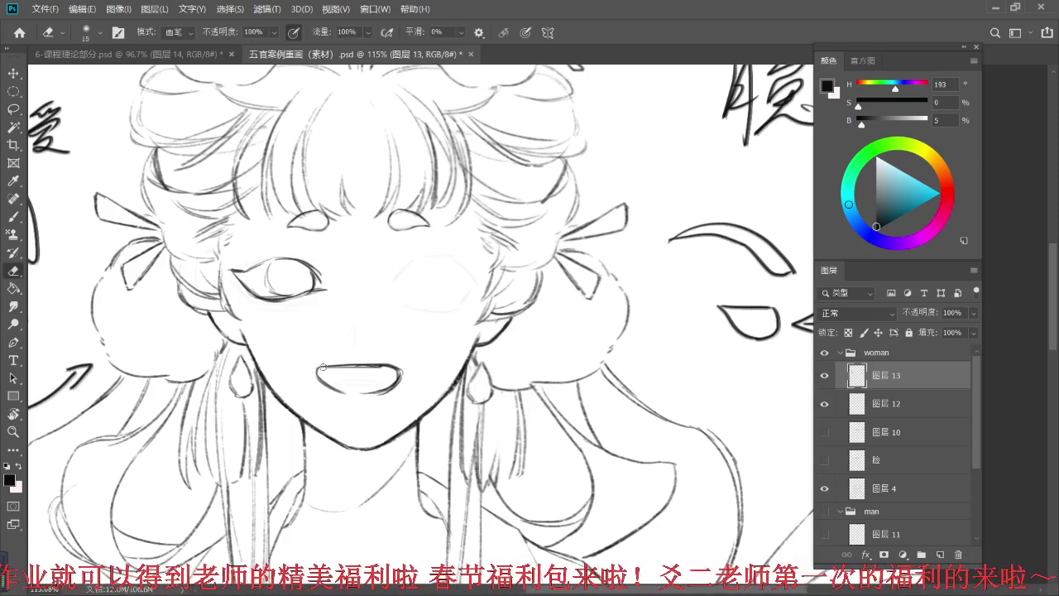
pyautogui.moveTo(311, 372)
pyautogui.mouseDown()
pyautogui.moveTo(330, 357)
pyautogui.moveTo(399, 364)
pyautogui.moveTo(407, 384)
pyautogui.moveTo(361, 356)
pyautogui.moveTo(334, 411)
pyautogui.moveTo(362, 351)
pyautogui.mouseUp()
# - Select the mouth, narrow it to 83.71% width, nudge it slightly left and up, and clear the selection
pyautogui.press('l')
pyautogui.hotkey('ctrl', 't')
pyautogui.moveTo(295, 375); pyautogui.dragTo(306, 369)
pyautogui.press('Left')
pyautogui.press('Left')
pyautogui.press('Left')
pyautogui.press('Left')
pyautogui.press('Left')
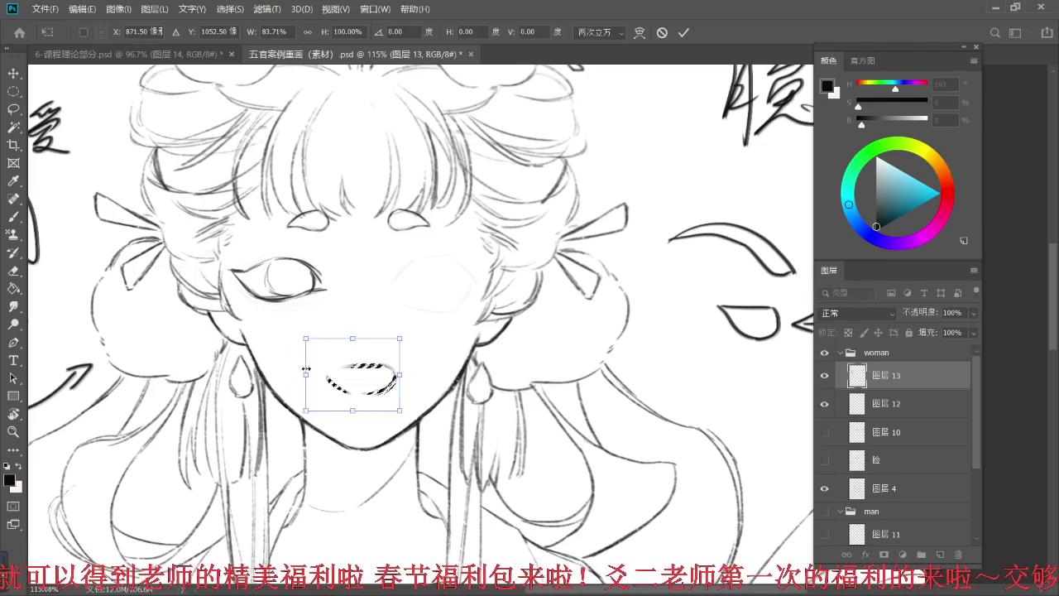
pyautogui.press('Up')
pyautogui.press('Up')
pyautogui.press('Up')
pyautogui.press('Up')
pyautogui.press('Return')
pyautogui.hotkey('ctrl', 'd')
pyautogui.press('e')
pyautogui.moveTo(316, 370); pyautogui.dragTo(334, 387)
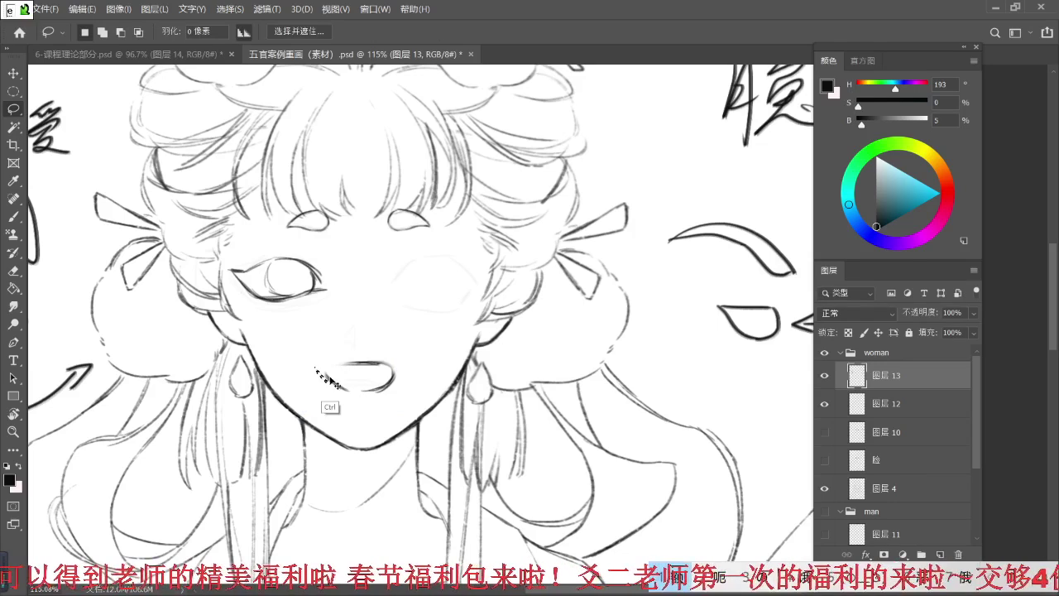
pyautogui.press('shift')
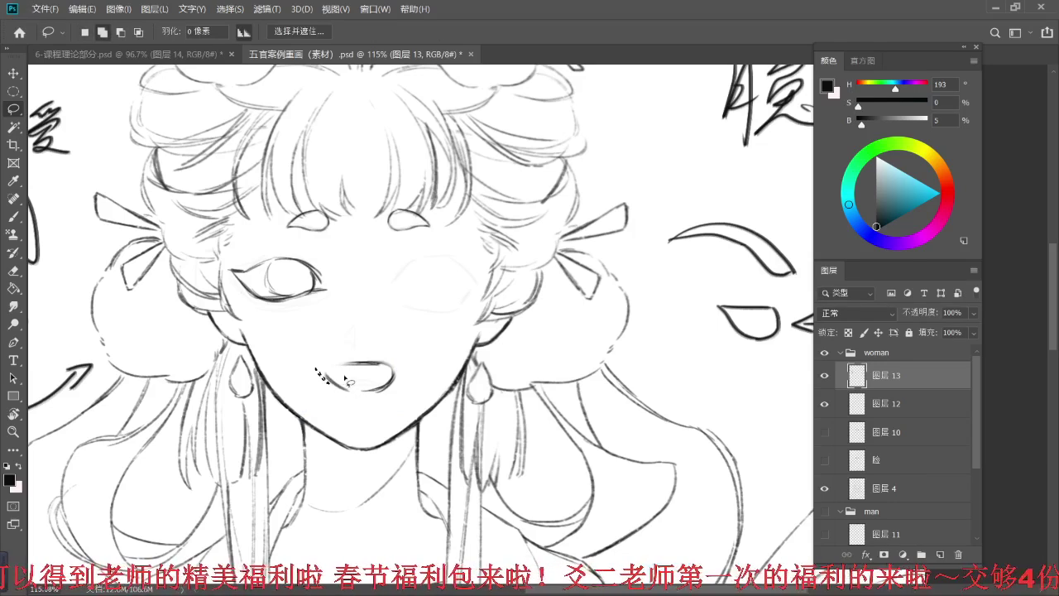
pyautogui.hotkey('ctrl', 'd')
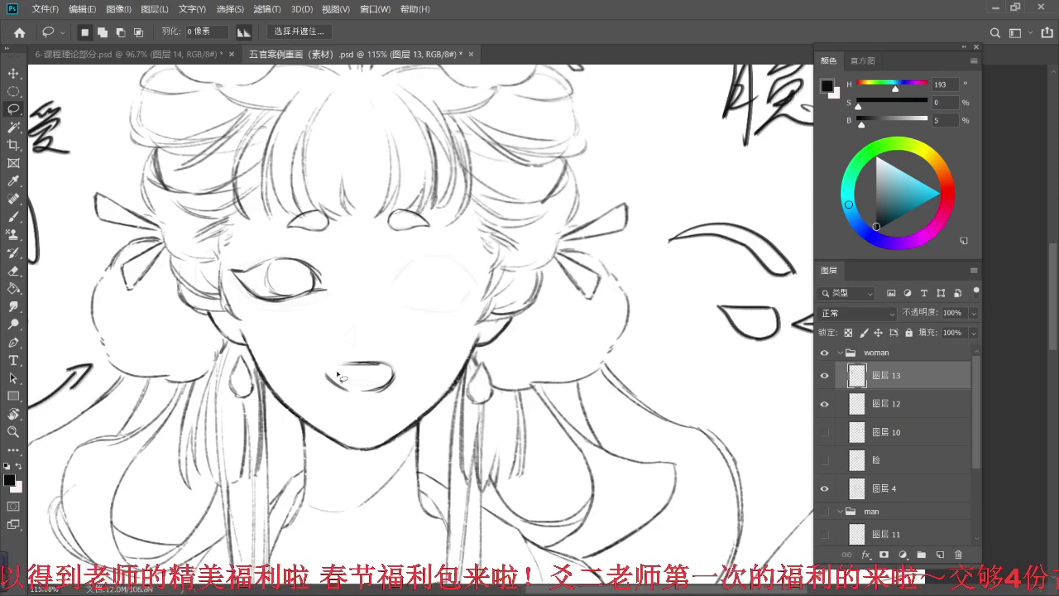
# - Fade the mouth lines with a 25 px eraser and redraw the mouth as a small oval with the 15 px brush
pyautogui.press('e')
pyautogui.moveTo(328, 376)
pyautogui.mouseDown()
pyautogui.moveTo(348, 400)
pyautogui.moveTo(381, 361)
pyautogui.mouseUp()
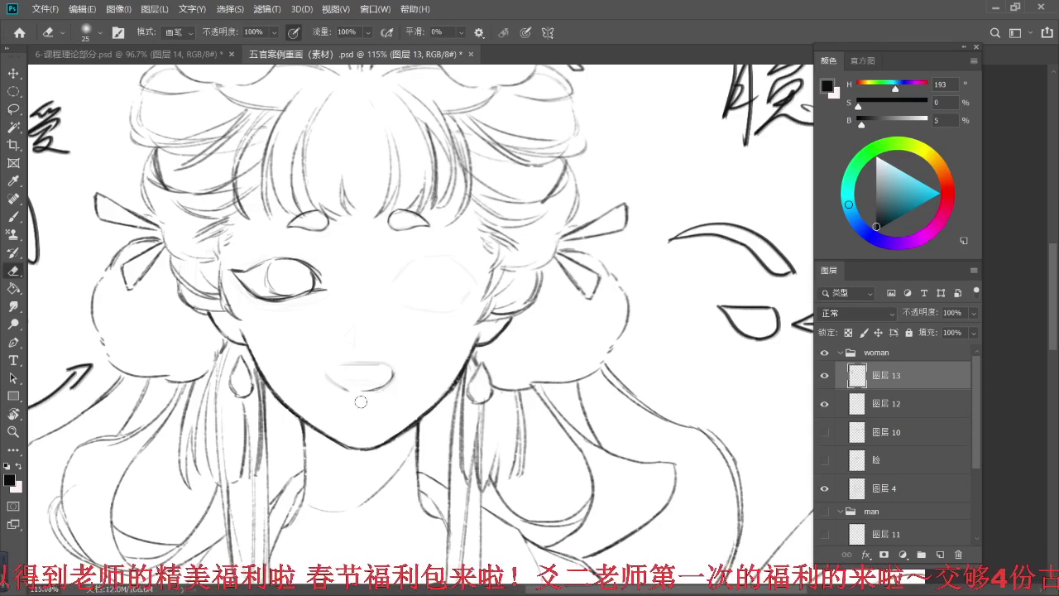
pyautogui.press('b')
pyautogui.moveTo(346, 363)
pyautogui.mouseDown()
pyautogui.moveTo(330, 369)
pyautogui.moveTo(383, 365)
pyautogui.mouseUp()
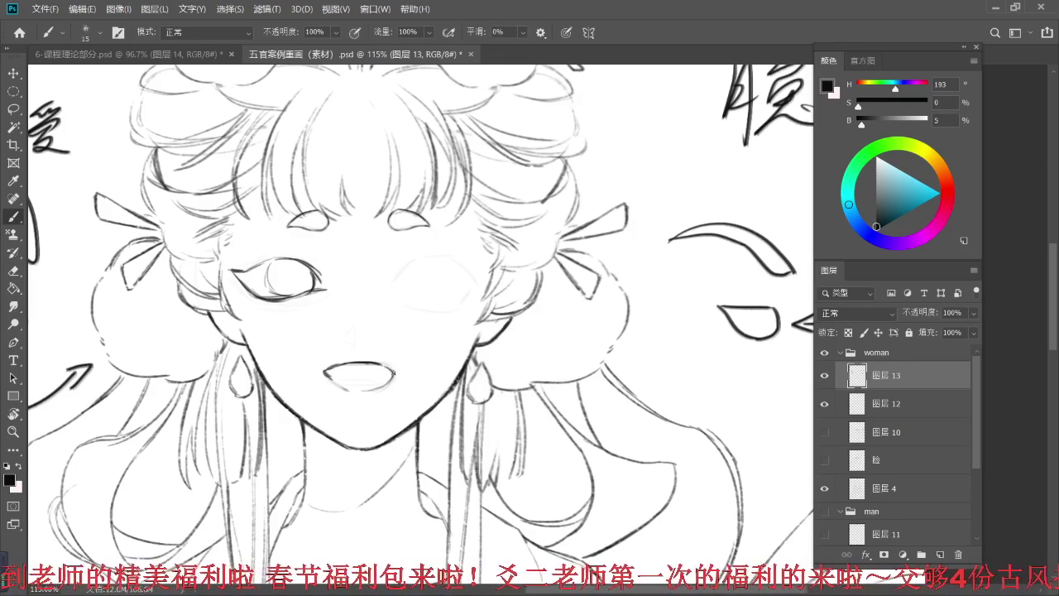
# - Sketch an example open mouth beside the portrait, with a flat upper edge and sharp corners, adding an arrow pointing at each corner
pyautogui.moveTo(460, 273)
pyautogui.mouseDown()
pyautogui.moveTo(468, 263)
pyautogui.moveTo(248, 393)
pyautogui.mouseUp()
pyautogui.moveTo(529, 285); pyautogui.dragTo(435, 308)
pyautogui.moveTo(380, 289)
pyautogui.mouseDown()
pyautogui.moveTo(398, 311)
pyautogui.moveTo(488, 289)
pyautogui.moveTo(461, 313)
pyautogui.mouseUp()
pyautogui.moveTo(314, 281); pyautogui.dragTo(369, 288)
pyautogui.moveTo(351, 277); pyautogui.dragTo(357, 296)
pyautogui.moveTo(561, 271)
pyautogui.mouseDown()
pyautogui.moveTo(512, 289)
pyautogui.moveTo(527, 296)
pyautogui.mouseUp()
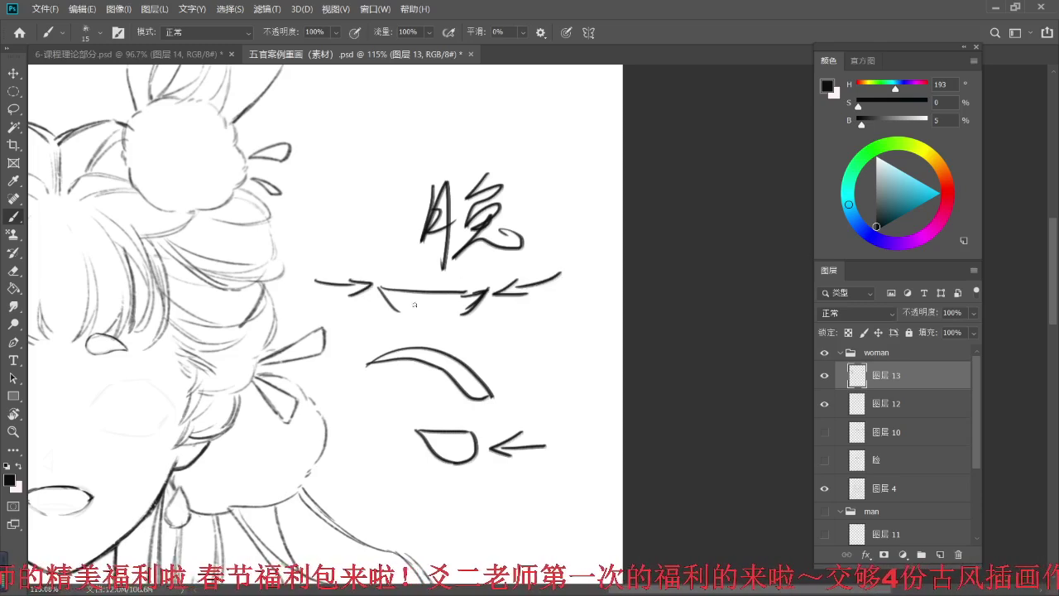
pyautogui.moveTo(271, 379); pyautogui.dragTo(536, 296)
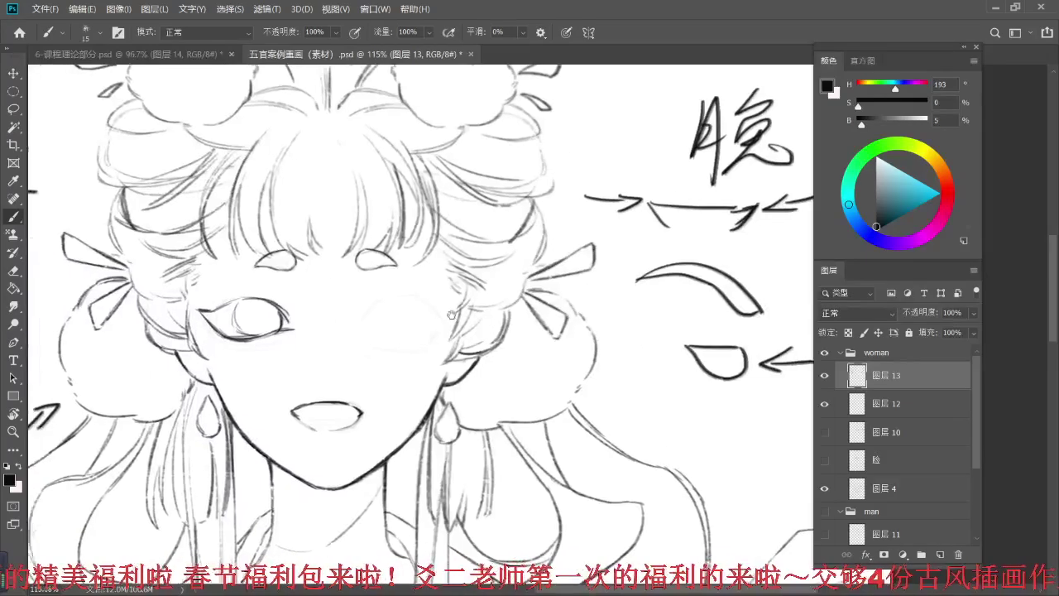
# - Try widening the woman's mouth with a flat upper edge and sharp, pointed corners
pyautogui.moveTo(282, 404)
pyautogui.mouseDown()
pyautogui.moveTo(309, 402)
pyautogui.moveTo(293, 412)
pyautogui.mouseUp()
pyautogui.moveTo(279, 404)
pyautogui.mouseDown()
pyautogui.moveTo(295, 418)
pyautogui.moveTo(318, 402)
pyautogui.moveTo(370, 406)
pyautogui.mouseUp()
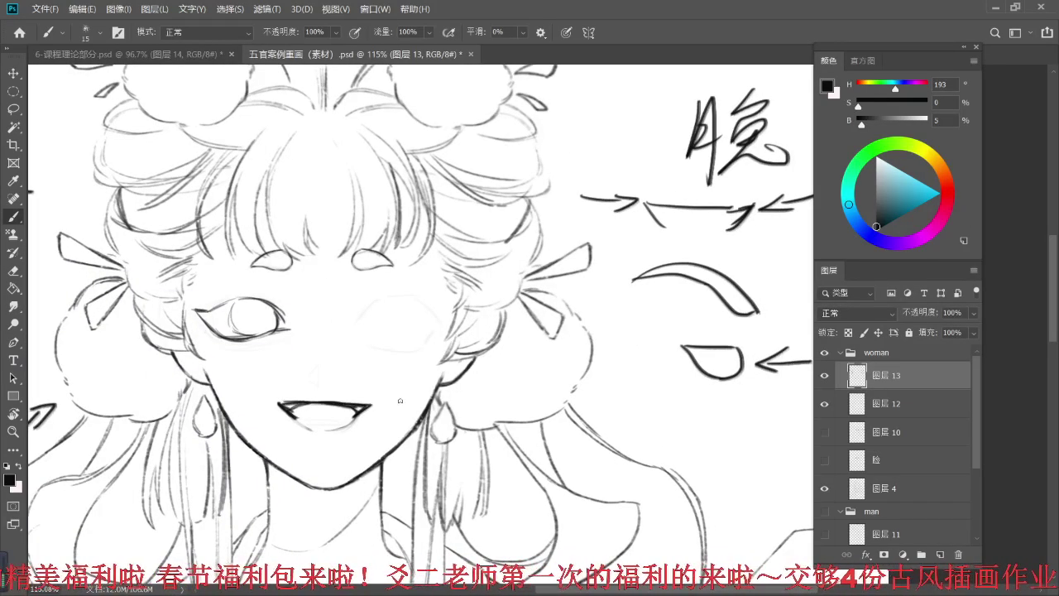
pyautogui.moveTo(521, 299); pyautogui.dragTo(508, 263)
pyautogui.hotkey('ctrl', 'z')
pyautogui.hotkey('ctrl', 'z')
pyautogui.hotkey('ctrl', 'z')
pyautogui.hotkey('ctrl', 'z')
pyautogui.hotkey('ctrl', 'z')
pyautogui.hotkey('ctrl', 'z')
pyautogui.hotkey('ctrl', 'z')
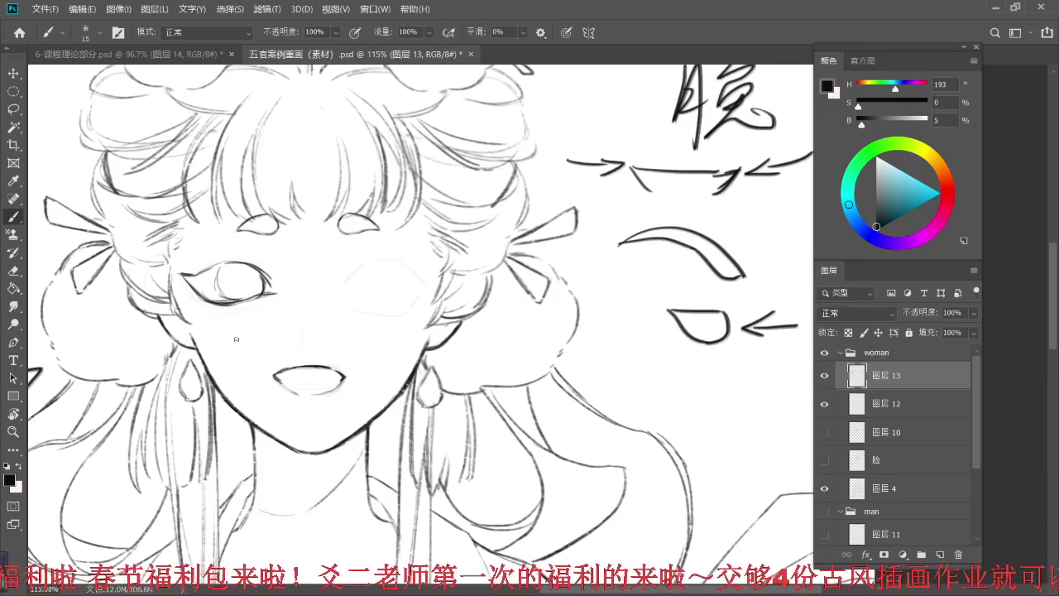
pyautogui.moveTo(294, 346); pyautogui.dragTo(311, 379)
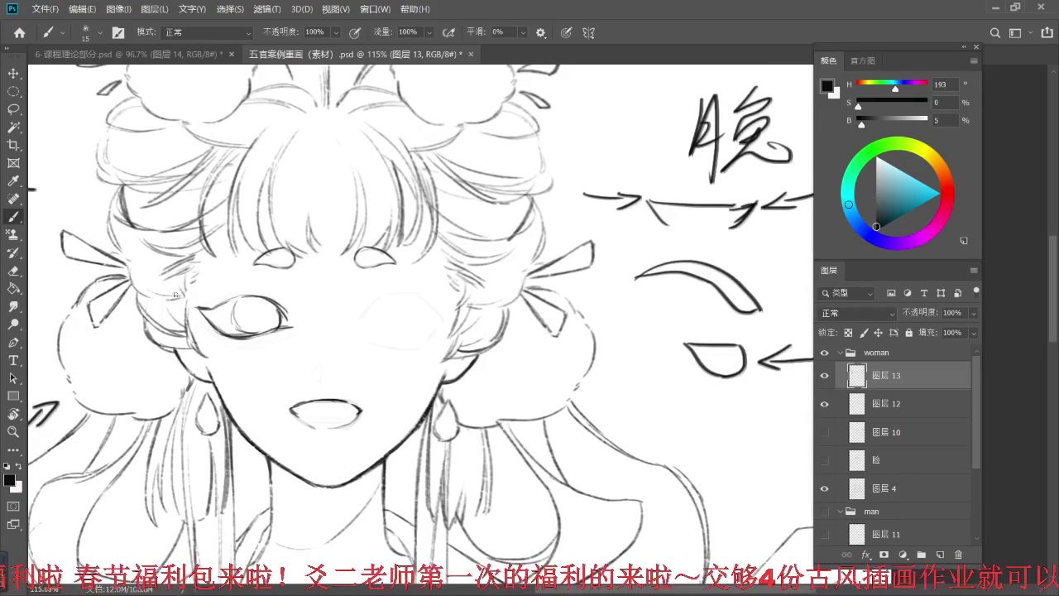
# - Soften the left eye's outer corner with the 25 px eraser, and darken that corner and the lower lid with the 15 px brush
pyautogui.press('e')
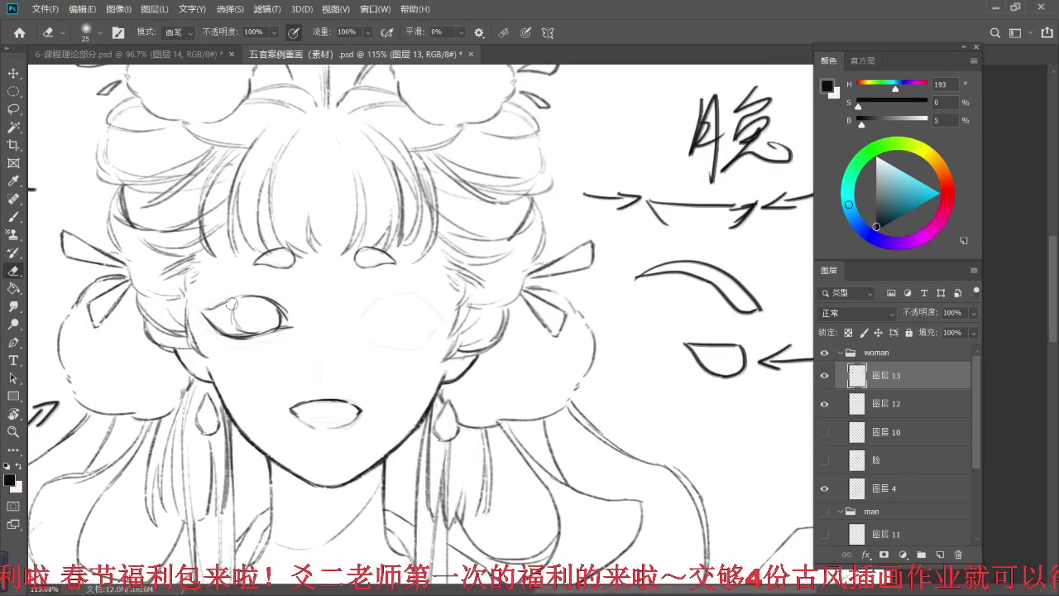
pyautogui.press('b')
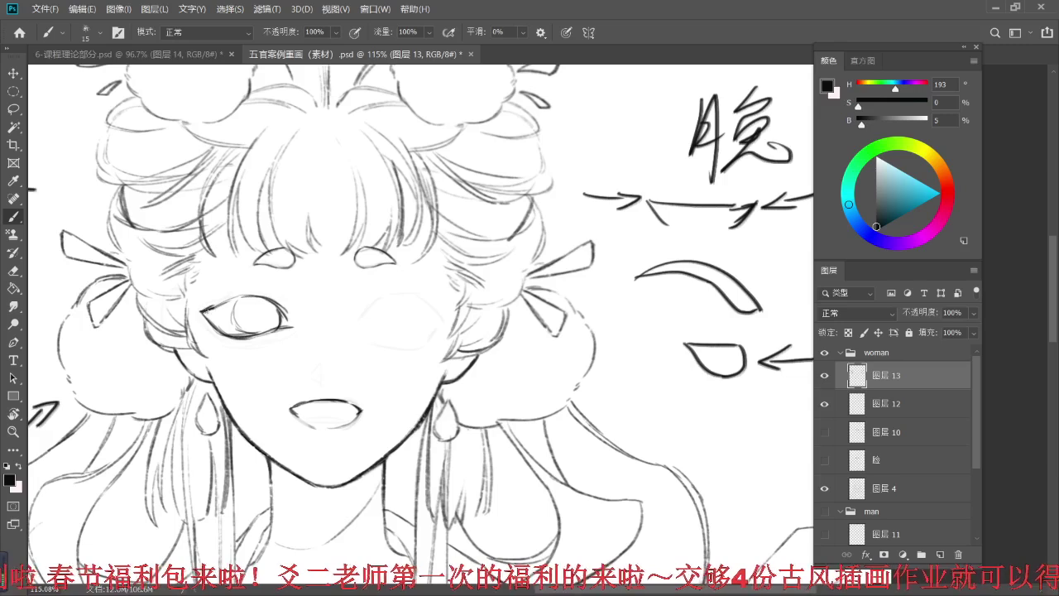
pyautogui.moveTo(209, 318); pyautogui.dragTo(238, 296)
pyautogui.hotkey('ctrl', 'z')
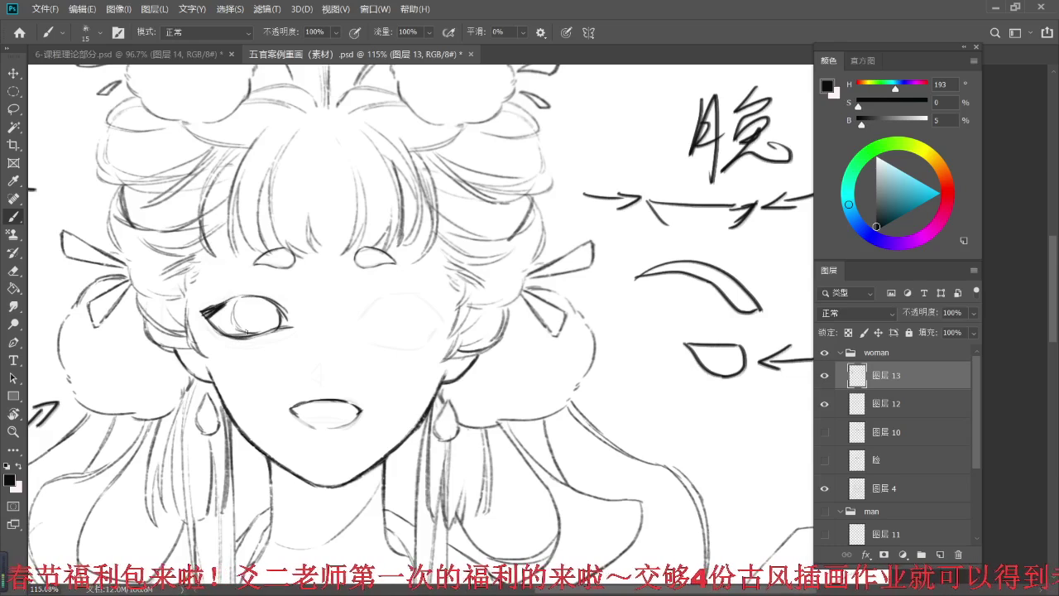
pyautogui.moveTo(225, 334); pyautogui.dragTo(251, 331)
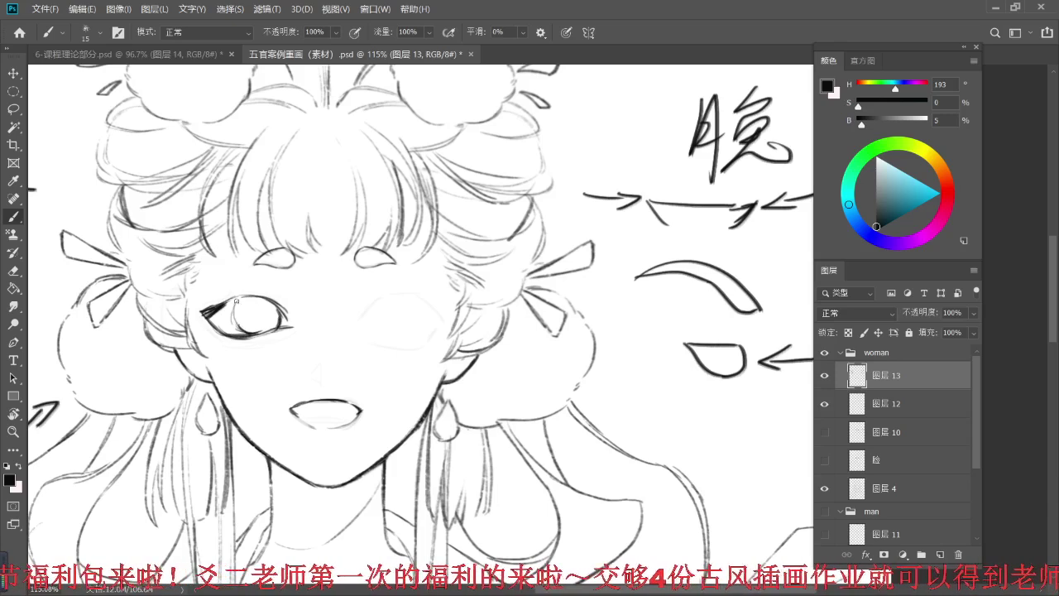
# - Redraw the left eye's iris outline and thicken the upper lash line from the inner corner to the outer corner
pyautogui.moveTo(237, 306); pyautogui.dragTo(249, 330)
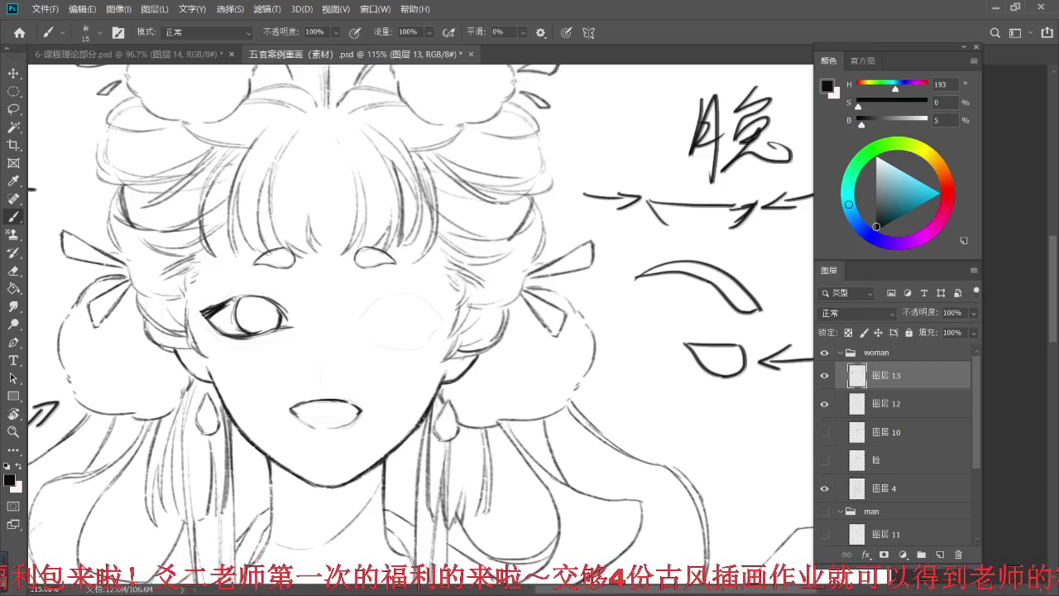
pyautogui.moveTo(220, 308); pyautogui.dragTo(248, 296)
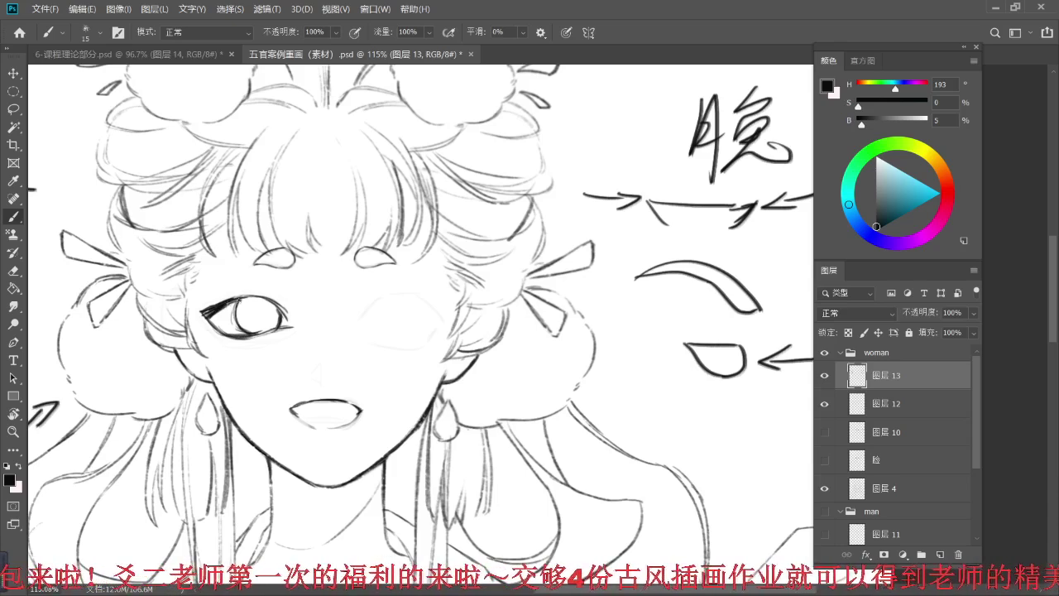
pyautogui.moveTo(240, 300)
pyautogui.mouseDown()
pyautogui.moveTo(271, 302)
pyautogui.moveTo(263, 299)
pyautogui.mouseUp()
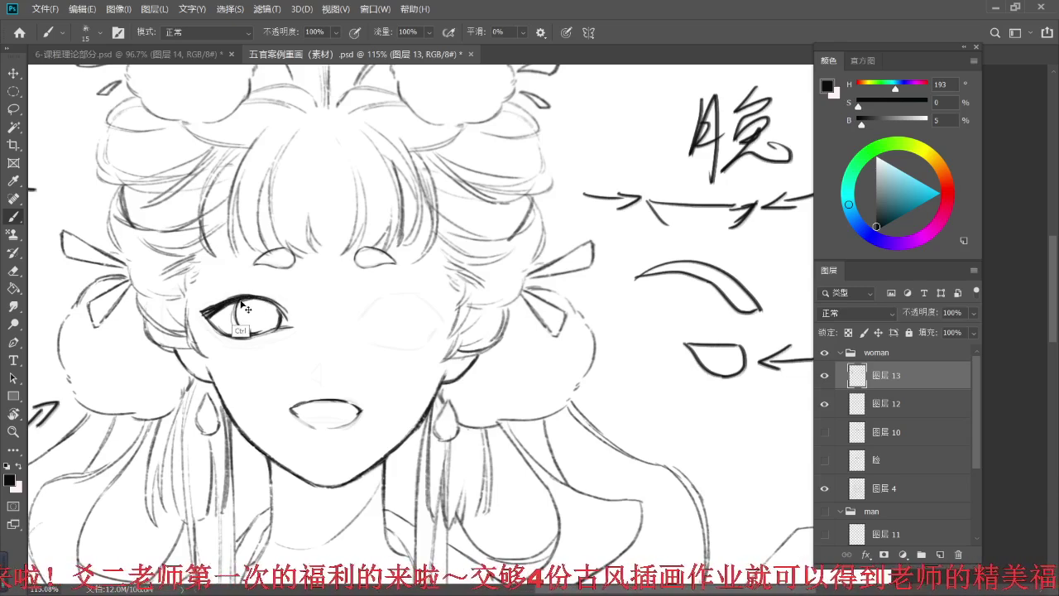
pyautogui.moveTo(275, 307)
pyautogui.mouseDown()
pyautogui.moveTo(291, 319)
pyautogui.moveTo(279, 306)
pyautogui.moveTo(275, 314)
pyautogui.mouseUp()
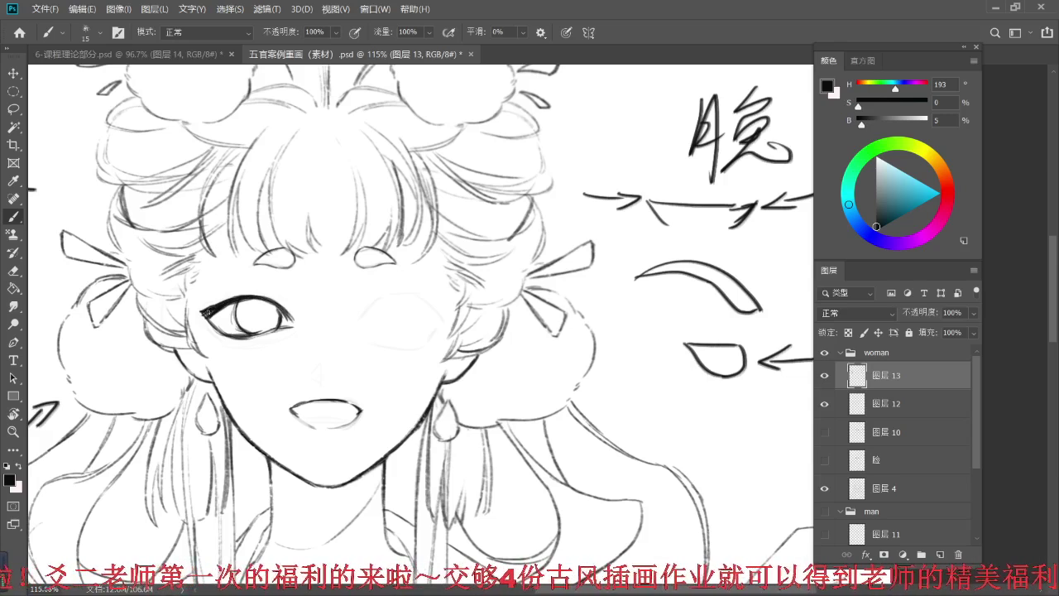
pyautogui.moveTo(207, 314)
pyautogui.mouseDown()
pyautogui.moveTo(250, 334)
pyautogui.moveTo(257, 279)
pyautogui.mouseUp()
pyautogui.scroll(2, 315, 231)
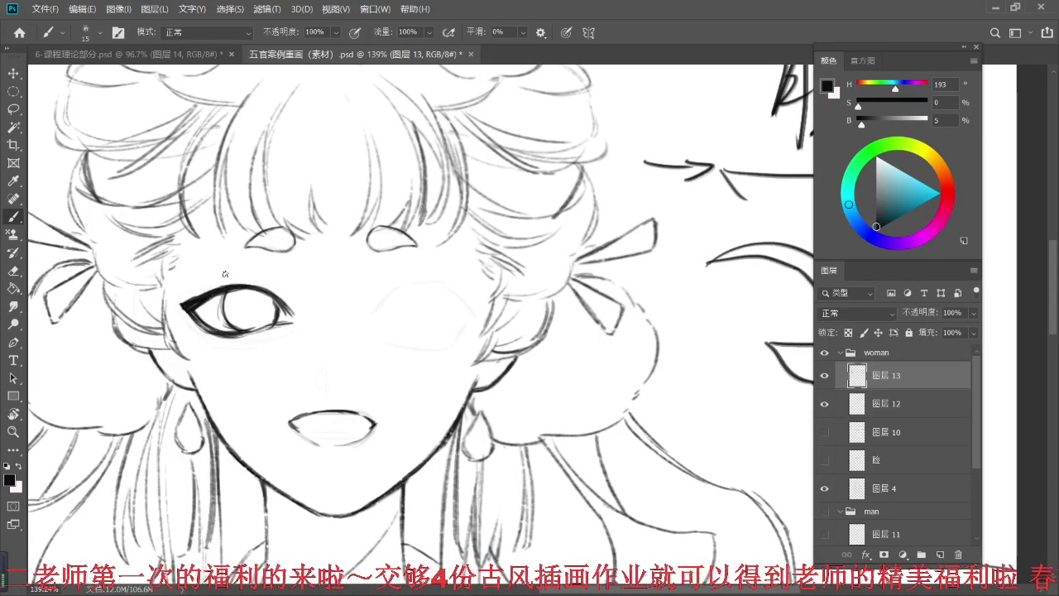
# - Mark both corners of the left eye with bright red triangles, undoing the extension beyond the outer corner
pyautogui.moveTo(931, 207); pyautogui.dragTo(934, 197)
pyautogui.click(948, 194)
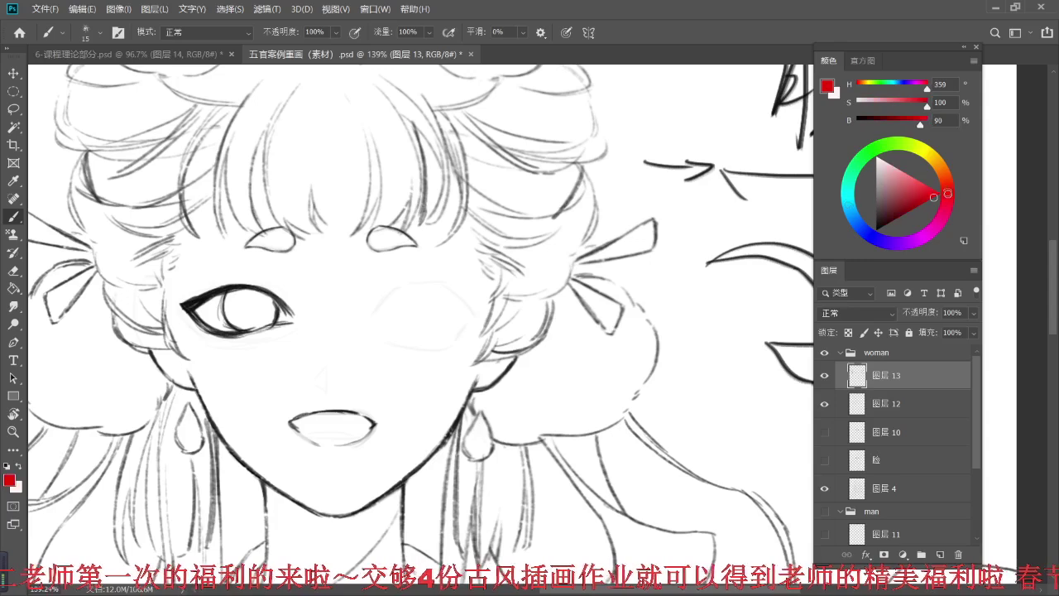
pyautogui.moveTo(179, 303)
pyautogui.mouseDown()
pyautogui.moveTo(190, 316)
pyautogui.moveTo(195, 298)
pyautogui.mouseUp()
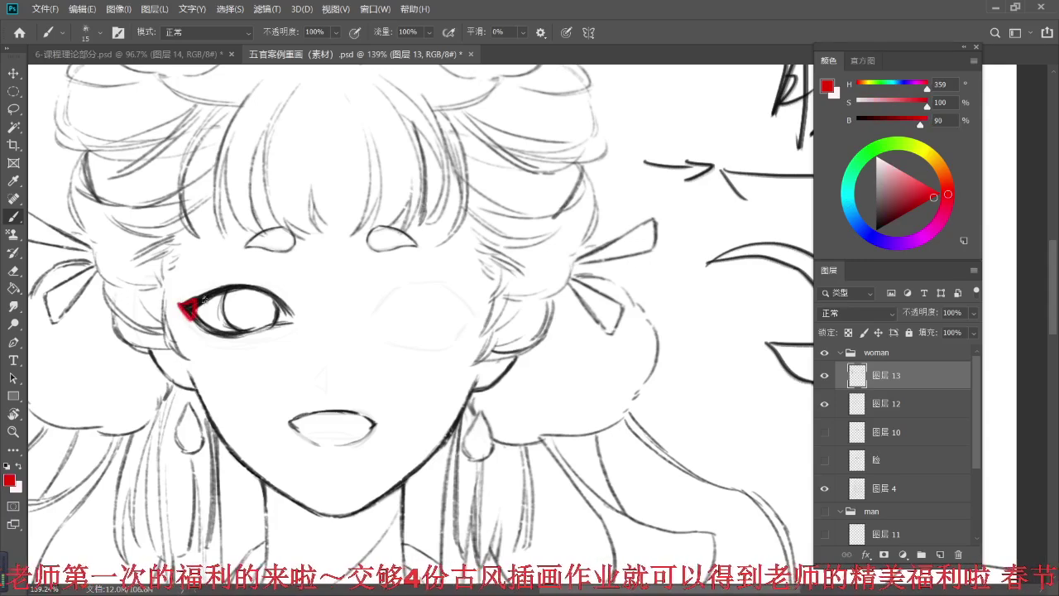
pyautogui.moveTo(278, 306); pyautogui.dragTo(298, 319)
pyautogui.moveTo(173, 291)
pyautogui.mouseDown()
pyautogui.moveTo(184, 309)
pyautogui.moveTo(197, 296)
pyautogui.mouseUp()
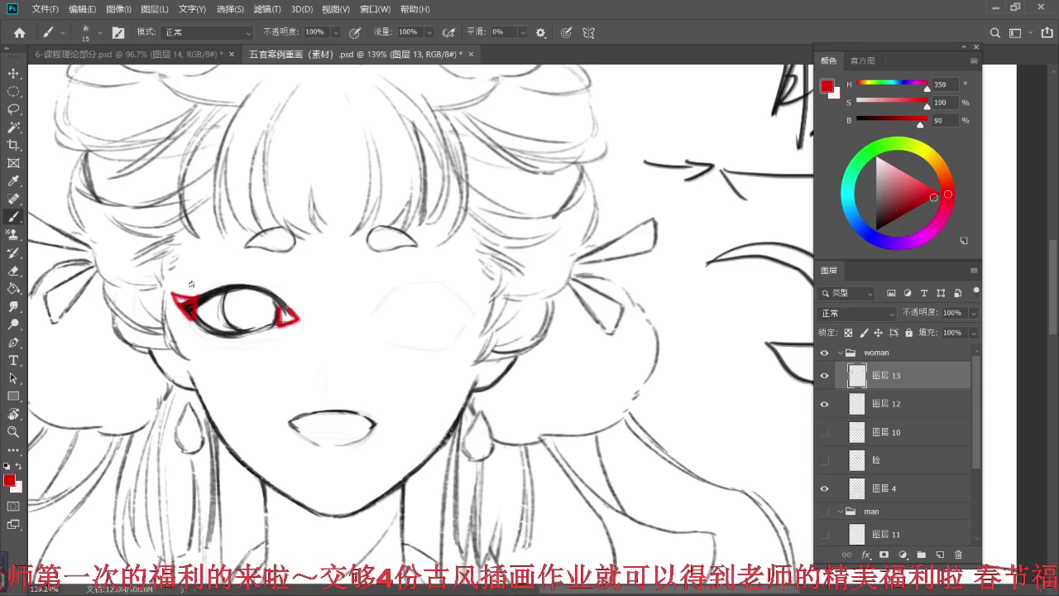
pyautogui.hotkey('ctrl', 'z')
pyautogui.hotkey('ctrl', 'z')
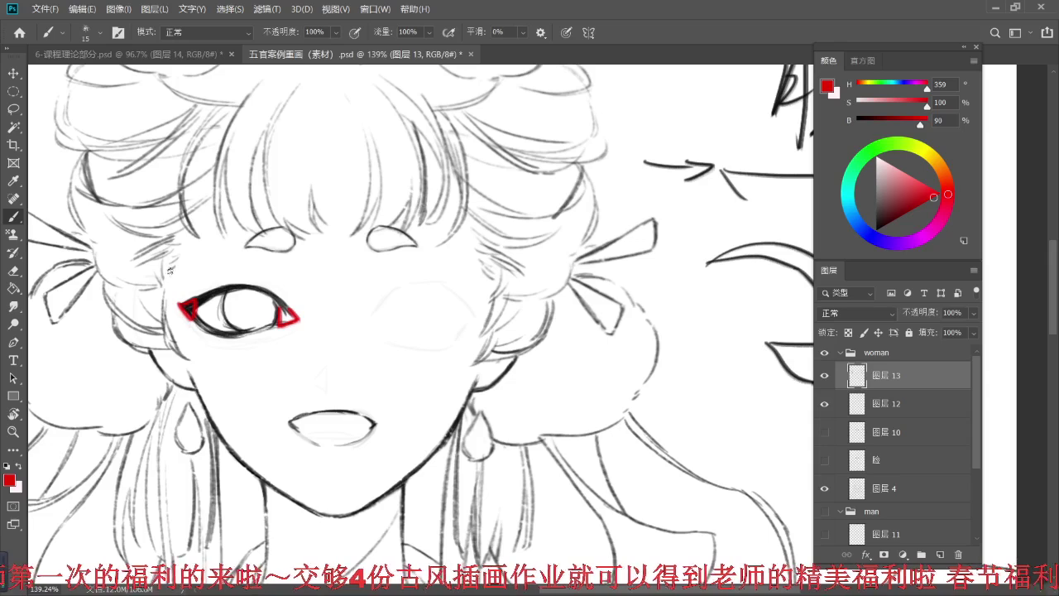
# - Try erasing the outer corner at 25 px, undo it and the red marks, and sample the near-black line colour from the eye
pyautogui.press('e')
pyautogui.moveTo(182, 306); pyautogui.dragTo(192, 309)
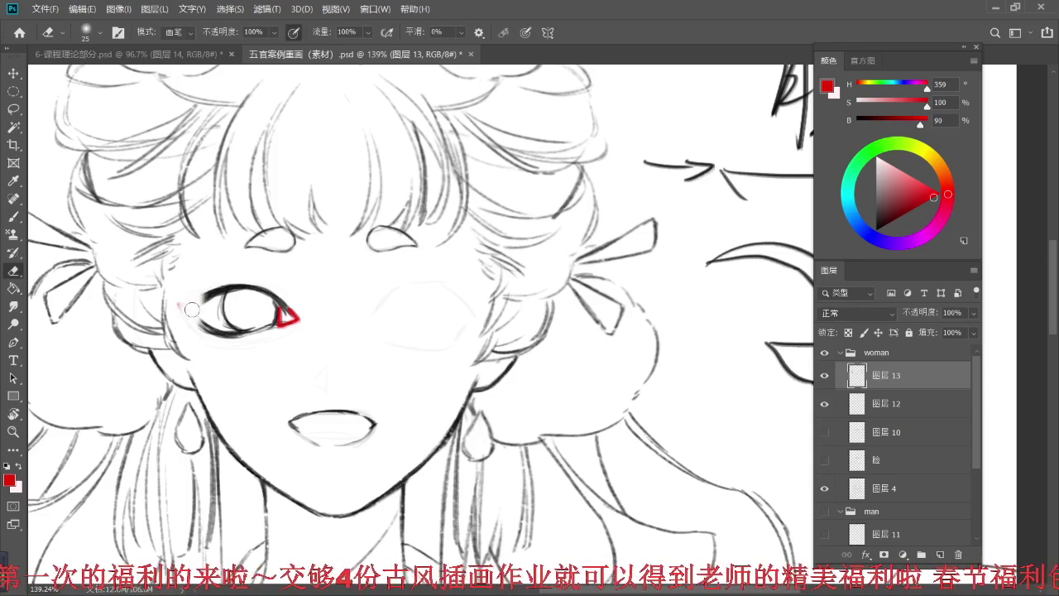
pyautogui.hotkey('ctrl', 'z')
pyautogui.hotkey('ctrl', 'z')
pyautogui.hotkey('ctrl', 'z')
pyautogui.hotkey('ctrl', 'z')
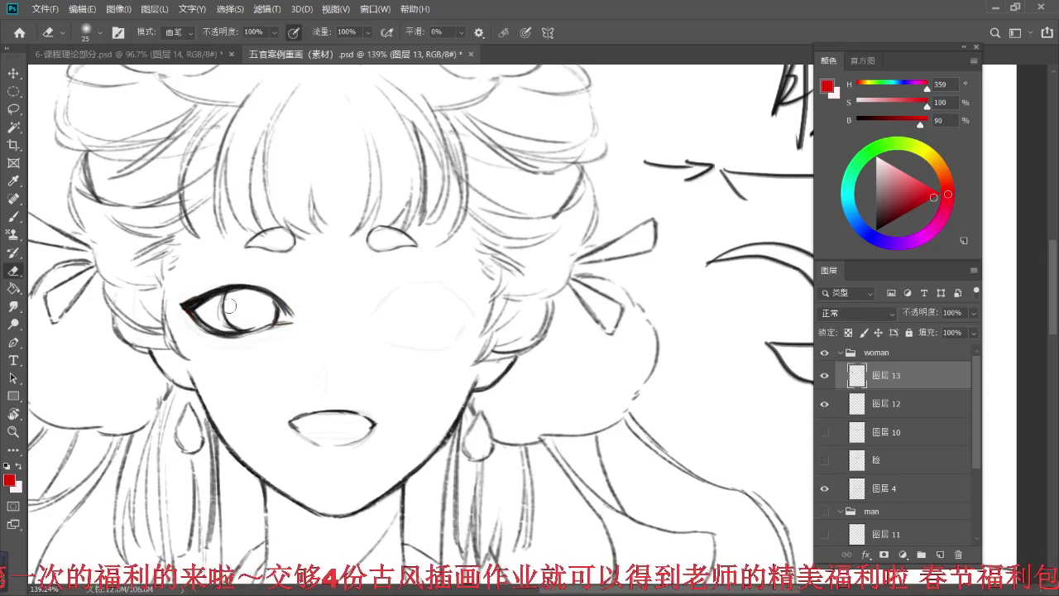
pyautogui.press('b')
pyautogui.moveTo(235, 277); pyautogui.dragTo(229, 277)
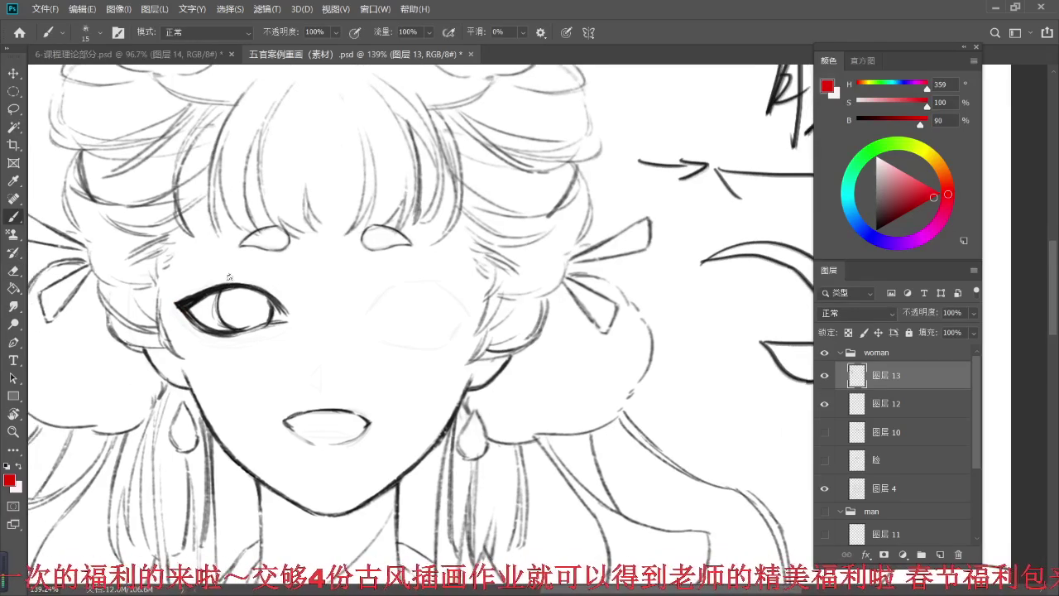
pyautogui.keyDown('alt'); pyautogui.click(192, 303); pyautogui.keyUp('alt')
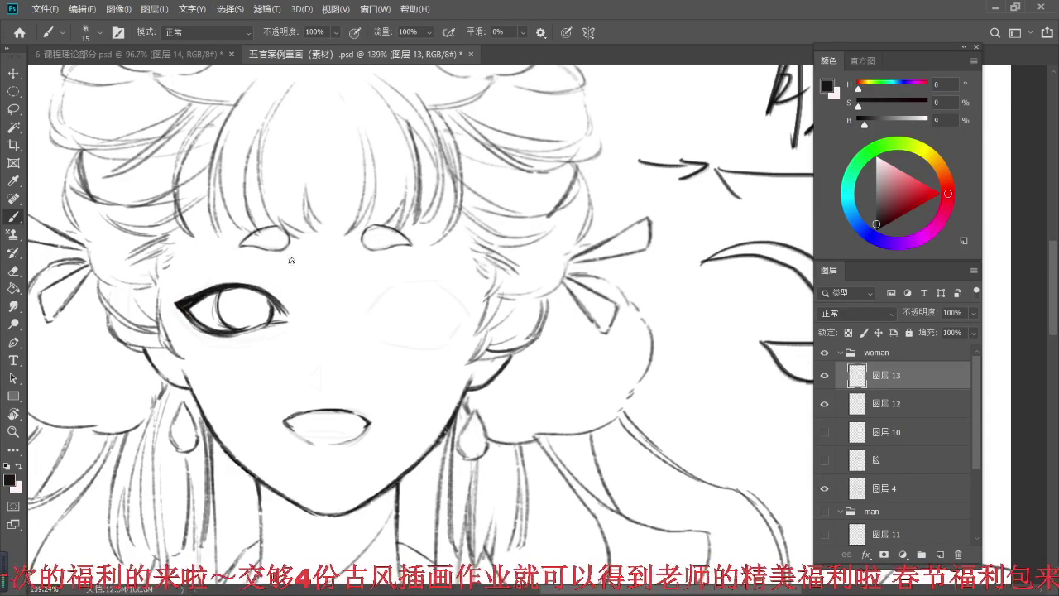
# - Try a small heart-shaped pupil inside the left eye's iris and erase it
pyautogui.scroll(1, 290, 260)
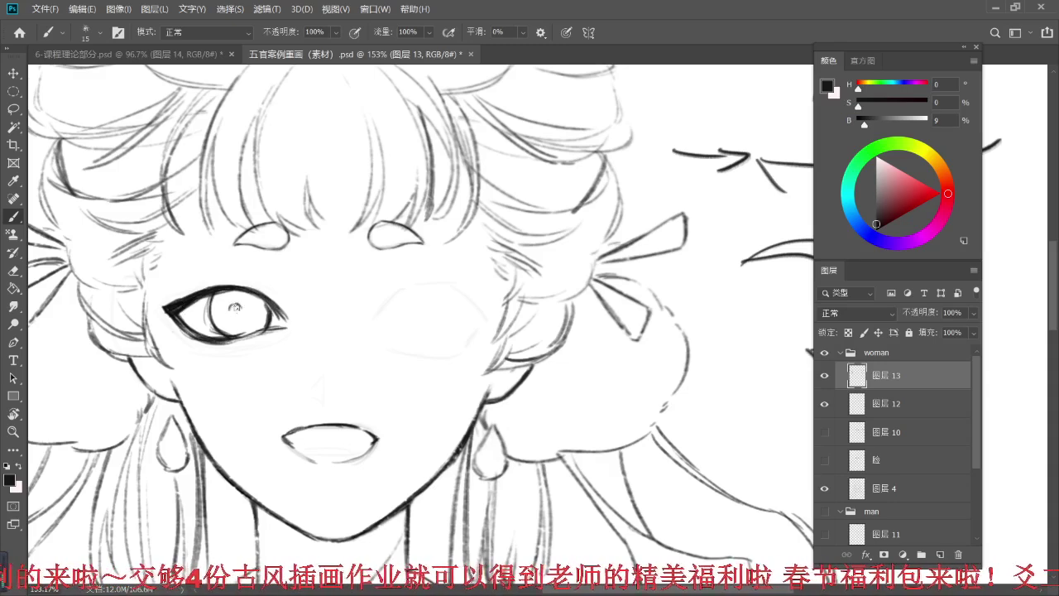
pyautogui.moveTo(230, 312)
pyautogui.mouseDown()
pyautogui.moveTo(242, 322)
pyautogui.moveTo(232, 303)
pyautogui.moveTo(252, 305)
pyautogui.moveTo(242, 324)
pyautogui.mouseUp()
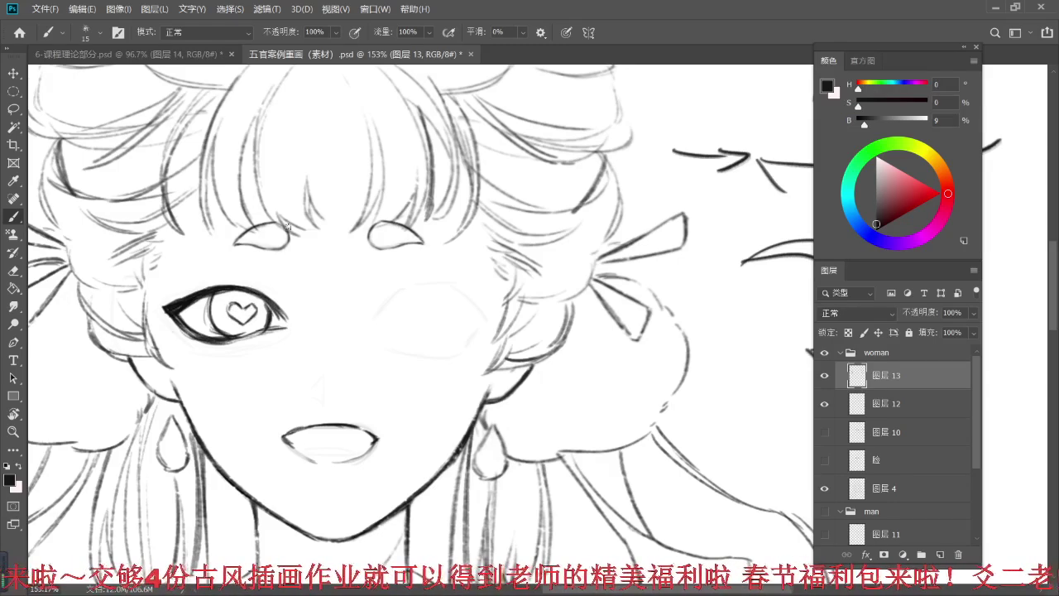
pyautogui.scroll(-10, 298, 211)
pyautogui.scroll(8, 304, 221)
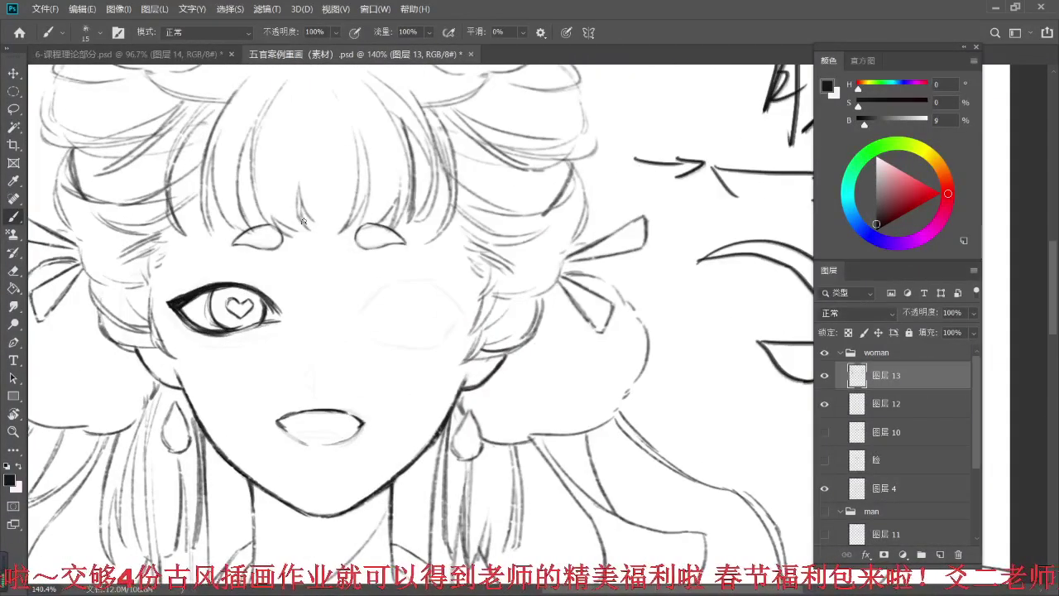
pyautogui.press('e')
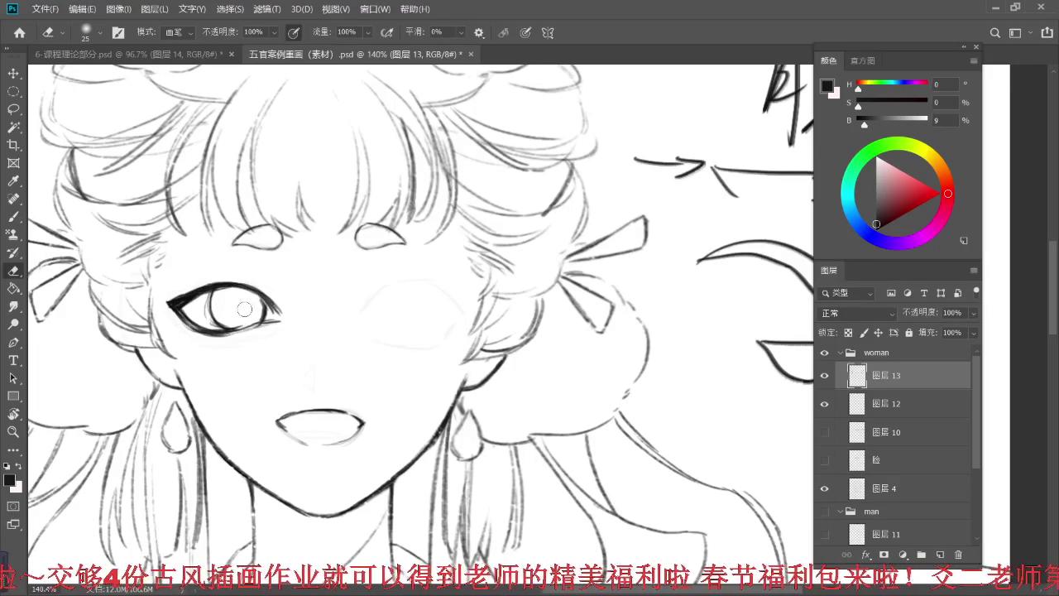
# - Draw a short, thick curved stroke in the centre of the left eye's iris as a pupil accent with the 15 px brush
pyautogui.press('b')
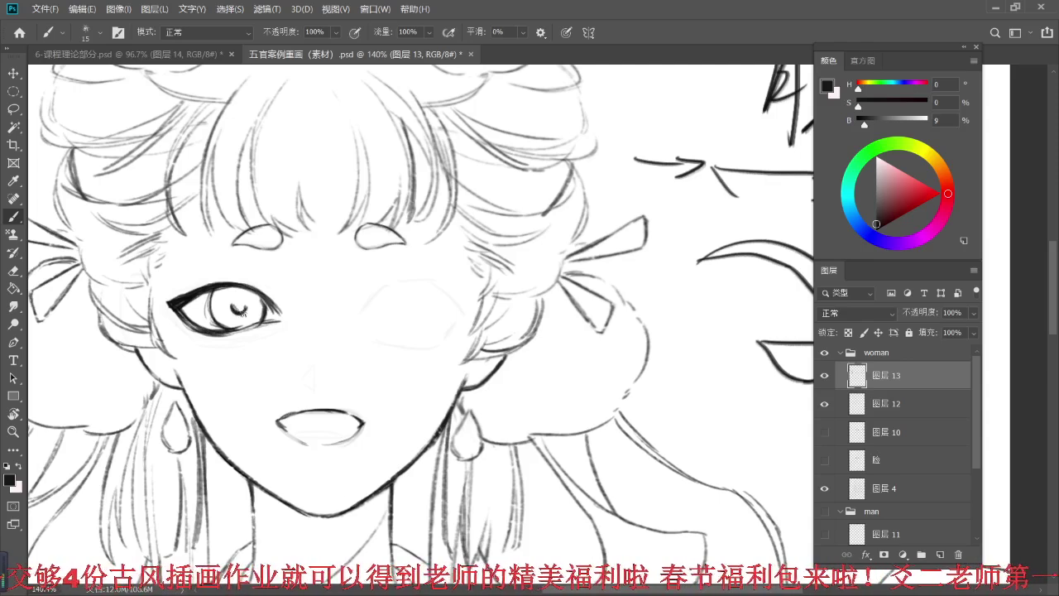
pyautogui.scroll(-4, 291, 224)
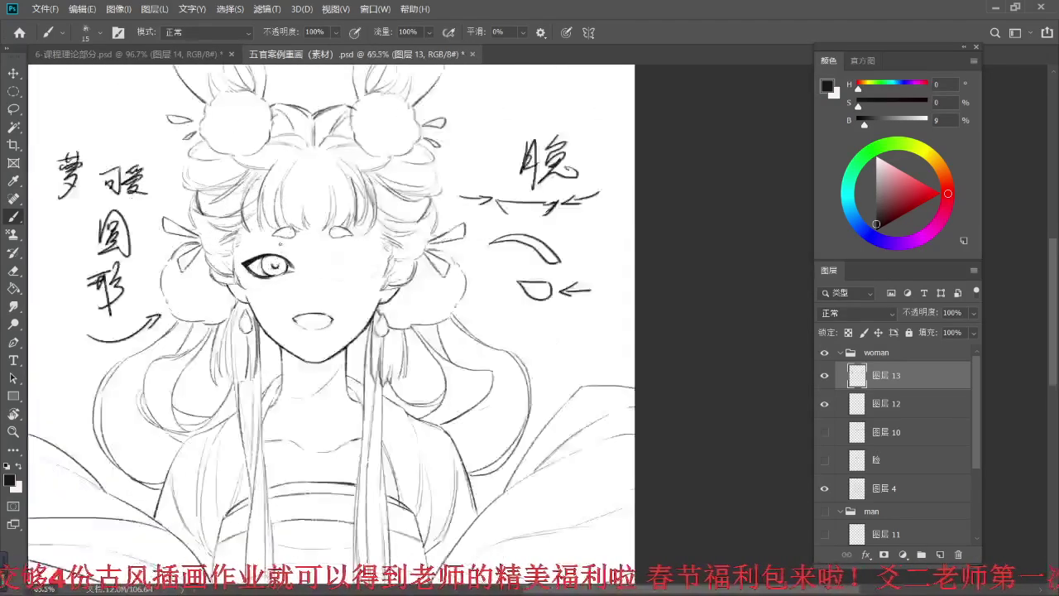
pyautogui.scroll(3, 281, 245)
# - Refine the left eye's outline with the eraser reduced to 9 px, and strengthen the lower lid with the 15 px brush
pyautogui.press('e')
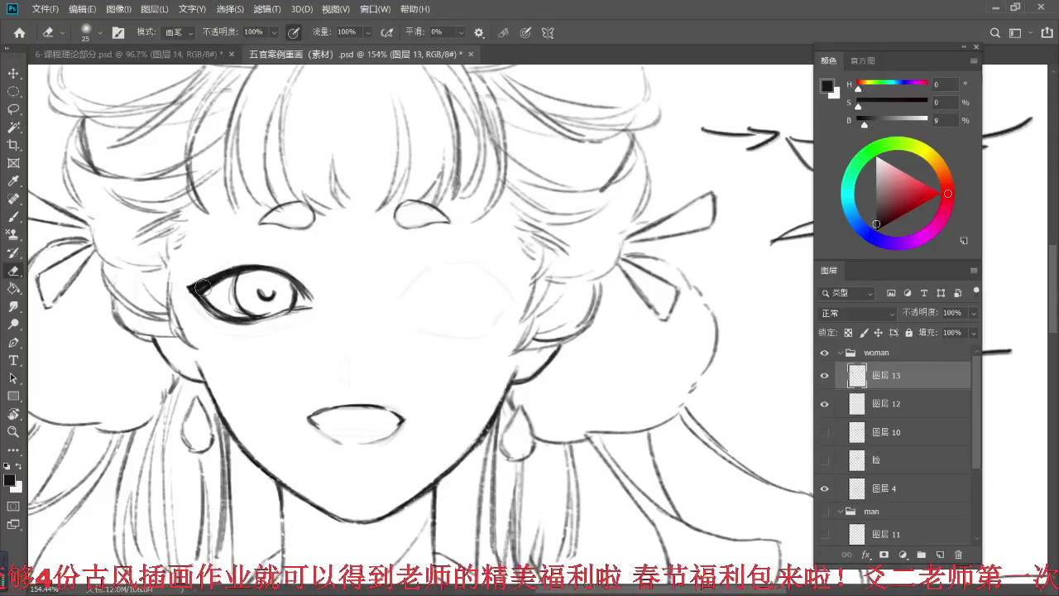
pyautogui.press('[')
pyautogui.press('[')
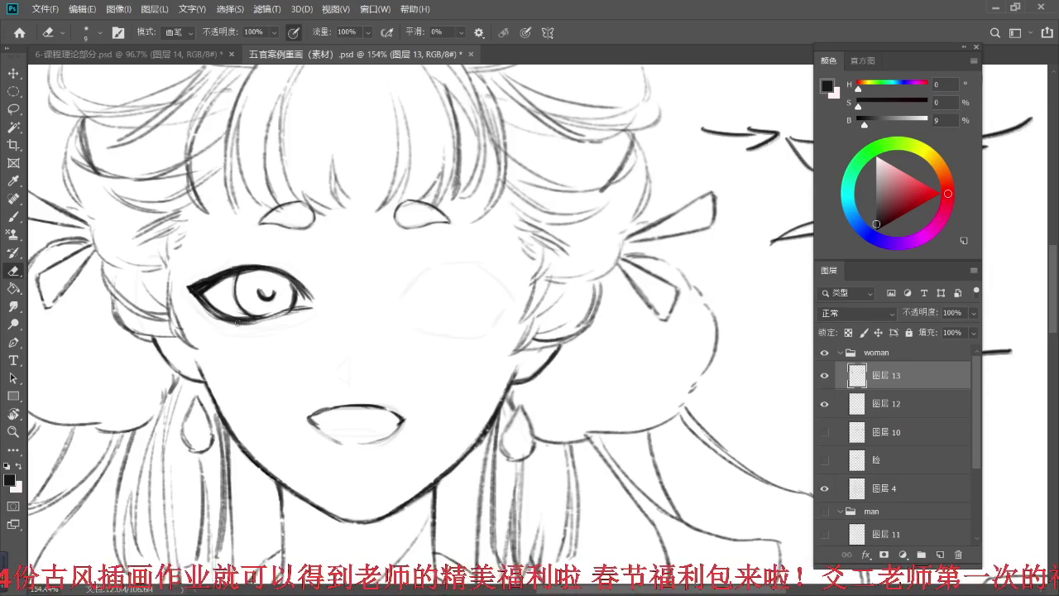
pyautogui.press('b')
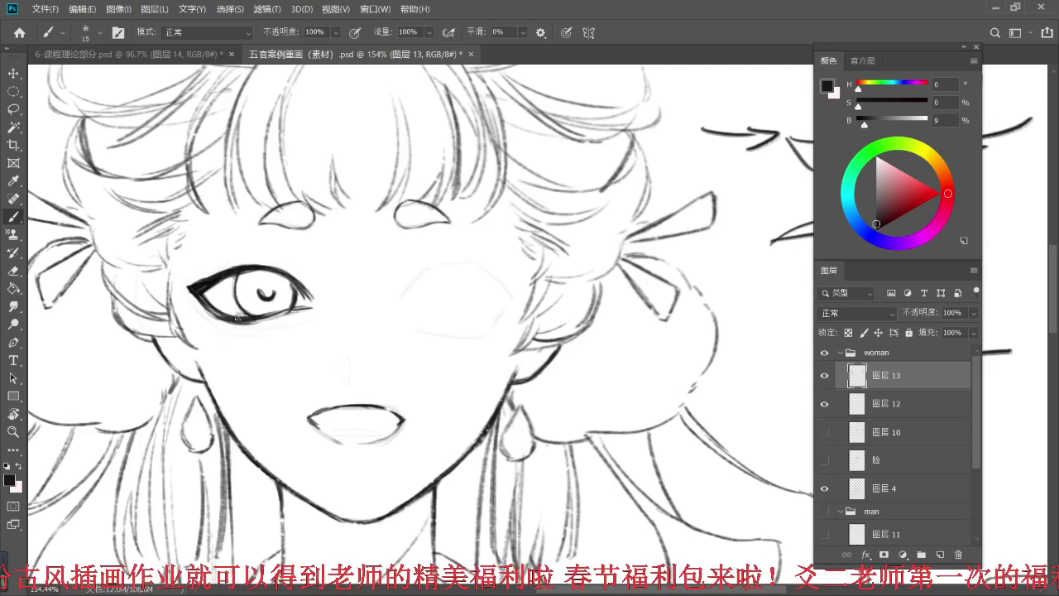
pyautogui.moveTo(224, 315); pyautogui.dragTo(300, 308)
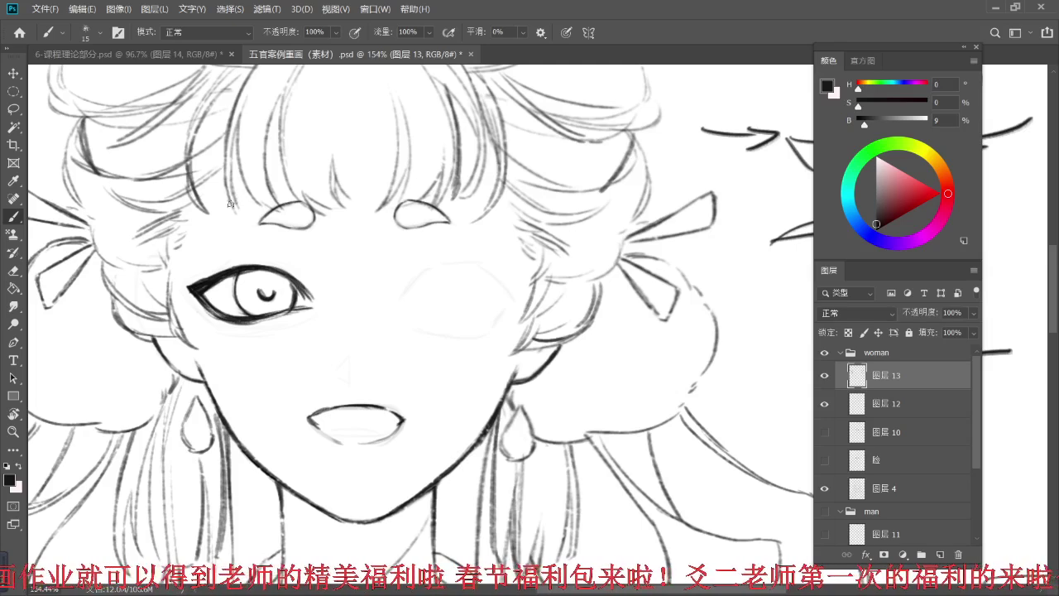
# - Try an upward stroke from the left eye's outer corner
pyautogui.moveTo(186, 286)
pyautogui.mouseDown()
pyautogui.moveTo(208, 244)
pyautogui.moveTo(198, 252)
pyautogui.moveTo(213, 272)
pyautogui.moveTo(193, 246)
pyautogui.mouseUp()
pyautogui.hotkey('ctrl', 'z')
pyautogui.hotkey('ctrl', 'z')
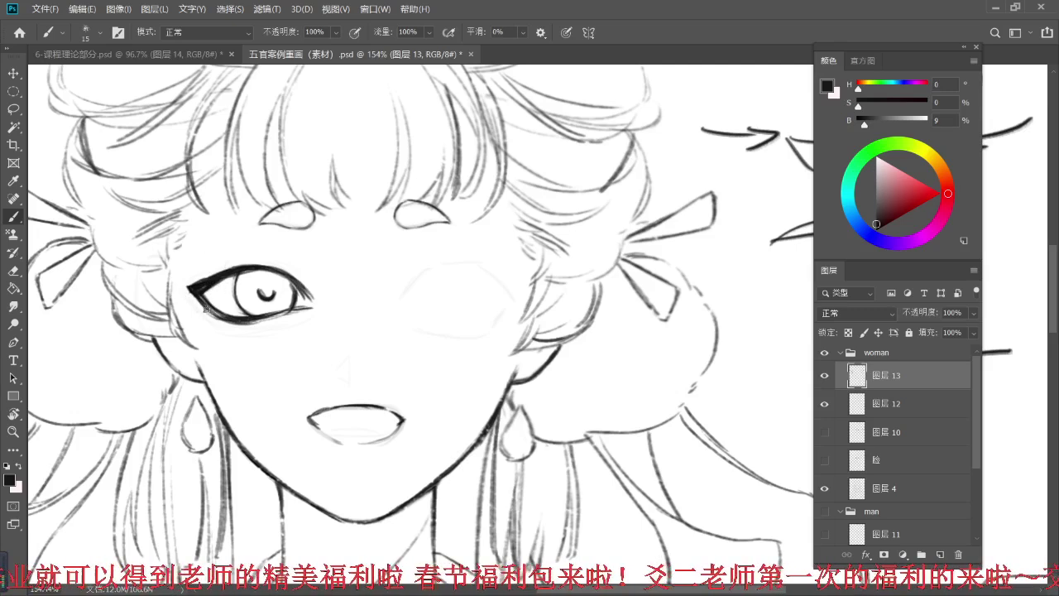
# - Sketch two small example triangles on the cheek below the left eye, one wide and flat and one narrow and upright
pyautogui.scroll(2, 223, 273)
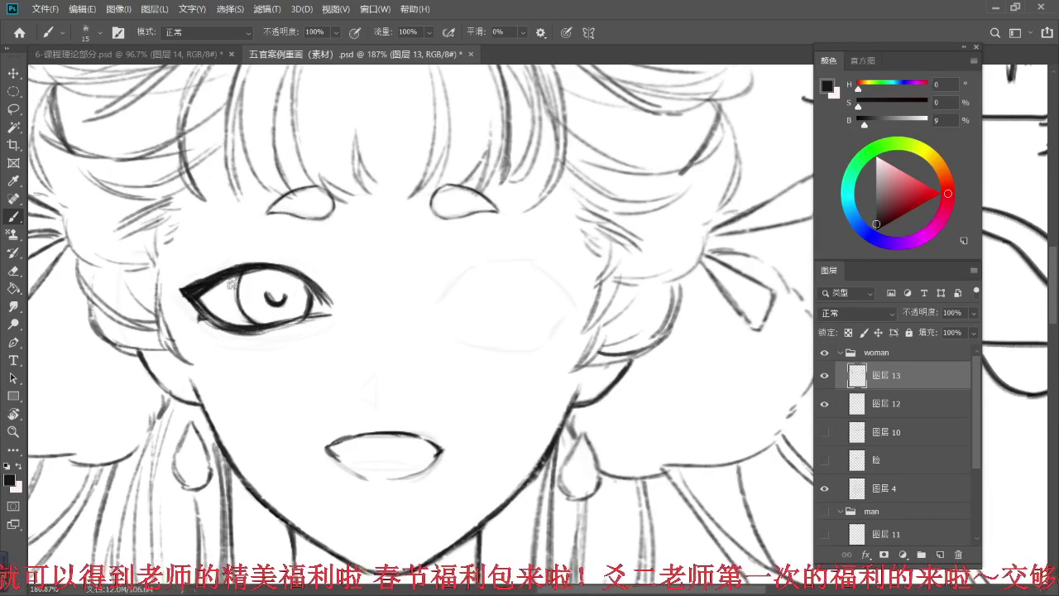
pyautogui.moveTo(319, 381); pyautogui.dragTo(286, 331)
pyautogui.moveTo(228, 352)
pyautogui.mouseDown()
pyautogui.moveTo(283, 350)
pyautogui.moveTo(279, 388)
pyautogui.moveTo(299, 354)
pyautogui.mouseUp()
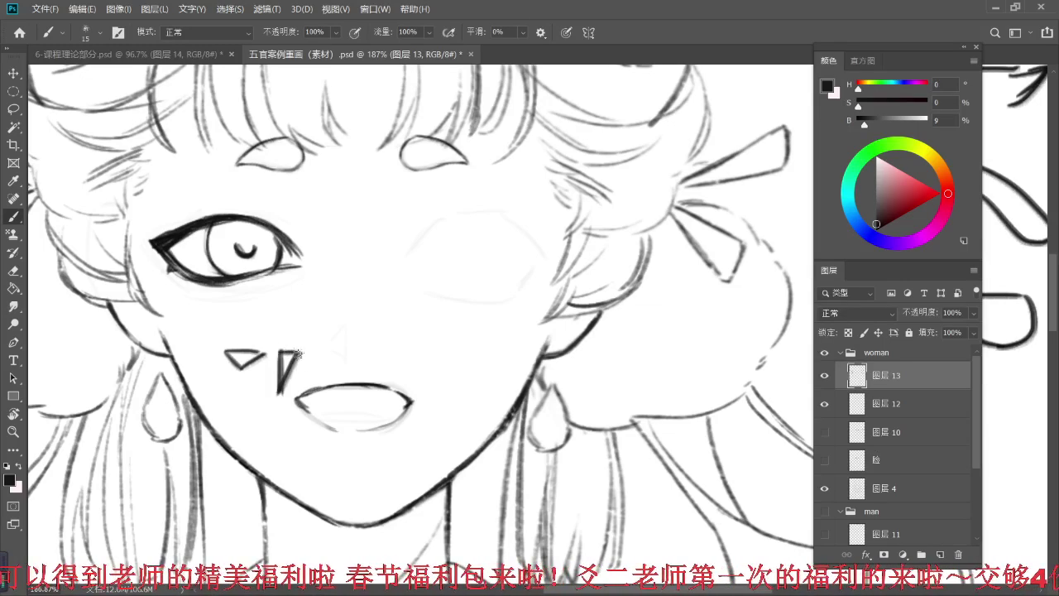
# - Remove the two small example triangles from the cheek below the left eye
pyautogui.moveTo(251, 296)
pyautogui.mouseDown()
pyautogui.moveTo(245, 323)
pyautogui.moveTo(264, 324)
pyautogui.moveTo(237, 344)
pyautogui.moveTo(240, 328)
pyautogui.moveTo(218, 366)
pyautogui.moveTo(247, 347)
pyautogui.moveTo(245, 368)
pyautogui.moveTo(246, 333)
pyautogui.moveTo(239, 359)
pyautogui.moveTo(262, 349)
pyautogui.moveTo(260, 367)
pyautogui.moveTo(223, 355)
pyautogui.moveTo(272, 381)
pyautogui.moveTo(279, 347)
pyautogui.moveTo(285, 389)
pyautogui.mouseUp()
pyautogui.press('e')
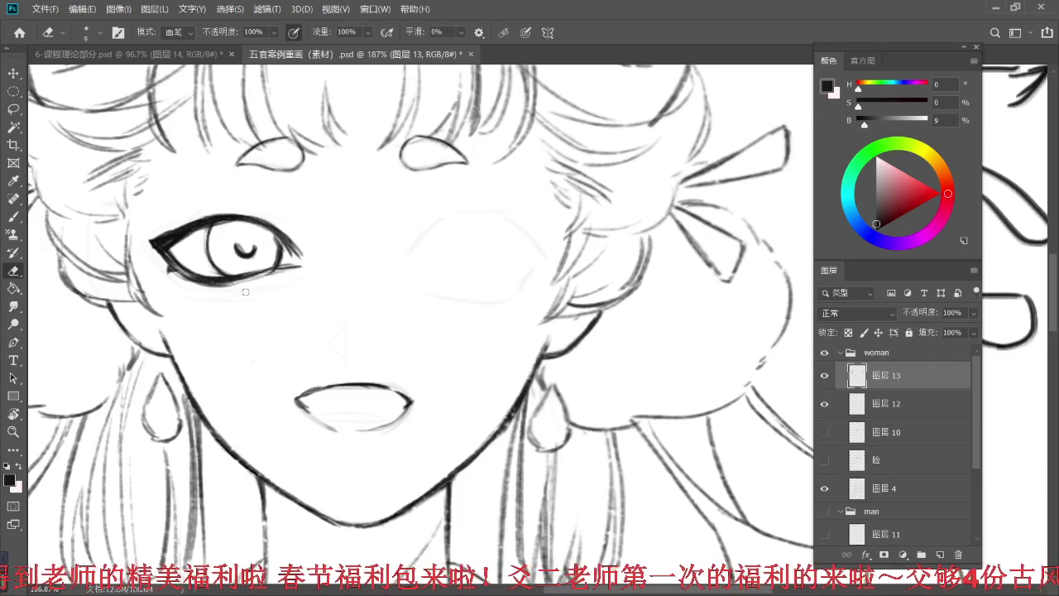
# - Thicken the lower lid line near the left eye's outer corner with the 15 px brush
pyautogui.press('b')
pyautogui.hscroll(-1, 257, 306)
pyautogui.moveTo(212, 269); pyautogui.dragTo(223, 279)
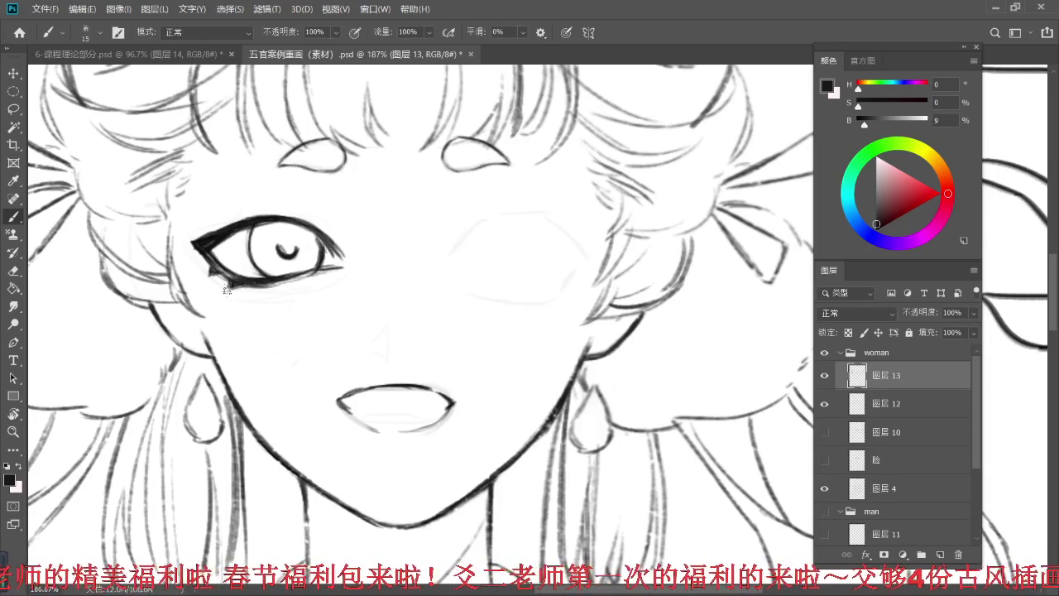
pyautogui.scroll(-5, 307, 201)
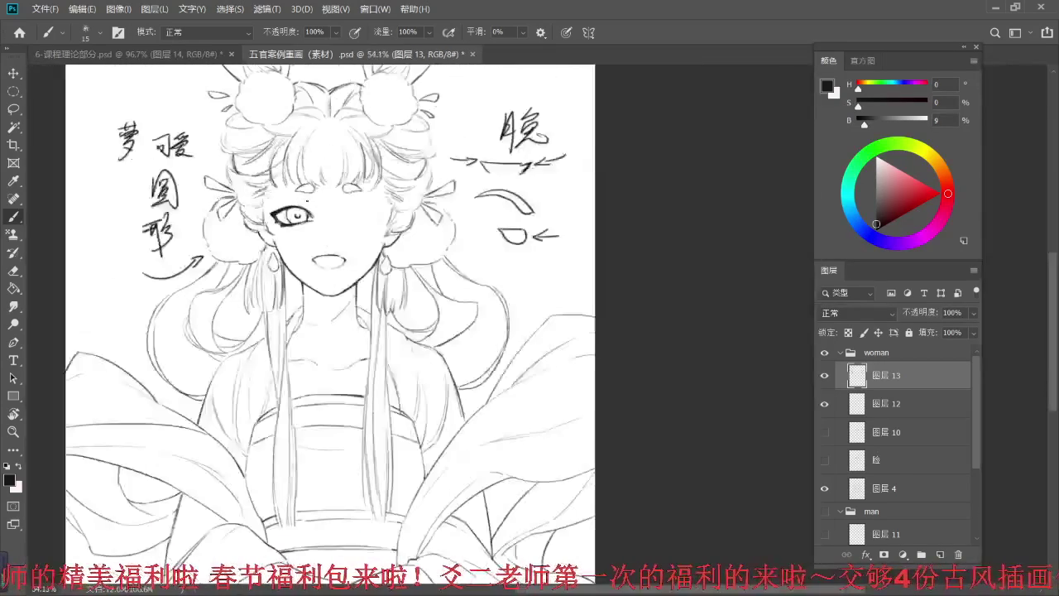
pyautogui.scroll(-2, 307, 201)
pyautogui.scroll(5, 308, 205)
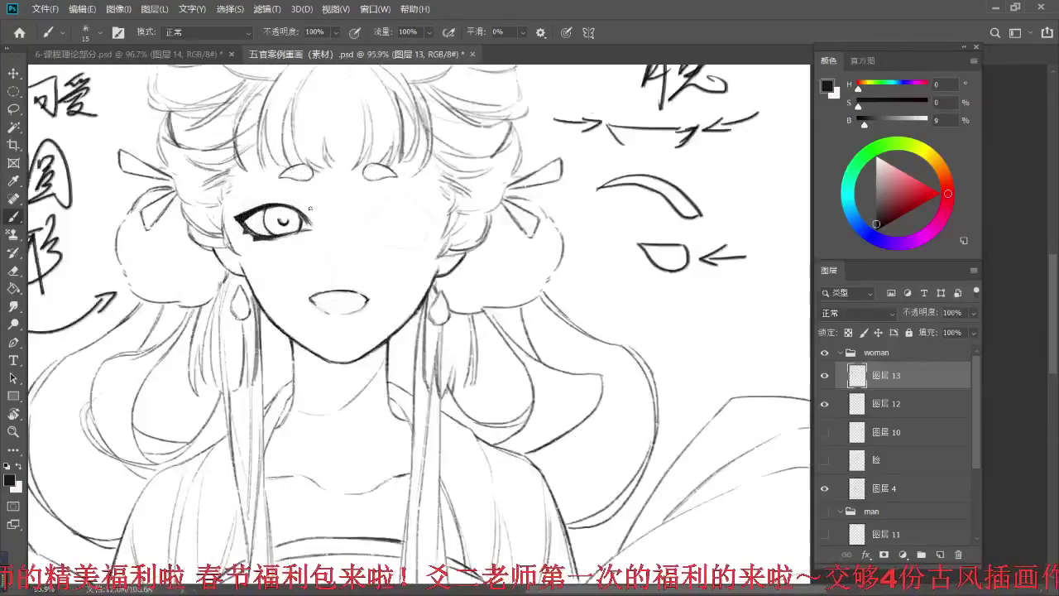
pyautogui.scroll(5, 310, 208)
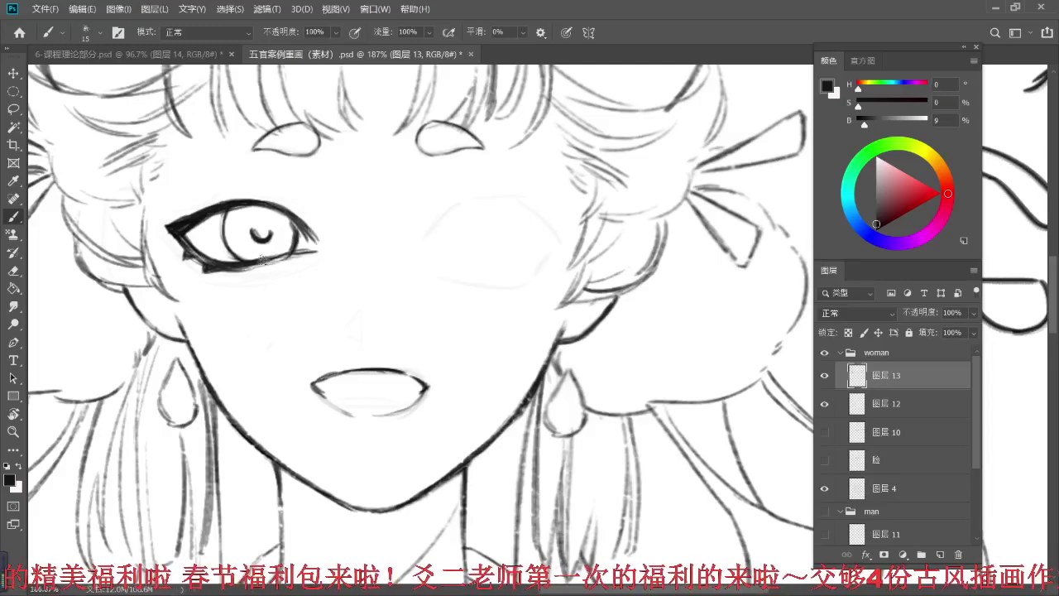
pyautogui.scroll(5, 261, 258)
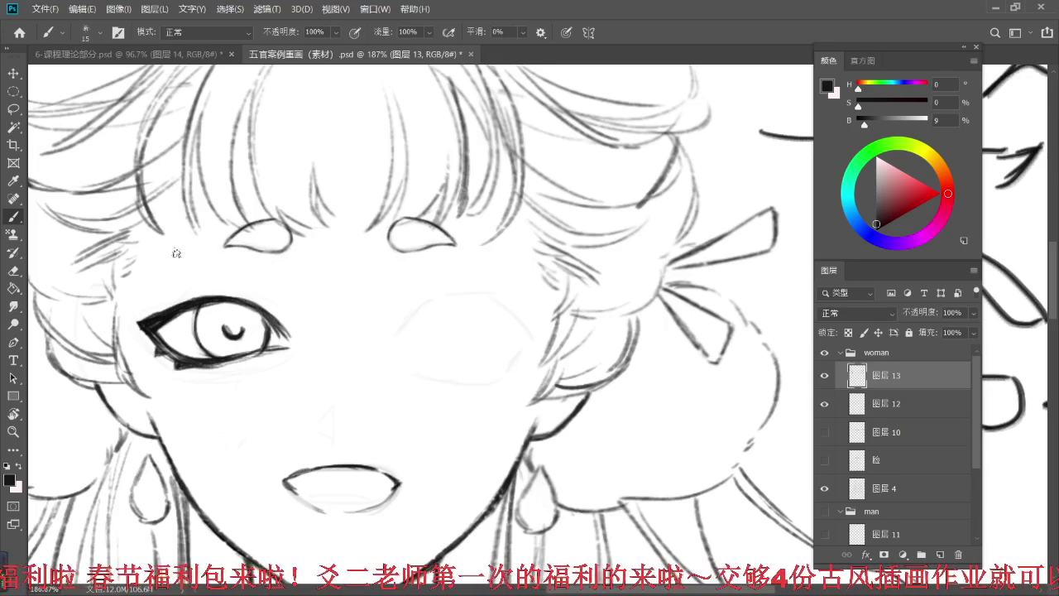
pyautogui.moveTo(160, 292)
pyautogui.mouseDown()
pyautogui.moveTo(199, 277)
pyautogui.moveTo(244, 273)
pyautogui.moveTo(195, 268)
pyautogui.moveTo(244, 270)
pyautogui.moveTo(196, 272)
pyautogui.moveTo(268, 283)
pyautogui.moveTo(247, 274)
pyautogui.moveTo(277, 299)
pyautogui.mouseUp()
pyautogui.hotkey('ctrl', 'z')
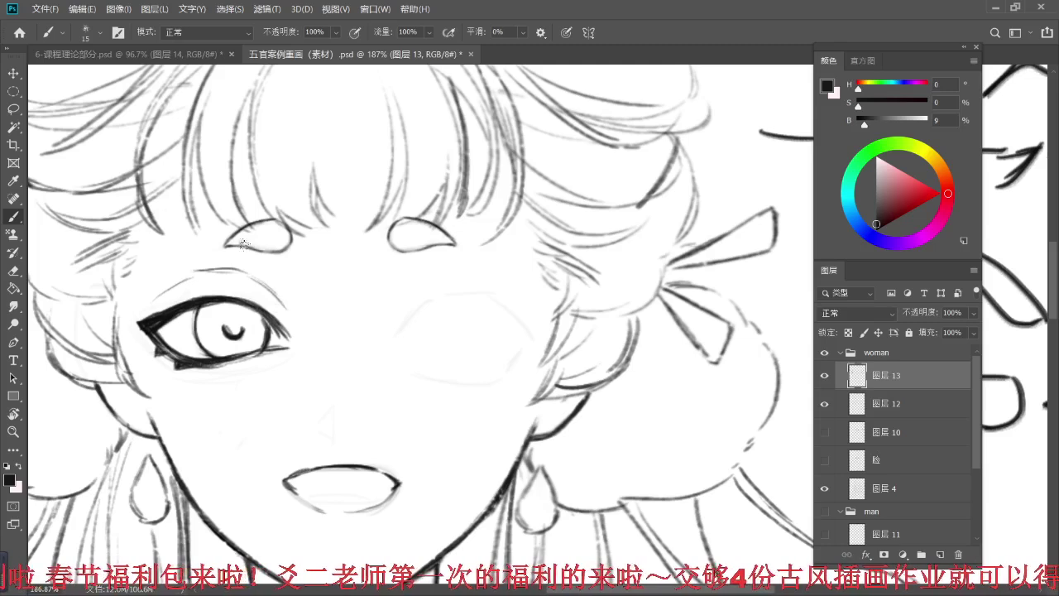
pyautogui.press('e')
pyautogui.moveTo(197, 270)
pyautogui.mouseDown()
pyautogui.moveTo(243, 274)
pyautogui.moveTo(273, 293)
pyautogui.mouseUp()
pyautogui.moveTo(254, 278); pyautogui.dragTo(285, 307)
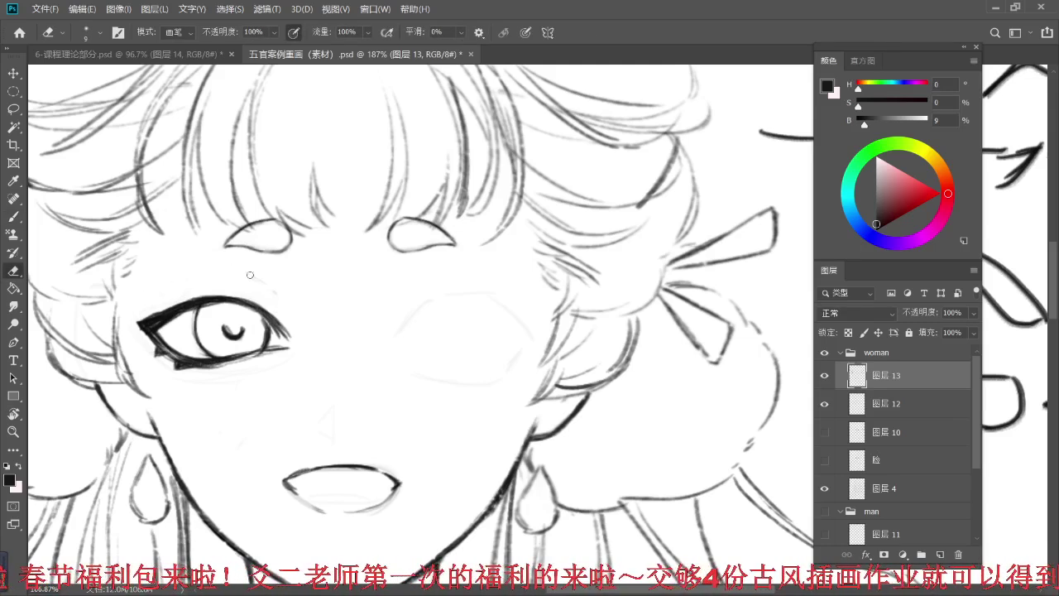
# - Draw a light eyelid crease above the inner half of the left eye and soften it with the 9 px eraser
pyautogui.press('b')
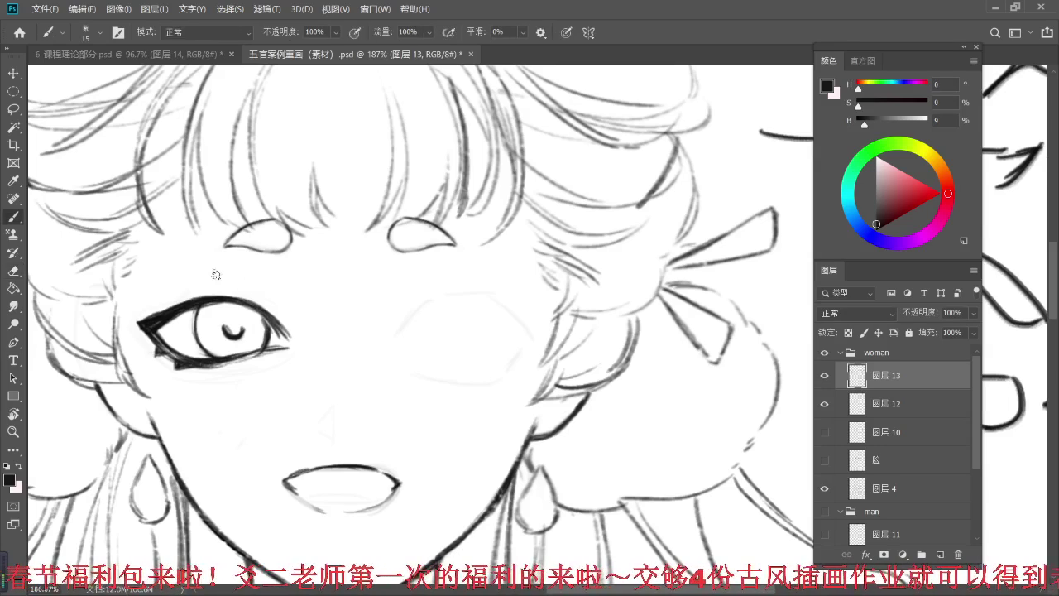
pyautogui.moveTo(216, 272)
pyautogui.mouseDown()
pyautogui.moveTo(273, 279)
pyautogui.moveTo(226, 272)
pyautogui.moveTo(271, 291)
pyautogui.moveTo(270, 277)
pyautogui.moveTo(231, 272)
pyautogui.moveTo(293, 298)
pyautogui.mouseUp()
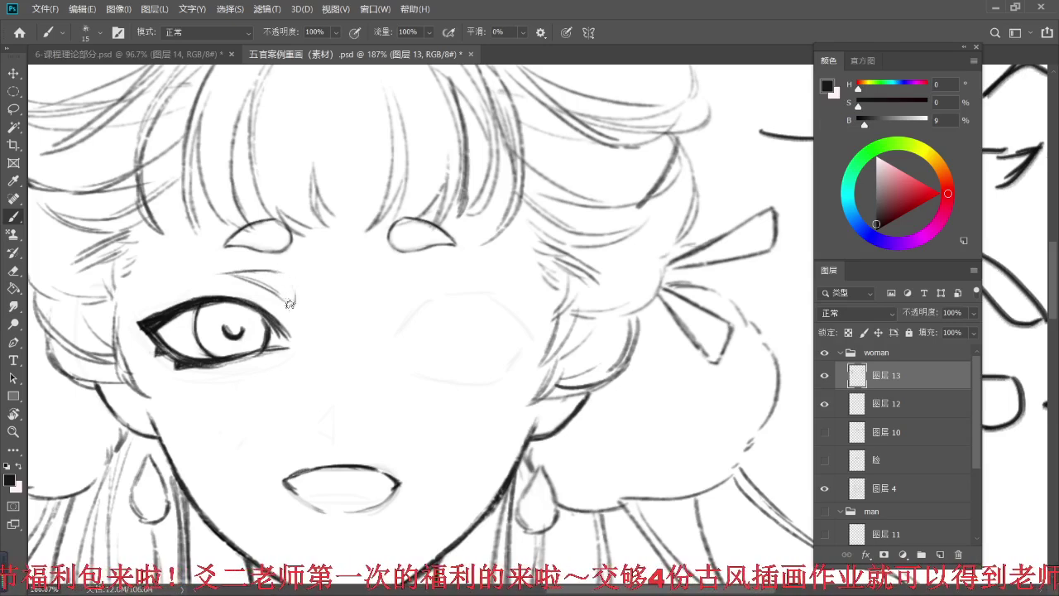
pyautogui.press('e')
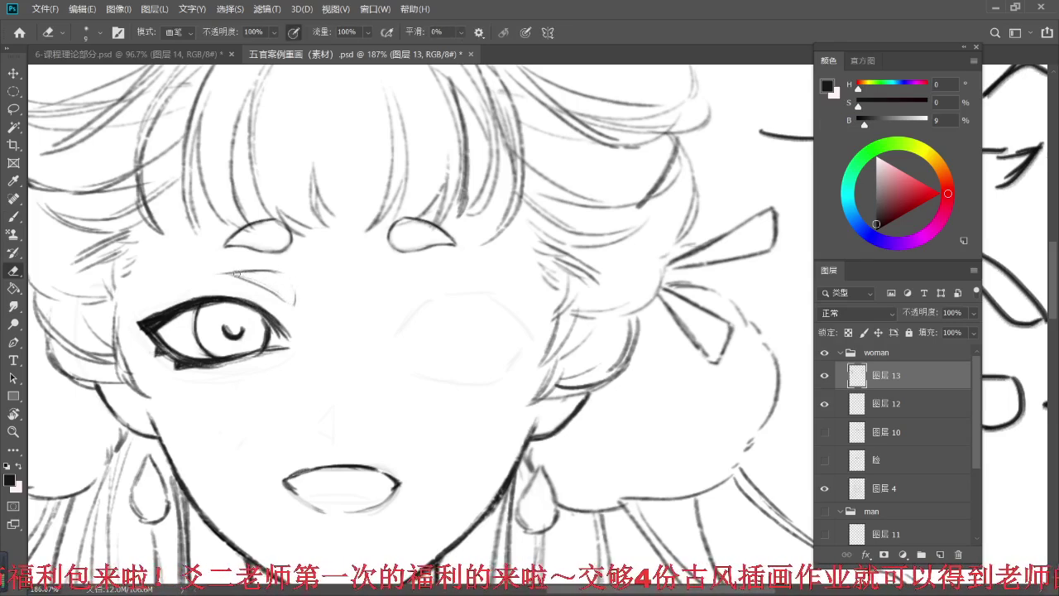
pyautogui.moveTo(284, 273); pyautogui.dragTo(255, 273)
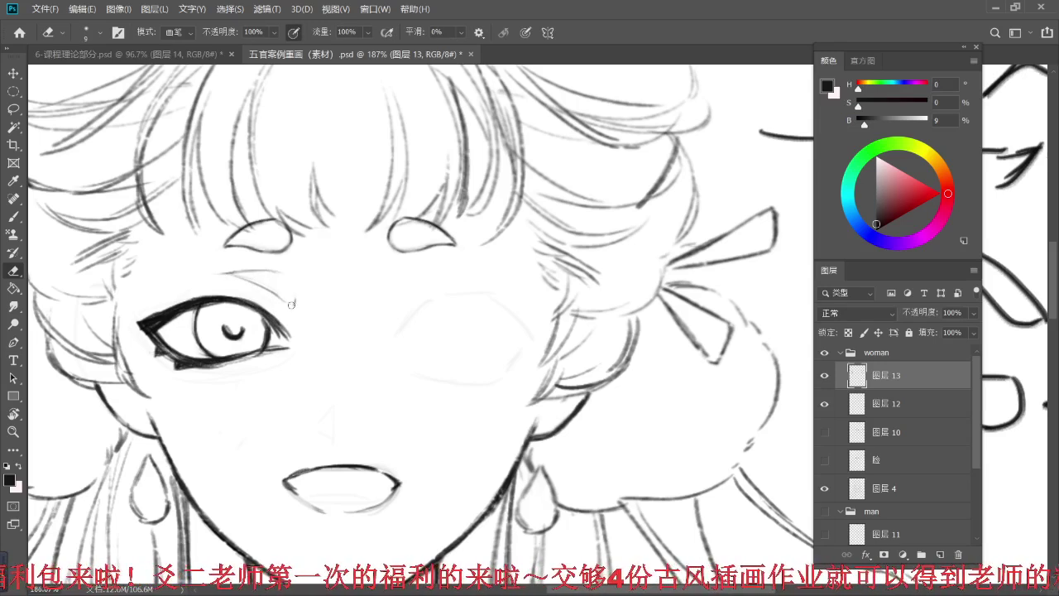
pyautogui.scroll(-5, 293, 178)
pyautogui.scroll(3, 290, 219)
pyautogui.scroll(4, 290, 219)
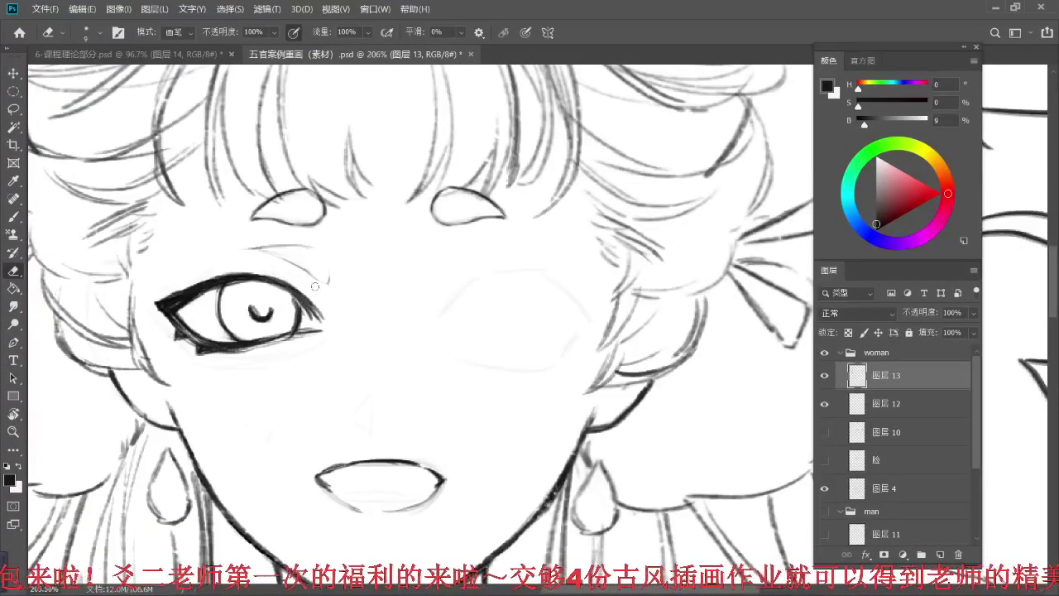
# - Draw a thin, light line just beneath the left eye's lower lid with the 15 px brush
pyautogui.press('b')
pyautogui.moveTo(386, 244); pyautogui.dragTo(364, 225)
pyautogui.press('l')
pyautogui.moveTo(152, 225)
pyautogui.mouseDown()
pyautogui.moveTo(279, 378)
pyautogui.moveTo(334, 262)
pyautogui.moveTo(306, 225)
pyautogui.moveTo(224, 220)
pyautogui.mouseUp()
pyautogui.click(224, 220)
pyautogui.press('b')
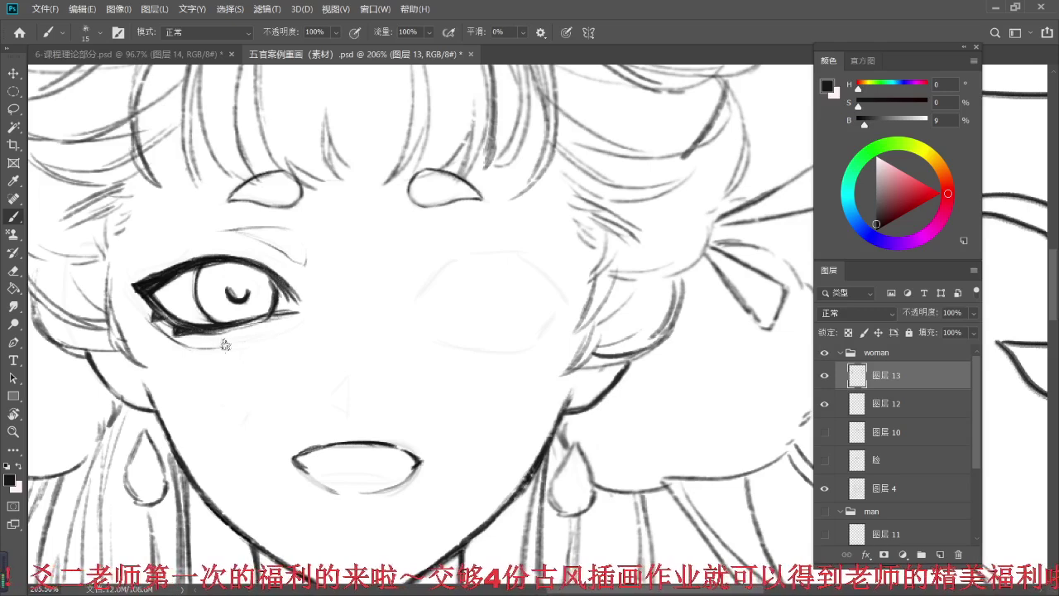
pyautogui.scroll(-10, 281, 307)
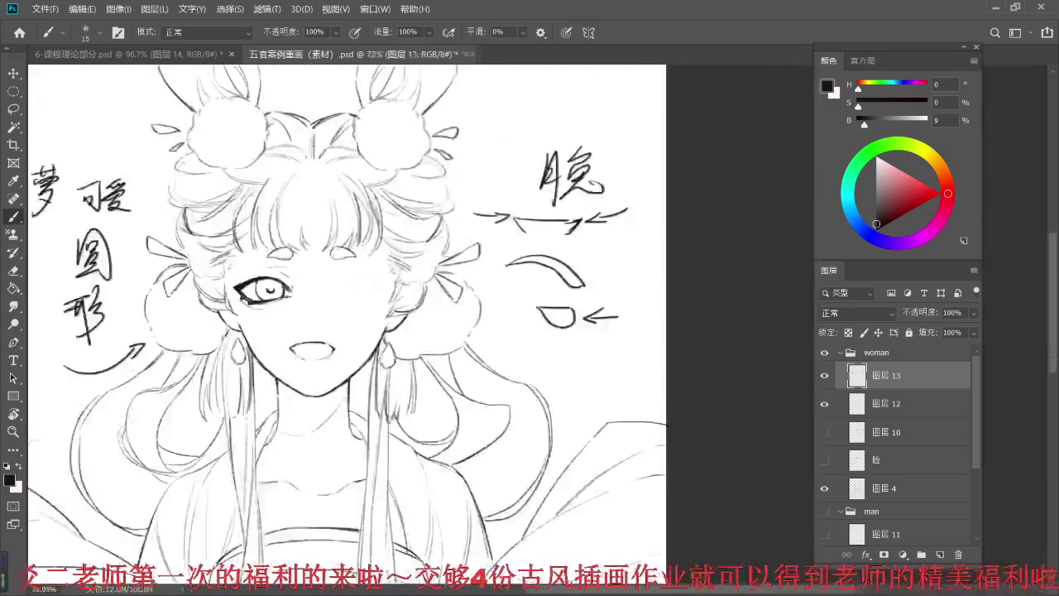
pyautogui.scroll(7, 293, 285)
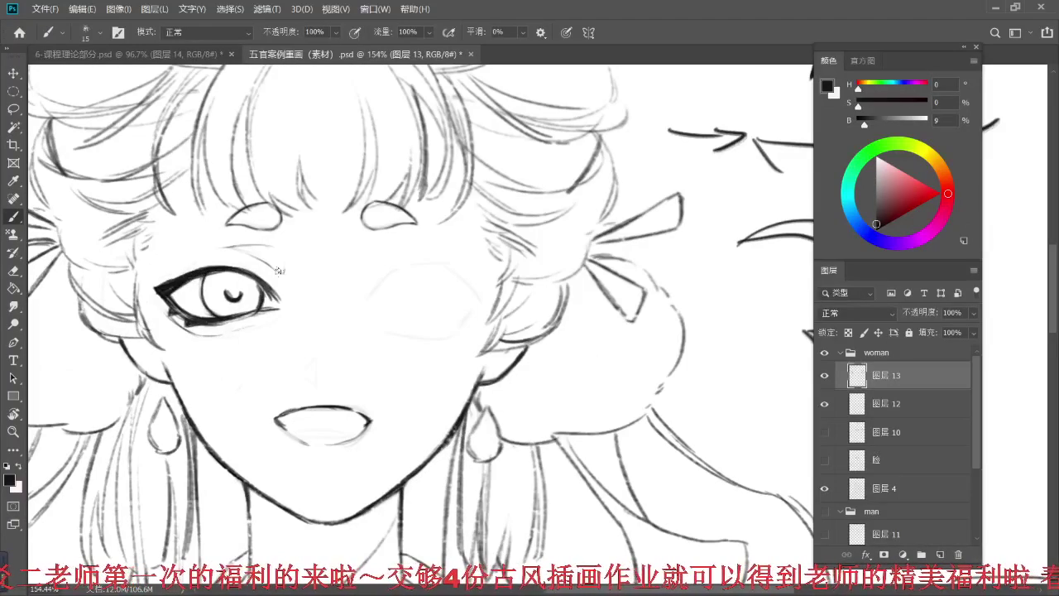
pyautogui.scroll(-7, 278, 270)
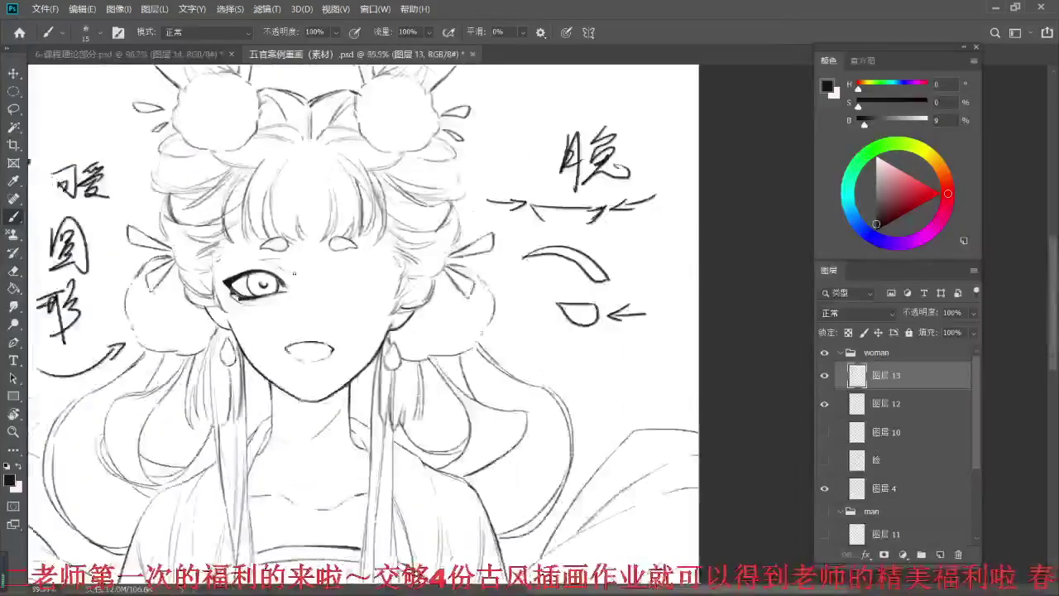
pyautogui.scroll(6, 296, 271)
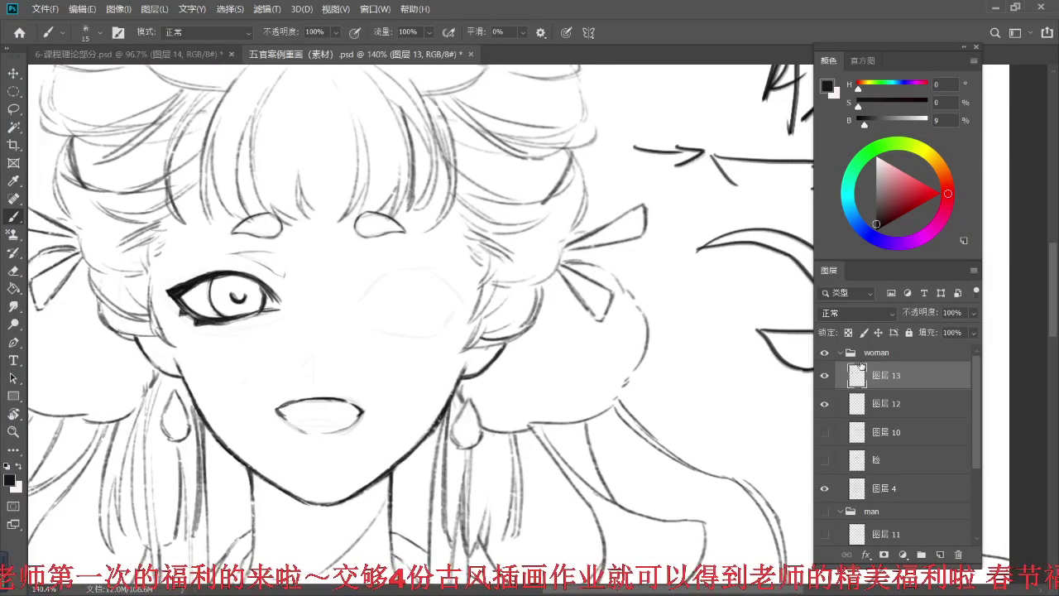
# - Copy the left eye and its crease to a new layer, flip the copy horizontally and place it as the right eye
pyautogui.press('l')
pyautogui.moveTo(189, 244)
pyautogui.mouseDown()
pyautogui.moveTo(149, 301)
pyautogui.moveTo(279, 354)
pyautogui.moveTo(304, 277)
pyautogui.moveTo(290, 256)
pyautogui.moveTo(232, 238)
pyautogui.mouseUp()
pyautogui.hotkey('ctrl', 'j')
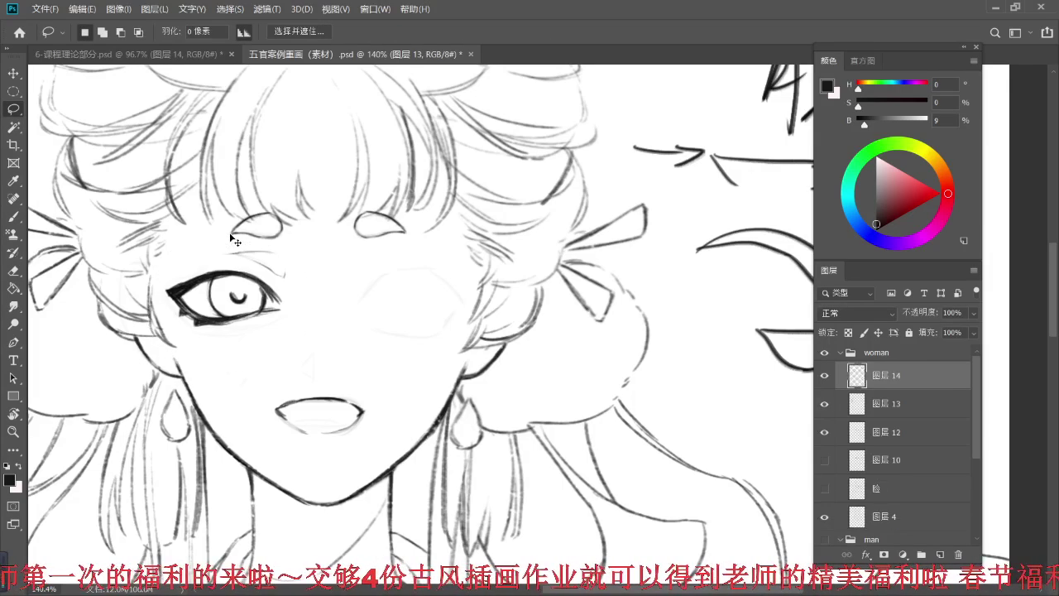
pyautogui.hotkey('ctrl', 't')
pyautogui.rightClick(228, 294)
pyautogui.click(273, 466)
pyautogui.moveTo(252, 289); pyautogui.dragTo(425, 286)
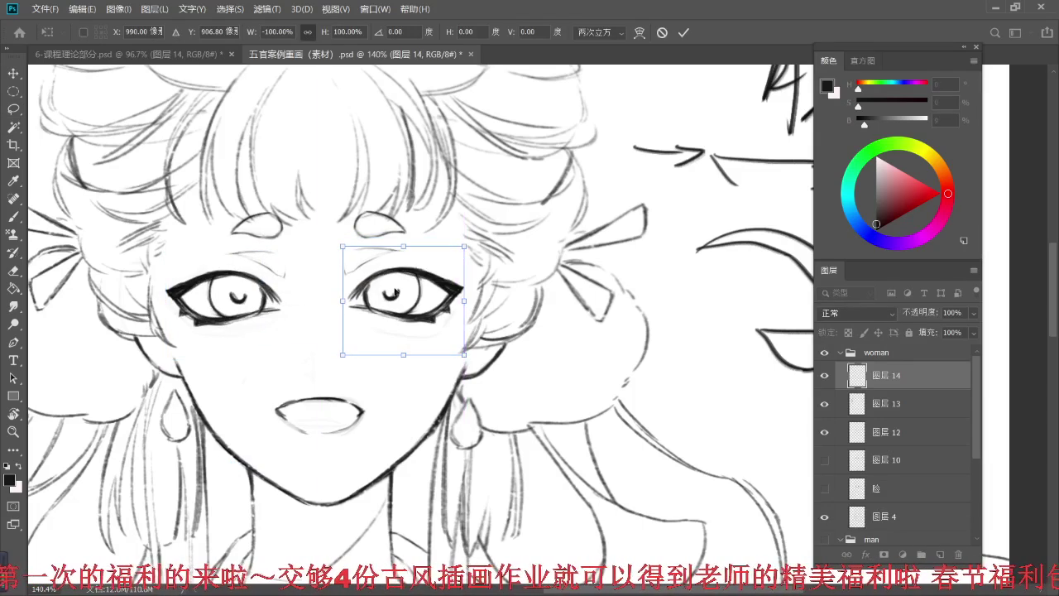
pyautogui.press('Return')
# - Nudge the mirrored right eye slightly outward to balance its spacing with the left eye
pyautogui.hotkey('ctrl', 't')
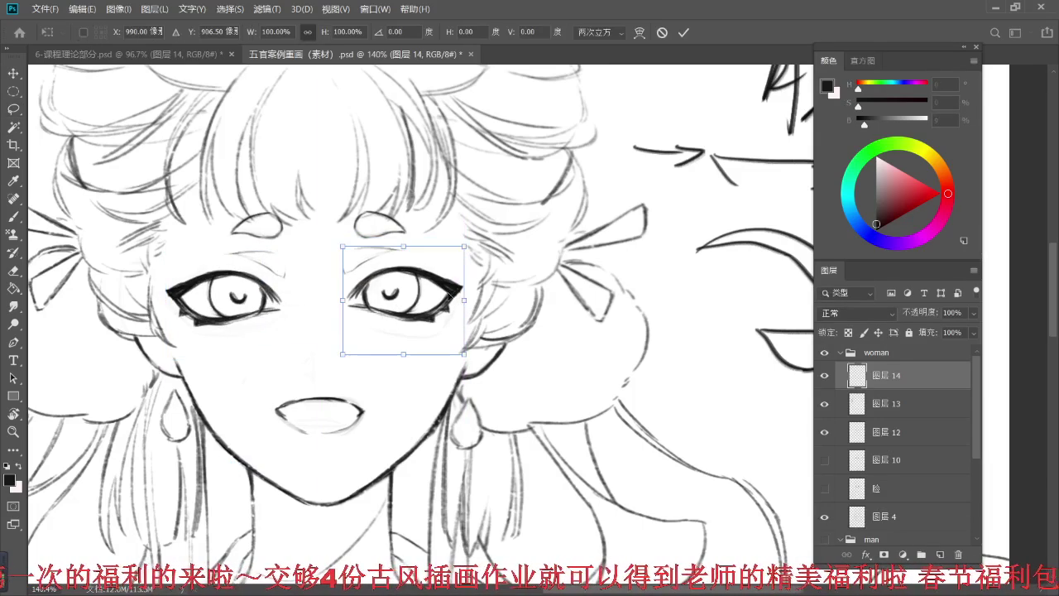
pyautogui.press('Return')
pyautogui.press('l')
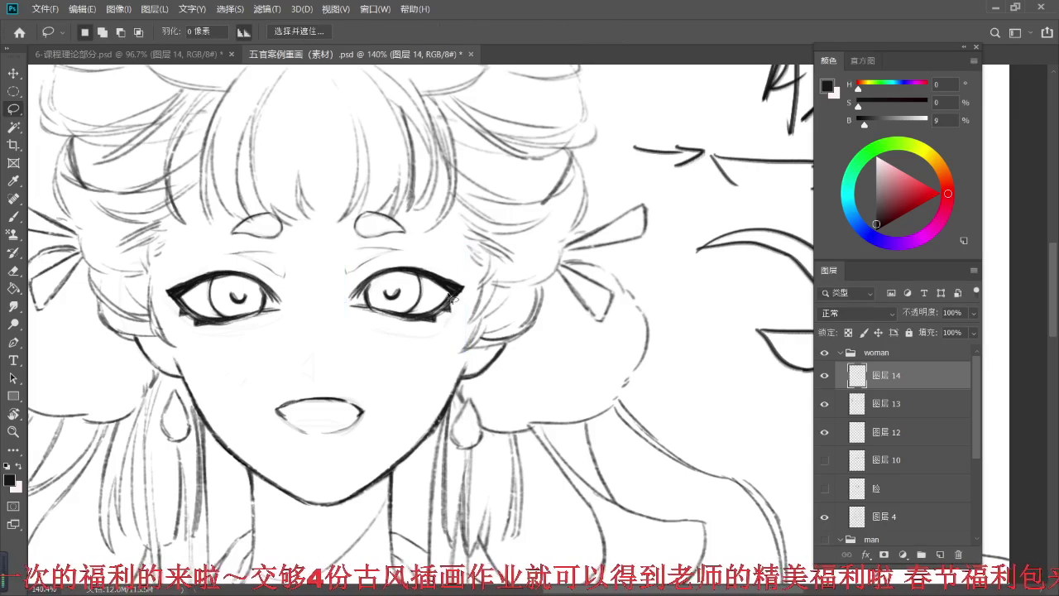
pyautogui.keyDown('alt'); pyautogui.scroll(-3, 416, 252); pyautogui.keyUp('alt')
pyautogui.scroll(2, 422, 247)
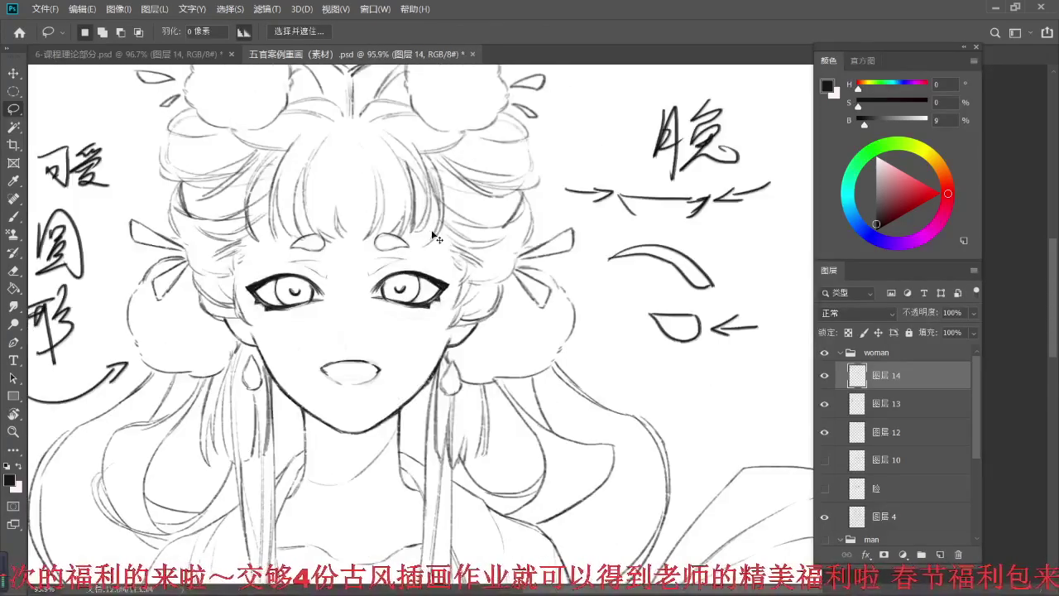
pyautogui.hotkey('ctrl', 't')
pyautogui.press('Right')
pyautogui.press('Return')
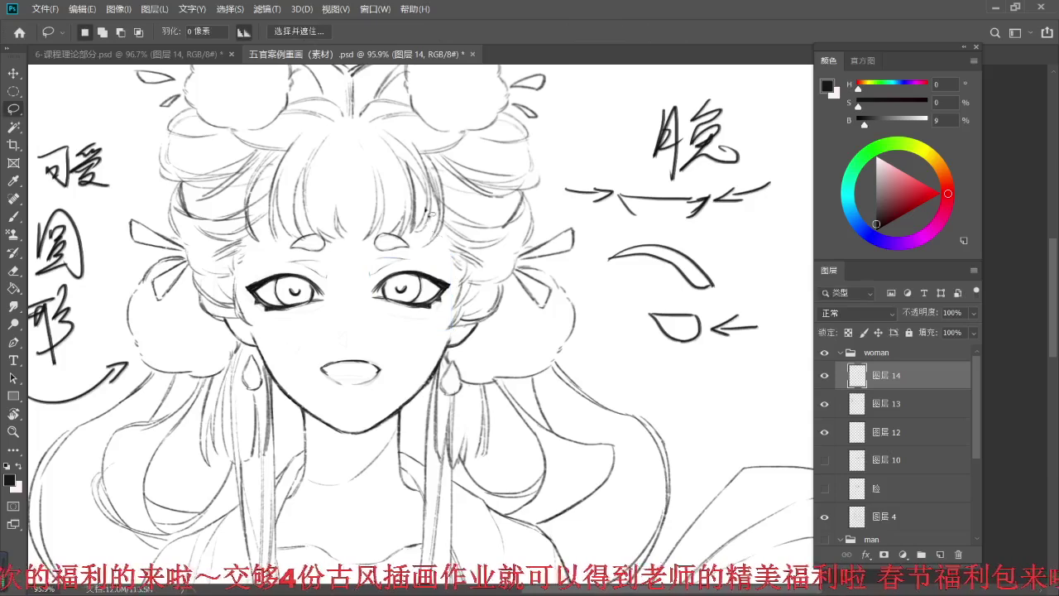
pyautogui.keyDown('alt'); pyautogui.scroll(-3, 429, 215); pyautogui.keyUp('alt')
pyautogui.keyDown('alt'); pyautogui.scroll(5, 418, 233); pyautogui.keyUp('alt')
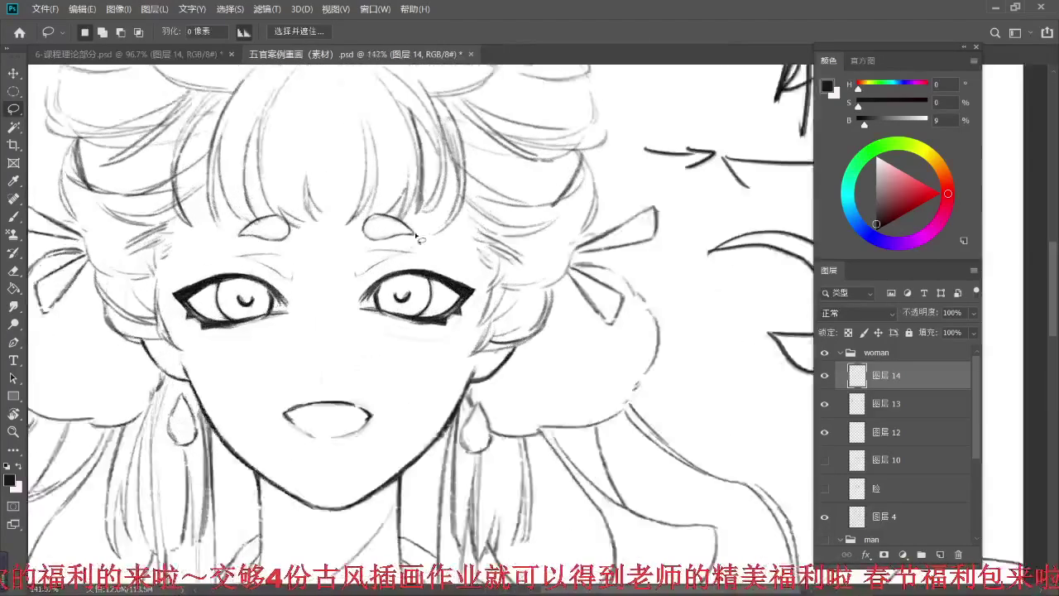
# - Fade the right eye's iris outline and pupil accent with the 9 px eraser
pyautogui.keyDown('alt'); pyautogui.scroll(1, 415, 236); pyautogui.keyUp('alt')
pyautogui.press('e')
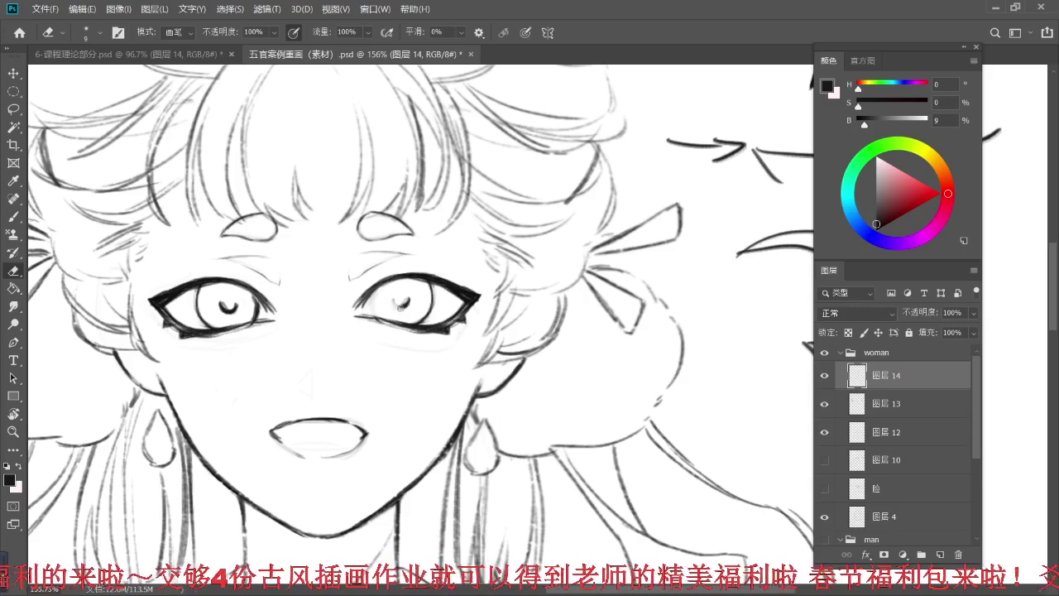
pyautogui.moveTo(431, 284)
pyautogui.mouseDown()
pyautogui.moveTo(432, 306)
pyautogui.moveTo(418, 319)
pyautogui.mouseUp()
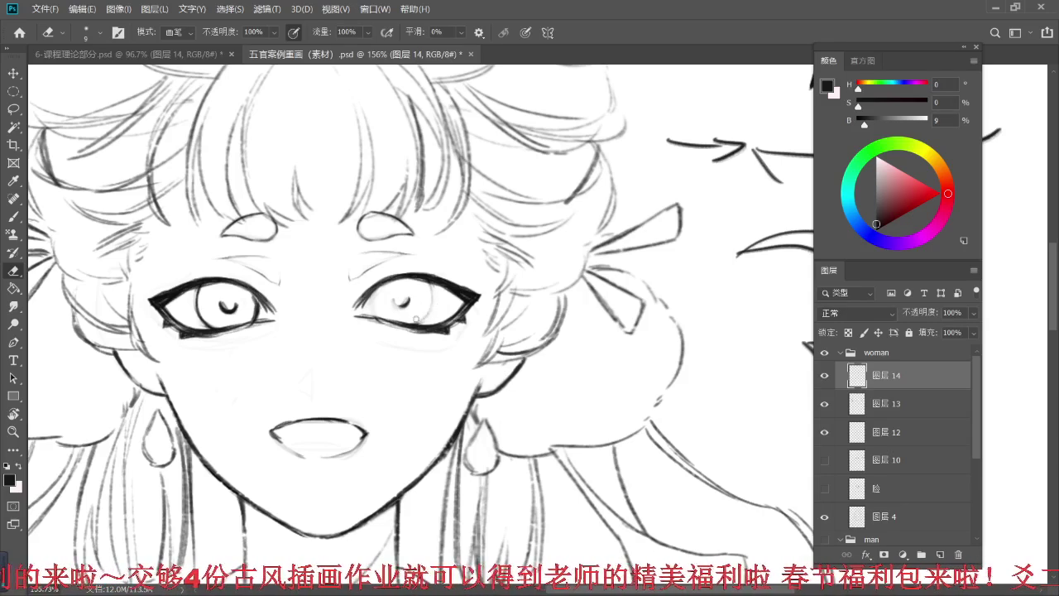
# - Select the right eye's pupil accent and nudge it slightly toward the outer corner
pyautogui.press('l')
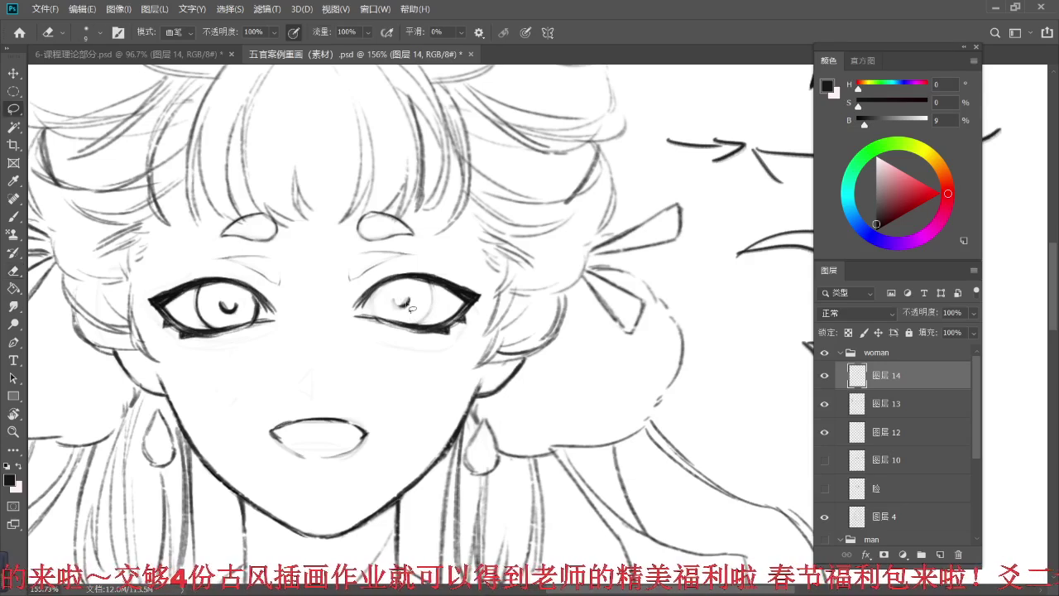
pyautogui.moveTo(400, 283); pyautogui.dragTo(407, 284)
pyautogui.hotkey('ctrl', 't')
pyautogui.press('Right')
pyautogui.press('Right')
pyautogui.press('Right')
pyautogui.press('Right')
pyautogui.press('Right')
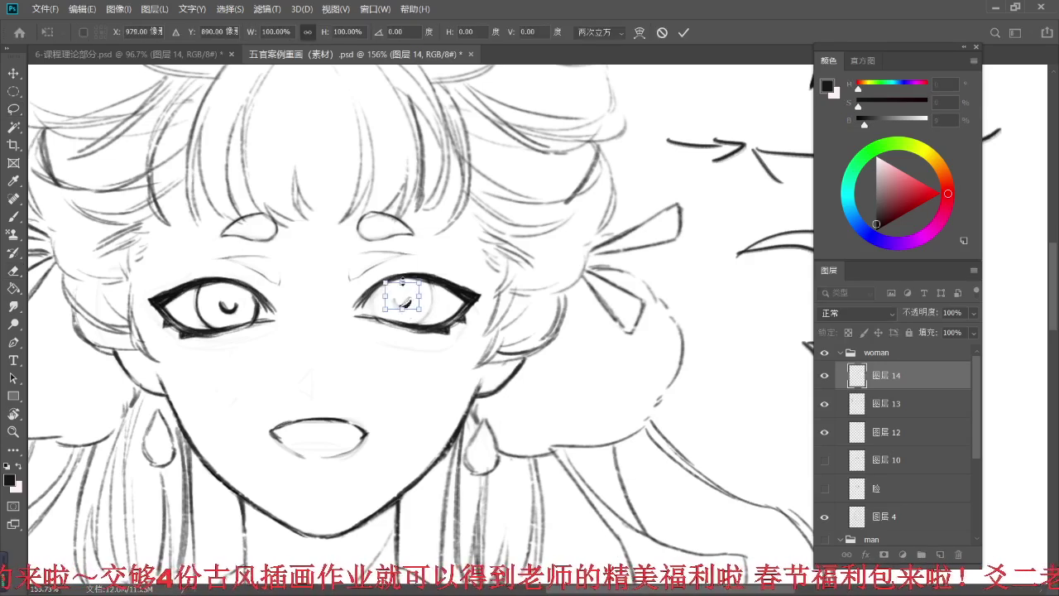
pyautogui.press('Return')
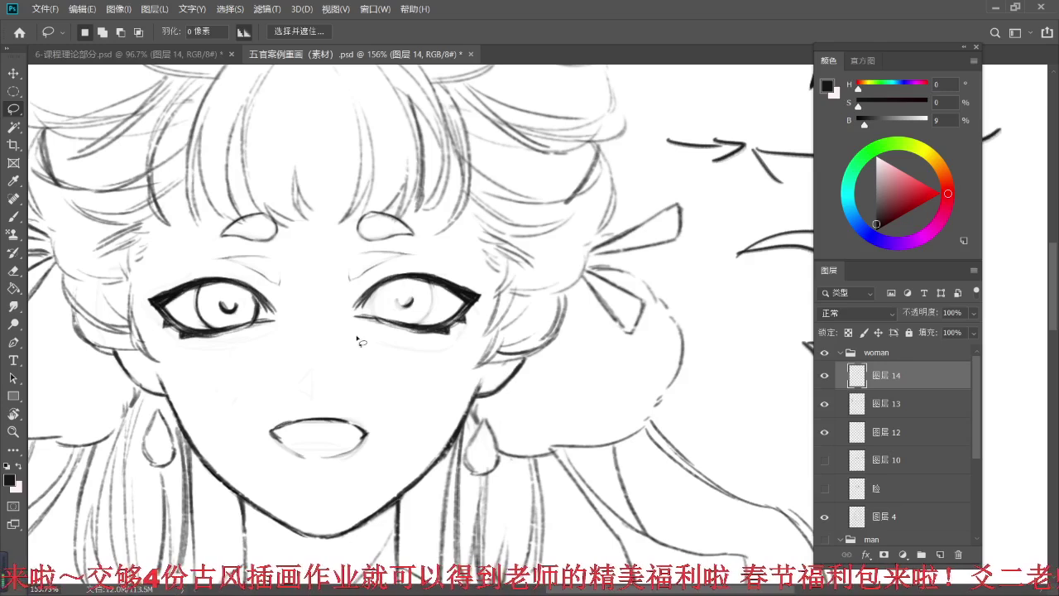
# - Redraw the right eye's iris outline and pupil accent with the 15 px brush
pyautogui.press('b')
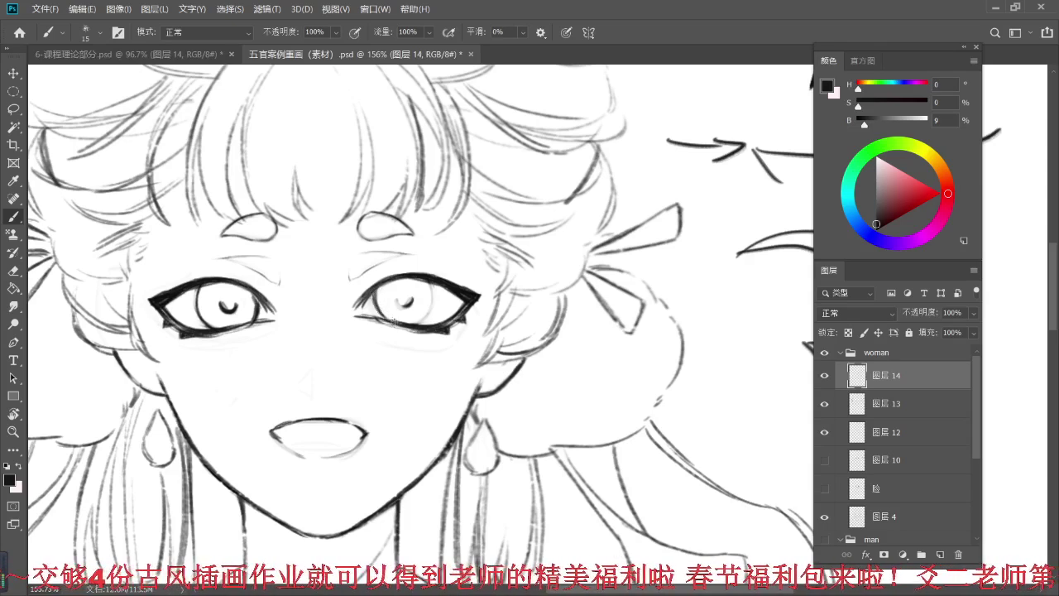
pyautogui.moveTo(439, 288)
pyautogui.mouseDown()
pyautogui.moveTo(433, 308)
pyautogui.moveTo(437, 291)
pyautogui.mouseUp()
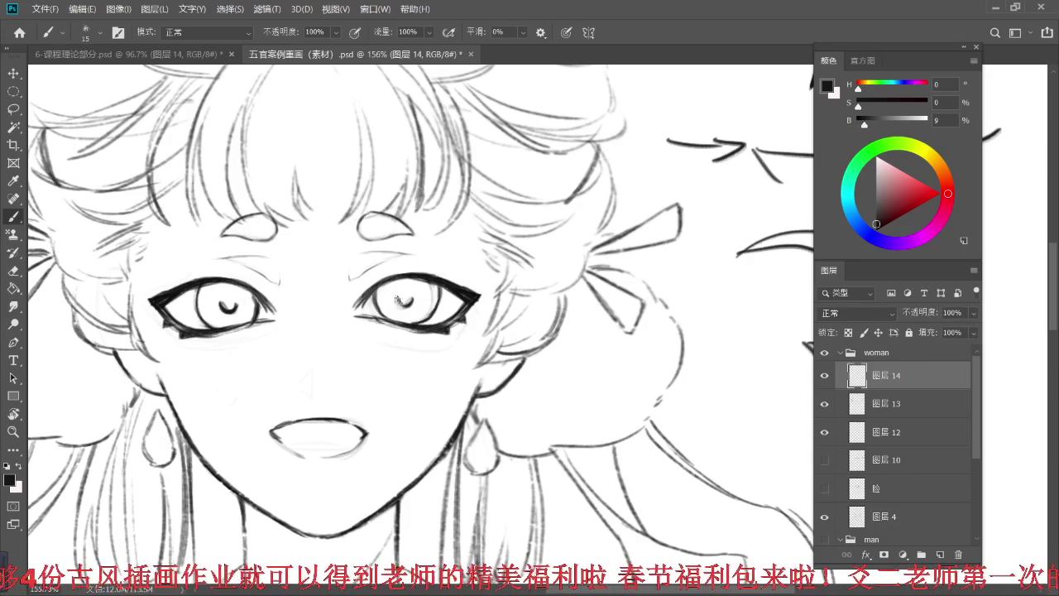
pyautogui.moveTo(344, 319); pyautogui.dragTo(376, 320)
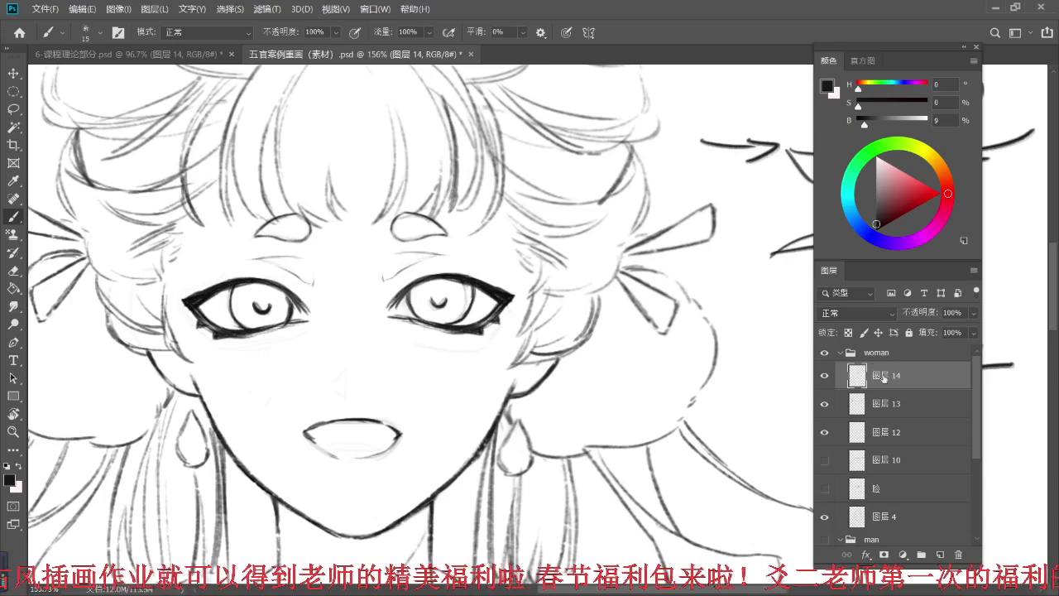
# - On 图层 13, choose the 硬边圆压力大小 brush and set its opacity jitter control to pen pressure (钢笔压力)
pyautogui.click(916, 406)
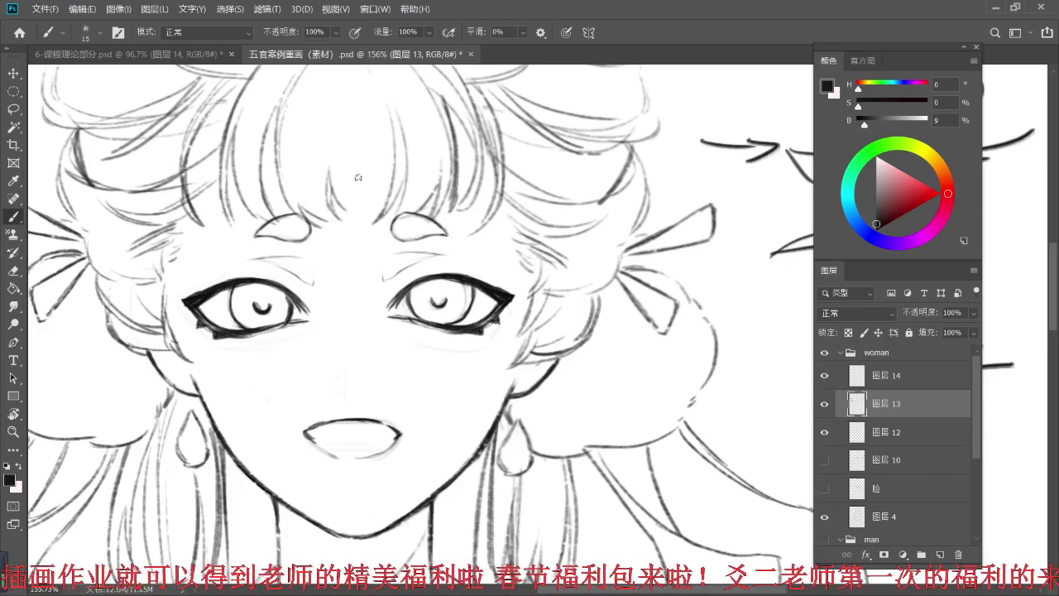
pyautogui.click(93, 33)
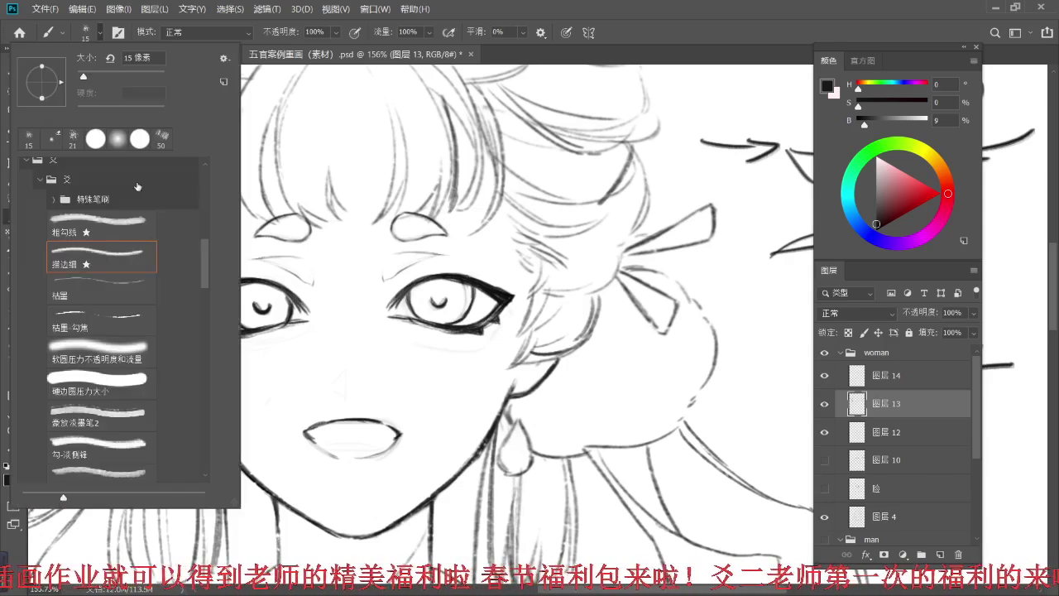
pyautogui.doubleClick(99, 370)
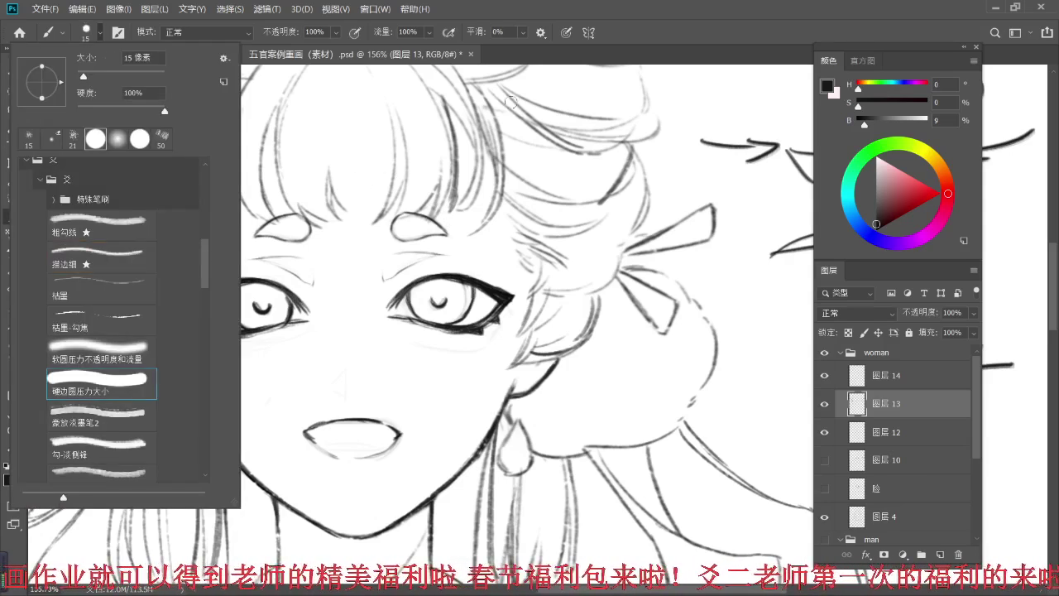
pyautogui.press('F5')
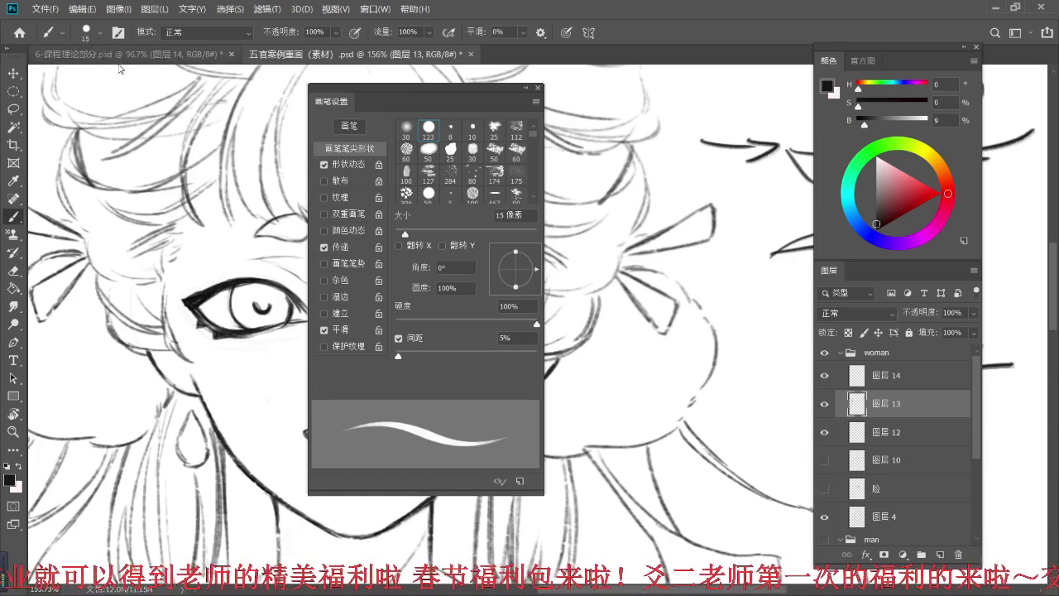
pyautogui.click(356, 243)
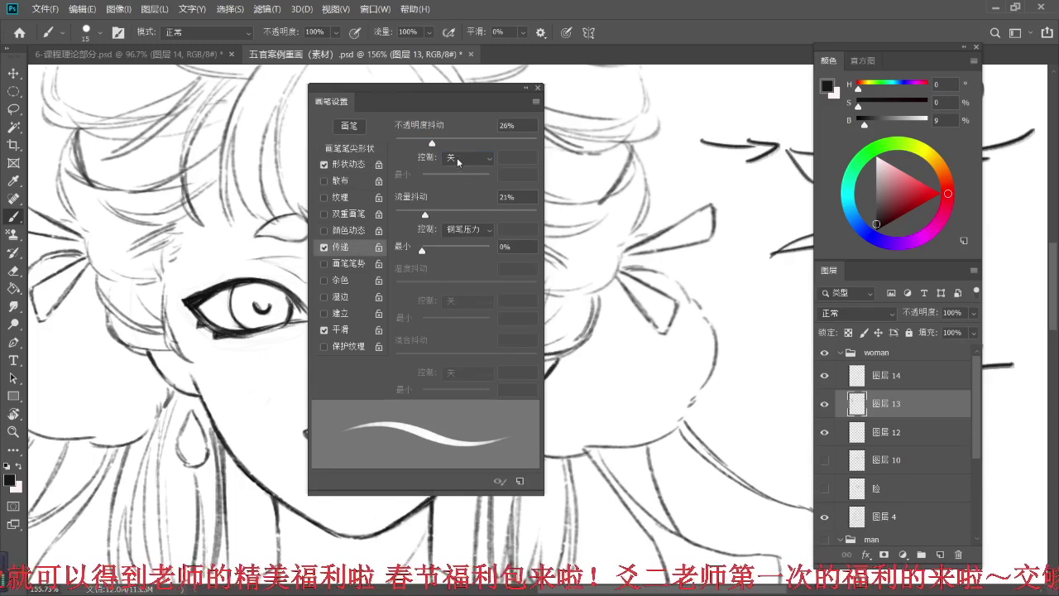
pyautogui.click(459, 158)
pyautogui.click(463, 202)
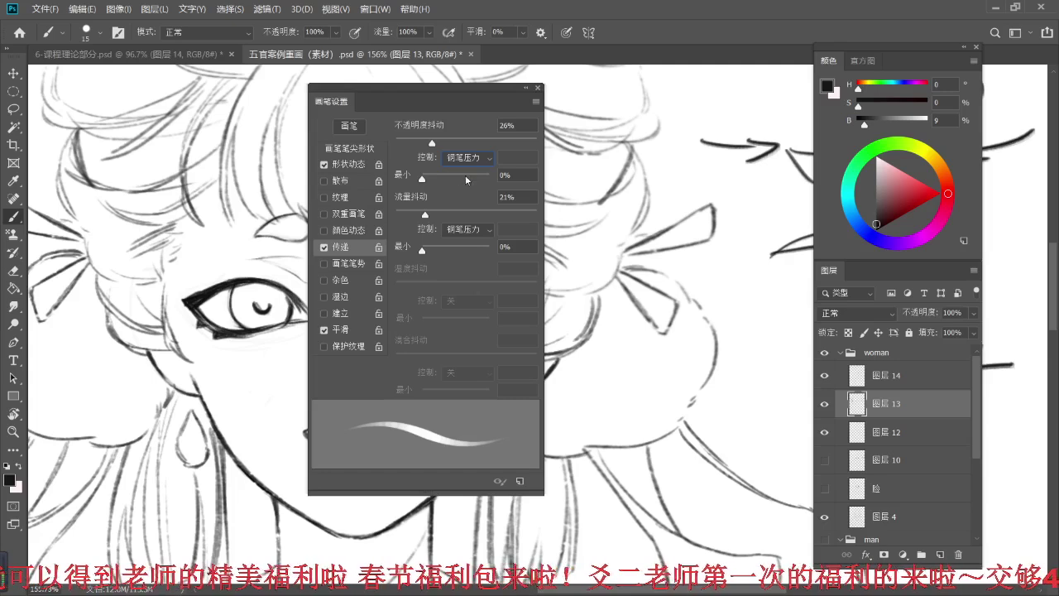
pyautogui.press('F5')
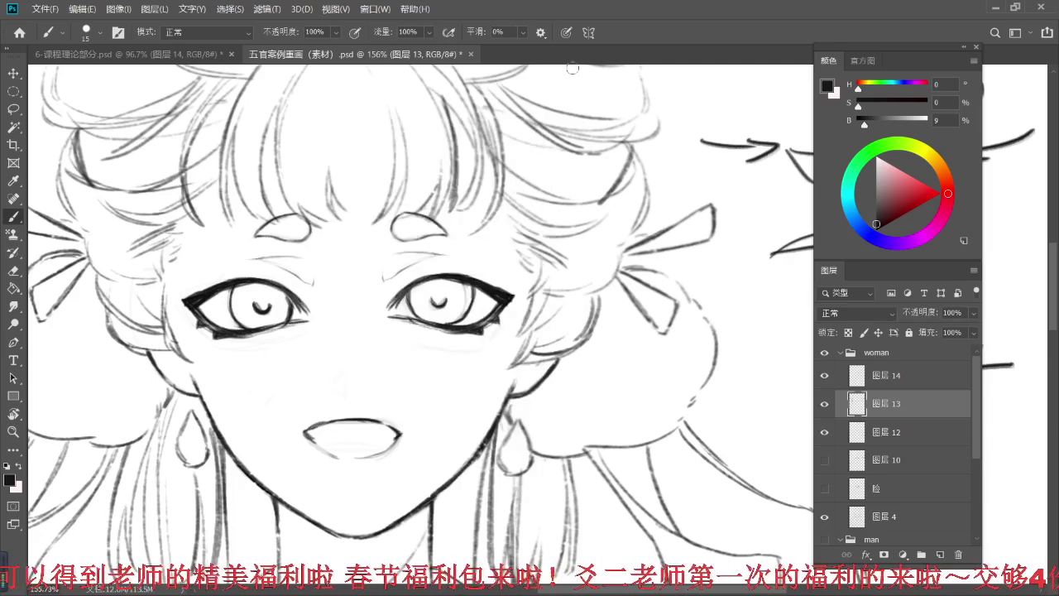
# - Enlarge the brush to 40 px with a 73% brightness gray sampled from the mouth and try a shading stroke below the left eye
pyautogui.press(']')
pyautogui.press(']')
pyautogui.press(']')
pyautogui.press(']')
pyautogui.press(']')
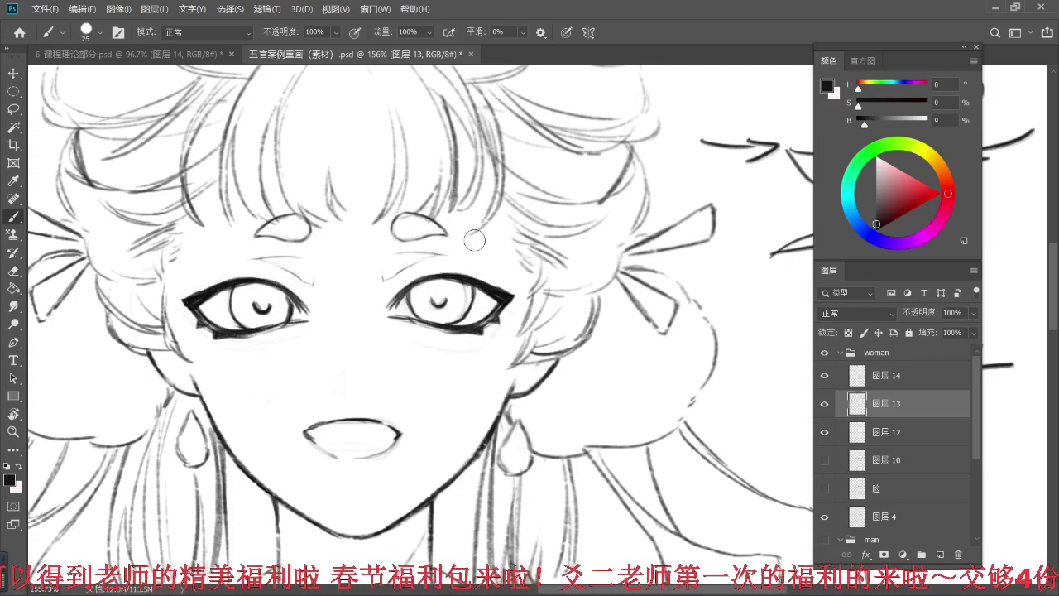
pyautogui.keyDown('alt'); pyautogui.click(334, 451); pyautogui.keyUp('alt')
pyautogui.moveTo(217, 333)
pyautogui.mouseDown()
pyautogui.moveTo(239, 337)
pyautogui.moveTo(229, 339)
pyautogui.mouseUp()
pyautogui.hotkey('ctrl', 'z')
# - Merge the right eye's layer 图层 14 into 图层 13 and add a new empty layer above 图层 12
pyautogui.click(826, 377)
pyautogui.click(826, 377)
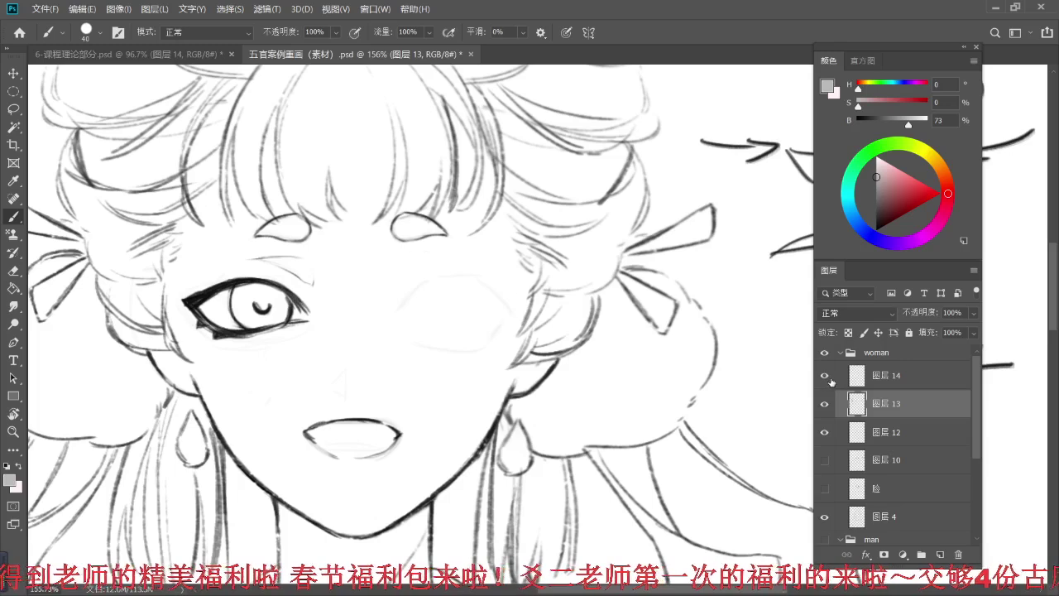
pyautogui.click(895, 379)
pyautogui.hotkey('ctrl', 'e')
pyautogui.click(868, 411)
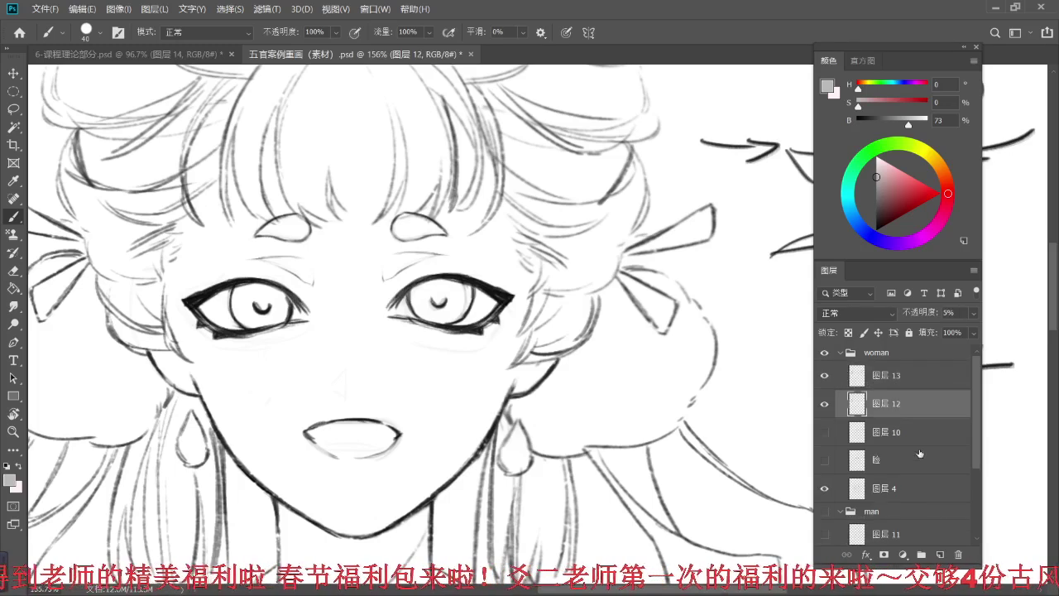
pyautogui.click(940, 553)
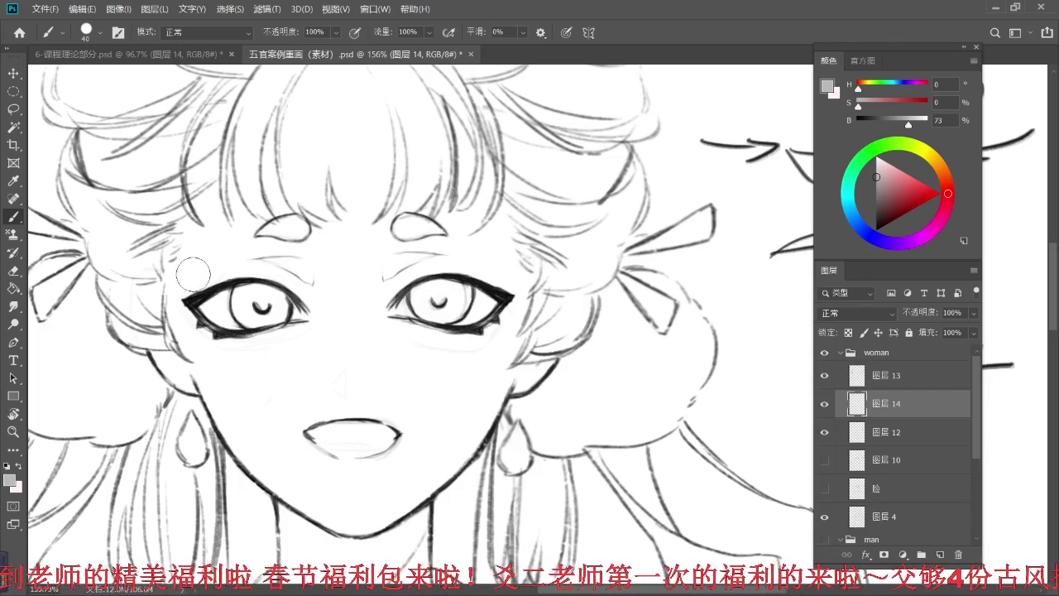
# - Paint a soft gray shadow beneath the left eye's lower lid and blend its edges with sampled lighter and mid grays
pyautogui.moveTo(229, 331)
pyautogui.mouseDown()
pyautogui.moveTo(203, 331)
pyautogui.moveTo(277, 338)
pyautogui.moveTo(253, 338)
pyautogui.moveTo(300, 329)
pyautogui.mouseUp()
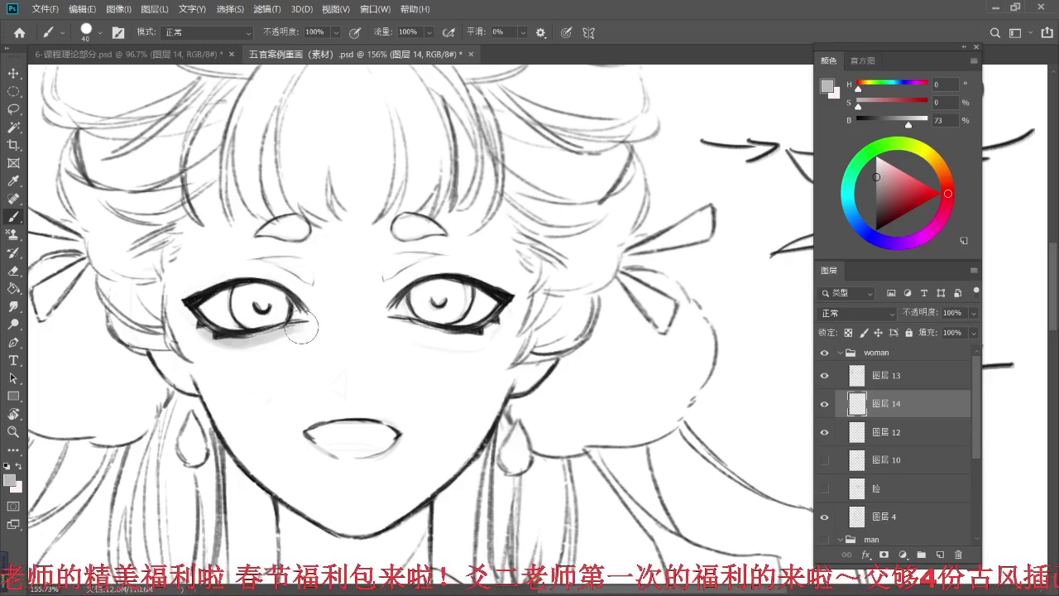
pyautogui.keyDown('alt'); pyautogui.click(299, 326); pyautogui.keyUp('alt')
pyautogui.press('[')
pyautogui.press('[')
pyautogui.press('[')
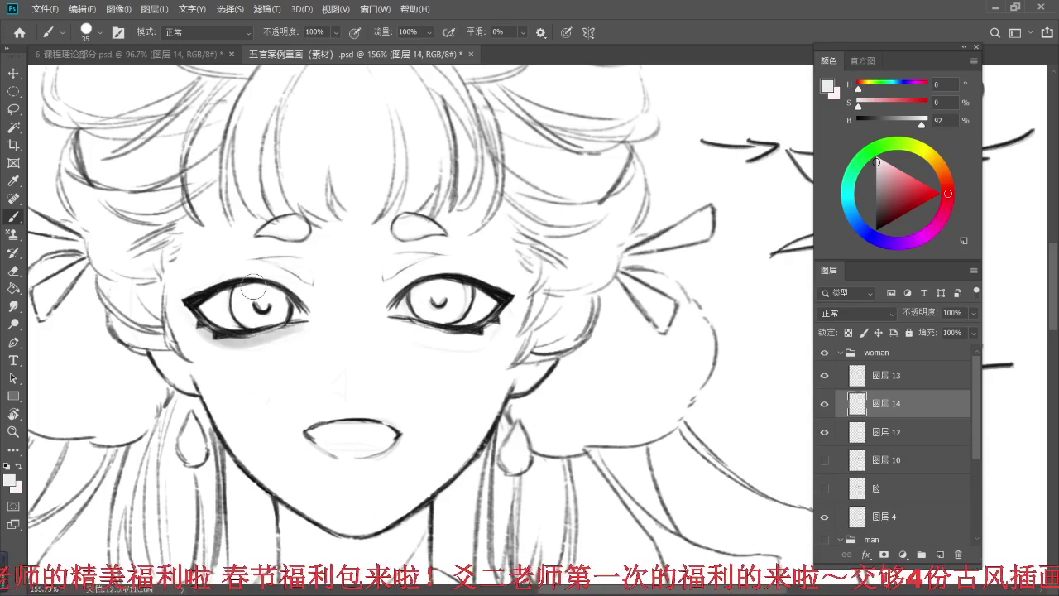
pyautogui.keyDown('alt'); pyautogui.click(256, 336); pyautogui.keyUp('alt')
pyautogui.moveTo(255, 336)
pyautogui.mouseDown()
pyautogui.moveTo(212, 335)
pyautogui.moveTo(193, 319)
pyautogui.moveTo(269, 337)
pyautogui.moveTo(224, 343)
pyautogui.moveTo(283, 325)
pyautogui.moveTo(222, 331)
pyautogui.moveTo(188, 305)
pyautogui.moveTo(224, 343)
pyautogui.moveTo(213, 340)
pyautogui.moveTo(204, 331)
pyautogui.moveTo(267, 338)
pyautogui.moveTo(218, 345)
pyautogui.moveTo(273, 338)
pyautogui.moveTo(214, 352)
pyautogui.moveTo(273, 345)
pyautogui.mouseUp()
pyautogui.keyDown('alt'); pyautogui.click(220, 396); pyautogui.keyUp('alt')
pyautogui.keyDown('alt'); pyautogui.click(248, 343); pyautogui.keyUp('alt')
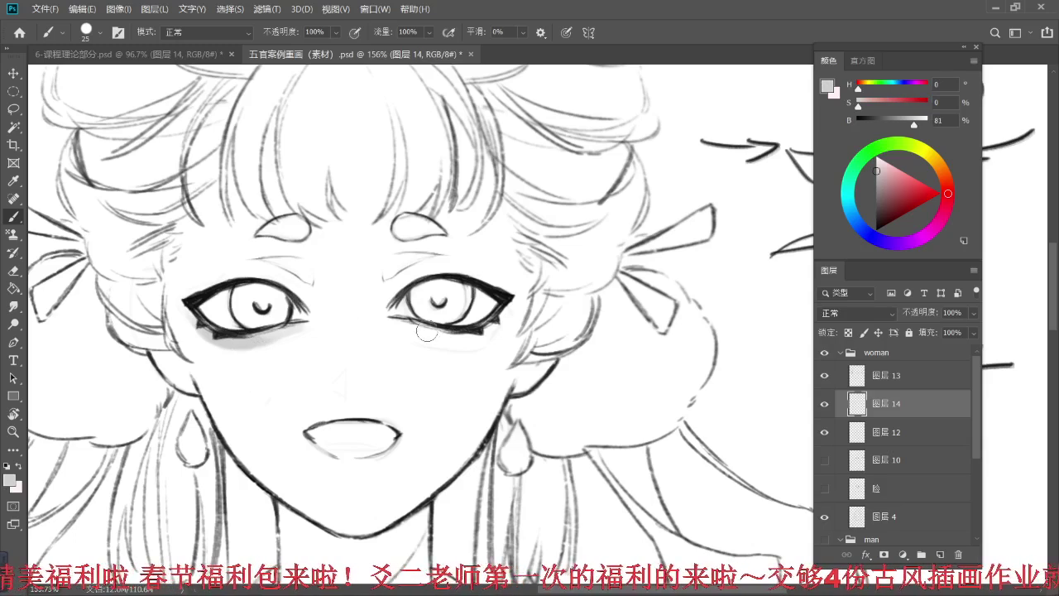
# - Paint a matching gray shadow beneath the right eye with the 25 px brush, resampling grays to even out its tone
pyautogui.moveTo(407, 324)
pyautogui.mouseDown()
pyautogui.moveTo(475, 342)
pyautogui.moveTo(495, 323)
pyautogui.moveTo(488, 337)
pyautogui.mouseUp()
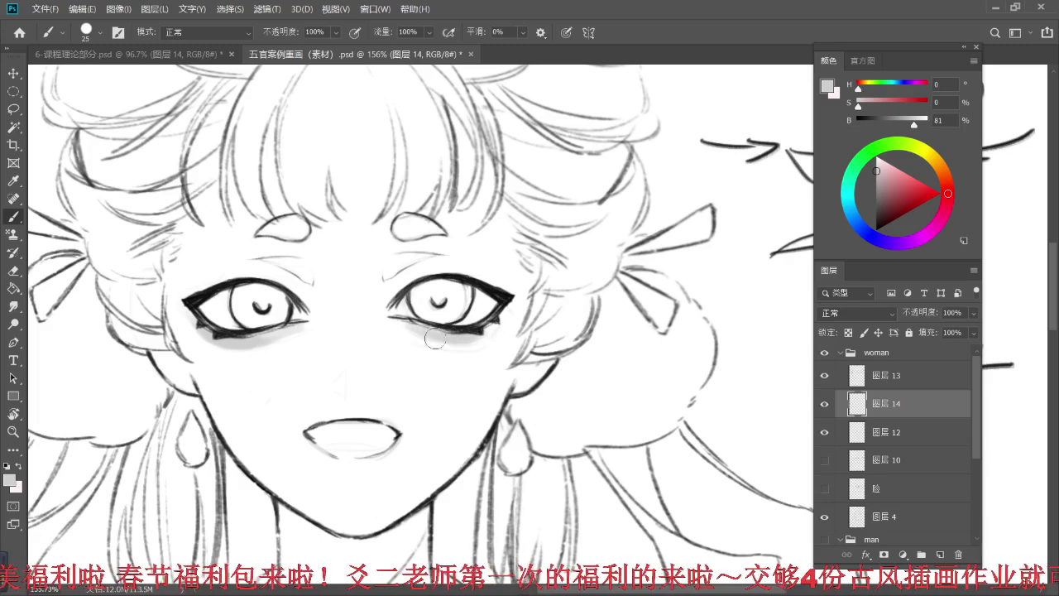
pyautogui.keyDown('alt'); pyautogui.click(505, 341); pyautogui.keyUp('alt')
pyautogui.keyDown('alt'); pyautogui.click(472, 339); pyautogui.keyUp('alt')
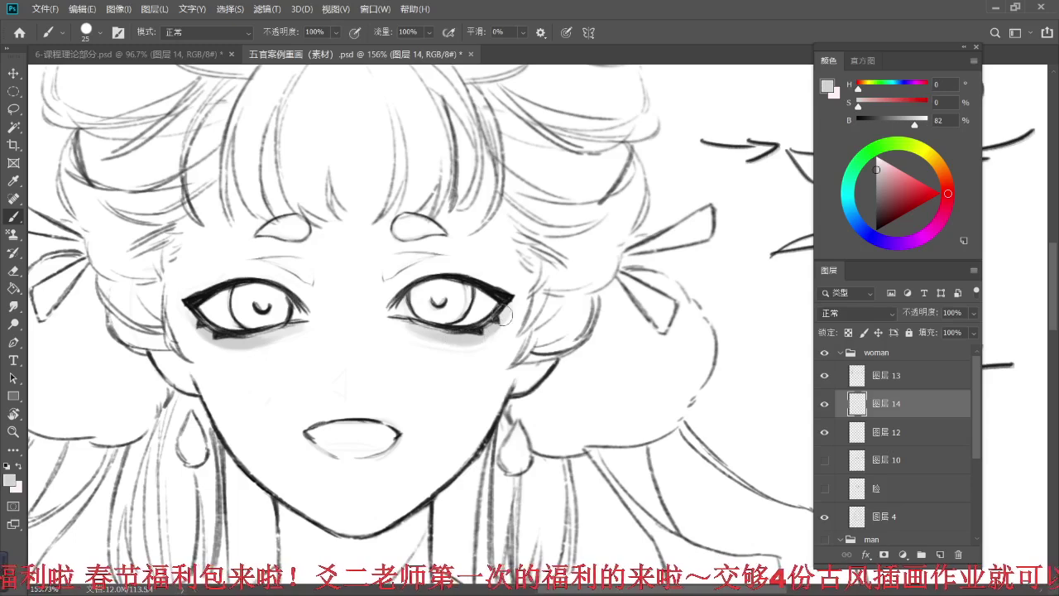
pyautogui.keyDown('alt'); pyautogui.click(461, 379); pyautogui.keyUp('alt')
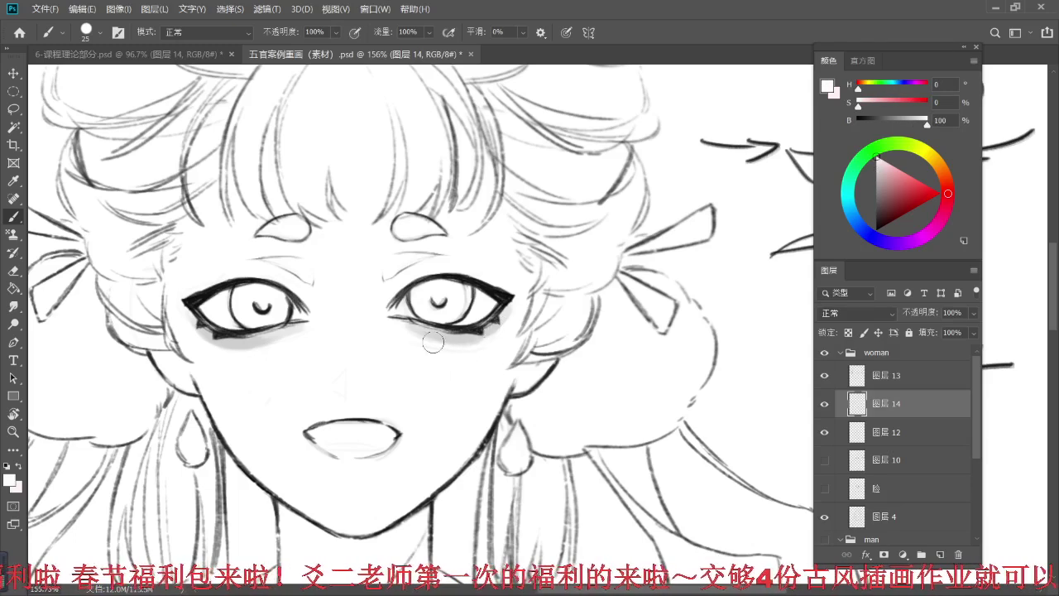
# - Clean up the faint sketch traces around the right eye on 图层 12 with the 30 px eraser
pyautogui.click(891, 440)
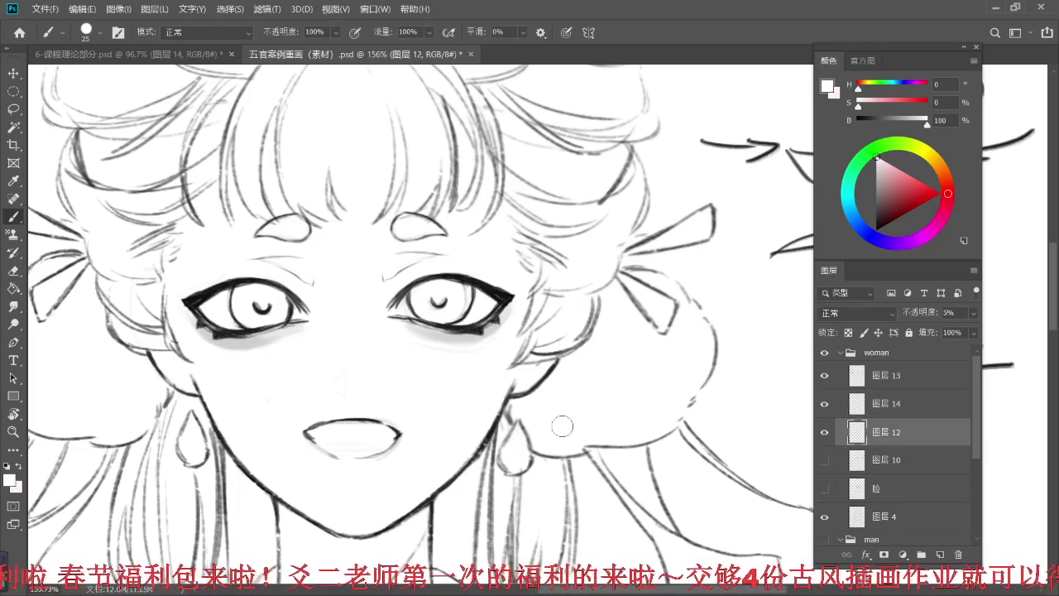
pyautogui.press('e')
pyautogui.press(']')
pyautogui.press(']')
pyautogui.press(']')
pyautogui.press(']')
pyautogui.press(']')
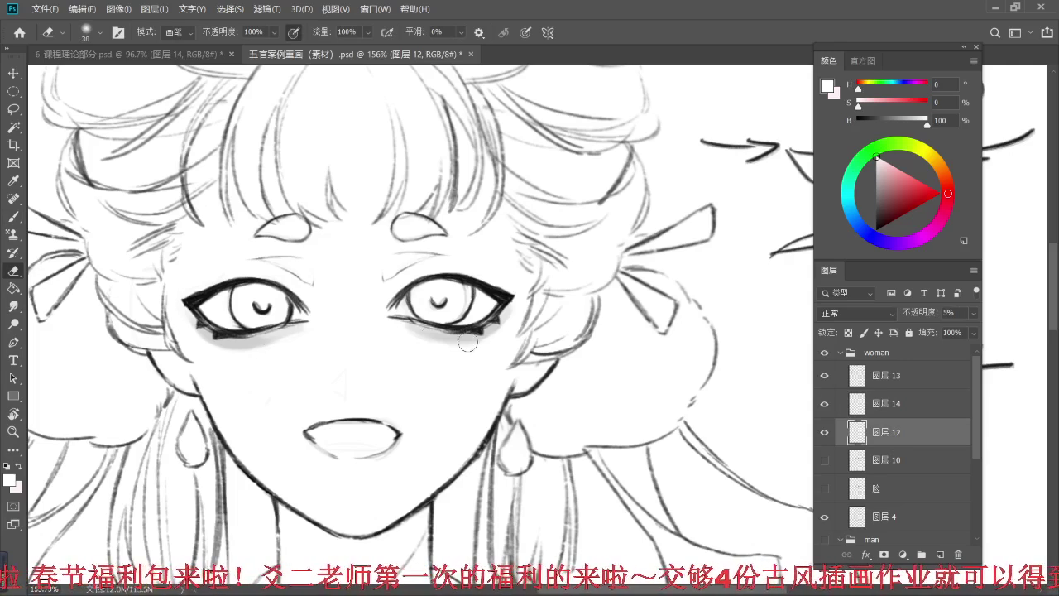
# - On 图层 14, extend the right eye's under-lid shadow toward the outer corner with an 81% brightness gray sampled from the left eye's shadow
pyautogui.click(918, 405)
pyautogui.press('b')
pyautogui.keyDown('alt'); pyautogui.click(250, 338); pyautogui.keyUp('alt')
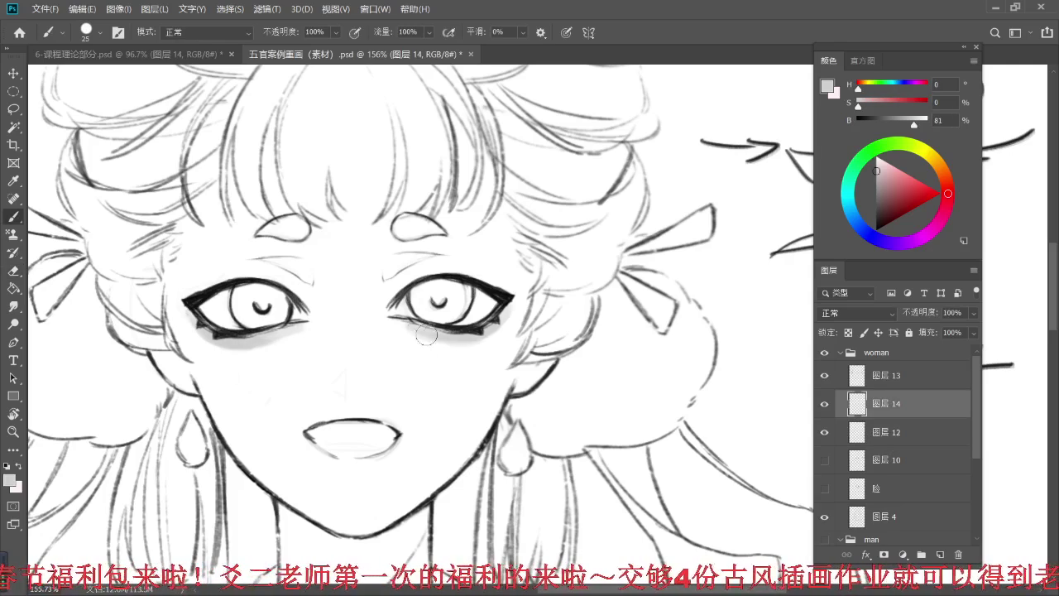
pyautogui.moveTo(398, 324)
pyautogui.mouseDown()
pyautogui.moveTo(452, 342)
pyautogui.moveTo(429, 335)
pyautogui.moveTo(490, 336)
pyautogui.moveTo(478, 323)
pyautogui.moveTo(509, 305)
pyautogui.mouseUp()
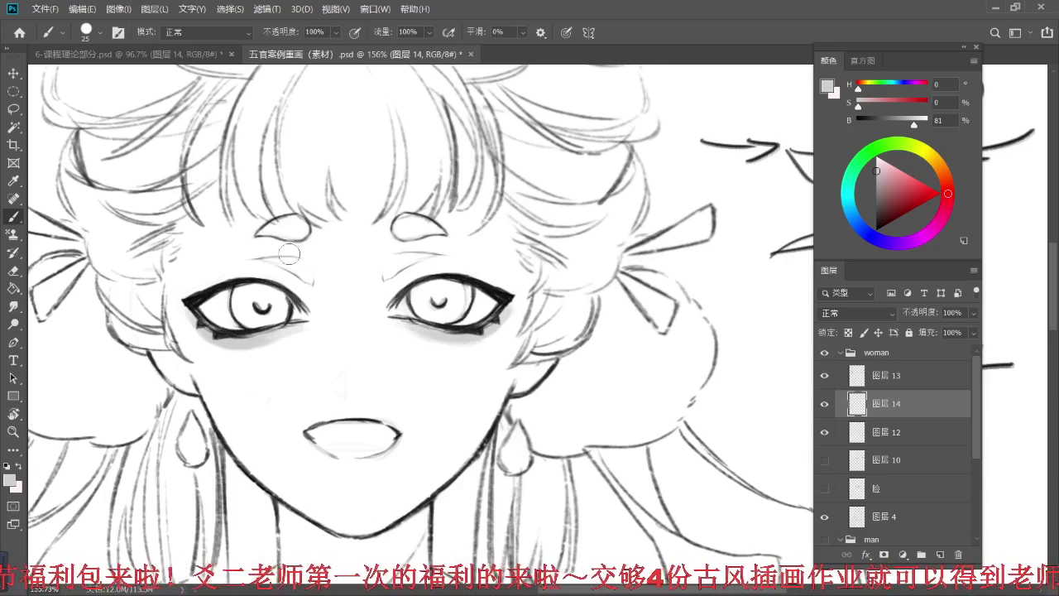
# - Add a new layer above 图层 12 and set up a soft 200 px brush for cheek shading
pyautogui.click(917, 438)
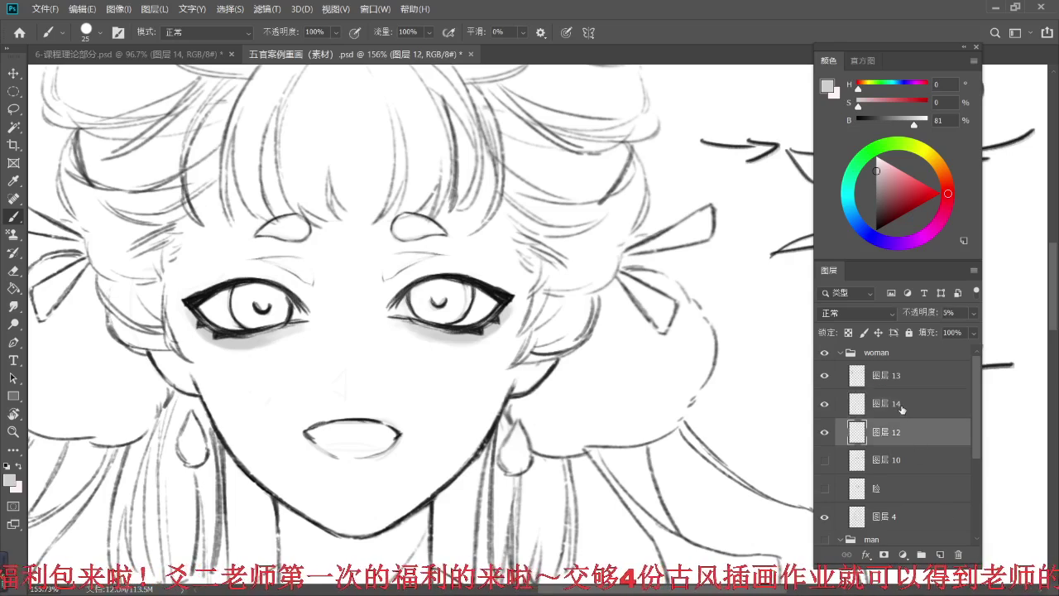
pyautogui.click(940, 553)
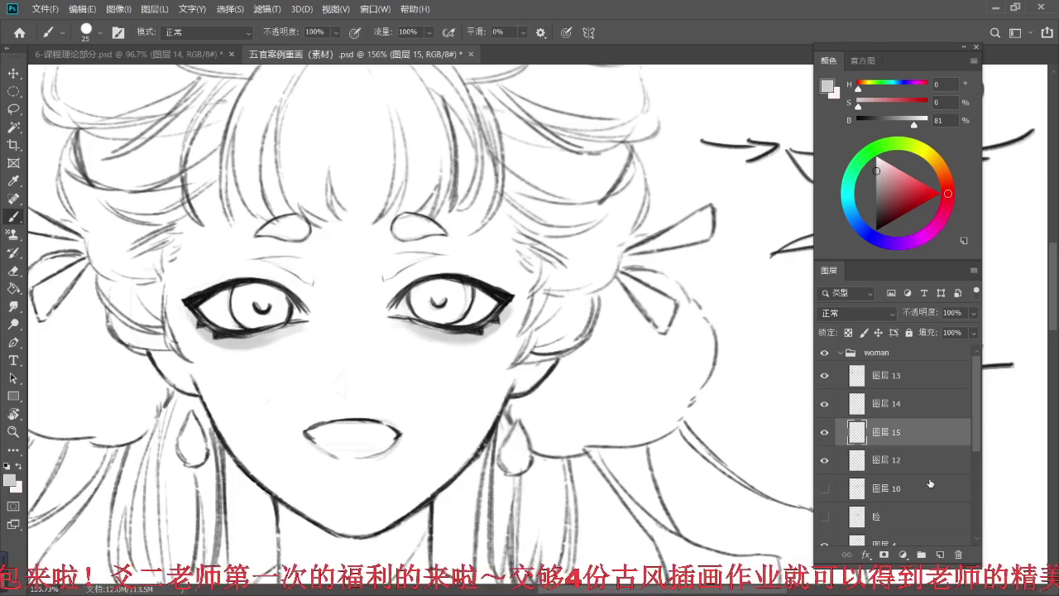
pyautogui.click(88, 34)
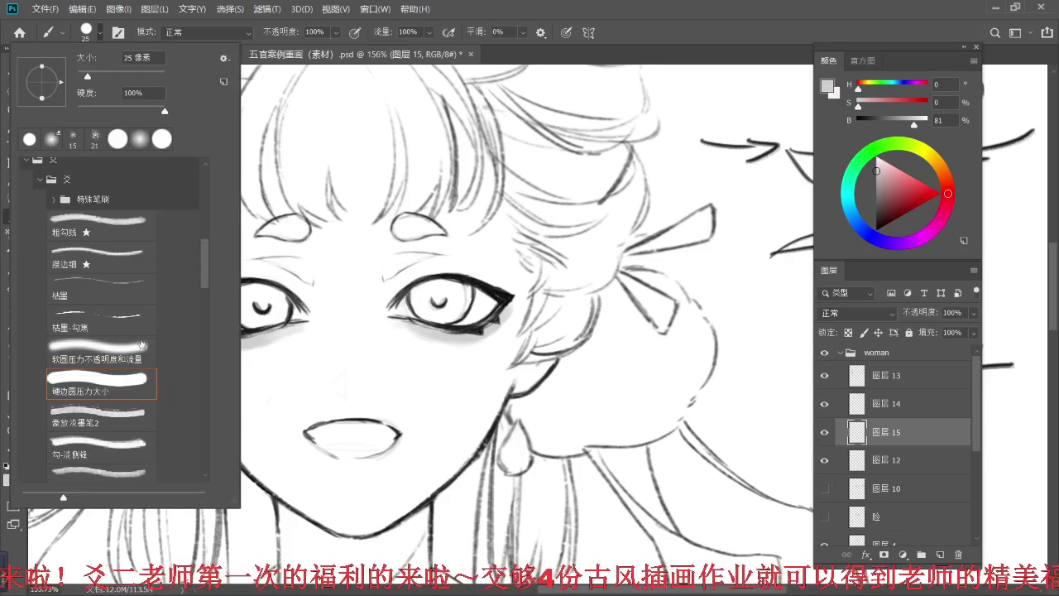
pyautogui.click(97, 355)
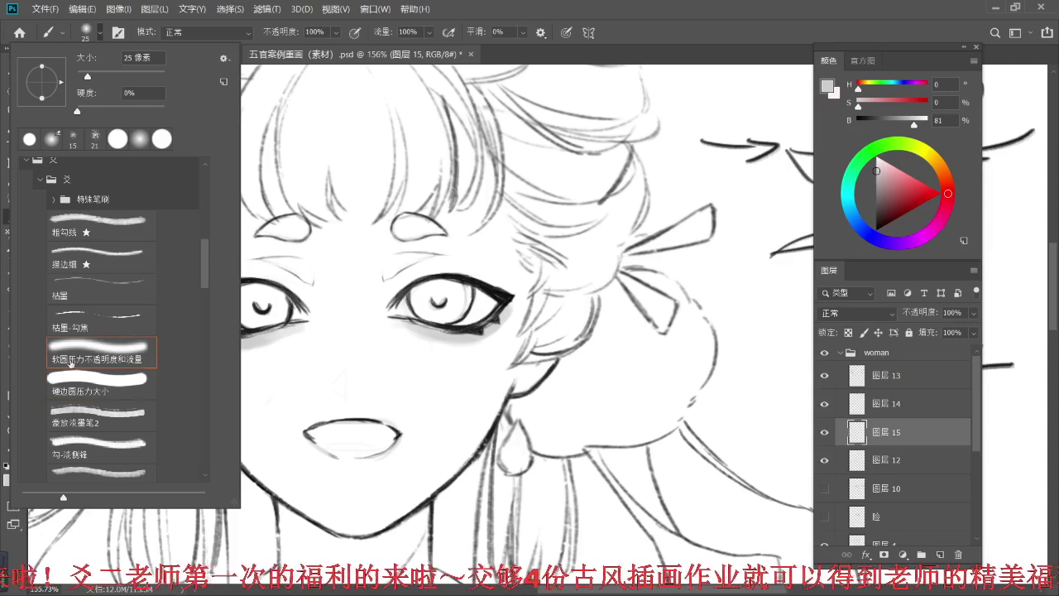
pyautogui.moveTo(204, 277)
pyautogui.mouseDown()
pyautogui.moveTo(199, 351)
pyautogui.moveTo(201, 304)
pyautogui.moveTo(204, 320)
pyautogui.mouseUp()
pyautogui.click(122, 343)
pyautogui.click(345, 369)
pyautogui.moveTo(356, 371)
pyautogui.mouseDown()
pyautogui.moveTo(333, 388)
pyautogui.moveTo(355, 355)
pyautogui.mouseUp()
pyautogui.hotkey('ctrl', 'z')
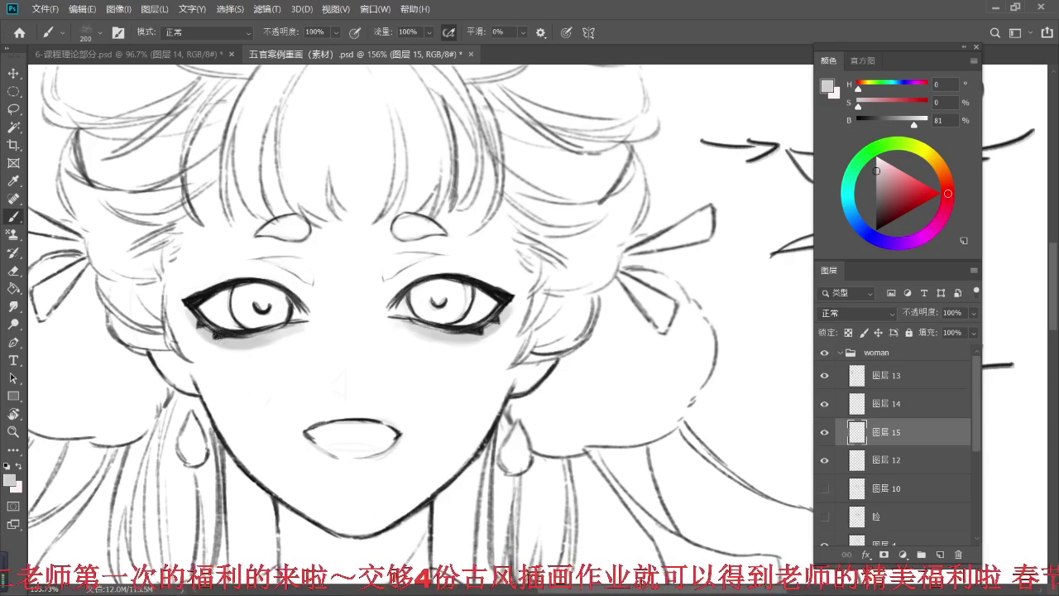
# - Brush soft gray blush across the left cheek and tidy the under-eye shadow on 图层 14 with the eraser reduced to 10 px
pyautogui.moveTo(214, 335)
pyautogui.mouseDown()
pyautogui.moveTo(222, 365)
pyautogui.moveTo(197, 330)
pyautogui.moveTo(234, 323)
pyautogui.moveTo(219, 357)
pyautogui.moveTo(268, 335)
pyautogui.moveTo(331, 339)
pyautogui.moveTo(239, 323)
pyautogui.moveTo(218, 348)
pyautogui.mouseUp()
pyautogui.hotkey('ctrl', 'z')
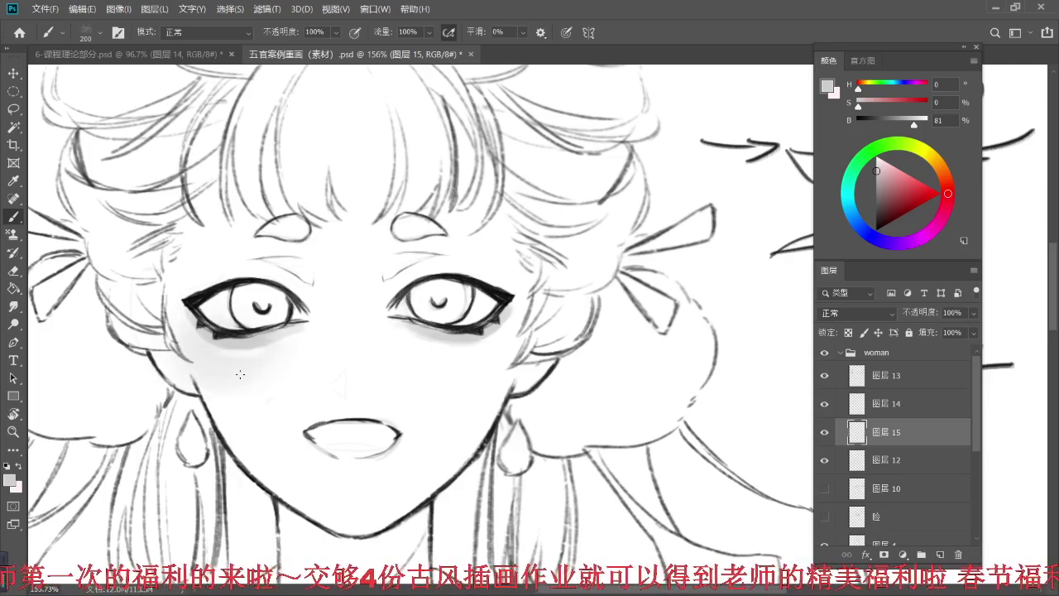
pyautogui.click(893, 413)
pyautogui.press('e')
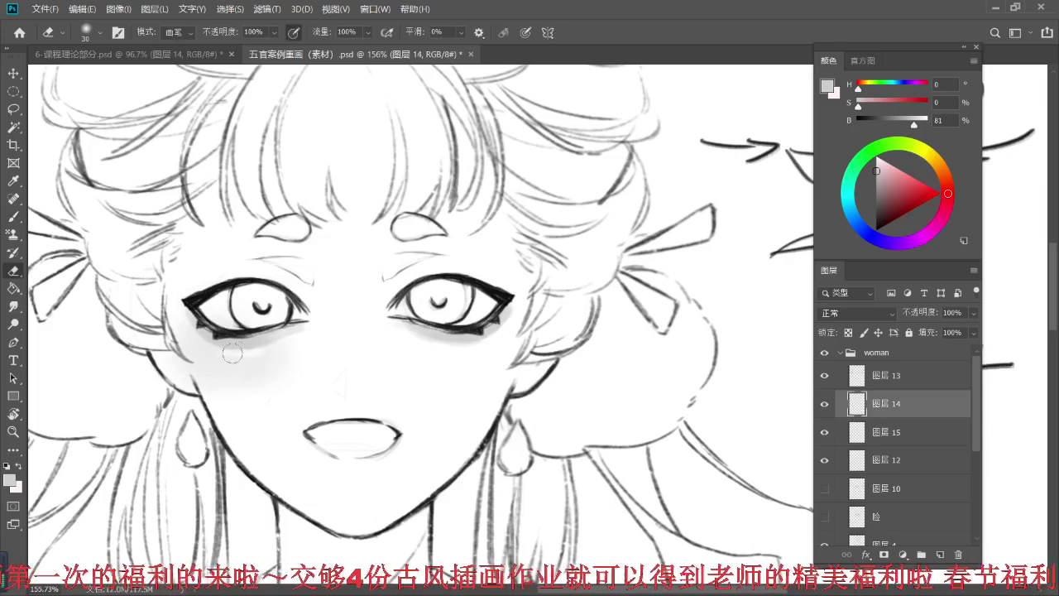
pyautogui.press('[')
pyautogui.press('[')
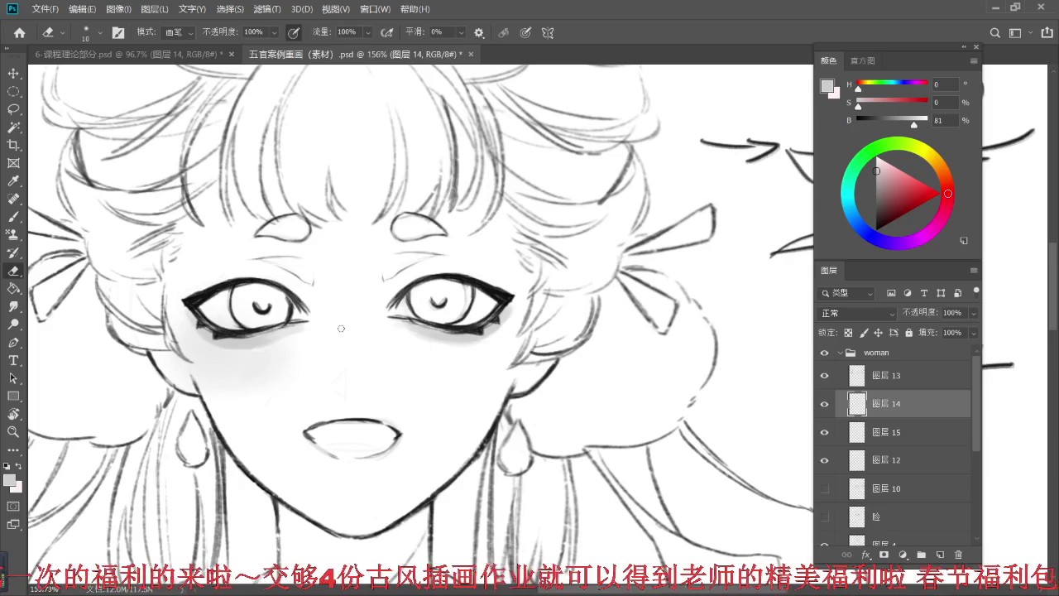
# - Brush matching gray blush onto the right cheek on 图层 15 and soften both cheeks' inner edges with sampled near-white tones
pyautogui.click(895, 444)
pyautogui.press('b')
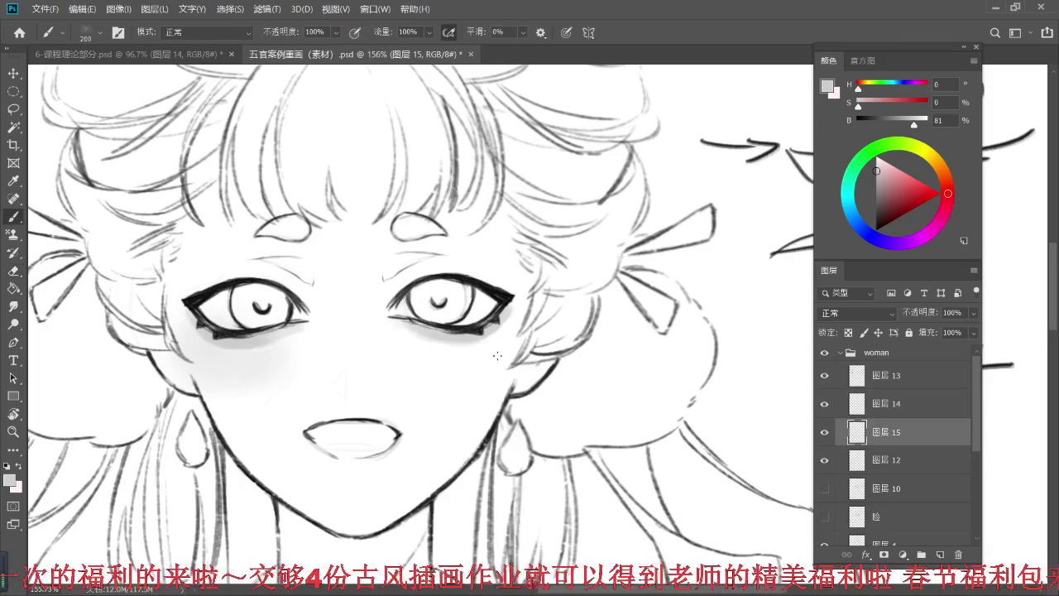
pyautogui.moveTo(478, 347); pyautogui.dragTo(464, 339)
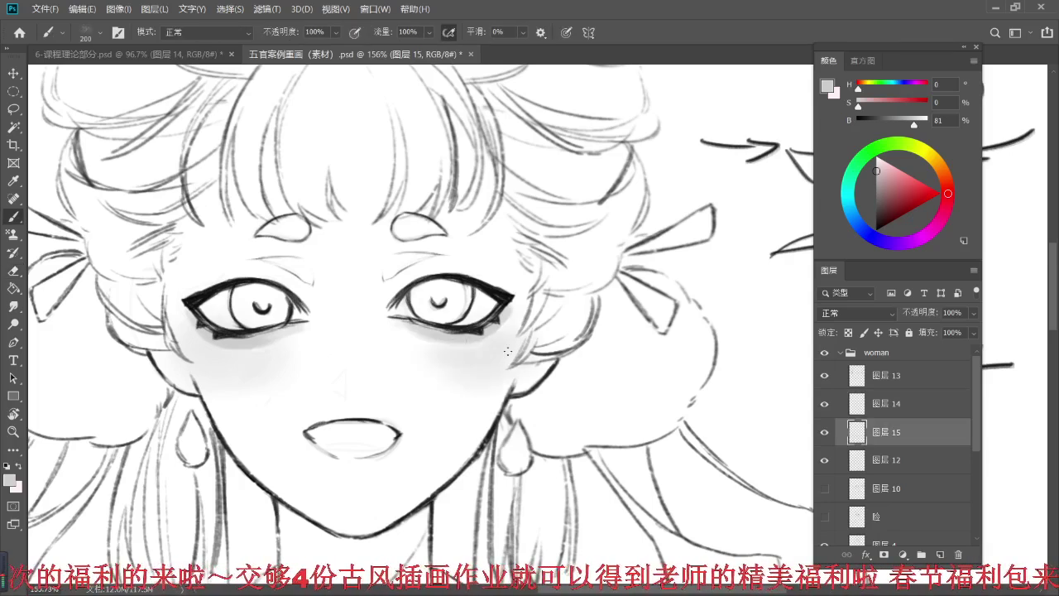
pyautogui.keyDown('alt'); pyautogui.click(271, 367); pyautogui.keyUp('alt')
pyautogui.keyDown('alt'); pyautogui.click(297, 347); pyautogui.keyUp('alt')
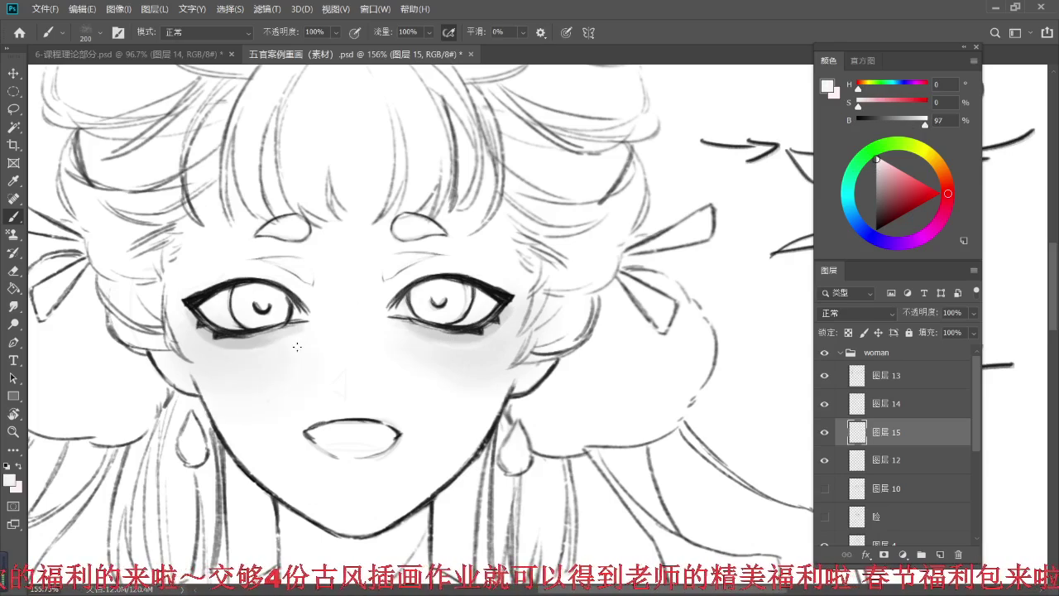
pyautogui.keyDown('alt'); pyautogui.click(402, 342); pyautogui.keyUp('alt')
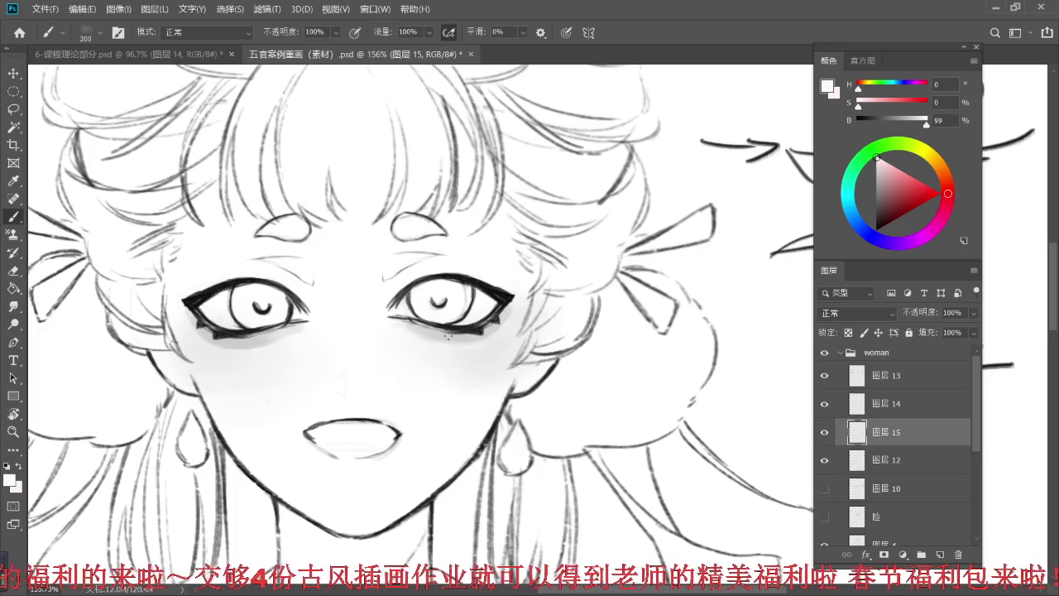
pyautogui.keyDown('alt'); pyautogui.scroll(-6, 446, 336); pyautogui.keyUp('alt')
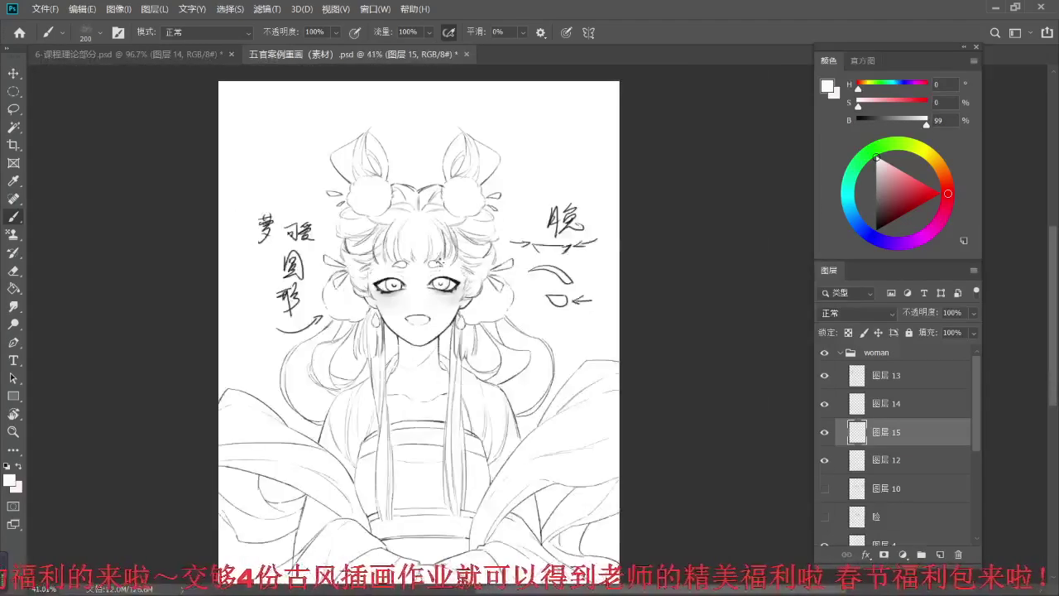
pyautogui.keyDown('alt'); pyautogui.scroll(2, 424, 265); pyautogui.keyUp('alt')
pyautogui.keyDown('alt'); pyautogui.scroll(-3, 424, 265); pyautogui.keyUp('alt')
pyautogui.keyDown('alt'); pyautogui.scroll(3, 428, 267); pyautogui.keyUp('alt')
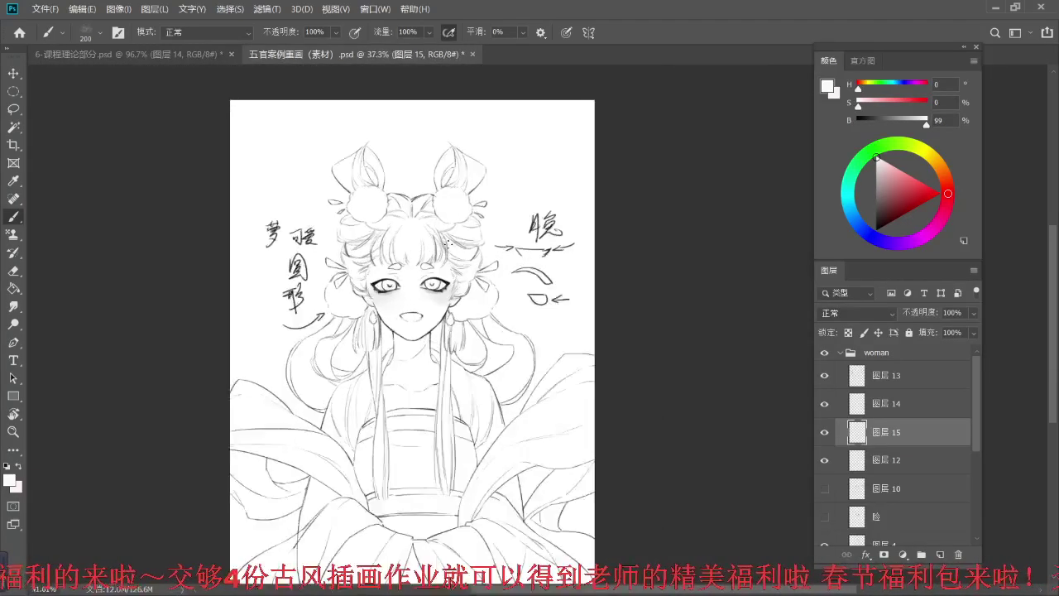
# - Select 图层 13 and switch to the 描边细 brush at 21 px for line work
pyautogui.keyDown('alt'); pyautogui.scroll(3, 430, 269); pyautogui.keyUp('alt')
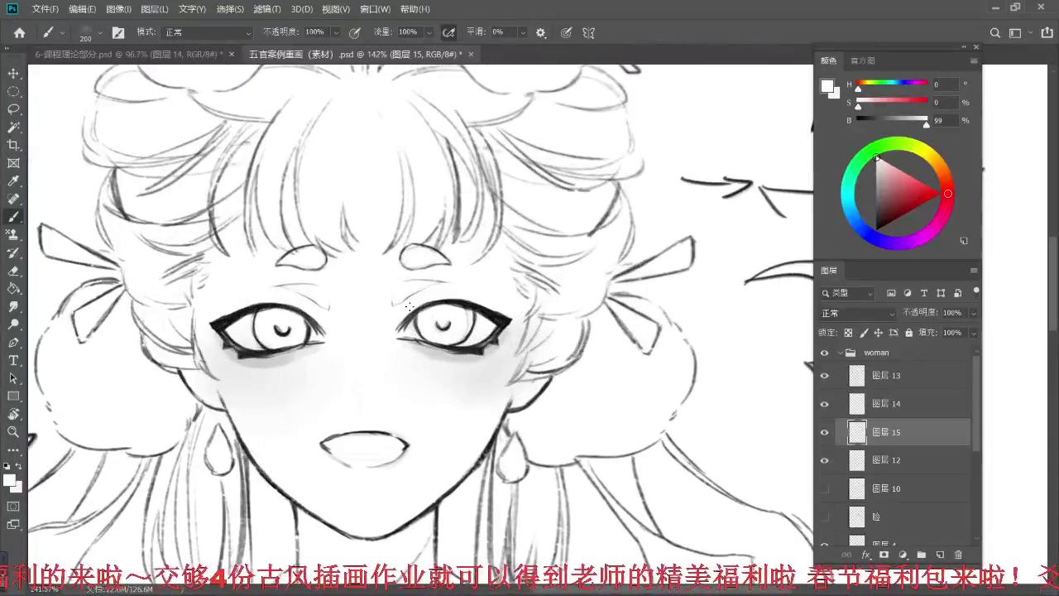
pyautogui.click(916, 384)
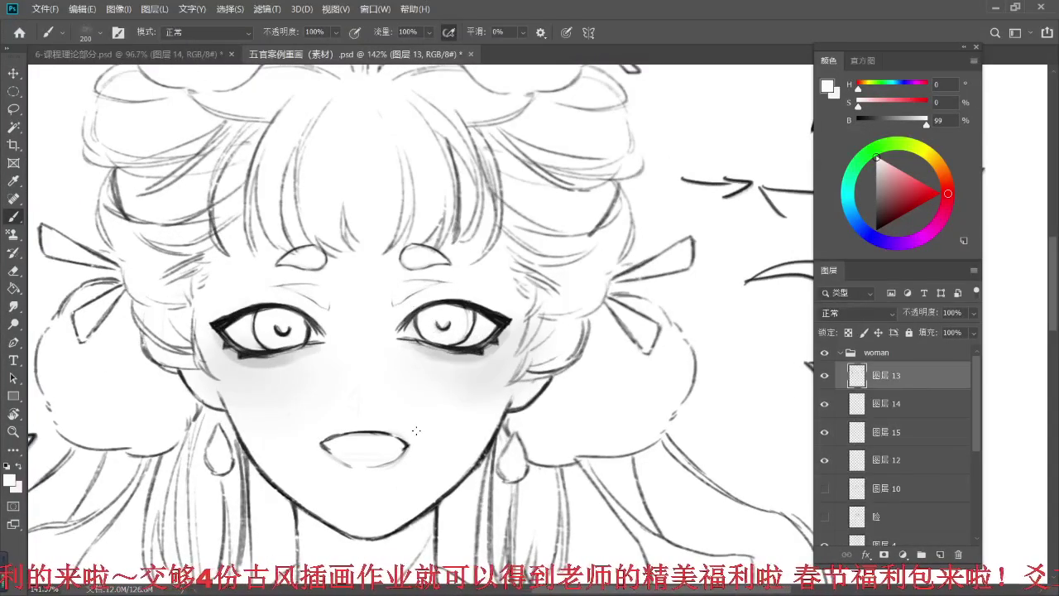
pyautogui.click(100, 35)
pyautogui.moveTo(204, 313); pyautogui.dragTo(194, 250)
pyautogui.click(118, 258)
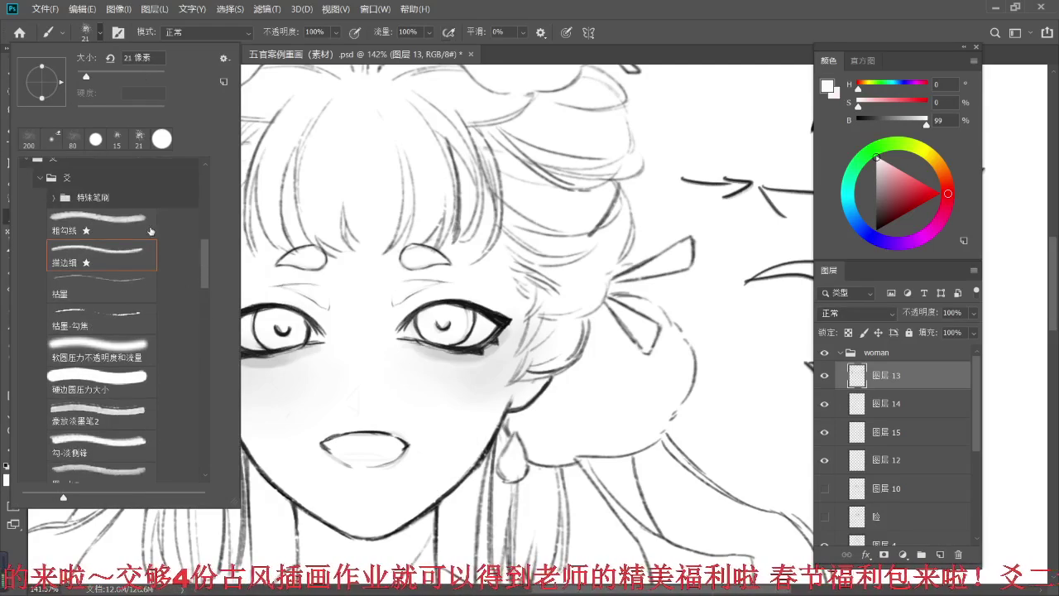
pyautogui.click(533, 64)
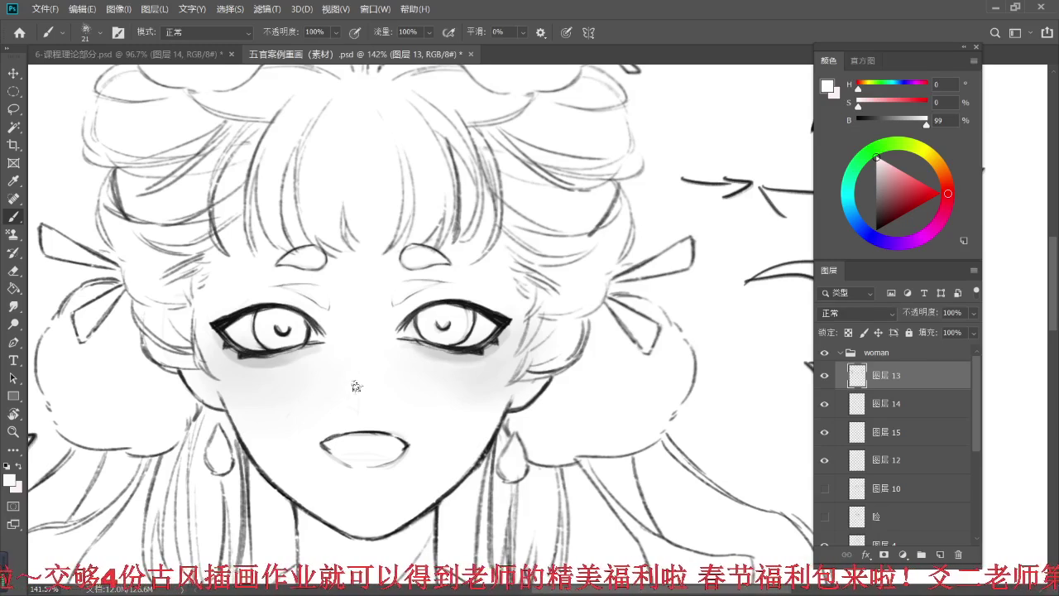
# - Draw a small triangular nose in sampled 24% brightness gray, lightening its lines with the eraser reduced to 9 px
pyautogui.keyDown('alt'); pyautogui.click(409, 345); pyautogui.keyUp('alt')
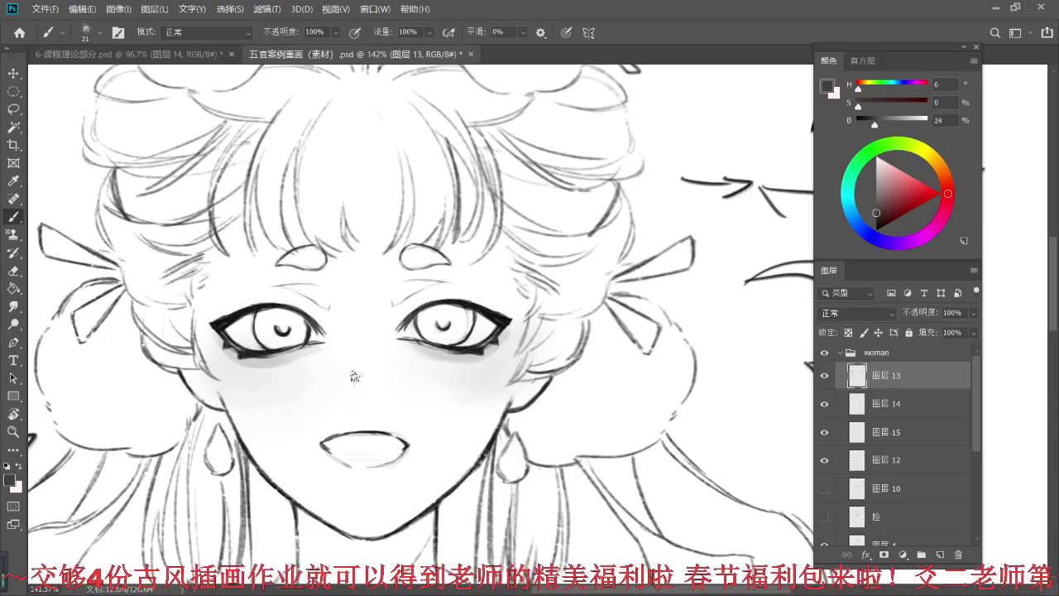
pyautogui.moveTo(340, 389); pyautogui.dragTo(357, 397)
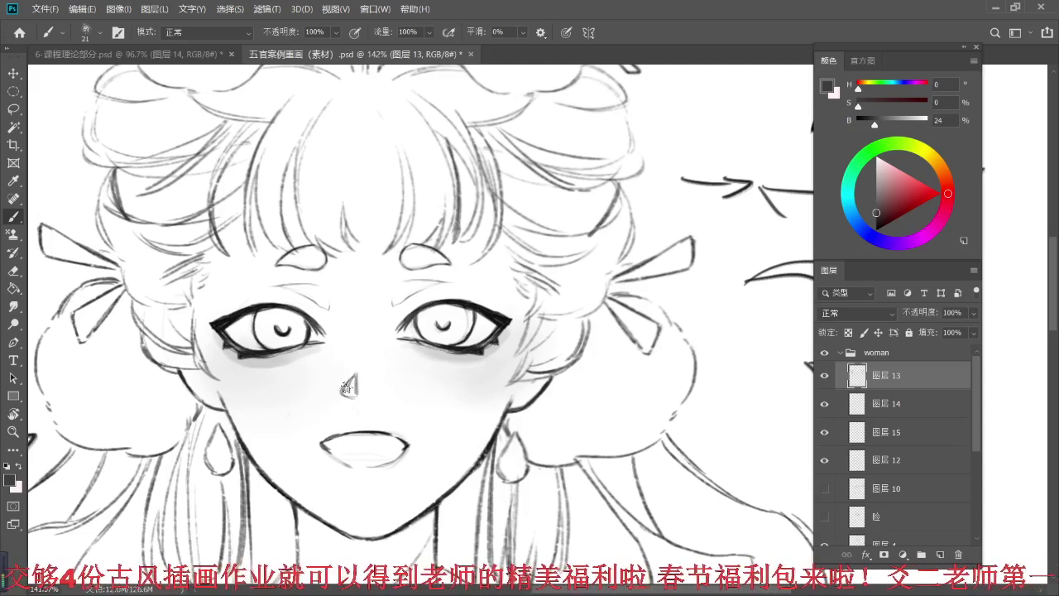
pyautogui.press('e')
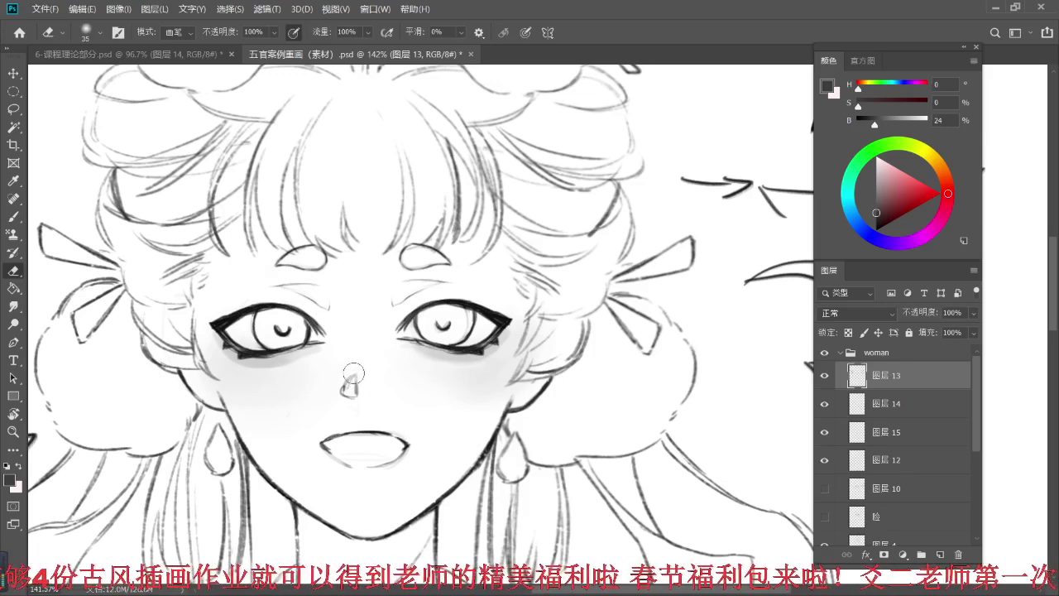
pyautogui.press('[')
pyautogui.press('[')
pyautogui.moveTo(344, 379); pyautogui.dragTo(347, 387)
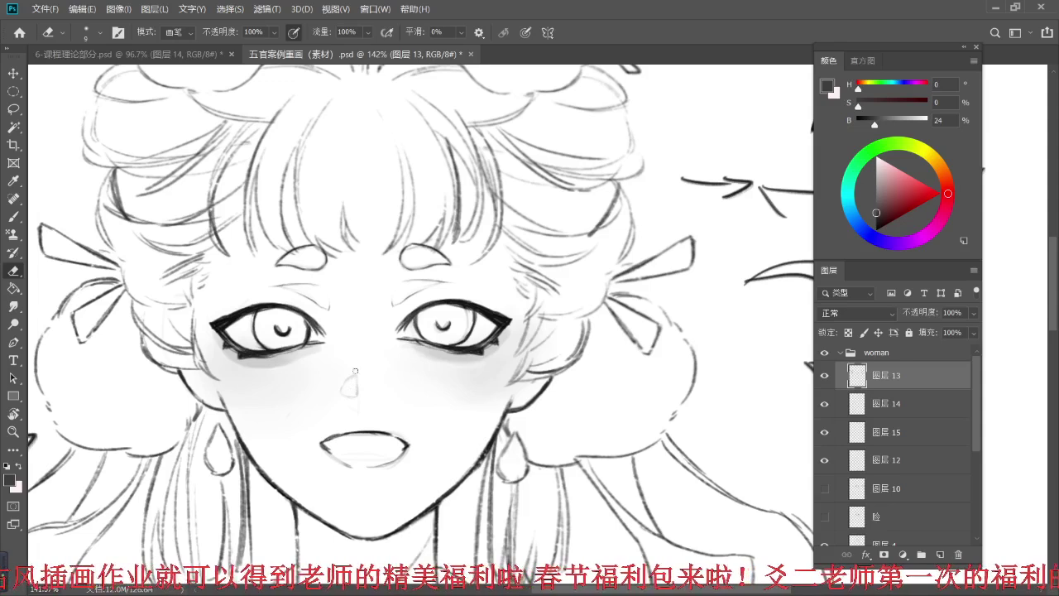
# - Merge 图层 14 and 图层 13 down into 图层 15, toggling the merged layer's visibility to check it
pyautogui.press('b')
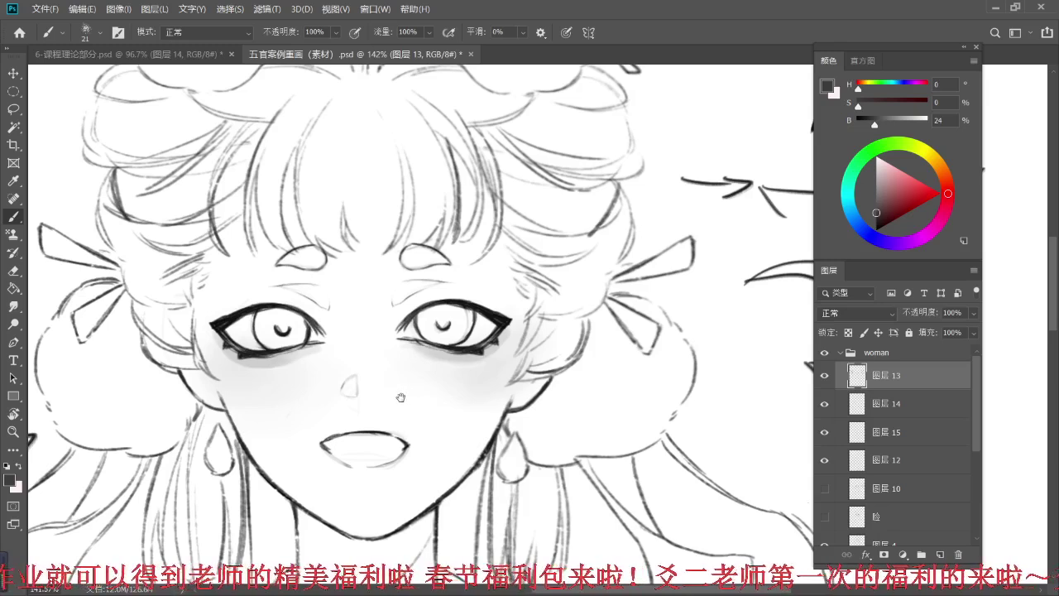
pyautogui.moveTo(397, 400); pyautogui.dragTo(404, 394)
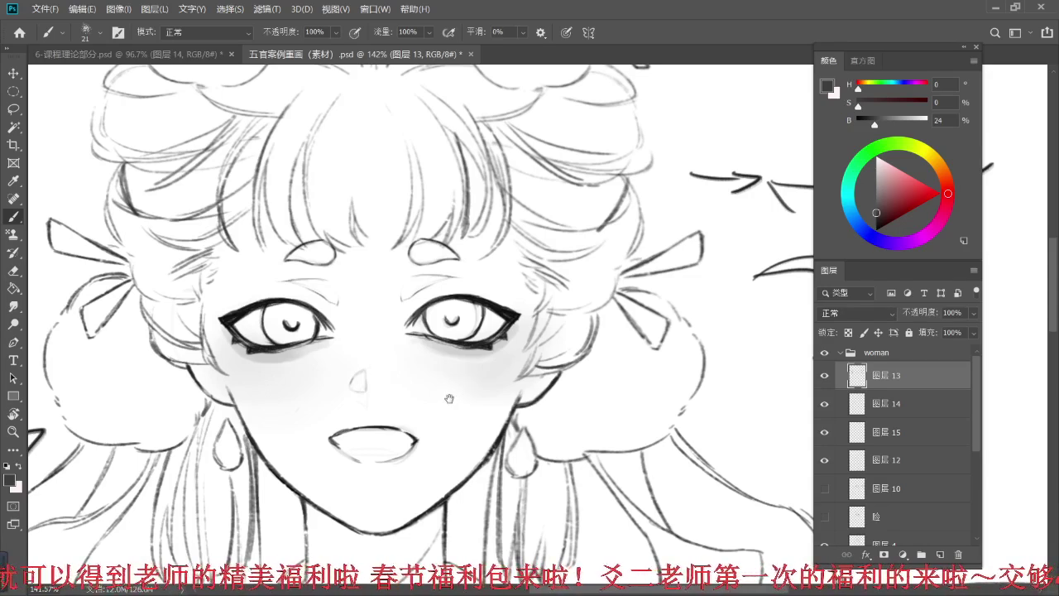
pyautogui.moveTo(449, 398); pyautogui.dragTo(466, 371)
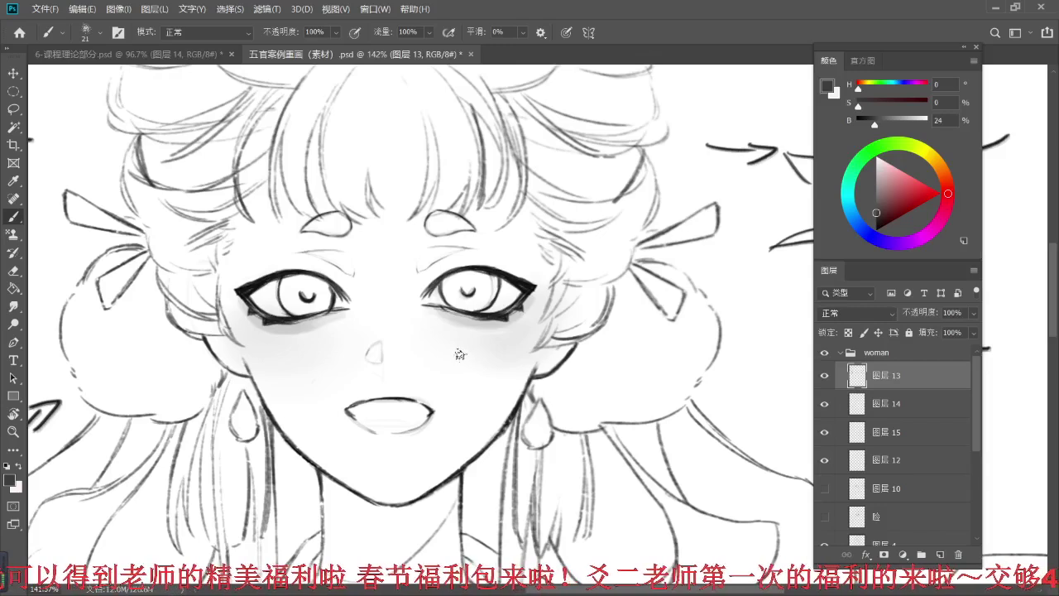
pyautogui.click(895, 411)
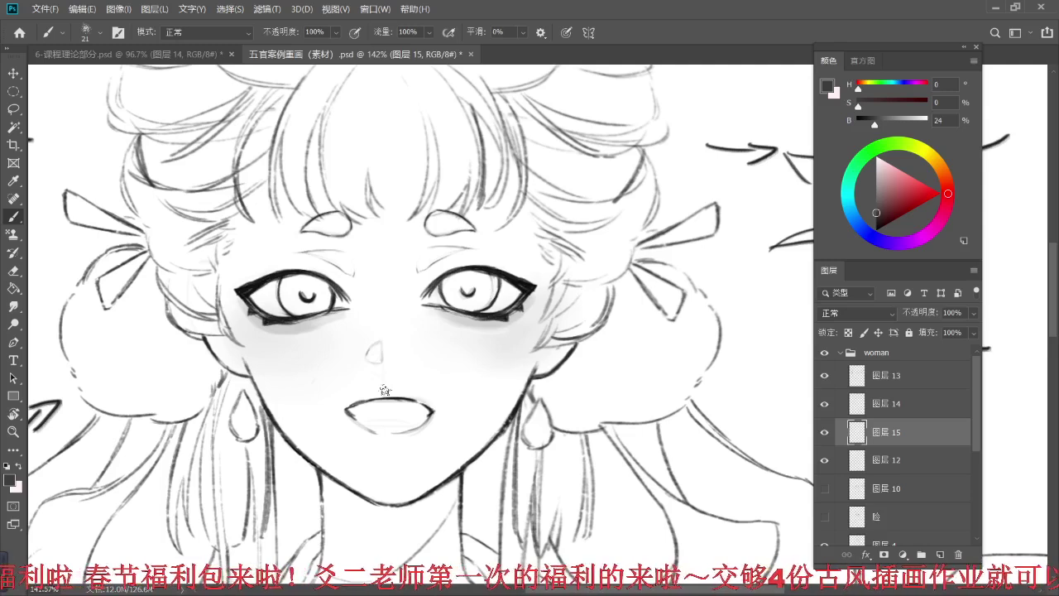
pyautogui.click(883, 403)
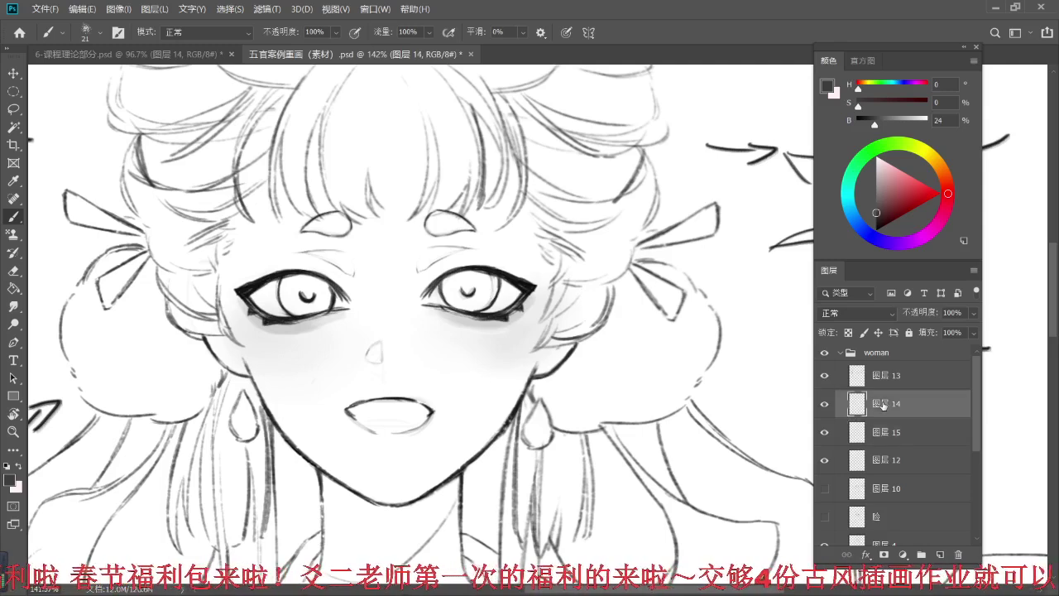
pyautogui.hotkey('ctrl', 'e')
pyautogui.click(888, 379)
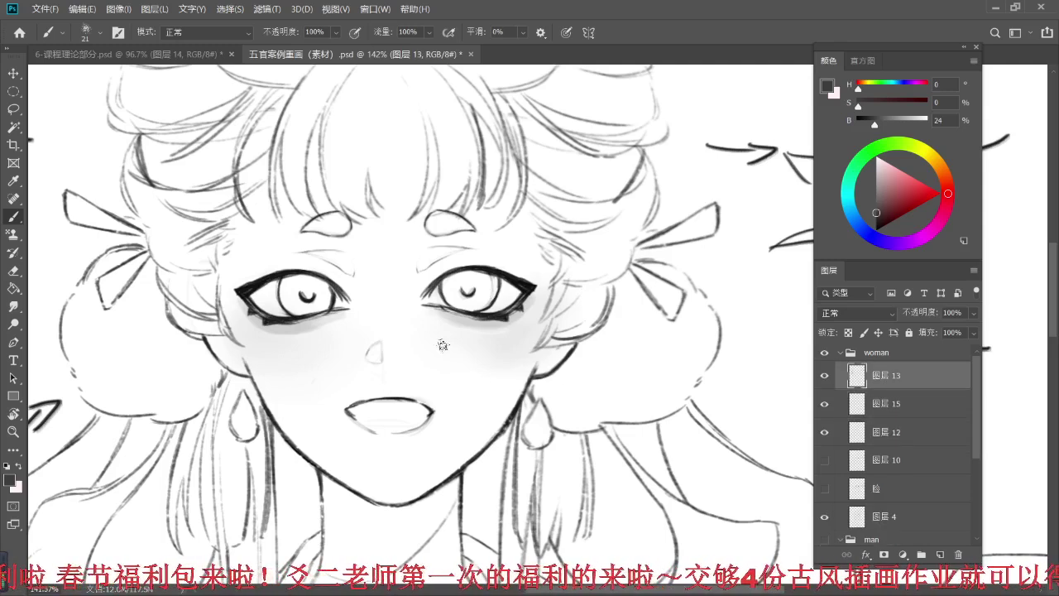
pyautogui.press('Delete')
pyautogui.click(824, 377)
pyautogui.click(824, 377)
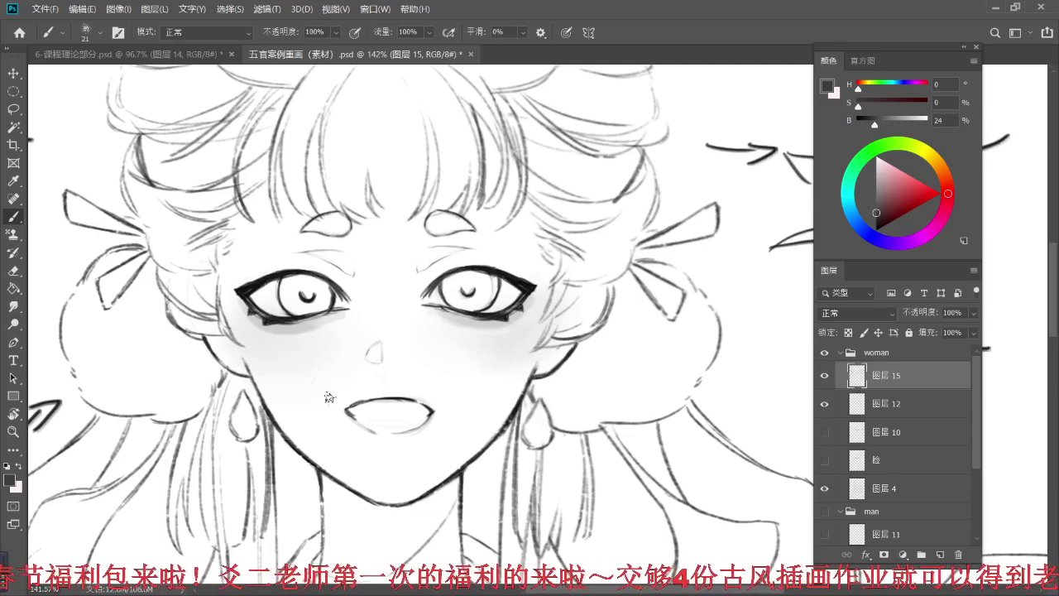
# - Refine the mouth's upper lip line on 图层 15 with the eraser and the 21 px brush
pyautogui.moveTo(386, 366); pyautogui.dragTo(355, 330)
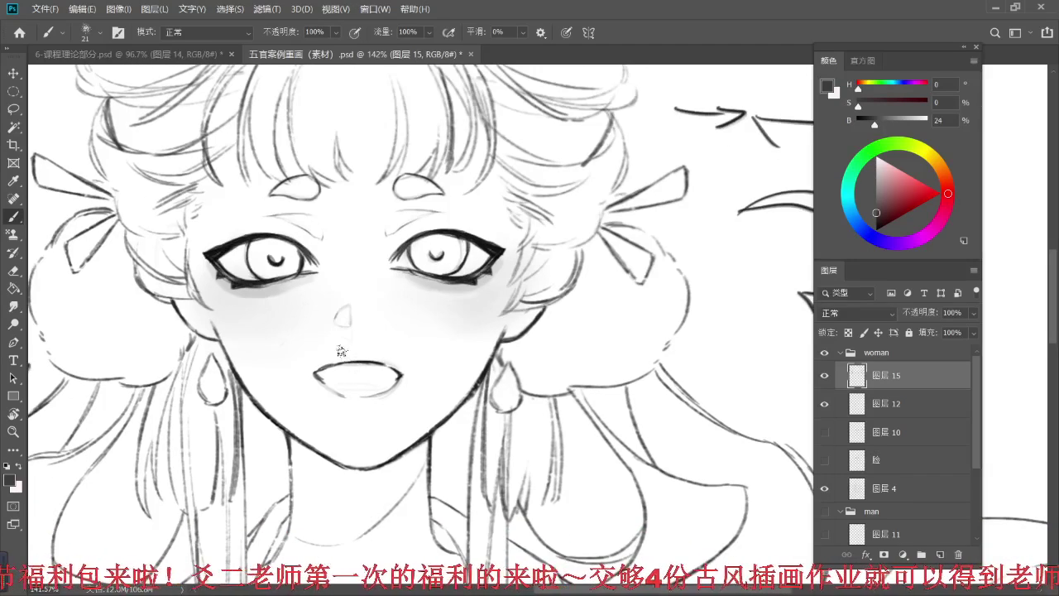
pyautogui.press('e')
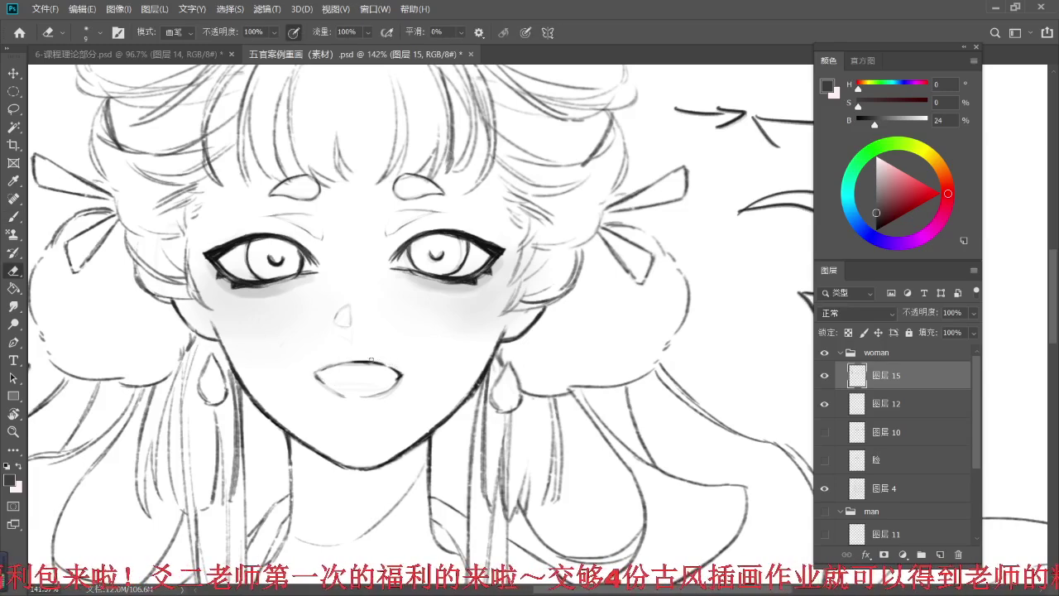
pyautogui.press('b')
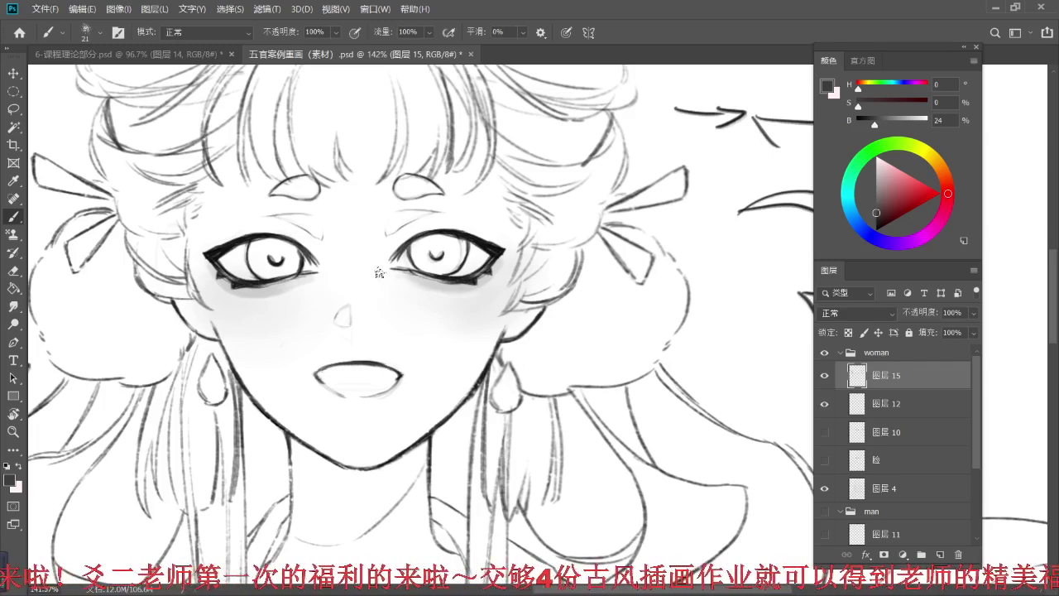
# - Try extending both mouth corners outward with short pointed strokes and review the expression on the whole figure
pyautogui.scroll(2, 379, 272)
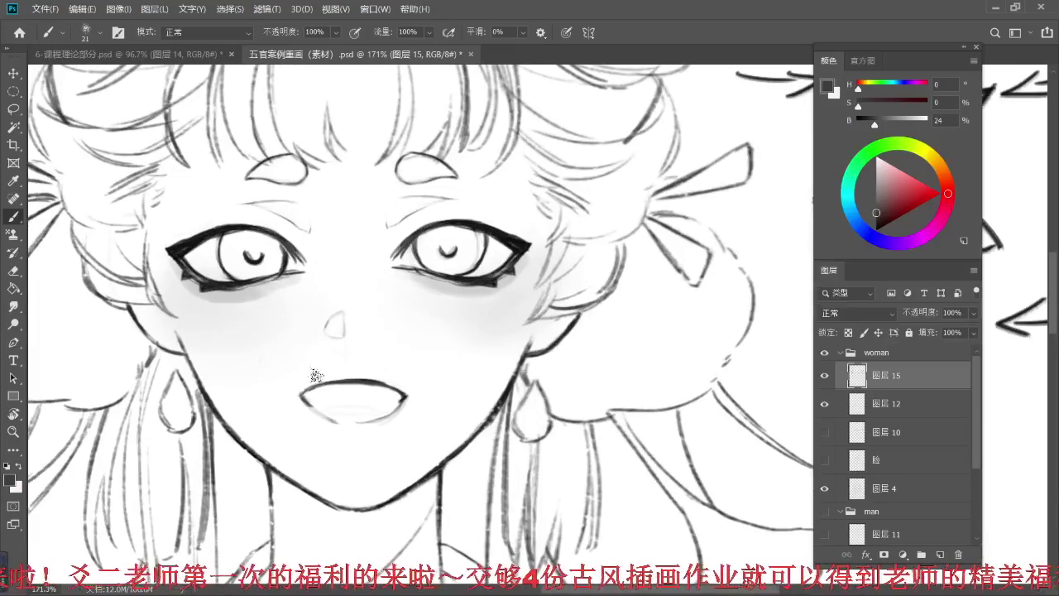
pyautogui.moveTo(288, 385)
pyautogui.mouseDown()
pyautogui.moveTo(309, 384)
pyautogui.moveTo(312, 404)
pyautogui.mouseUp()
pyautogui.moveTo(393, 386); pyautogui.dragTo(421, 389)
pyautogui.hotkey('ctrl', '0')
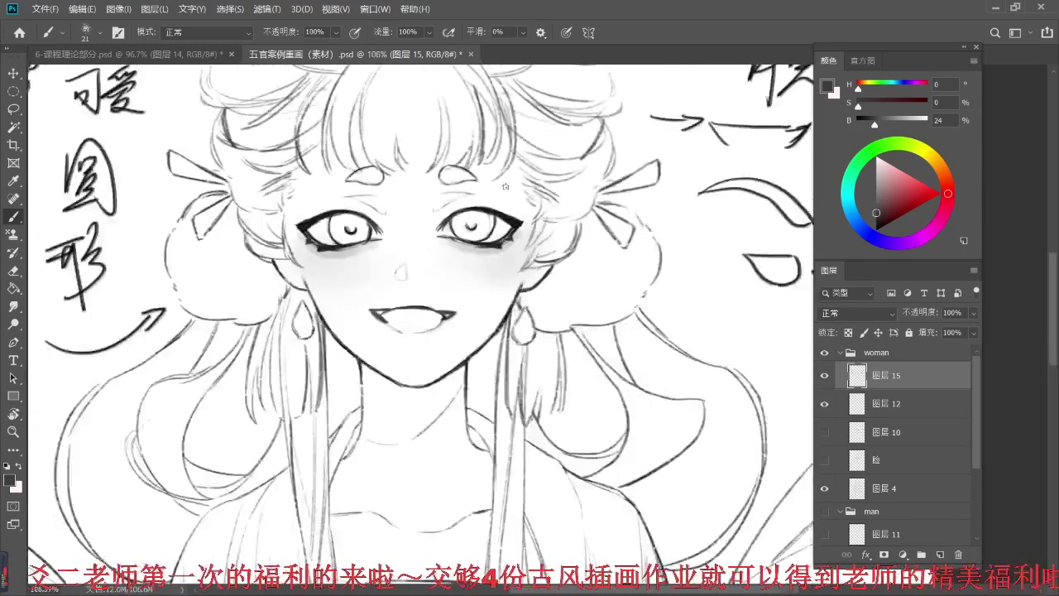
pyautogui.scroll(-5, 484, 222)
pyautogui.scroll(4, 484, 222)
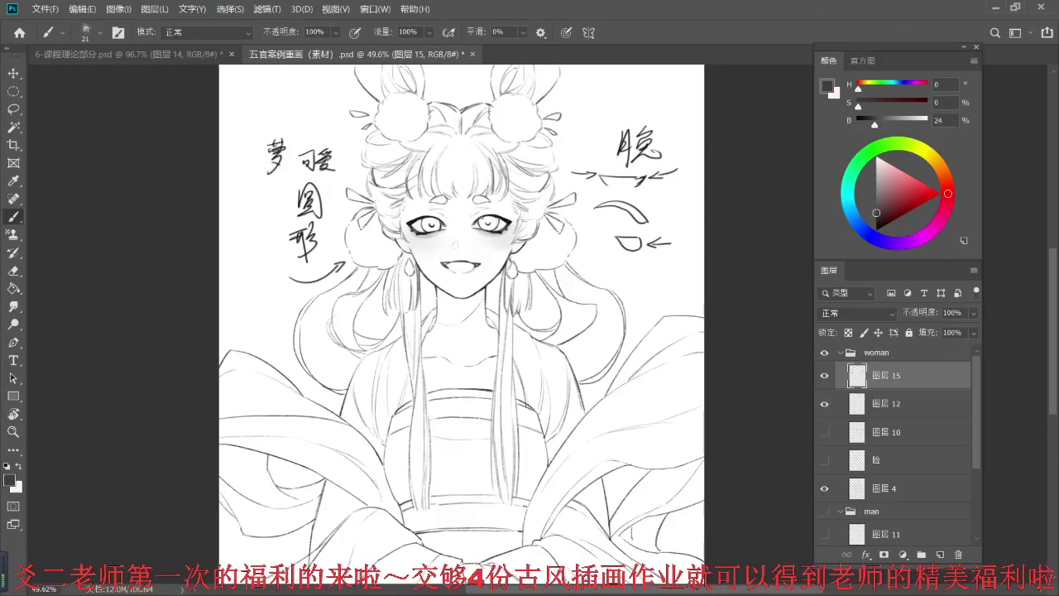
pyautogui.scroll(-2, 482, 220)
pyautogui.scroll(10, 476, 220)
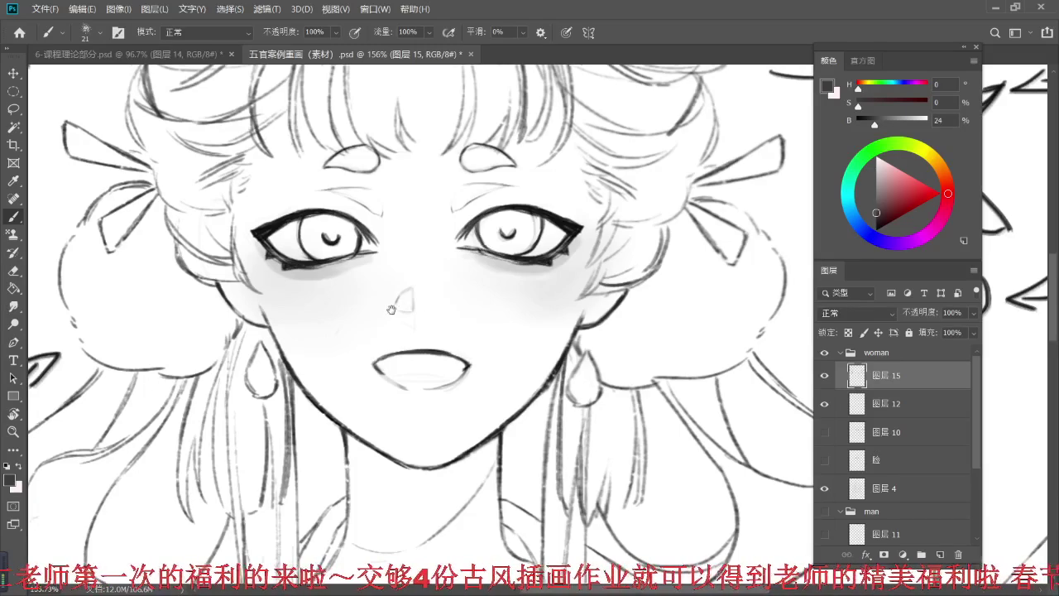
# - Try angled strokes above and outside both mouth corners, and undo them
pyautogui.moveTo(392, 309); pyautogui.dragTo(359, 325)
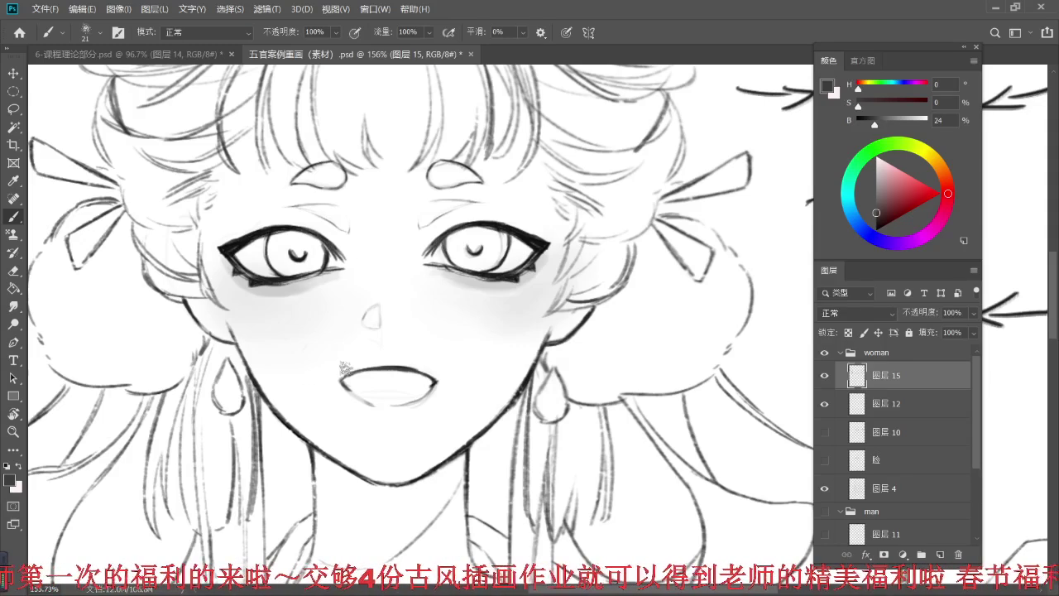
pyautogui.moveTo(357, 358)
pyautogui.mouseDown()
pyautogui.moveTo(324, 372)
pyautogui.moveTo(332, 380)
pyautogui.mouseUp()
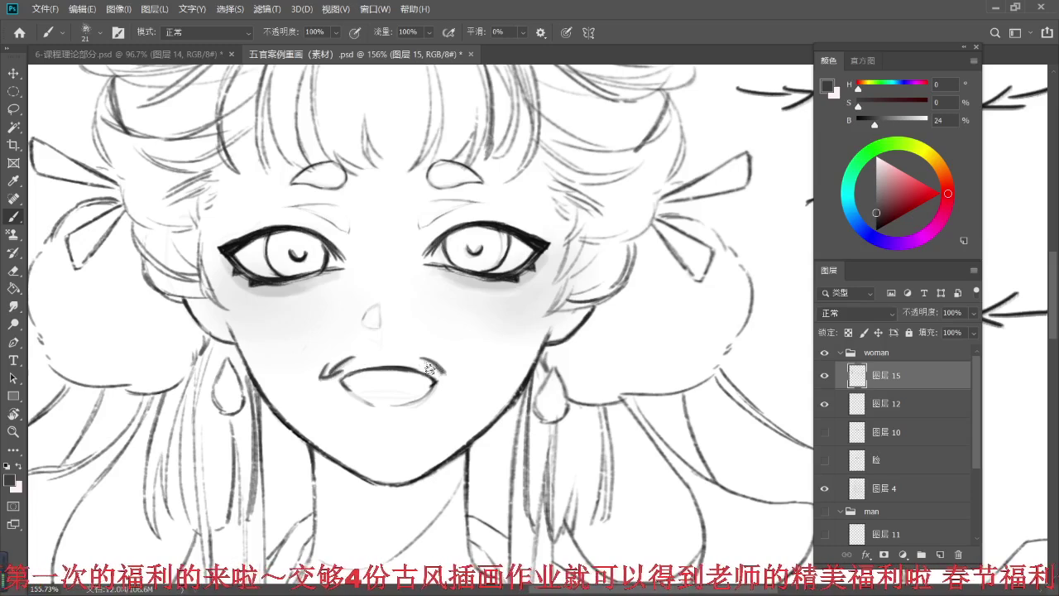
pyautogui.press('ctrl')
pyautogui.hotkey('ctrl', 'z')
pyautogui.hotkey('ctrl', 'shift', 'z')
pyautogui.hotkey('ctrl', 'z')
pyautogui.hotkey('ctrl', 'z')
# - Draw the curved lower lip line to close the mouth shape and soften it with the eraser at 15 px
pyautogui.moveTo(347, 385); pyautogui.dragTo(374, 405)
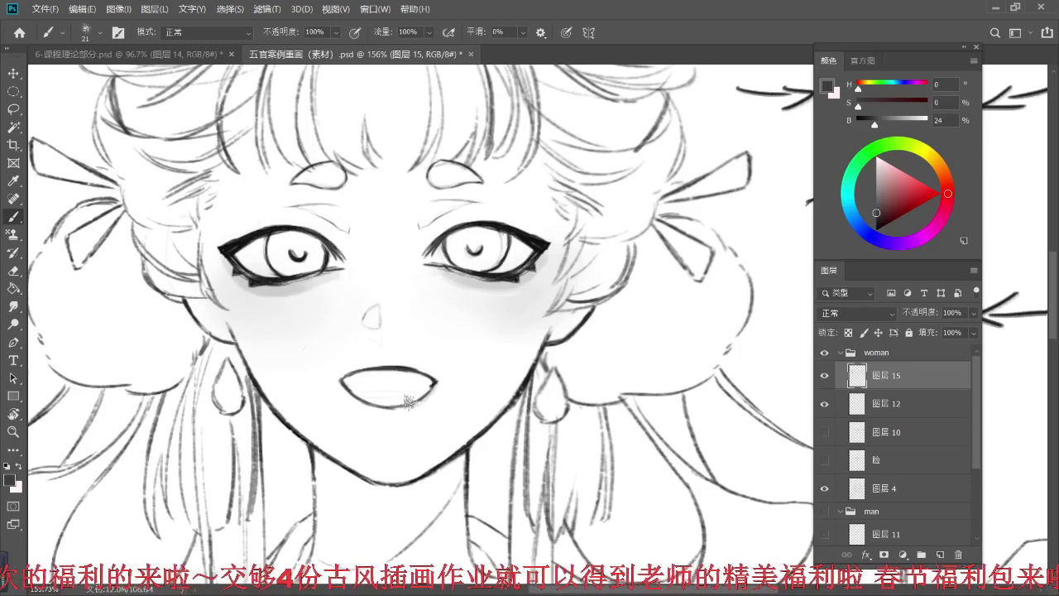
pyautogui.press('e')
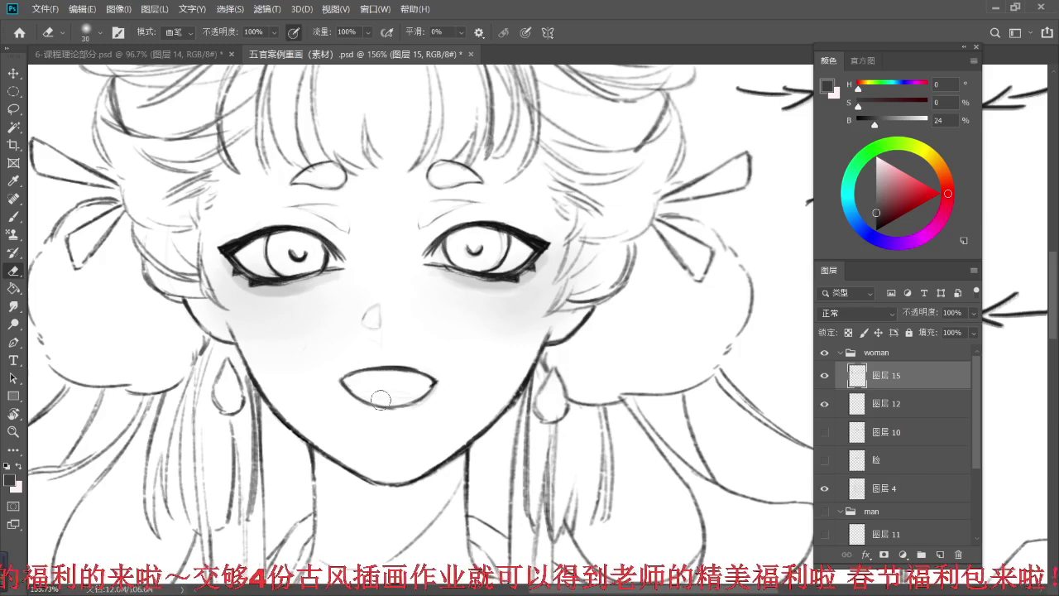
pyautogui.press(']')
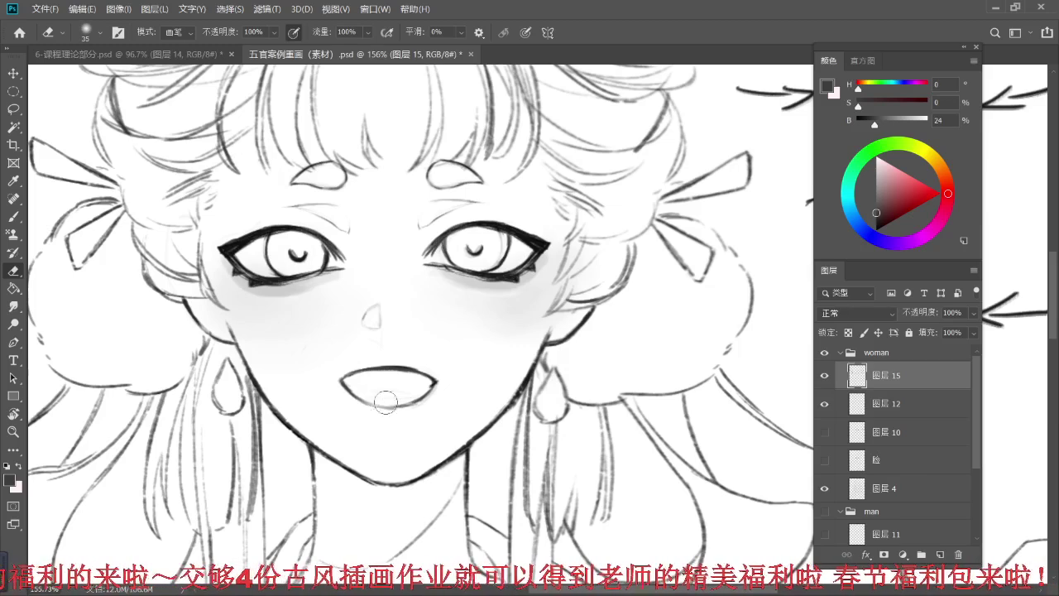
pyautogui.press('[')
pyautogui.press('[')
pyautogui.moveTo(396, 399)
pyautogui.mouseDown()
pyautogui.moveTo(427, 386)
pyautogui.moveTo(416, 407)
pyautogui.moveTo(386, 413)
pyautogui.moveTo(379, 392)
pyautogui.moveTo(354, 384)
pyautogui.moveTo(367, 395)
pyautogui.moveTo(356, 400)
pyautogui.mouseUp()
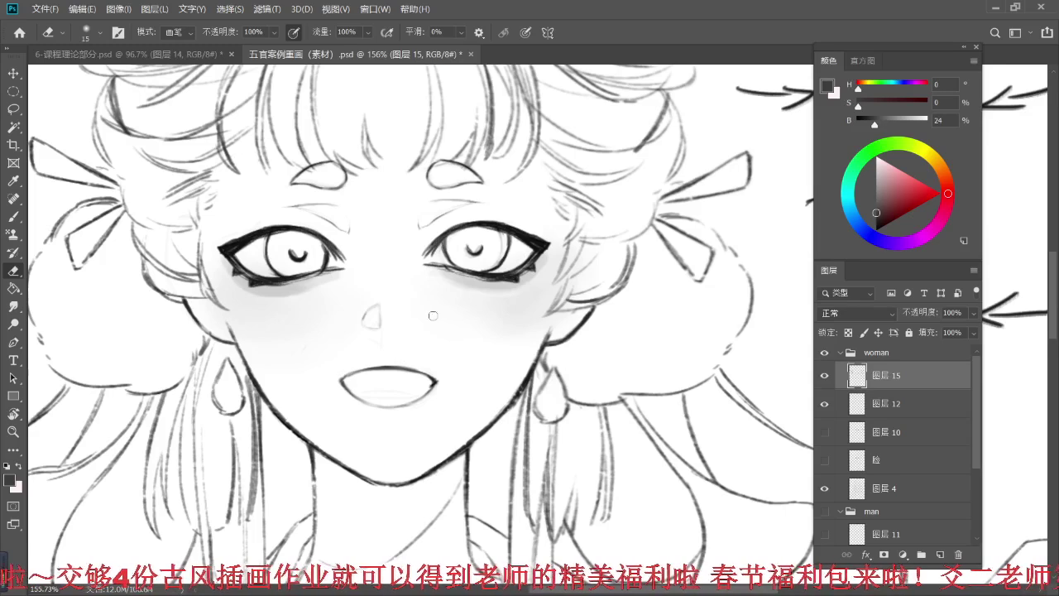
# - Try a small curved tooth line beneath the upper lip with the brush reduced to 10 px, and erase it
pyautogui.moveTo(434, 310); pyautogui.dragTo(441, 308)
pyautogui.press('b')
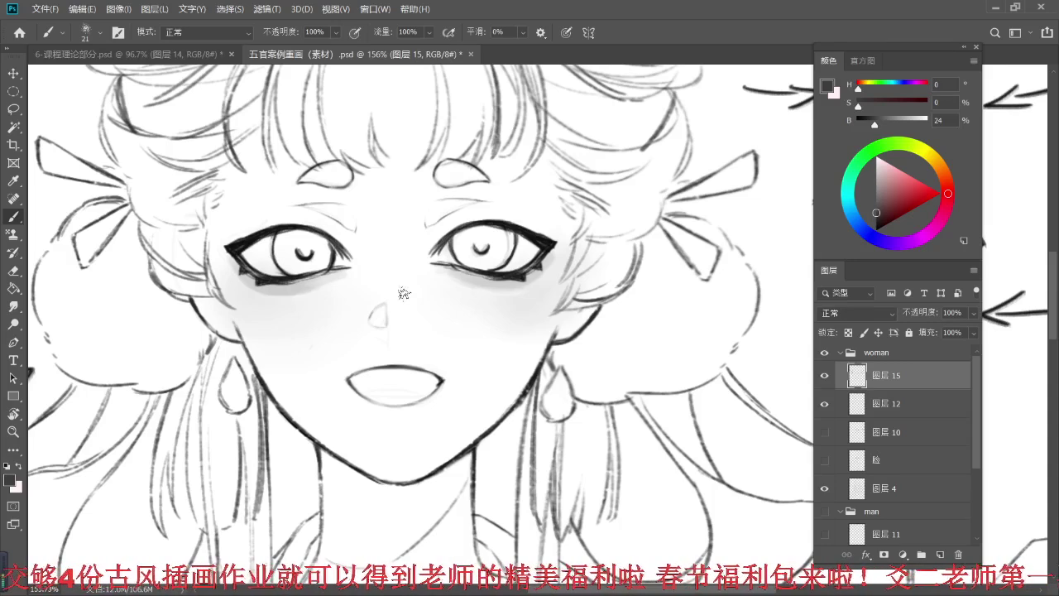
pyautogui.press('[')
pyautogui.press('[')
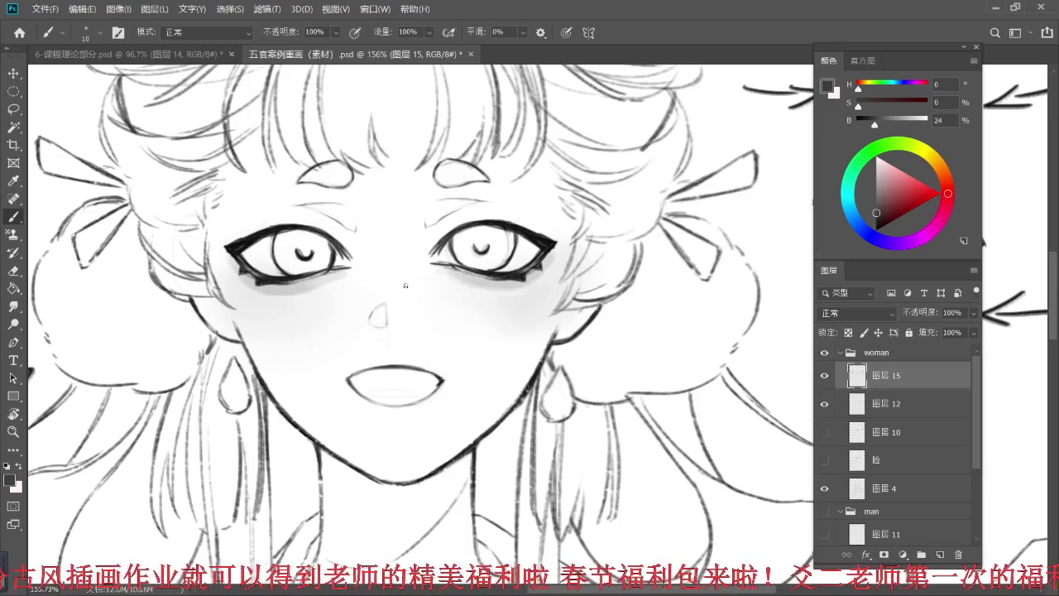
pyautogui.moveTo(403, 330); pyautogui.dragTo(384, 325)
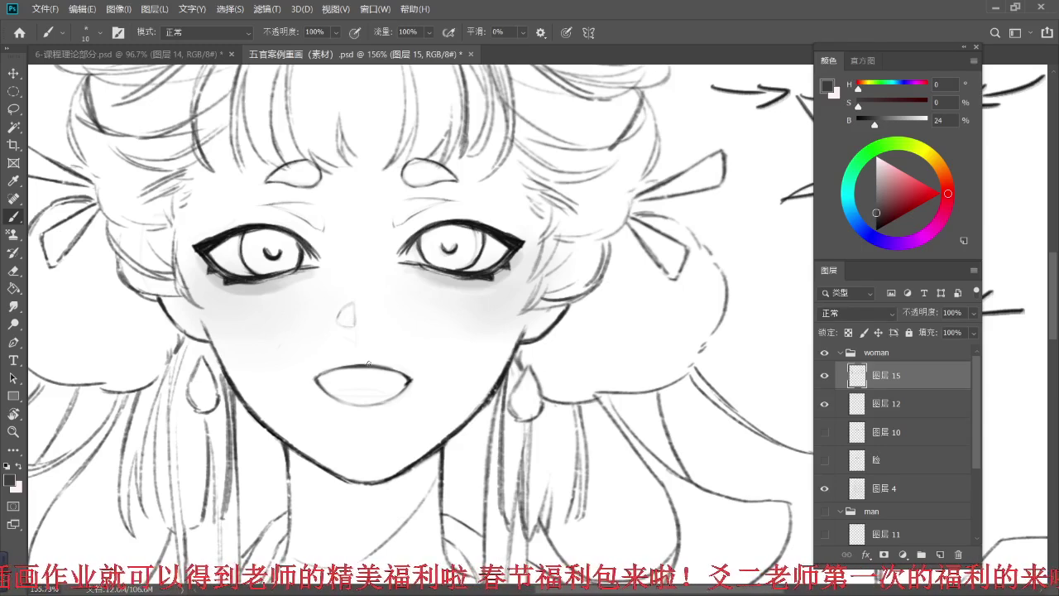
pyautogui.moveTo(347, 371); pyautogui.dragTo(371, 379)
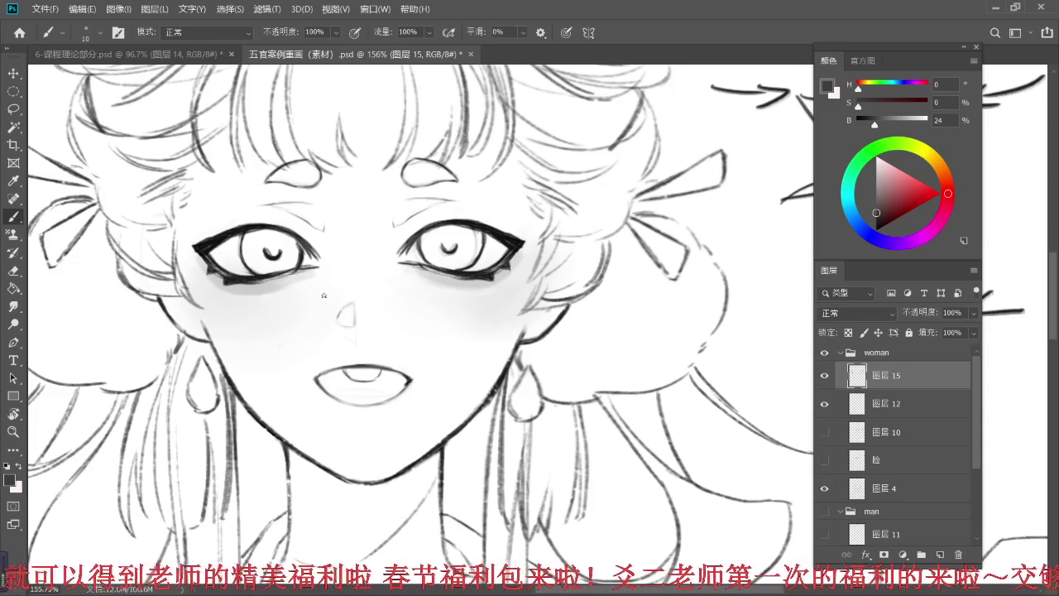
pyautogui.press('e')
pyautogui.moveTo(351, 378); pyautogui.dragTo(382, 376)
pyautogui.press('b')
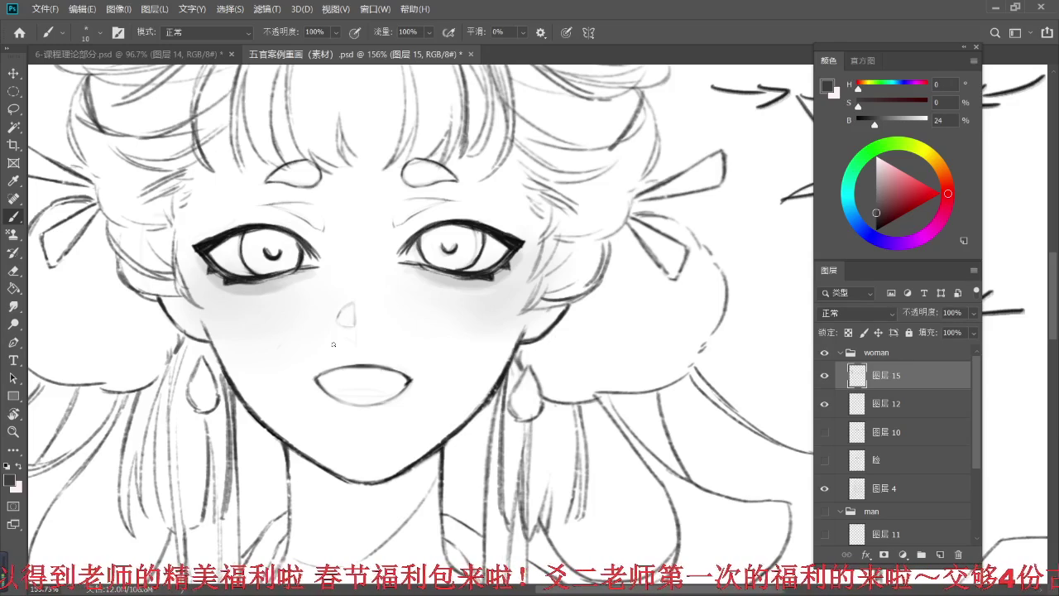
# - Draw a straight horizontal red guide line through both mouth corners using 93% saturation and 91% brightness, undoing the extra stroke
pyautogui.moveTo(920, 205); pyautogui.dragTo(930, 195)
pyautogui.moveTo(301, 377); pyautogui.dragTo(424, 377)
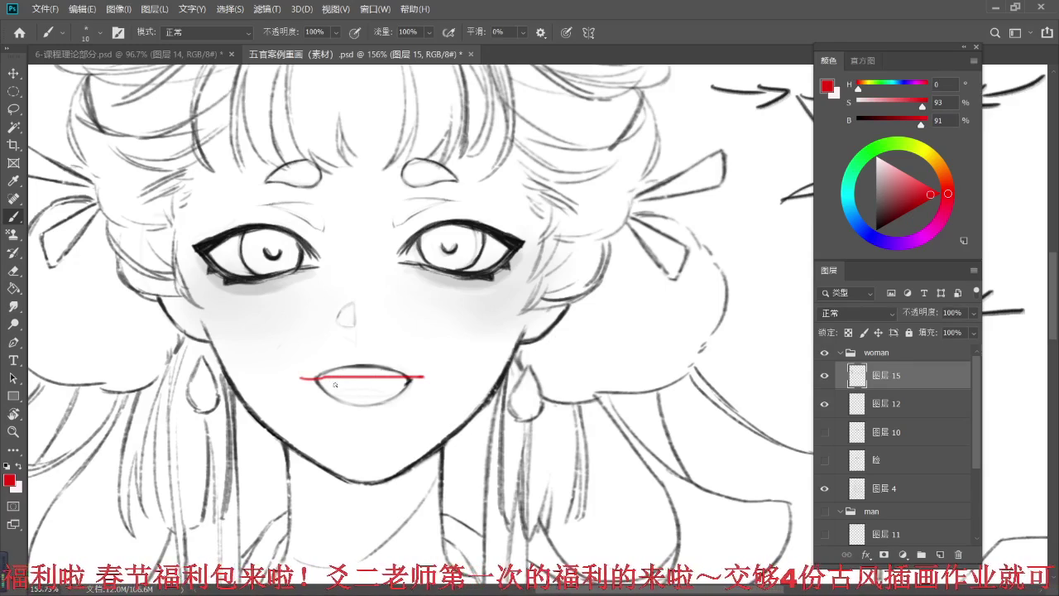
pyautogui.moveTo(322, 379)
pyautogui.mouseDown()
pyautogui.moveTo(352, 395)
pyautogui.moveTo(399, 377)
pyautogui.mouseUp()
pyautogui.hotkey('ctrl', 'z')
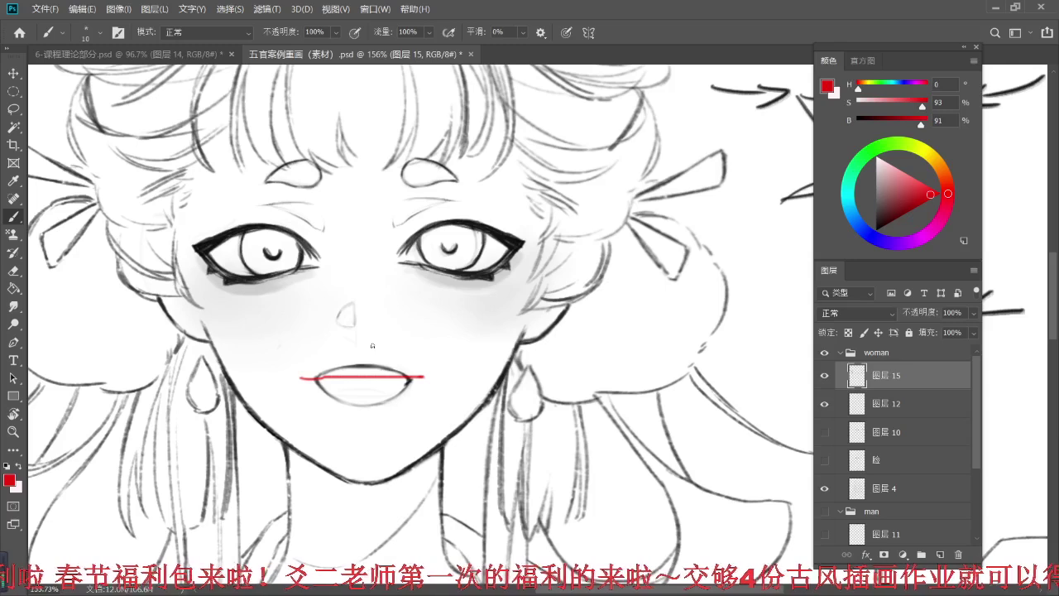
# - Undo the straight red guide line and draw a red curve inside the mouth, just above the lower lip line
pyautogui.hotkey('ctrl', 'z')
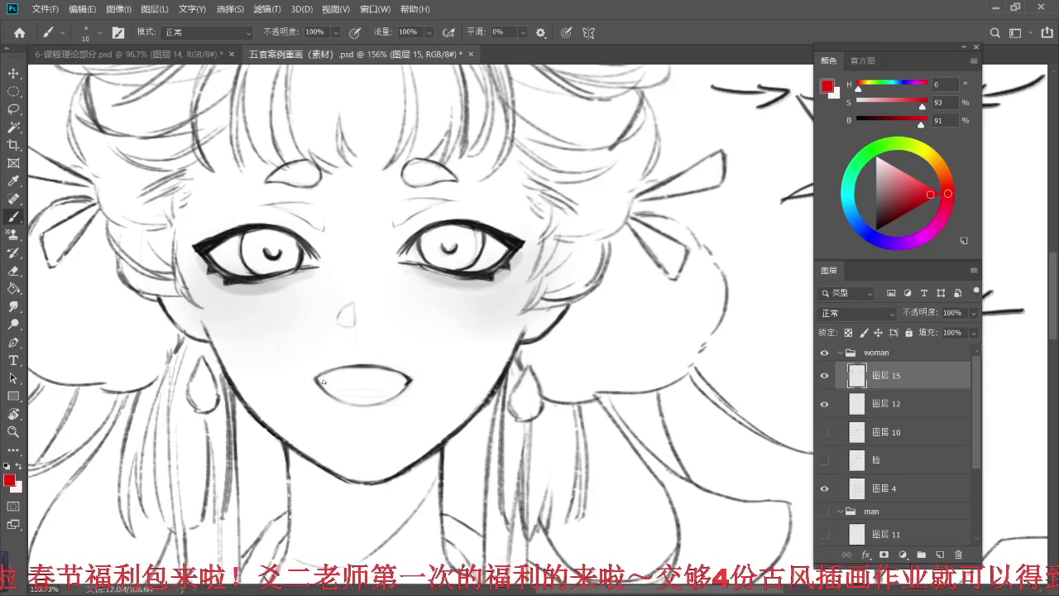
pyautogui.moveTo(322, 374)
pyautogui.mouseDown()
pyautogui.moveTo(356, 397)
pyautogui.moveTo(329, 383)
pyautogui.moveTo(380, 397)
pyautogui.moveTo(353, 394)
pyautogui.moveTo(401, 375)
pyautogui.mouseUp()
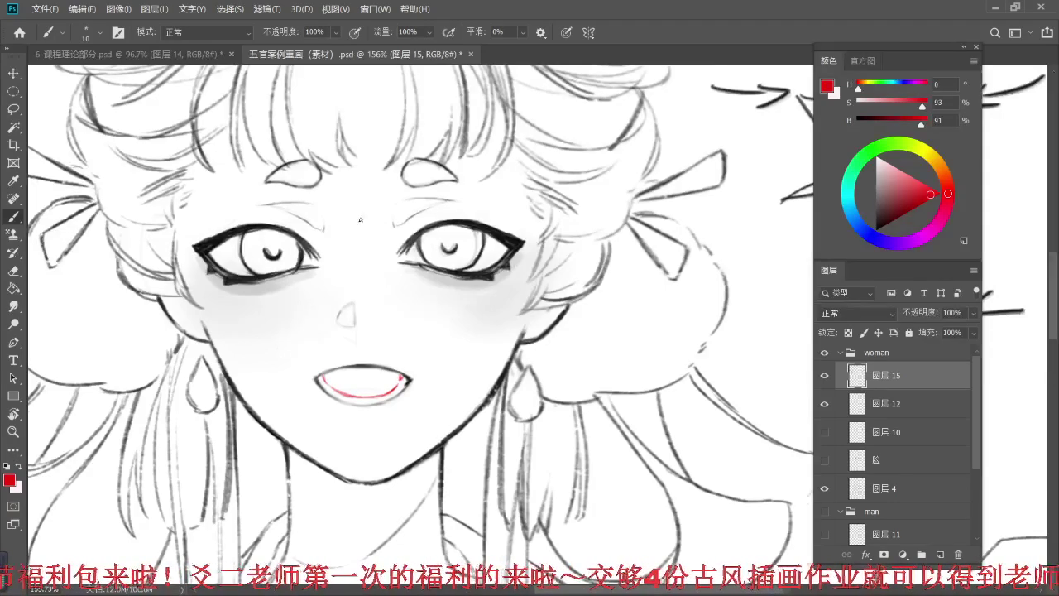
pyautogui.scroll(-5, 411, 267)
pyautogui.scroll(4, 378, 262)
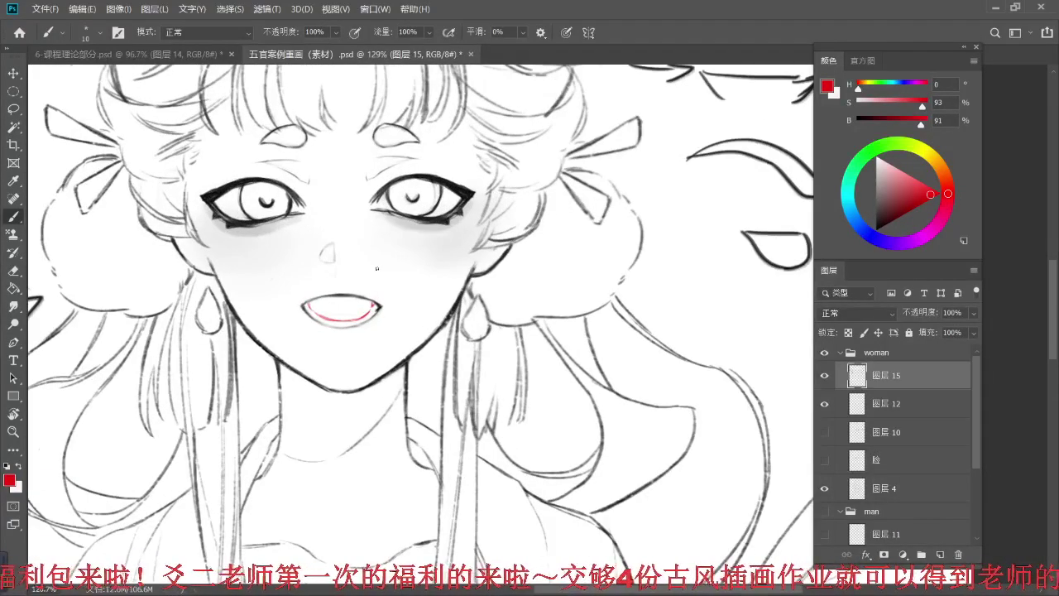
pyautogui.scroll(1, 377, 268)
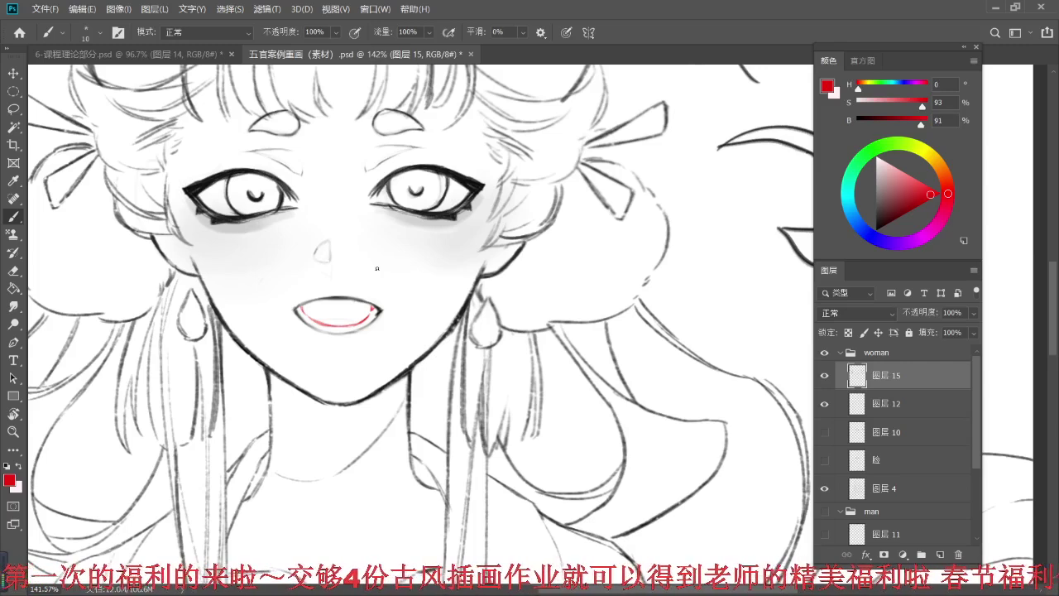
pyautogui.scroll(1, 377, 268)
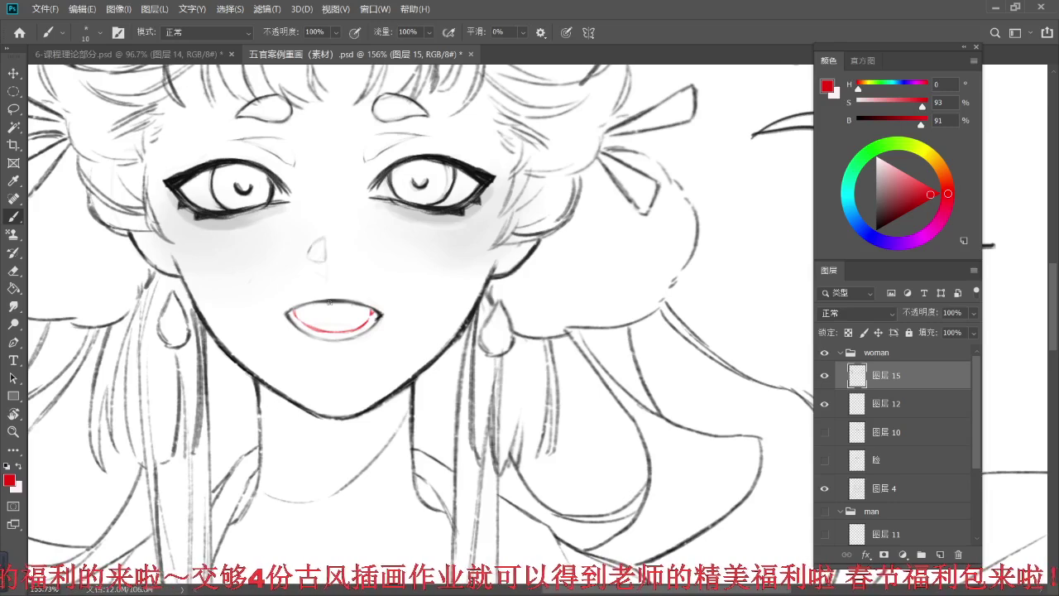
pyautogui.scroll(2, 329, 301)
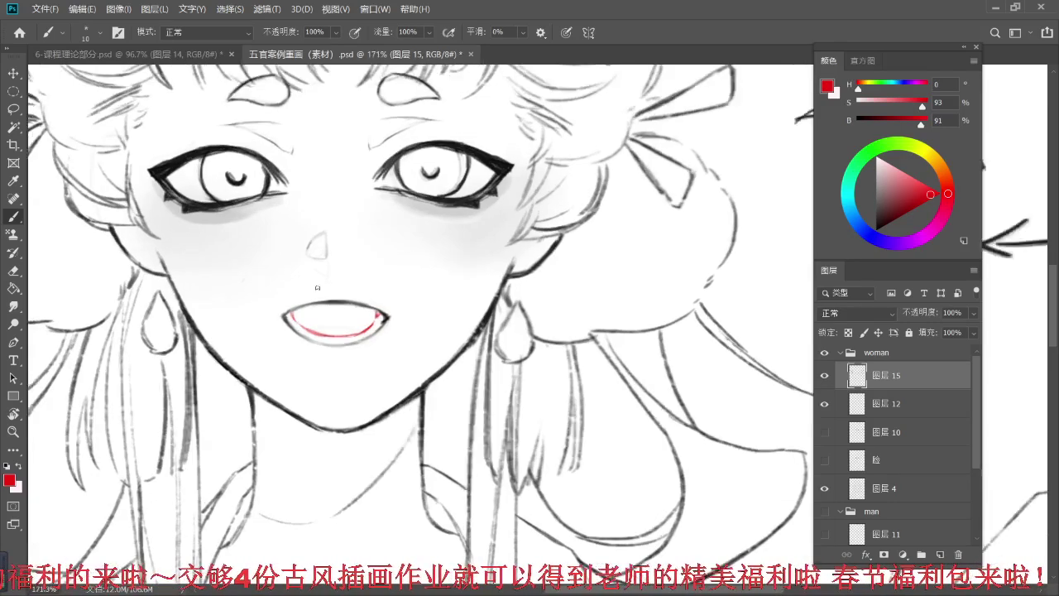
# - Sample the dark line colour and reinforce both corners of the mouth
pyautogui.keyDown('alt'); pyautogui.click(394, 319); pyautogui.keyUp('alt')
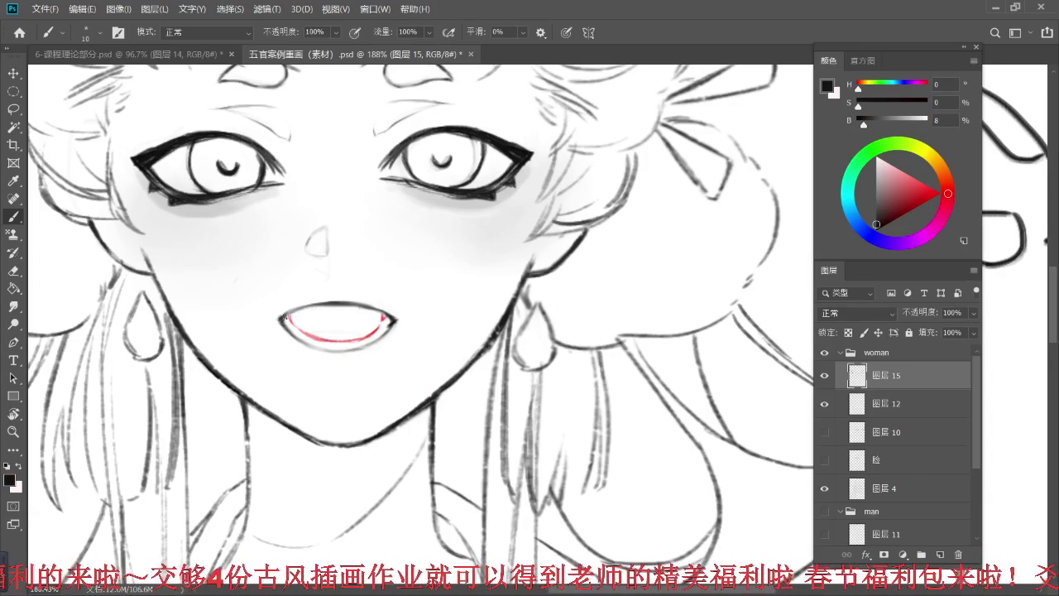
pyautogui.moveTo(392, 320); pyautogui.dragTo(386, 329)
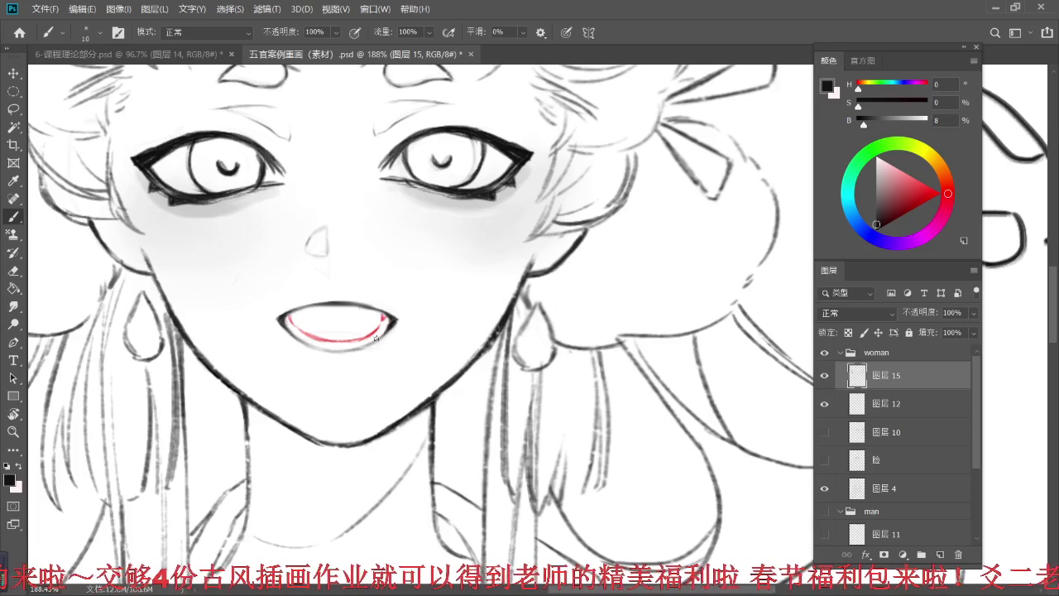
pyautogui.scroll(-8, 462, 251)
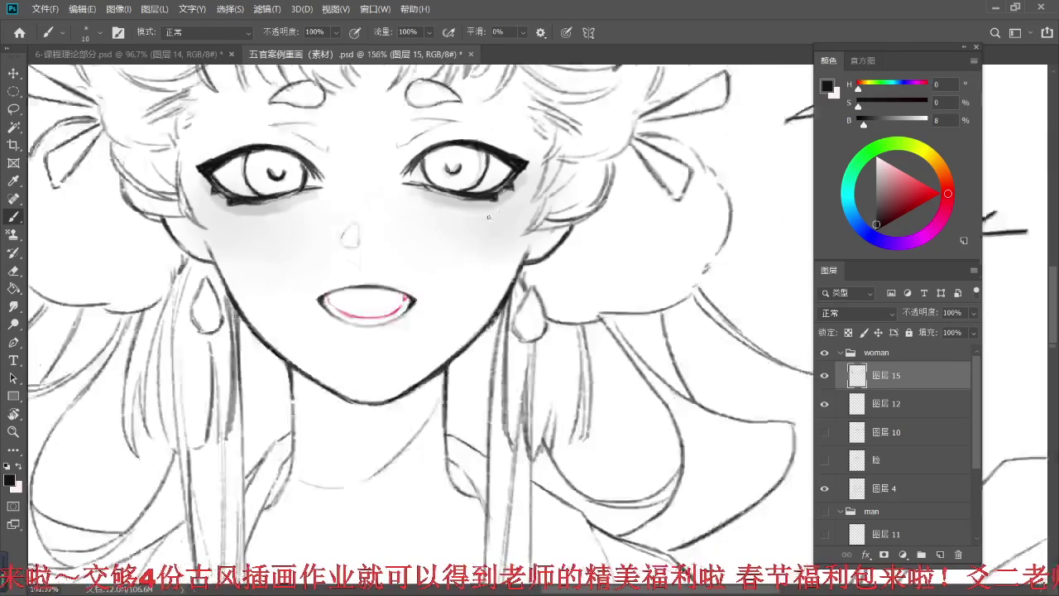
# - Erase the red curve inside the mouth, reducing the eraser to 8 px
pyautogui.scroll(8, 441, 234)
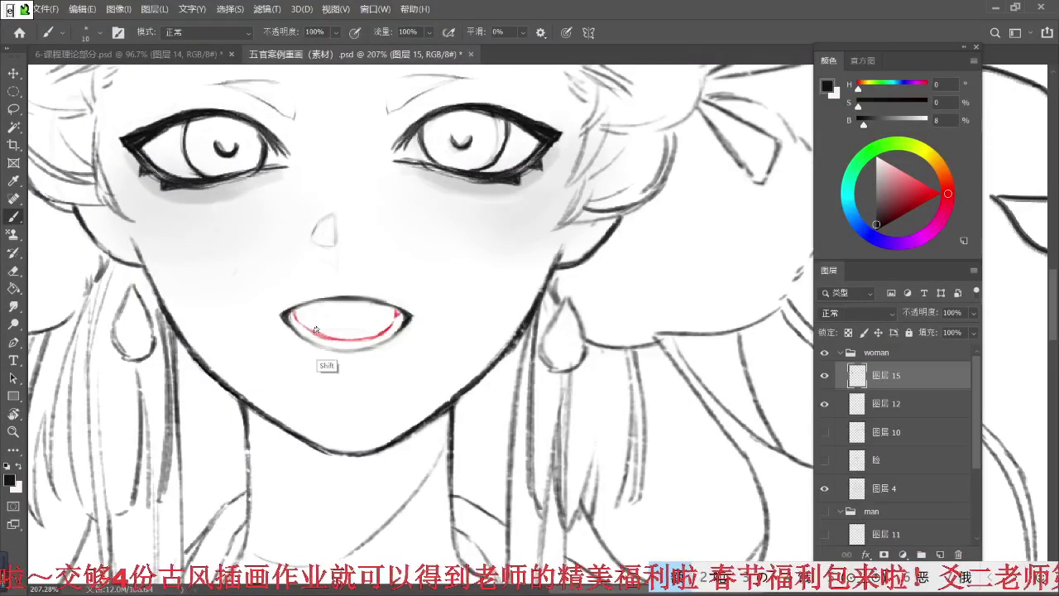
pyautogui.press('e')
pyautogui.moveTo(306, 324)
pyautogui.mouseDown()
pyautogui.moveTo(374, 335)
pyautogui.moveTo(298, 316)
pyautogui.moveTo(332, 332)
pyautogui.moveTo(399, 313)
pyautogui.mouseUp()
pyautogui.press('[')
pyautogui.press('[')
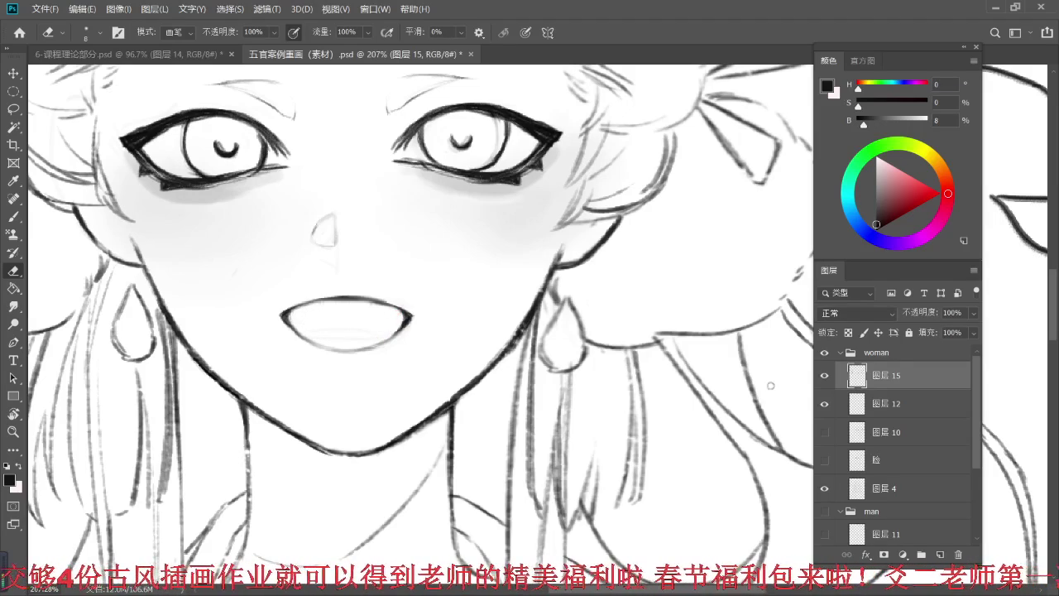
# - Select 图层 12, choose the 硬边圆压力大小 brush preset and adjust its brush settings
pyautogui.click(889, 404)
pyautogui.press('b')
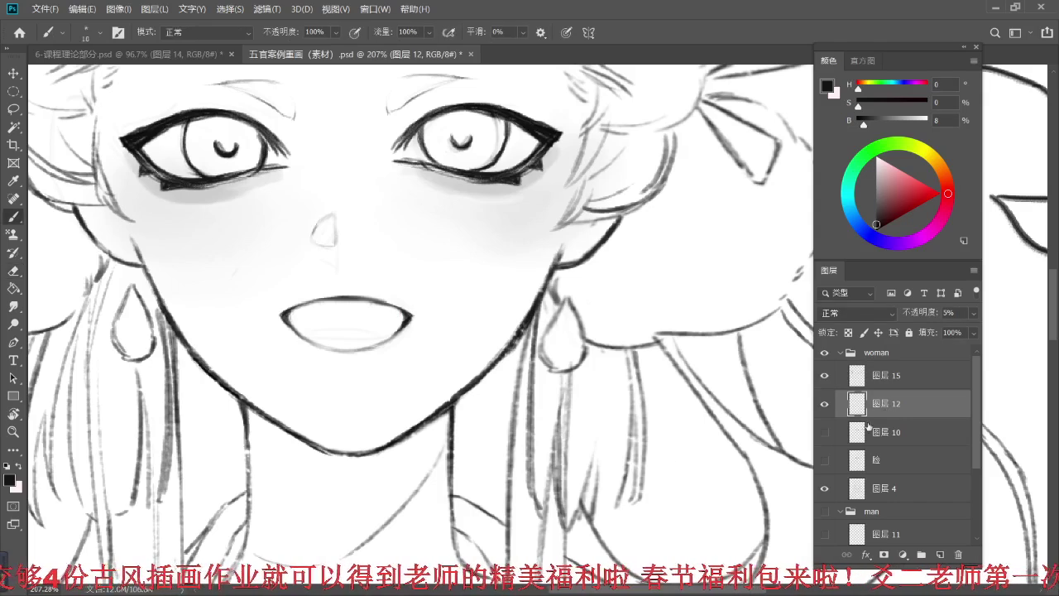
pyautogui.click(82, 35)
pyautogui.click(99, 379)
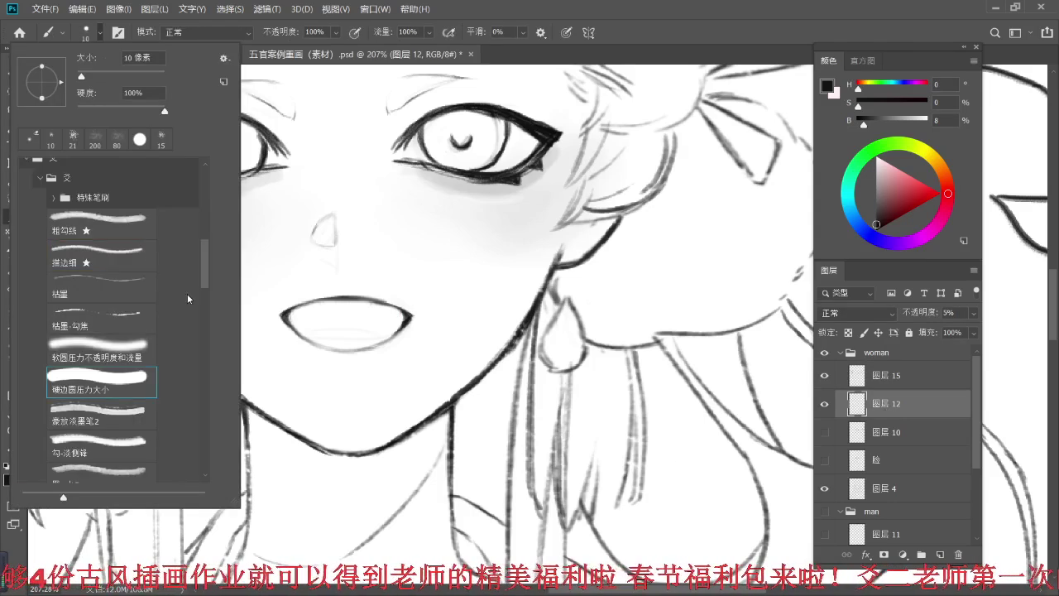
pyautogui.click(493, 117)
pyautogui.press('F5')
pyautogui.click(326, 247)
pyautogui.press('F5')
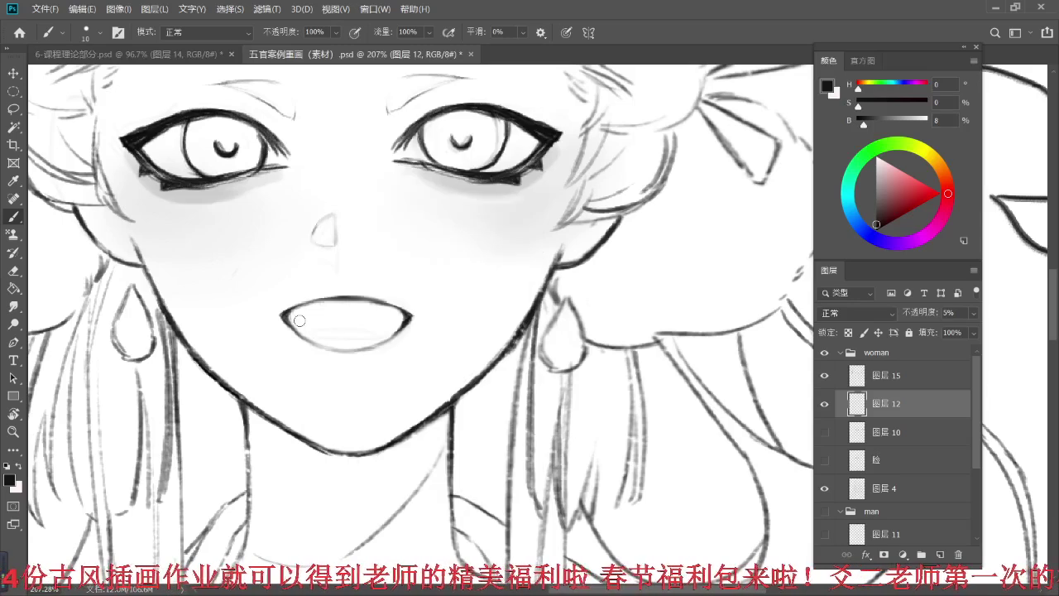
# - Hide 图层 12 and add a new layer directly above it
pyautogui.click(823, 404)
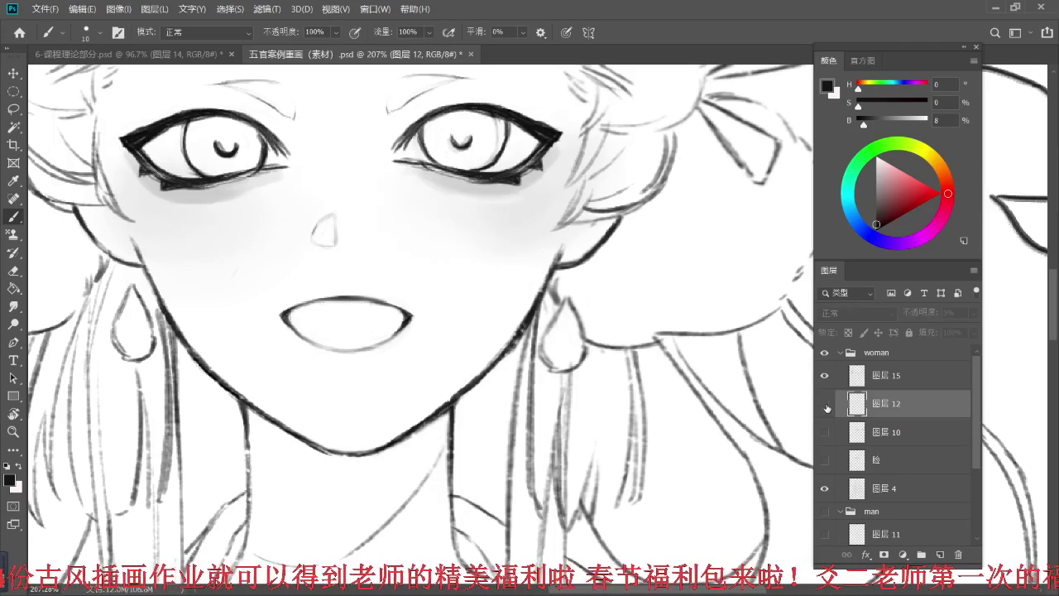
pyautogui.click(943, 553)
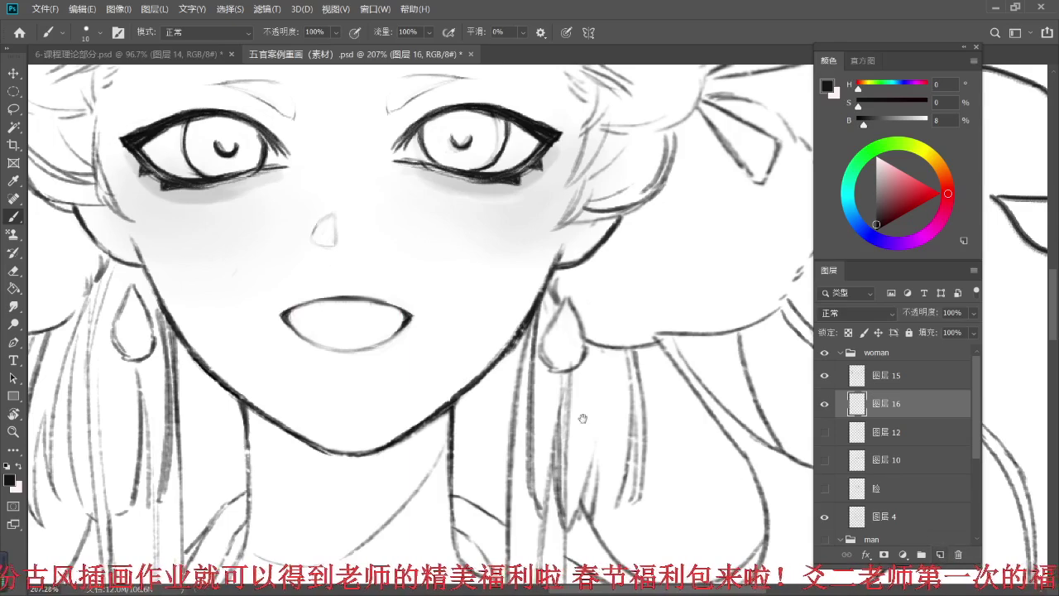
pyautogui.moveTo(361, 282); pyautogui.dragTo(350, 350)
# - Block in a light grey shadow under the lower lip with a 35 px brush, using a tone sampled from the face
pyautogui.press(']')
pyautogui.press(']')
pyautogui.press(']')
pyautogui.press(']')
pyautogui.press(']')
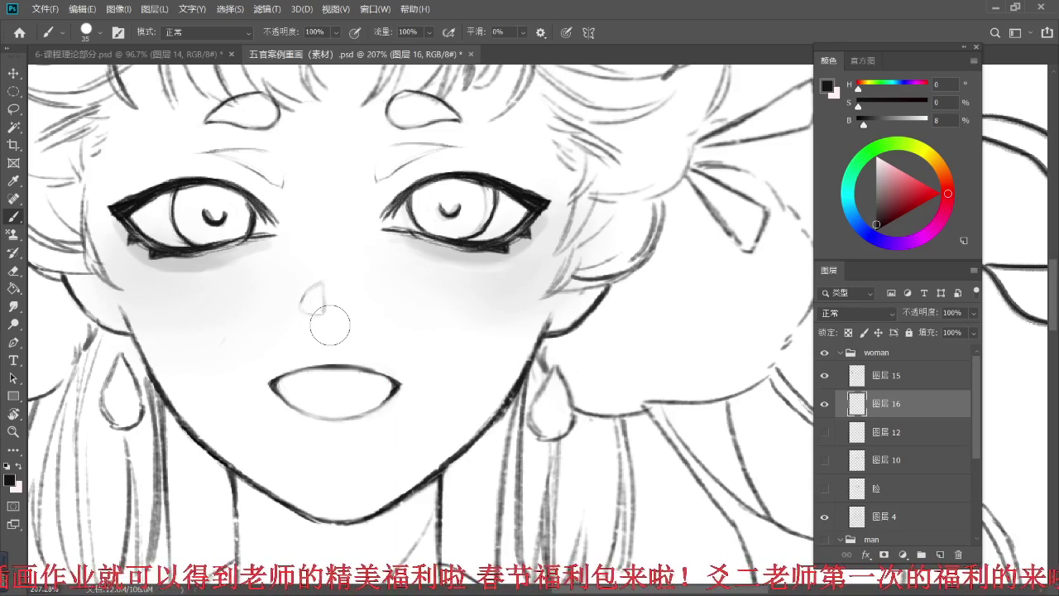
pyautogui.keyDown('alt'); pyautogui.click(445, 282); pyautogui.keyUp('alt')
pyautogui.moveTo(319, 414)
pyautogui.mouseDown()
pyautogui.moveTo(343, 425)
pyautogui.moveTo(331, 425)
pyautogui.moveTo(339, 443)
pyautogui.mouseUp()
# - Widen the shadow beneath the lower lip and blend its sides into the skin with repeatedly sampled lighter tones
pyautogui.keyDown('alt'); pyautogui.click(307, 421); pyautogui.keyUp('alt')
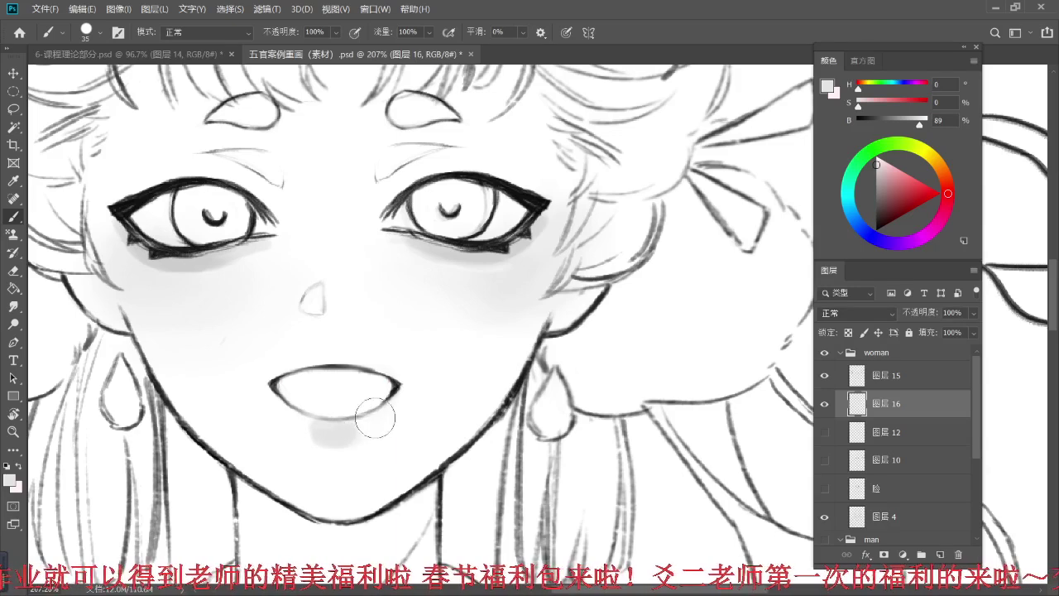
pyautogui.moveTo(323, 422)
pyautogui.mouseDown()
pyautogui.moveTo(354, 433)
pyautogui.moveTo(320, 435)
pyautogui.moveTo(331, 440)
pyautogui.moveTo(349, 437)
pyautogui.moveTo(337, 439)
pyautogui.moveTo(317, 405)
pyautogui.moveTo(319, 423)
pyautogui.moveTo(288, 413)
pyautogui.moveTo(359, 438)
pyautogui.mouseUp()
pyautogui.keyDown('alt'); pyautogui.click(313, 427); pyautogui.keyUp('alt')
pyautogui.press('space')
pyautogui.keyDown('alt'); pyautogui.click(355, 425); pyautogui.keyUp('alt')
pyautogui.keyDown('alt'); pyautogui.click(361, 431); pyautogui.keyUp('alt')
pyautogui.keyDown('alt'); pyautogui.click(349, 460); pyautogui.keyUp('alt')
pyautogui.keyDown('alt'); pyautogui.click(383, 425); pyautogui.keyUp('alt')
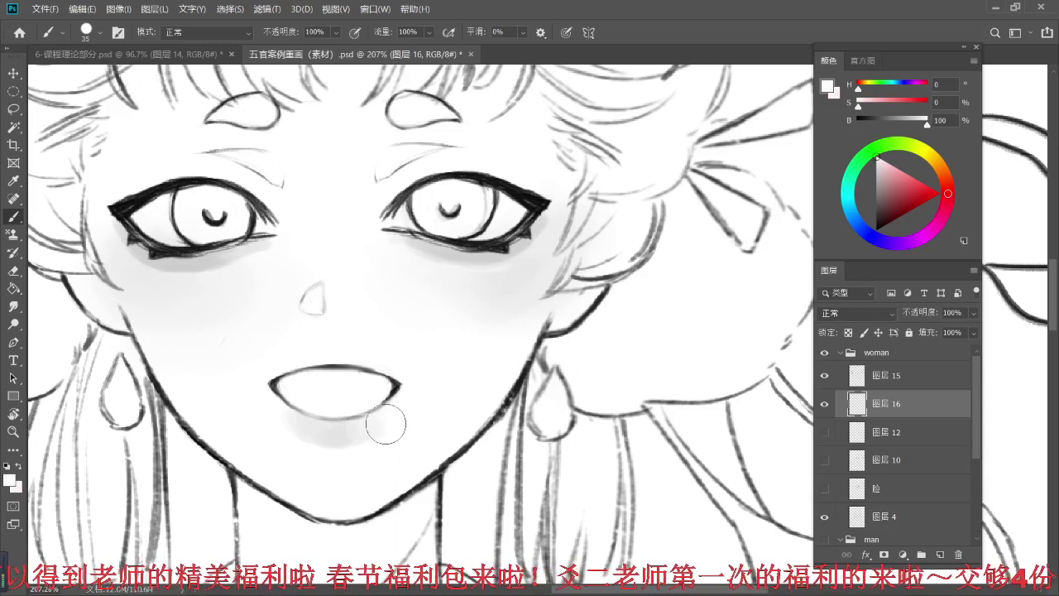
# - Deepen the centre of the lower-lip shadow with the sampled 89% brightness grey and reduce the brush to 15 px
pyautogui.keyDown('alt'); pyautogui.click(338, 426); pyautogui.keyUp('alt')
pyautogui.moveTo(338, 425); pyautogui.dragTo(311, 435)
pyautogui.press('[')
pyautogui.press('[')
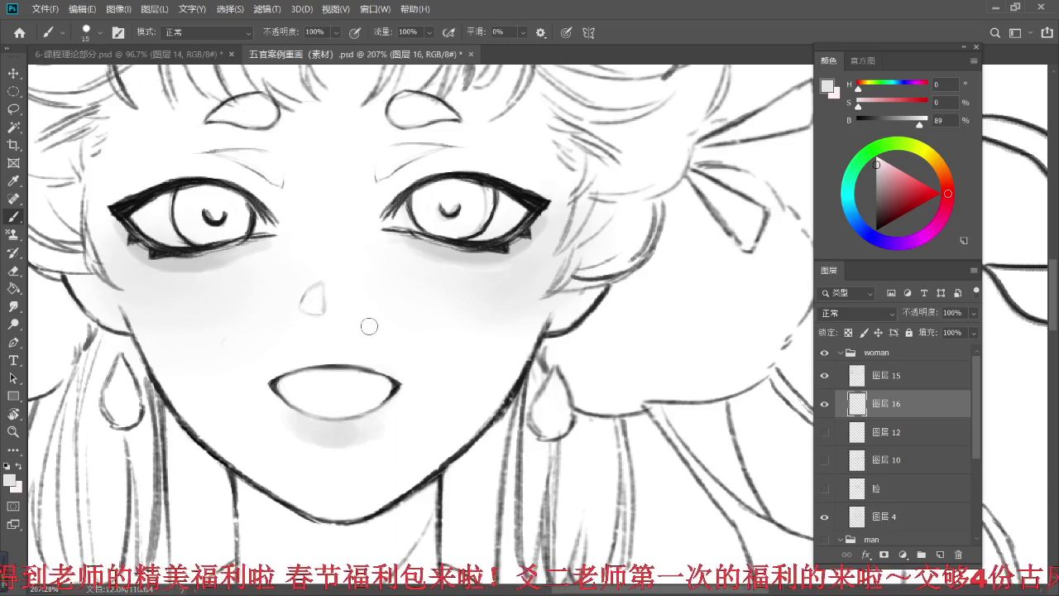
# - Soften the outer edges of the lower-lip shadow with the eraser enlarged to 30 px
pyautogui.press('e')
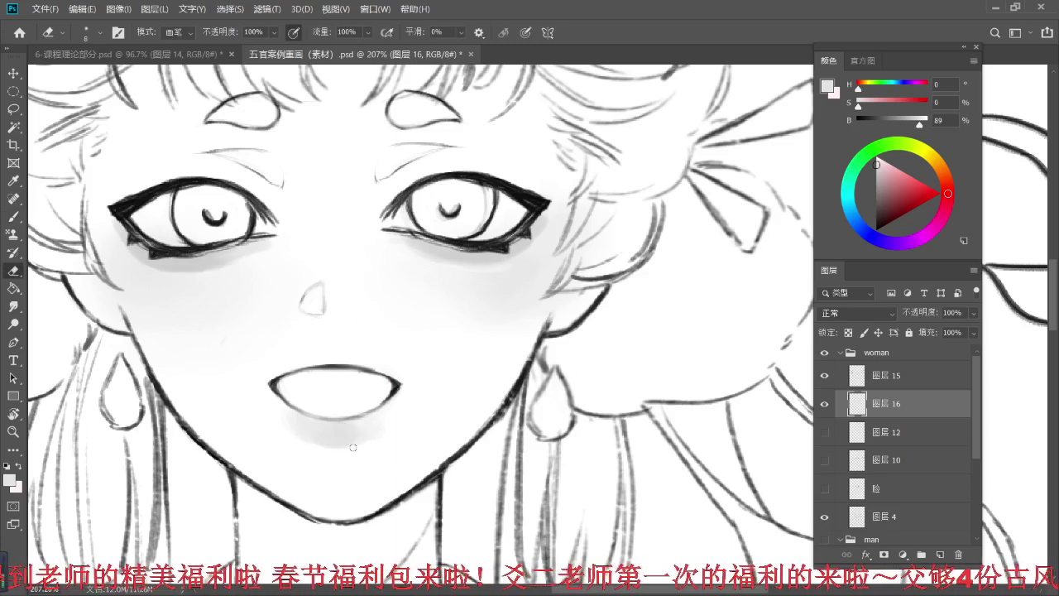
pyautogui.press(']')
pyautogui.press(']')
pyautogui.press(']')
pyautogui.press(']')
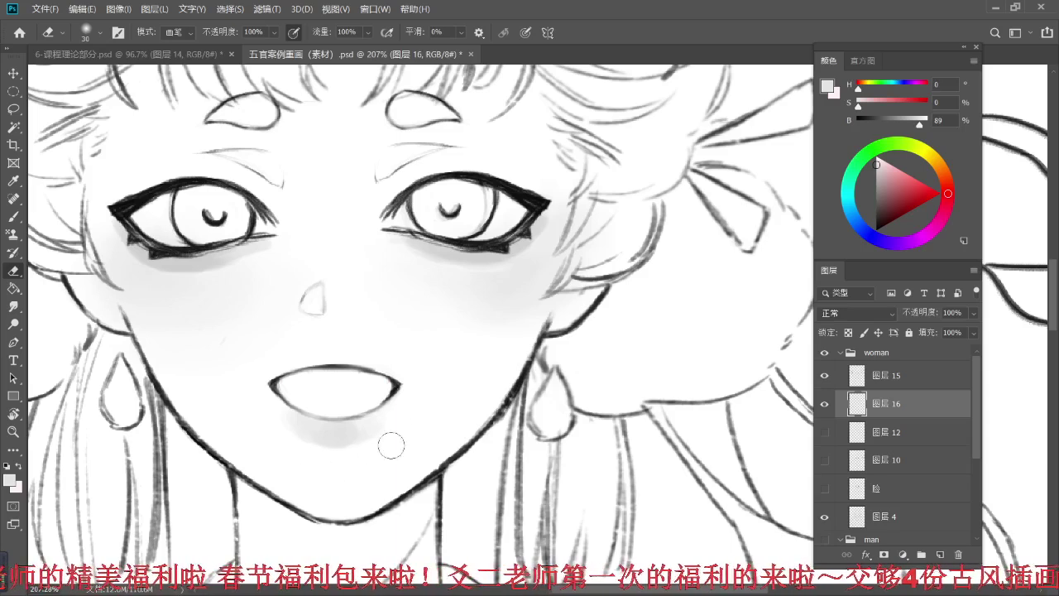
# - Try a 2 px red curve along the lower-lip shadow's edge and a straight red line beneath it, and undo both
pyautogui.press('b')
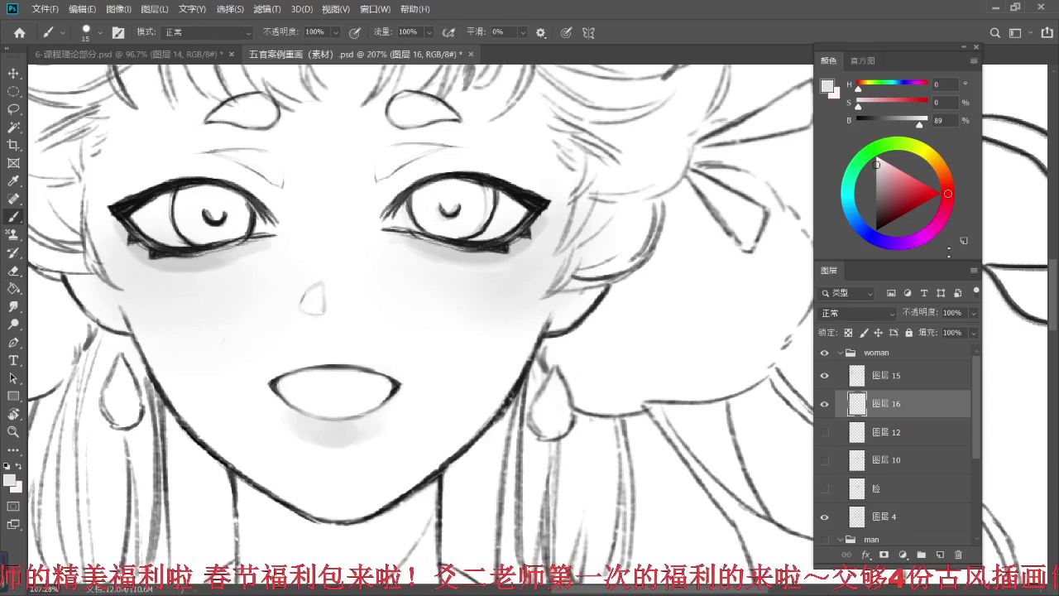
pyautogui.click(939, 194)
pyautogui.press('[')
pyautogui.press('[')
pyautogui.press('[')
pyautogui.press('[')
pyautogui.press('[')
pyautogui.press('[')
pyautogui.press('[')
pyautogui.press('[')
pyautogui.press('[')
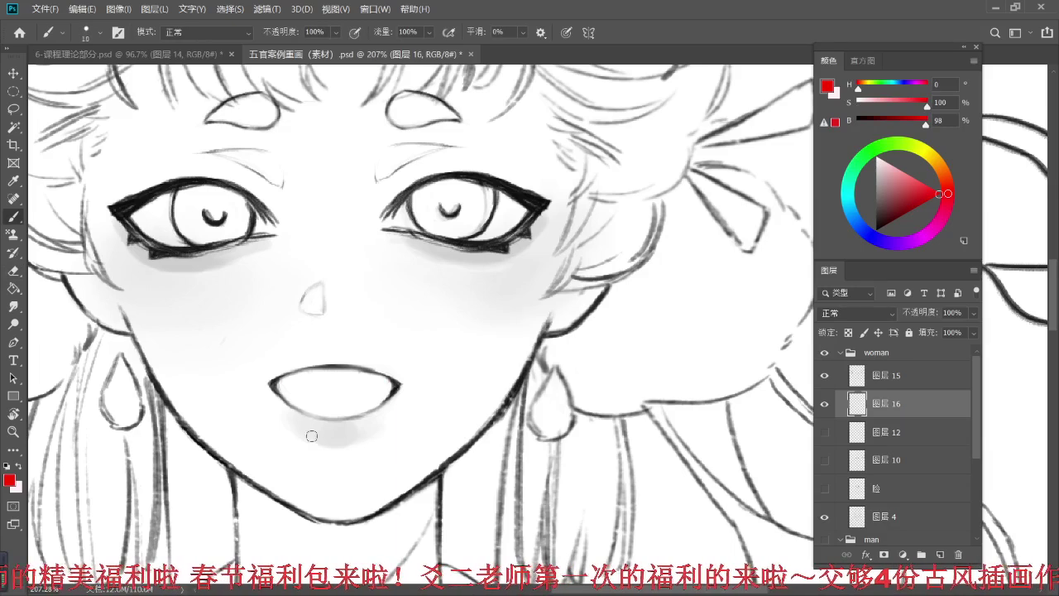
pyautogui.moveTo(294, 426)
pyautogui.mouseDown()
pyautogui.moveTo(337, 444)
pyautogui.moveTo(378, 429)
pyautogui.mouseUp()
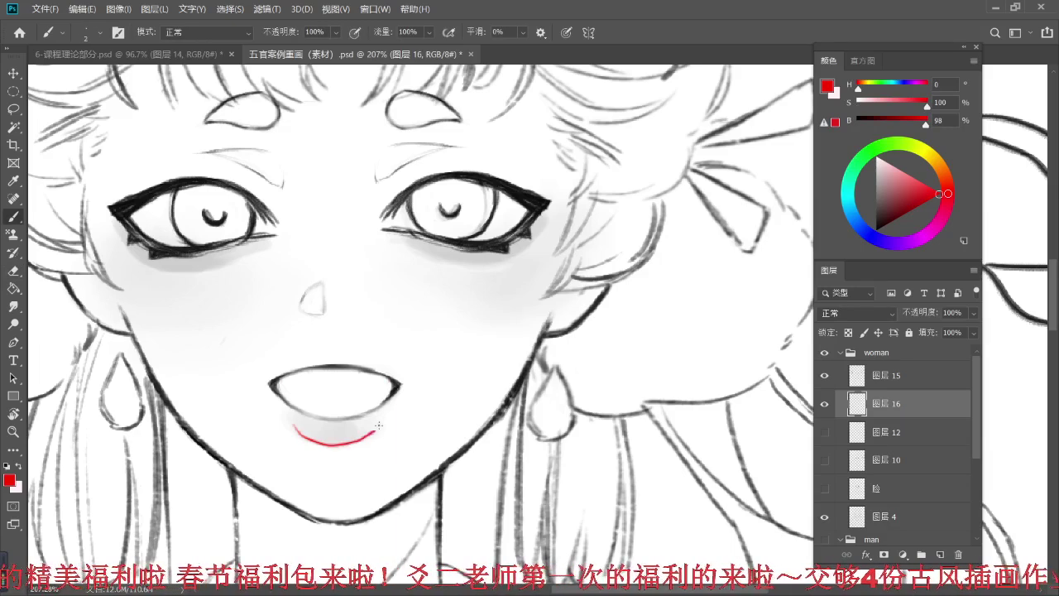
pyautogui.moveTo(296, 449); pyautogui.dragTo(368, 451)
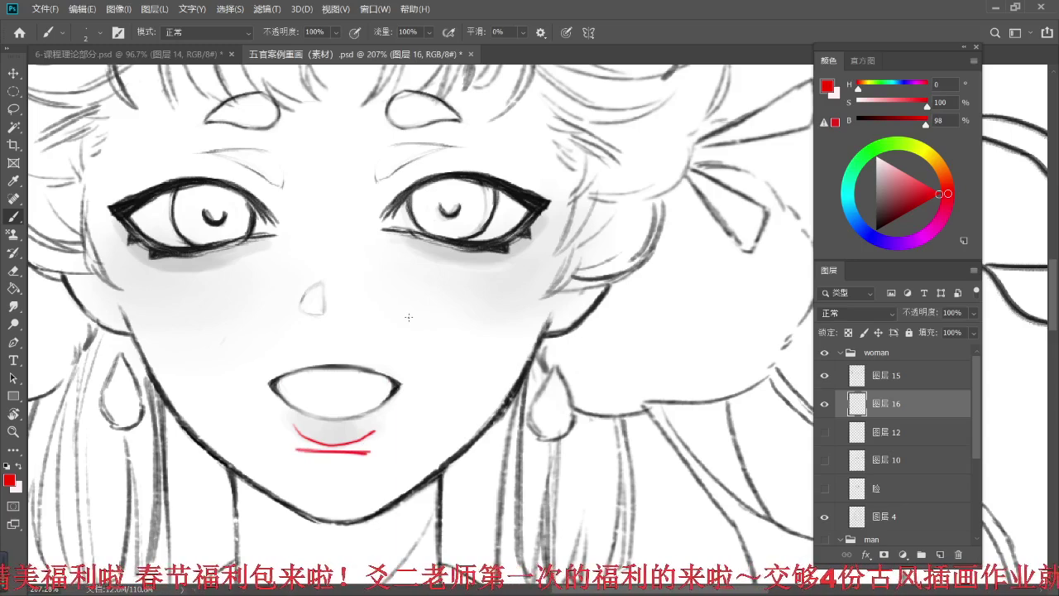
pyautogui.hotkey('ctrl', 'z')
pyautogui.hotkey('ctrl', 'z')
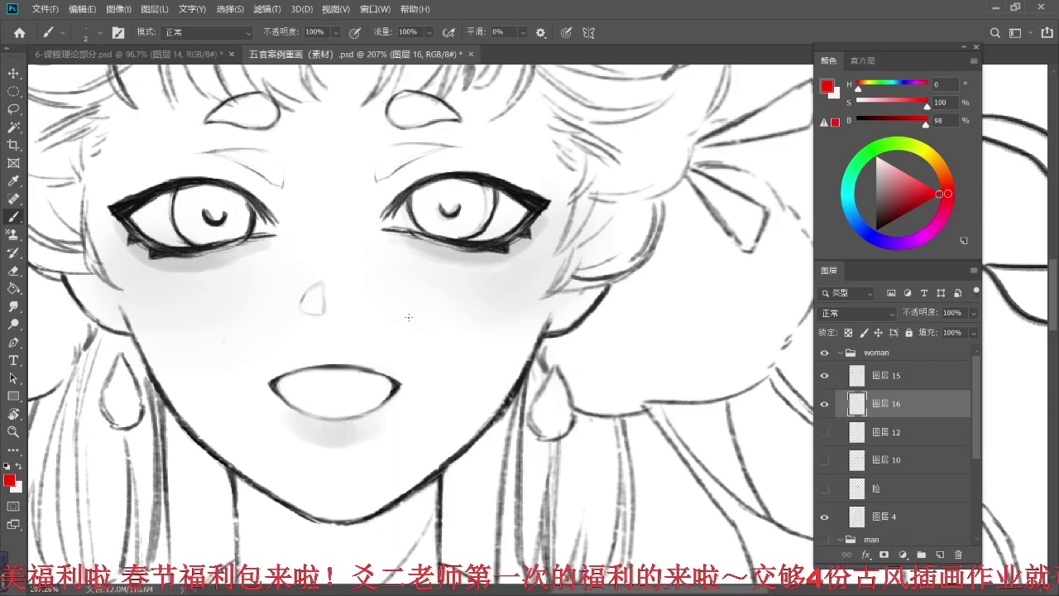
# - Sample the 89% brightness grey under the lip and paint a short shadow above the upper lip with a 25 px brush
pyautogui.keyDown('alt'); pyautogui.click(340, 424); pyautogui.keyUp('alt')
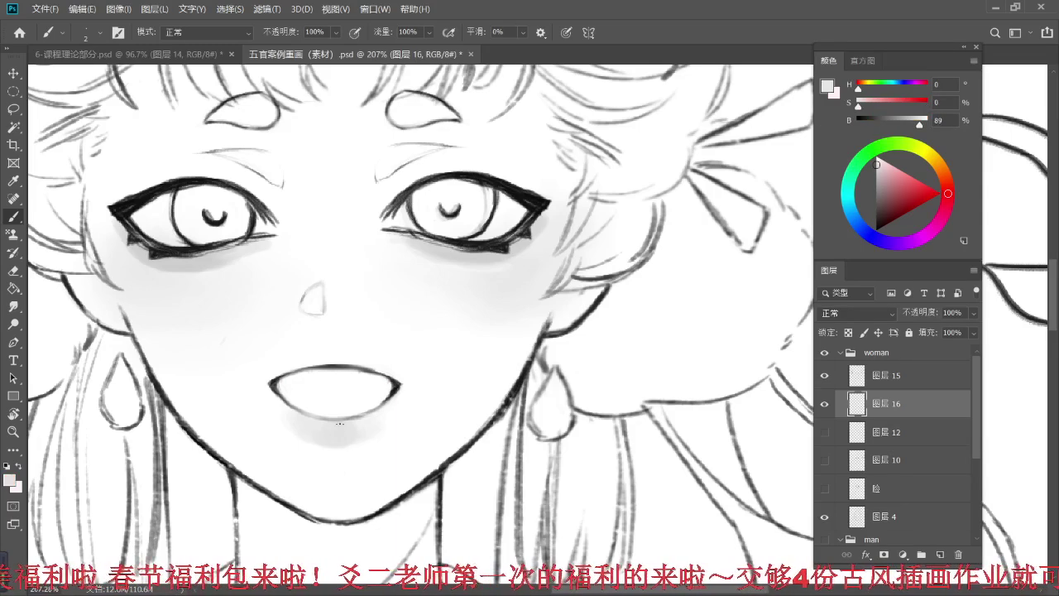
pyautogui.press(']')
pyautogui.press(']')
pyautogui.press(']')
pyautogui.press(']')
pyautogui.press(']')
pyautogui.press(']')
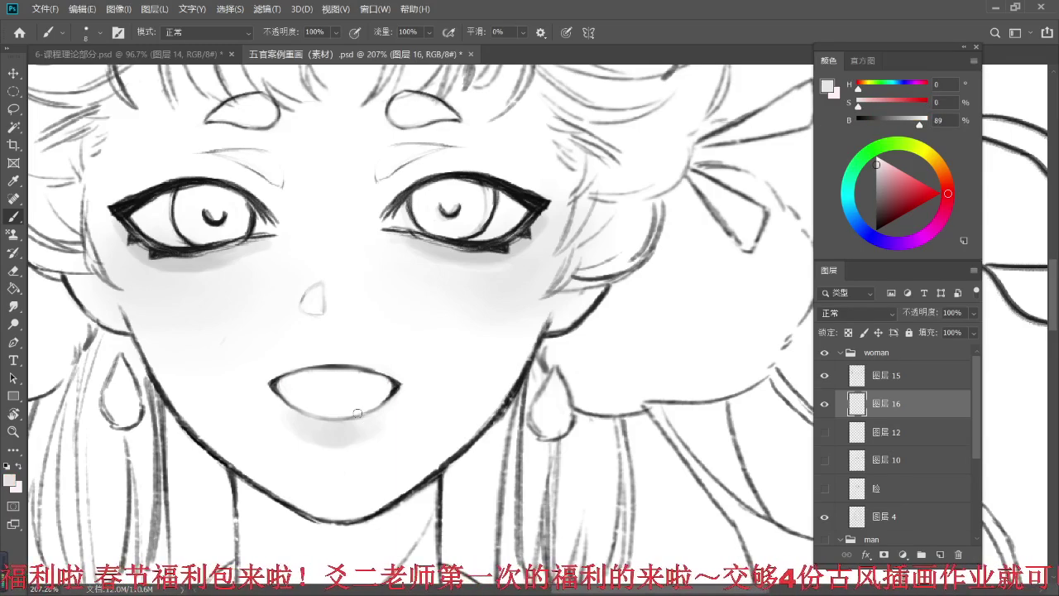
pyautogui.press(']')
pyautogui.press(']')
pyautogui.press(']')
pyautogui.press(']')
pyautogui.press(']')
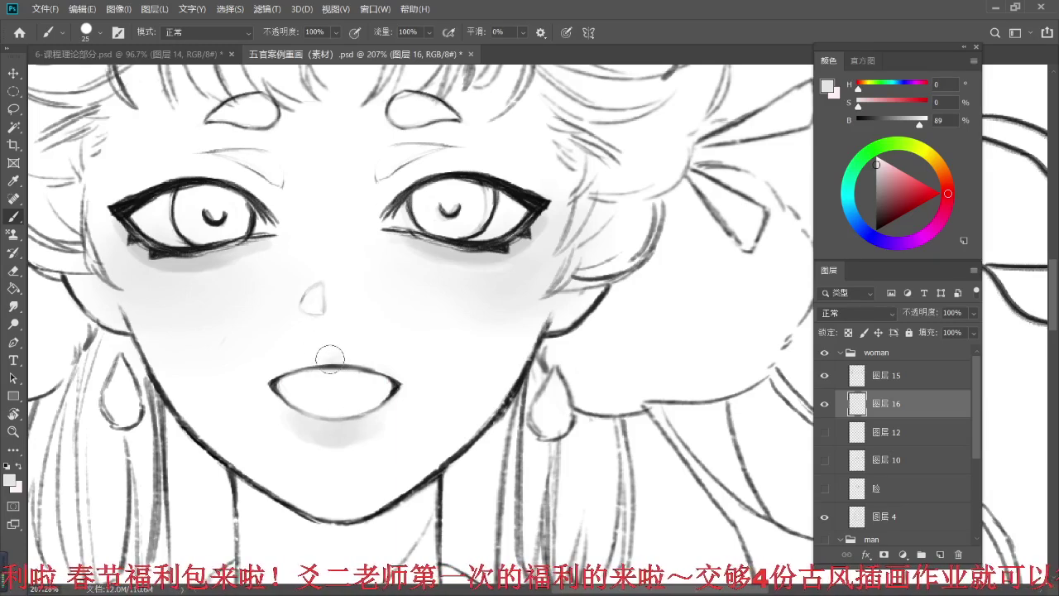
pyautogui.moveTo(319, 358); pyautogui.dragTo(349, 357)
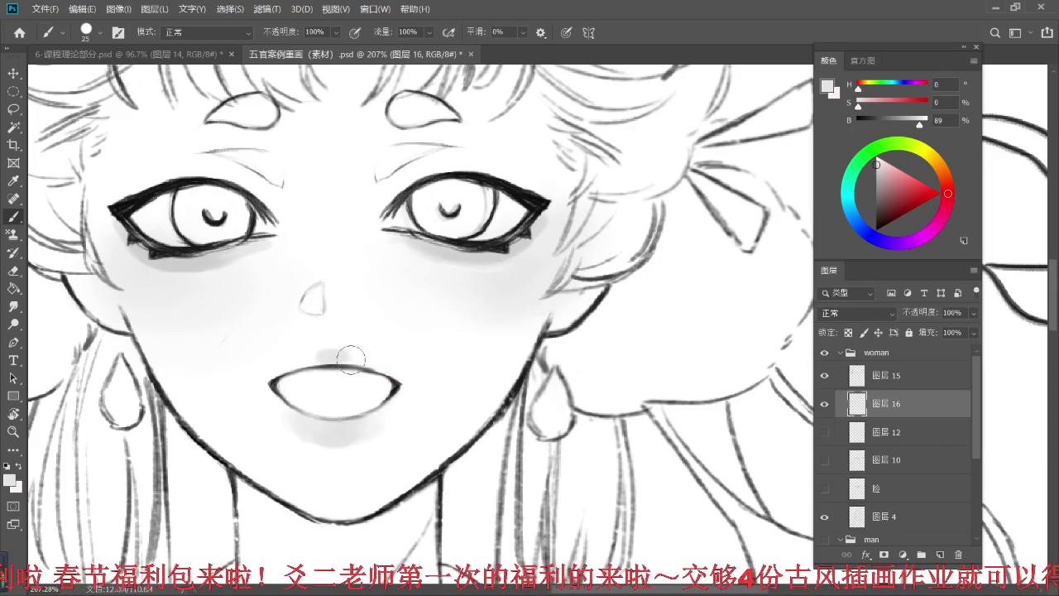
# - Extend and soften the shadow above the upper lip with sampled 91% and 95% brightness greys, using a 15 px brush
pyautogui.keyDown('alt'); pyautogui.click(318, 357); pyautogui.keyUp('alt')
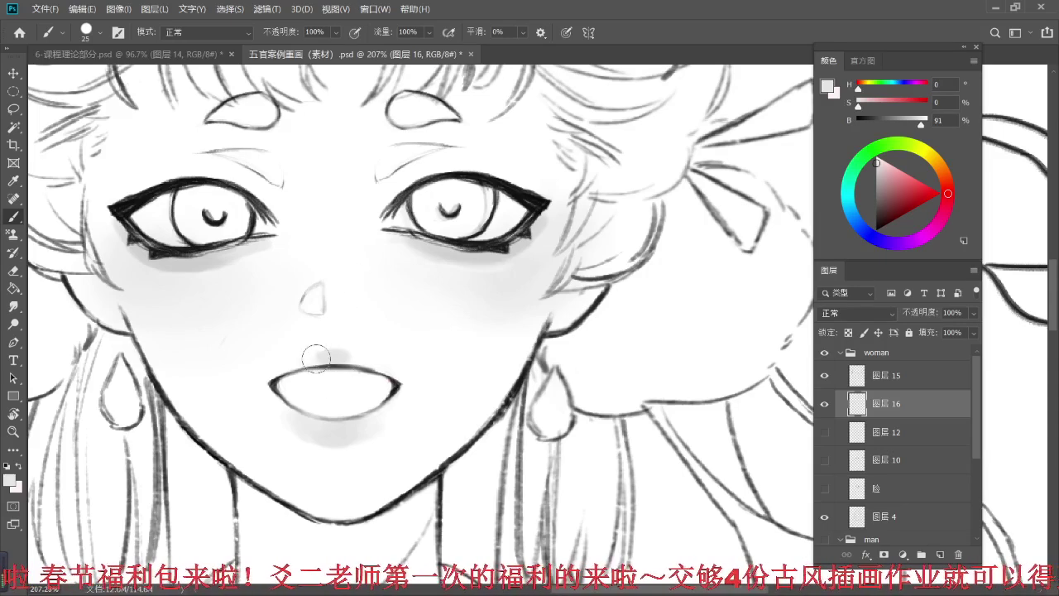
pyautogui.press('[')
pyautogui.press('[')
pyautogui.press('[')
pyautogui.press('[')
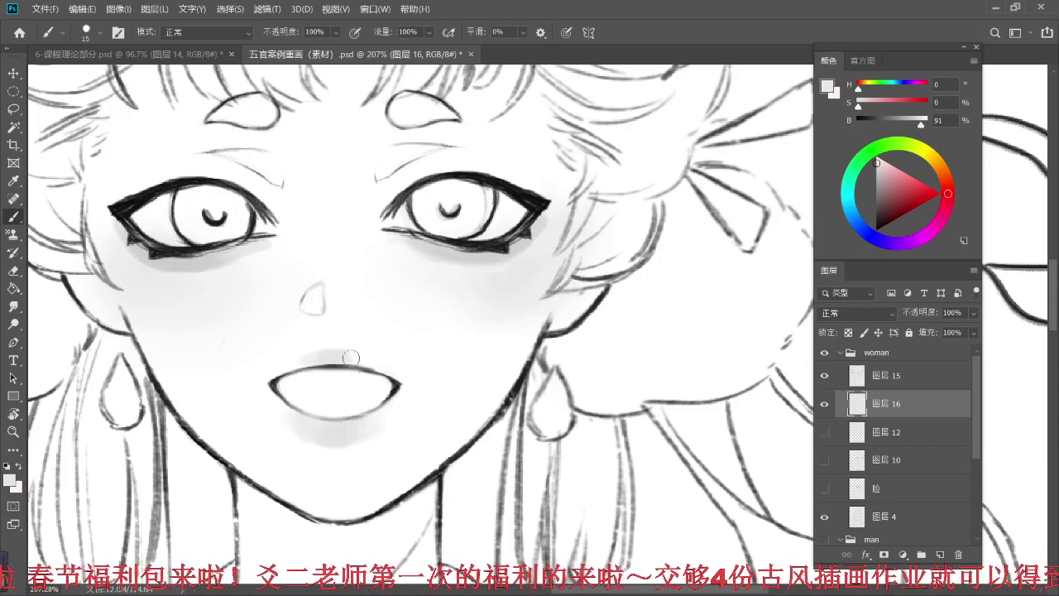
pyautogui.press(']')
pyautogui.press(']')
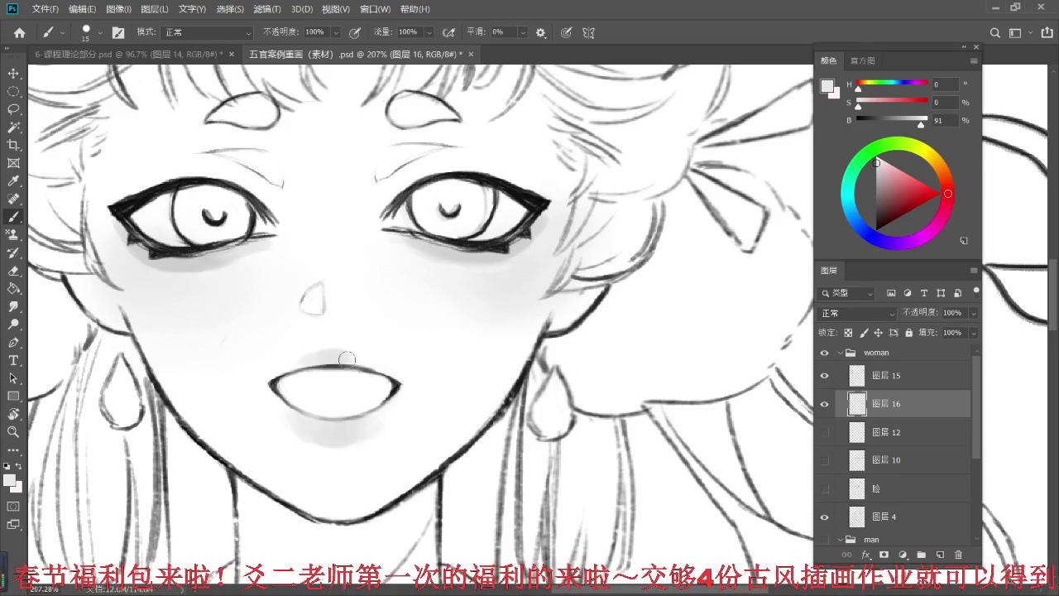
pyautogui.keyDown('alt'); pyautogui.click(372, 362); pyautogui.keyUp('alt')
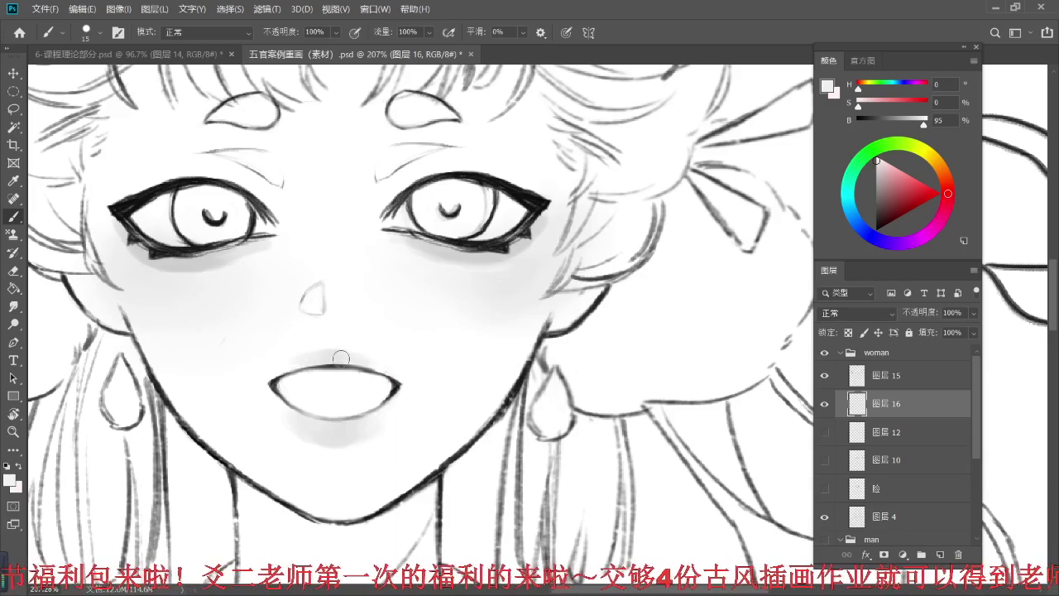
pyautogui.press('e')
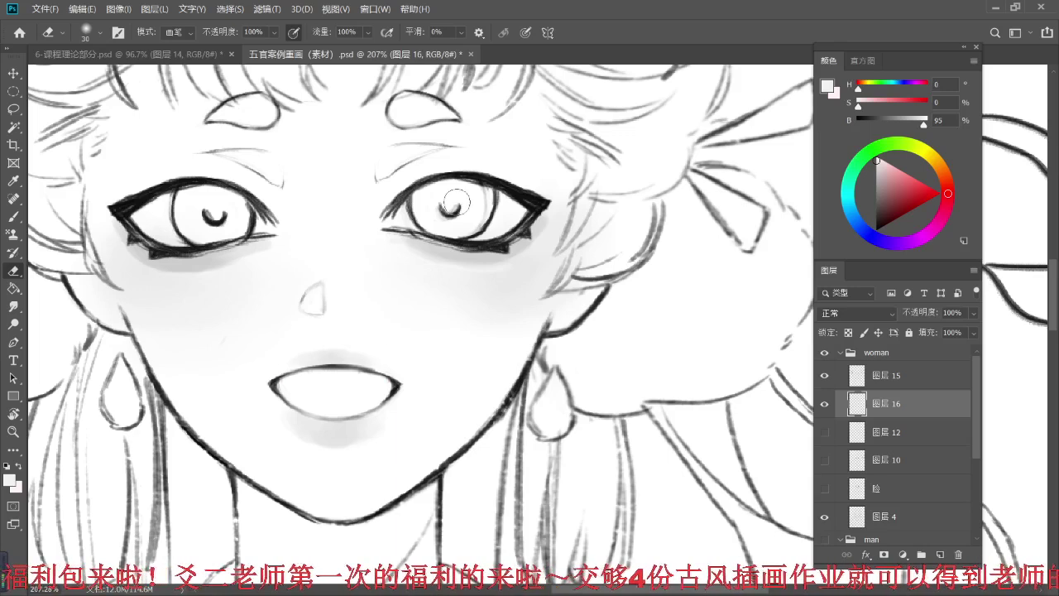
# - Compare the face with and without the soft grey lip shading on 图层 16, viewing it close up and as a whole figure
pyautogui.scroll(-6, 405, 231)
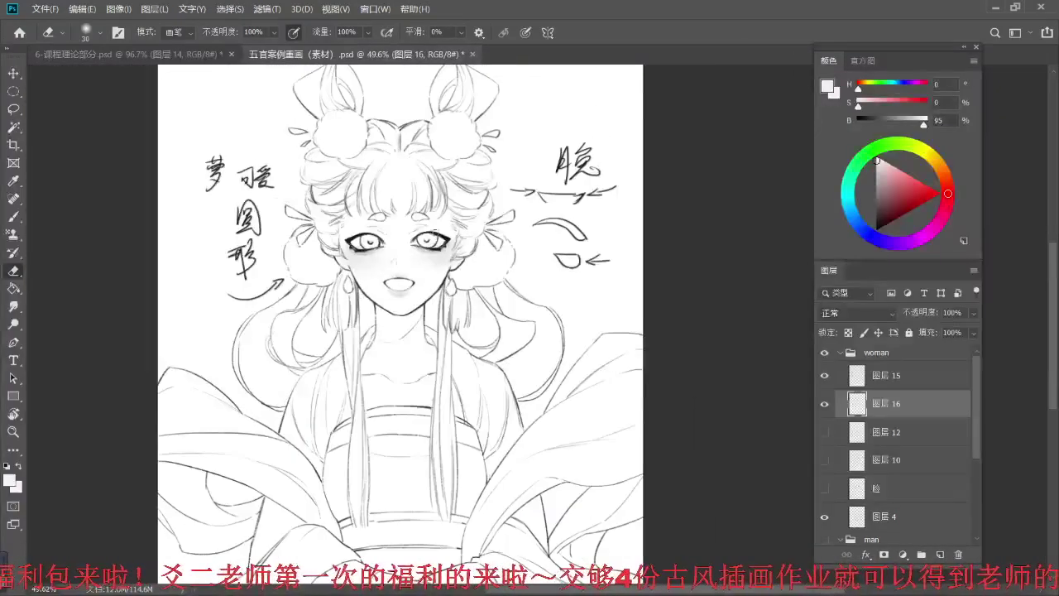
pyautogui.scroll(5, 415, 234)
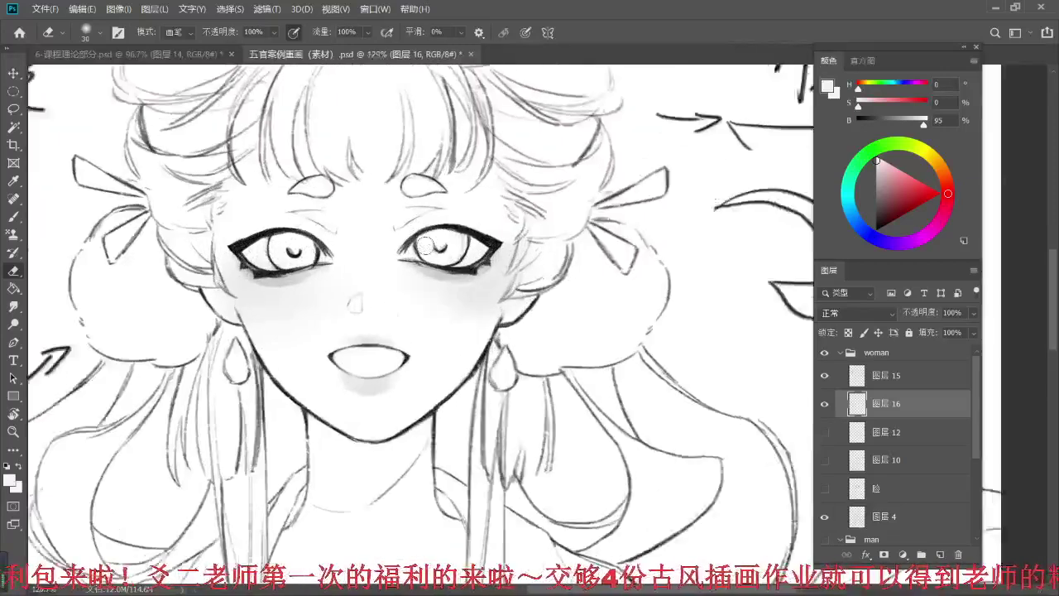
pyautogui.scroll(-1, 424, 245)
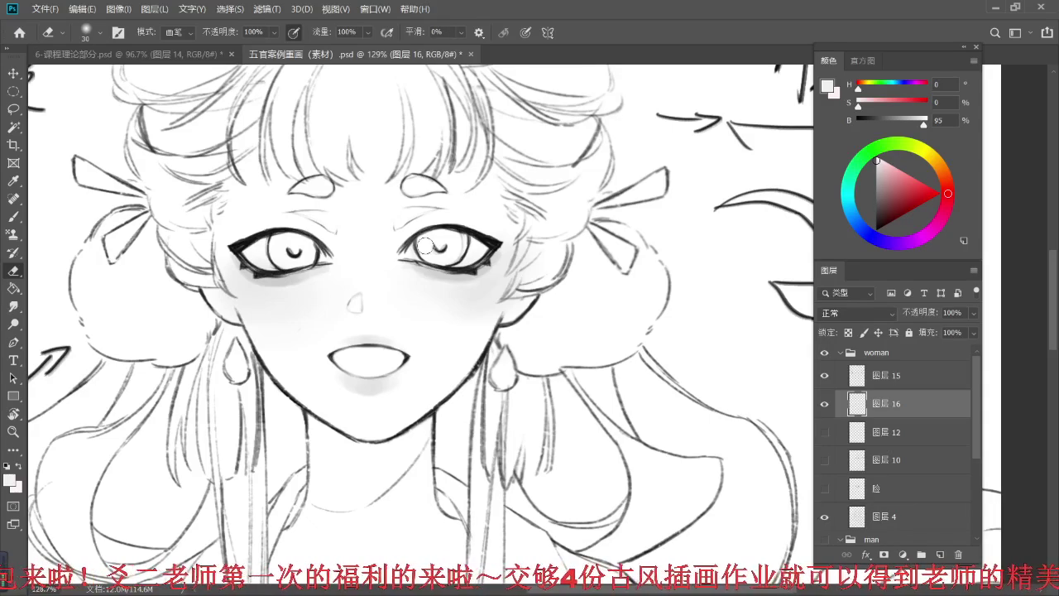
pyautogui.scroll(-1, 418, 250)
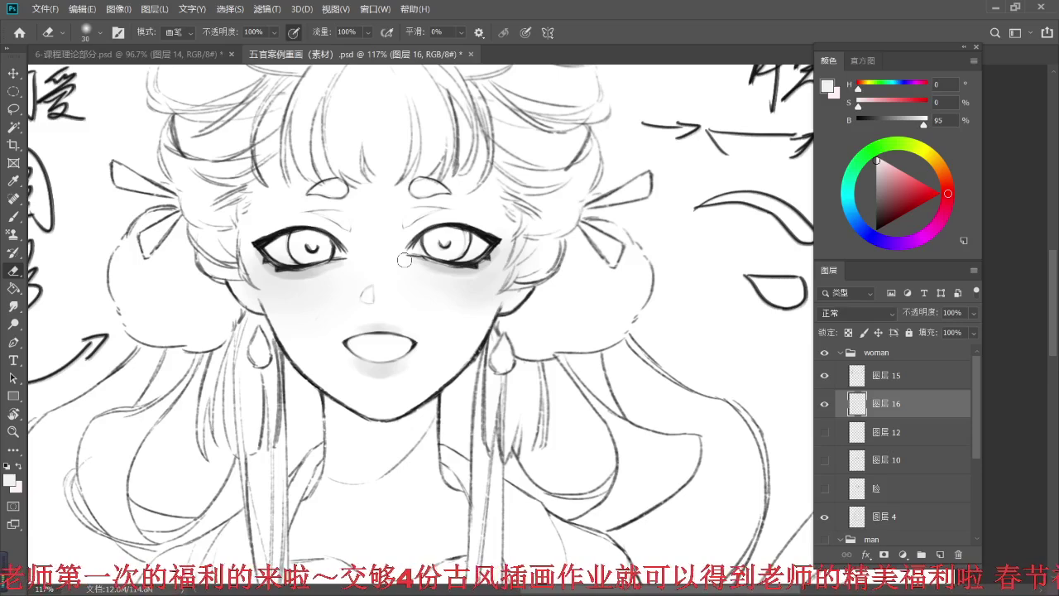
pyautogui.click(823, 403)
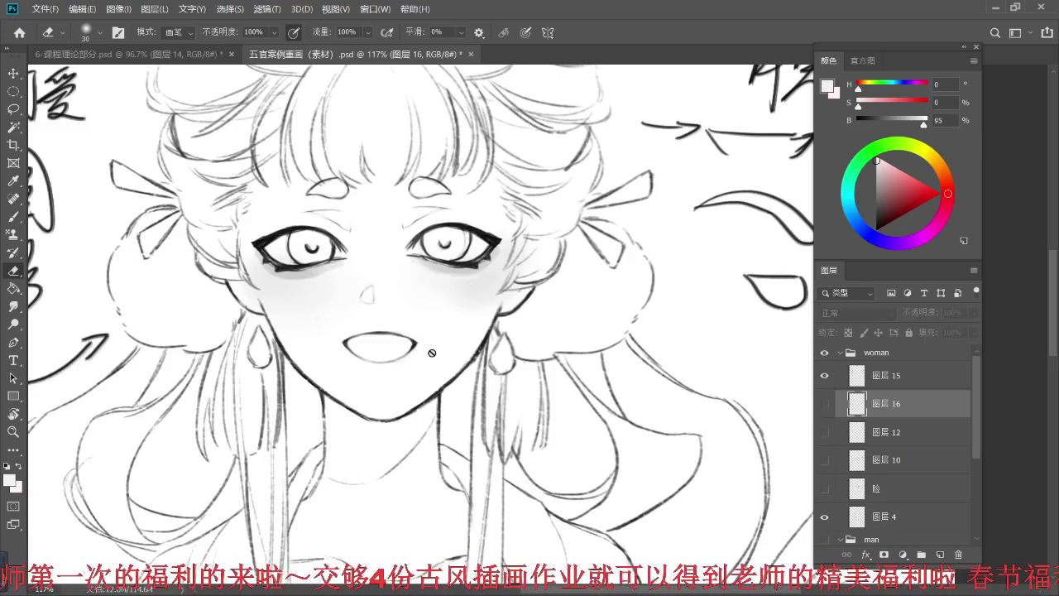
pyautogui.scroll(2, 414, 351)
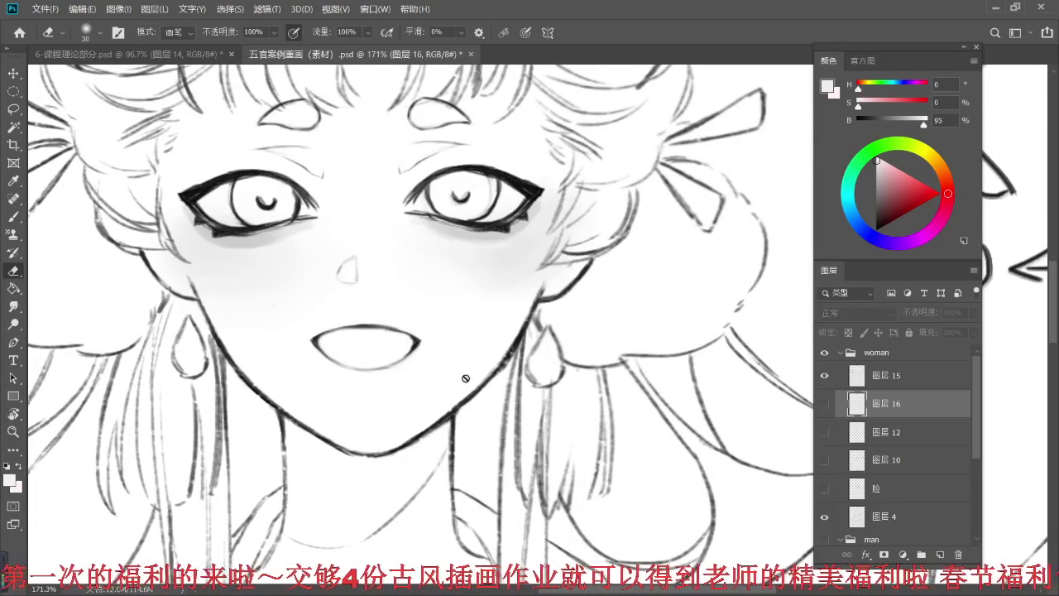
pyautogui.scroll(-1, 469, 372)
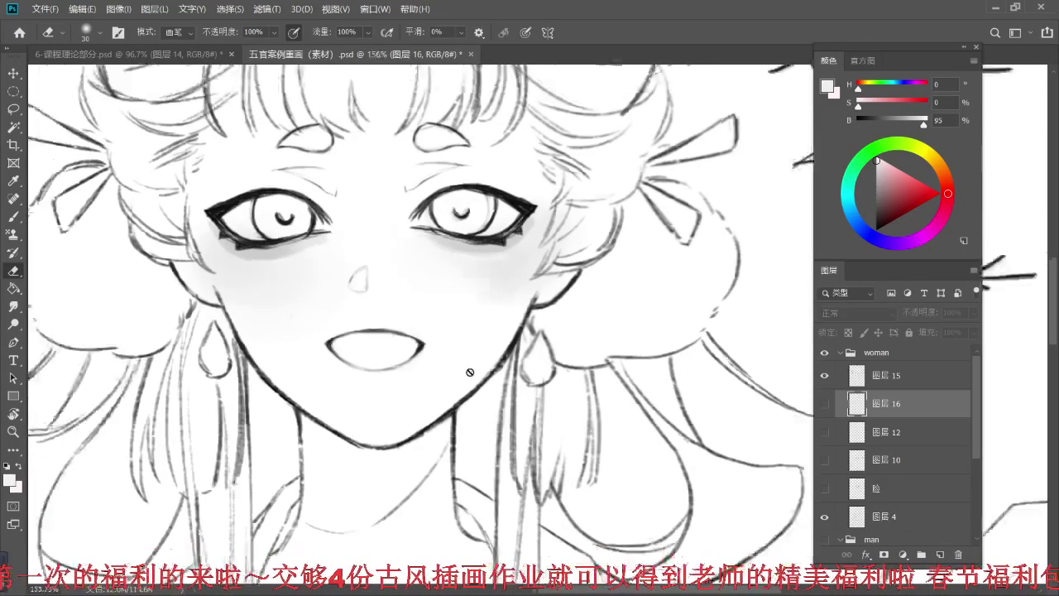
pyautogui.scroll(-4, 470, 372)
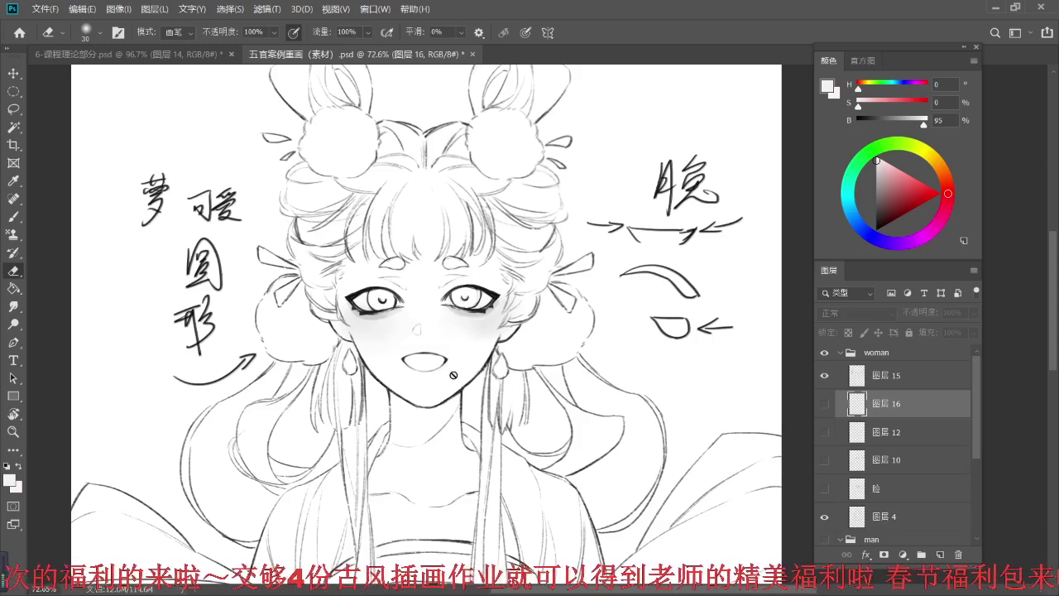
pyautogui.click(822, 405)
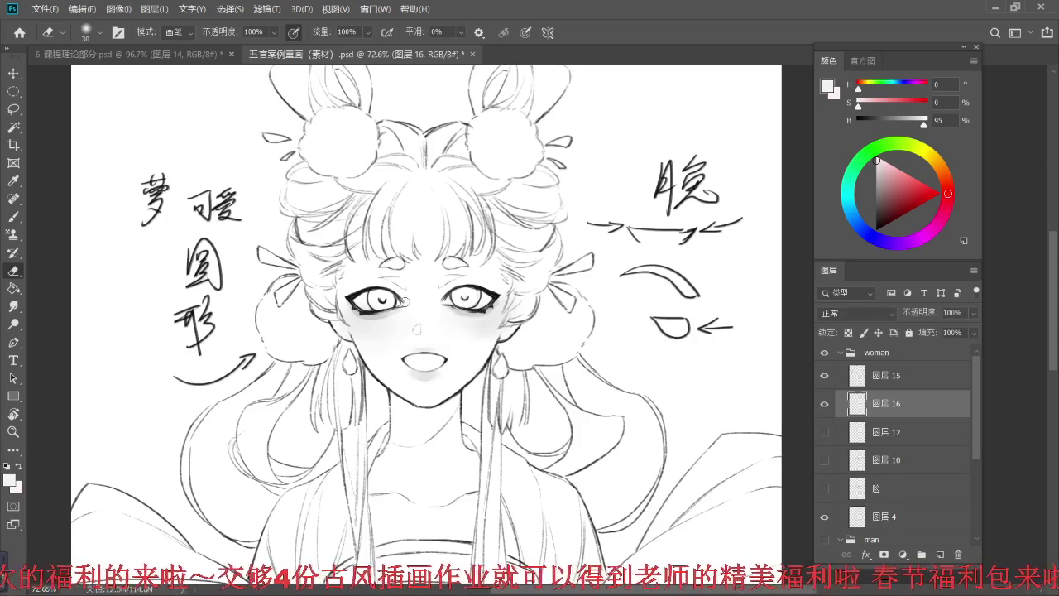
# - Fill both irises with the 80% brightness grey sampled beneath the eye, using the 15 px brush
pyautogui.scroll(1, 416, 305)
pyautogui.scroll(2, 416, 304)
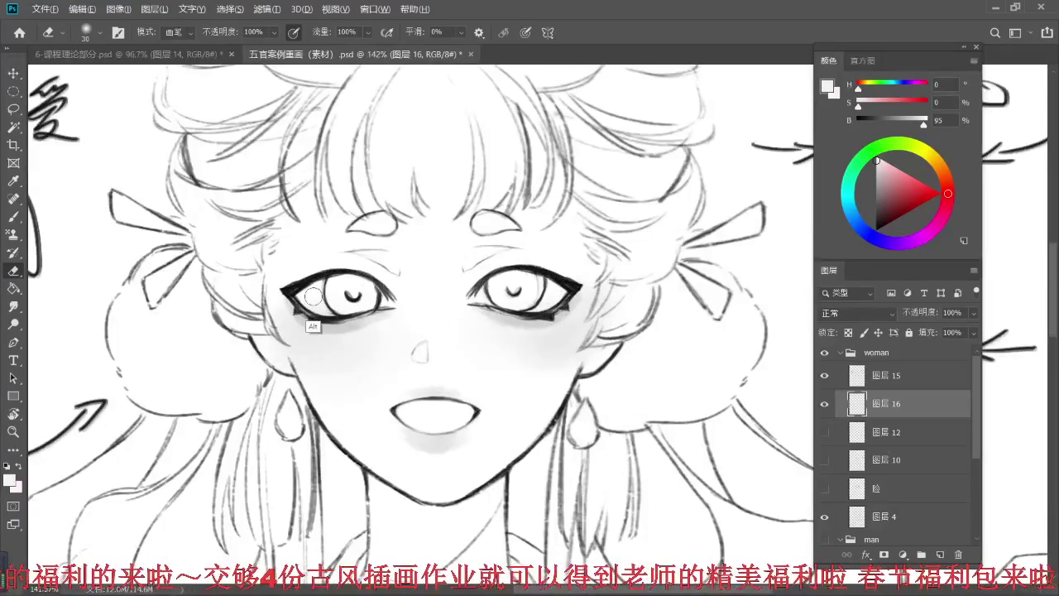
pyautogui.press('b')
pyautogui.press('alt')
pyautogui.keyDown('alt'); pyautogui.click(330, 325); pyautogui.keyUp('alt')
pyautogui.moveTo(346, 301)
pyautogui.mouseDown()
pyautogui.moveTo(349, 290)
pyautogui.moveTo(331, 288)
pyautogui.moveTo(339, 306)
pyautogui.moveTo(335, 283)
pyautogui.moveTo(362, 282)
pyautogui.moveTo(346, 303)
pyautogui.mouseUp()
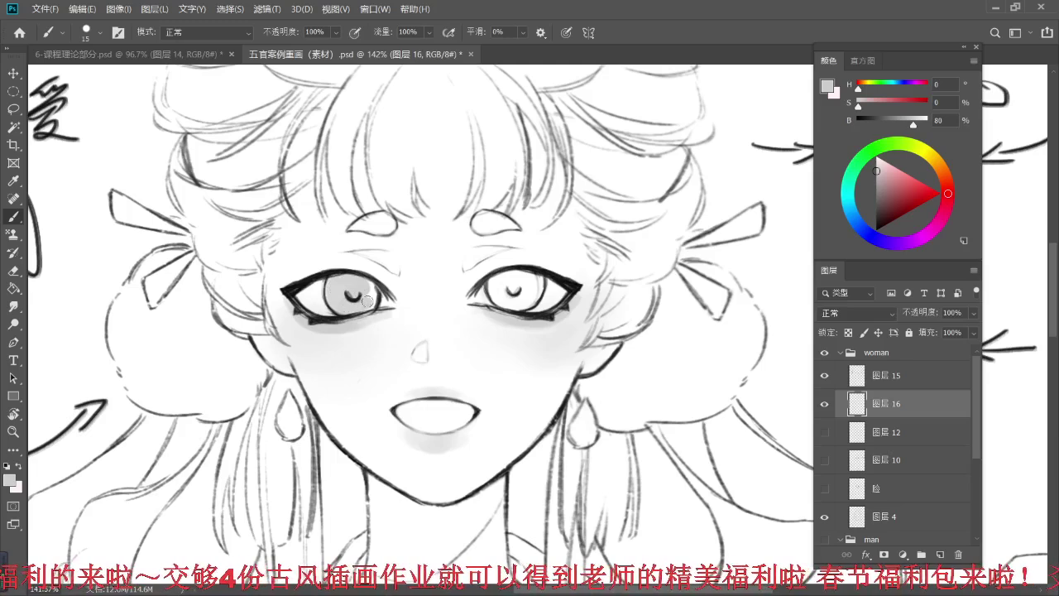
pyautogui.moveTo(541, 288)
pyautogui.mouseDown()
pyautogui.moveTo(514, 284)
pyautogui.moveTo(503, 298)
pyautogui.moveTo(501, 284)
pyautogui.moveTo(523, 272)
pyautogui.moveTo(520, 283)
pyautogui.moveTo(541, 289)
pyautogui.mouseUp()
# - Shade the upper part of both irises with a darker sampled grey of 51% brightness
pyautogui.keyDown('alt'); pyautogui.click(321, 276); pyautogui.keyUp('alt')
pyautogui.moveTo(323, 277); pyautogui.dragTo(361, 285)
pyautogui.keyDown('alt'); pyautogui.click(333, 279); pyautogui.keyUp('alt')
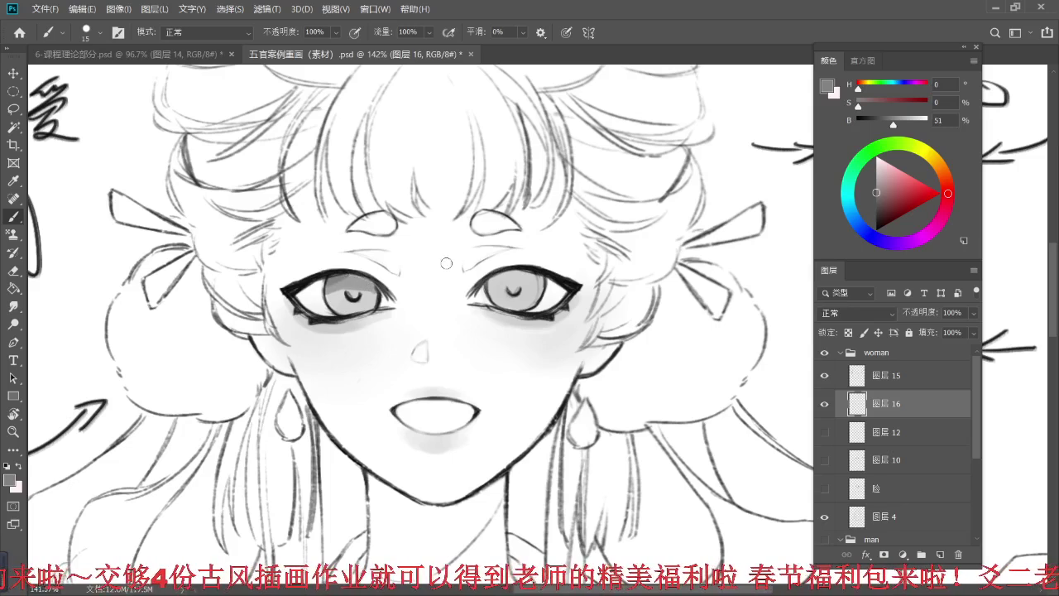
pyautogui.moveTo(496, 284)
pyautogui.mouseDown()
pyautogui.moveTo(507, 275)
pyautogui.moveTo(545, 283)
pyautogui.mouseUp()
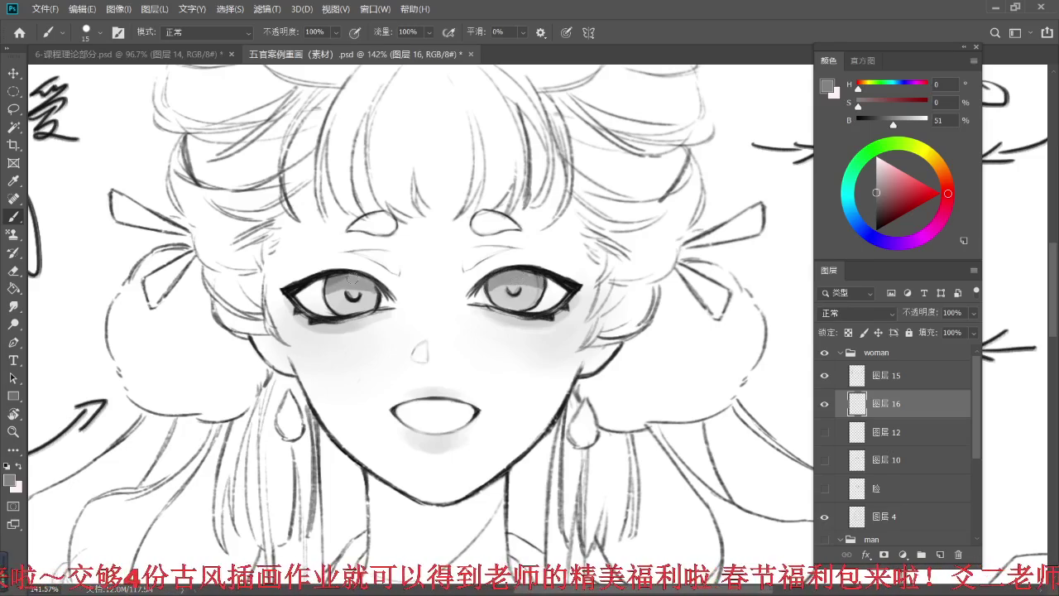
# - Darken the pupils of both eyes with a sampled 24% brightness grey
pyautogui.keyDown('alt'); pyautogui.click(349, 325); pyautogui.keyUp('alt')
pyautogui.moveTo(349, 288); pyautogui.dragTo(358, 299)
pyautogui.moveTo(508, 290); pyautogui.dragTo(514, 290)
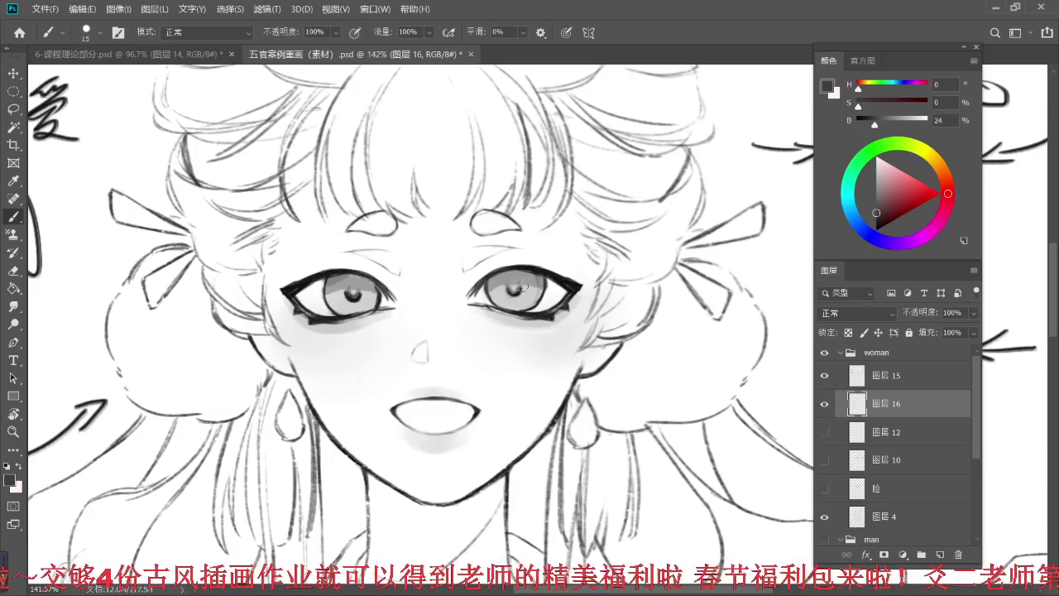
# - Add small pure white highlights to both eyes on 图层 15 with a 7 px brush
pyautogui.moveTo(878, 157); pyautogui.dragTo(884, 158)
pyautogui.press('[')
pyautogui.press('[')
pyautogui.press('[')
pyautogui.press('[')
pyautogui.click(886, 376)
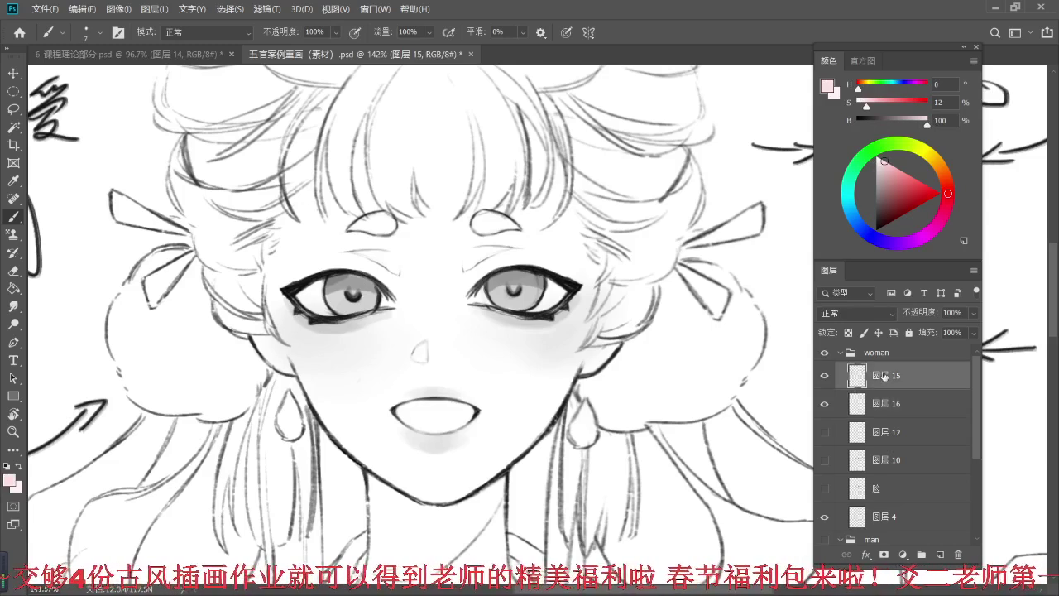
pyautogui.click(362, 289)
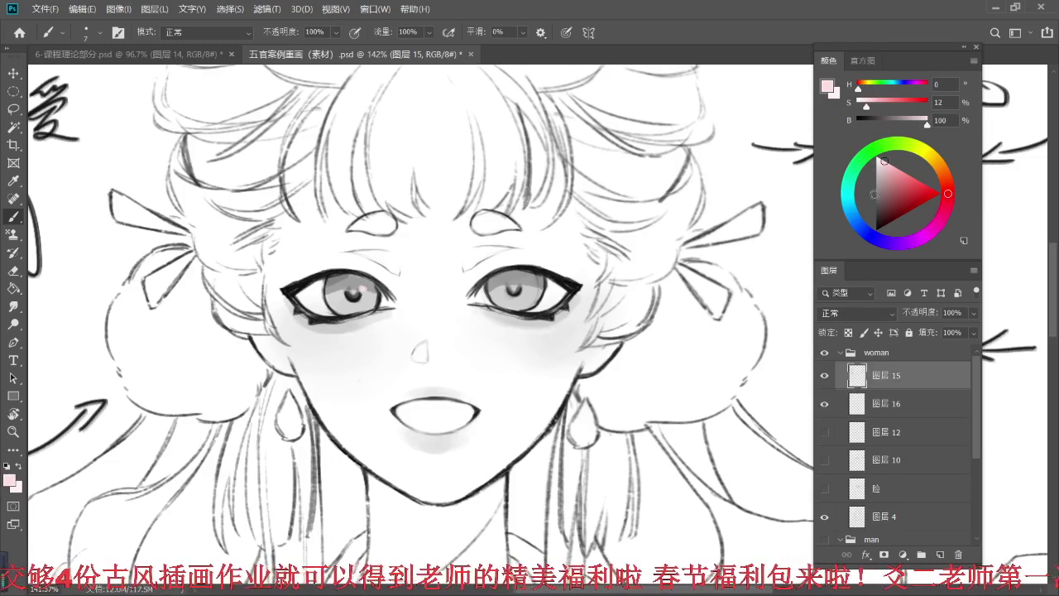
pyautogui.click(877, 158)
pyautogui.click(362, 289)
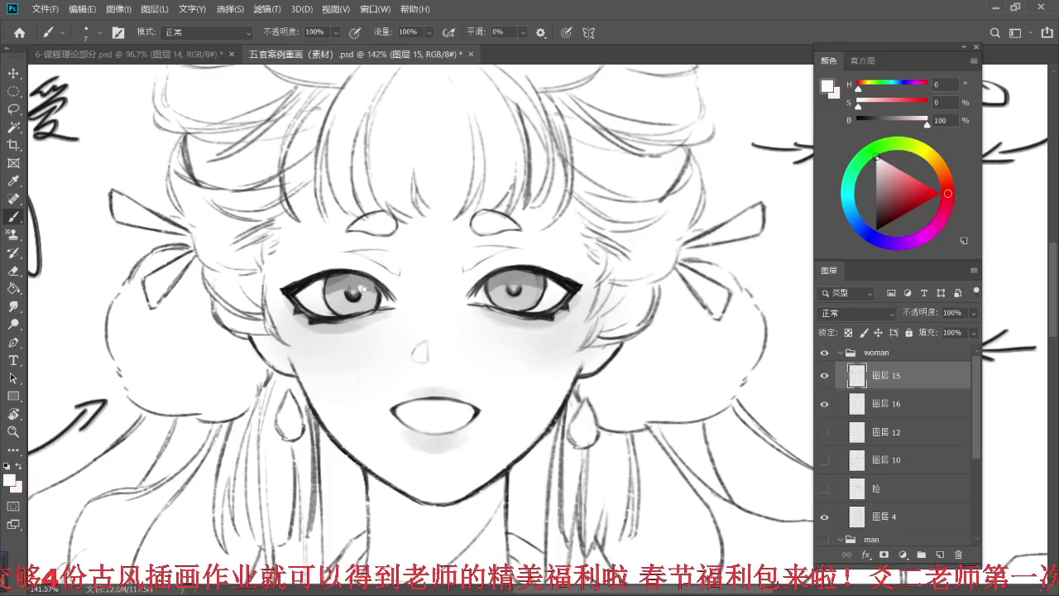
pyautogui.click(363, 287)
pyautogui.click(521, 282)
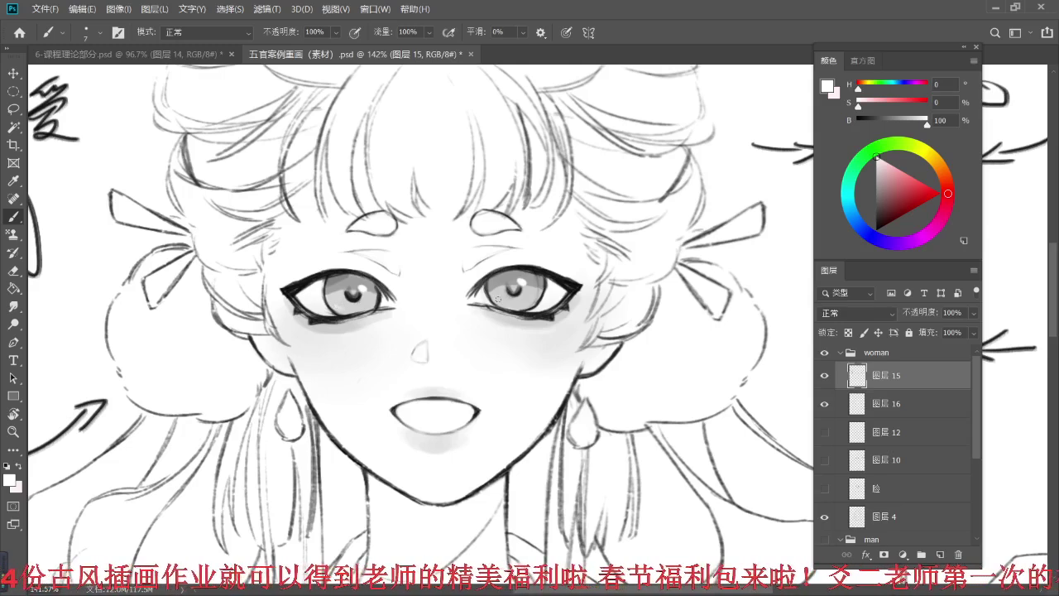
pyautogui.scroll(-5, 538, 245)
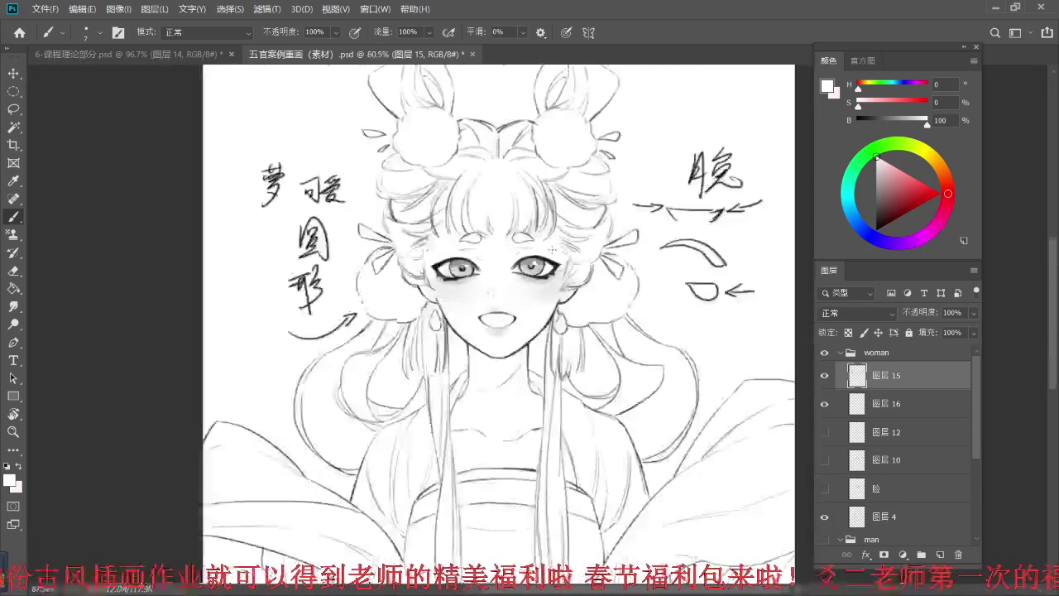
pyautogui.scroll(4, 529, 249)
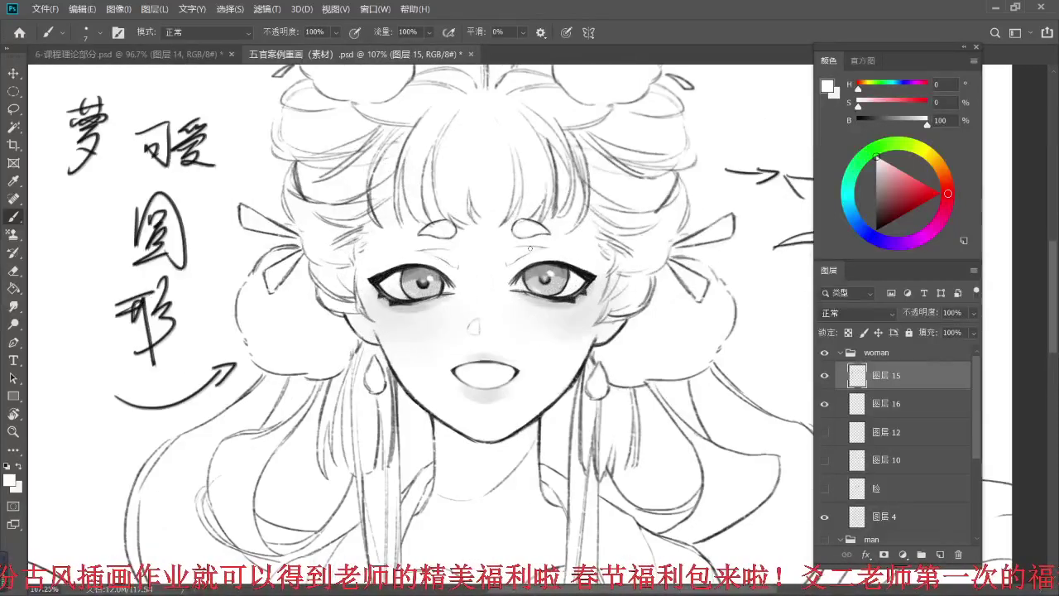
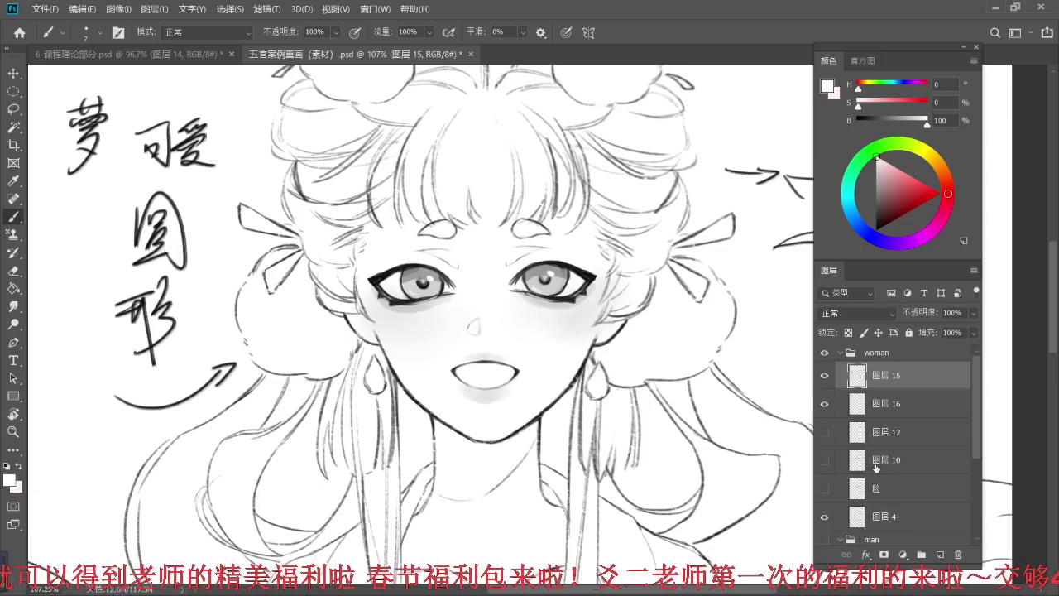
# - Hide the woman layer group and show the man layer group with his face area in view
pyautogui.moveTo(452, 360); pyautogui.dragTo(344, 357)
pyautogui.click(823, 353)
pyautogui.click(823, 353)
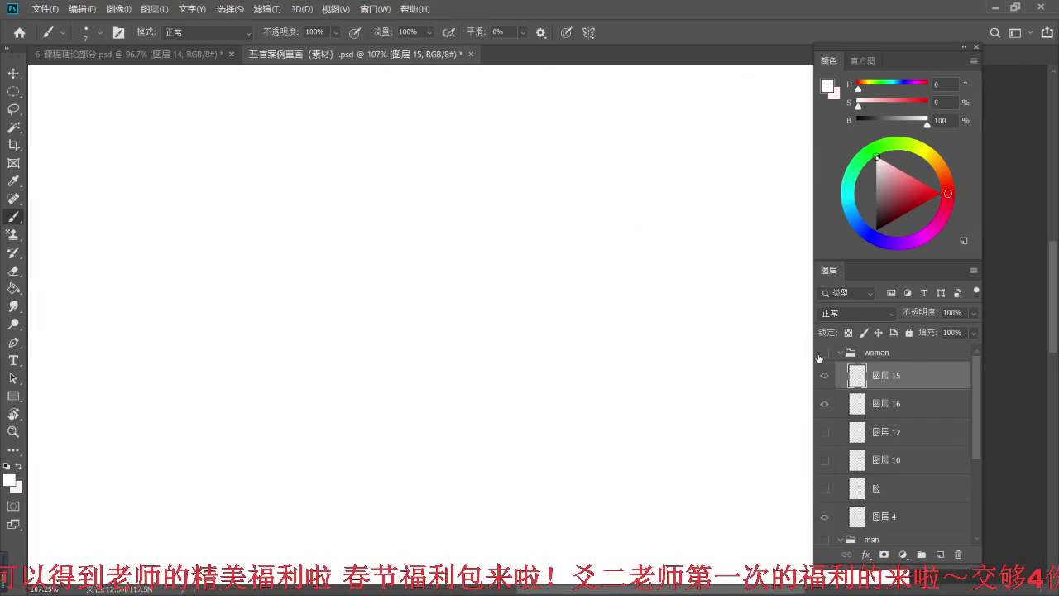
pyautogui.scroll(-3, 895, 413)
pyautogui.click(865, 397)
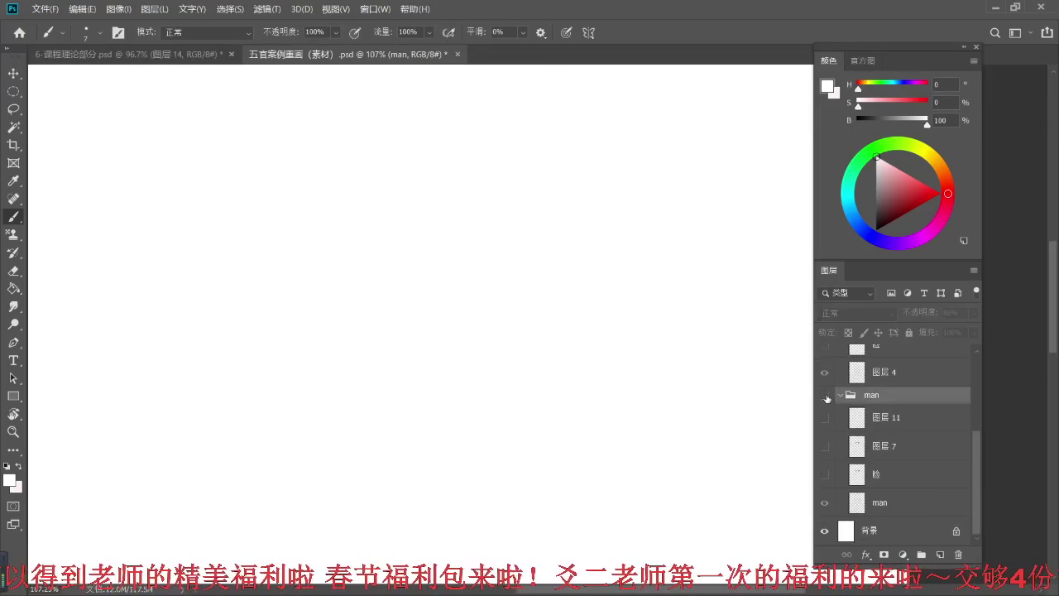
pyautogui.click(824, 395)
pyautogui.moveTo(433, 204); pyautogui.dragTo(423, 279)
pyautogui.scroll(-2, 423, 280)
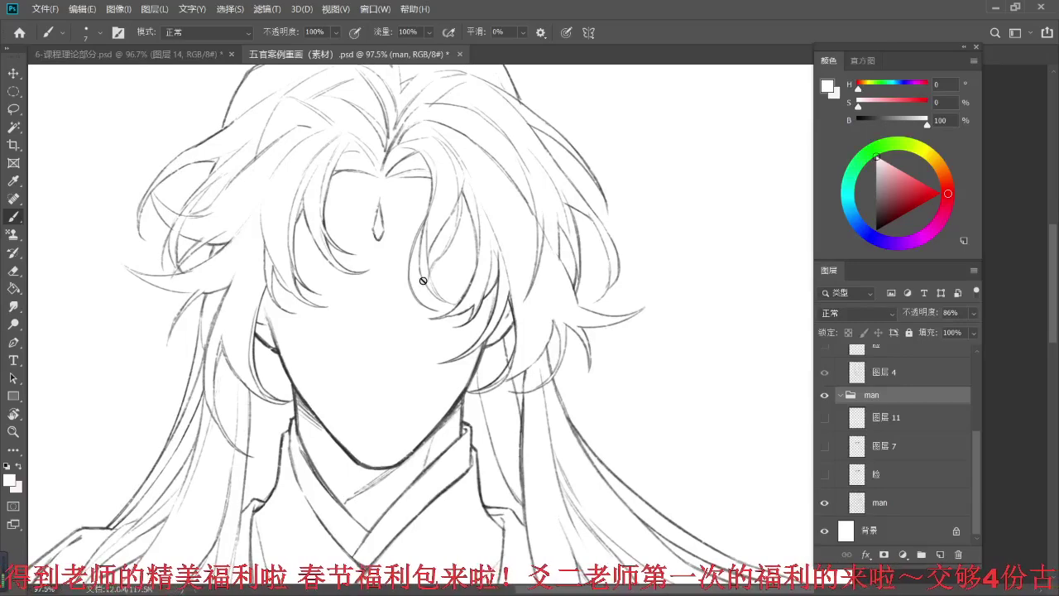
# - Show the man's face layer 脸, fade it to 25% opacity and add a new layer above it
pyautogui.click(896, 473)
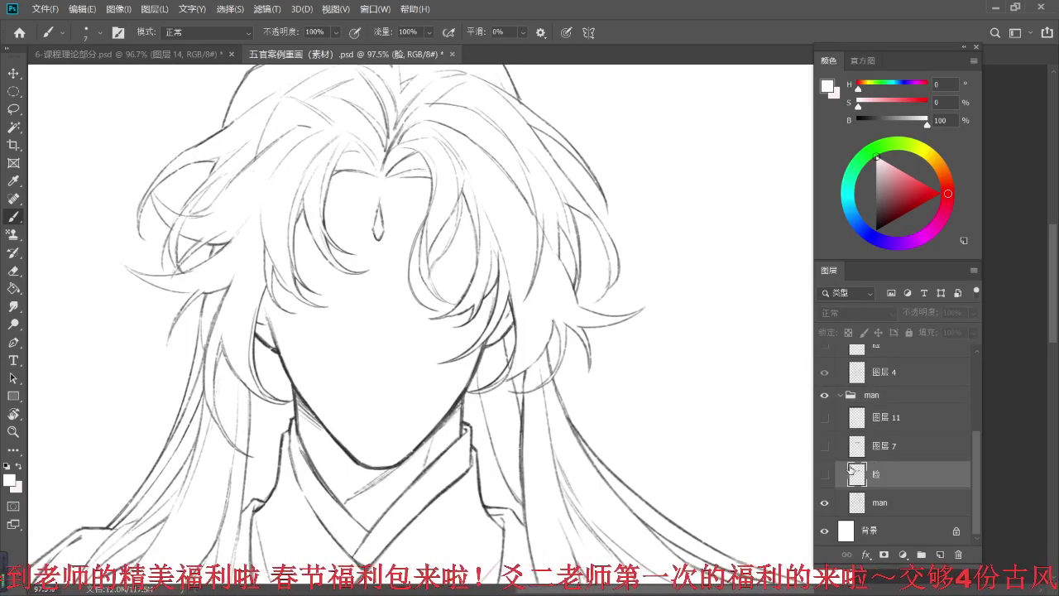
pyautogui.click(825, 475)
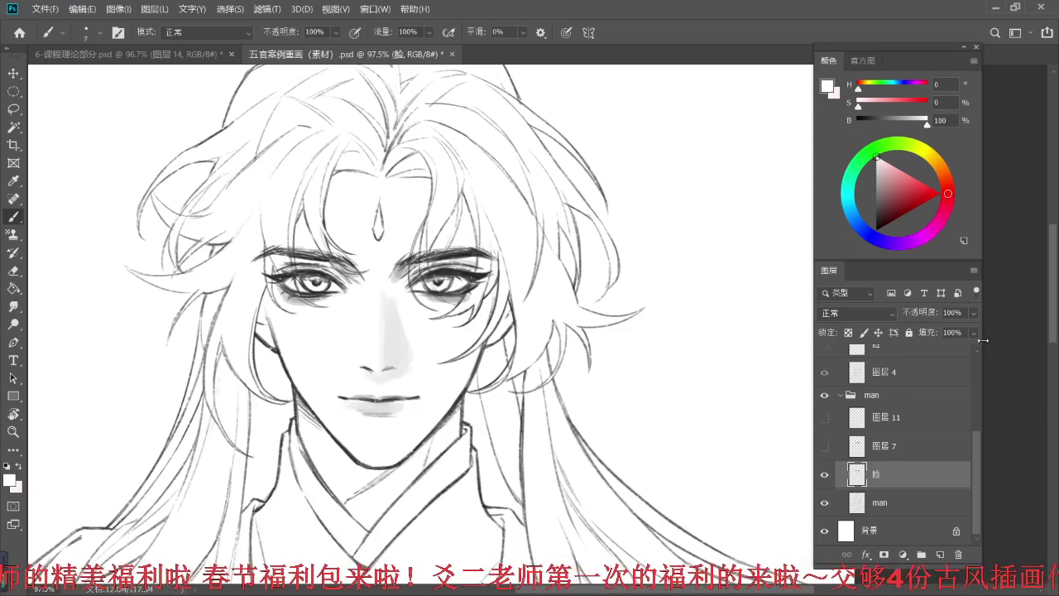
pyautogui.click(969, 313)
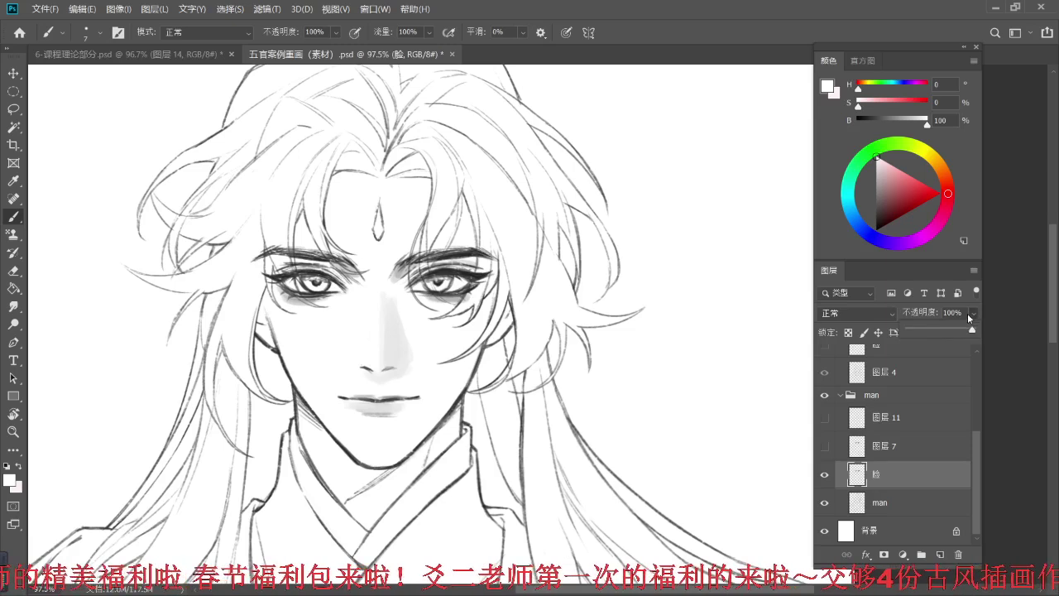
pyautogui.click(925, 329)
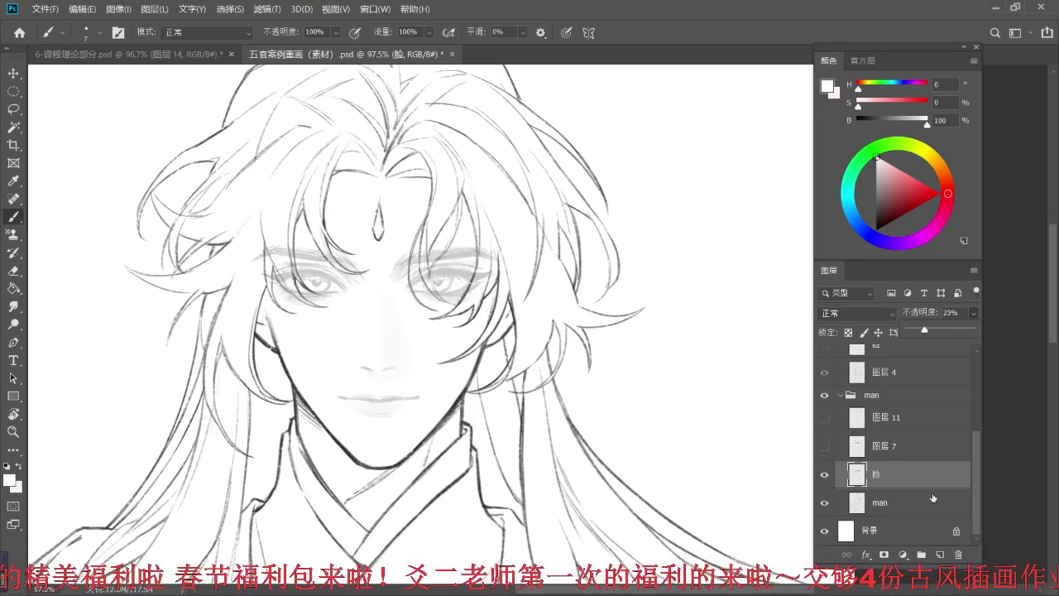
pyautogui.click(940, 555)
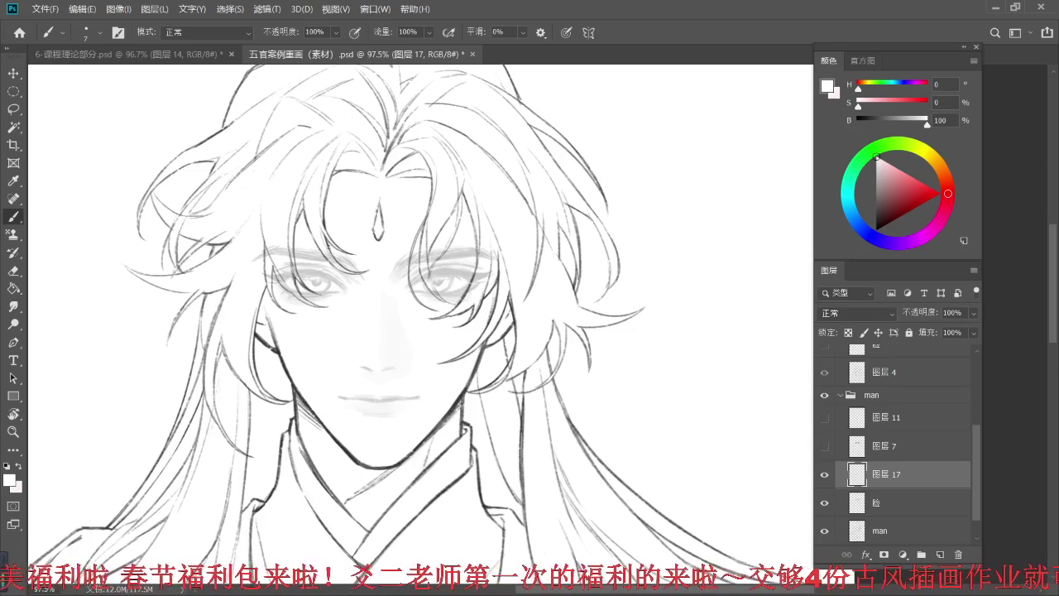
pyautogui.scroll(1, 323, 237)
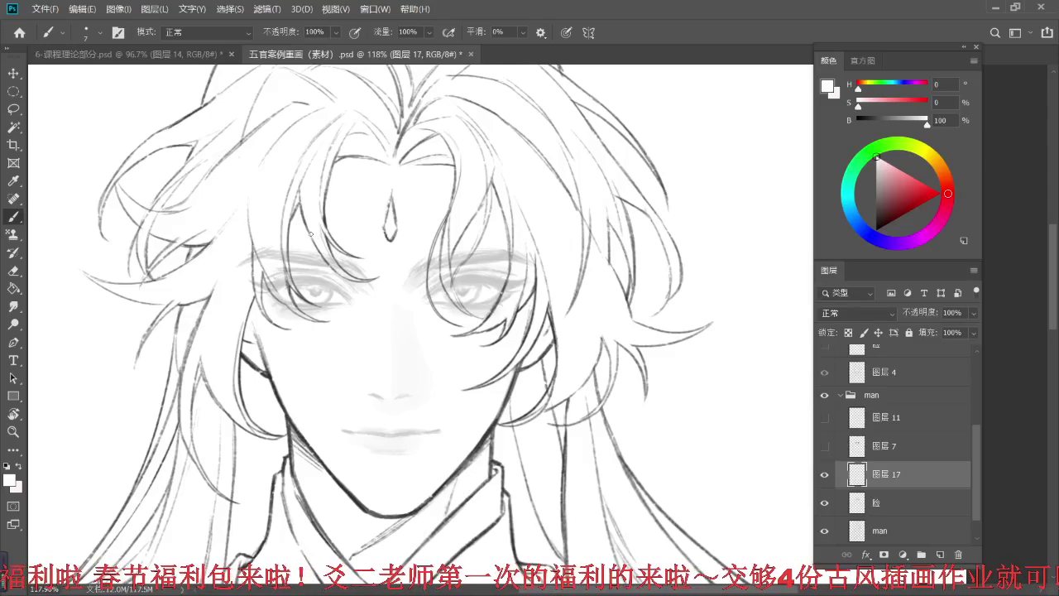
# - Trace the man's eyebrows, eyes, nose and mouth as light black guide lines on 图层 17 with a 10 px brush
pyautogui.click(95, 34)
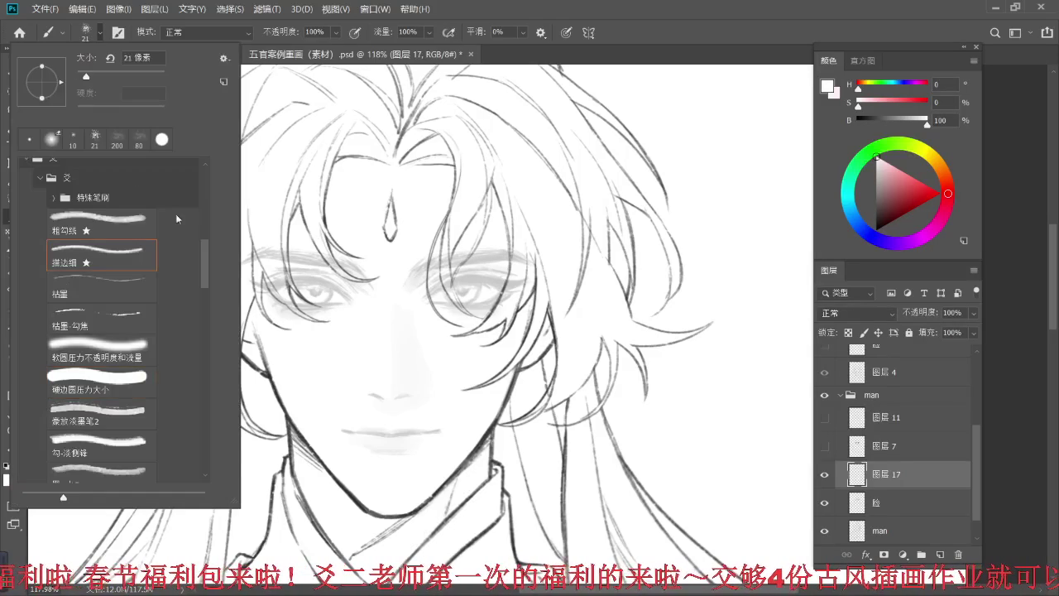
pyautogui.click(518, 63)
pyautogui.press('[')
pyautogui.press('[')
pyautogui.press('[')
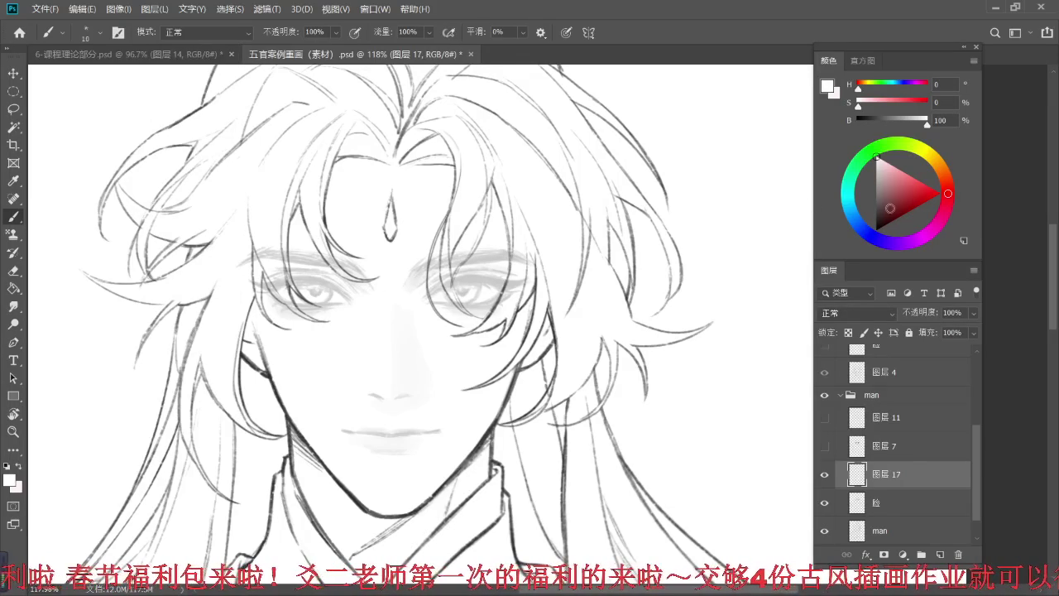
pyautogui.press('d')
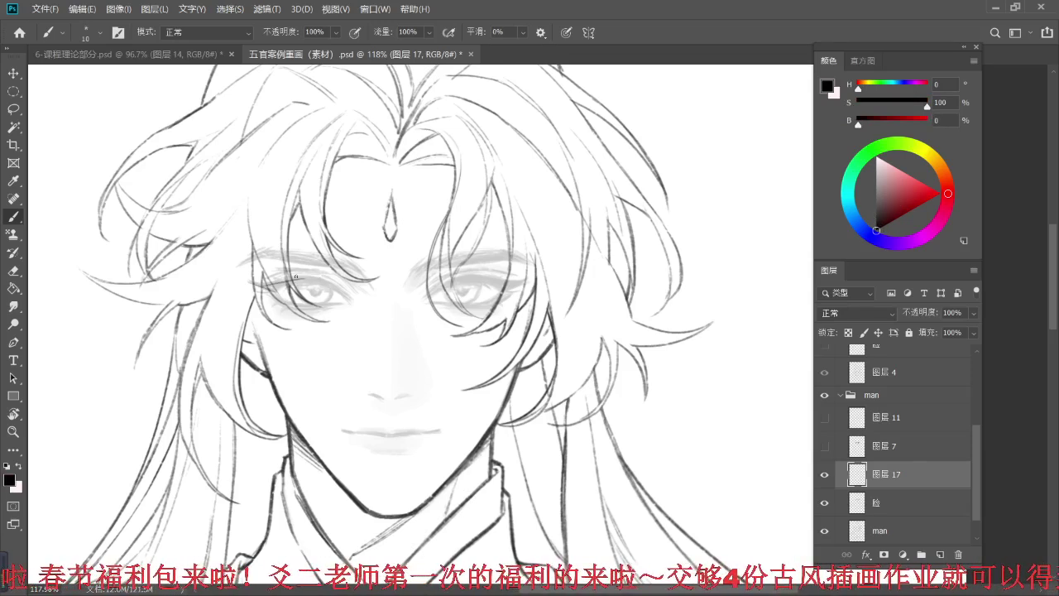
pyautogui.moveTo(259, 294)
pyautogui.mouseDown()
pyautogui.moveTo(281, 306)
pyautogui.moveTo(340, 304)
pyautogui.mouseUp()
pyautogui.moveTo(242, 264)
pyautogui.mouseDown()
pyautogui.moveTo(266, 253)
pyautogui.moveTo(341, 257)
pyautogui.mouseUp()
pyautogui.moveTo(274, 254)
pyautogui.mouseDown()
pyautogui.moveTo(424, 270)
pyautogui.moveTo(487, 245)
pyautogui.moveTo(455, 261)
pyautogui.moveTo(518, 259)
pyautogui.mouseUp()
pyautogui.moveTo(425, 298)
pyautogui.mouseDown()
pyautogui.moveTo(455, 279)
pyautogui.moveTo(500, 280)
pyautogui.mouseUp()
pyautogui.hotkey('ctrl', 'z')
pyautogui.moveTo(449, 307); pyautogui.dragTo(494, 305)
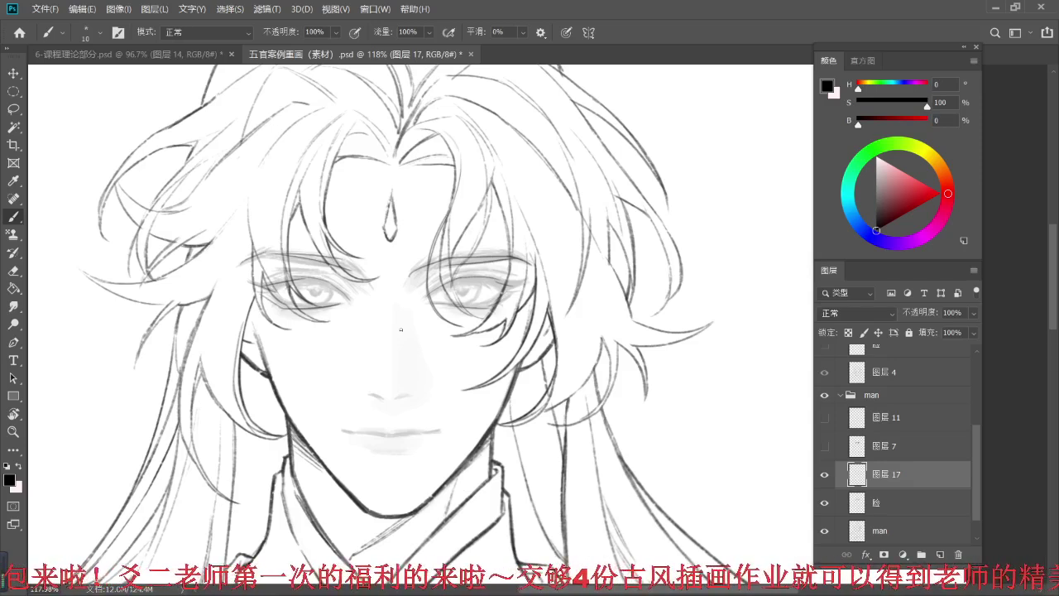
pyautogui.moveTo(282, 302); pyautogui.dragTo(313, 306)
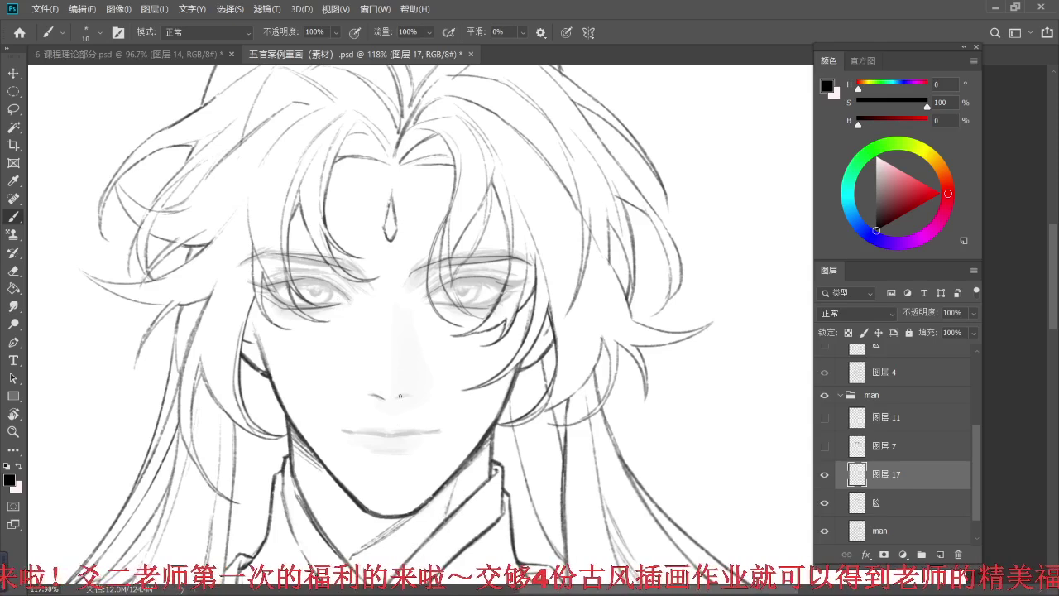
pyautogui.moveTo(370, 431); pyautogui.dragTo(422, 432)
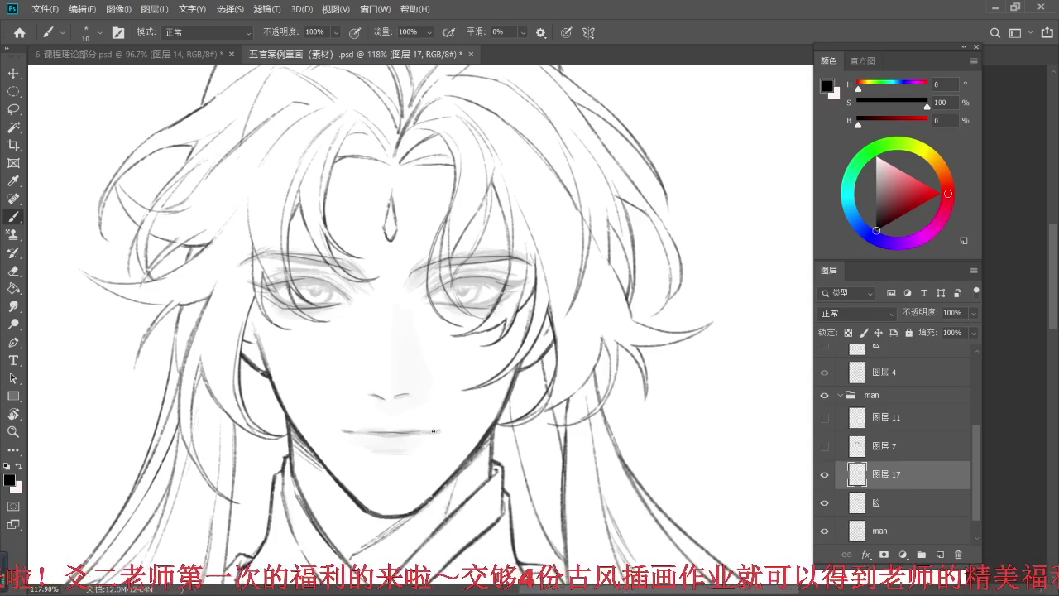
# - Hide the man's 脸 layer, fade 图层 17 to 33% opacity and add a new layer above it
pyautogui.click(823, 502)
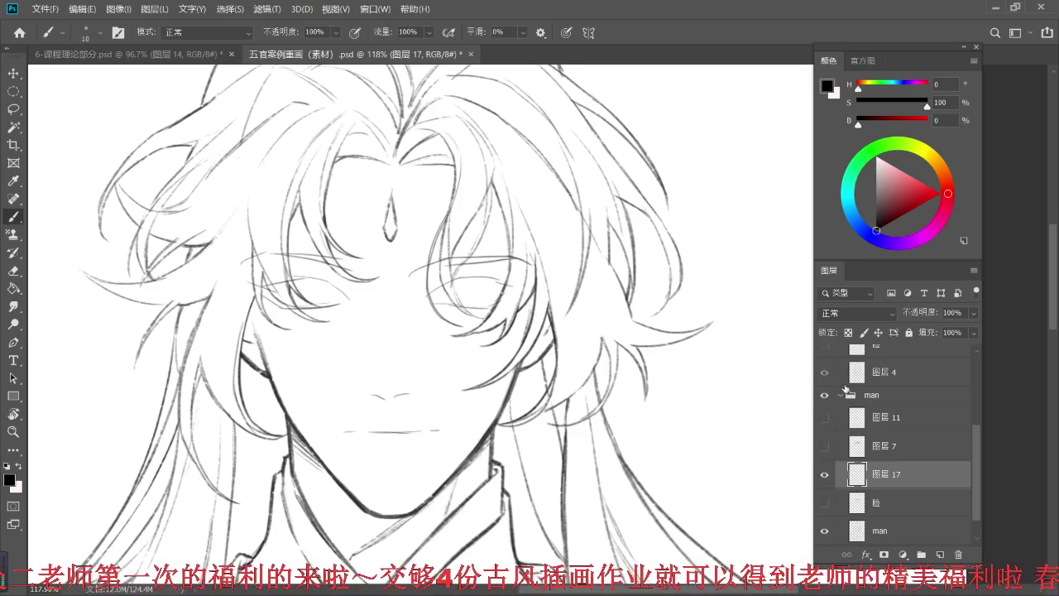
pyautogui.click(973, 332)
pyautogui.moveTo(930, 327); pyautogui.dragTo(925, 331)
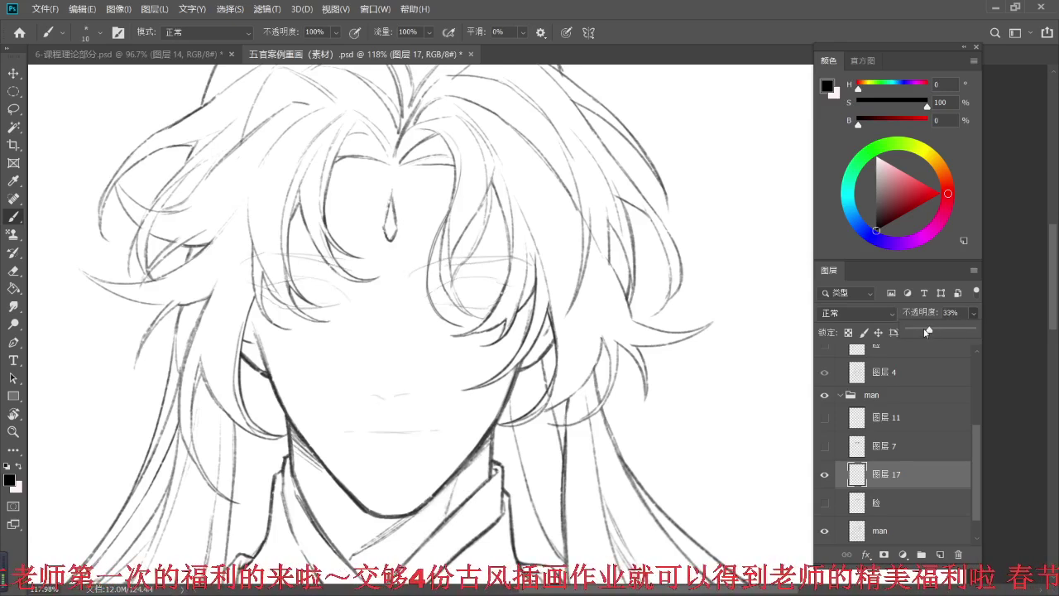
pyautogui.click(939, 554)
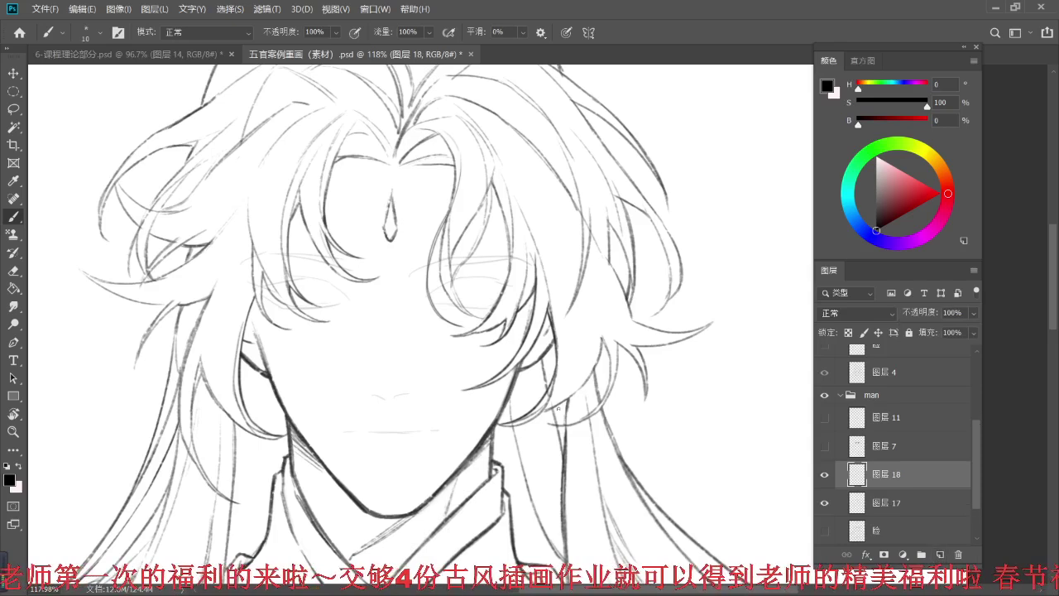
# - Review the red eye and eyebrow expression examples in 6-课程理论部分.psd, then return to the portrait document
pyautogui.moveTo(403, 305)
pyautogui.mouseDown()
pyautogui.moveTo(391, 286)
pyautogui.moveTo(392, 305)
pyautogui.mouseUp()
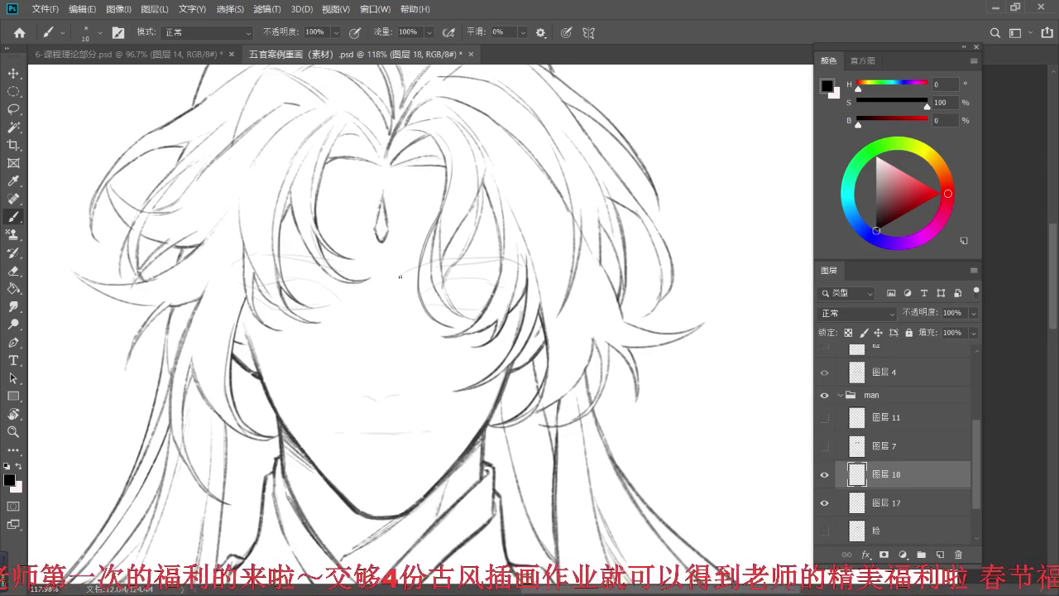
pyautogui.scroll(2, 393, 273)
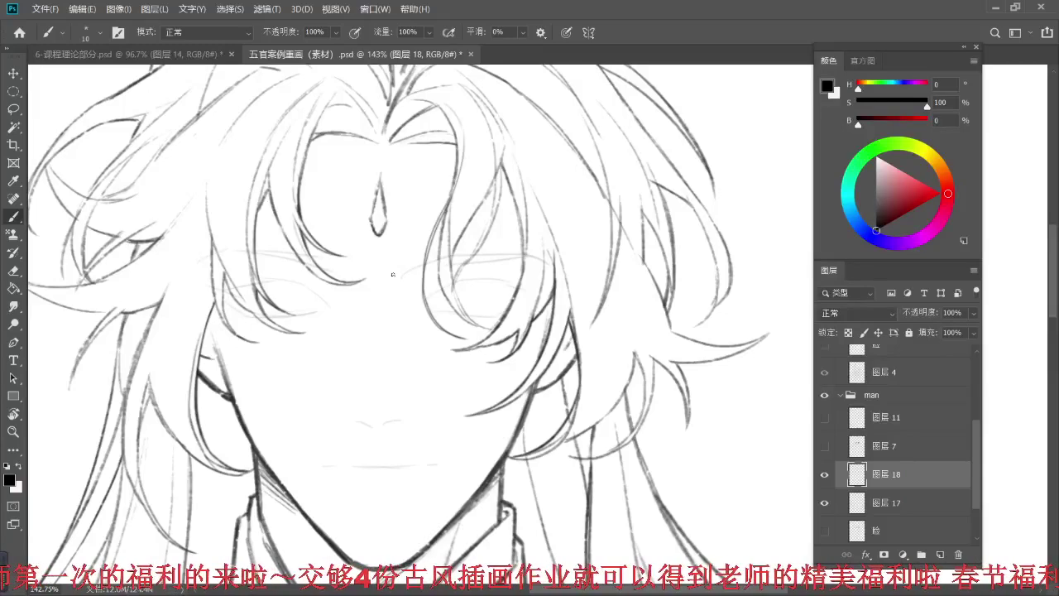
pyautogui.click(78, 53)
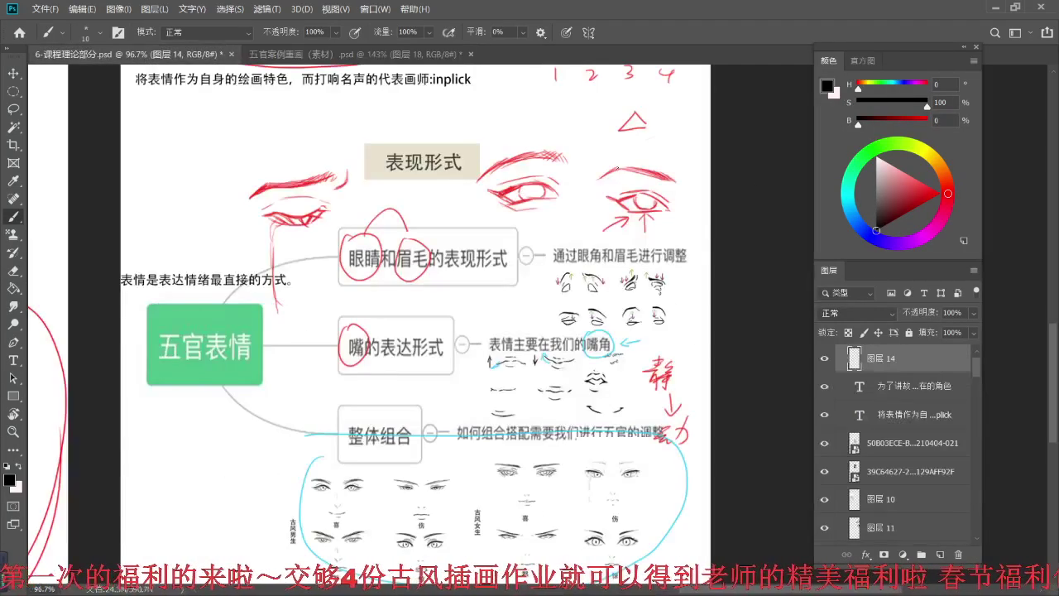
pyautogui.scroll(8, 580, 154)
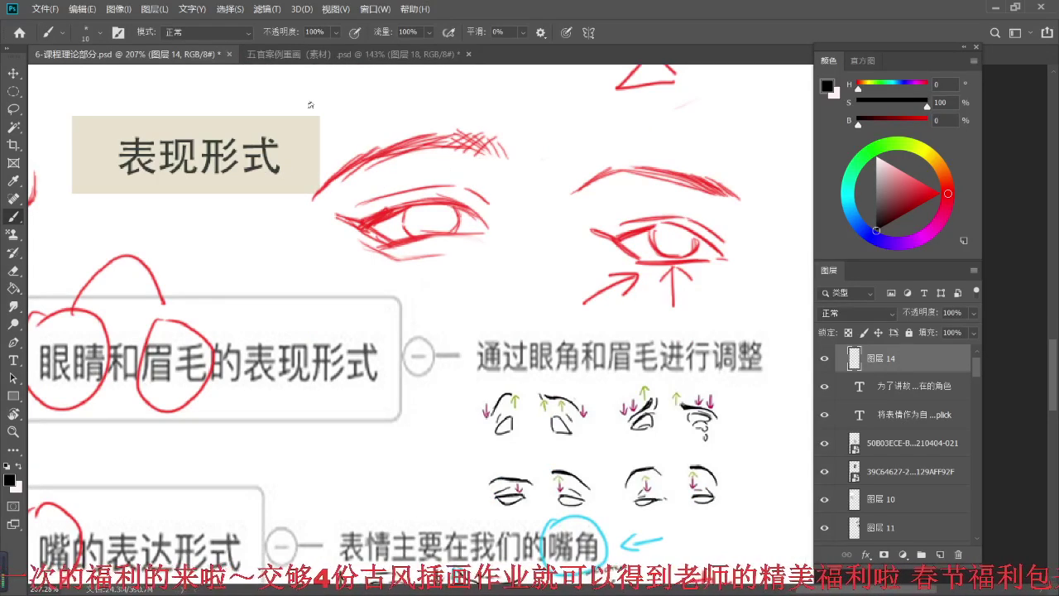
pyautogui.click(336, 56)
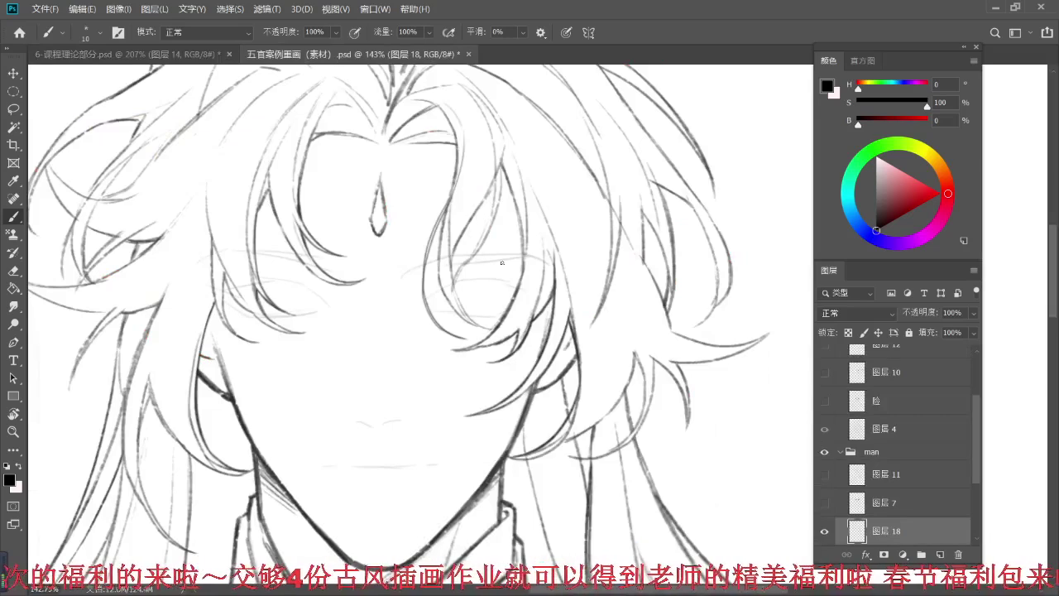
pyautogui.scroll(1, 502, 262)
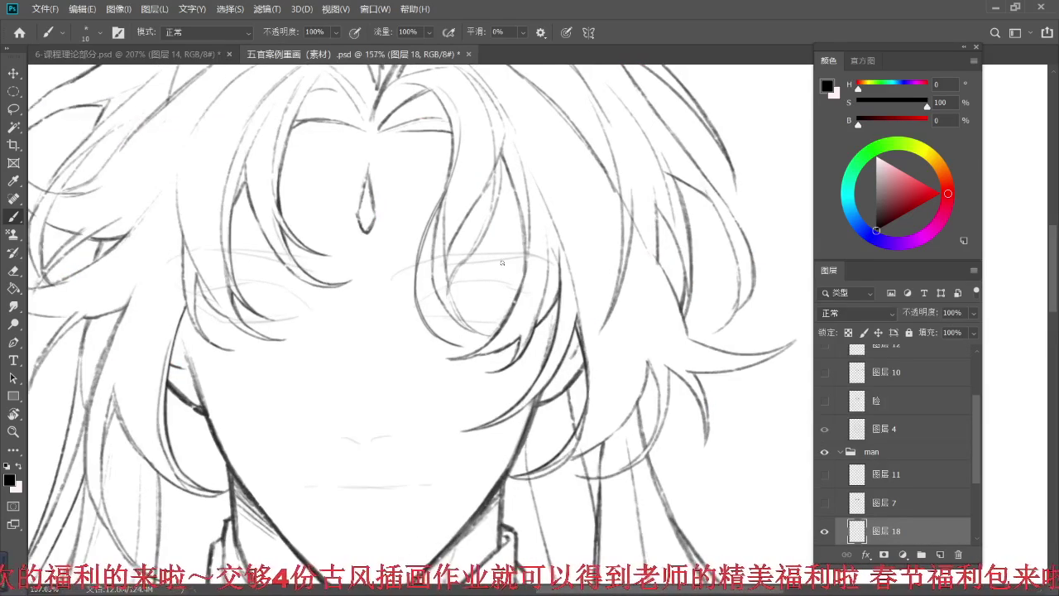
# - Mark both ends of the brow above the eye at image left with red circles, arrows and guide strokes on 图层 18
pyautogui.moveTo(369, 354); pyautogui.dragTo(421, 326)
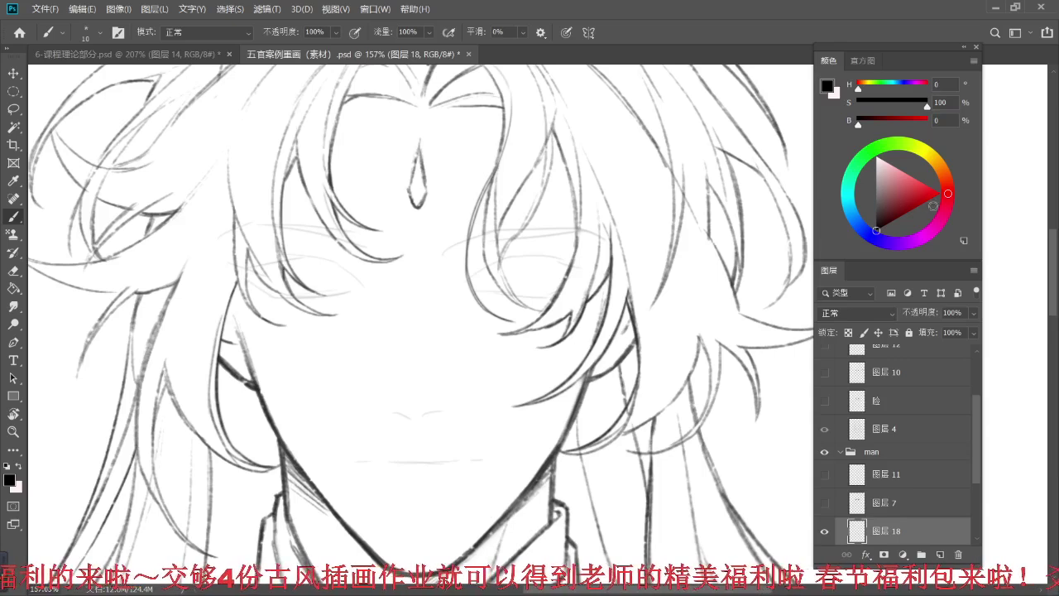
pyautogui.click(937, 193)
pyautogui.moveTo(232, 221); pyautogui.dragTo(349, 200)
pyautogui.moveTo(236, 216); pyautogui.dragTo(235, 228)
pyautogui.moveTo(346, 196); pyautogui.dragTo(348, 205)
pyautogui.moveTo(231, 208)
pyautogui.mouseDown()
pyautogui.moveTo(242, 231)
pyautogui.moveTo(253, 198)
pyautogui.mouseUp()
pyautogui.moveTo(354, 181); pyautogui.dragTo(346, 179)
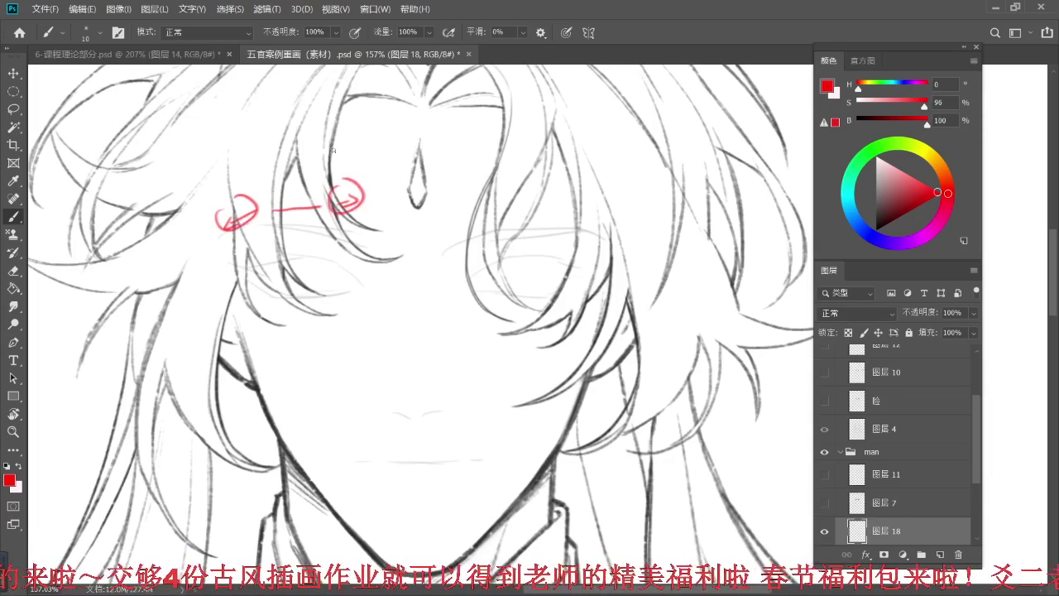
pyautogui.moveTo(256, 168)
pyautogui.mouseDown()
pyautogui.moveTo(258, 200)
pyautogui.moveTo(271, 192)
pyautogui.mouseUp()
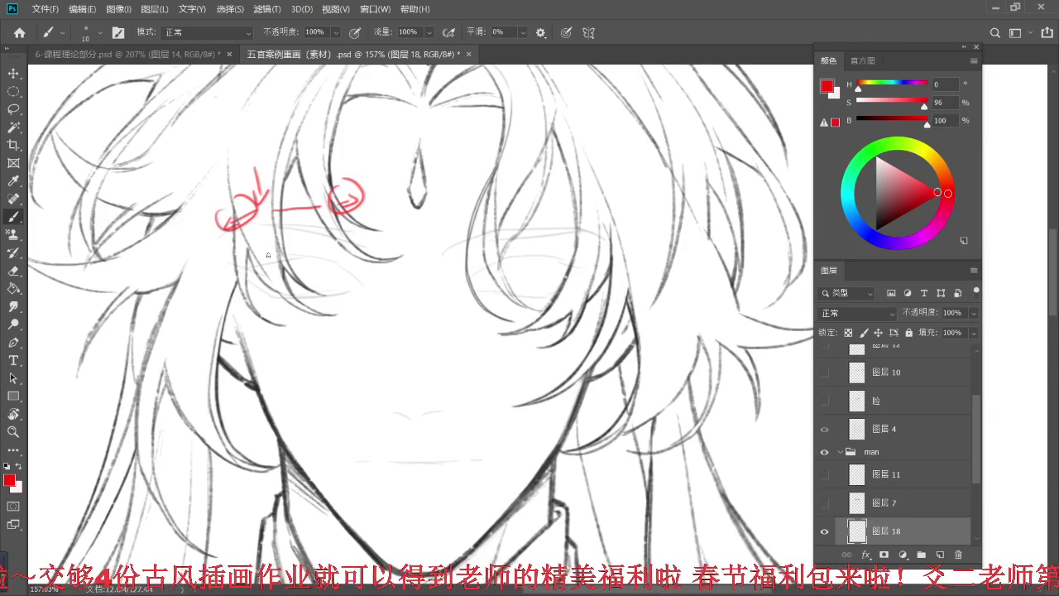
pyautogui.moveTo(244, 239); pyautogui.dragTo(270, 226)
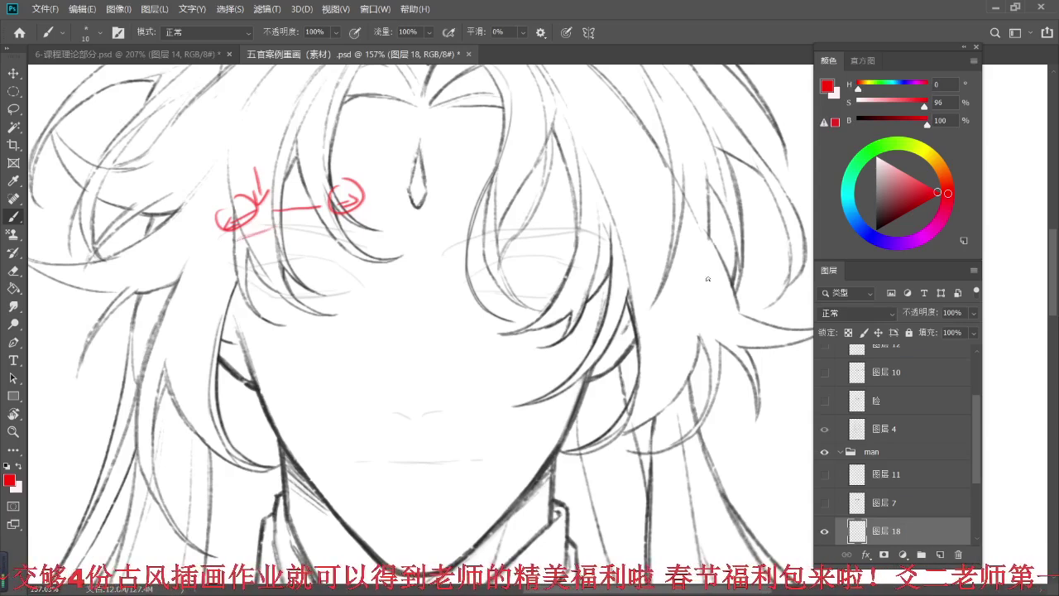
# - Shift the red eyebrow guide marks on layer 图层 18 slightly up and outward with Free Transform
pyautogui.hotkey('ctrl', 't')
pyautogui.moveTo(316, 210); pyautogui.dragTo(313, 208)
pyautogui.press('Return')
pyautogui.press('b')
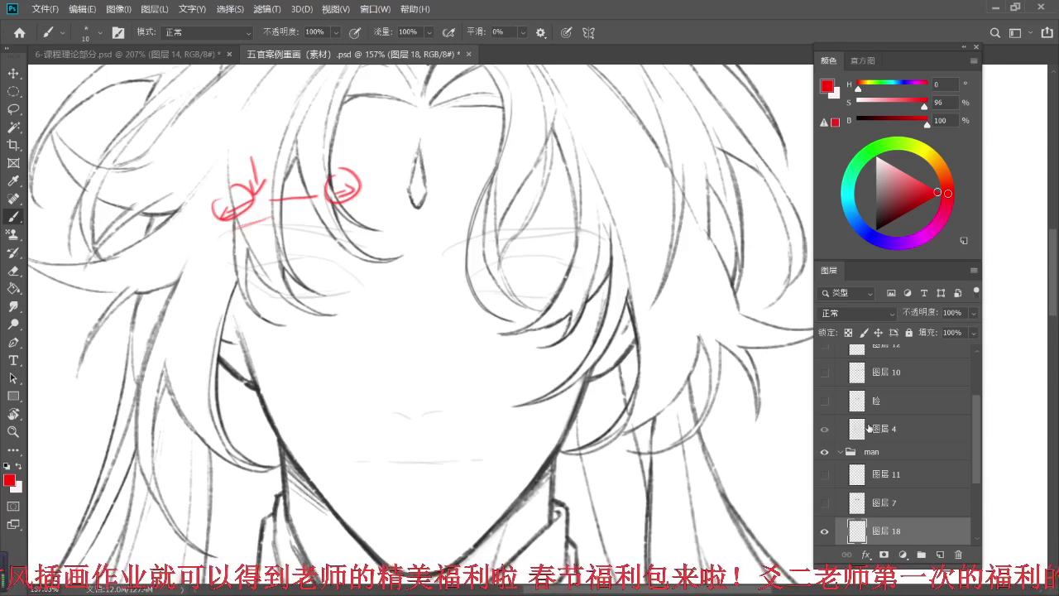
# - Sketch a red arched guideline for the left-hand eyebrow and erase the circle and arrow marks above it
pyautogui.moveTo(299, 221)
pyautogui.mouseDown()
pyautogui.moveTo(334, 215)
pyautogui.moveTo(282, 218)
pyautogui.moveTo(376, 222)
pyautogui.mouseUp()
pyautogui.moveTo(254, 221); pyautogui.dragTo(219, 242)
pyautogui.press('e')
pyautogui.moveTo(235, 170)
pyautogui.mouseDown()
pyautogui.moveTo(214, 198)
pyautogui.moveTo(226, 208)
pyautogui.moveTo(213, 217)
pyautogui.moveTo(343, 178)
pyautogui.moveTo(317, 171)
pyautogui.mouseUp()
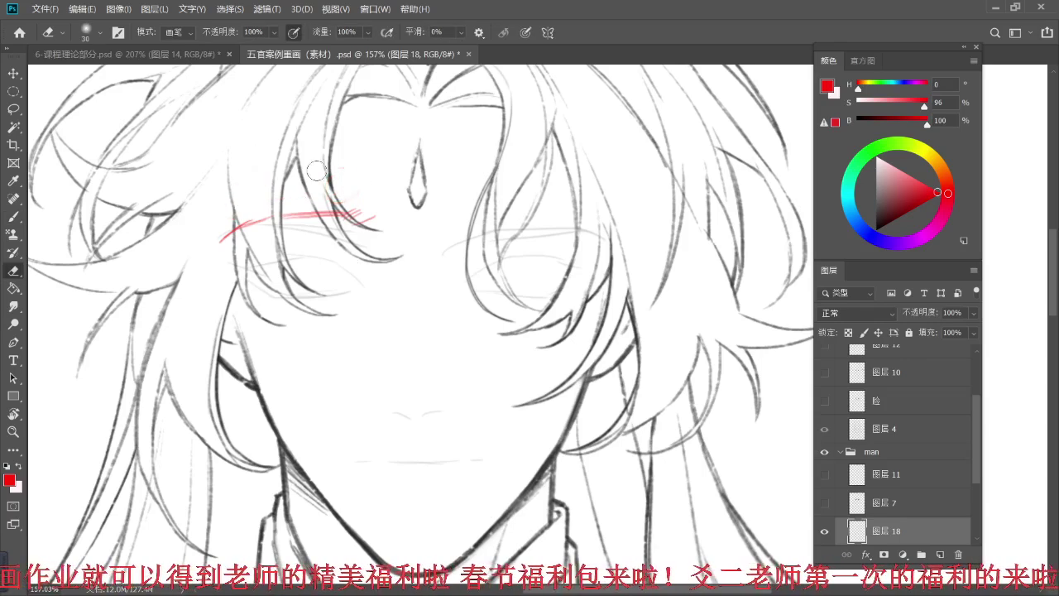
# - Paint near-black hair strokes (H 0, S 100, B 2) along the red guideline to form the left-hand eyebrow
pyautogui.press('b')
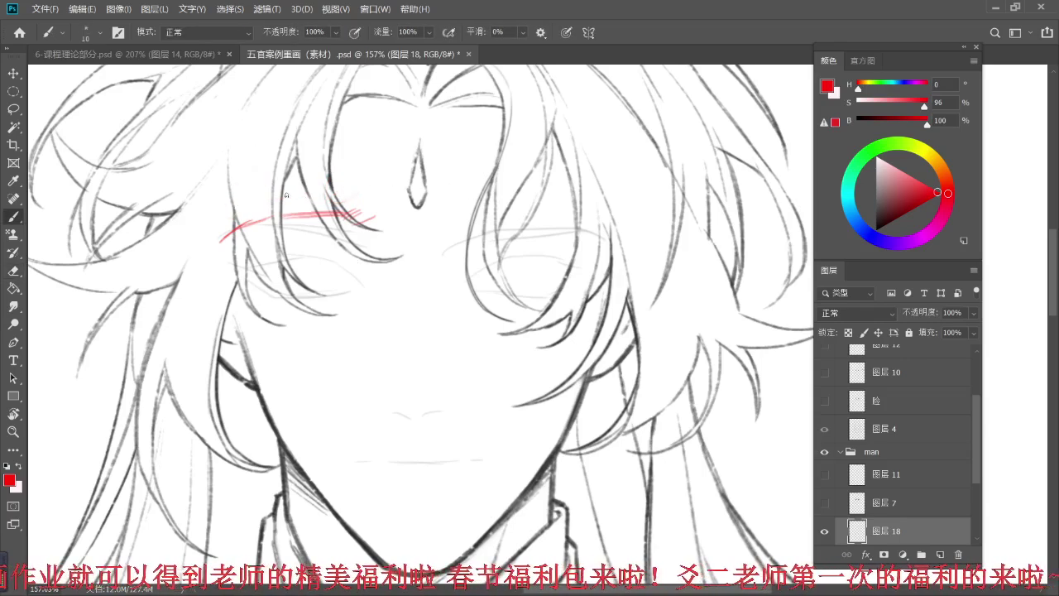
pyautogui.moveTo(306, 248); pyautogui.dragTo(354, 248)
pyautogui.moveTo(642, 230); pyautogui.dragTo(598, 245)
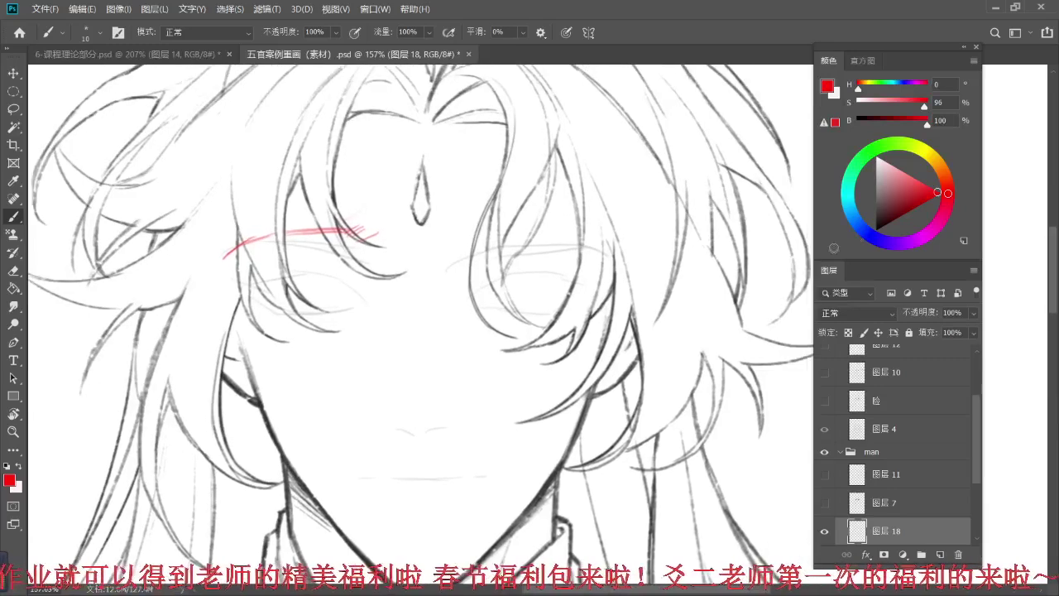
pyautogui.click(877, 228)
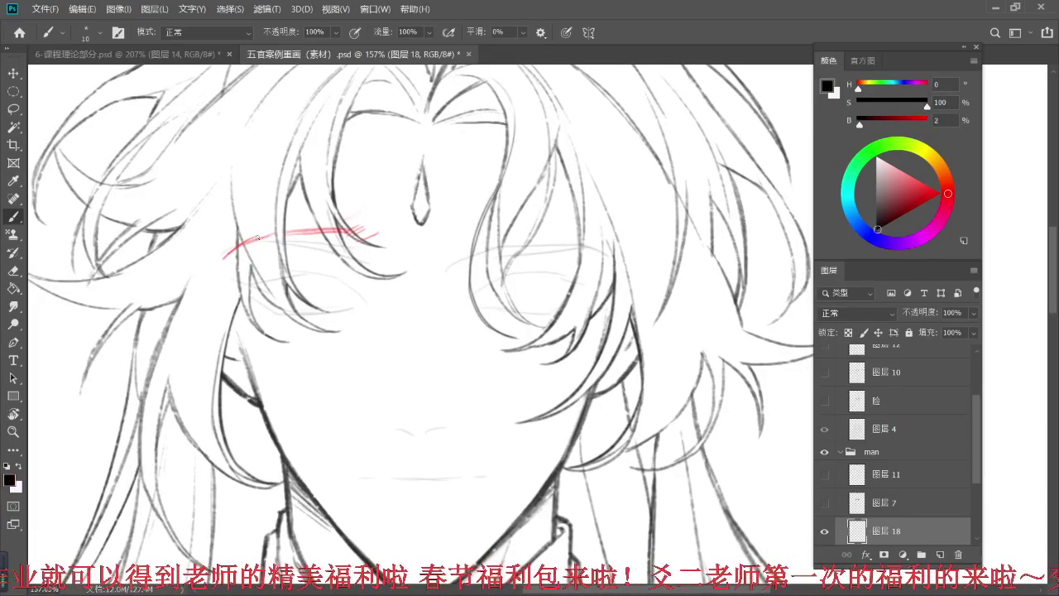
pyautogui.moveTo(225, 255)
pyautogui.mouseDown()
pyautogui.moveTo(276, 229)
pyautogui.moveTo(231, 256)
pyautogui.moveTo(277, 231)
pyautogui.moveTo(244, 248)
pyautogui.moveTo(328, 225)
pyautogui.moveTo(290, 234)
pyautogui.moveTo(338, 227)
pyautogui.moveTo(369, 240)
pyautogui.mouseUp()
pyautogui.hotkey('ctrl', 'z')
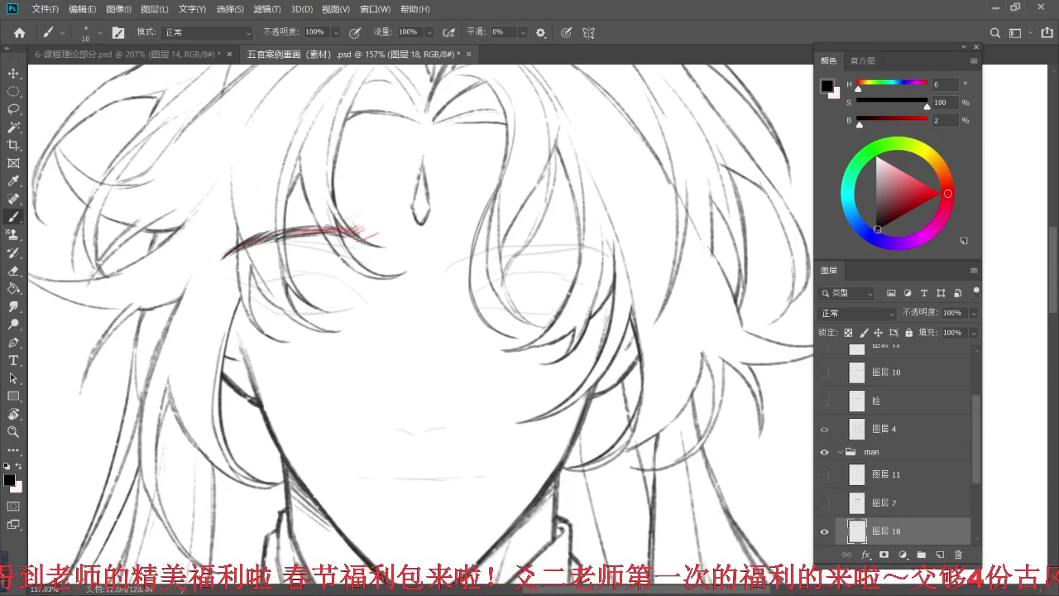
pyautogui.moveTo(359, 227); pyautogui.dragTo(369, 236)
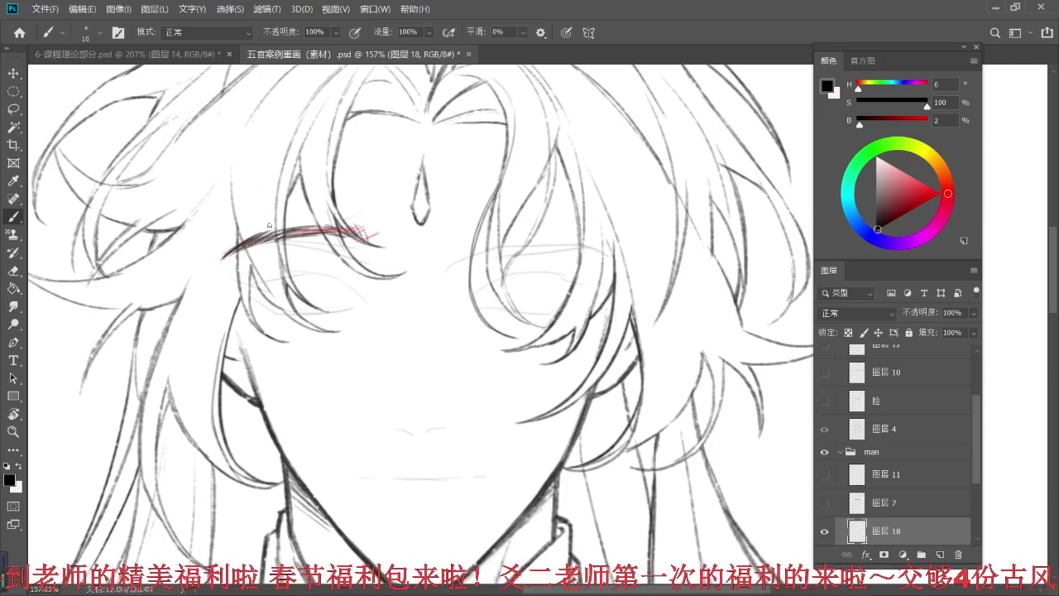
pyautogui.moveTo(301, 236); pyautogui.dragTo(340, 236)
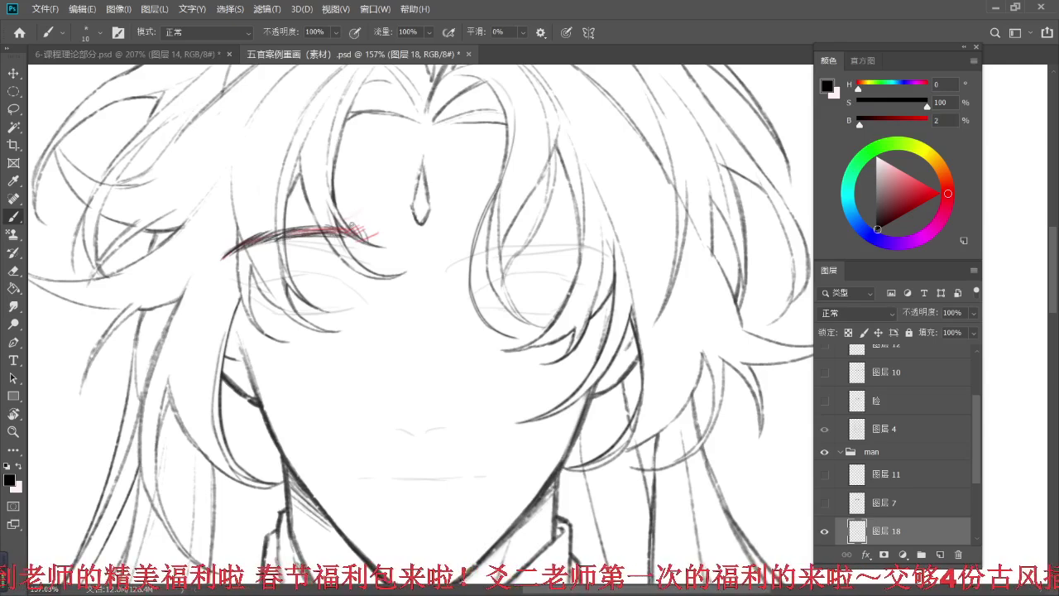
# - Darken and thicken the left-hand eyebrow's body and outer tail with short overlapping black strokes on a tilted canvas
pyautogui.press('r')
pyautogui.moveTo(300, 315)
pyautogui.mouseDown()
pyautogui.moveTo(319, 360)
pyautogui.moveTo(359, 283)
pyautogui.moveTo(367, 296)
pyautogui.mouseUp()
pyautogui.press('b')
pyautogui.press('space')
pyautogui.scroll(2, 363, 272)
pyautogui.press('space')
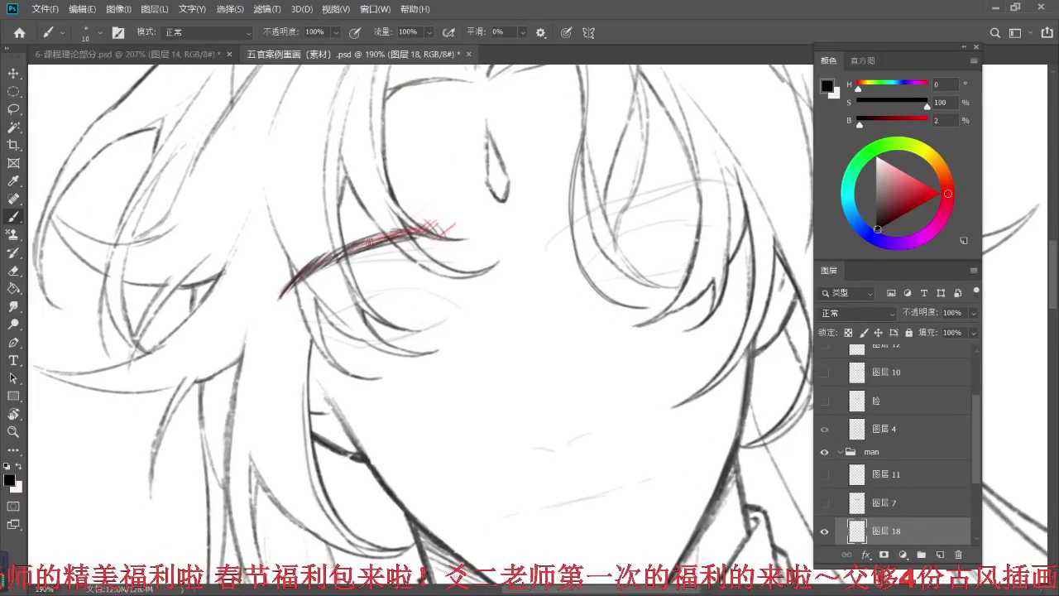
pyautogui.moveTo(397, 233); pyautogui.dragTo(336, 257)
pyautogui.moveTo(365, 246); pyautogui.dragTo(329, 261)
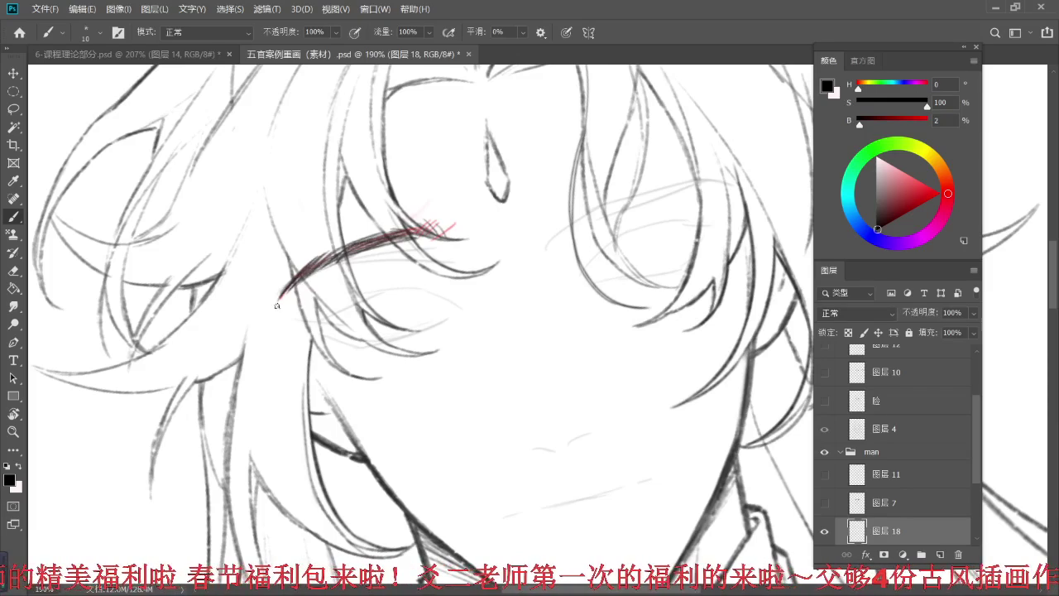
pyautogui.hotkey('ctrl', 'z')
pyautogui.moveTo(294, 284)
pyautogui.mouseDown()
pyautogui.moveTo(277, 307)
pyautogui.moveTo(319, 266)
pyautogui.moveTo(279, 304)
pyautogui.mouseUp()
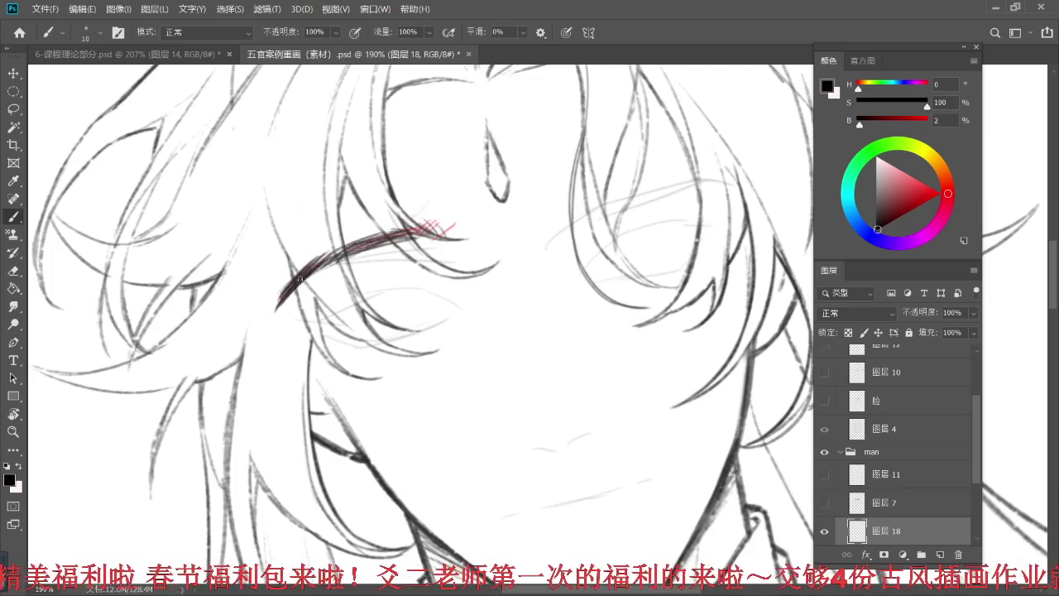
pyautogui.moveTo(293, 290); pyautogui.dragTo(278, 306)
pyautogui.moveTo(319, 272); pyautogui.dragTo(295, 286)
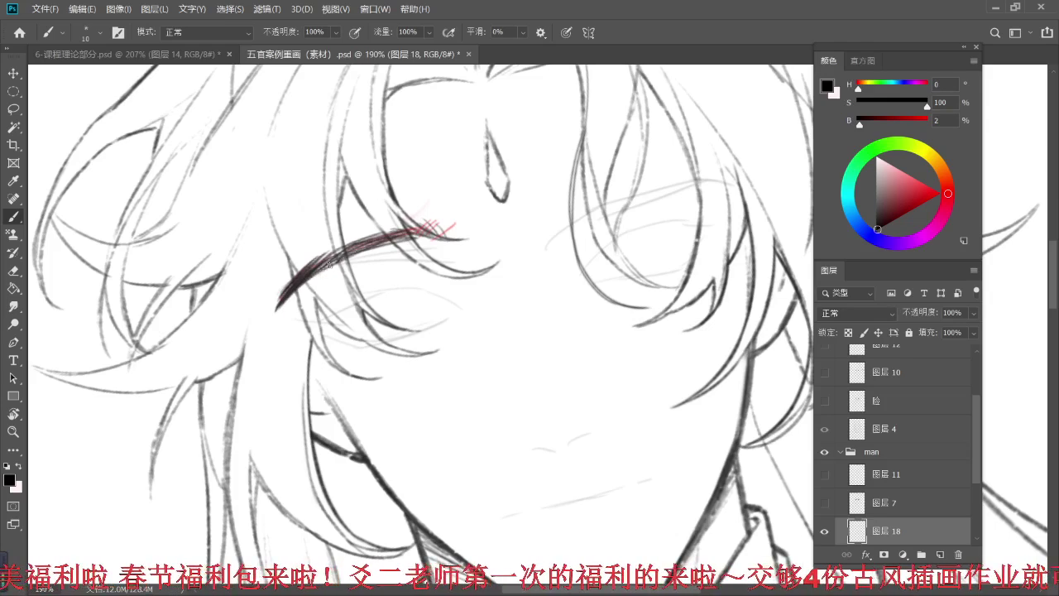
# - Set the Eraser to the 硬边圆压力大小 brush at a size of 9 pixels
pyautogui.press('r')
pyautogui.moveTo(289, 347); pyautogui.dragTo(291, 296)
pyautogui.moveTo(372, 250); pyautogui.dragTo(350, 274)
pyautogui.press('e')
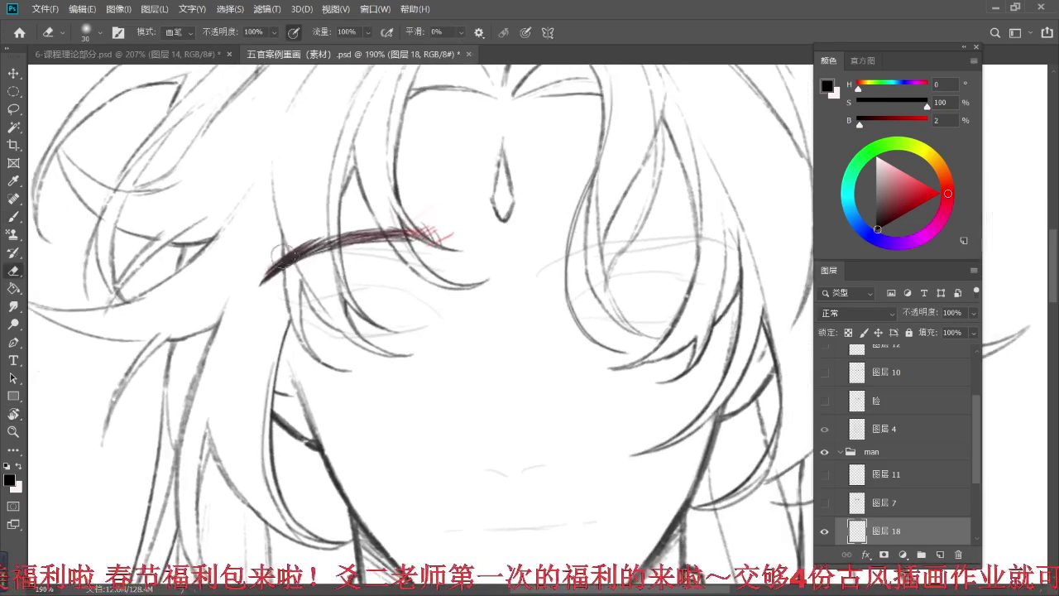
pyautogui.click(99, 32)
pyautogui.click(98, 381)
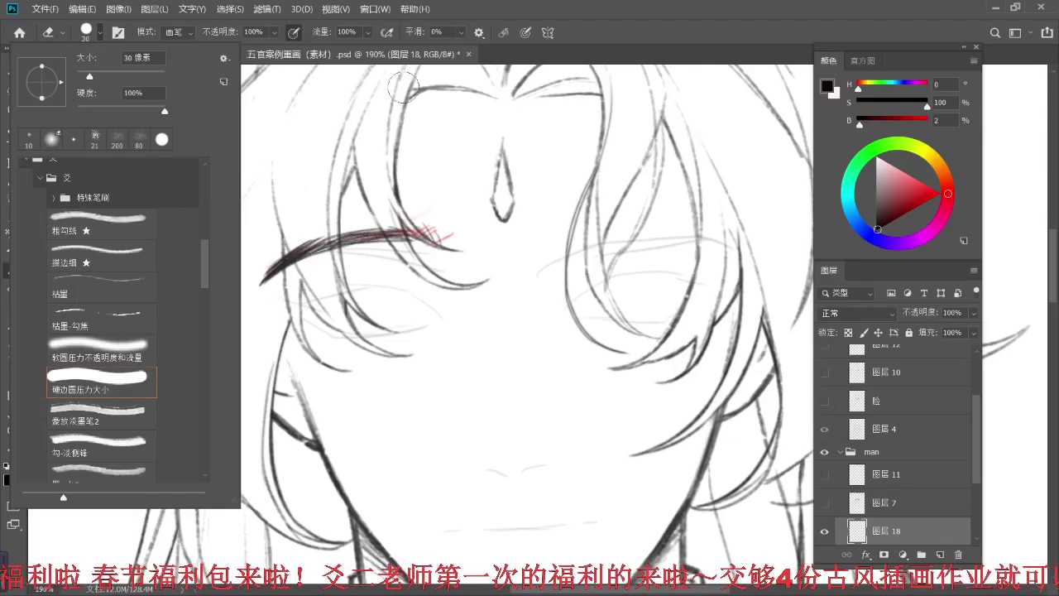
pyautogui.click(510, 59)
pyautogui.press('[')
pyautogui.press('[')
pyautogui.press('[')
pyautogui.press('[')
pyautogui.press('[')
# - Erase the rough edges around the left-hand eyebrow's tail and underside to sharpen its shape
pyautogui.moveTo(282, 254); pyautogui.dragTo(247, 292)
pyautogui.moveTo(304, 236); pyautogui.dragTo(250, 289)
pyautogui.moveTo(361, 258); pyautogui.dragTo(295, 290)
# - Add fine black hair strokes along the left-hand eyebrow's upper edge and inner end
pyautogui.press('r')
pyautogui.moveTo(231, 361); pyautogui.dragTo(235, 331)
pyautogui.press('b')
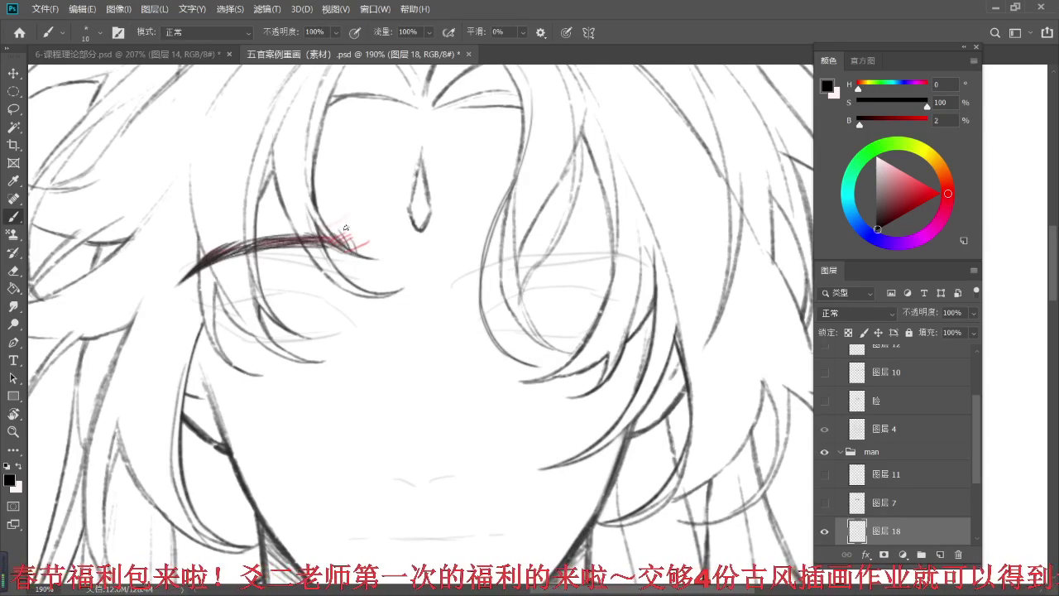
pyautogui.moveTo(381, 227); pyautogui.dragTo(384, 230)
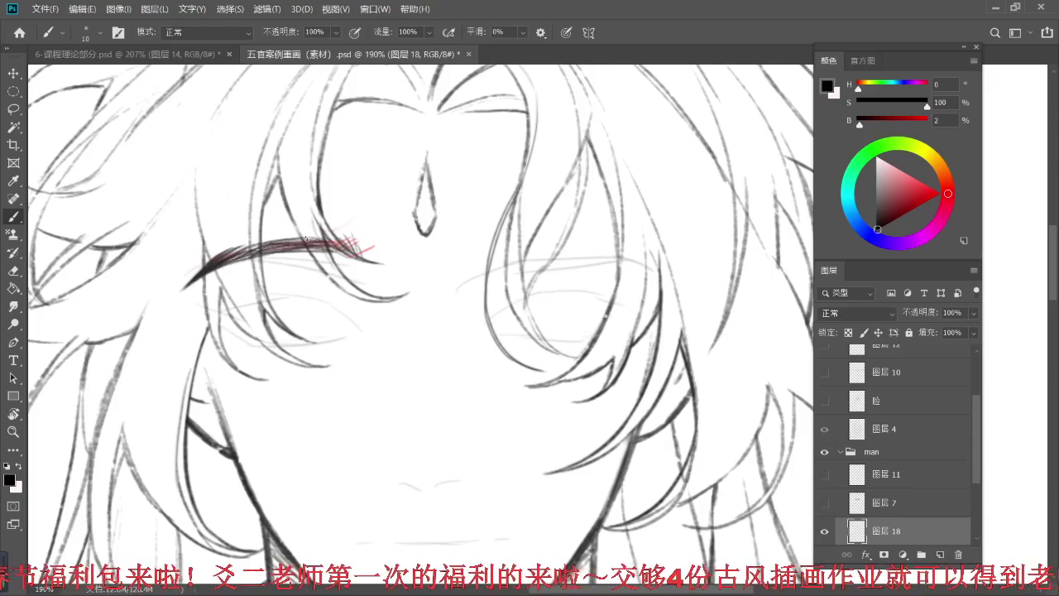
pyautogui.moveTo(270, 244)
pyautogui.mouseDown()
pyautogui.moveTo(313, 238)
pyautogui.moveTo(356, 252)
pyautogui.mouseUp()
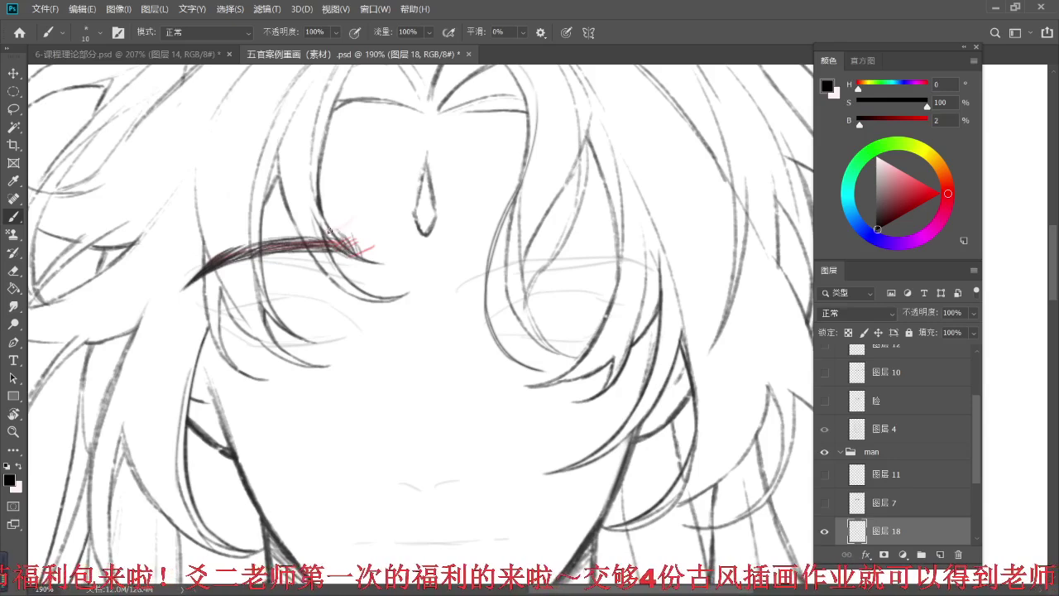
pyautogui.moveTo(409, 286); pyautogui.dragTo(411, 295)
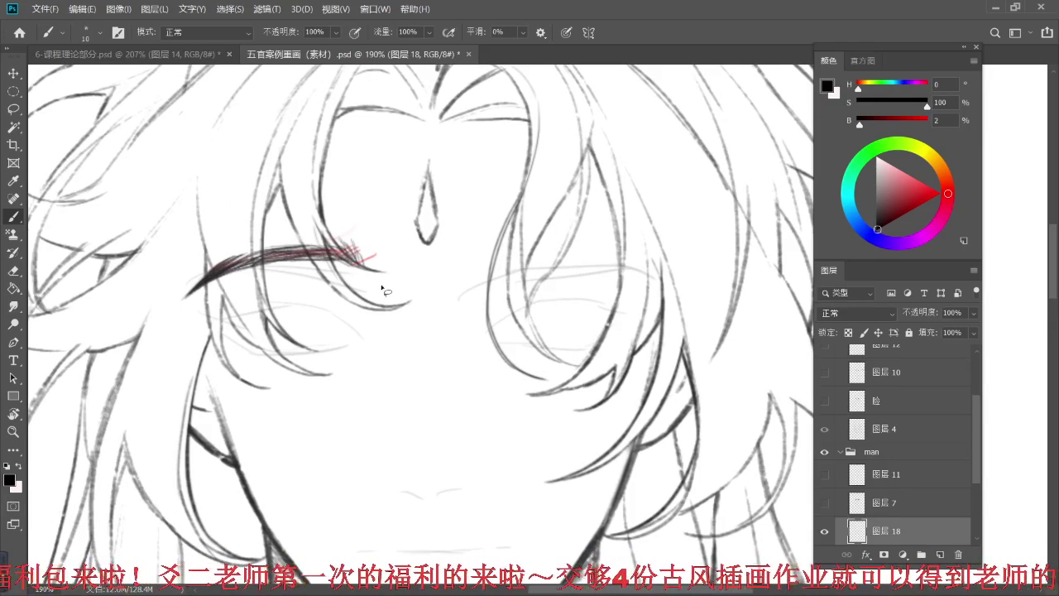
# - Select the left-hand eyebrow with a lasso, widen it to about 108% toward the nose bridge, and deselect it
pyautogui.press('l')
pyautogui.moveTo(229, 220)
pyautogui.mouseDown()
pyautogui.moveTo(202, 326)
pyautogui.moveTo(327, 210)
pyautogui.moveTo(273, 198)
pyautogui.mouseUp()
pyautogui.hotkey('ctrl', 't')
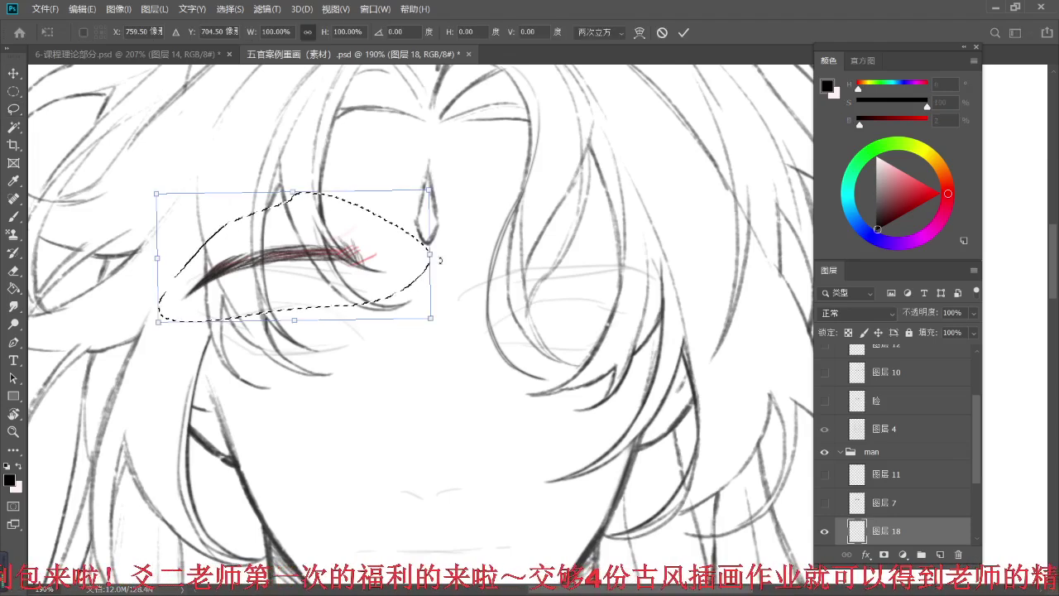
pyautogui.moveTo(430, 255); pyautogui.dragTo(445, 242)
pyautogui.press('Return')
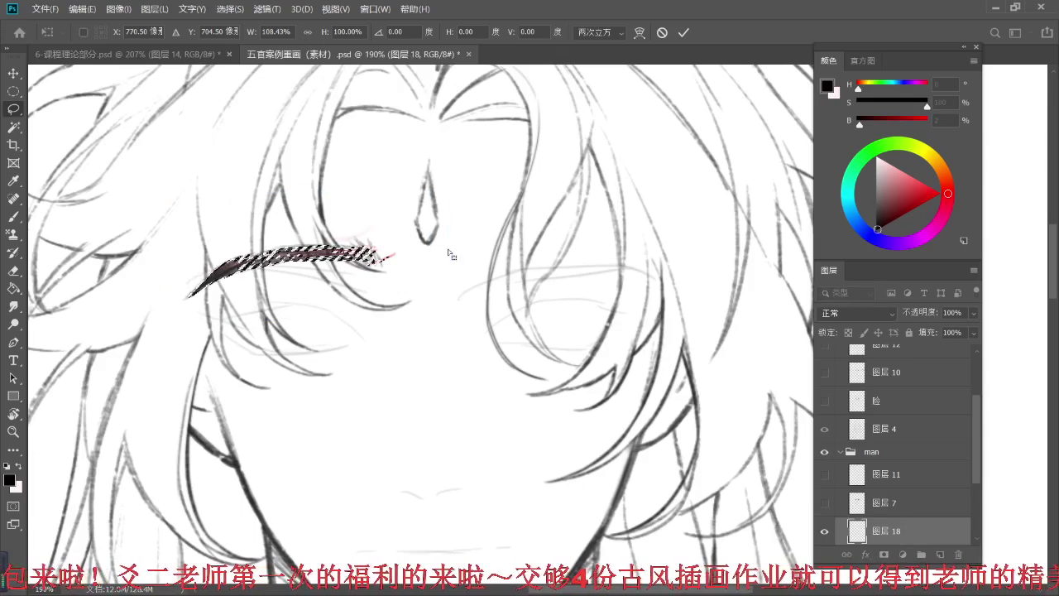
pyautogui.hotkey('ctrl', 'd')
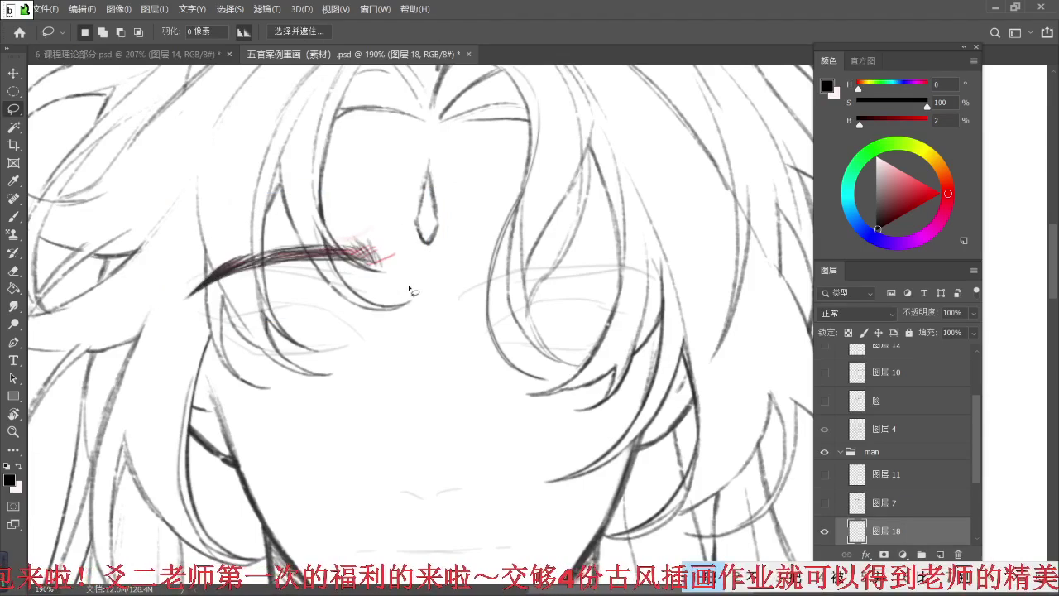
# - Copy the left-hand eyebrow to a new layer, flip it horizontally and place it above the opposite eye
pyautogui.moveTo(192, 238)
pyautogui.mouseDown()
pyautogui.moveTo(338, 313)
pyautogui.moveTo(323, 174)
pyautogui.mouseUp()
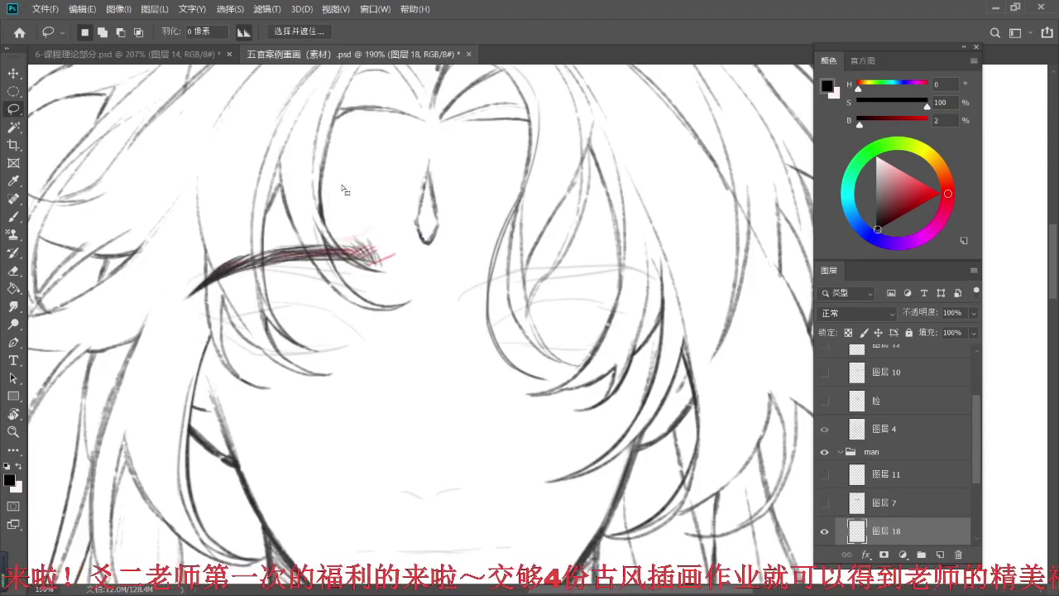
pyautogui.hotkey('ctrl', 'j')
pyautogui.hotkey('ctrl', 't')
pyautogui.rightClick(306, 259)
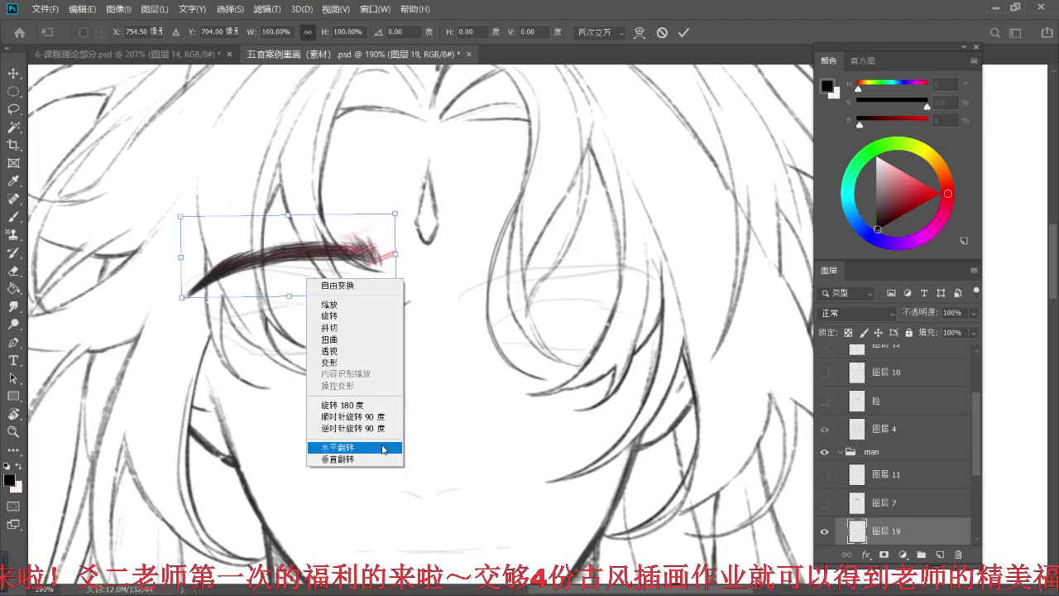
pyautogui.click(354, 447)
pyautogui.moveTo(290, 255); pyautogui.dragTo(569, 251)
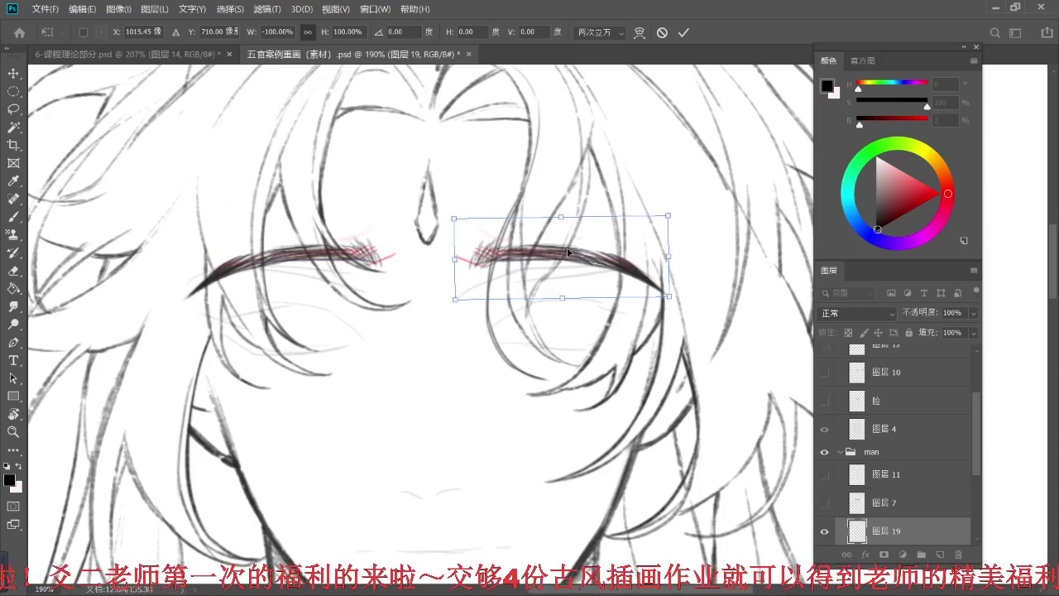
pyautogui.press('Return')
pyautogui.scroll(-5, 579, 240)
pyautogui.scroll(5, 589, 223)
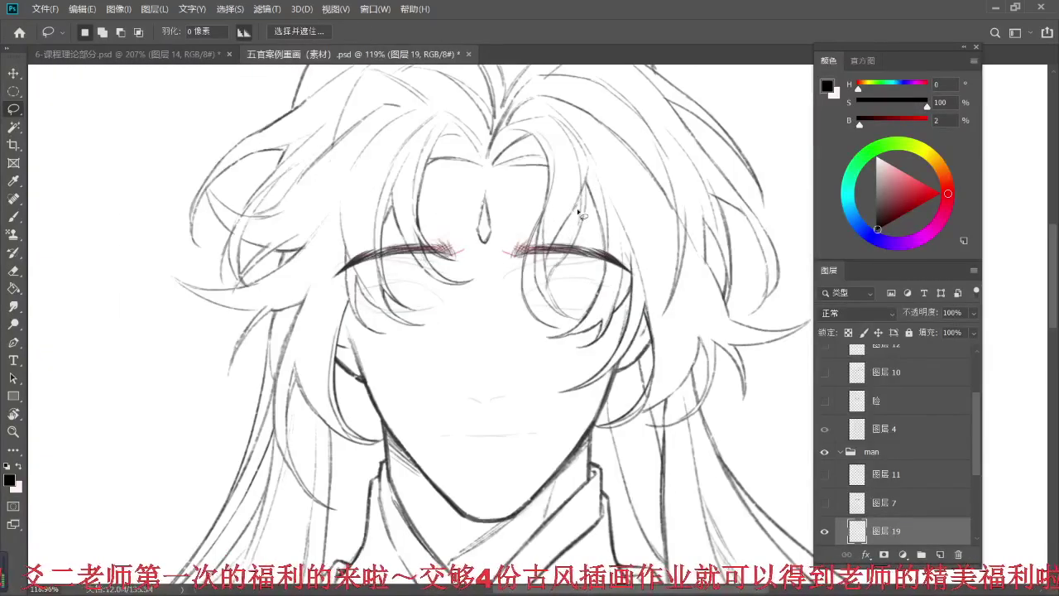
# - Merge the copied eyebrow into layer 图层 18 and narrow the eyebrow pair to about 94% width
pyautogui.hotkey('ctrl', 'e')
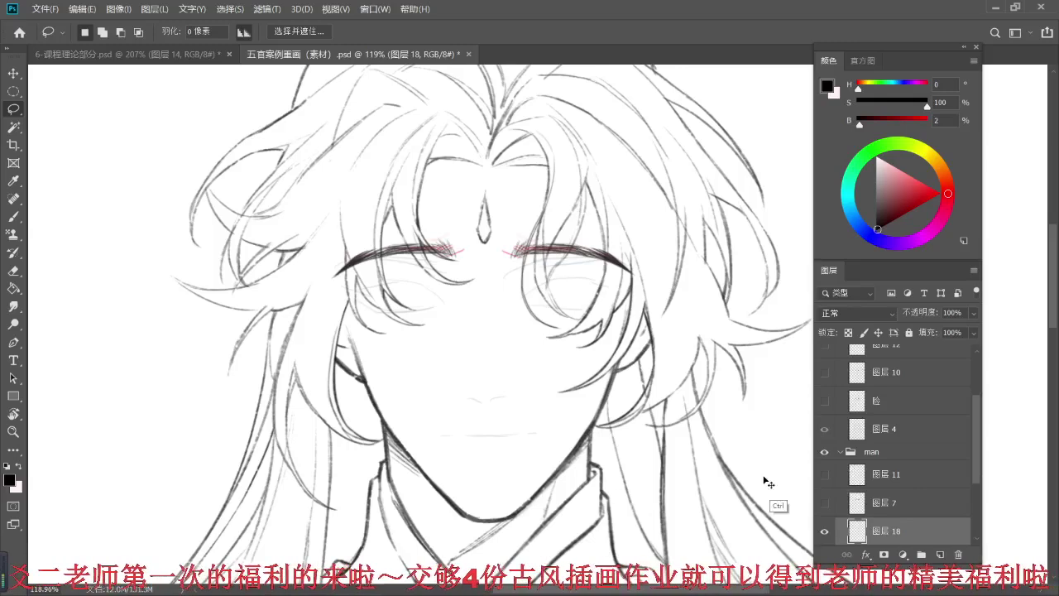
pyautogui.hotkey('ctrl', 't')
pyautogui.moveTo(635, 239); pyautogui.dragTo(613, 245)
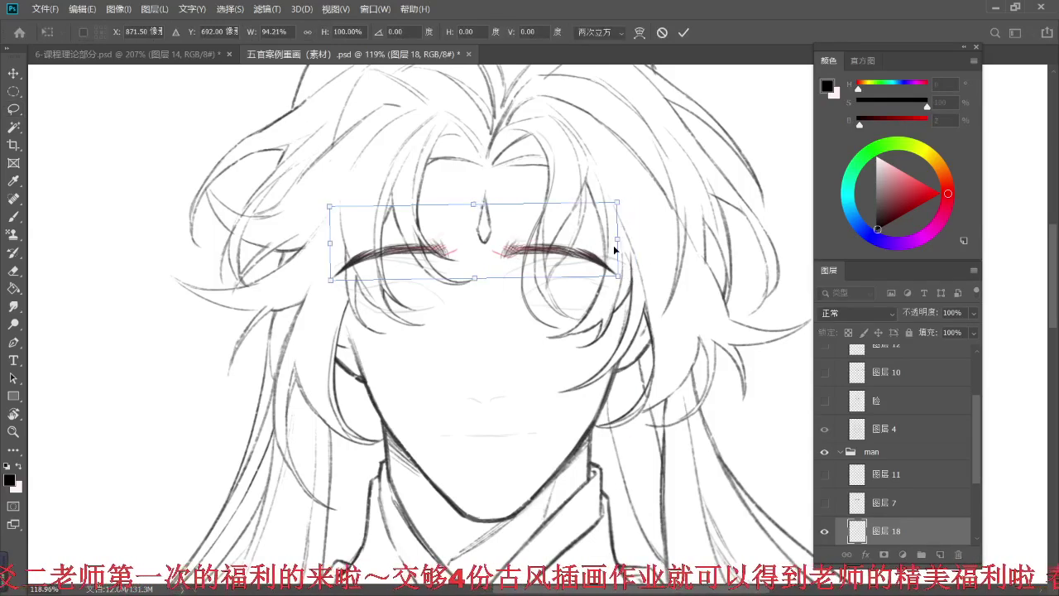
pyautogui.press('Right')
pyautogui.press('Return')
pyautogui.press('l')
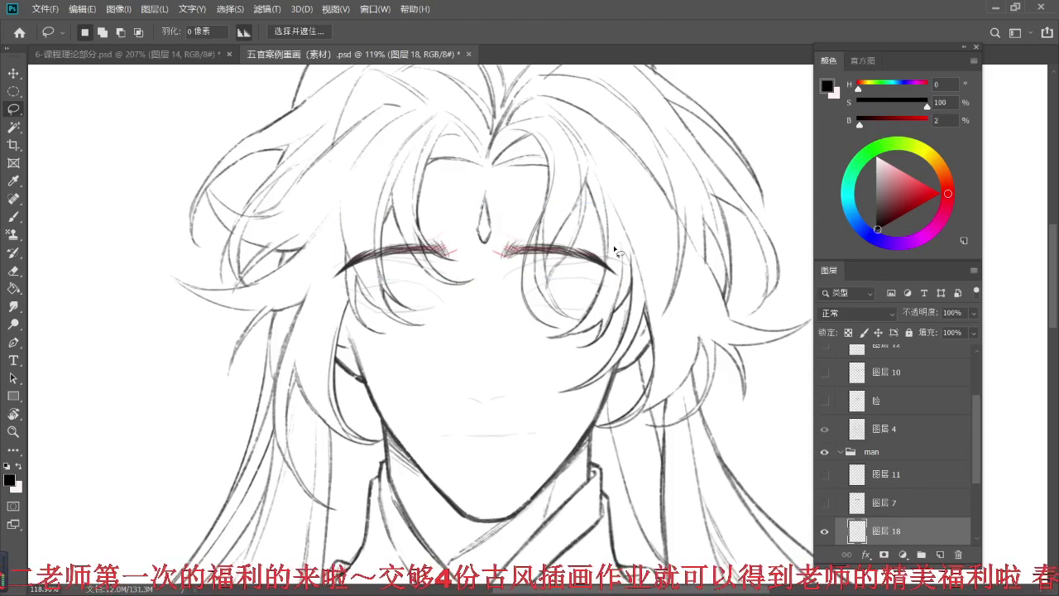
# - Move the eyebrow pair slightly sideways and down to center it on the face
pyautogui.hotkey('ctrl', 't')
pyautogui.moveTo(555, 248); pyautogui.dragTo(568, 249)
pyautogui.press('Down')
pyautogui.press('Down')
pyautogui.press('Down')
pyautogui.press('Left')
pyautogui.press('Return')
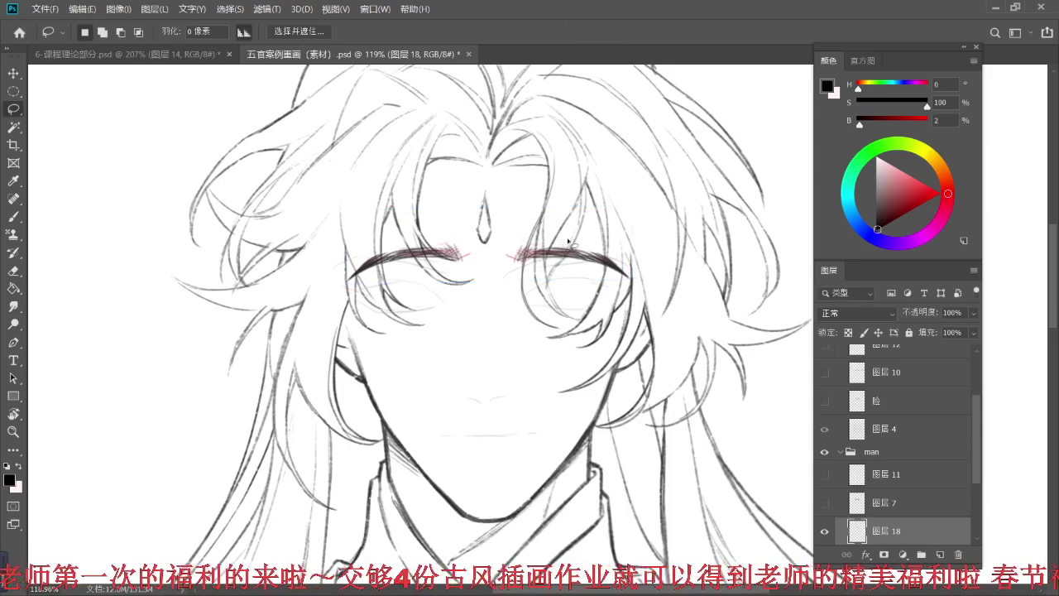
# - Examine the eyebrow pair's symmetry and placement on the face, both close up and within the whole figure
pyautogui.scroll(-4, 571, 242)
pyautogui.scroll(-2, 578, 242)
pyautogui.scroll(5, 579, 242)
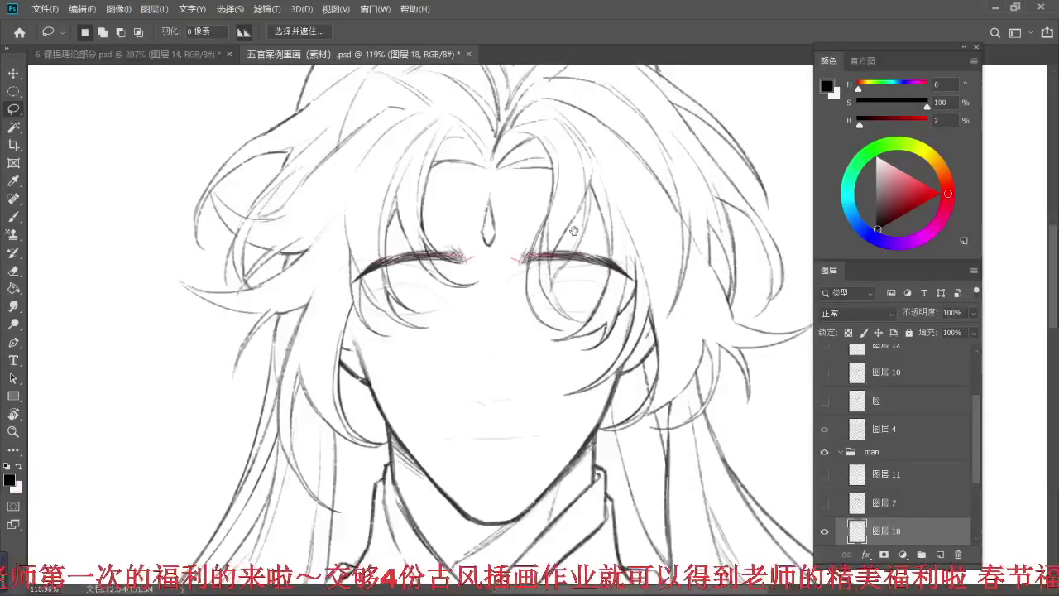
pyautogui.moveTo(573, 231); pyautogui.dragTo(534, 236)
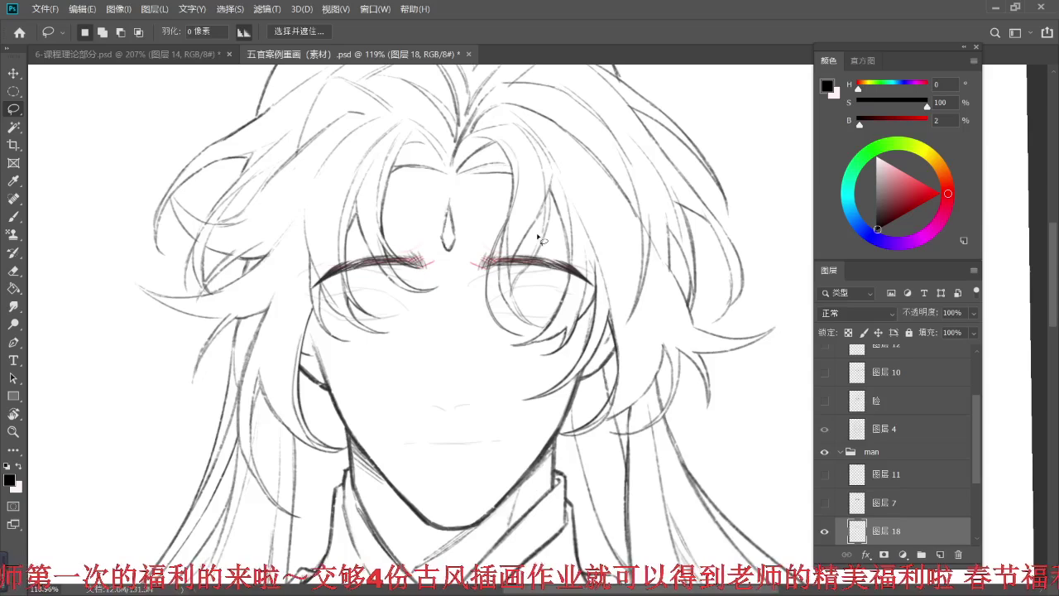
pyautogui.scroll(-3, 529, 238)
pyautogui.scroll(2, 508, 237)
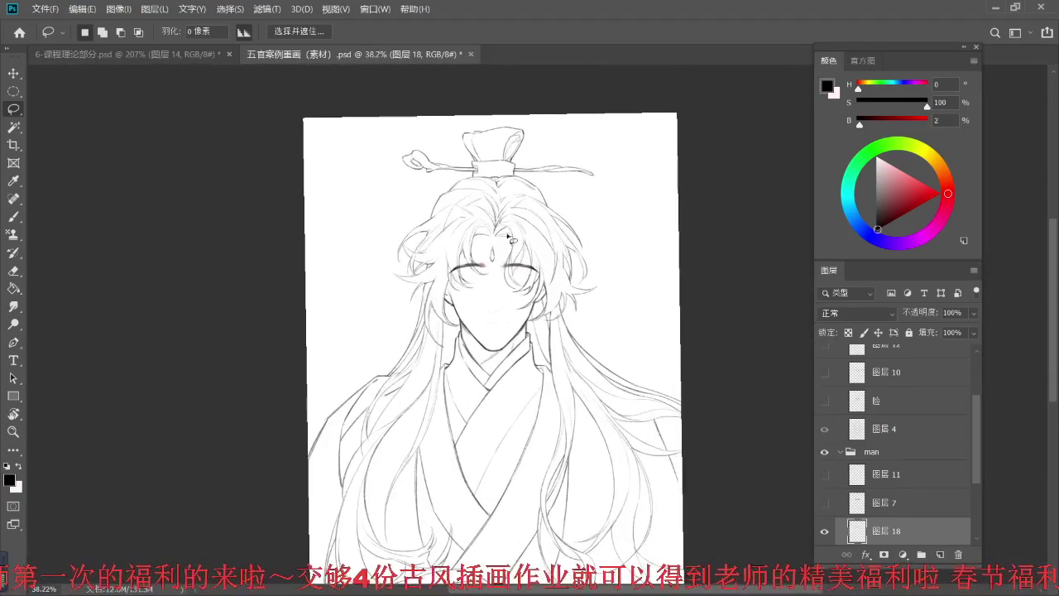
pyautogui.scroll(1, 500, 271)
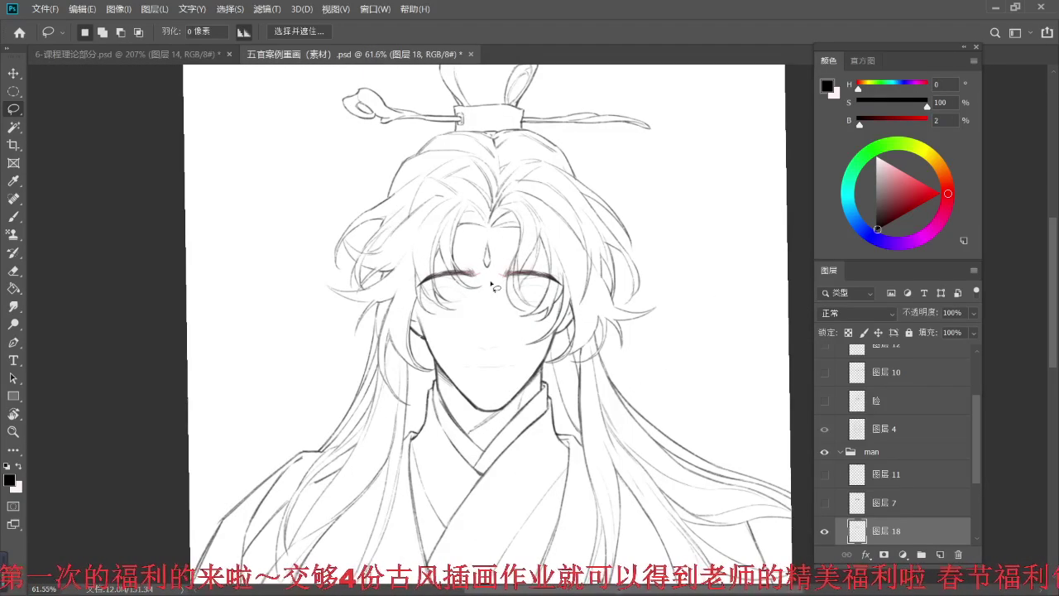
pyautogui.scroll(2, 490, 285)
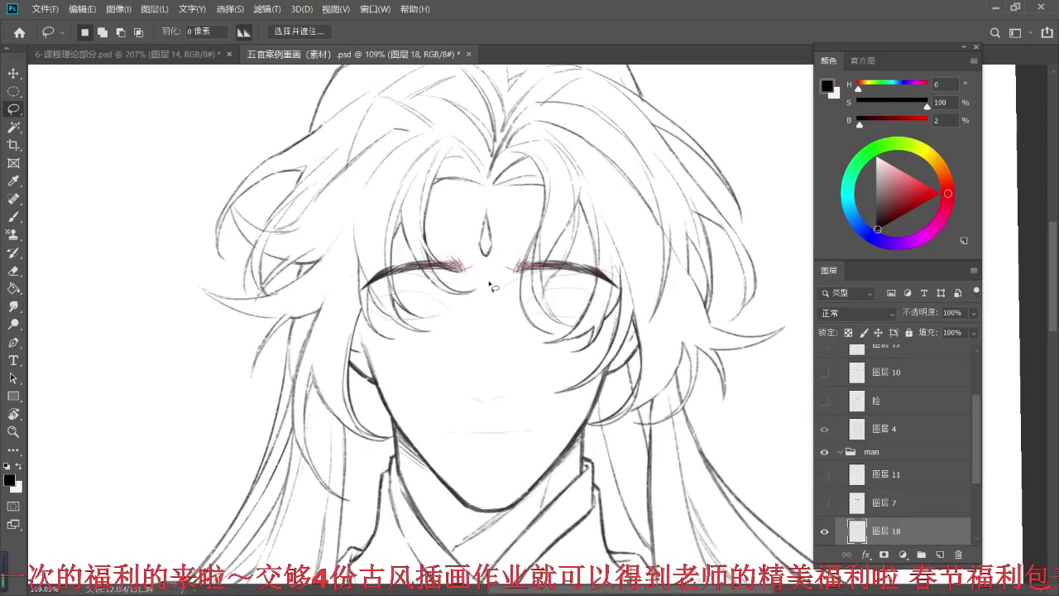
# - Erase the upper edge of the left-hand eyebrow's inner end and draw short hair strokes along its underside
pyautogui.press('e')
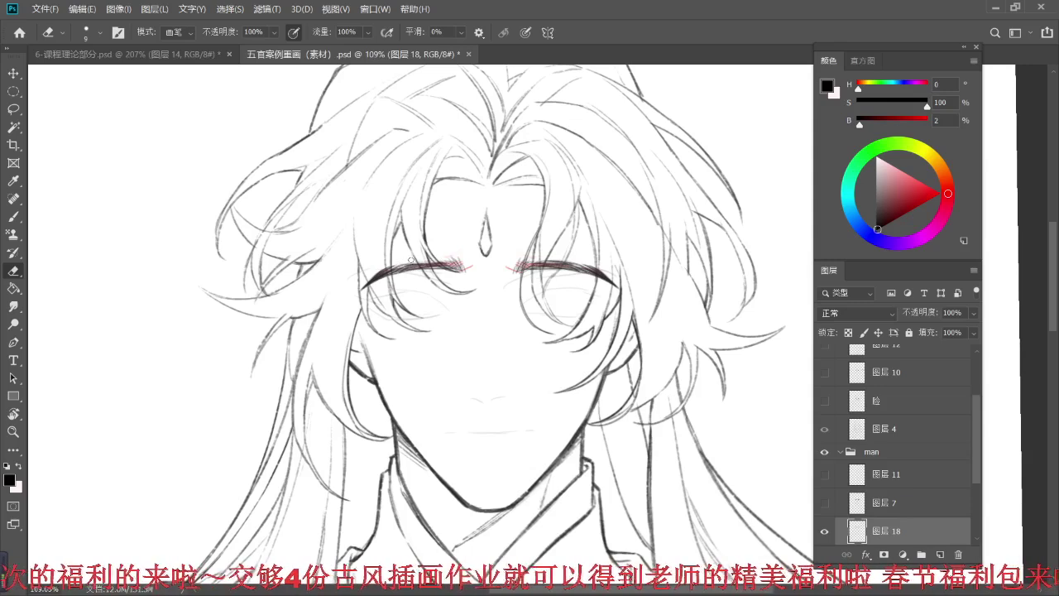
pyautogui.moveTo(419, 263); pyautogui.dragTo(452, 259)
pyautogui.moveTo(544, 279)
pyautogui.mouseDown()
pyautogui.moveTo(392, 312)
pyautogui.moveTo(426, 292)
pyautogui.moveTo(414, 297)
pyautogui.mouseUp()
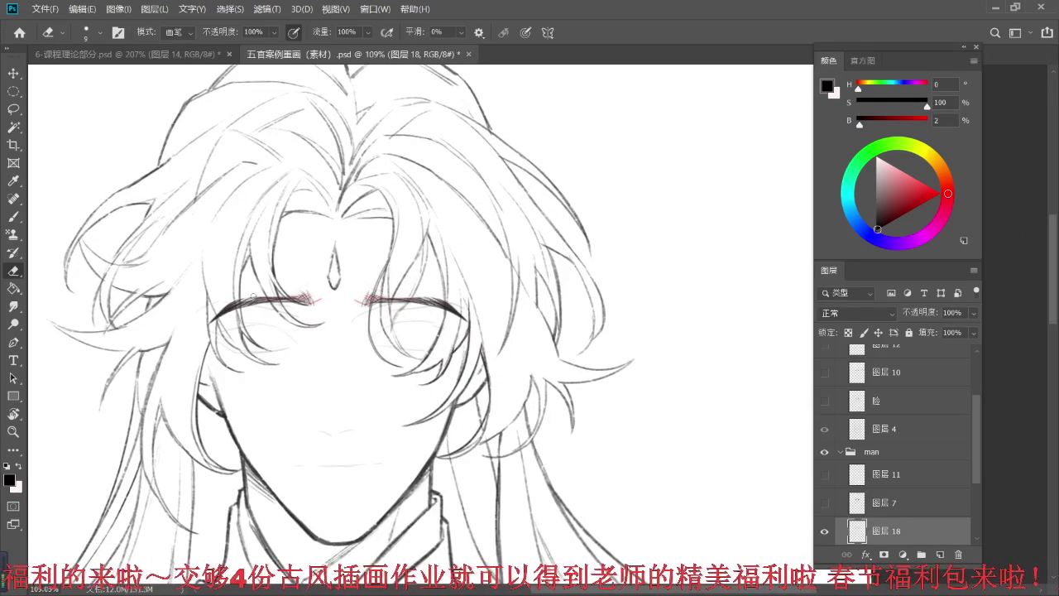
pyautogui.press('b')
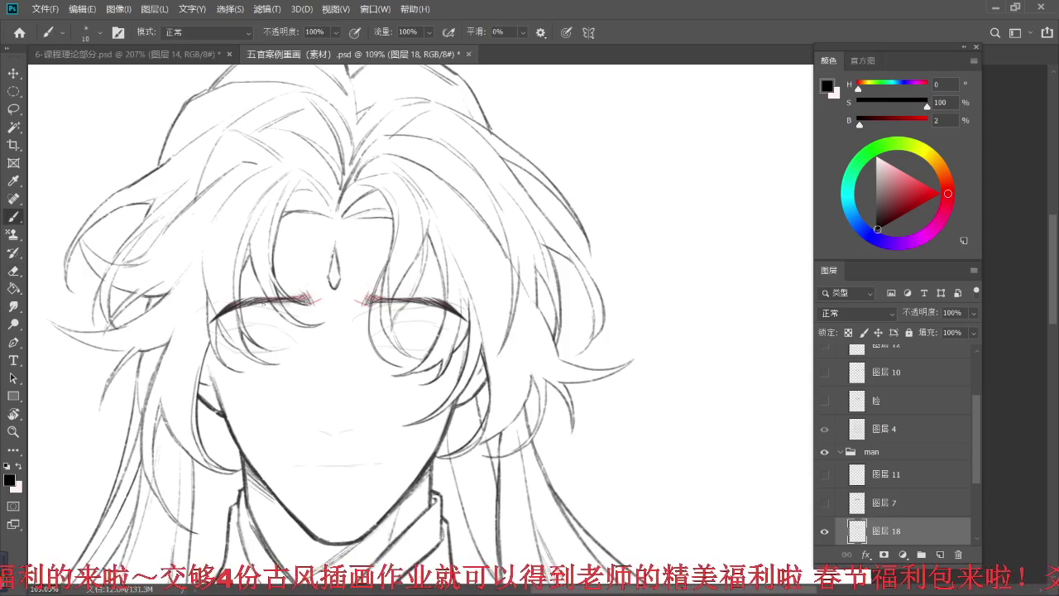
pyautogui.moveTo(251, 304); pyautogui.dragTo(294, 302)
pyautogui.moveTo(263, 305)
pyautogui.mouseDown()
pyautogui.moveTo(297, 304)
pyautogui.moveTo(276, 306)
pyautogui.mouseUp()
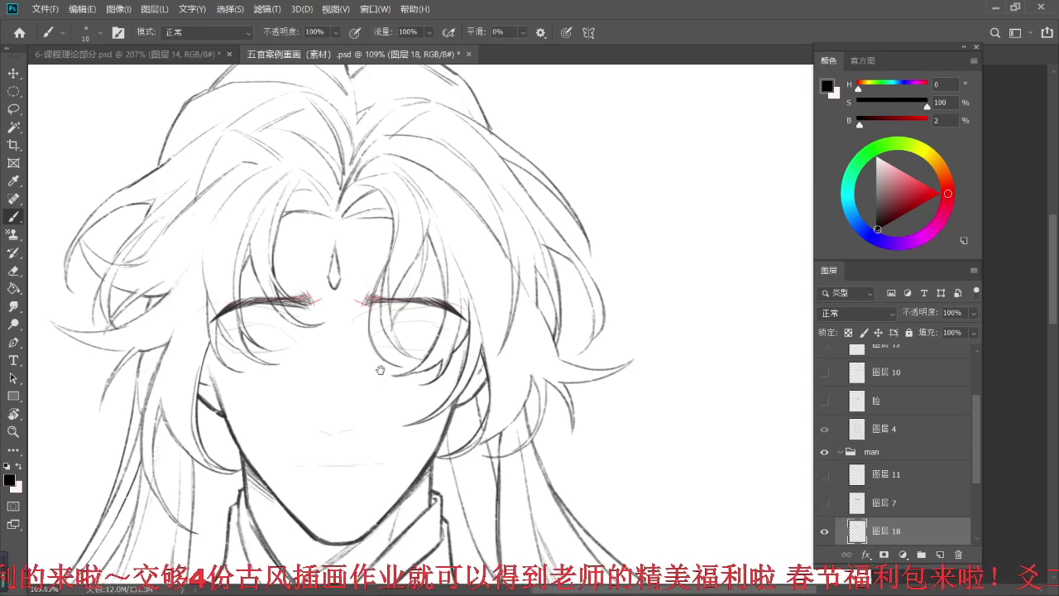
# - Draw short hair strokes beneath the inner end of the right-hand eyebrow with the canvas rotated
pyautogui.press('r')
pyautogui.moveTo(376, 370)
pyautogui.mouseDown()
pyautogui.moveTo(353, 401)
pyautogui.moveTo(430, 350)
pyautogui.mouseUp()
pyautogui.press('b')
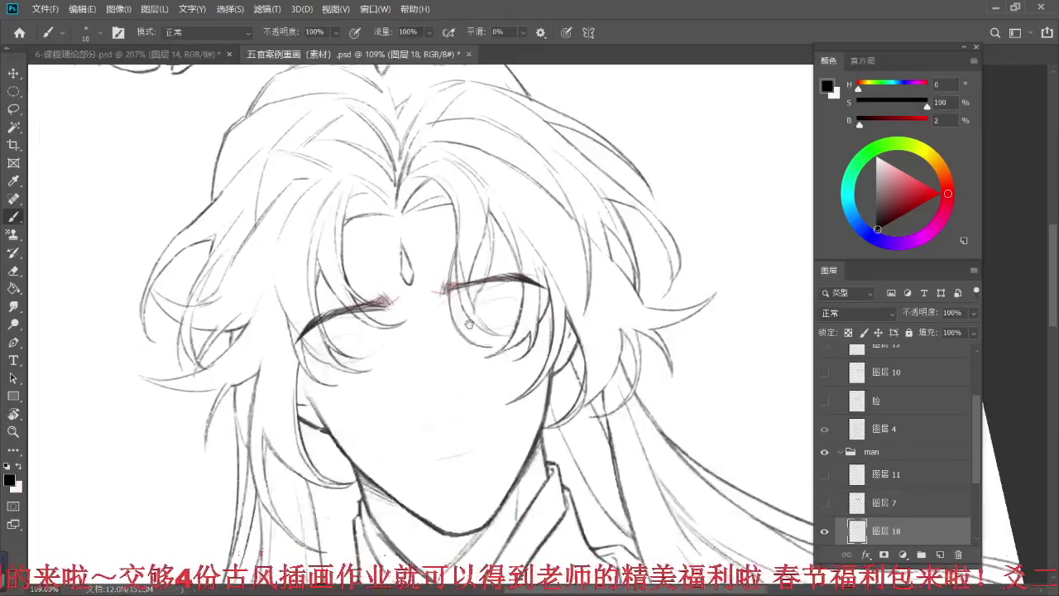
pyautogui.moveTo(449, 298); pyautogui.dragTo(488, 282)
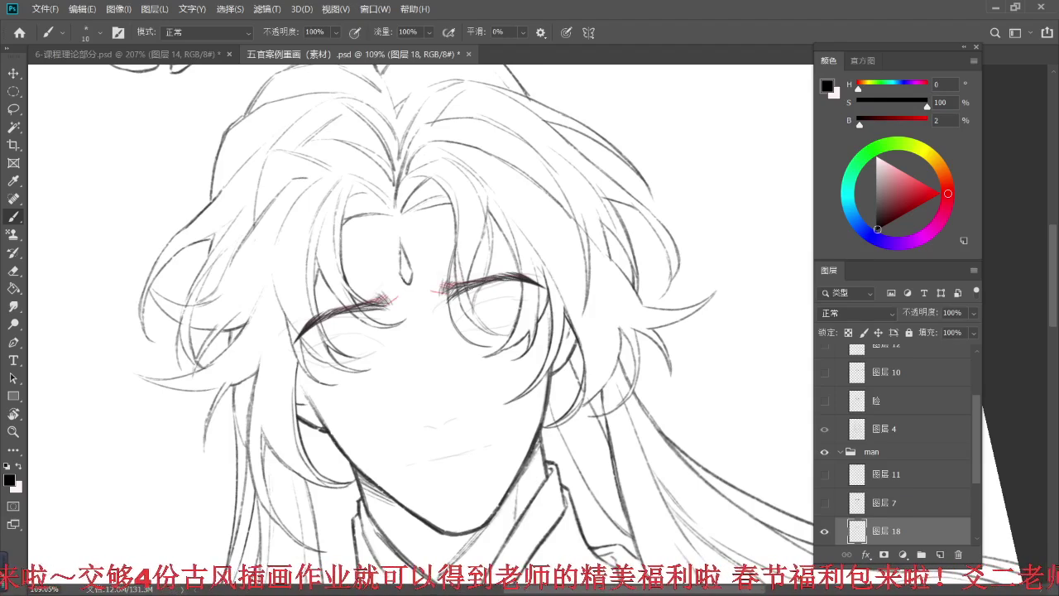
# - Erase the stray reddish strokes at the inner tips of both eyebrows and return the canvas to upright
pyautogui.press('e')
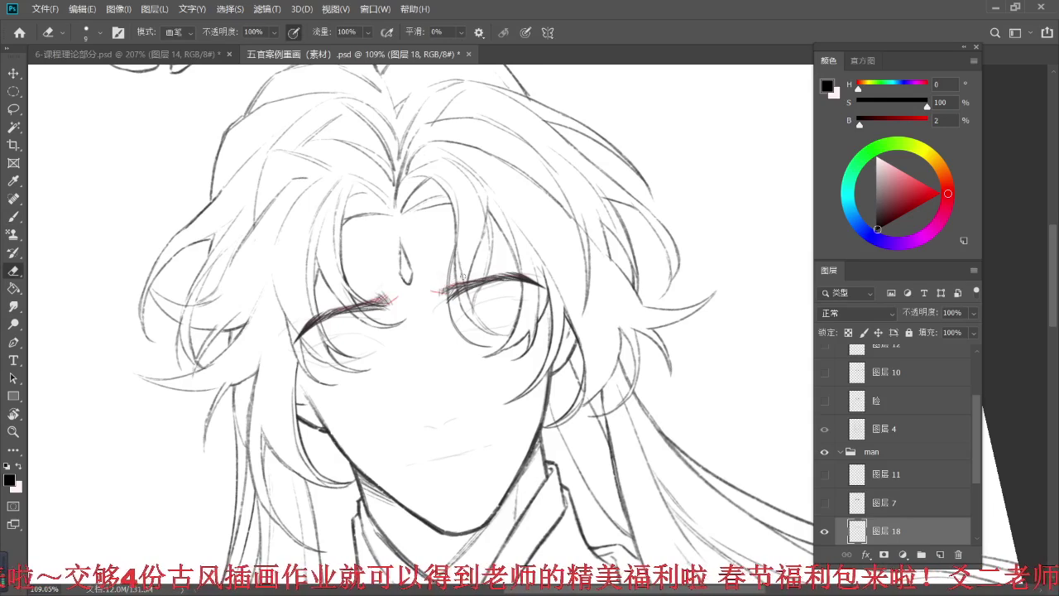
pyautogui.moveTo(373, 292)
pyautogui.mouseDown()
pyautogui.moveTo(364, 299)
pyautogui.moveTo(398, 292)
pyautogui.mouseUp()
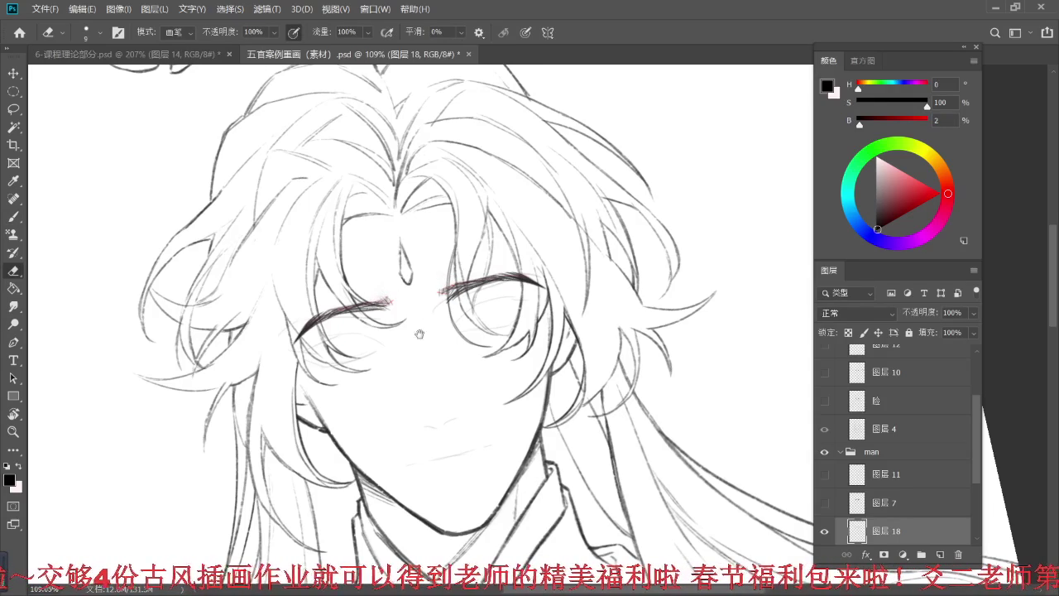
pyautogui.moveTo(396, 356); pyautogui.dragTo(373, 317)
pyautogui.press('r')
pyautogui.moveTo(357, 381)
pyautogui.mouseDown()
pyautogui.moveTo(329, 338)
pyautogui.moveTo(329, 347)
pyautogui.mouseUp()
pyautogui.moveTo(359, 313); pyautogui.dragTo(327, 347)
pyautogui.press('e')
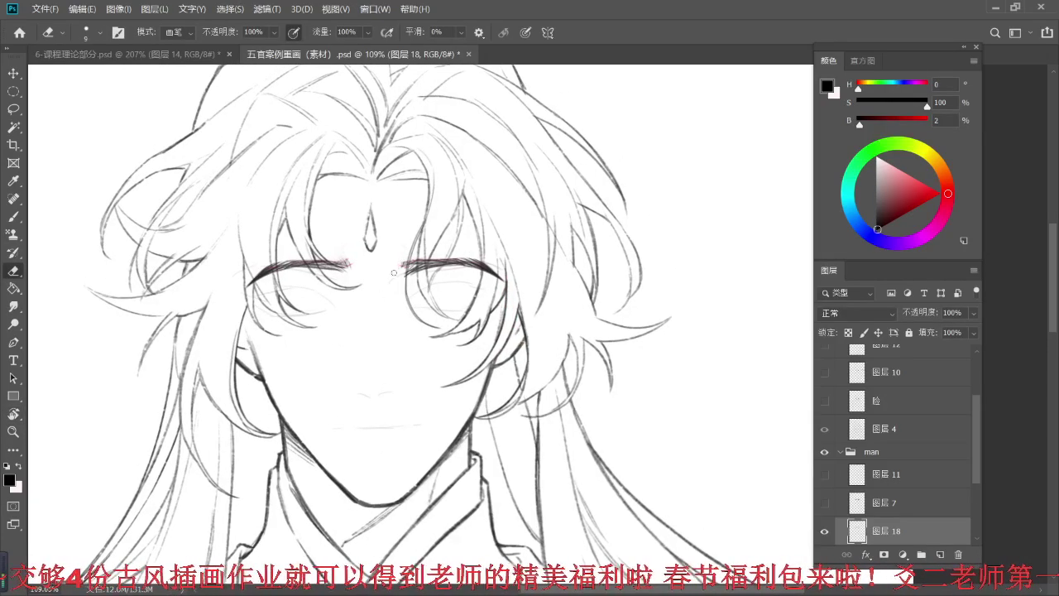
# - Select the right-hand eyebrow with the Lasso and nudge it slightly upward
pyautogui.press('l')
pyautogui.moveTo(420, 238)
pyautogui.mouseDown()
pyautogui.moveTo(519, 290)
pyautogui.moveTo(420, 235)
pyautogui.mouseUp()
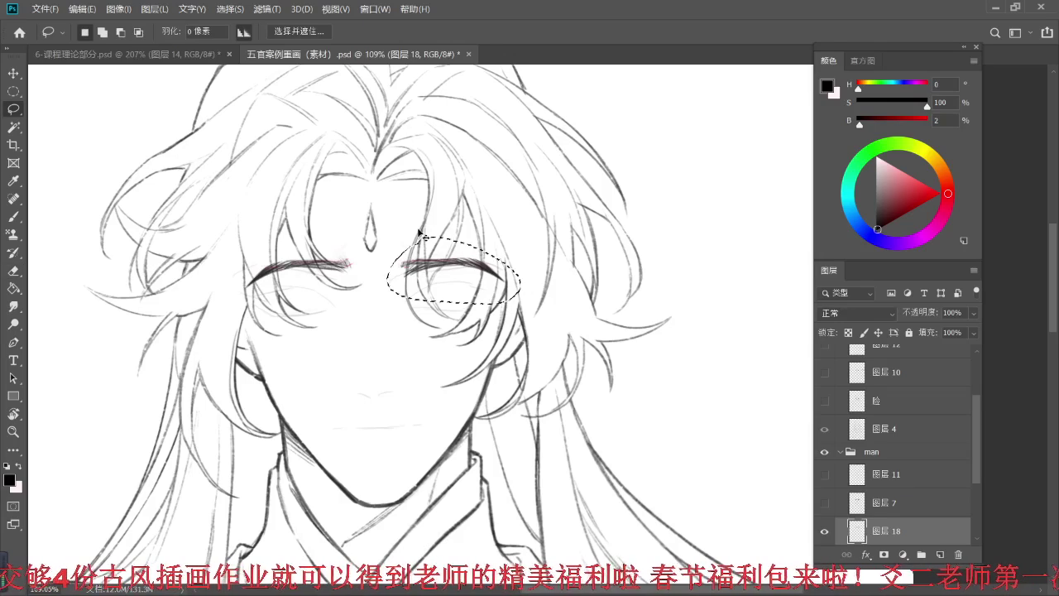
pyautogui.hotkey('ctrl', 't')
pyautogui.press('Up')
pyautogui.press('Up')
pyautogui.press('Up')
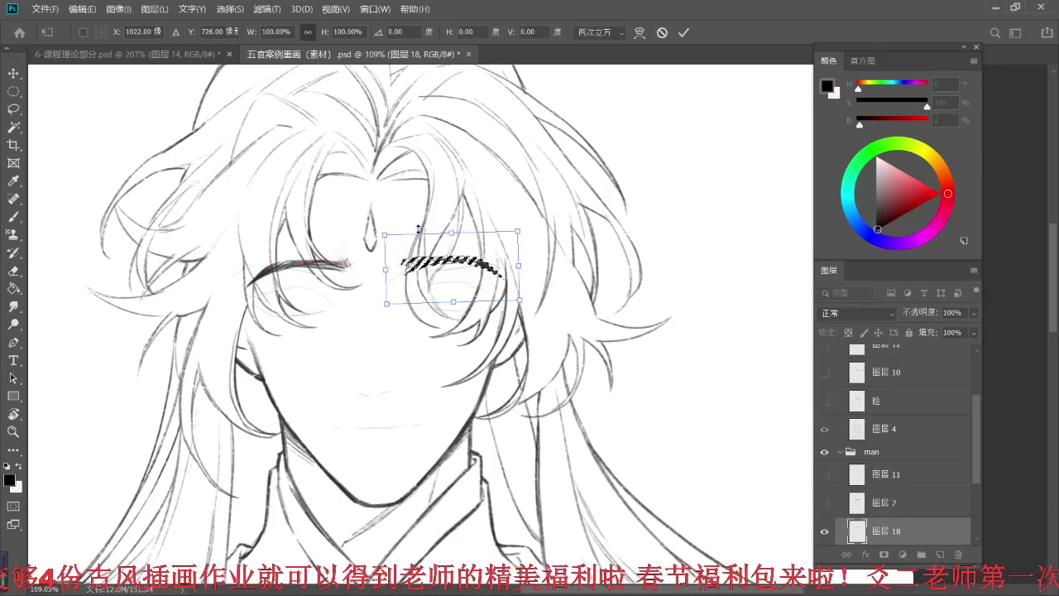
pyautogui.press('Return')
pyautogui.hotkey('ctrl', 'd')
# - Touch up the eyebrows' inner ends with short strokes, erase leftover marks and check them against the whole figure
pyautogui.press('b')
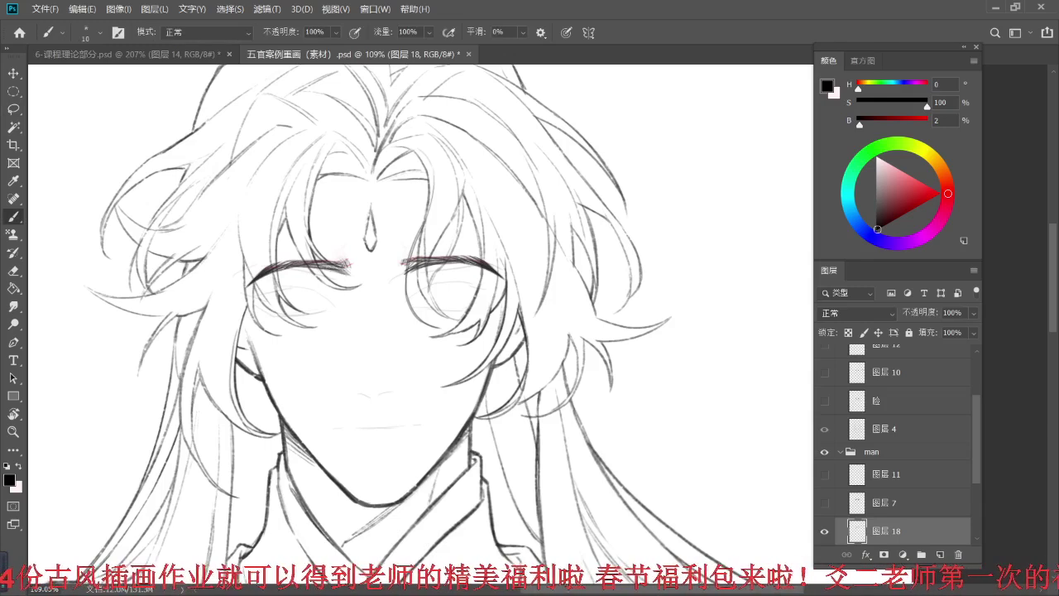
pyautogui.press('e')
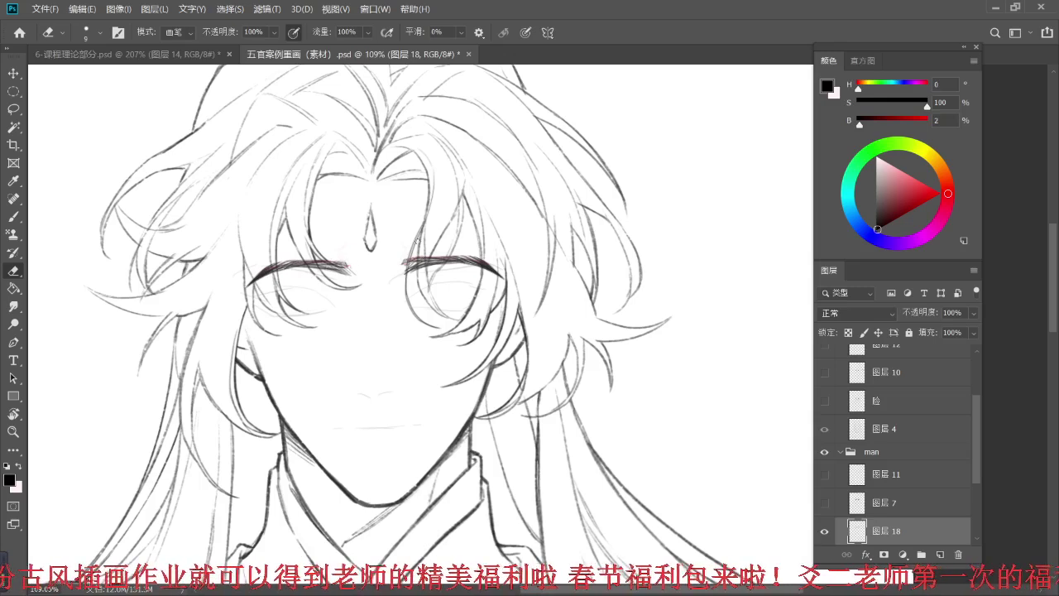
pyautogui.press('b')
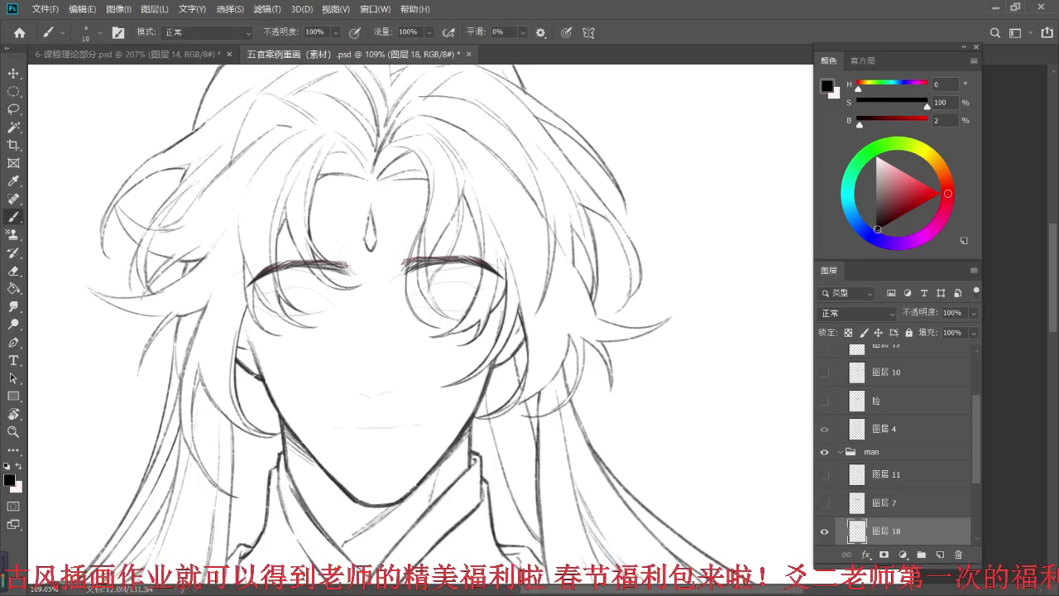
pyautogui.scroll(-11, 473, 184)
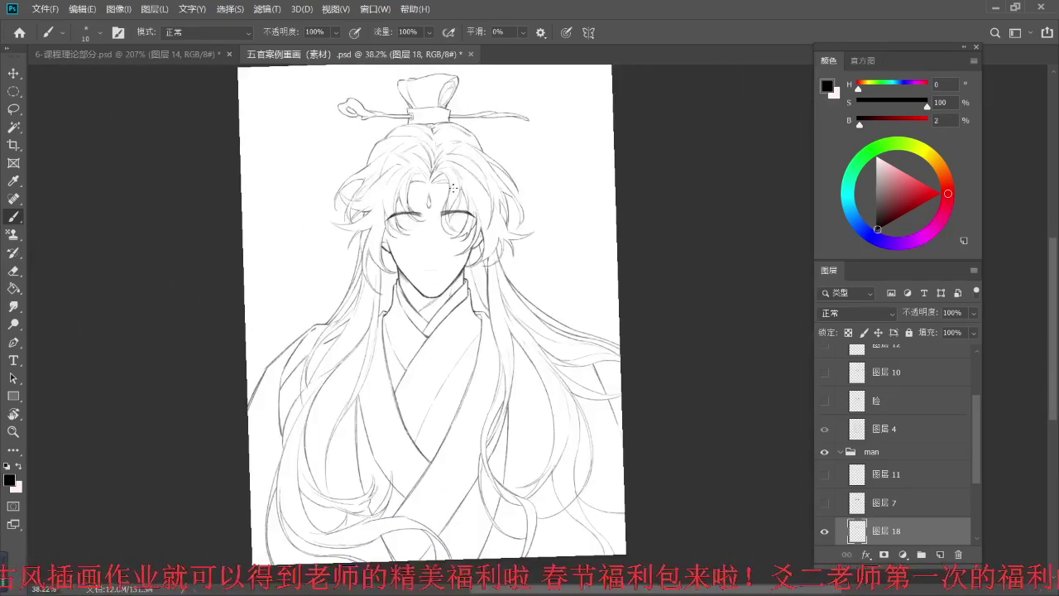
pyautogui.scroll(6, 448, 226)
pyautogui.scroll(3, 451, 222)
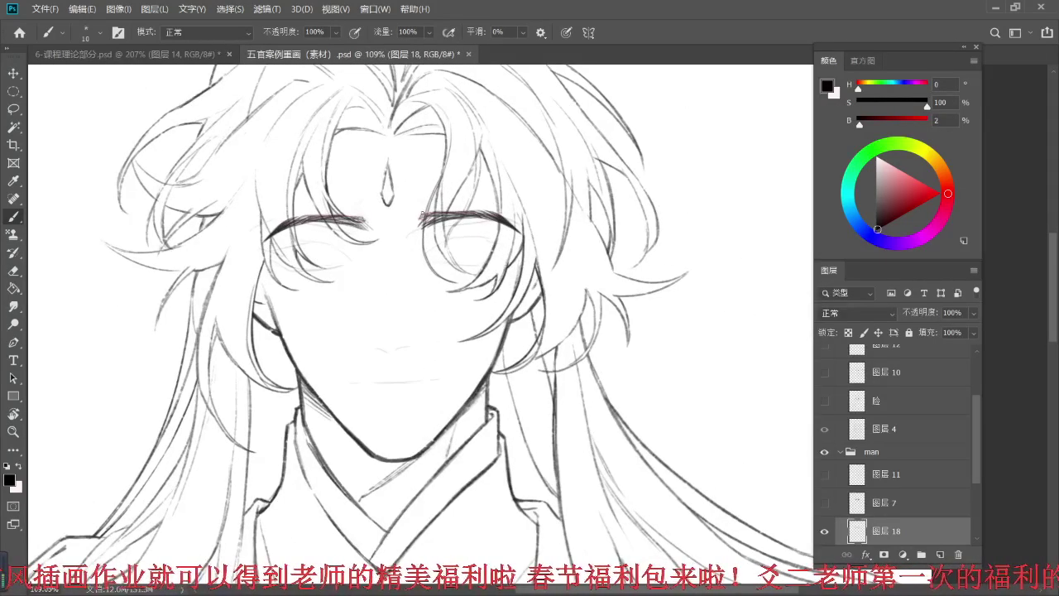
# - Select the right-hand eyebrow and nudge it about 3 px inward and 1 px down
pyautogui.press('l')
pyautogui.moveTo(442, 205)
pyautogui.mouseDown()
pyautogui.moveTo(529, 178)
pyautogui.moveTo(444, 182)
pyautogui.mouseUp()
pyautogui.hotkey('ctrl', 't')
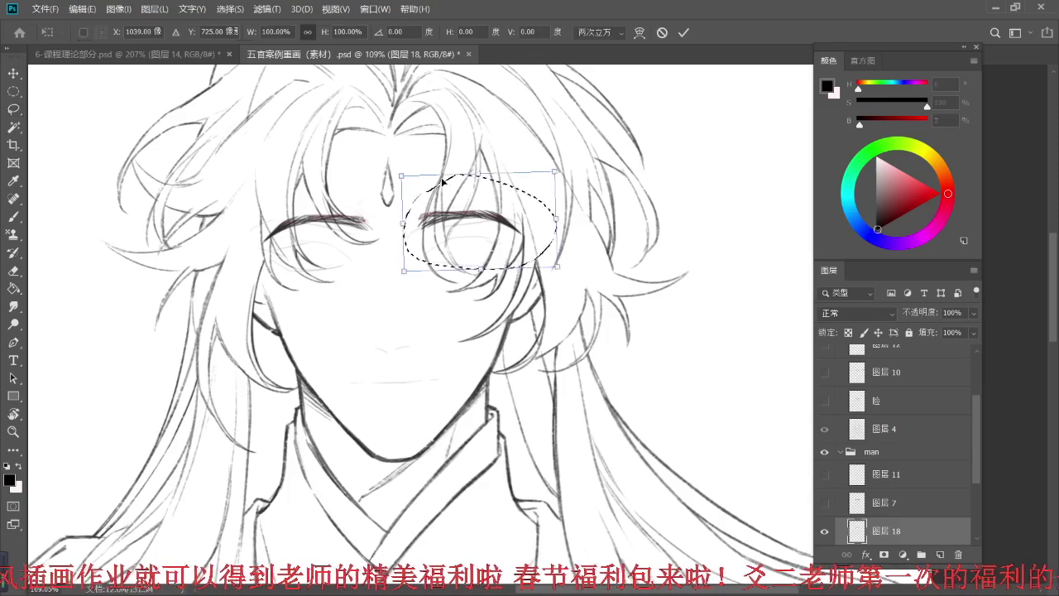
pyautogui.press('Return')
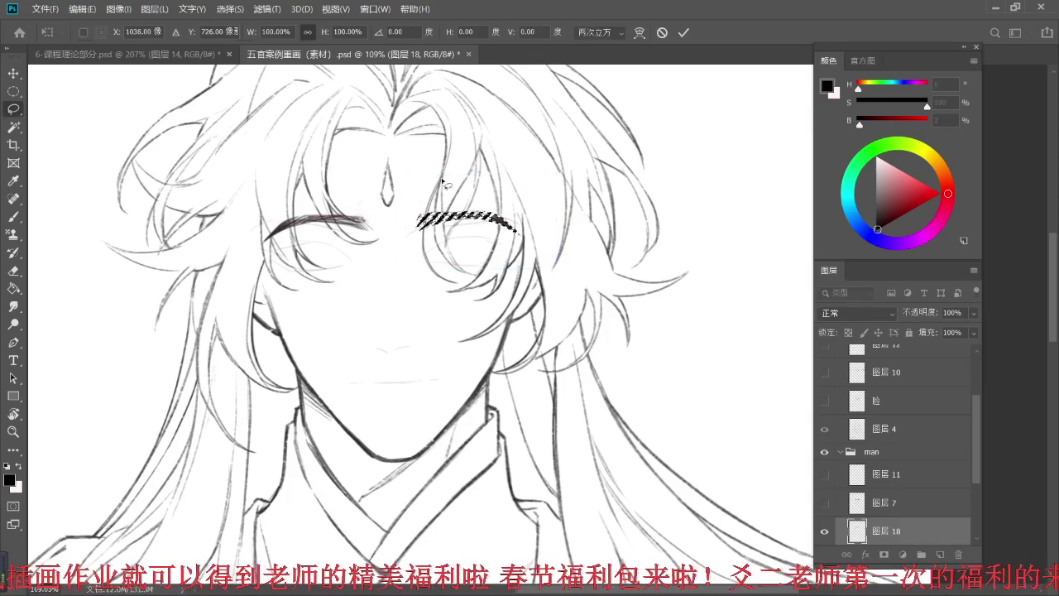
pyautogui.scroll(-2, 442, 180)
pyautogui.scroll(4, 413, 182)
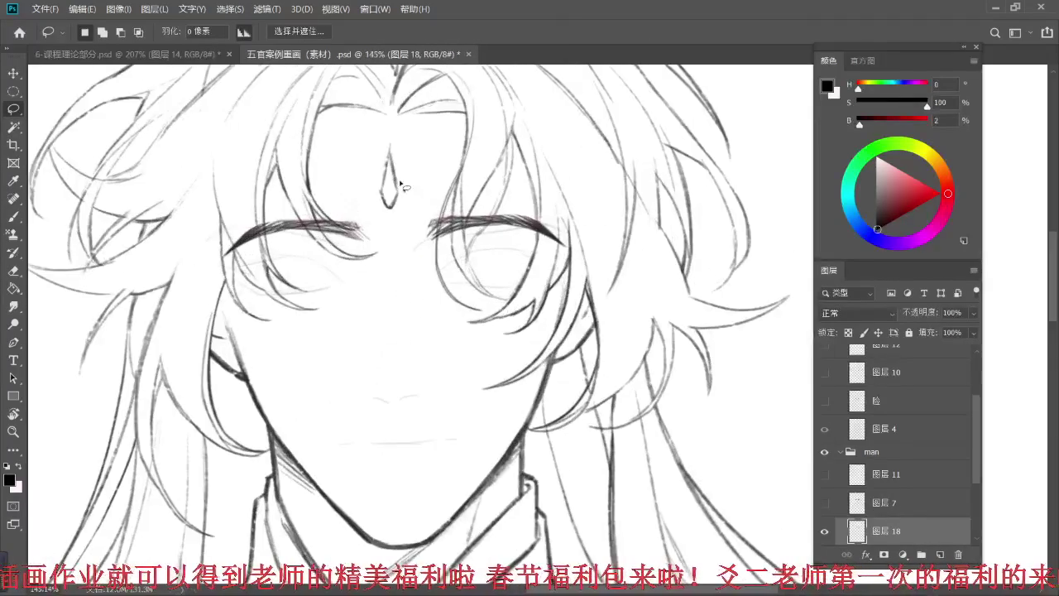
# - Sketch a wide demonstration rectangle in the blank area beside the character's hair
pyautogui.press('b')
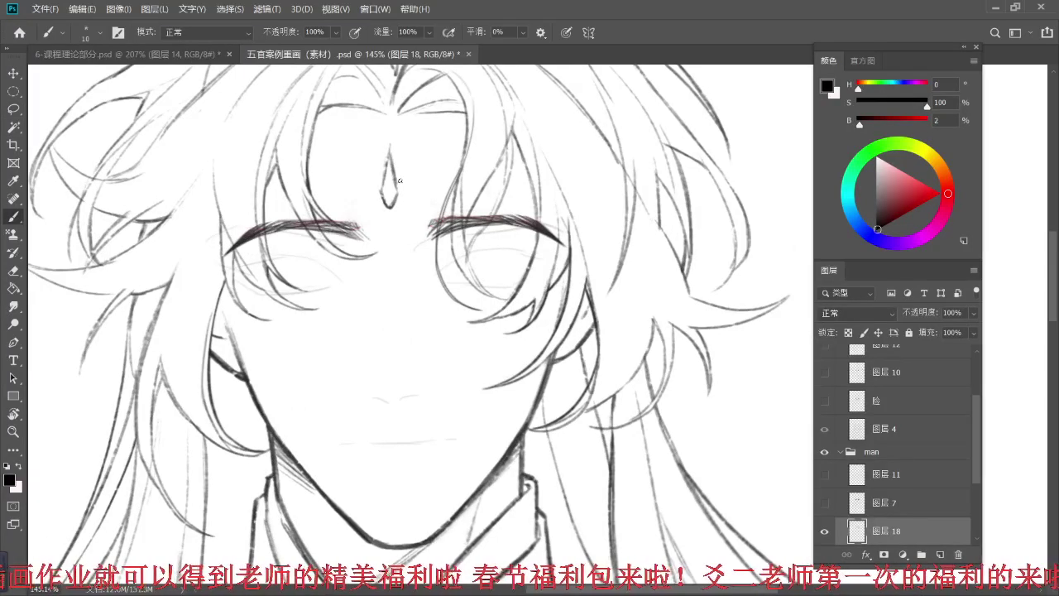
pyautogui.moveTo(313, 296); pyautogui.dragTo(305, 340)
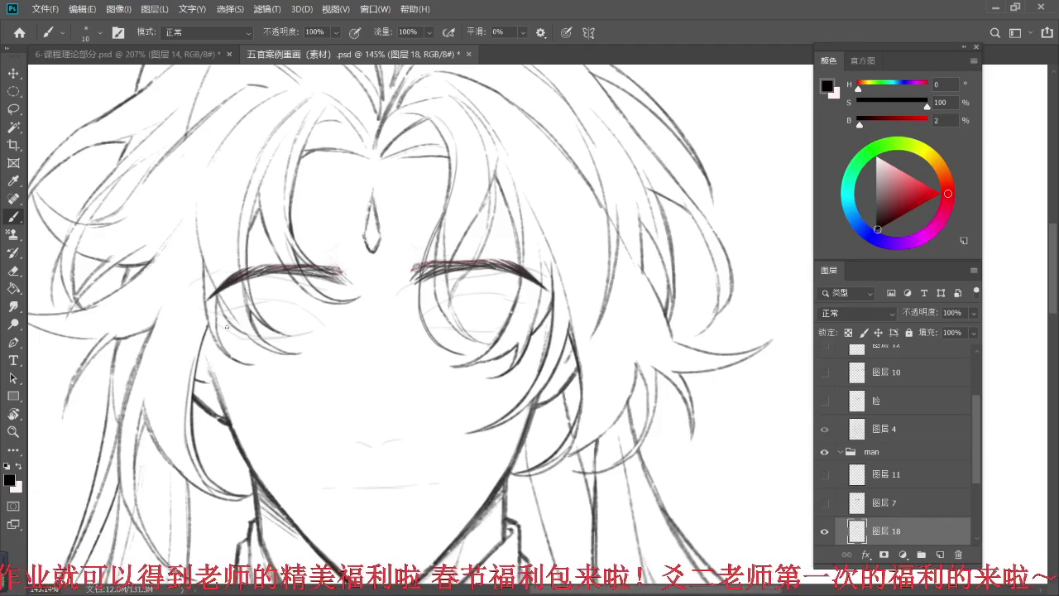
pyautogui.moveTo(210, 309)
pyautogui.mouseDown()
pyautogui.moveTo(245, 328)
pyautogui.moveTo(213, 311)
pyautogui.moveTo(237, 327)
pyautogui.moveTo(242, 313)
pyautogui.moveTo(215, 313)
pyautogui.moveTo(315, 306)
pyautogui.moveTo(290, 298)
pyautogui.moveTo(331, 319)
pyautogui.mouseUp()
pyautogui.moveTo(358, 259); pyautogui.dragTo(171, 274)
pyautogui.moveTo(524, 281); pyautogui.dragTo(350, 302)
pyautogui.moveTo(476, 357); pyautogui.dragTo(634, 311)
pyautogui.hotkey('ctrl', 'z')
pyautogui.moveTo(474, 285)
pyautogui.mouseDown()
pyautogui.moveTo(587, 282)
pyautogui.moveTo(611, 292)
pyautogui.moveTo(602, 364)
pyautogui.mouseUp()
pyautogui.moveTo(480, 362); pyautogui.dragTo(571, 366)
pyautogui.keyDown('shift'); pyautogui.click(605, 364); pyautogui.keyUp('shift')
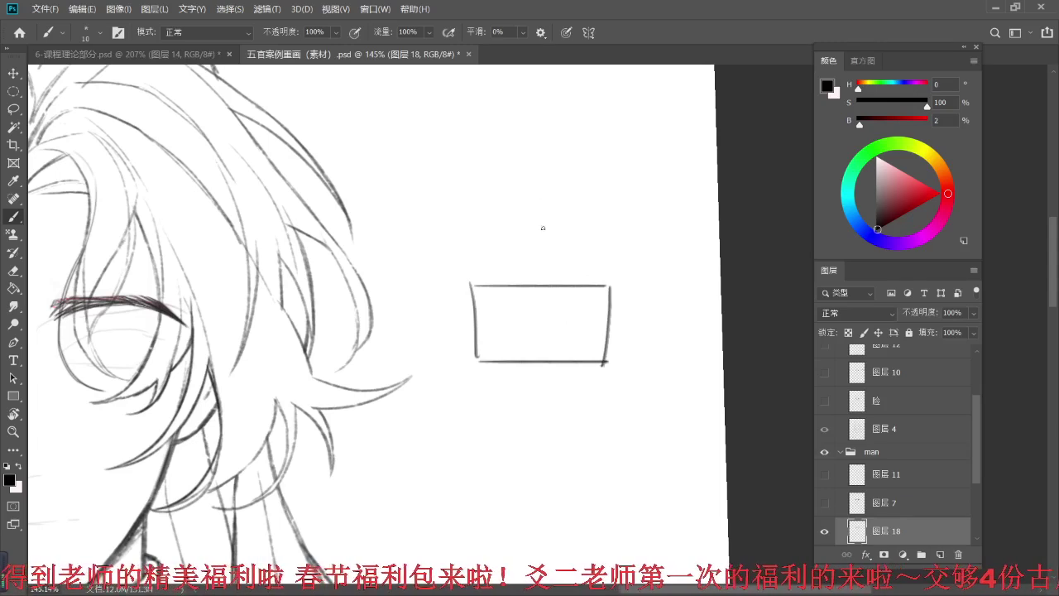
# - Sketch a rough demonstration circle above the rectangle
pyautogui.moveTo(558, 210); pyautogui.dragTo(524, 248)
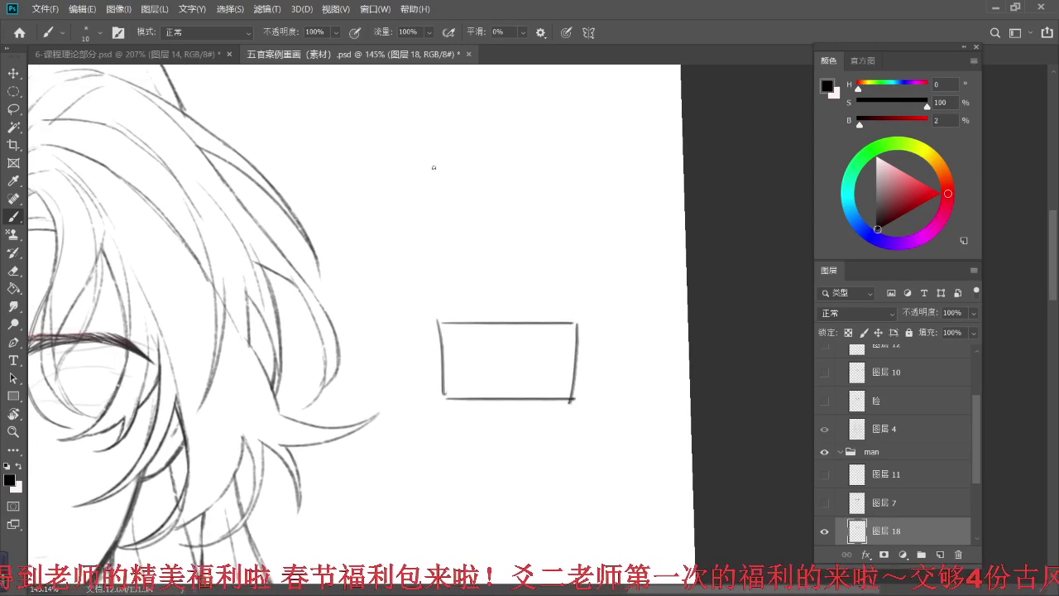
pyautogui.moveTo(425, 162)
pyautogui.mouseDown()
pyautogui.moveTo(432, 249)
pyautogui.moveTo(551, 147)
pyautogui.moveTo(562, 188)
pyautogui.moveTo(530, 284)
pyautogui.mouseUp()
pyautogui.moveTo(454, 272)
pyautogui.mouseDown()
pyautogui.moveTo(490, 282)
pyautogui.moveTo(567, 231)
pyautogui.mouseUp()
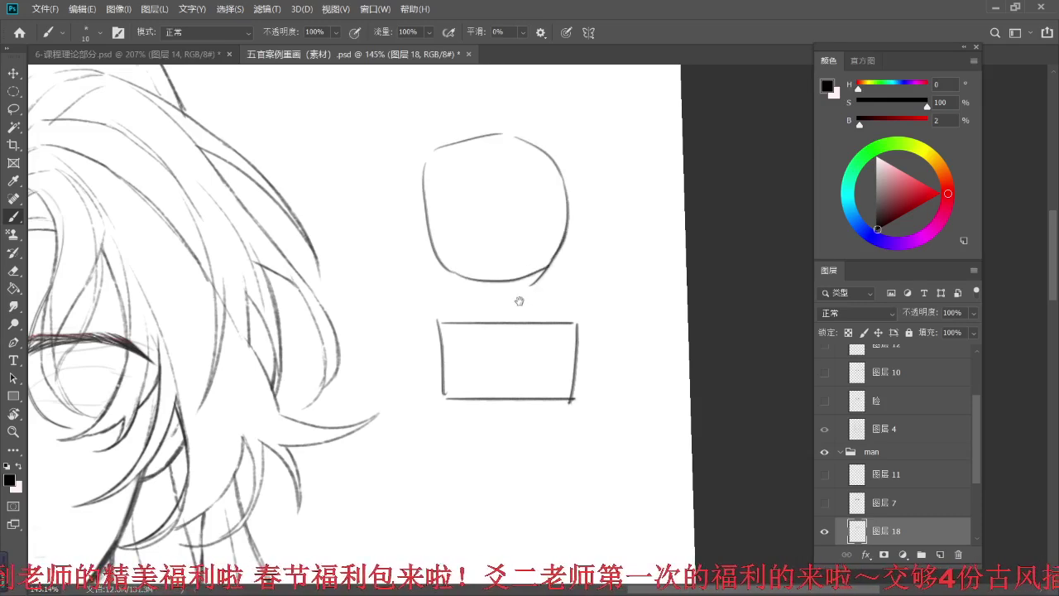
pyautogui.moveTo(519, 300); pyautogui.dragTo(526, 284)
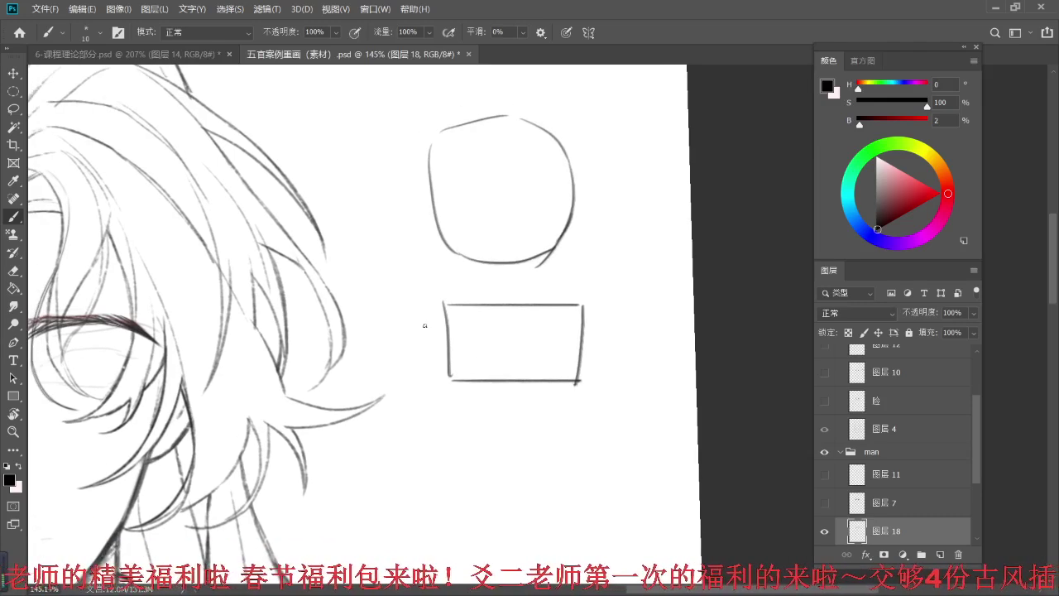
# - Add pointed triangular corners to the sides of the demonstration rectangle and strokes beside the circle
pyautogui.moveTo(419, 306); pyautogui.dragTo(445, 343)
pyautogui.moveTo(585, 322)
pyautogui.mouseDown()
pyautogui.moveTo(597, 354)
pyautogui.moveTo(575, 379)
pyautogui.mouseUp()
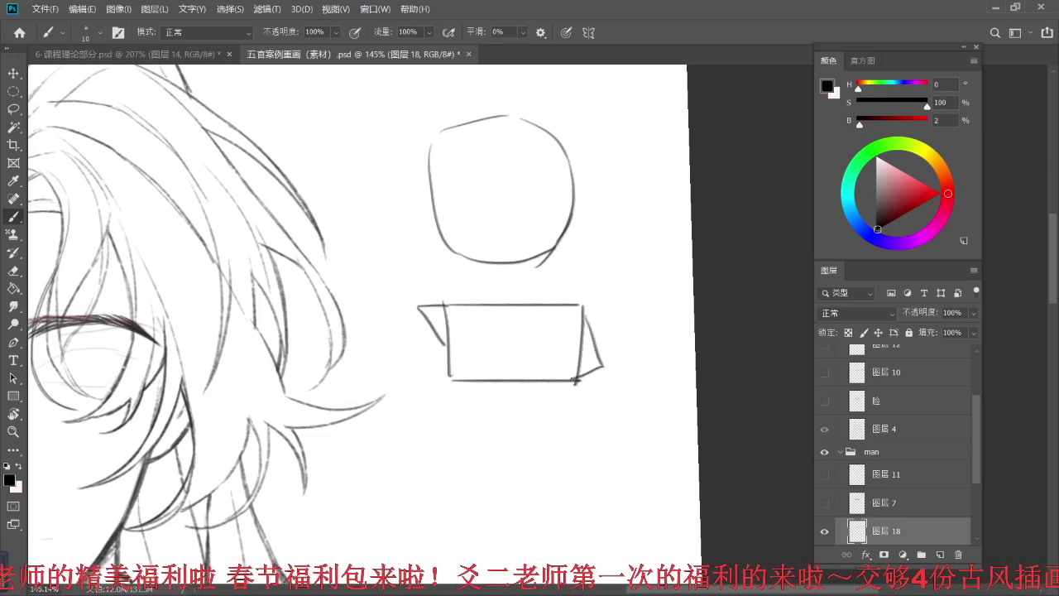
pyautogui.hotkey('ctrl', 'z')
pyautogui.hotkey('ctrl', 'z')
pyautogui.moveTo(586, 308)
pyautogui.mouseDown()
pyautogui.moveTo(603, 372)
pyautogui.moveTo(573, 380)
pyautogui.mouseUp()
pyautogui.moveTo(560, 244); pyautogui.dragTo(539, 331)
pyautogui.moveTo(385, 223)
pyautogui.mouseDown()
pyautogui.moveTo(402, 279)
pyautogui.moveTo(436, 205)
pyautogui.mouseUp()
pyautogui.moveTo(550, 251)
pyautogui.mouseDown()
pyautogui.moveTo(568, 302)
pyautogui.moveTo(530, 335)
pyautogui.moveTo(559, 307)
pyautogui.mouseUp()
# - Draw the left-hand eye's outline under its eyebrow, with a curved upper lid, dark outer corner and lower lid
pyautogui.moveTo(108, 430)
pyautogui.mouseDown()
pyautogui.moveTo(419, 308)
pyautogui.moveTo(438, 320)
pyautogui.mouseUp()
pyautogui.moveTo(205, 329)
pyautogui.mouseDown()
pyautogui.moveTo(229, 318)
pyautogui.moveTo(211, 327)
pyautogui.moveTo(219, 340)
pyautogui.moveTo(212, 329)
pyautogui.moveTo(256, 350)
pyautogui.moveTo(229, 344)
pyautogui.moveTo(293, 346)
pyautogui.mouseUp()
pyautogui.moveTo(240, 344); pyautogui.dragTo(308, 340)
pyautogui.moveTo(222, 341); pyautogui.dragTo(314, 340)
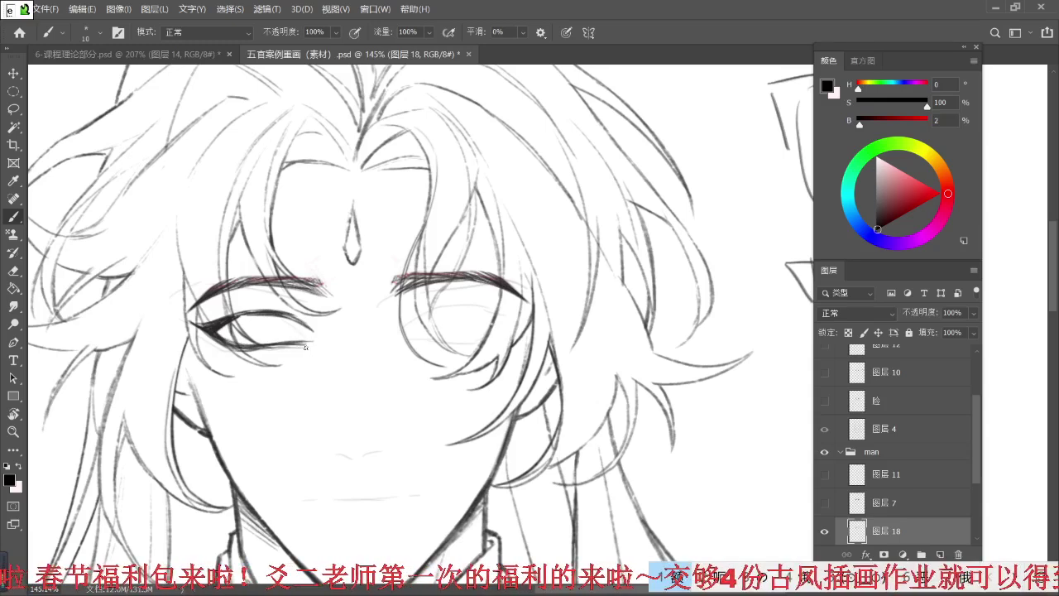
# - Clean up the left-hand eye's lower lid line and reshape its pointed inner corner
pyautogui.press('e')
pyautogui.moveTo(299, 344); pyautogui.dragTo(261, 340)
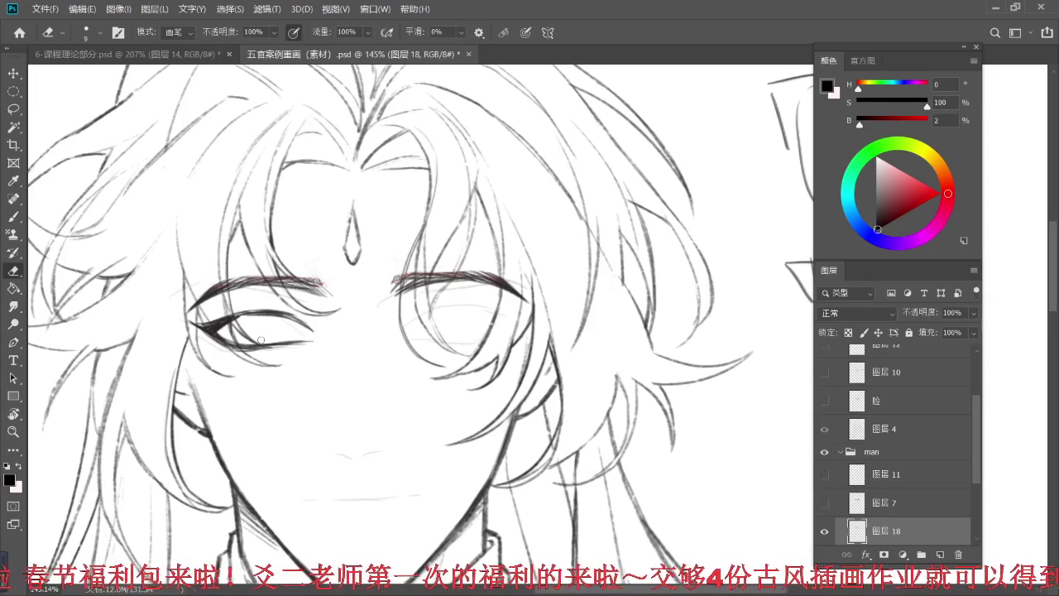
pyautogui.press('b')
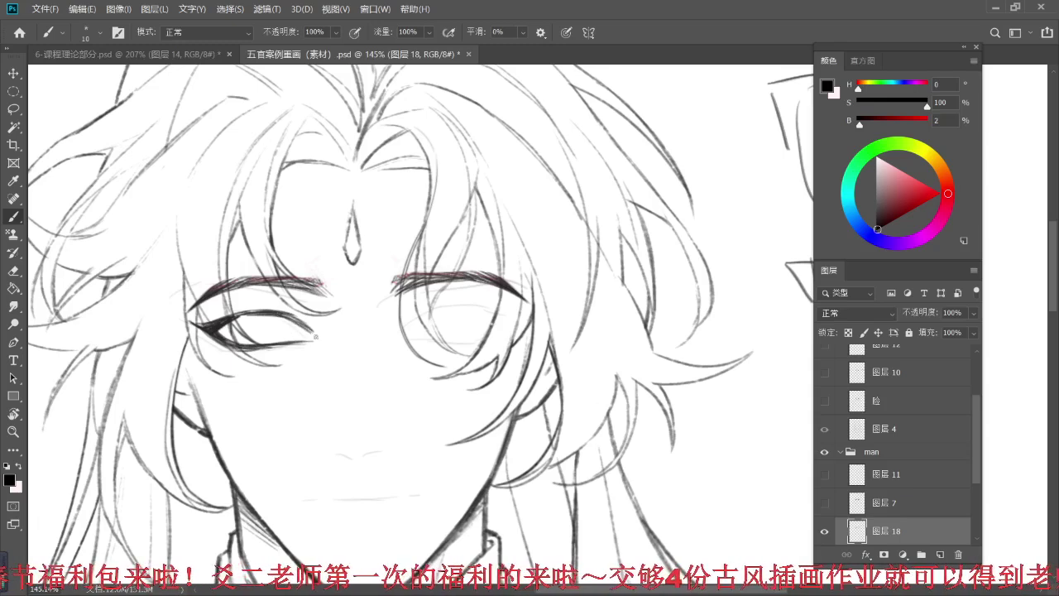
pyautogui.press('e')
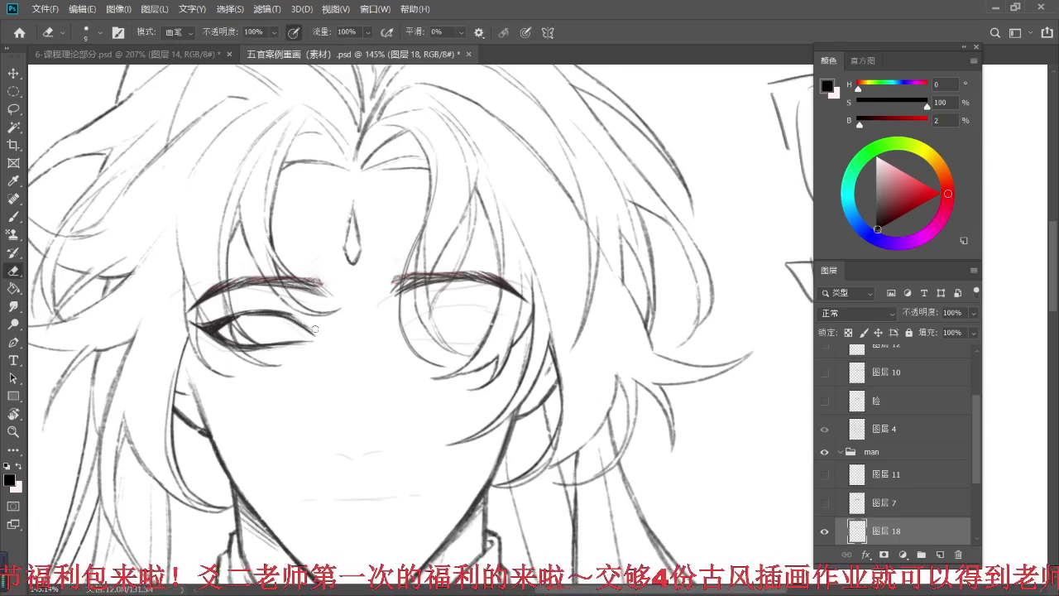
pyautogui.press('b')
pyautogui.moveTo(232, 320); pyautogui.dragTo(254, 316)
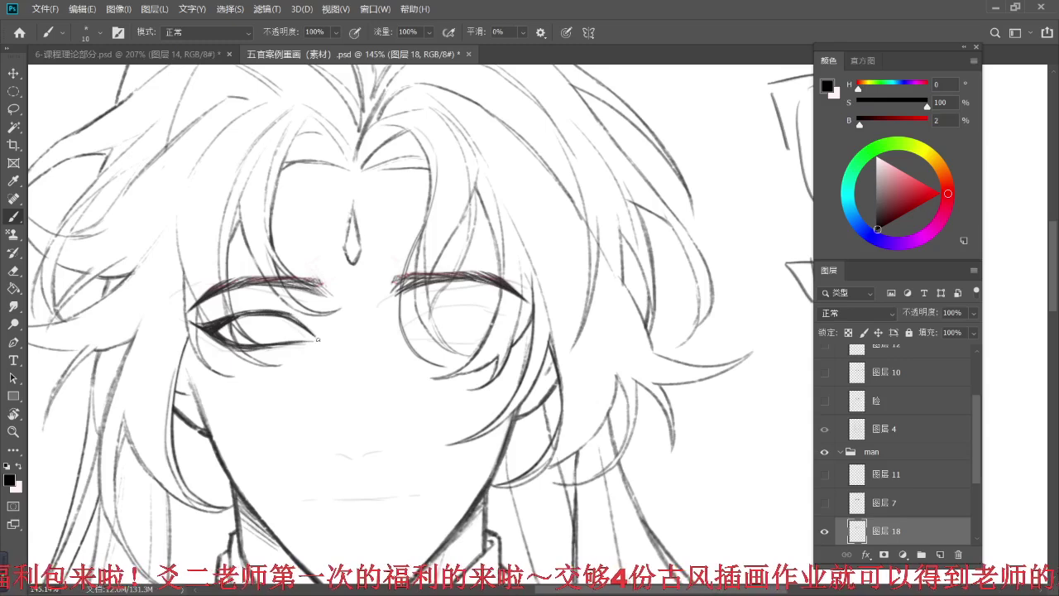
# - Darken the left-hand eye's outer corner and outline the iris, erasing and redrawing its edge to round it
pyautogui.moveTo(219, 327); pyautogui.dragTo(265, 346)
pyautogui.moveTo(308, 318); pyautogui.dragTo(329, 316)
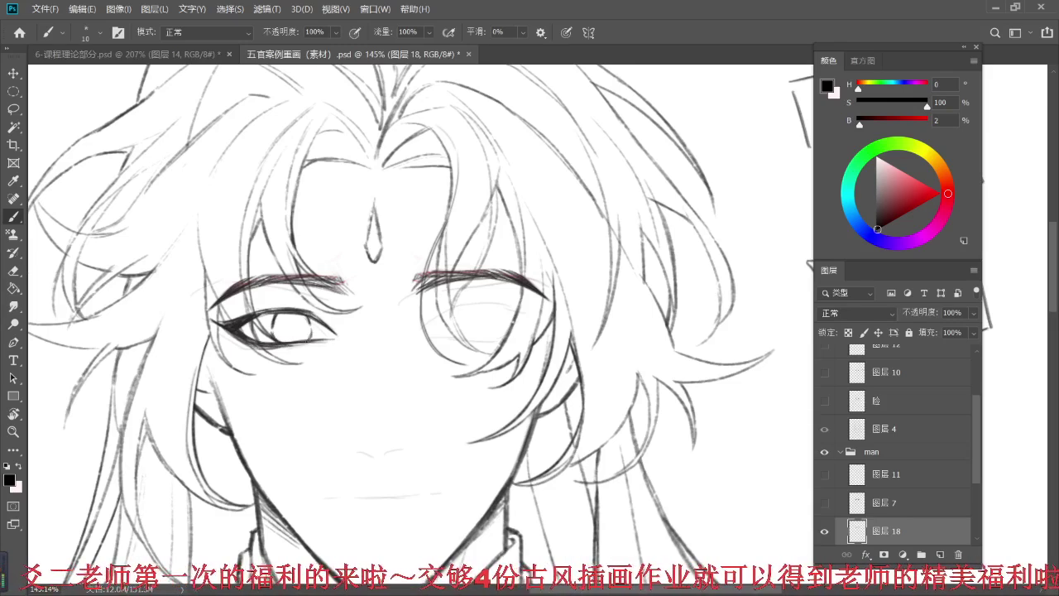
pyautogui.press('e')
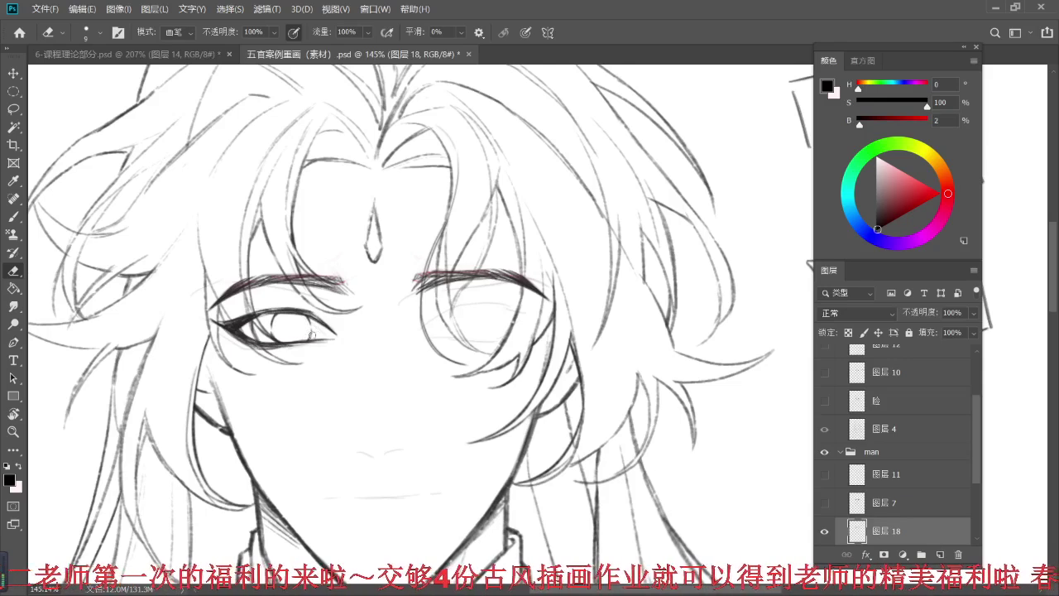
pyautogui.press('b')
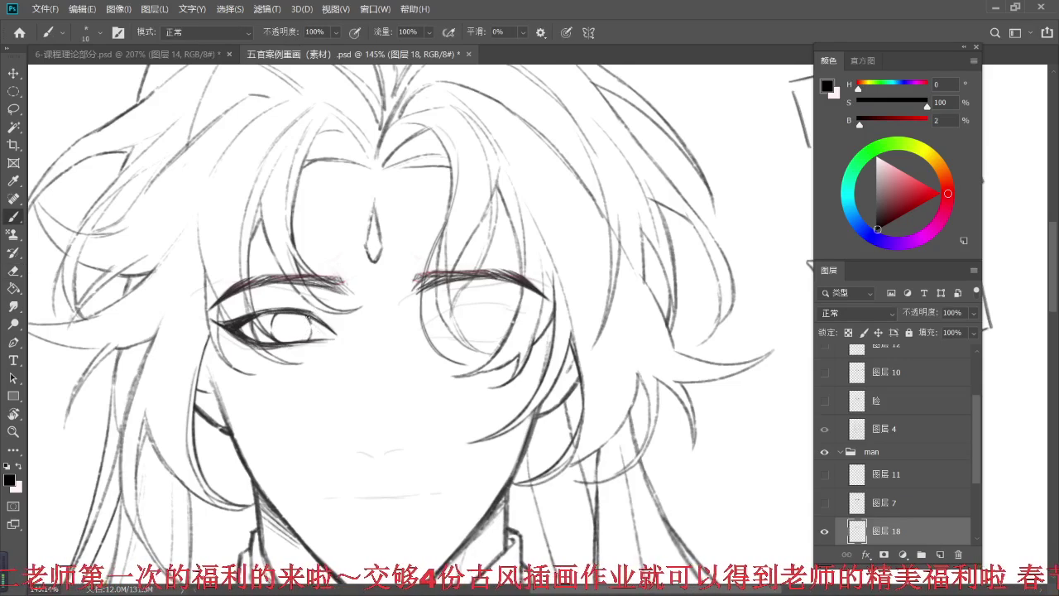
pyautogui.scroll(2, 304, 294)
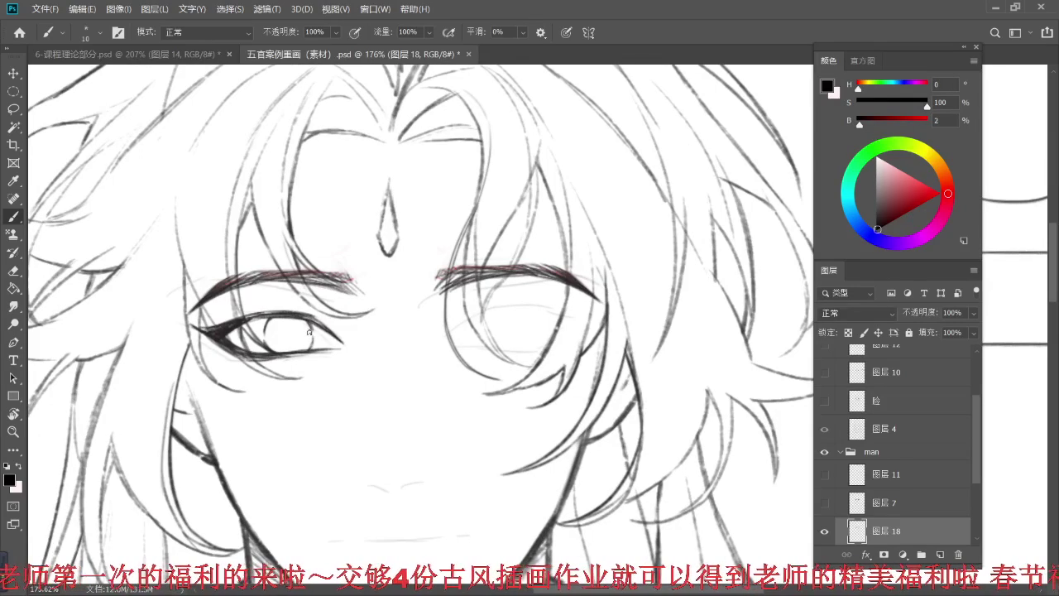
# - Try out pupil strokes inside the left-hand eye's iris
pyautogui.moveTo(266, 335); pyautogui.dragTo(270, 338)
pyautogui.hotkey('ctrl', 'z')
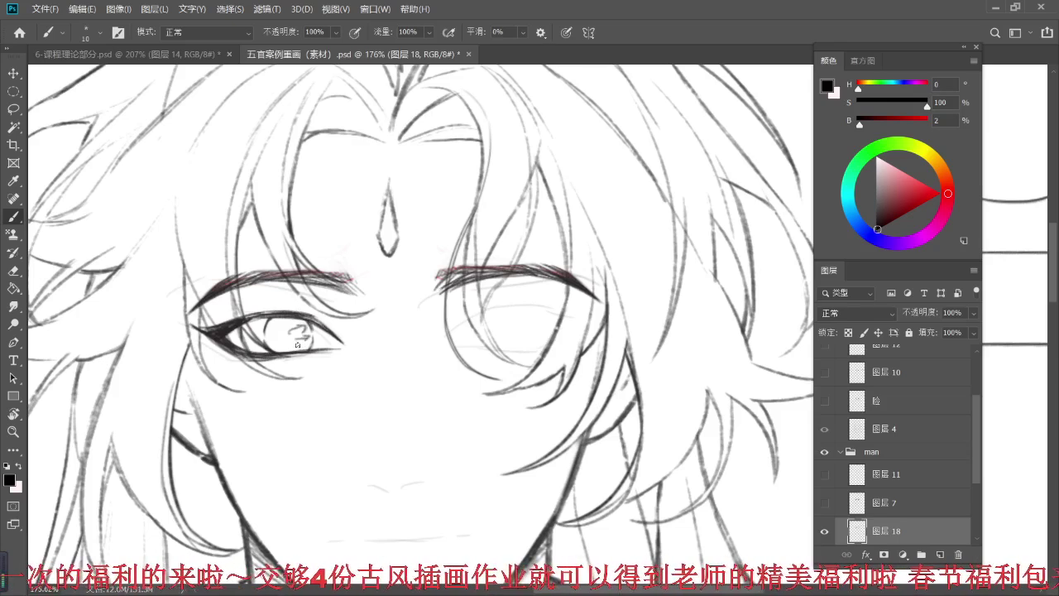
pyautogui.press('ctrl')
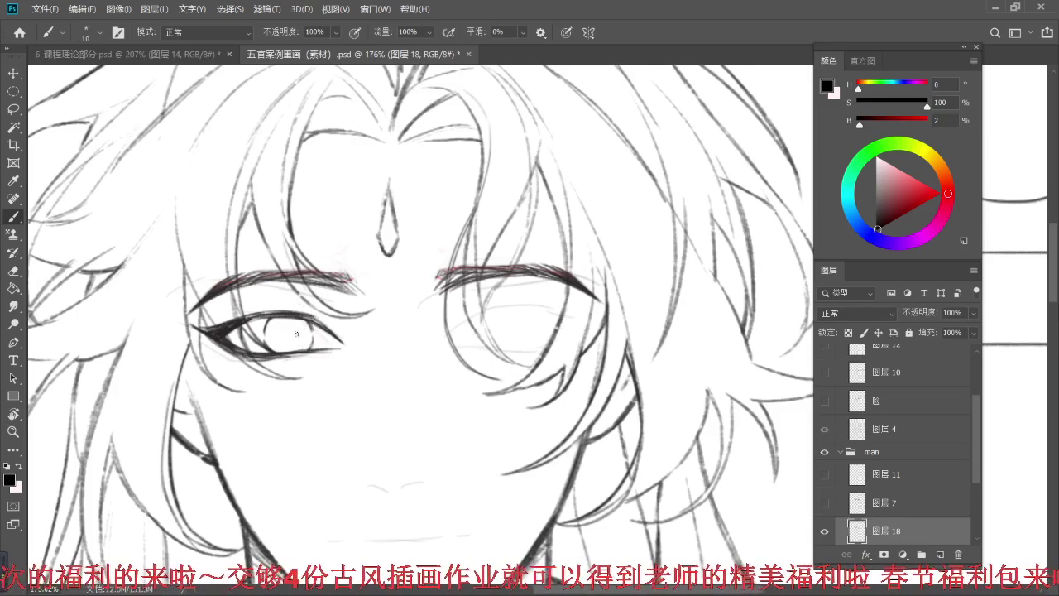
# - Draw a small dark pupil in the left-hand eye's iris and add a crease line above its upper lid
pyautogui.press('e')
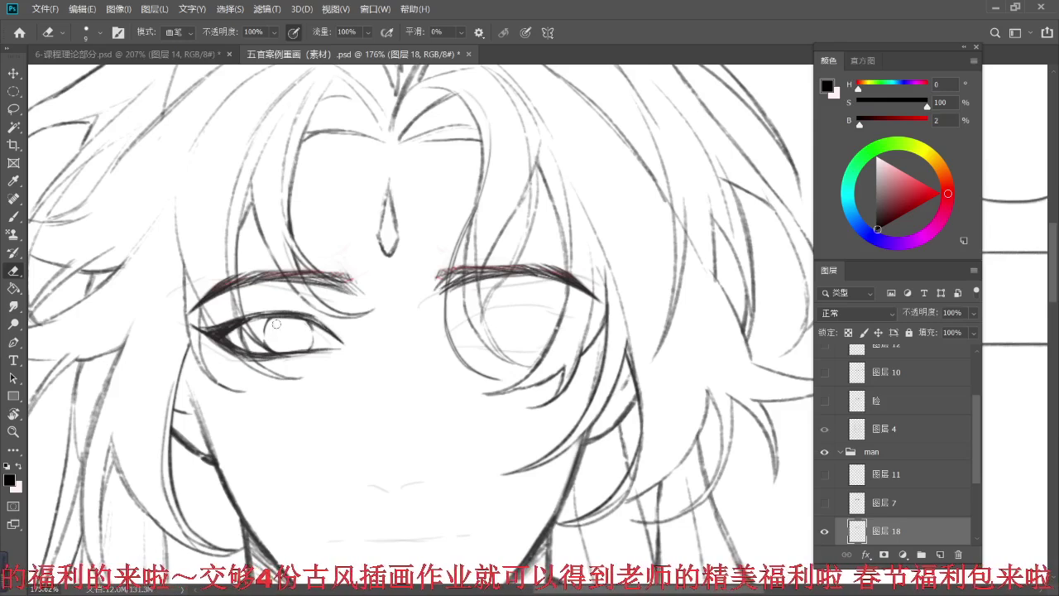
pyautogui.press('b')
pyautogui.moveTo(270, 289); pyautogui.dragTo(292, 293)
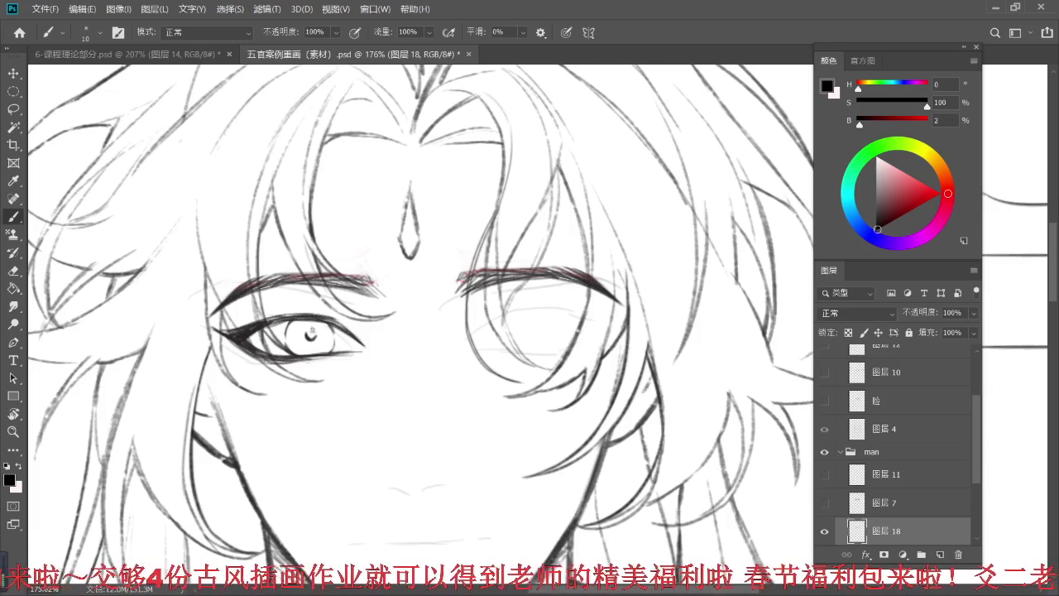
pyautogui.press('ctrl')
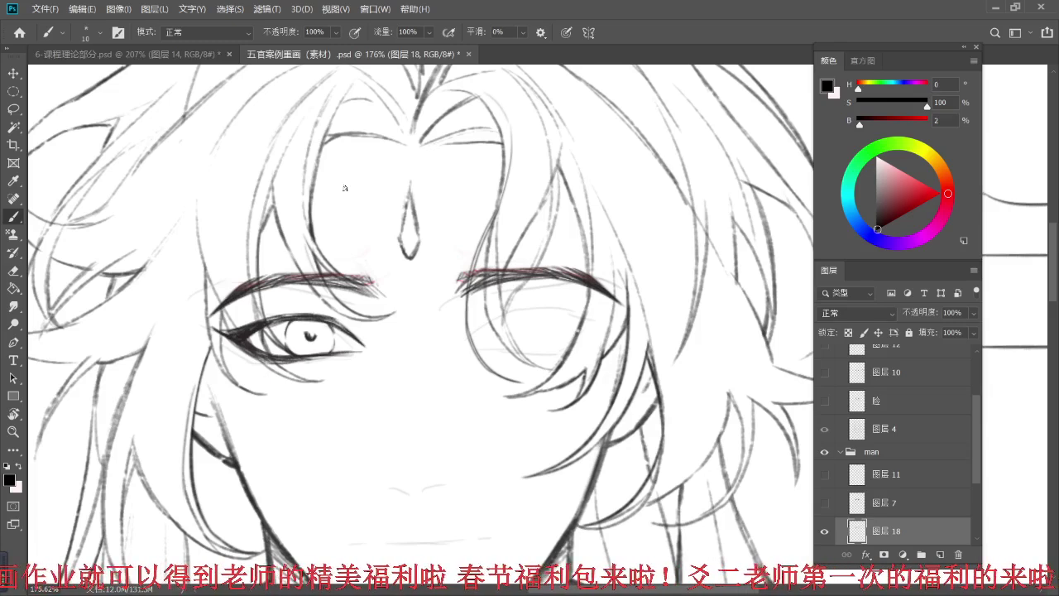
pyautogui.moveTo(291, 322); pyautogui.dragTo(247, 321)
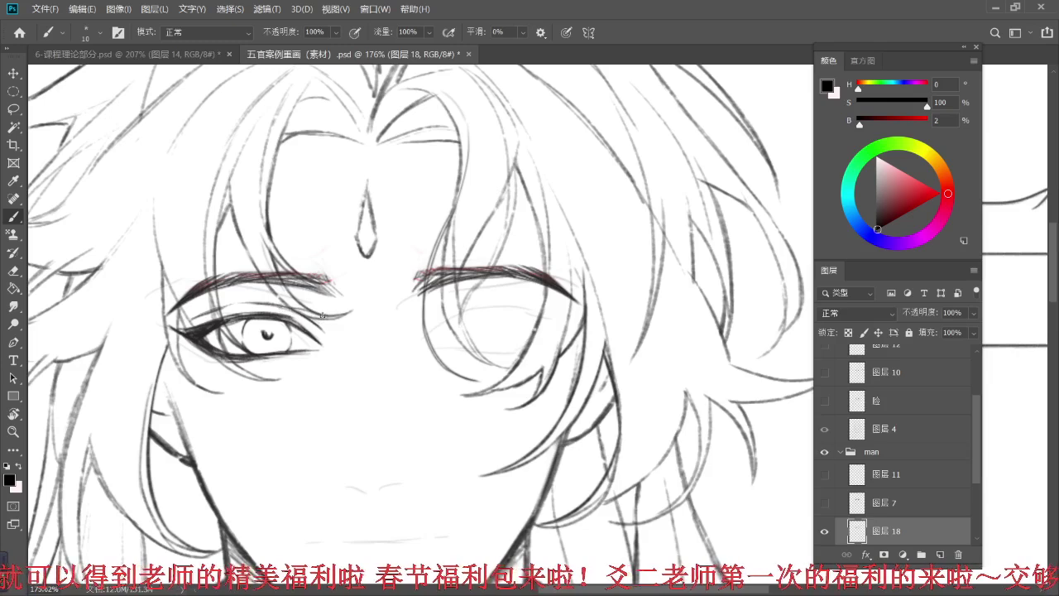
pyautogui.scroll(-1, 298, 318)
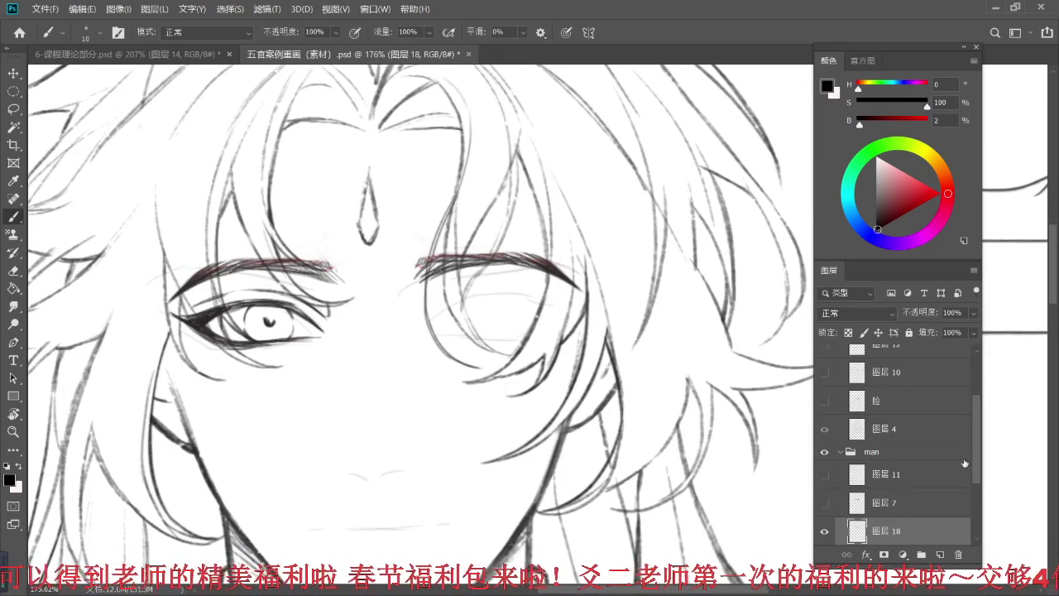
# - Create a new layer directly above 图层 17, beneath the line layer 图层 18
pyautogui.moveTo(974, 458); pyautogui.dragTo(966, 490)
pyautogui.click(942, 501)
pyautogui.click(938, 554)
# - Choose the 硬边圆压力大小 brush and enable its 传递 (Transfer) option for pressure-controlled opacity
pyautogui.click(100, 35)
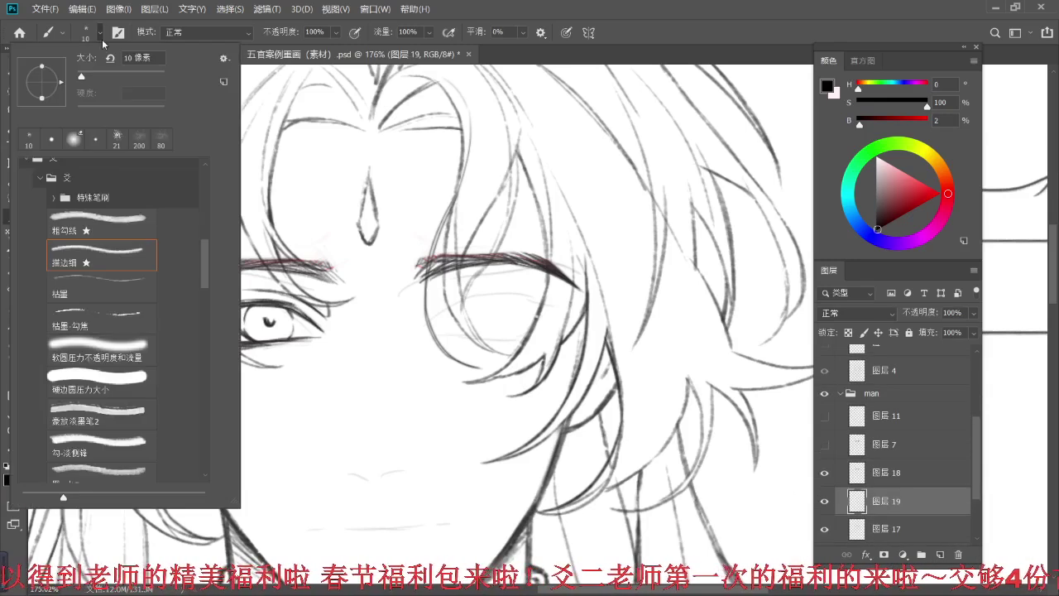
pyautogui.click(86, 383)
pyautogui.click(504, 63)
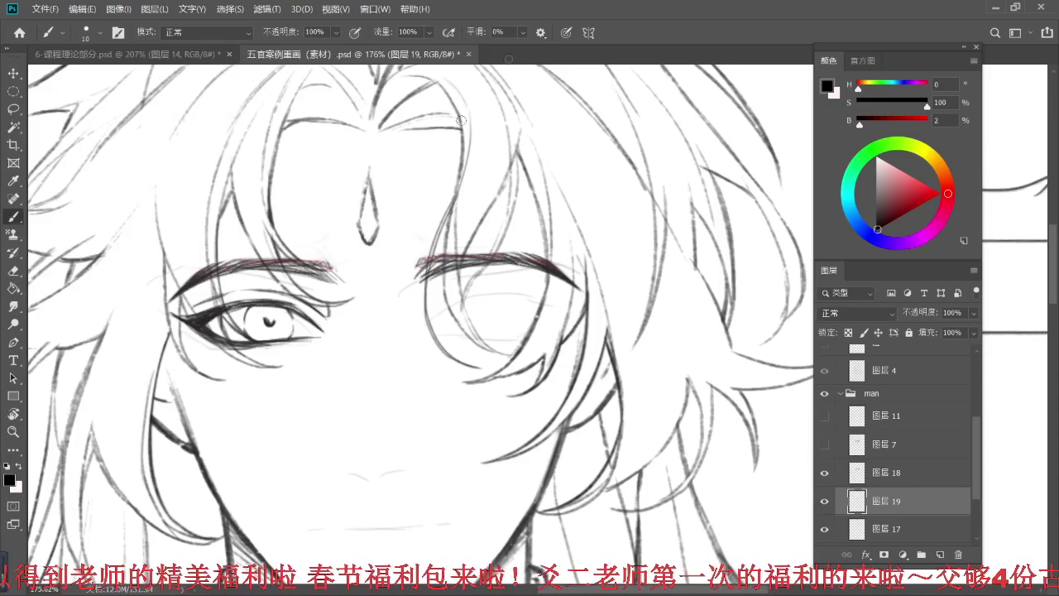
pyautogui.press('F5')
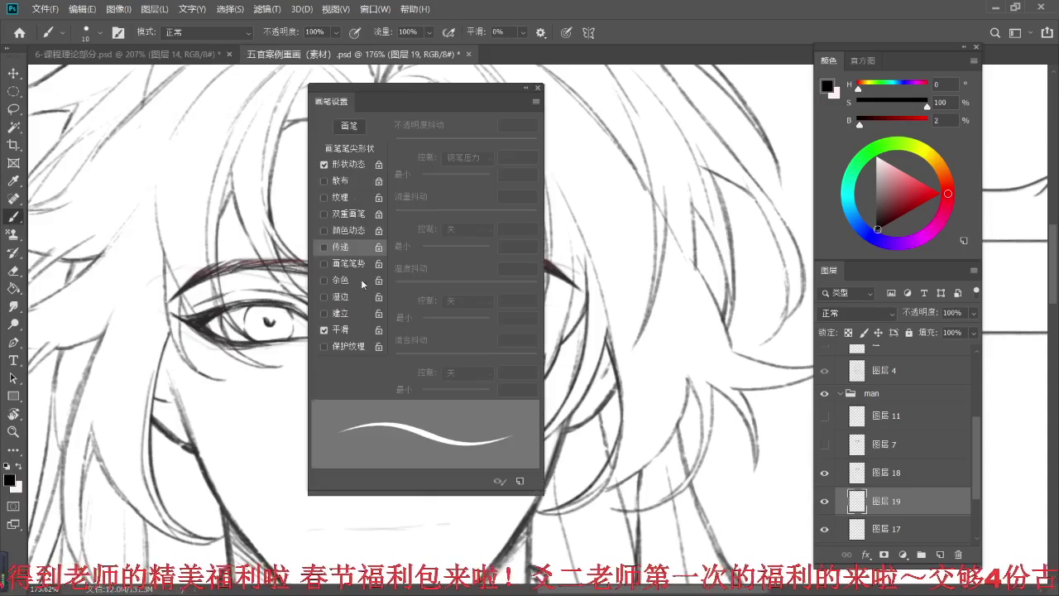
pyautogui.click(324, 247)
pyautogui.press('F5')
# - Shade light grey eyeshadow under the left-hand eye and above its upper lid on 图层 19, using a 20 px brush
pyautogui.press(']')
pyautogui.press(']')
pyautogui.press(']')
pyautogui.press(']')
pyautogui.keyDown('alt'); pyautogui.click(223, 379); pyautogui.keyUp('alt')
pyautogui.keyDown('alt'); pyautogui.click(217, 383); pyautogui.keyUp('alt')
pyautogui.moveTo(196, 335)
pyautogui.mouseDown()
pyautogui.moveTo(231, 356)
pyautogui.moveTo(213, 357)
pyautogui.moveTo(192, 335)
pyautogui.moveTo(225, 345)
pyautogui.moveTo(190, 328)
pyautogui.moveTo(236, 348)
pyautogui.moveTo(282, 348)
pyautogui.moveTo(224, 354)
pyautogui.moveTo(277, 347)
pyautogui.moveTo(206, 350)
pyautogui.moveTo(293, 346)
pyautogui.moveTo(243, 351)
pyautogui.moveTo(287, 342)
pyautogui.moveTo(240, 346)
pyautogui.moveTo(280, 346)
pyautogui.moveTo(197, 337)
pyautogui.moveTo(220, 343)
pyautogui.moveTo(184, 327)
pyautogui.moveTo(267, 353)
pyautogui.moveTo(231, 360)
pyautogui.moveTo(226, 352)
pyautogui.moveTo(298, 343)
pyautogui.moveTo(255, 358)
pyautogui.moveTo(318, 344)
pyautogui.moveTo(227, 354)
pyautogui.moveTo(309, 344)
pyautogui.mouseUp()
pyautogui.hotkey('ctrl', 'z')
pyautogui.press('[')
pyautogui.press('[')
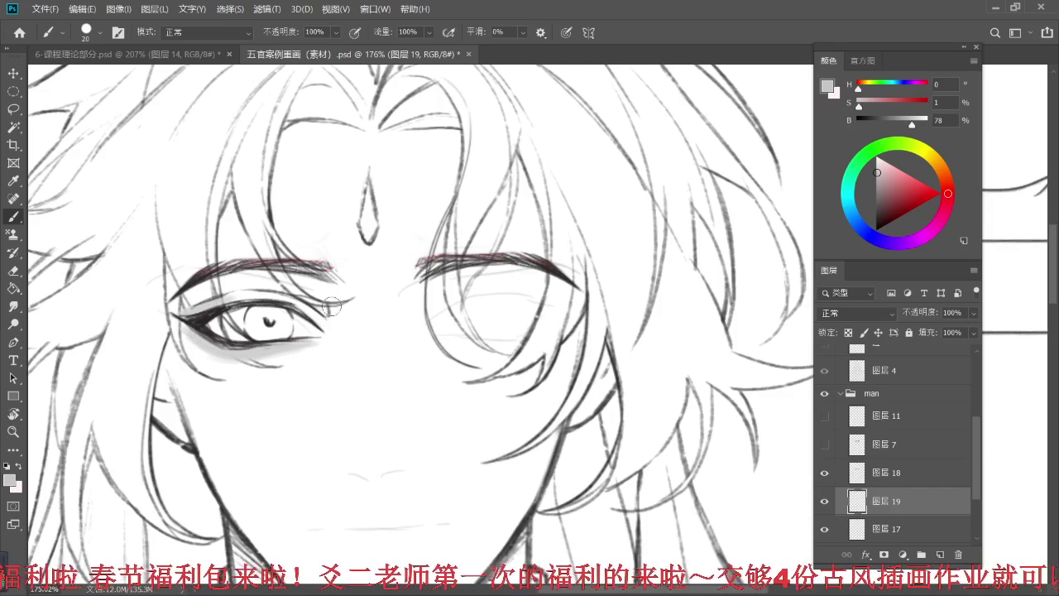
pyautogui.moveTo(327, 301); pyautogui.dragTo(319, 305)
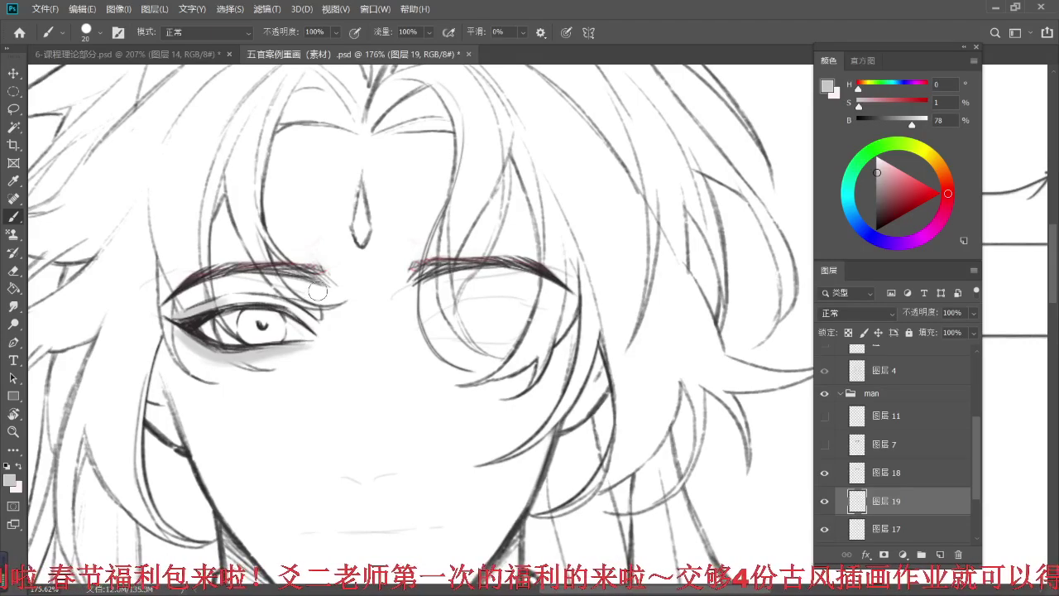
# - Deepen the shadow beneath the left-hand eye's outer corner and lower lid with darker sampled greys and a 9 px brush
pyautogui.keyDown('alt'); pyautogui.click(214, 348); pyautogui.keyUp('alt')
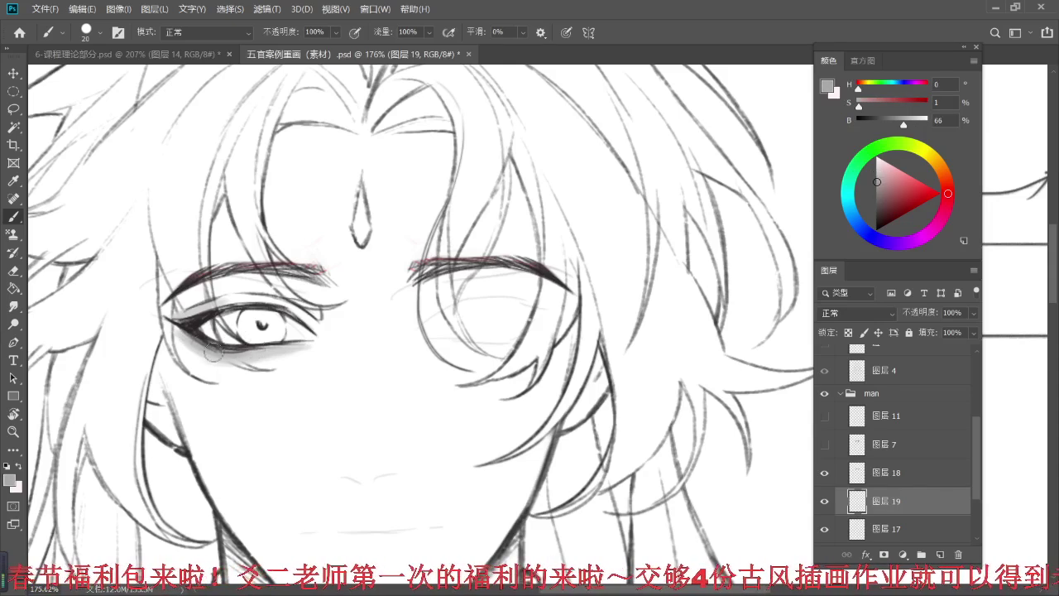
pyautogui.press('[')
pyautogui.press('[')
pyautogui.press('[')
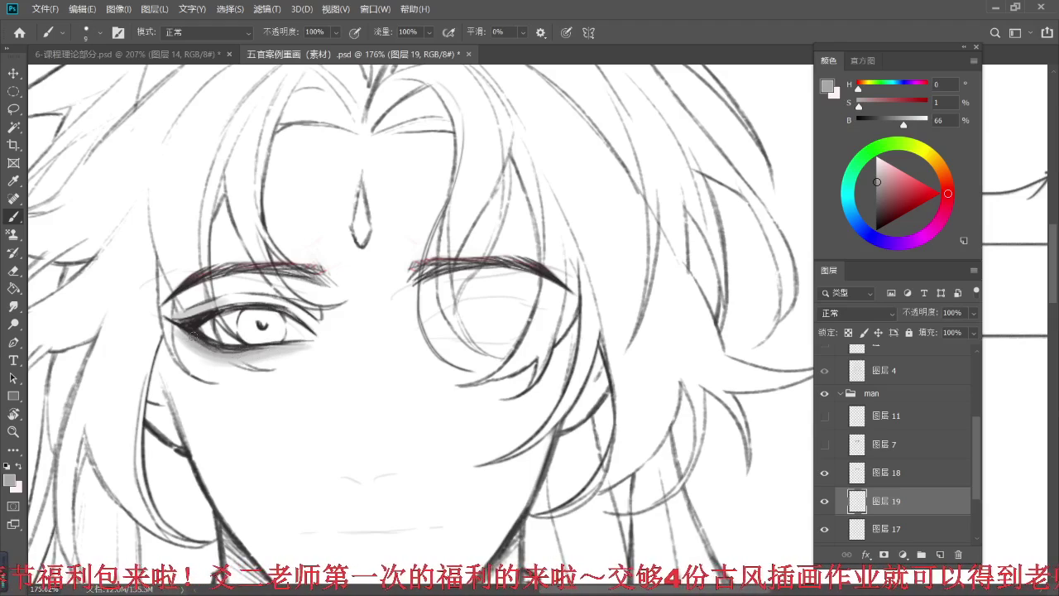
pyautogui.keyDown('alt'); pyautogui.click(207, 374); pyautogui.keyUp('alt')
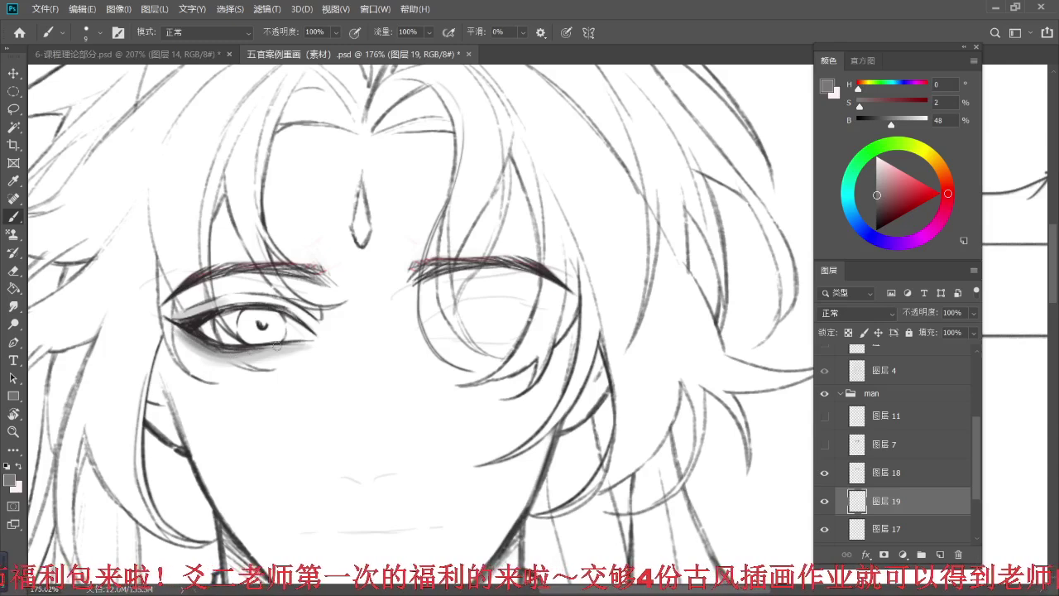
pyautogui.scroll(-5, 343, 270)
pyautogui.scroll(4, 311, 286)
pyautogui.scroll(3, 312, 285)
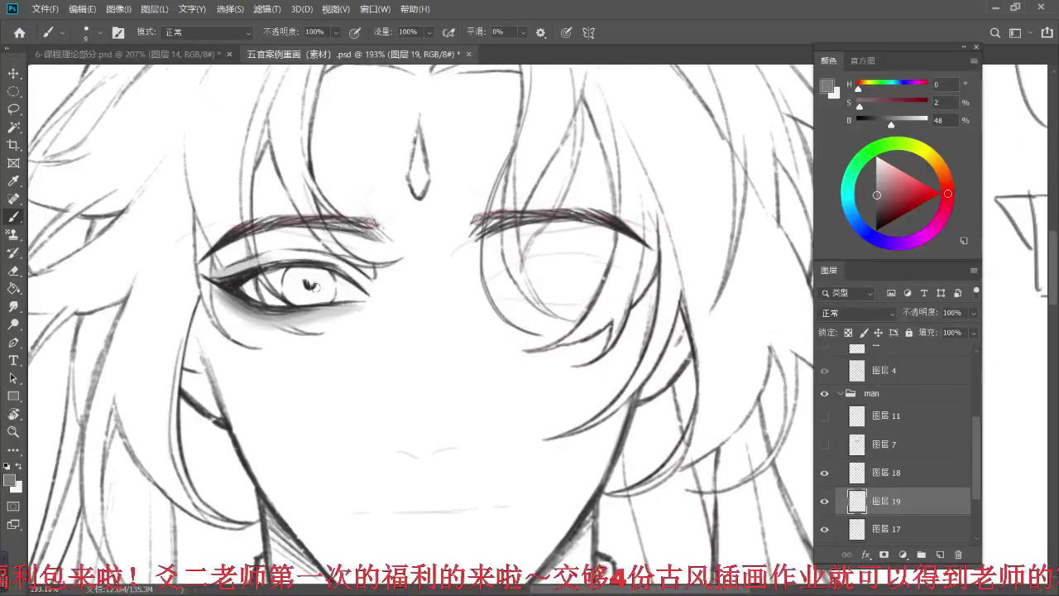
# - Return to 图层 18 and switch to the 描边细 brush at 9 px
pyautogui.click(887, 475)
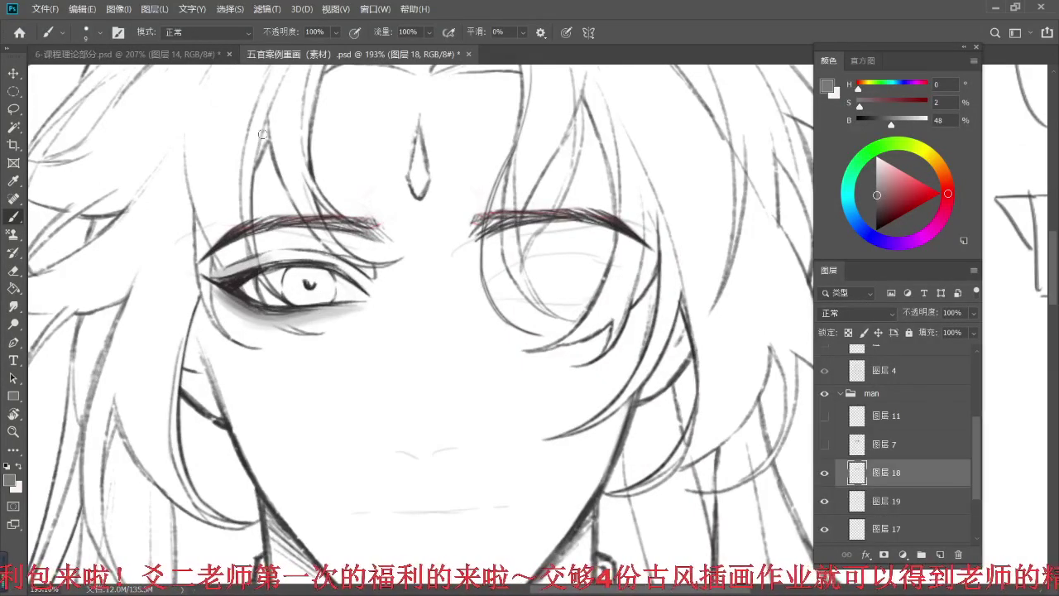
pyautogui.click(100, 32)
pyautogui.click(116, 258)
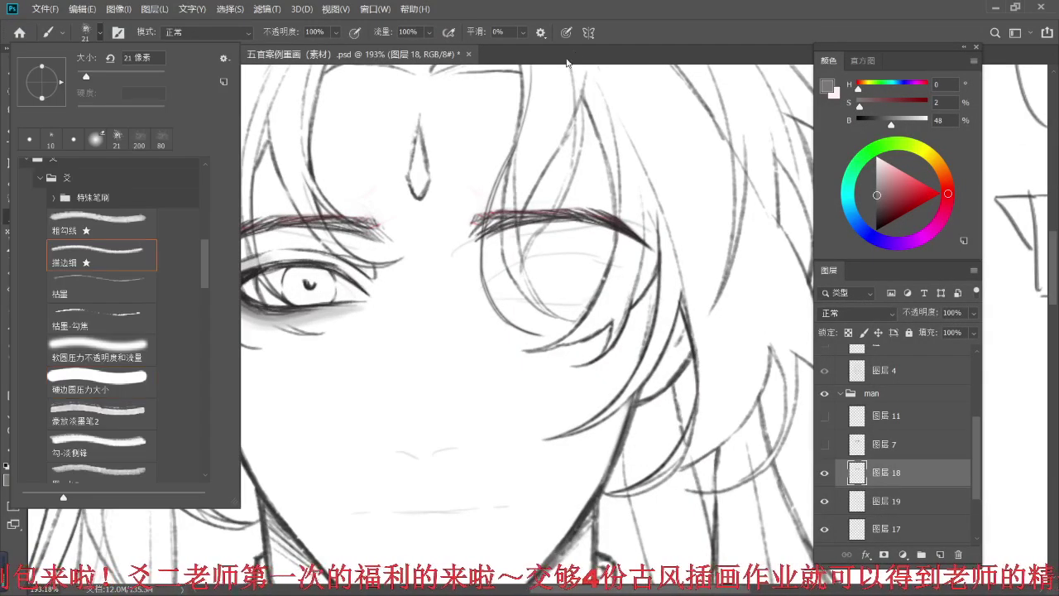
pyautogui.click(578, 54)
pyautogui.press('[')
pyautogui.press('[')
pyautogui.press('[')
pyautogui.press('[')
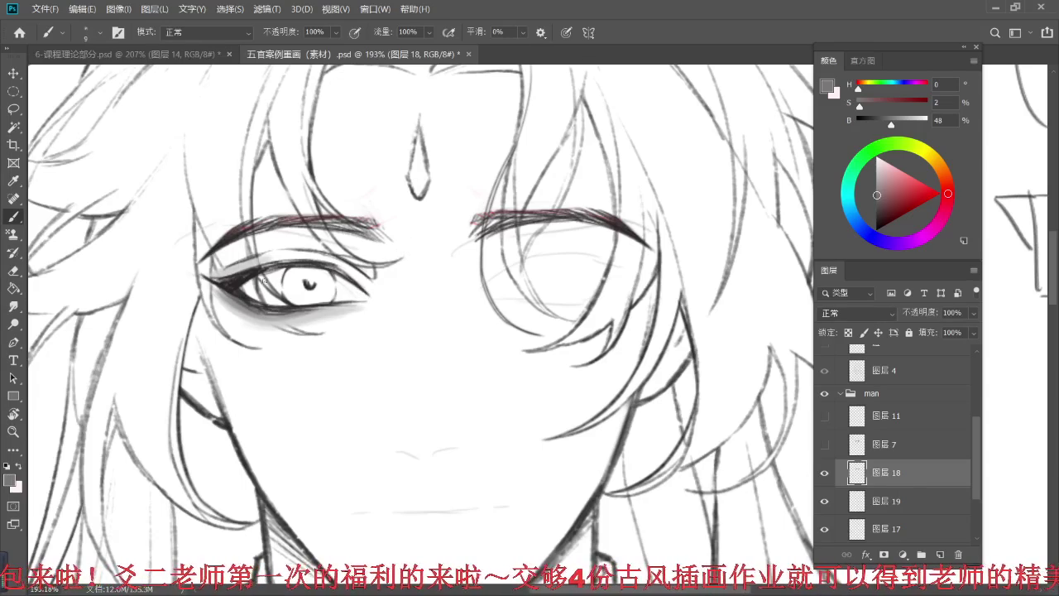
# - Sample the dark line colour and strengthen the line work along the left-hand eye's lower lid
pyautogui.keyDown('alt'); pyautogui.click(236, 311); pyautogui.keyUp('alt')
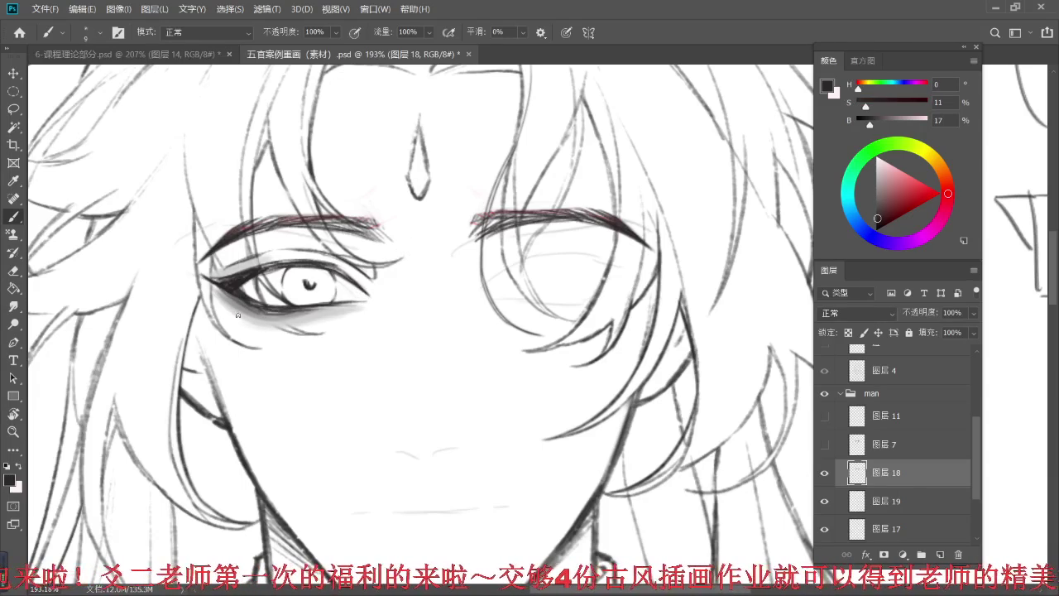
pyautogui.moveTo(297, 325)
pyautogui.mouseDown()
pyautogui.moveTo(271, 325)
pyautogui.moveTo(315, 321)
pyautogui.mouseUp()
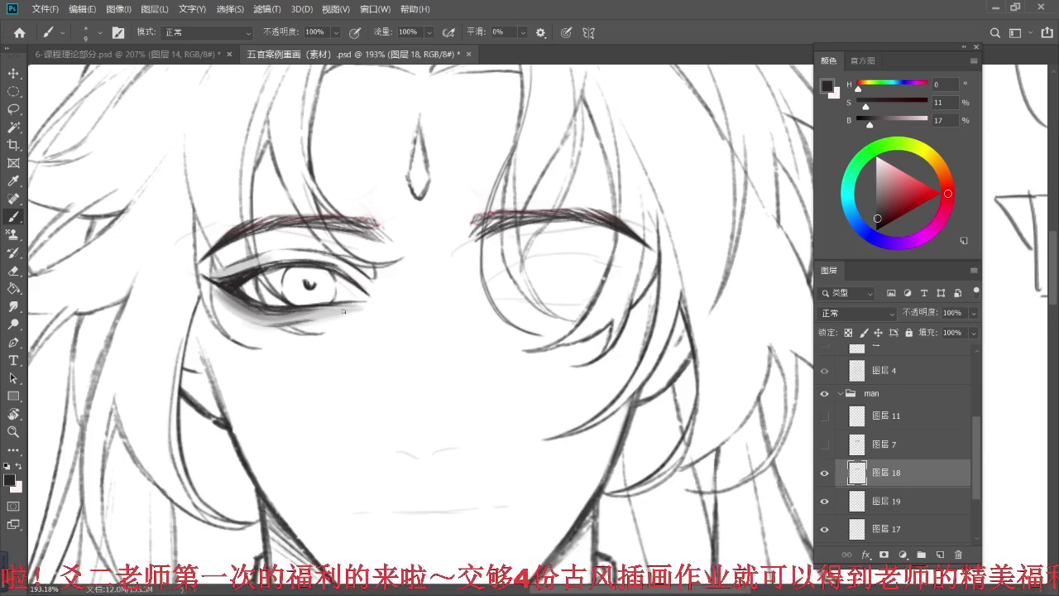
pyautogui.moveTo(367, 285)
pyautogui.mouseDown()
pyautogui.moveTo(266, 285)
pyautogui.moveTo(372, 286)
pyautogui.mouseUp()
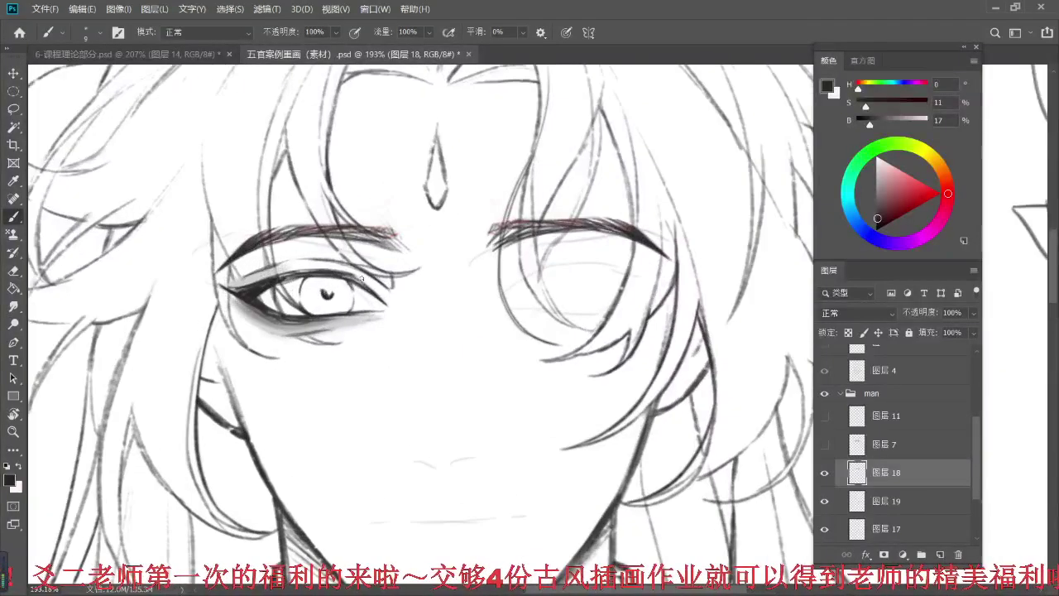
pyautogui.press('r')
pyautogui.moveTo(383, 343)
pyautogui.mouseDown()
pyautogui.moveTo(397, 387)
pyautogui.moveTo(413, 308)
pyautogui.mouseUp()
pyautogui.press('b')
pyautogui.moveTo(394, 346); pyautogui.dragTo(440, 354)
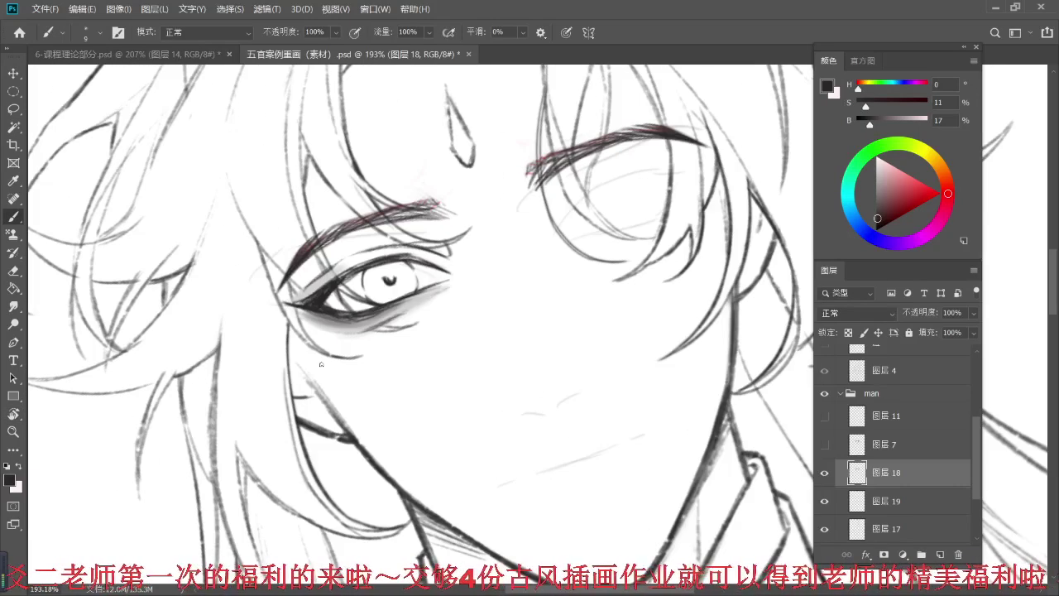
pyautogui.press('r')
pyautogui.moveTo(321, 364); pyautogui.dragTo(285, 299)
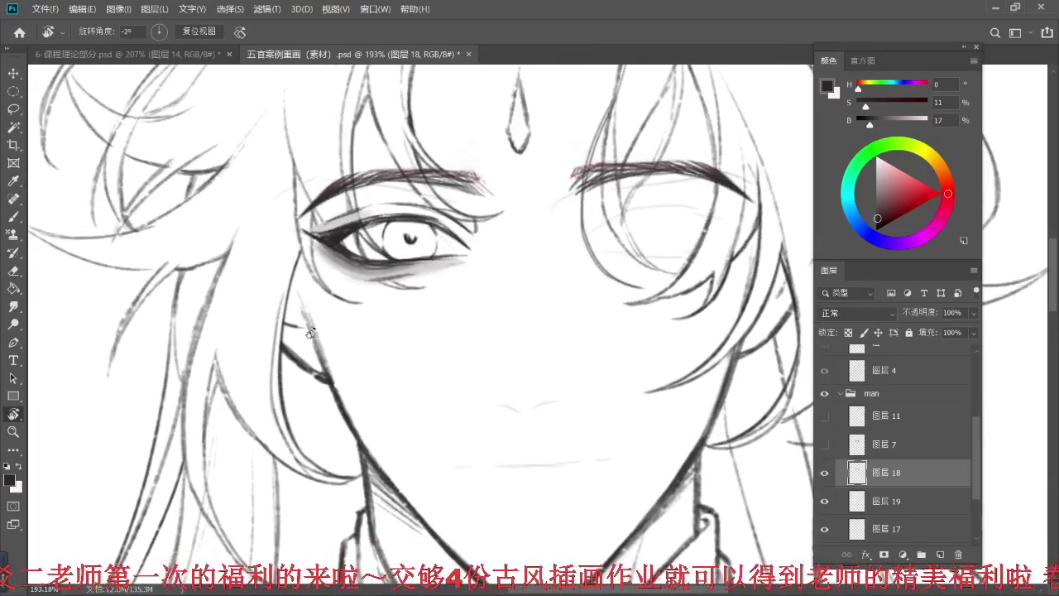
# - Extend the left-hand eye's lower lid line to the inner corner with dark strokes sampled from the existing lines
pyautogui.scroll(-5, 285, 301)
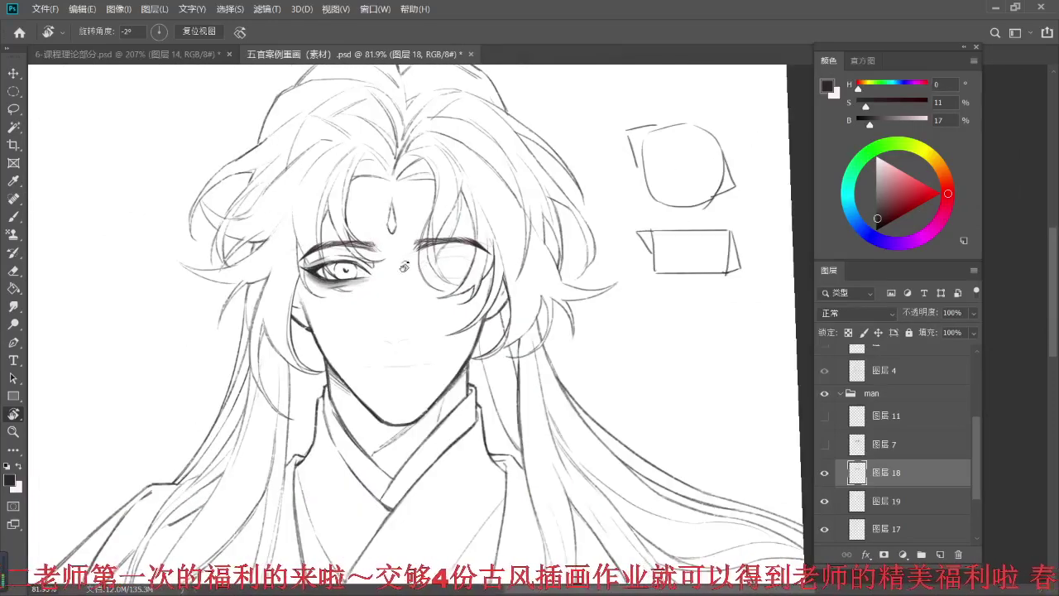
pyautogui.scroll(3, 402, 267)
pyautogui.scroll(2, 381, 265)
pyautogui.moveTo(198, 341); pyautogui.dragTo(411, 278)
pyautogui.press('b')
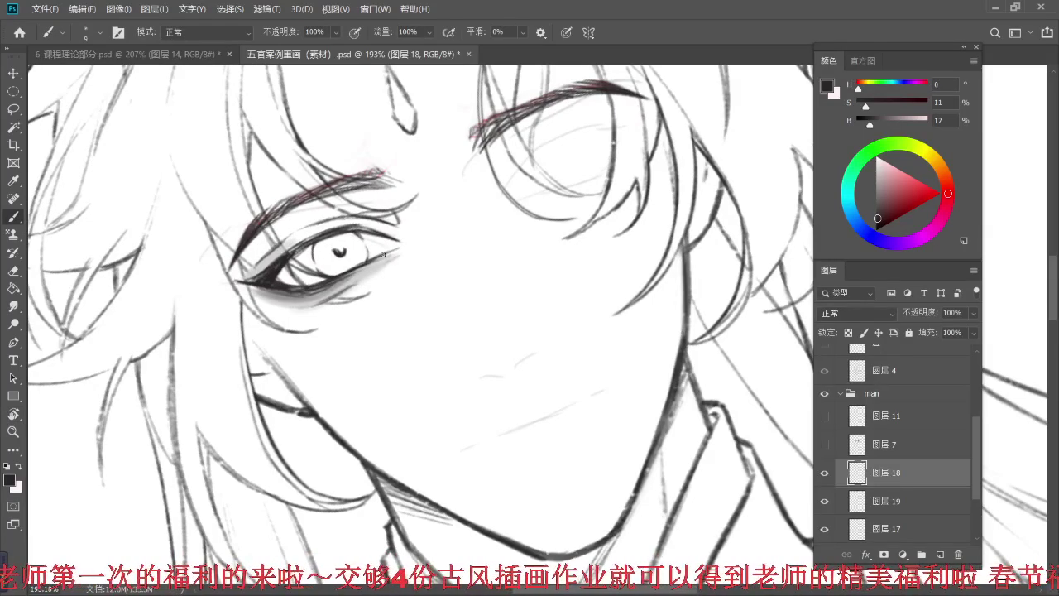
pyautogui.keyDown('alt'); pyautogui.click(279, 284); pyautogui.keyUp('alt')
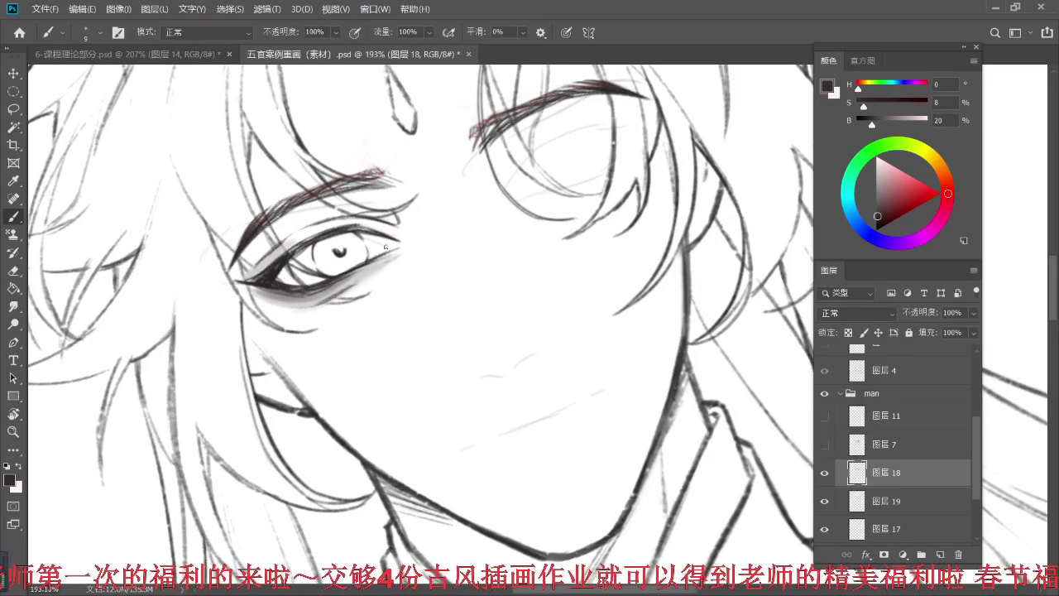
pyautogui.moveTo(369, 258); pyautogui.dragTo(318, 282)
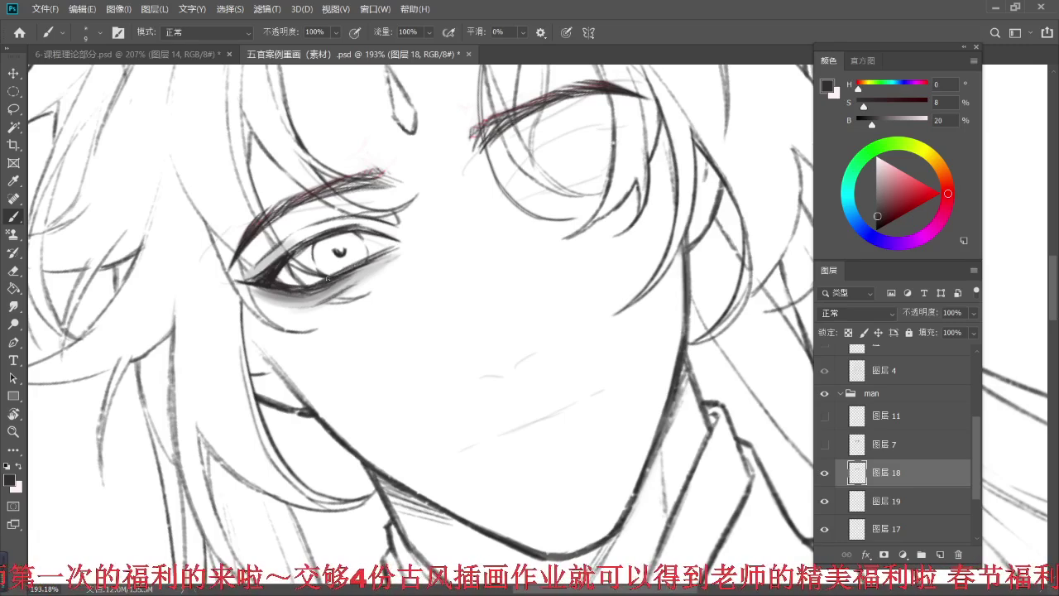
pyautogui.keyDown('alt'); pyautogui.click(273, 298); pyautogui.keyUp('alt')
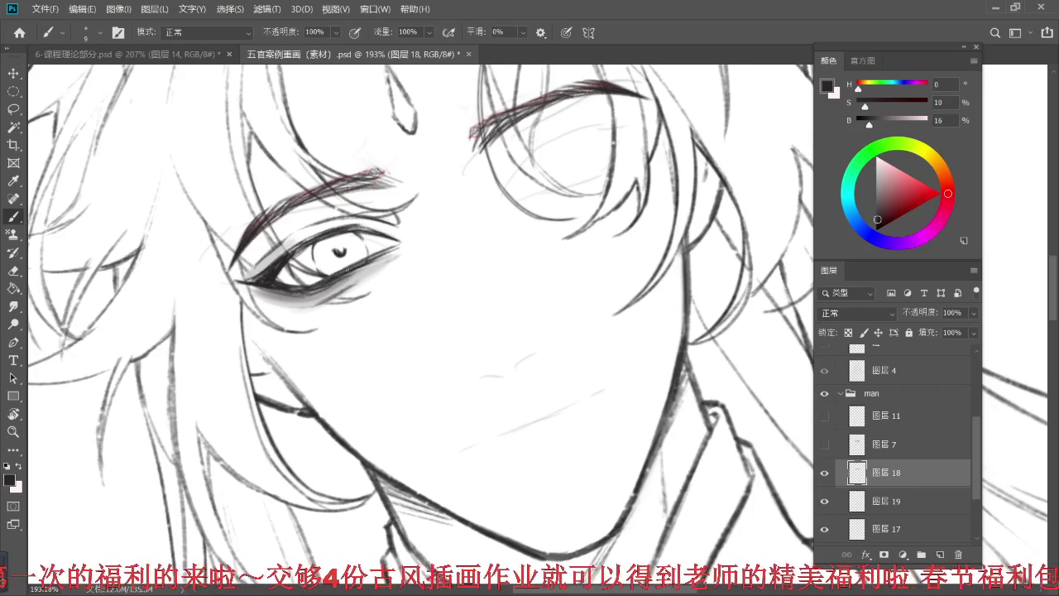
pyautogui.scroll(-2, 427, 264)
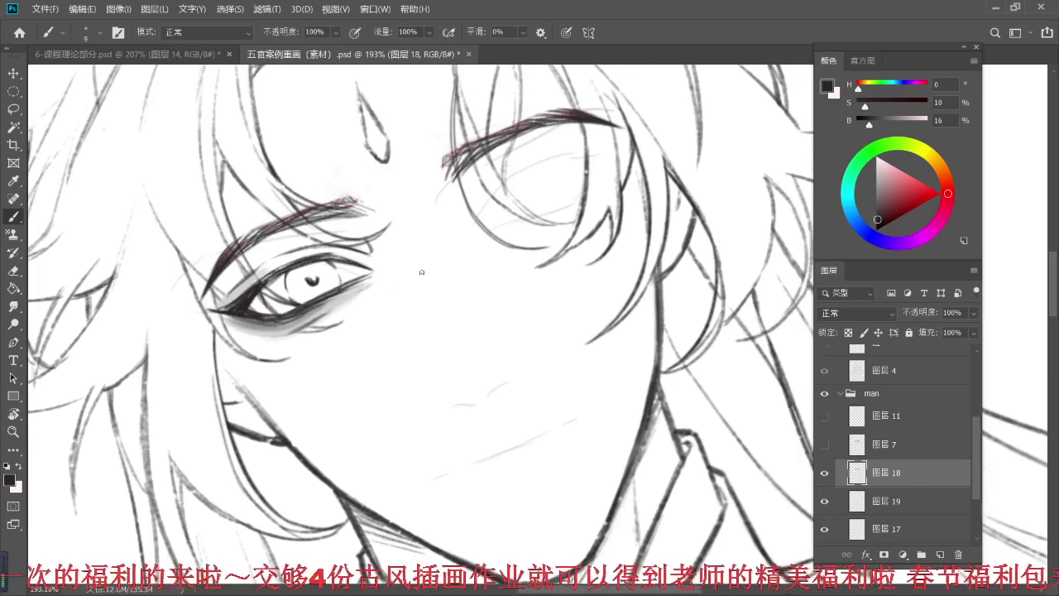
pyautogui.scroll(-2, 413, 232)
pyautogui.scroll(-2, 385, 248)
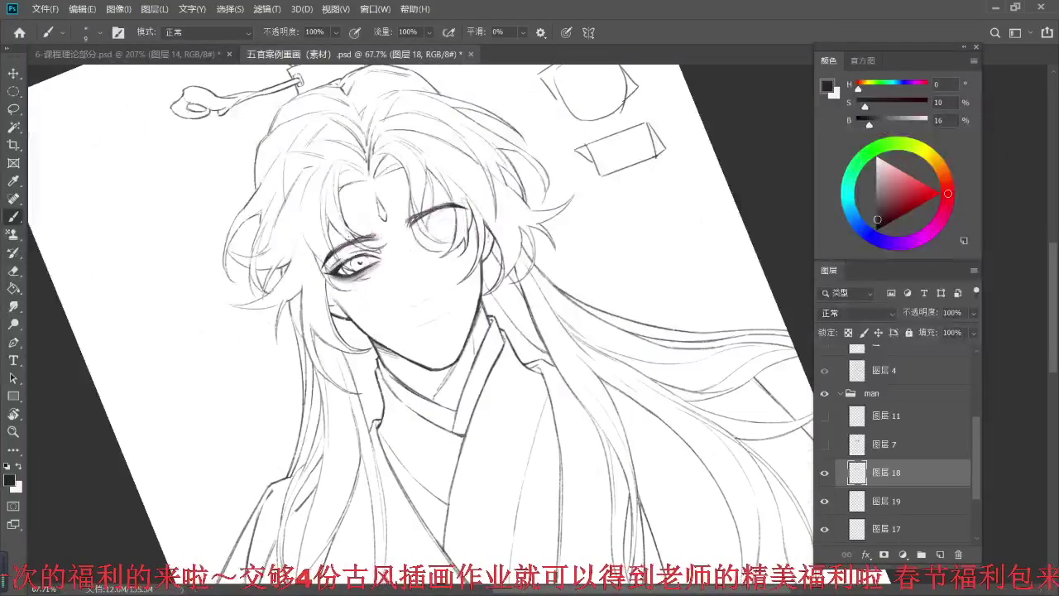
pyautogui.scroll(-2, 353, 248)
pyautogui.scroll(6, 379, 240)
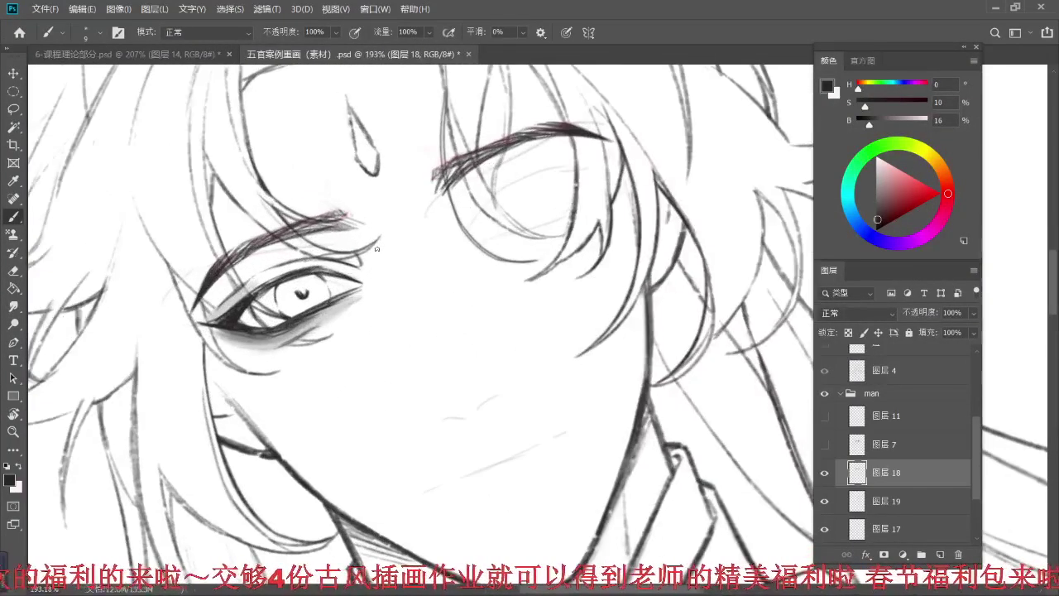
# - Try a red stroke along the inner half of the left-hand eye's lower lid
pyautogui.click(934, 192)
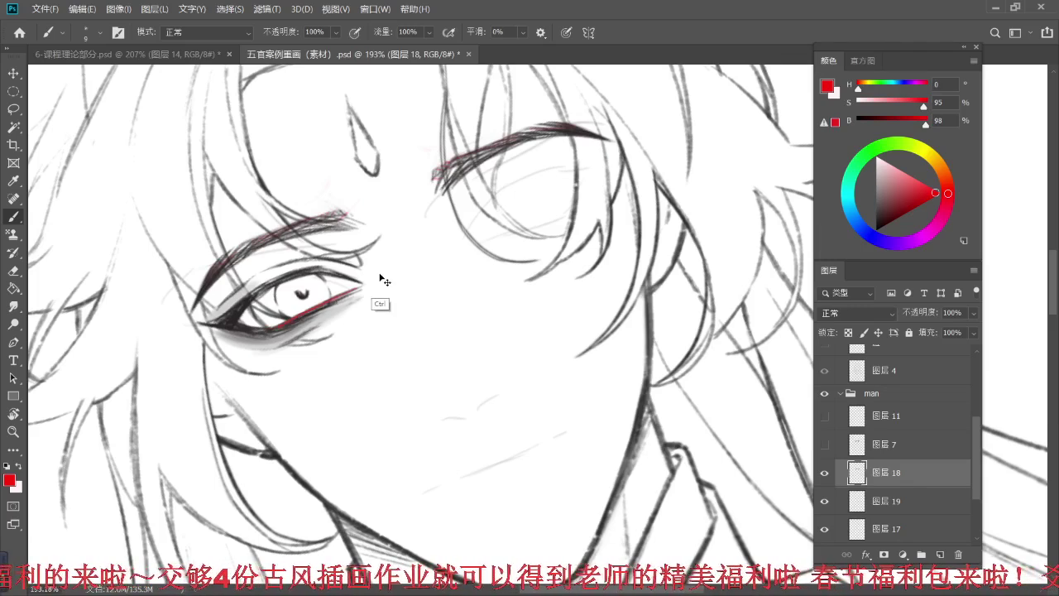
pyautogui.hotkey('ctrl', 'z')
pyautogui.press('r')
pyautogui.moveTo(337, 405); pyautogui.dragTo(273, 319)
pyautogui.moveTo(317, 286); pyautogui.dragTo(293, 363)
pyautogui.moveTo(266, 416); pyautogui.dragTo(257, 397)
pyautogui.moveTo(293, 314); pyautogui.dragTo(246, 365)
# - Merge 图层 18 down into 图层 19 and make a freehand lasso selection around the left-hand eye
pyautogui.hotkey('ctrl', 'e')
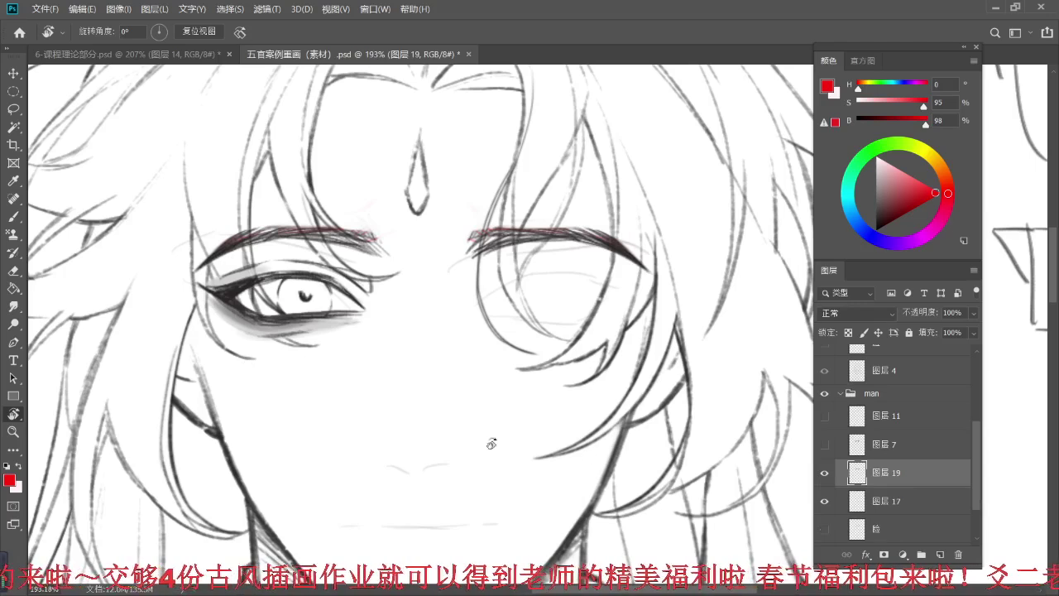
pyautogui.press('l')
pyautogui.moveTo(228, 266)
pyautogui.mouseDown()
pyautogui.moveTo(190, 278)
pyautogui.moveTo(268, 397)
pyautogui.moveTo(411, 358)
pyautogui.moveTo(413, 302)
pyautogui.moveTo(366, 265)
pyautogui.moveTo(228, 266)
pyautogui.mouseUp()
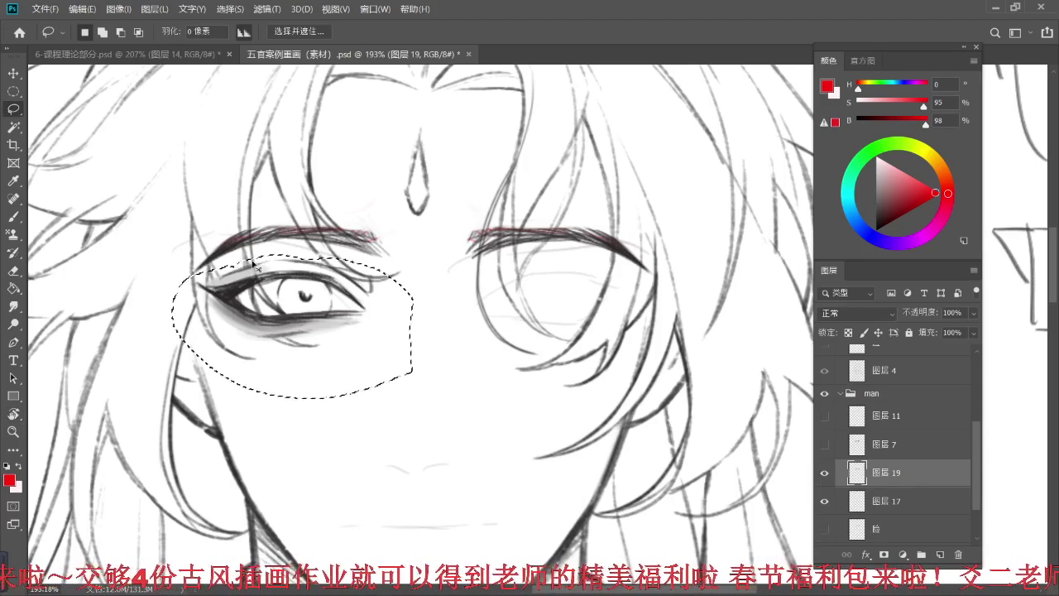
# - Duplicate the selected left-hand eye, flip the copy horizontally and place it as the matching right-hand eye under its eyebrow
pyautogui.hotkey('ctrl', 'j')
pyautogui.hotkey('ctrl', 't')
pyautogui.rightClick(313, 342)
pyautogui.click(360, 512)
pyautogui.moveTo(246, 308); pyautogui.dragTo(511, 282)
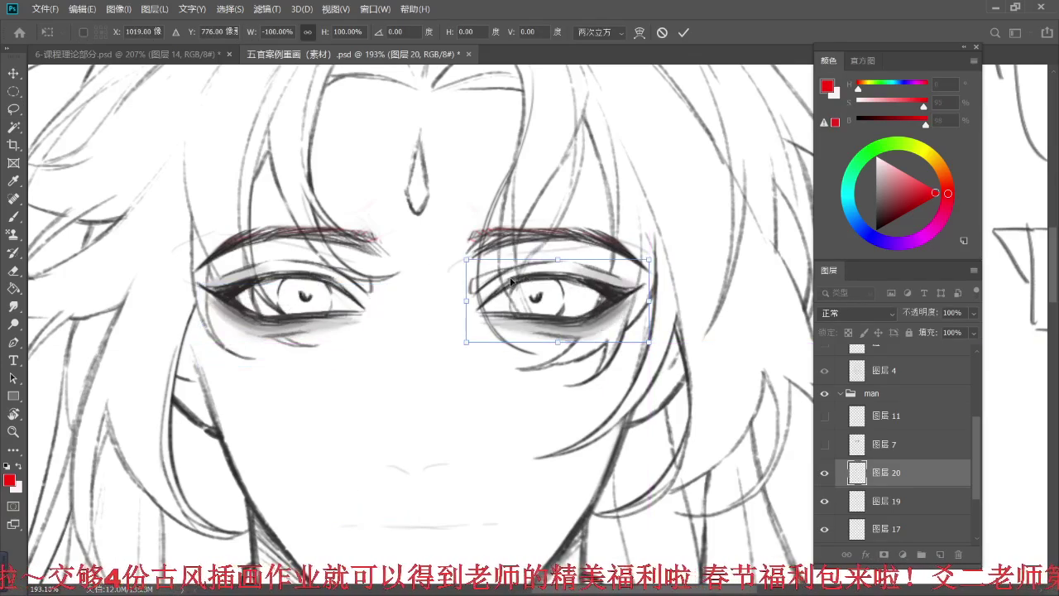
pyautogui.press('Return')
# - Merge the mirrored eye's layer down into 图层 19
pyautogui.press('l')
pyautogui.scroll(-6, 511, 282)
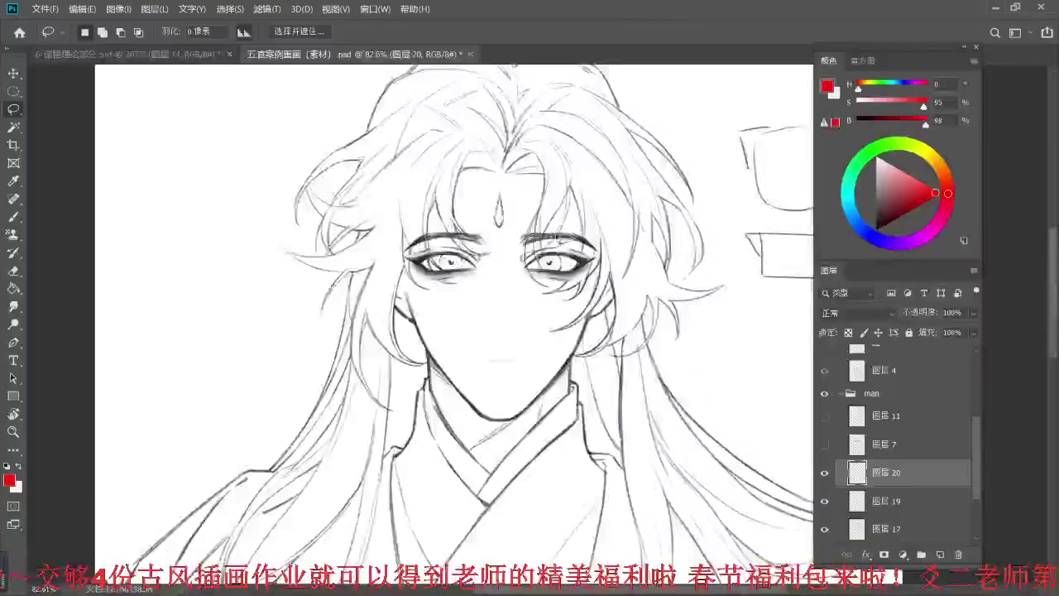
pyautogui.scroll(-2, 604, 258)
pyautogui.scroll(6, 604, 259)
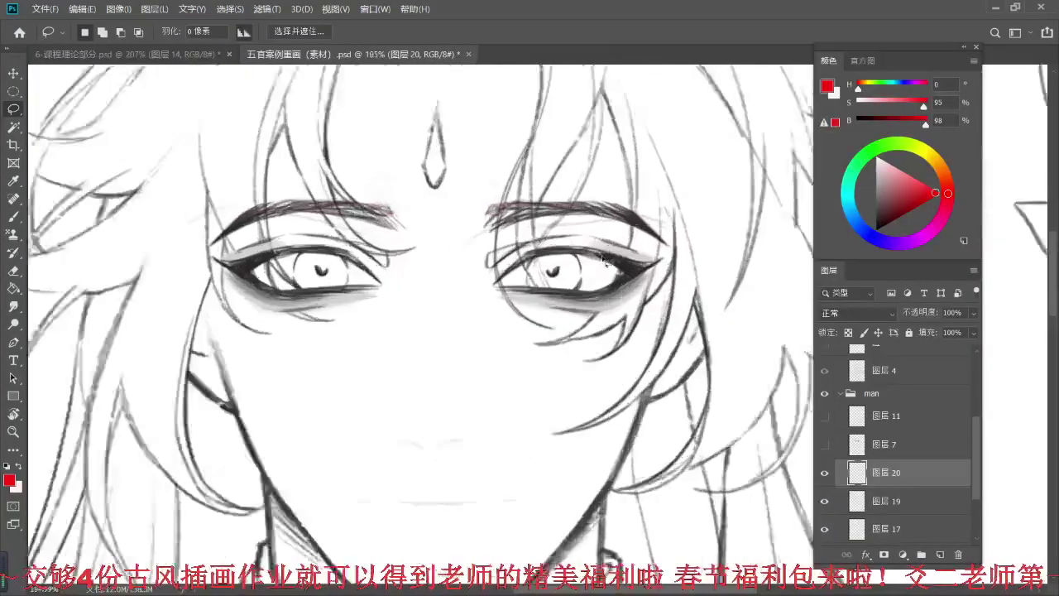
pyautogui.scroll(1, 603, 259)
pyautogui.hotkey('ctrl', 'e')
pyautogui.moveTo(559, 258); pyautogui.dragTo(479, 278)
pyautogui.press('e')
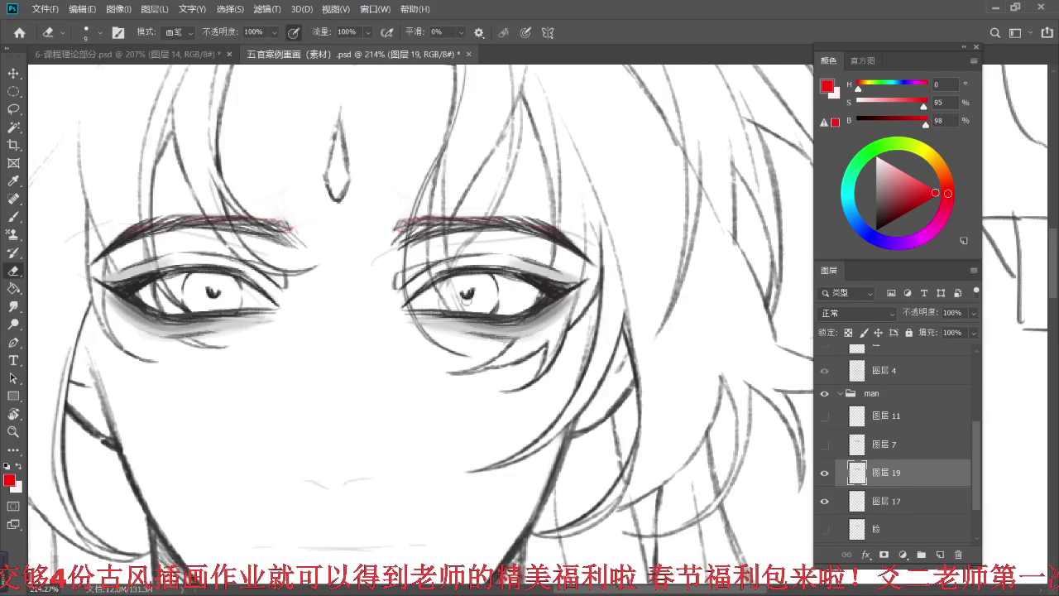
# - Lasso the iris and pupil of the right-hand eye and nudge them slightly to the right
pyautogui.press('l')
pyautogui.moveTo(456, 285)
pyautogui.mouseDown()
pyautogui.moveTo(436, 294)
pyautogui.moveTo(439, 307)
pyautogui.moveTo(506, 312)
pyautogui.moveTo(490, 278)
pyautogui.mouseUp()
pyautogui.hotkey('ctrl', 't')
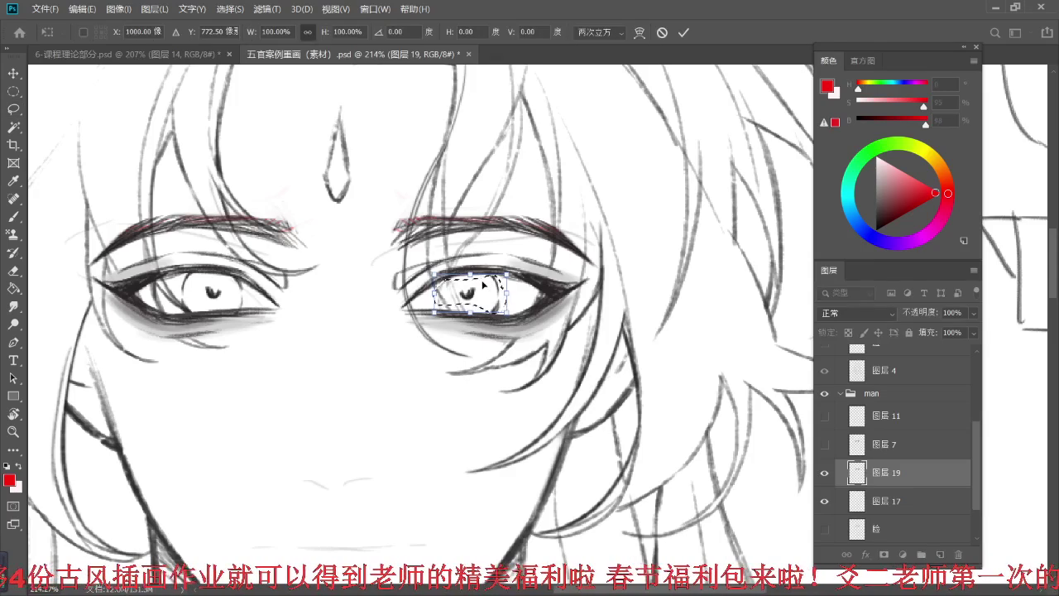
pyautogui.press('Right')
pyautogui.press('Right')
pyautogui.press('Right')
pyautogui.press('Return')
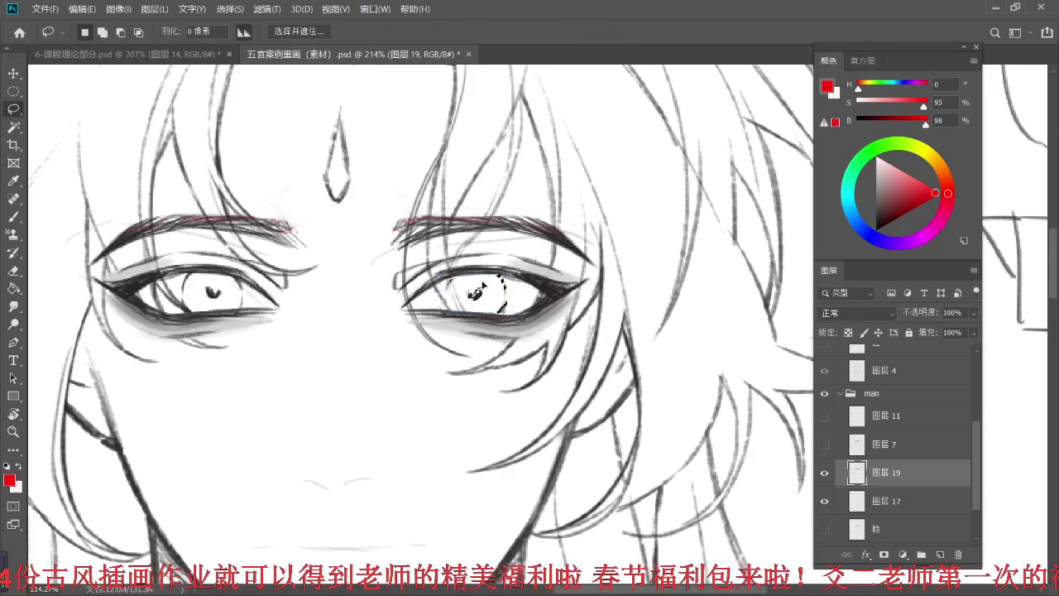
pyautogui.scroll(-5, 484, 286)
pyautogui.scroll(3, 465, 263)
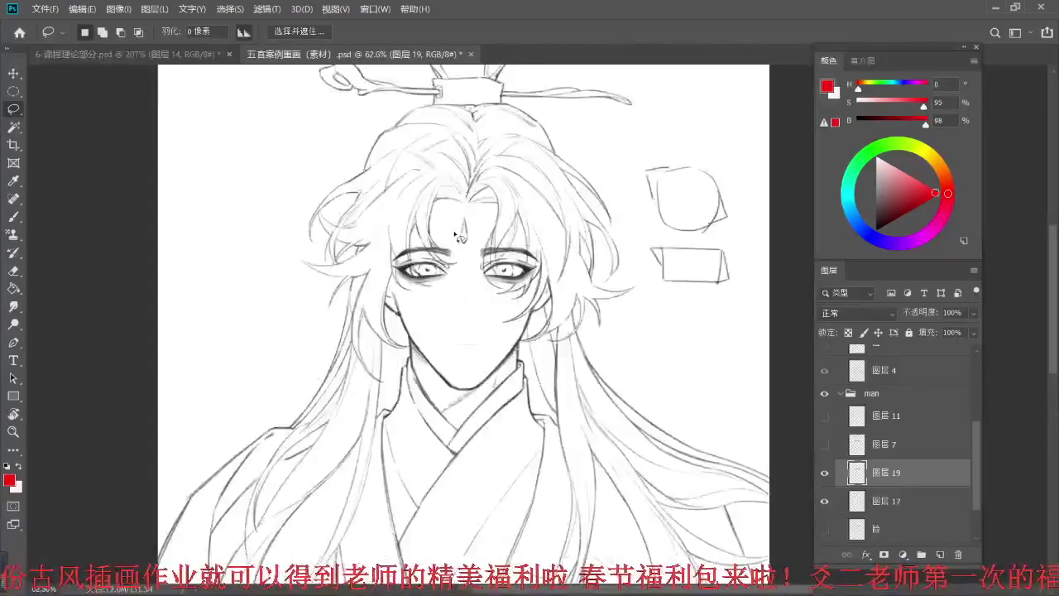
# - Sample the dark line colour and redraw the inner edge of the right-hand eye's iris
pyautogui.scroll(3, 464, 263)
pyautogui.press('b')
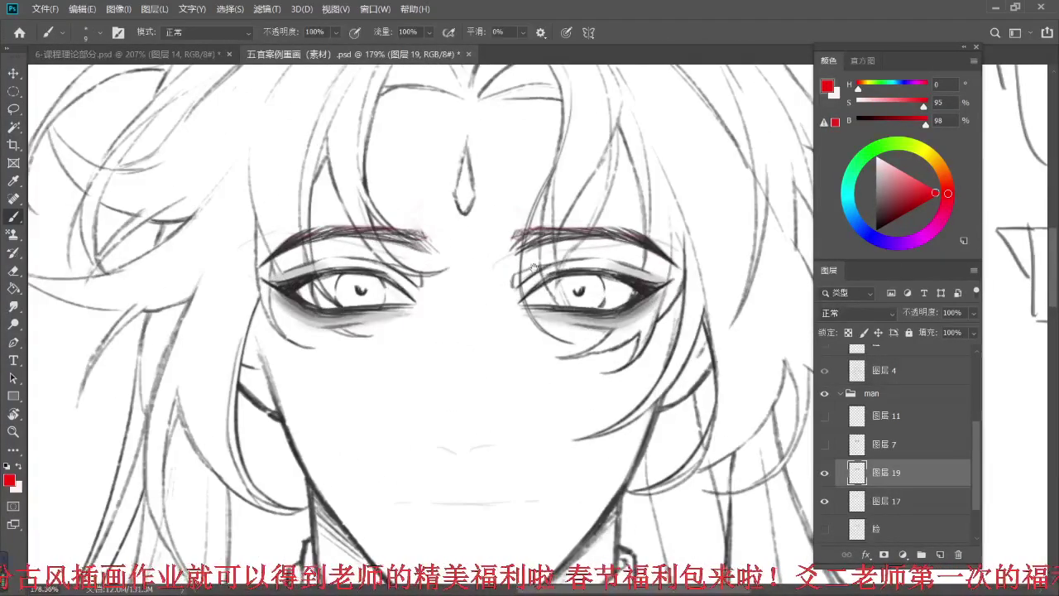
pyautogui.scroll(1, 412, 304)
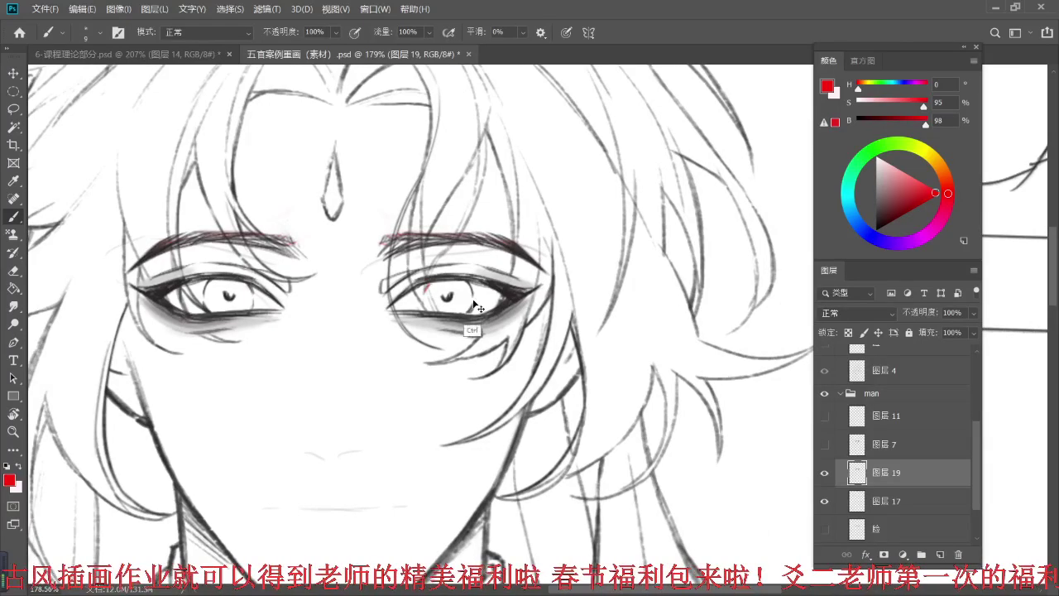
pyautogui.keyDown('alt'); pyautogui.click(423, 300); pyautogui.keyUp('alt')
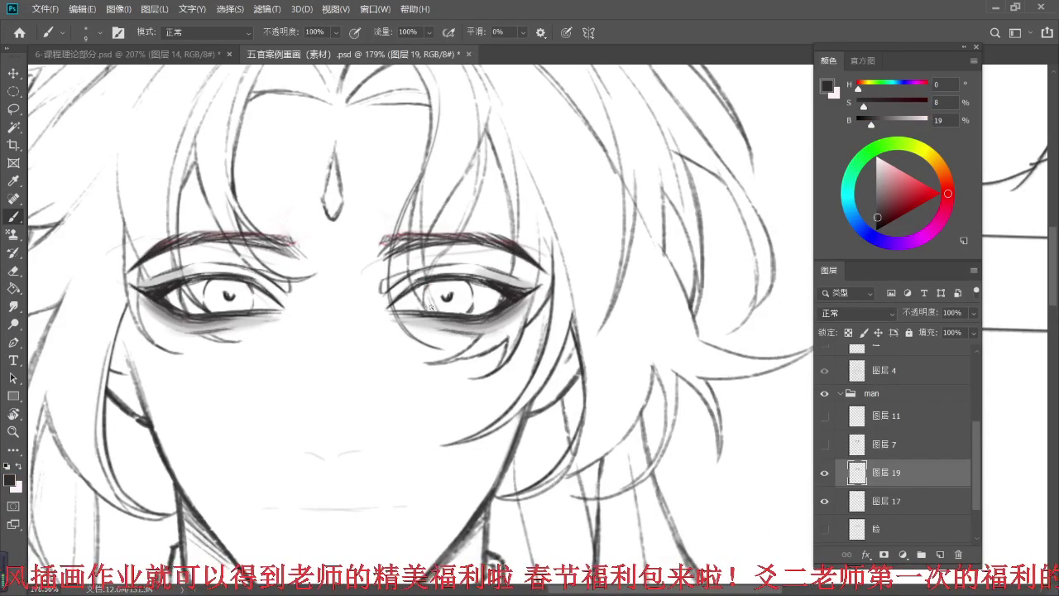
pyautogui.scroll(-3, 431, 266)
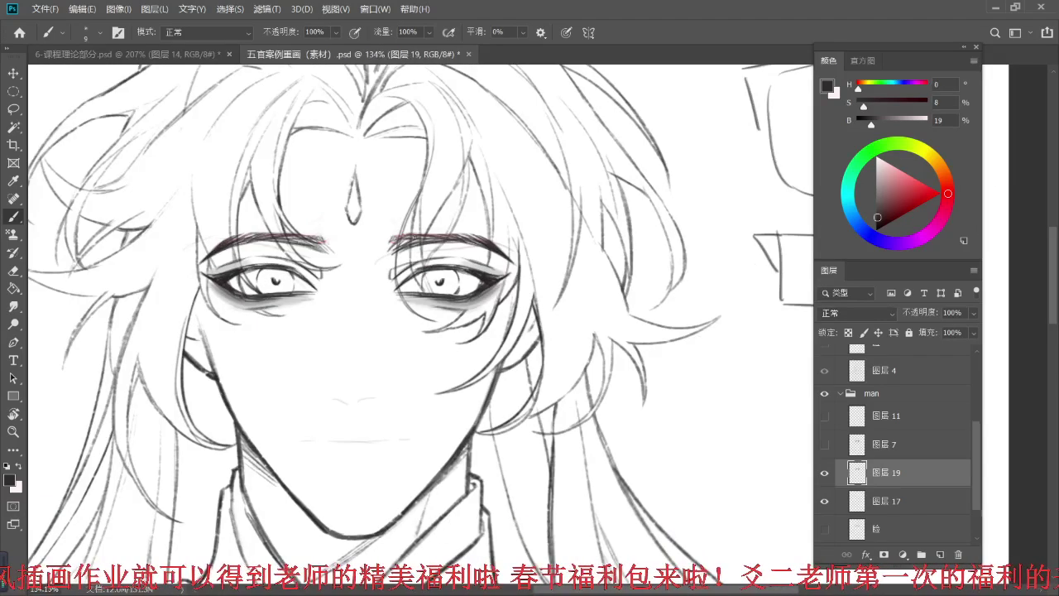
# - Add a new layer directly above 图层 17 and choose the soft round brush 软圆压力不透明度和流量 at size 500
pyautogui.click(934, 504)
pyautogui.click(940, 554)
pyautogui.click(91, 32)
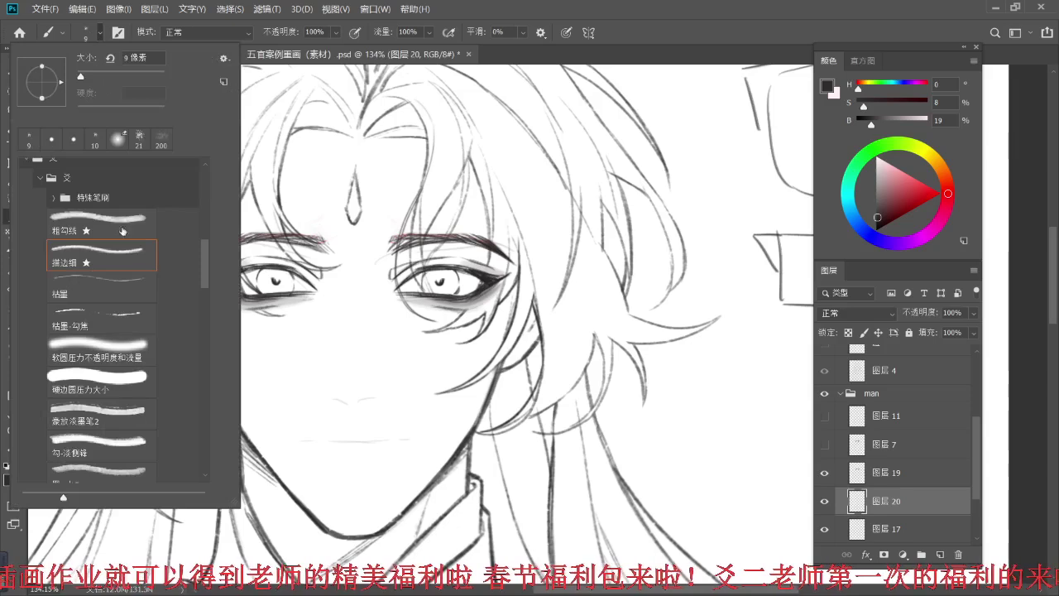
pyautogui.click(98, 347)
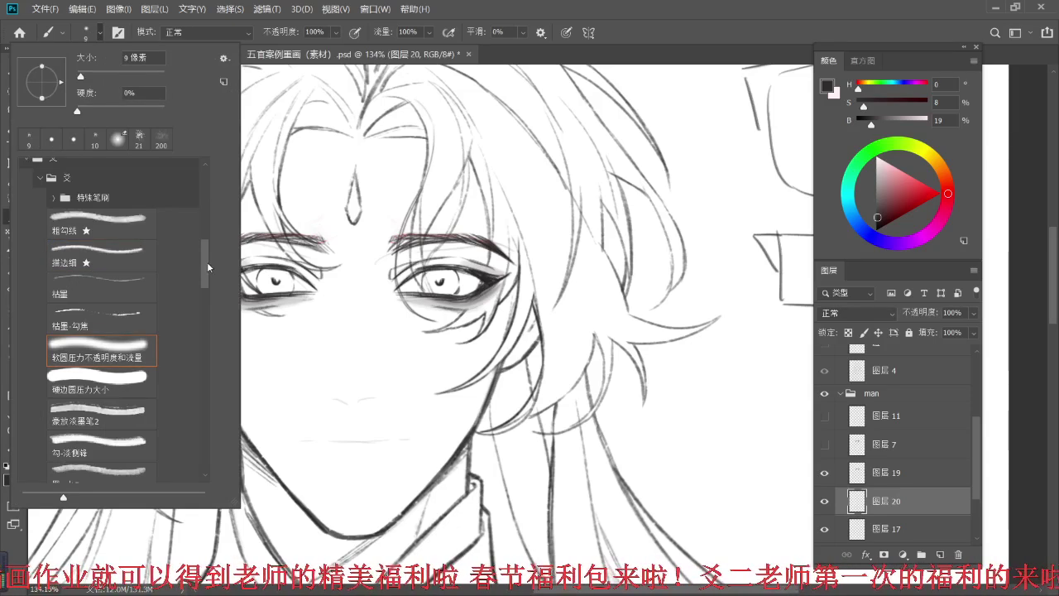
pyautogui.click(602, 55)
pyautogui.press(']')
pyautogui.press(']')
pyautogui.press(']')
pyautogui.press(']')
pyautogui.press(']')
pyautogui.press(']')
pyautogui.press(']')
pyautogui.press(']')
pyautogui.press(']')
pyautogui.press(']')
pyautogui.press(']')
pyautogui.press(']')
pyautogui.press(']')
pyautogui.press(']')
pyautogui.press(']')
pyautogui.press(']')
pyautogui.press(']')
pyautogui.press(']')
pyautogui.press(']')
pyautogui.press(']')
pyautogui.press(']')
pyautogui.press(']')
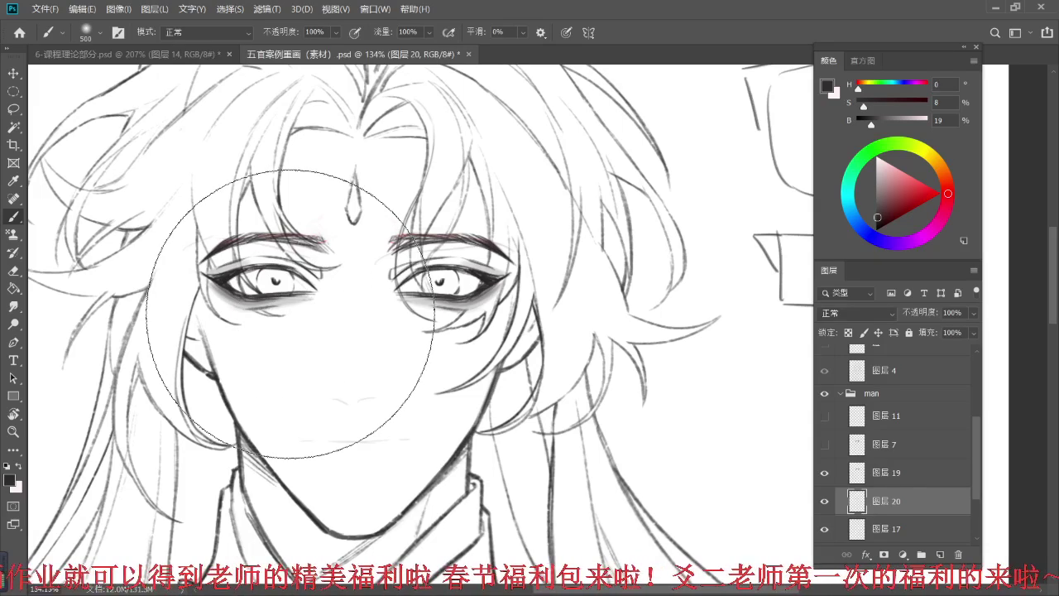
# - Sample a light grey (B 82%) and softly shade the cheeks and temples around both eyes with a 250 px brush
pyautogui.keyDown('alt'); pyautogui.click(296, 300); pyautogui.keyUp('alt')
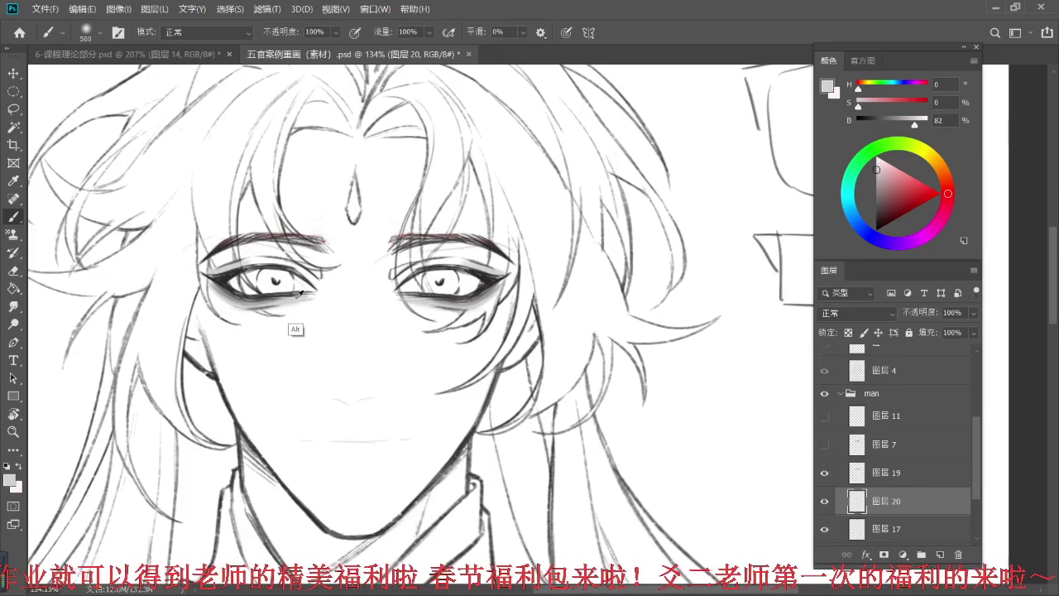
pyautogui.press('[')
pyautogui.press('[')
pyautogui.press('[')
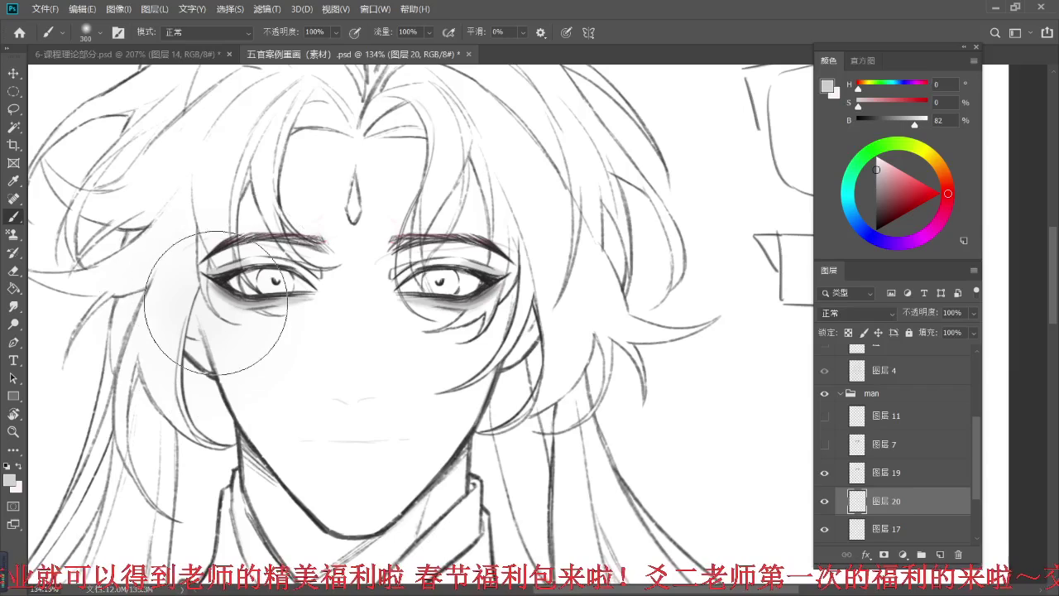
pyautogui.moveTo(231, 313)
pyautogui.mouseDown()
pyautogui.moveTo(261, 314)
pyautogui.moveTo(232, 324)
pyautogui.mouseUp()
pyautogui.hotkey('ctrl', 'z')
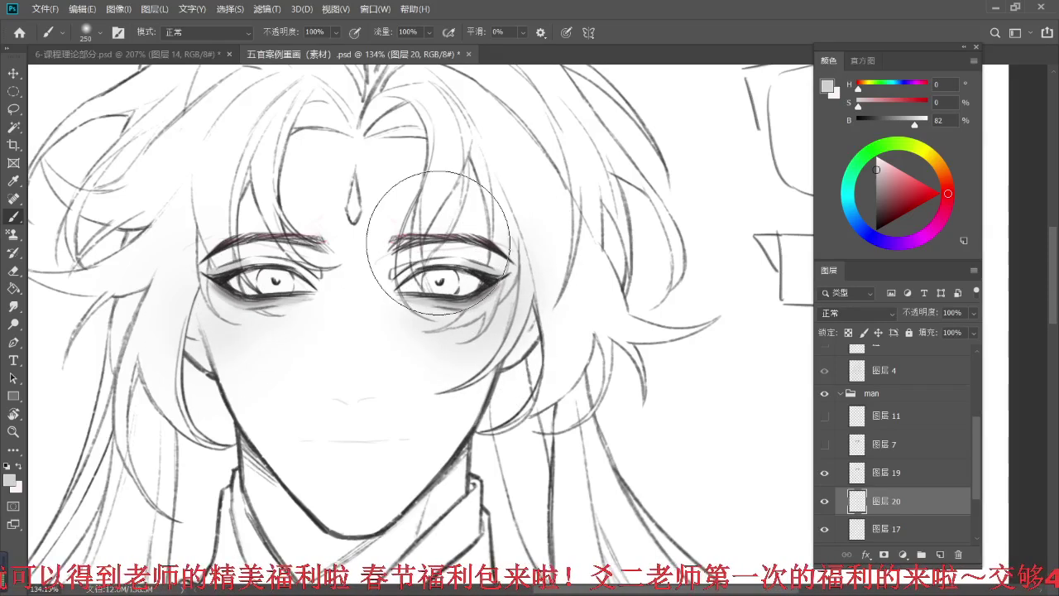
pyautogui.scroll(-2, 496, 221)
pyautogui.scroll(-2, 518, 222)
pyautogui.scroll(3, 512, 210)
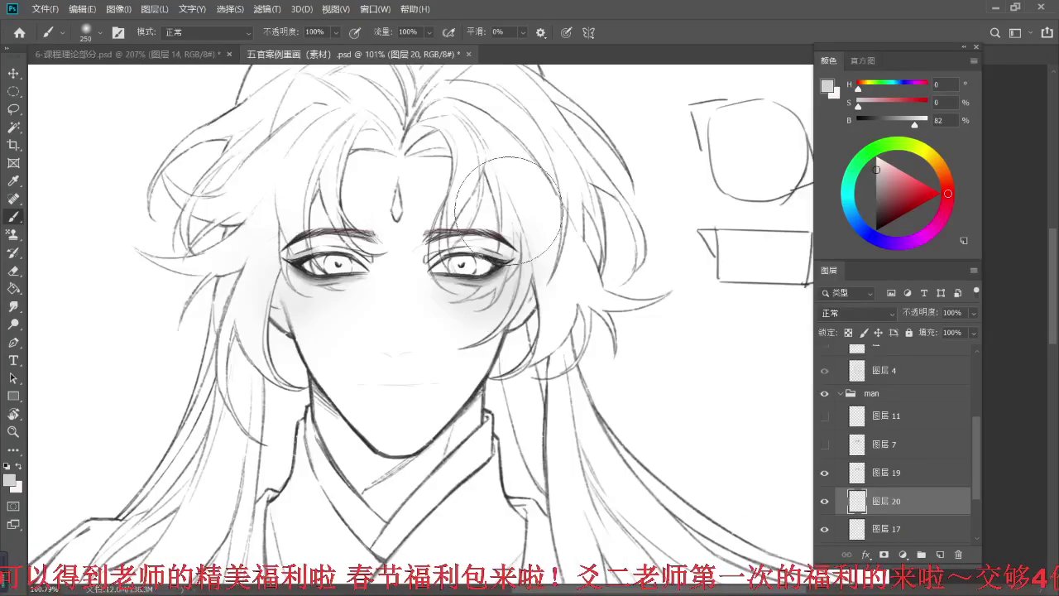
pyautogui.moveTo(291, 306)
pyautogui.mouseDown()
pyautogui.moveTo(275, 272)
pyautogui.moveTo(290, 293)
pyautogui.moveTo(285, 318)
pyautogui.mouseUp()
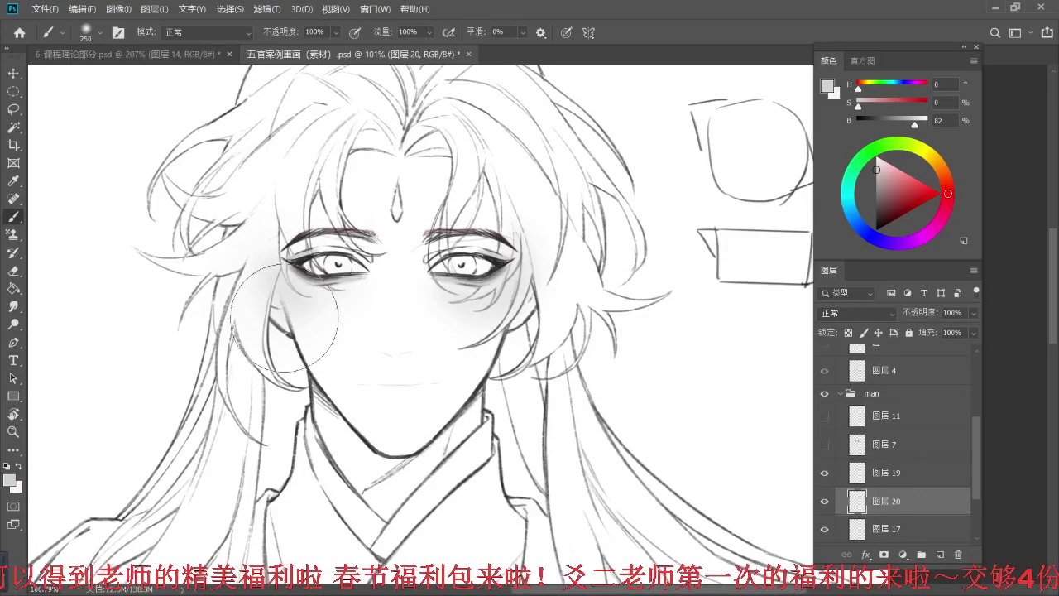
# - Hide and show the shading on 图层 20 to compare the face with and without it
pyautogui.moveTo(668, 351); pyautogui.dragTo(608, 365)
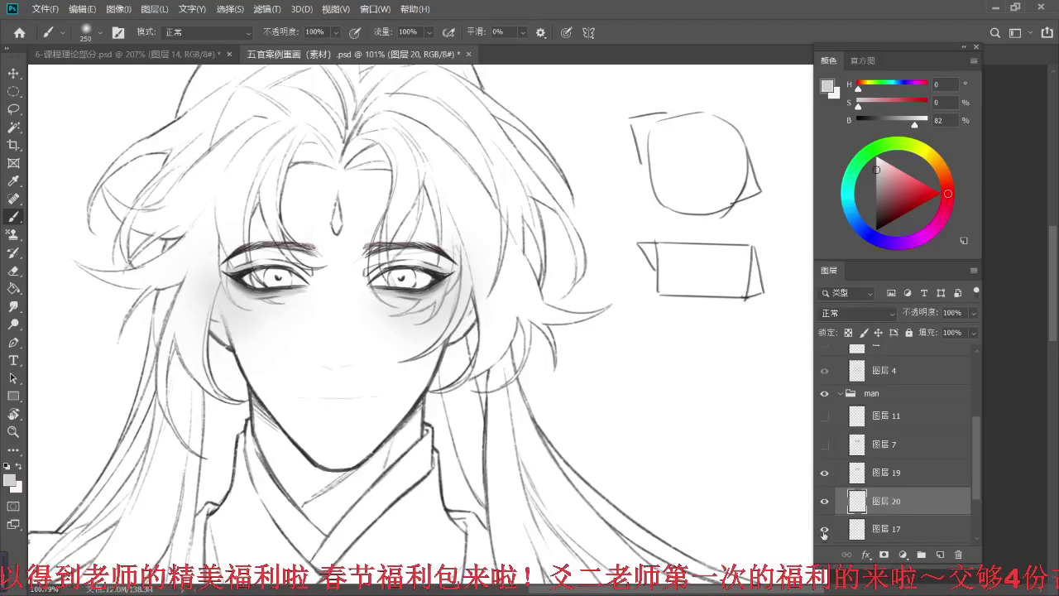
pyautogui.click(824, 502)
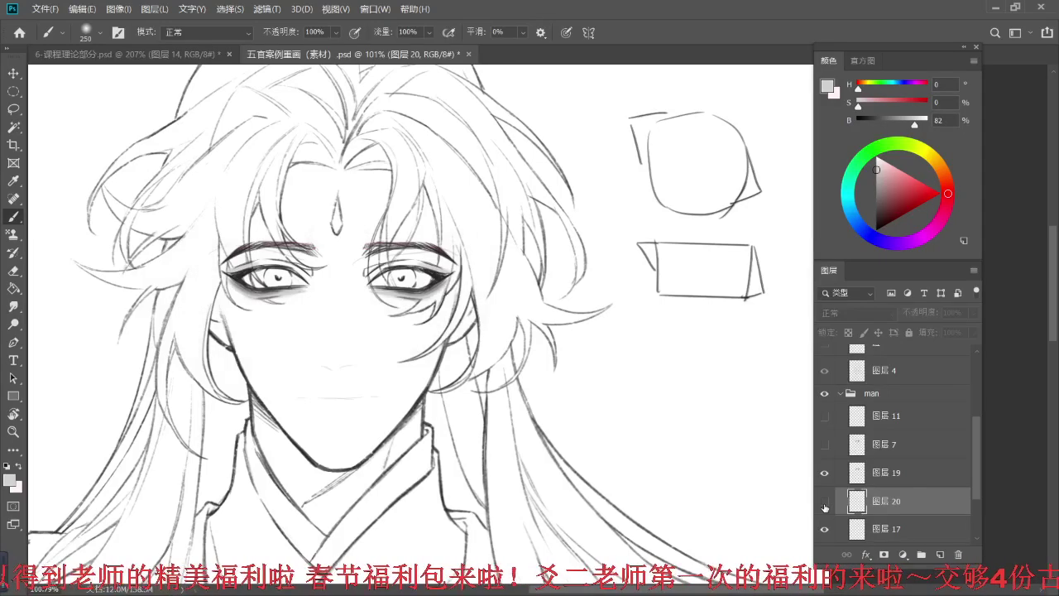
pyautogui.click(824, 502)
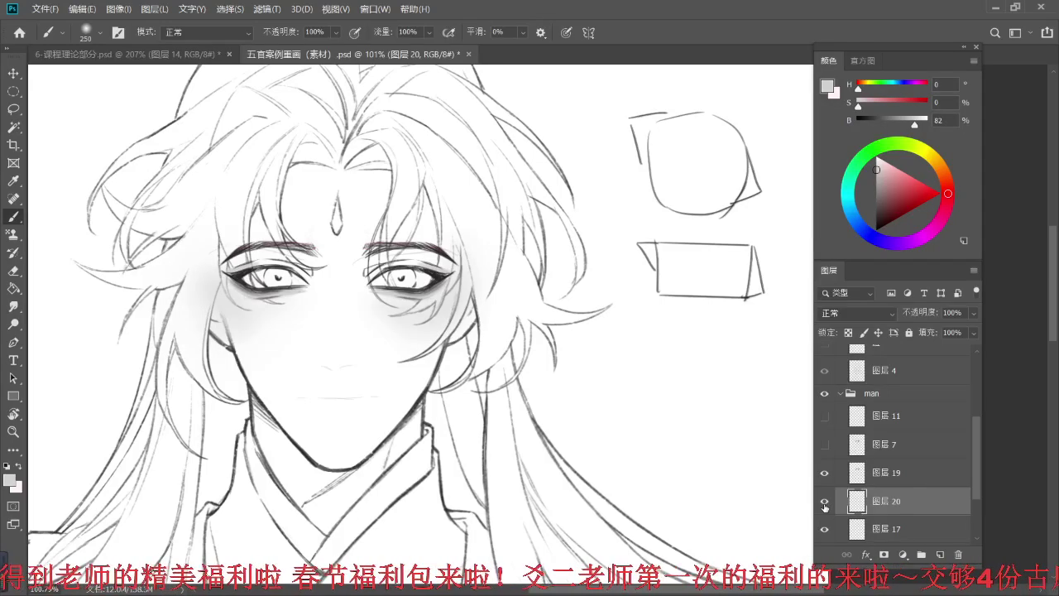
pyautogui.click(823, 502)
pyautogui.click(824, 502)
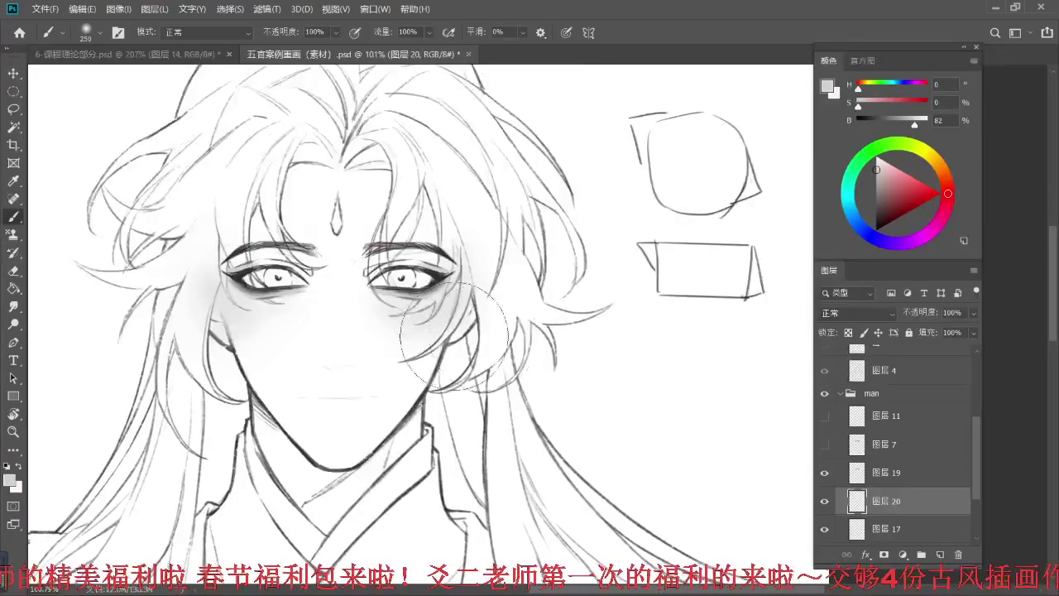
# - Select 图层 19 and switch to the fine line brush 描边细 at a size slightly below 21 px
pyautogui.scroll(3, 453, 335)
pyautogui.moveTo(320, 263); pyautogui.dragTo(362, 305)
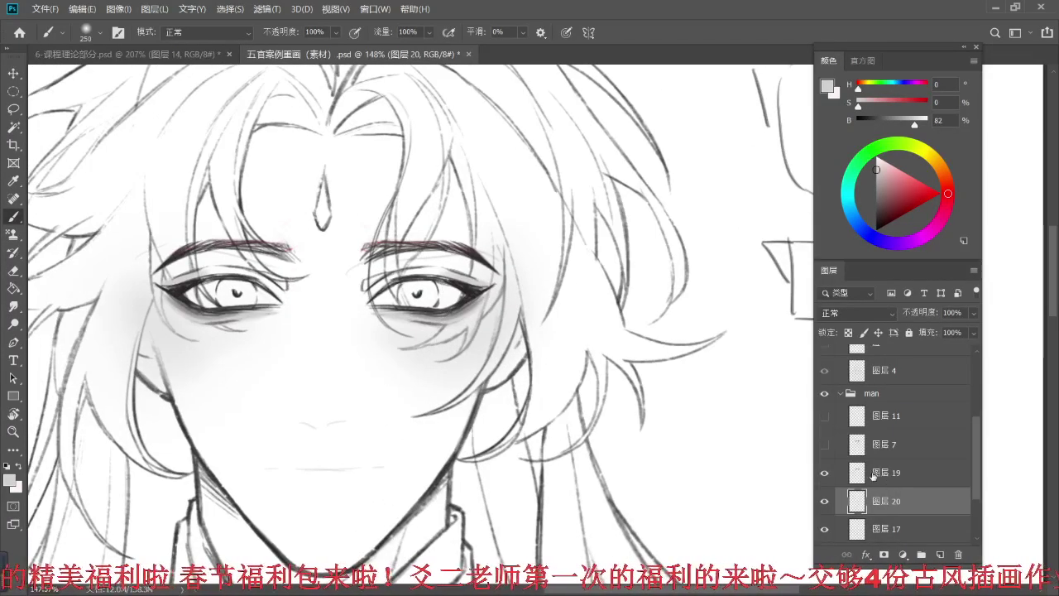
pyautogui.click(923, 478)
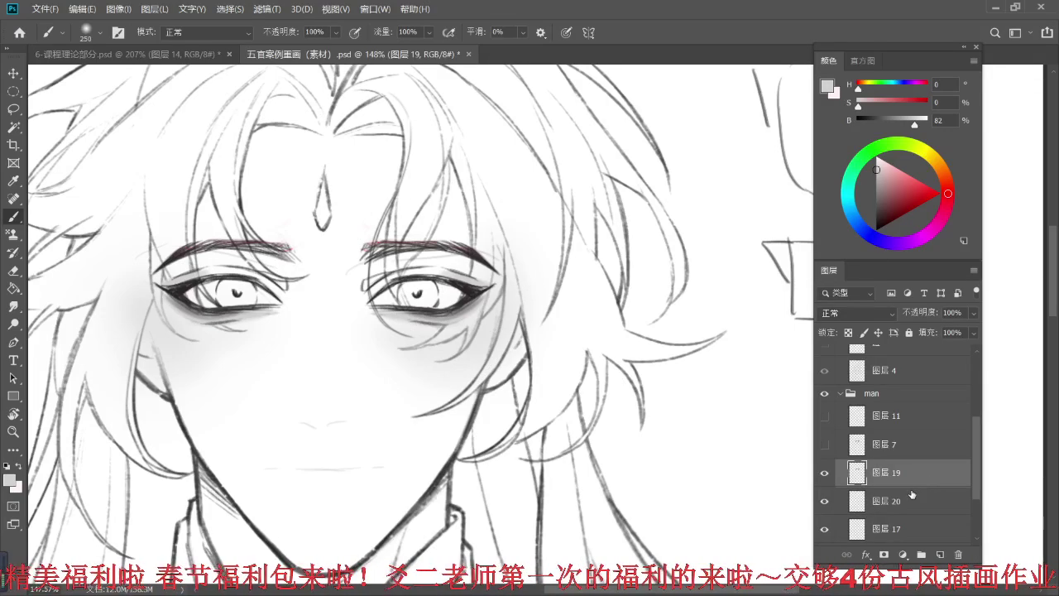
pyautogui.click(89, 33)
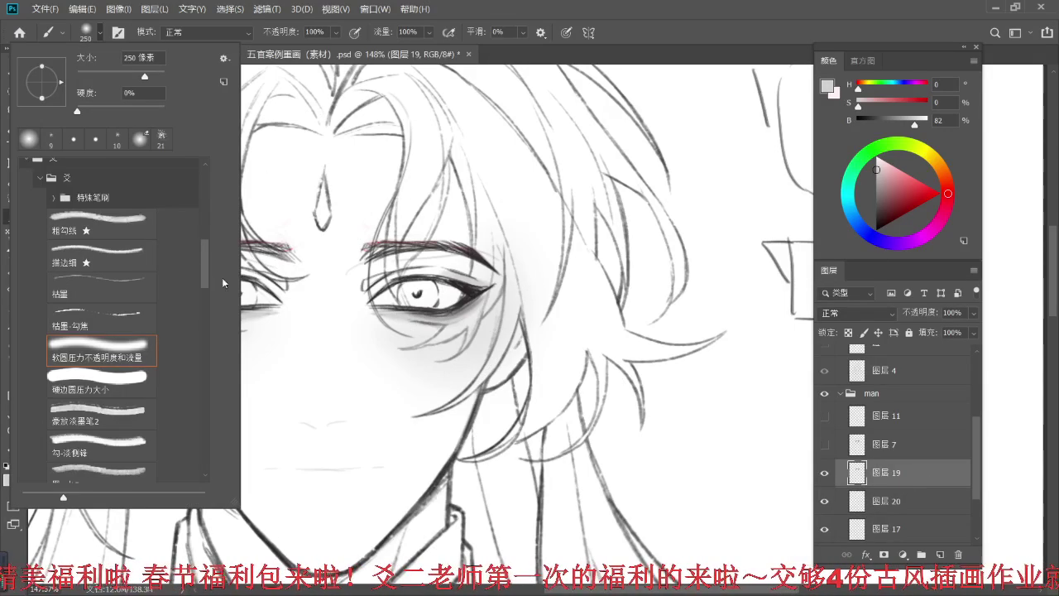
pyautogui.moveTo(204, 271); pyautogui.dragTo(206, 275)
pyautogui.click(124, 243)
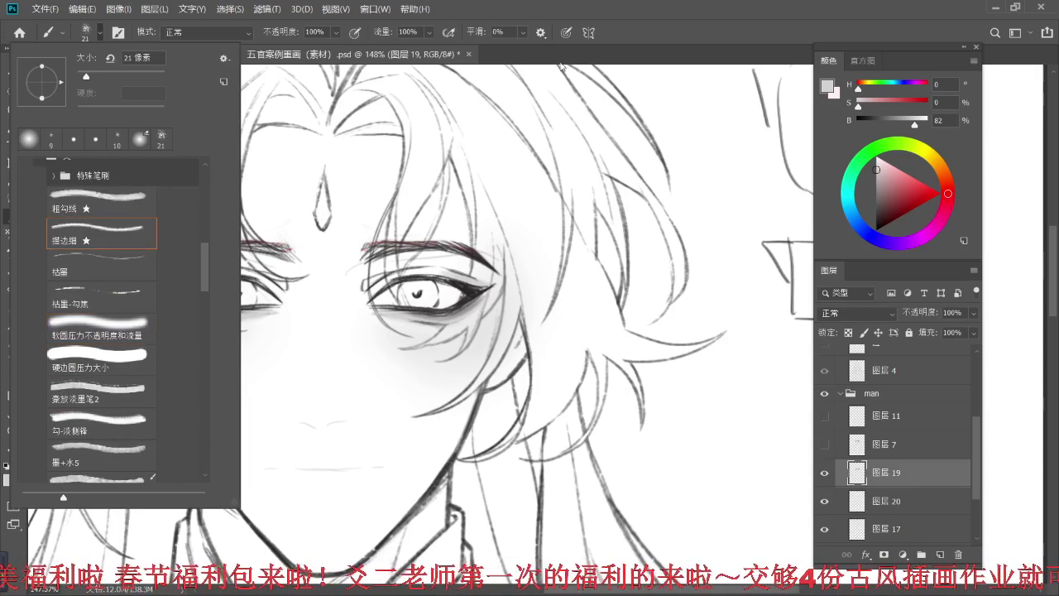
pyautogui.click(591, 52)
pyautogui.press('[')
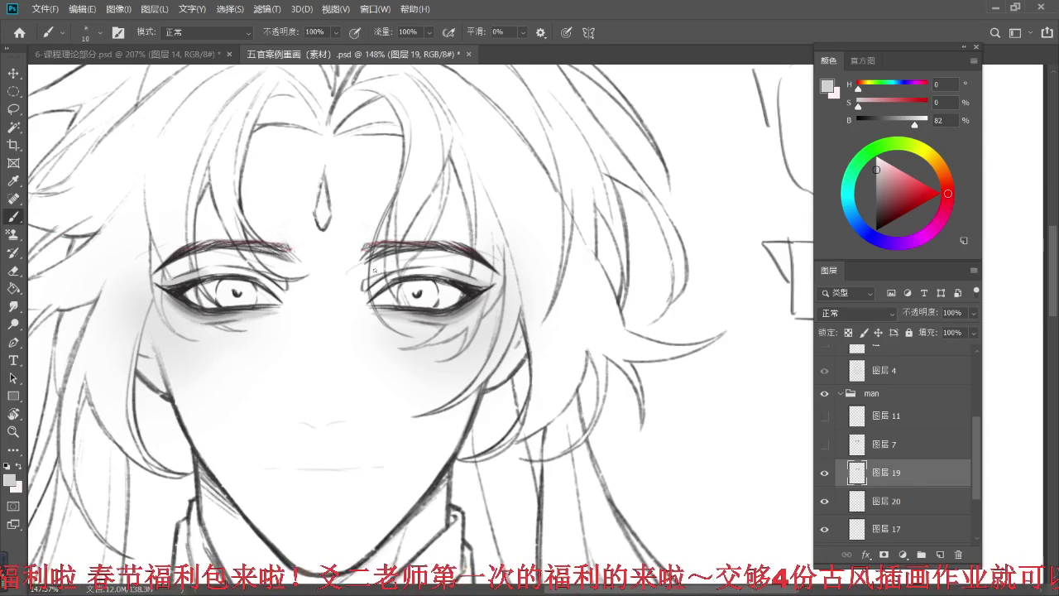
# - Pick a dark colour (S 16%, B 22%) and draw the curved nostril lines over the faint nose sketch
pyautogui.moveTo(361, 385); pyautogui.dragTo(383, 345)
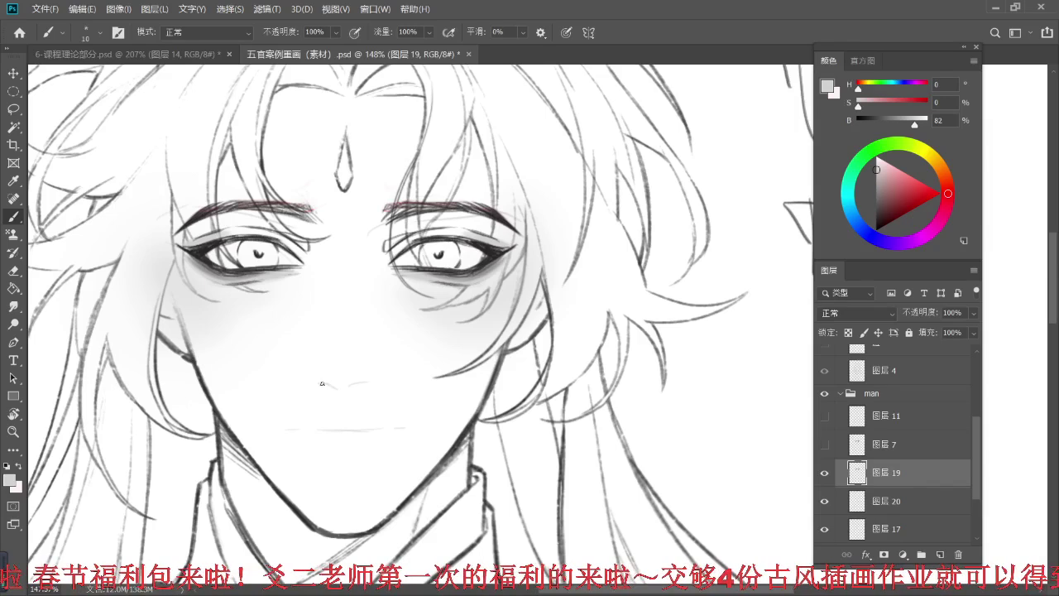
pyautogui.click(877, 216)
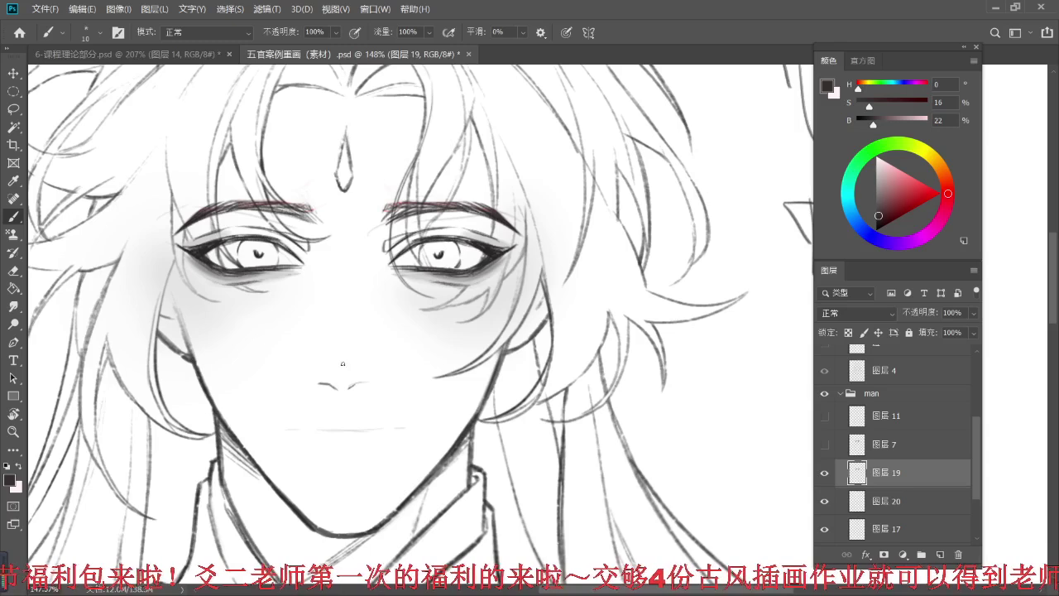
# - Try a short vertical bridge line with angled nose-tip strokes above the nostril lines, and undo them
pyautogui.moveTo(336, 374); pyautogui.dragTo(339, 383)
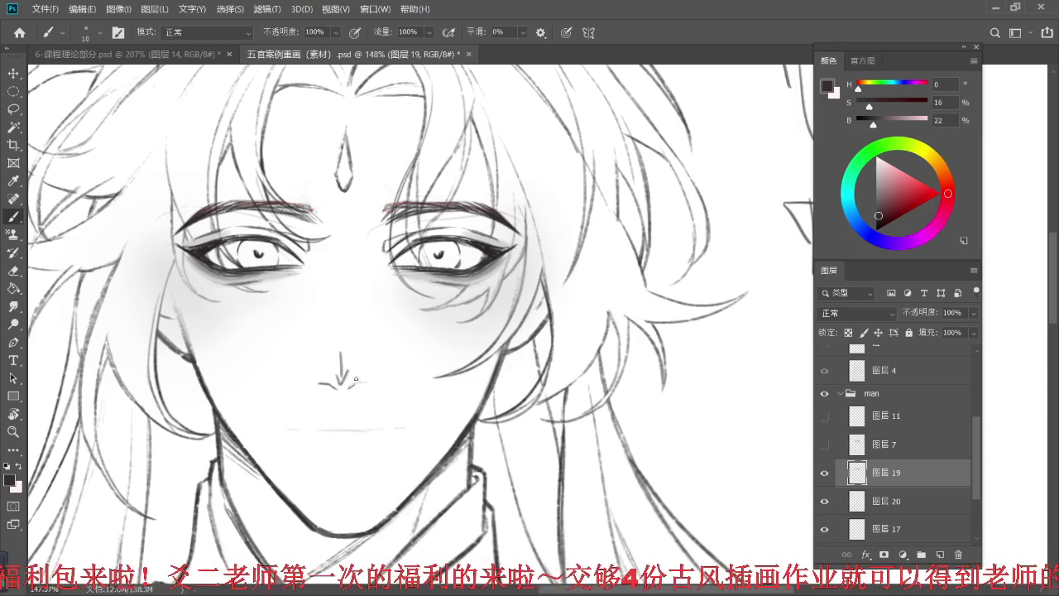
pyautogui.hotkey('ctrl', 'z')
pyautogui.hotkey('ctrl', 'z')
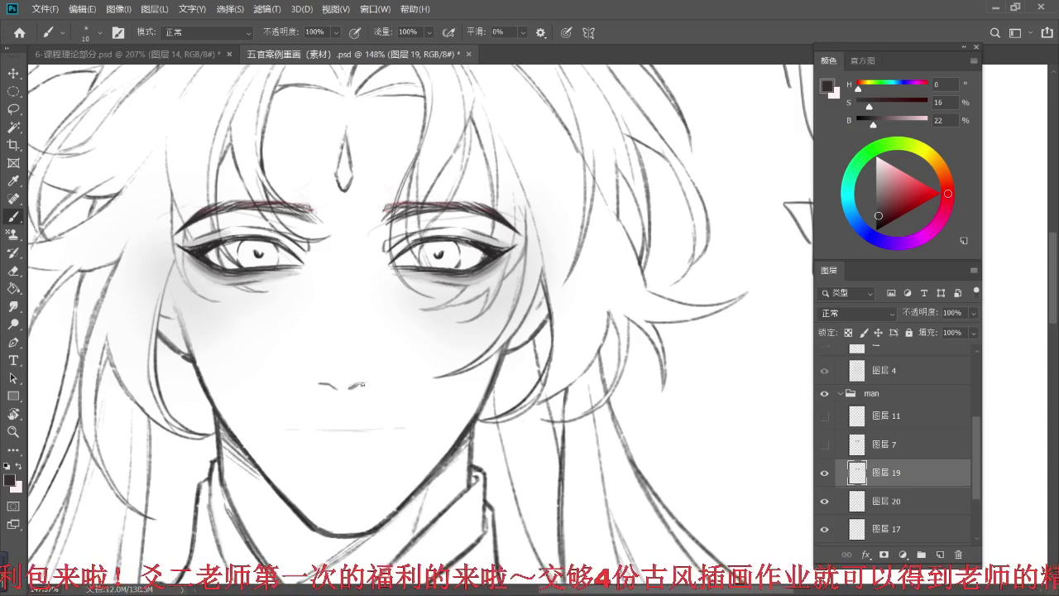
# - Clean up the nostril lines with the Eraser and refine both sides of the nose base with dark brush strokes
pyautogui.press('e')
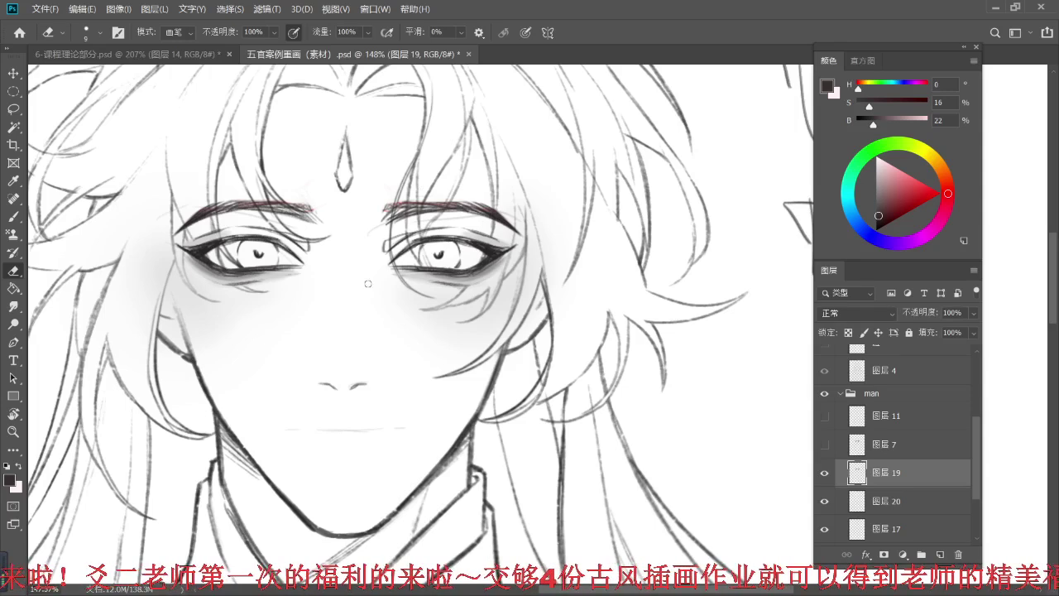
pyautogui.press('b')
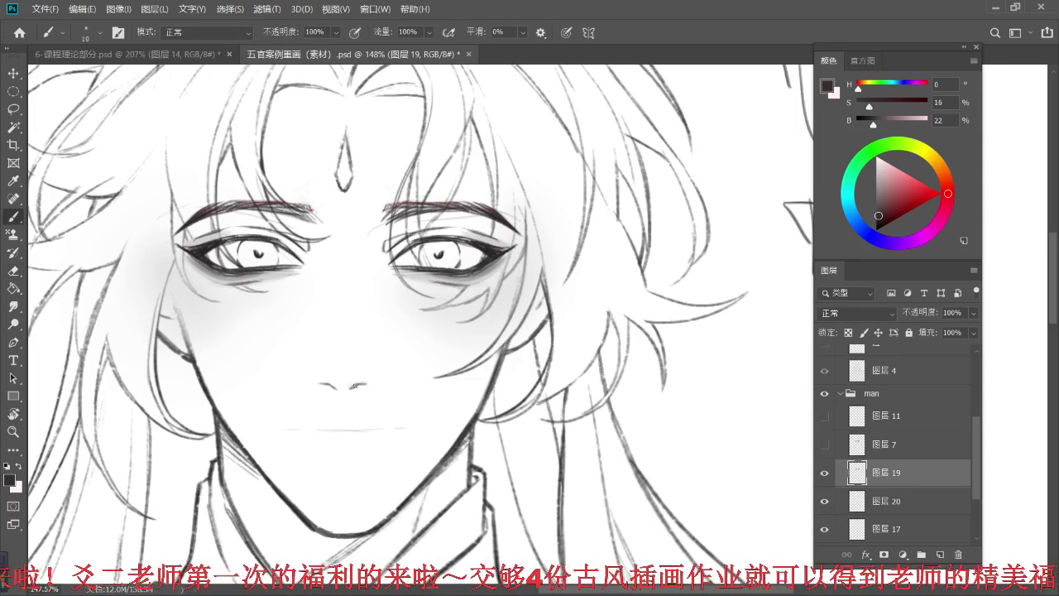
pyautogui.moveTo(392, 319); pyautogui.dragTo(376, 332)
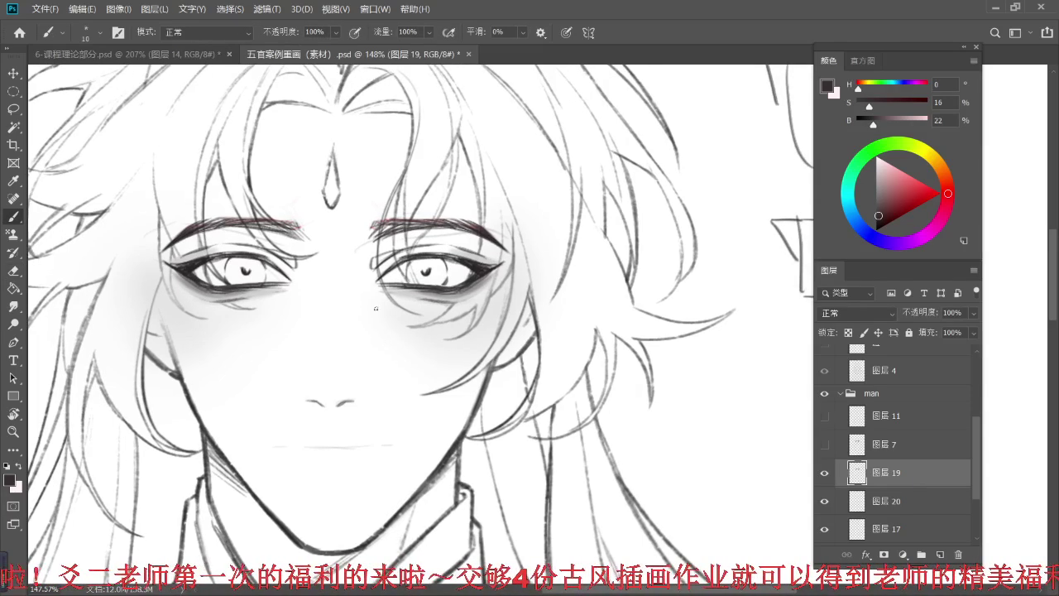
# - Select 图层 20 and switch to the 硬边圆压力大小 brush at 10 px with its Transfer (传递) setting enabled
pyautogui.click(887, 502)
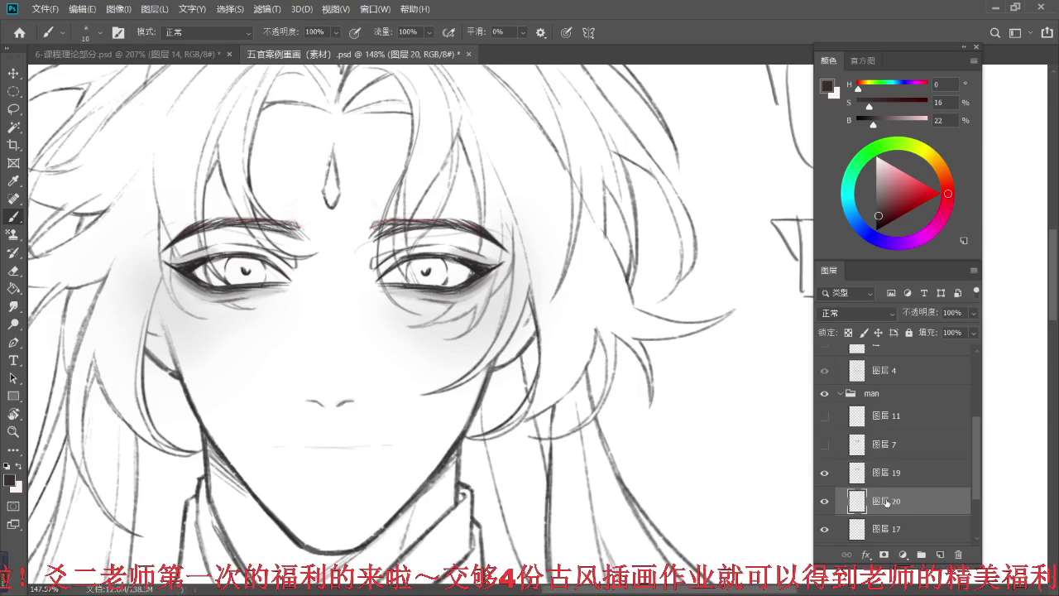
pyautogui.click(88, 33)
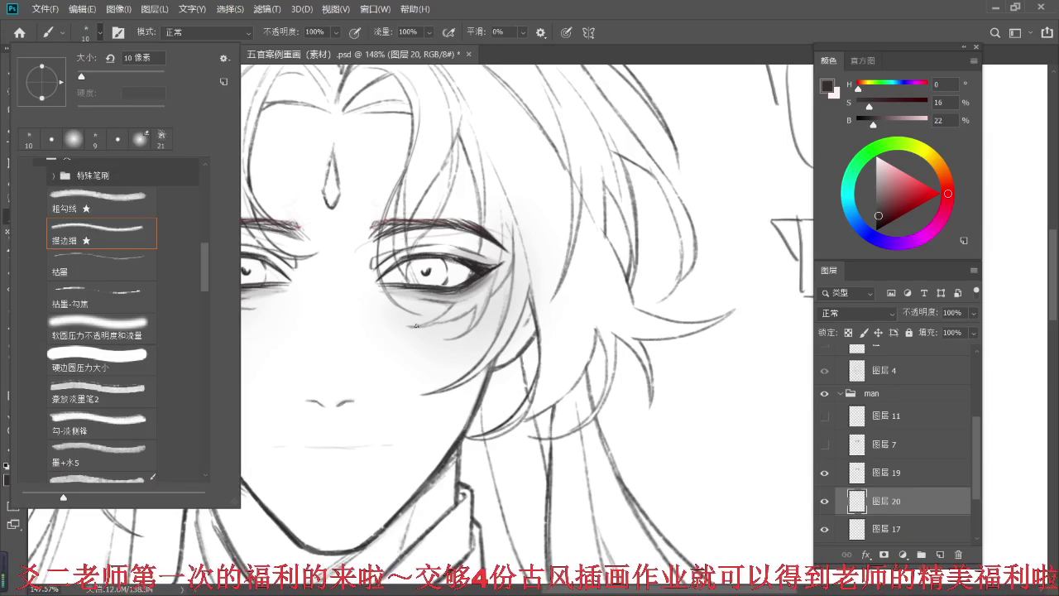
pyautogui.click(74, 375)
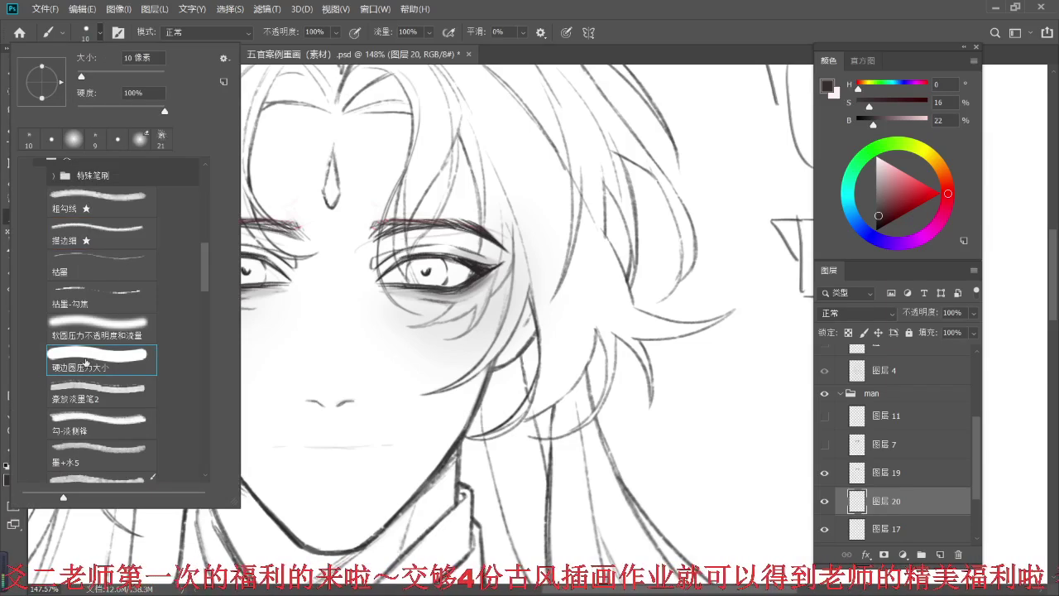
pyautogui.click(513, 57)
pyautogui.press('F5')
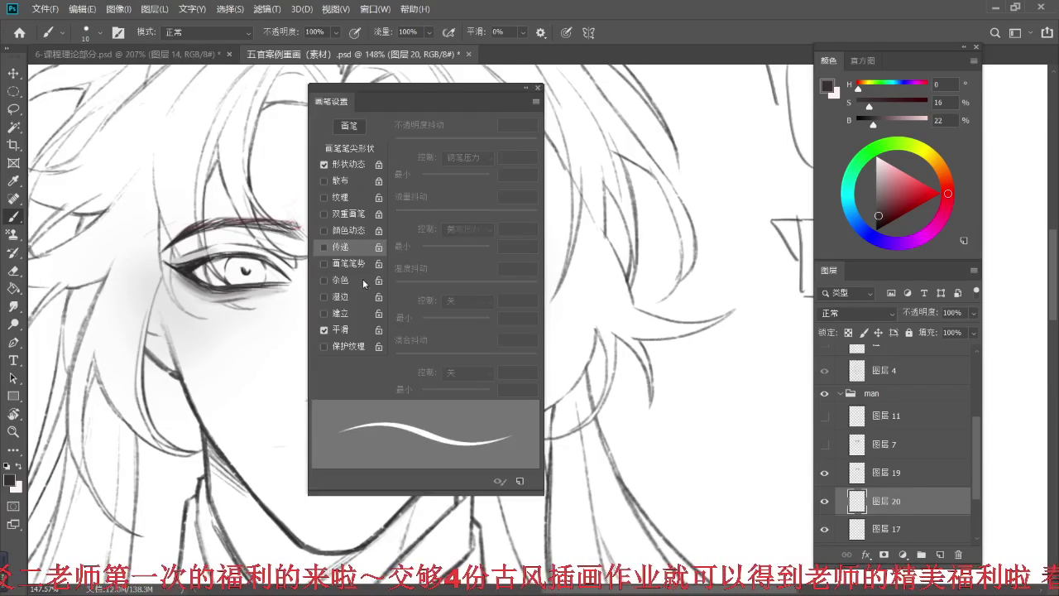
pyautogui.click(324, 247)
pyautogui.press('F5')
# - Sample a light grey (B 93%) from the cheek shading and paint a narrow vertical shadow along the nose bridge
pyautogui.moveTo(361, 342); pyautogui.dragTo(333, 327)
pyautogui.keyDown('alt'); pyautogui.click(385, 286); pyautogui.keyUp('alt')
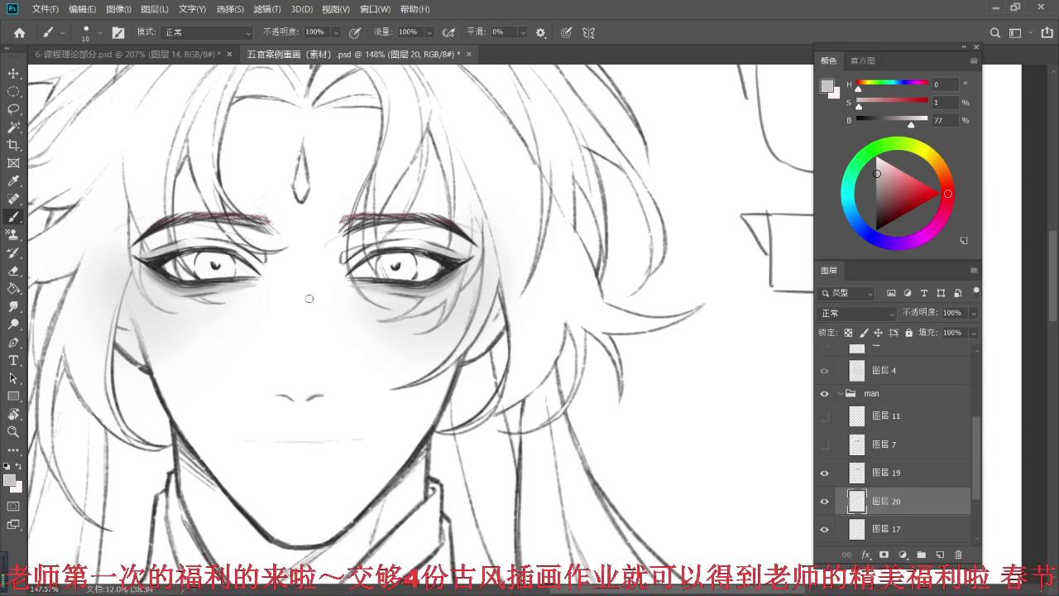
pyautogui.moveTo(313, 258); pyautogui.dragTo(309, 378)
pyautogui.hotkey('ctrl', 'z')
pyautogui.keyDown('alt'); pyautogui.click(369, 306); pyautogui.keyUp('alt')
pyautogui.moveTo(311, 273); pyautogui.dragTo(313, 377)
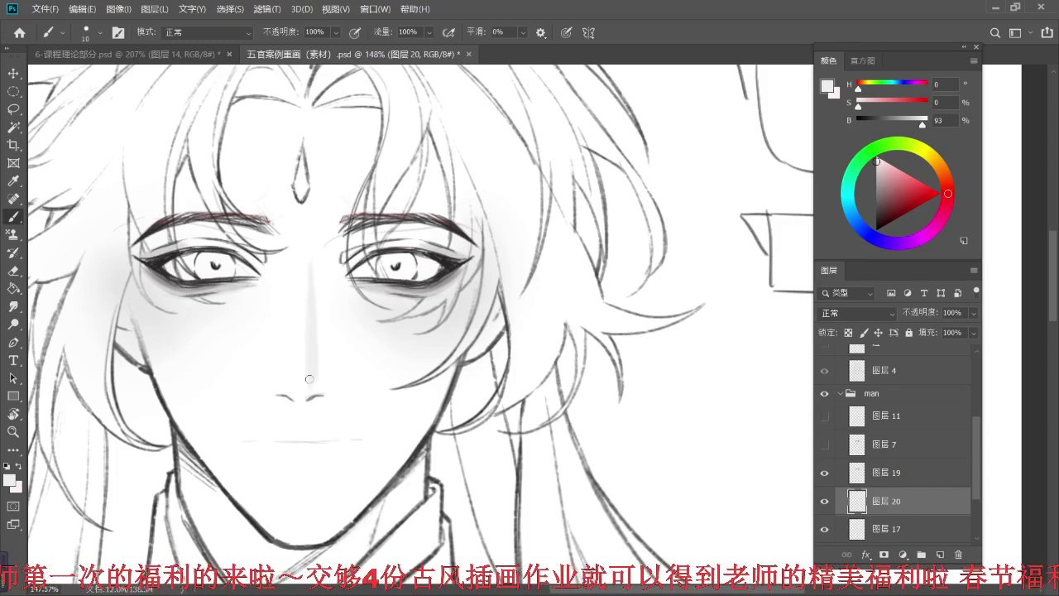
# - Enlarge the brush to 45 px and broaden the pale grey shadow down one side of the nose to its base
pyautogui.press(']')
pyautogui.press(']')
pyautogui.press(']')
pyautogui.press(']')
pyautogui.press(']')
pyautogui.press(']')
pyautogui.moveTo(320, 264); pyautogui.dragTo(317, 365)
pyautogui.moveTo(315, 294); pyautogui.dragTo(330, 355)
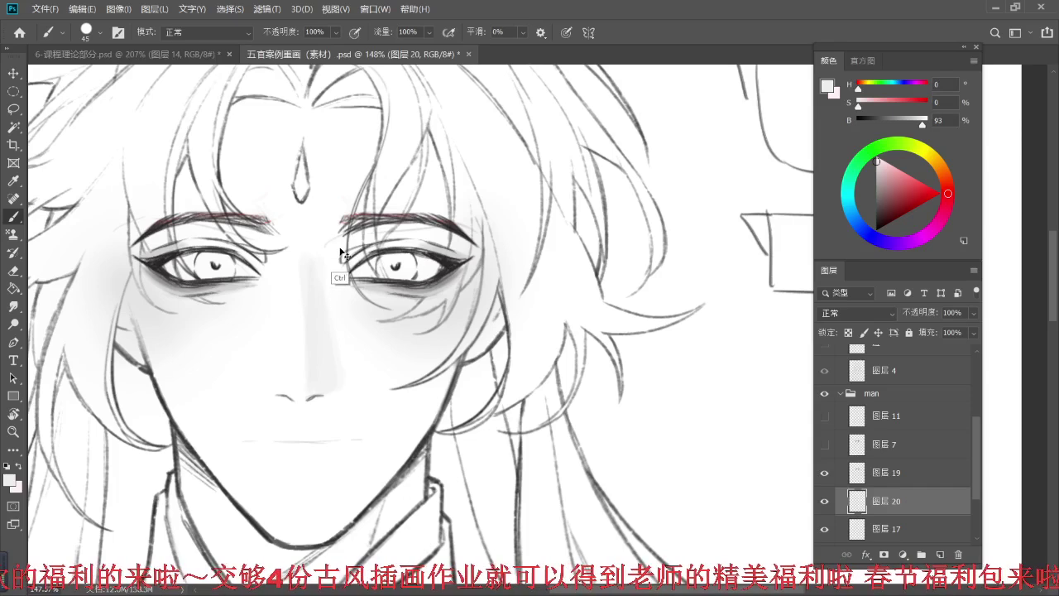
# - Reduce the brush to 25 px and soften the edges of the nose shadow with sampled near-white and white tones
pyautogui.keyDown('alt'); pyautogui.click(325, 353); pyautogui.keyUp('alt')
pyautogui.press('[')
pyautogui.press('[')
pyautogui.press('[')
pyautogui.press('[')
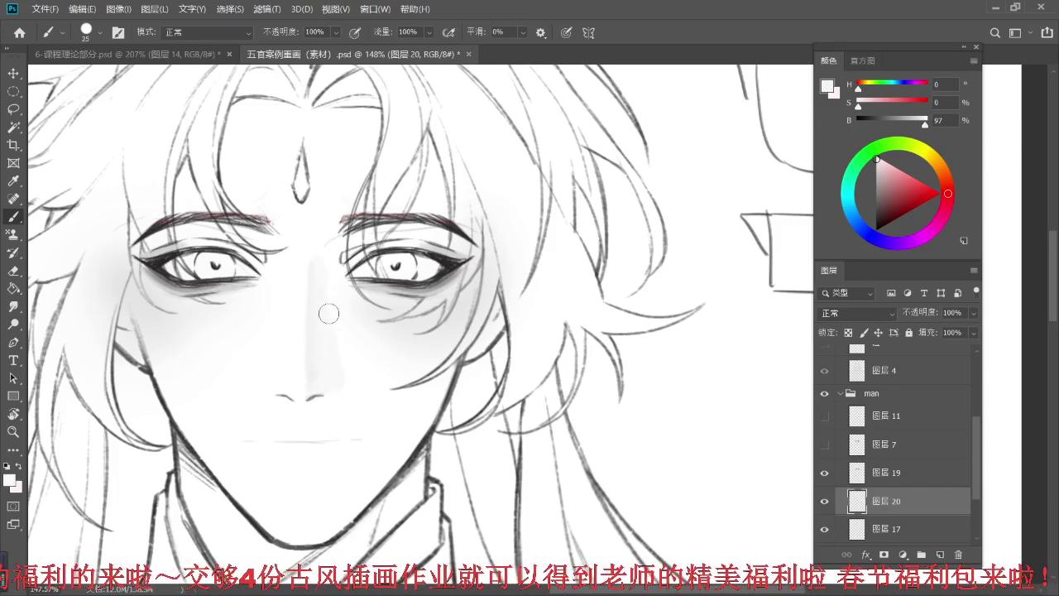
pyautogui.keyDown('alt'); pyautogui.click(323, 326); pyautogui.keyUp('alt')
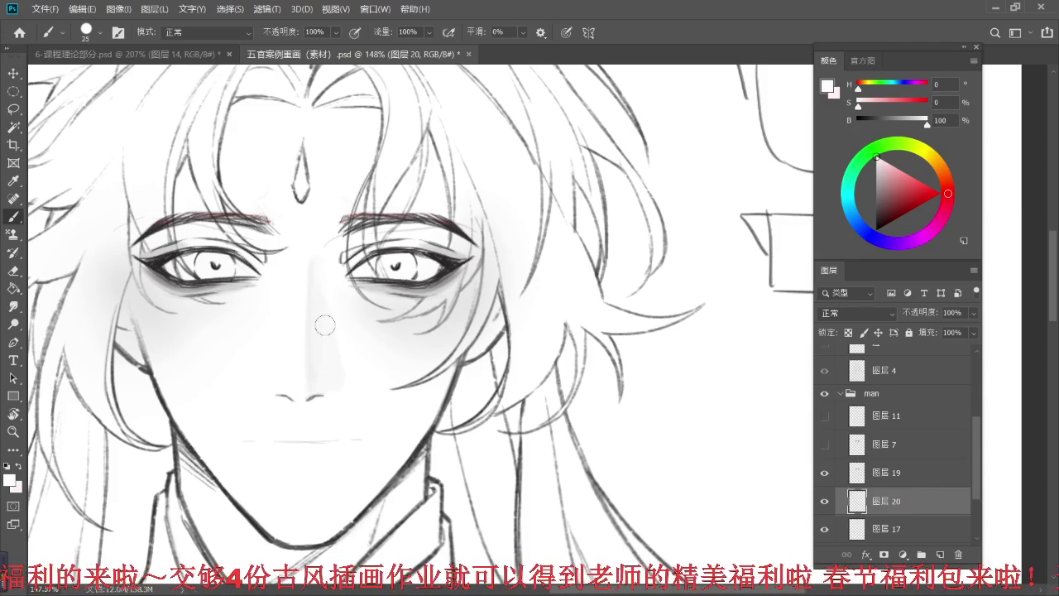
pyautogui.keyDown('alt'); pyautogui.click(300, 300); pyautogui.keyUp('alt')
pyautogui.keyDown('alt'); pyautogui.click(300, 301); pyautogui.keyUp('alt')
# - Pick a red (S 77%, B 71%) and draw a tall narrow wedge below the box sketches to illustrate the nose's side plane
pyautogui.moveTo(421, 297); pyautogui.dragTo(372, 300)
pyautogui.moveTo(546, 283)
pyautogui.mouseDown()
pyautogui.moveTo(510, 267)
pyautogui.moveTo(478, 452)
pyautogui.mouseUp()
pyautogui.click(909, 198)
pyautogui.hscroll(5, 485, 248)
pyautogui.scroll(-2, 485, 248)
pyautogui.moveTo(497, 257); pyautogui.dragTo(565, 440)
pyautogui.hotkey('ctrl', 'z')
pyautogui.moveTo(495, 265); pyautogui.dragTo(548, 423)
pyautogui.moveTo(488, 450); pyautogui.dragTo(553, 430)
pyautogui.moveTo(496, 280); pyautogui.dragTo(490, 443)
pyautogui.hotkey('ctrl', 'z')
# - Undo a trial circle around the red wedge's base and draw a red arrow pointing at its lower corner
pyautogui.moveTo(496, 395)
pyautogui.mouseDown()
pyautogui.moveTo(438, 424)
pyautogui.moveTo(522, 424)
pyautogui.mouseUp()
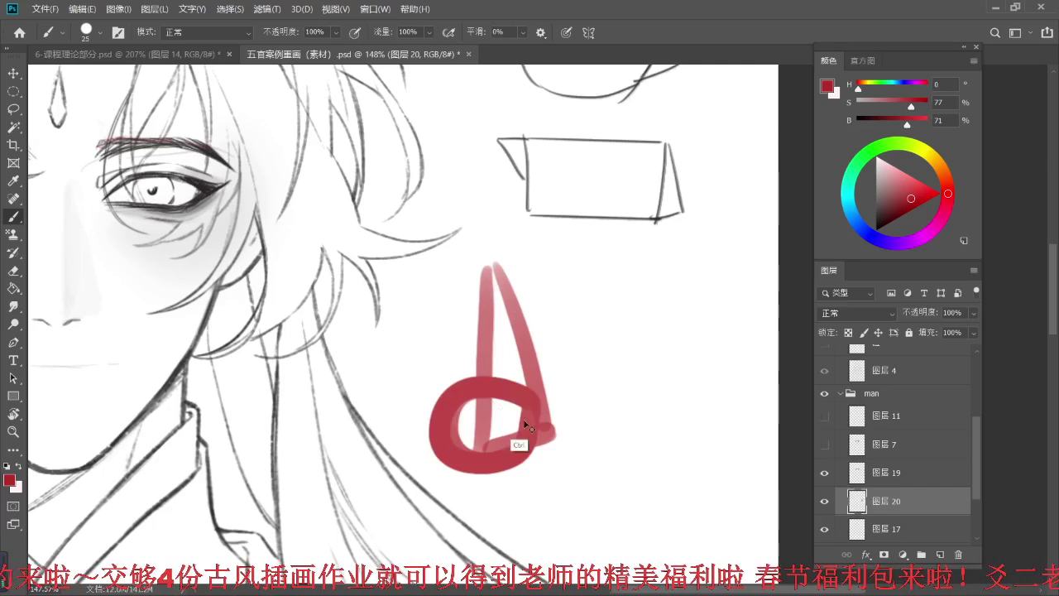
pyautogui.hotkey('ctrl', 'z')
pyautogui.moveTo(676, 412); pyautogui.dragTo(618, 420)
pyautogui.moveTo(638, 387)
pyautogui.mouseDown()
pyautogui.moveTo(574, 431)
pyautogui.moveTo(616, 446)
pyautogui.mouseUp()
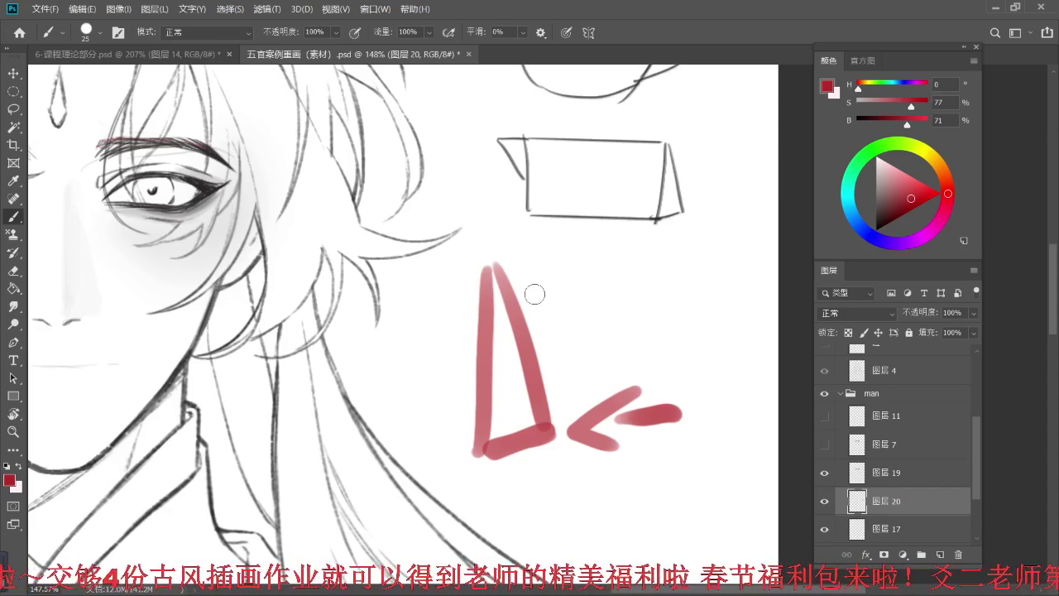
# - Sample pale greys (B 94% and 97%) from the lower nose and blend the shadow's outer edge beside the nostril
pyautogui.moveTo(131, 297); pyautogui.dragTo(392, 376)
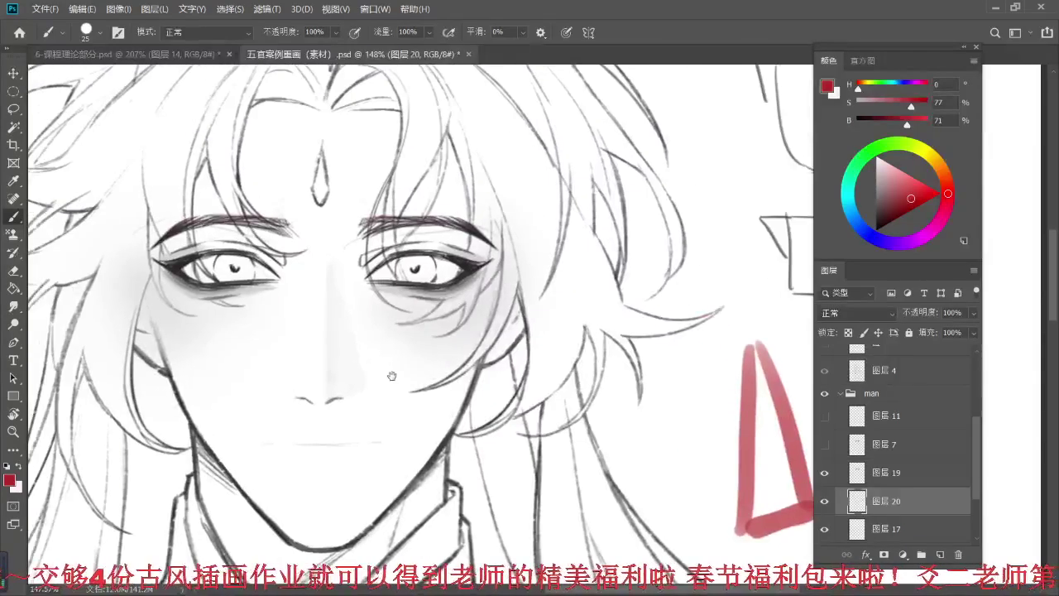
pyautogui.keyDown('alt'); pyautogui.click(335, 381); pyautogui.keyUp('alt')
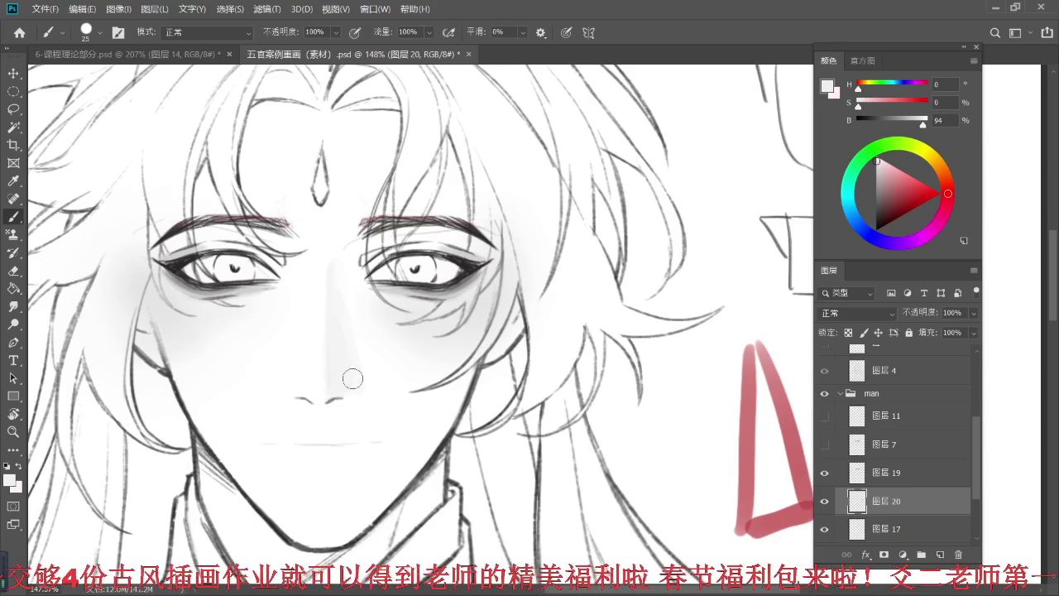
pyautogui.keyDown('alt'); pyautogui.click(351, 401); pyautogui.keyUp('alt')
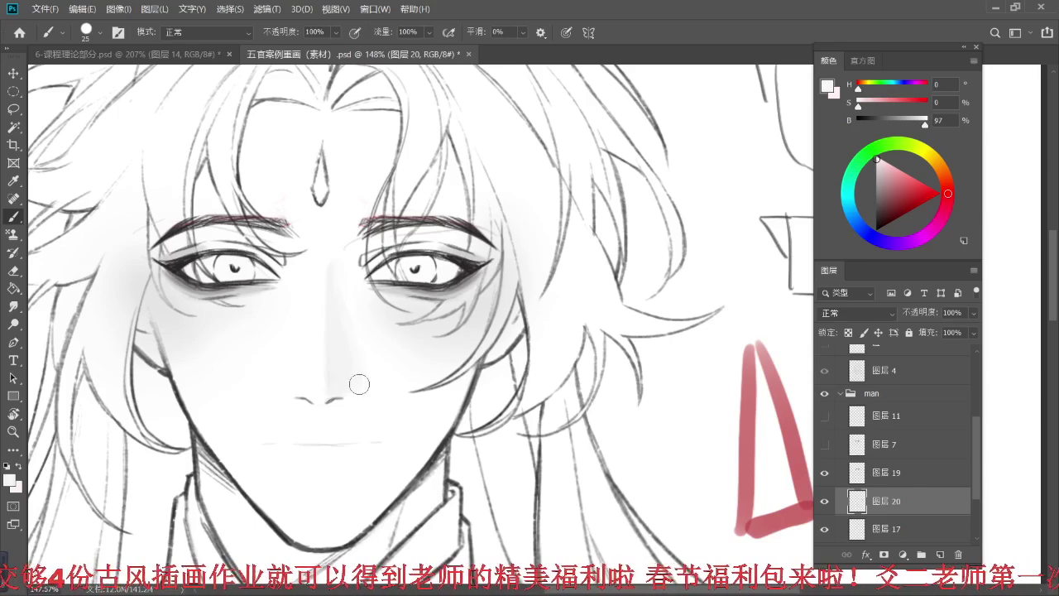
pyautogui.scroll(-6, 364, 298)
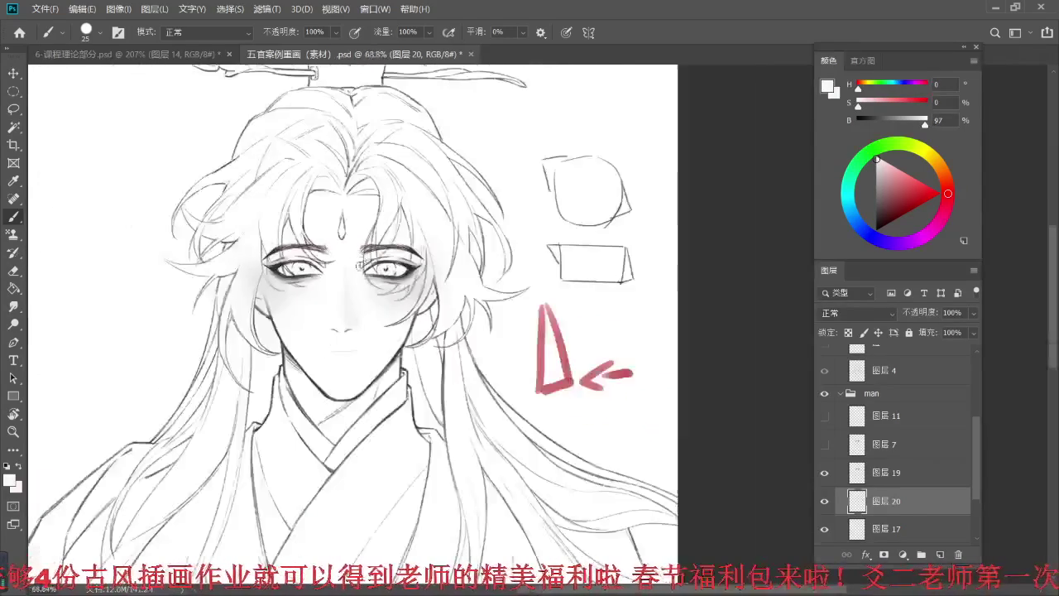
pyautogui.scroll(6, 361, 261)
# - Blend the inner edge of the nose-bridge shadow between the eyes and nose tip using sampled near-white (B 98%) and white
pyautogui.keyDown('alt'); pyautogui.click(330, 289); pyautogui.keyUp('alt')
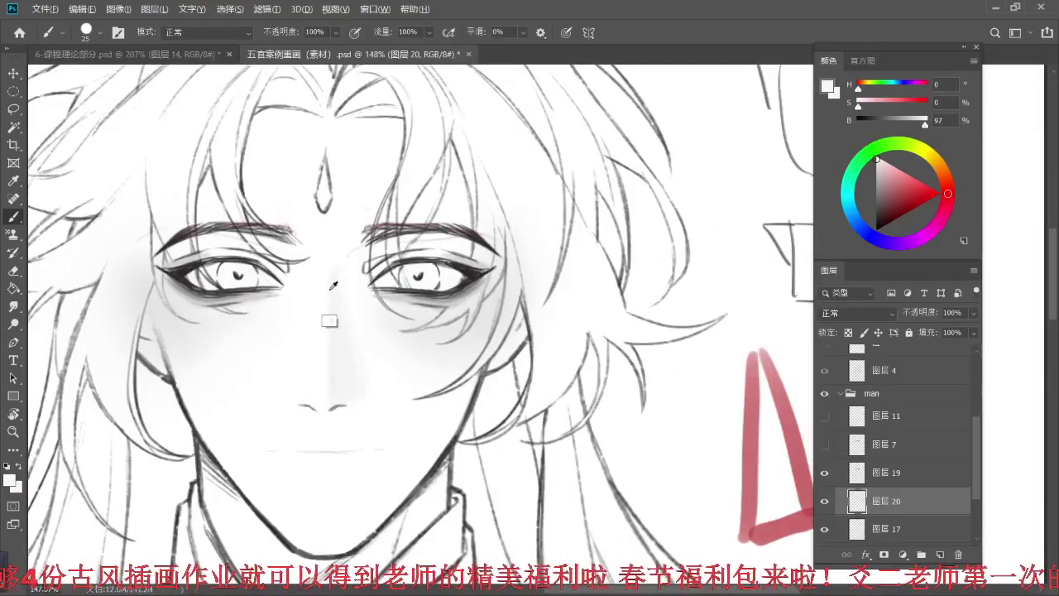
pyautogui.keyDown('alt'); pyautogui.click(329, 306); pyautogui.keyUp('alt')
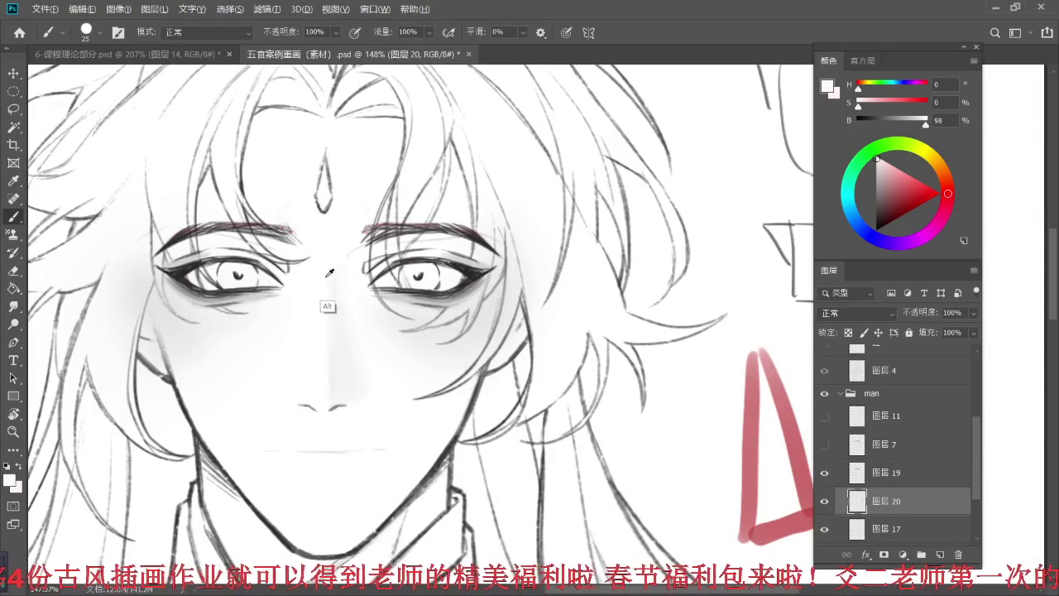
pyautogui.keyDown('alt'); pyautogui.click(314, 371); pyautogui.keyUp('alt')
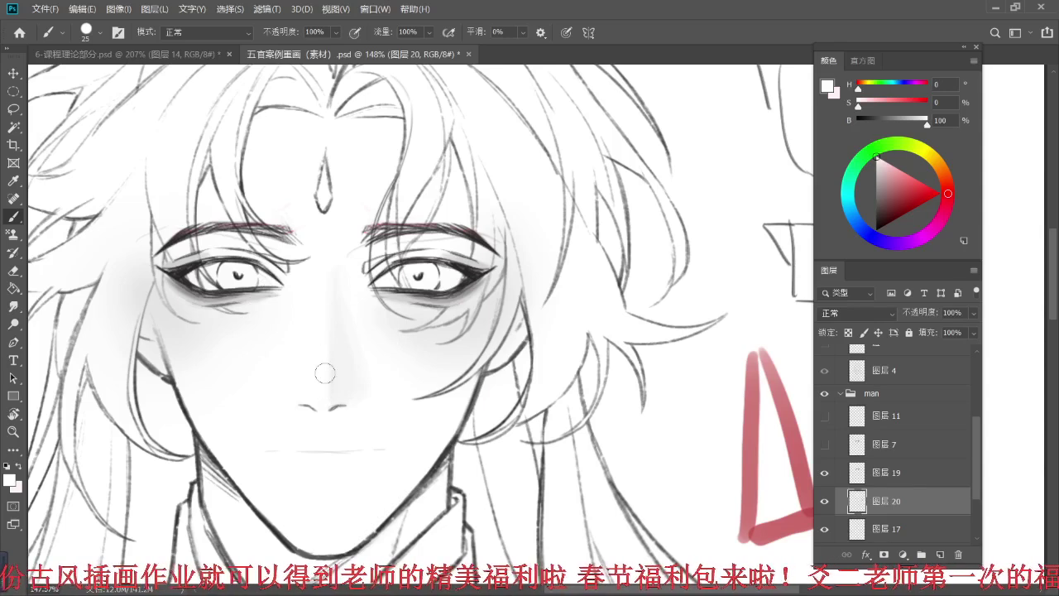
pyautogui.keyDown('alt'); pyautogui.click(328, 294); pyautogui.keyUp('alt')
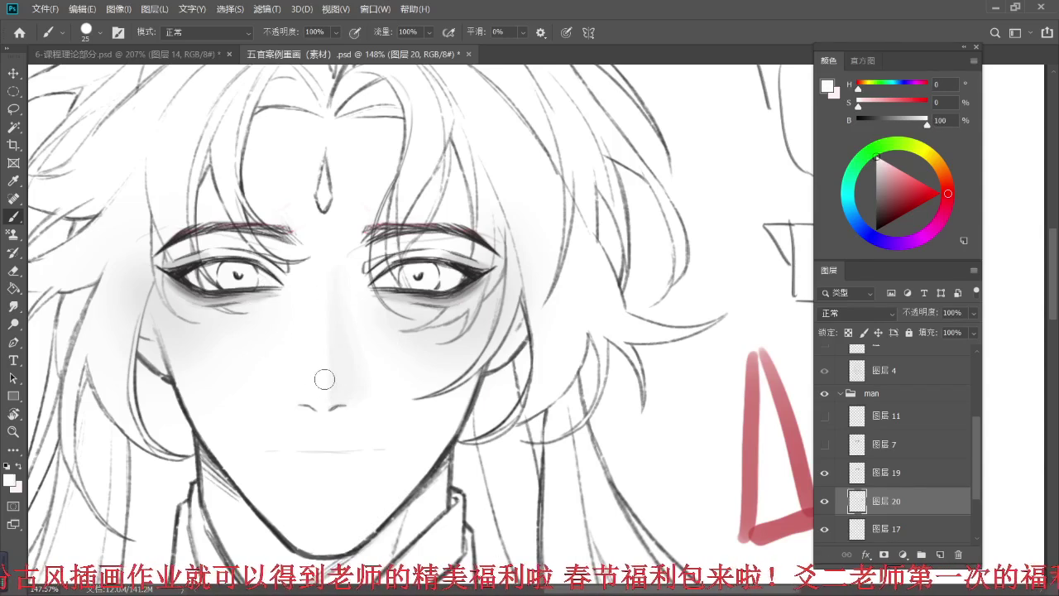
pyautogui.scroll(-5, 354, 236)
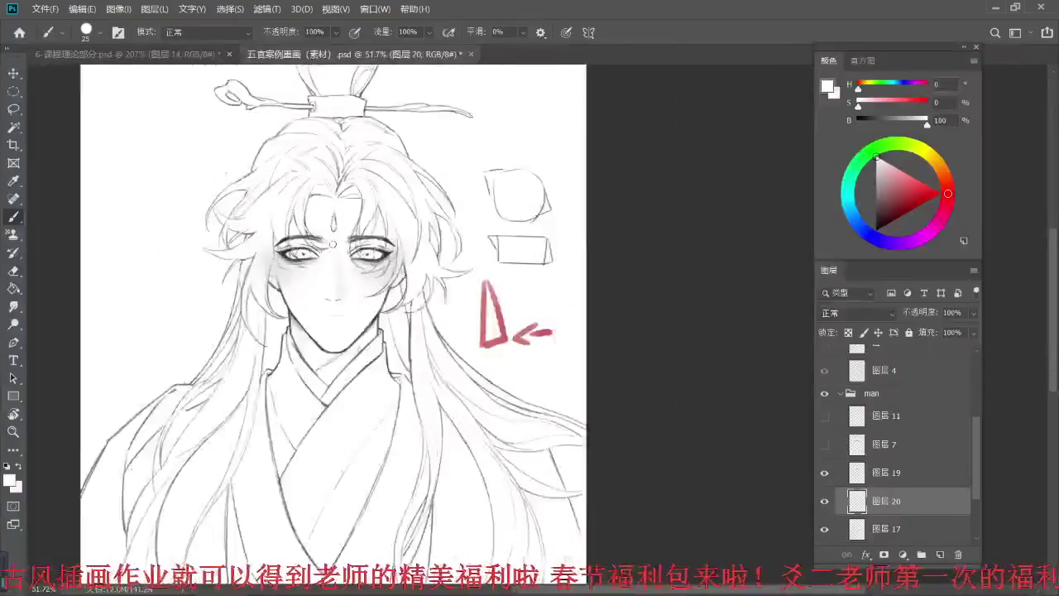
pyautogui.scroll(5, 333, 243)
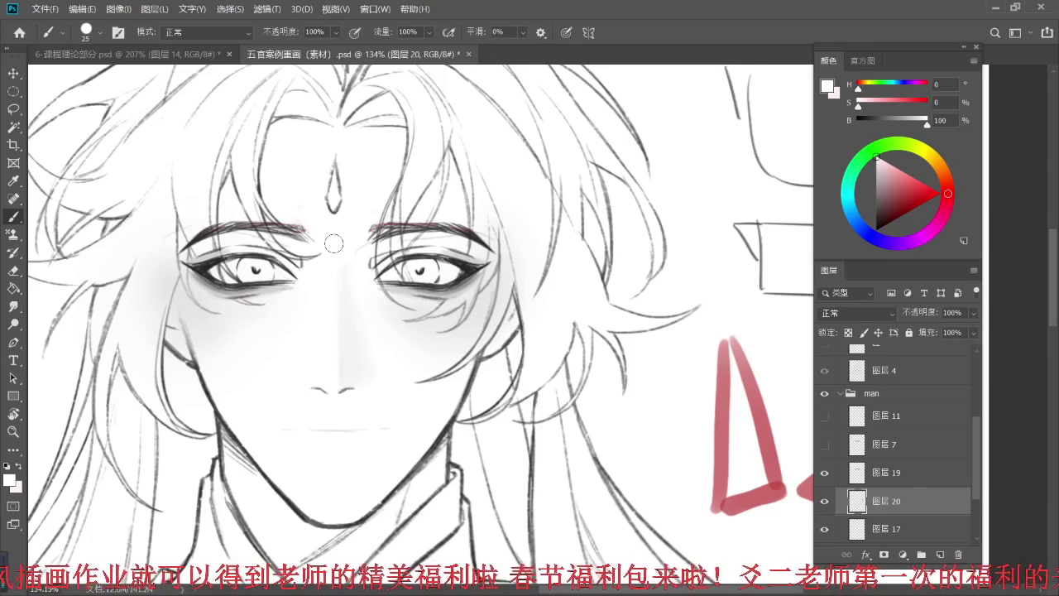
pyautogui.keyDown('alt'); pyautogui.click(335, 326); pyautogui.keyUp('alt')
pyautogui.keyDown('alt'); pyautogui.click(339, 339); pyautogui.keyUp('alt')
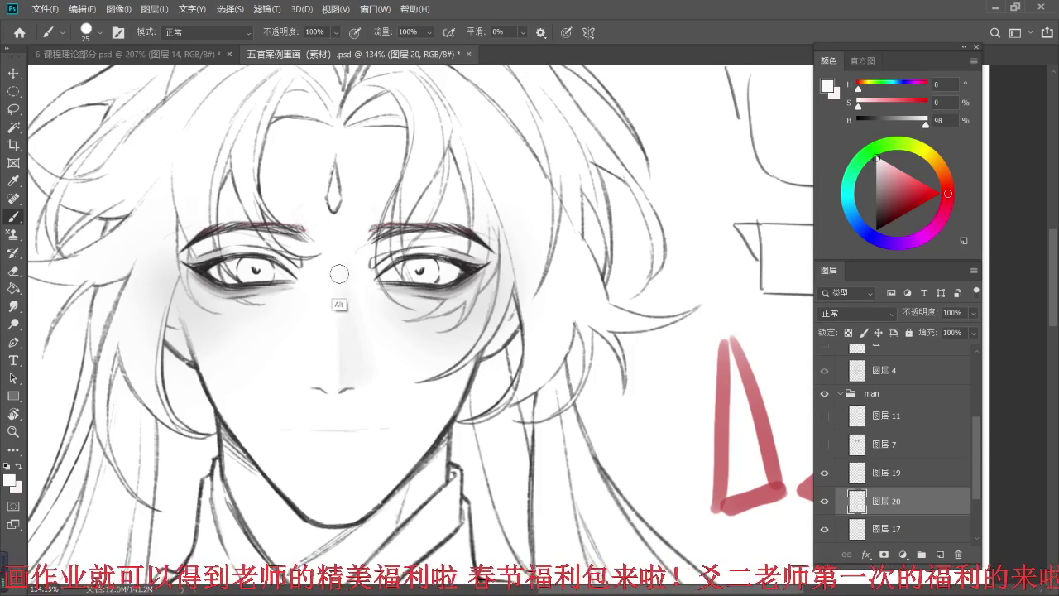
pyautogui.keyDown('alt'); pyautogui.click(329, 340); pyautogui.keyUp('alt')
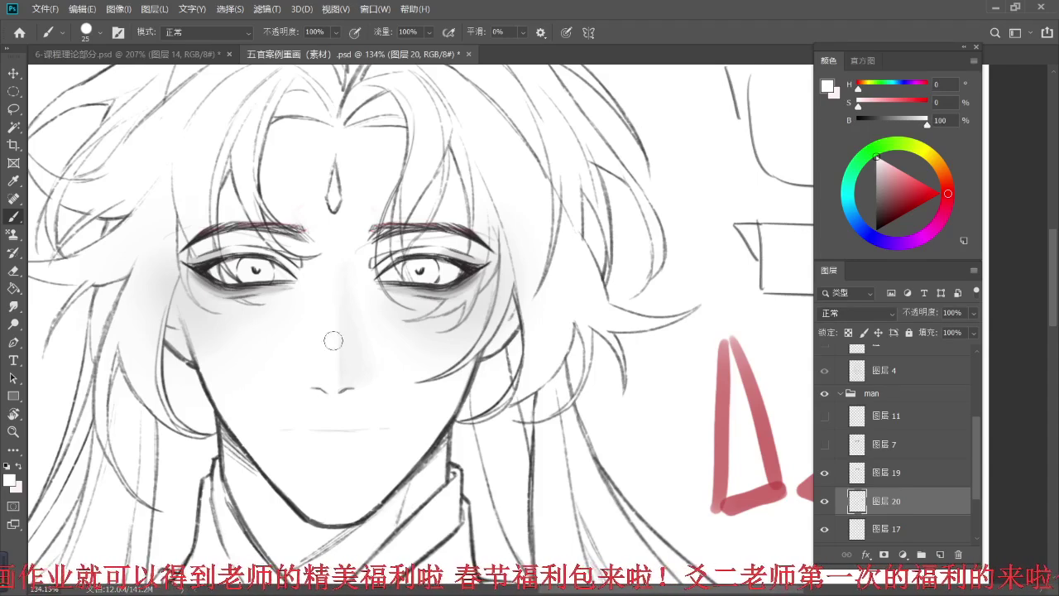
# - Enlarge the brush to 45 px and fade the middle of the red wedge's vertical edge using sampled pinks and white
pyautogui.moveTo(792, 398); pyautogui.dragTo(404, 307)
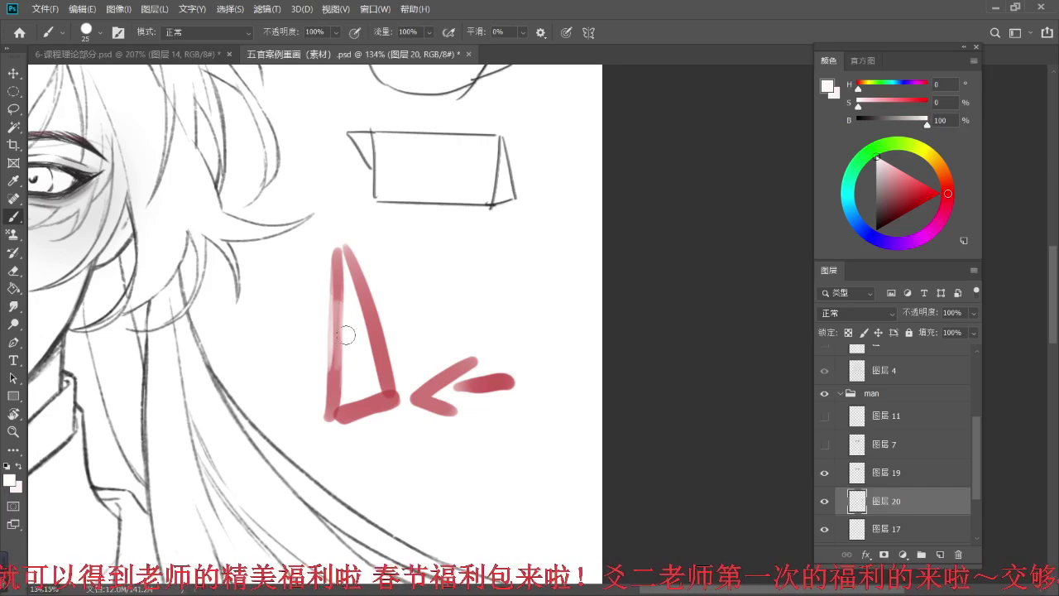
pyautogui.press(']')
pyautogui.press(']')
pyautogui.moveTo(342, 306)
pyautogui.mouseDown()
pyautogui.moveTo(344, 369)
pyautogui.moveTo(343, 326)
pyautogui.mouseUp()
pyautogui.keyDown('alt'); pyautogui.click(339, 327); pyautogui.keyUp('alt')
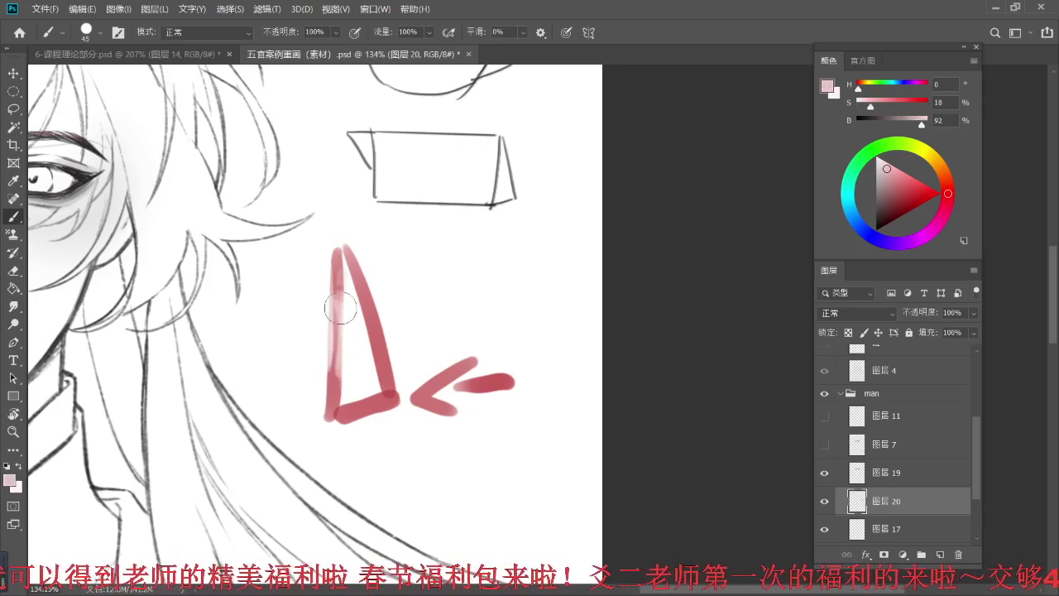
pyautogui.keyDown('alt'); pyautogui.click(322, 331); pyautogui.keyUp('alt')
pyautogui.moveTo(340, 358); pyautogui.dragTo(336, 314)
pyautogui.keyDown('alt'); pyautogui.click(342, 384); pyautogui.keyUp('alt')
pyautogui.moveTo(332, 382); pyautogui.dragTo(341, 313)
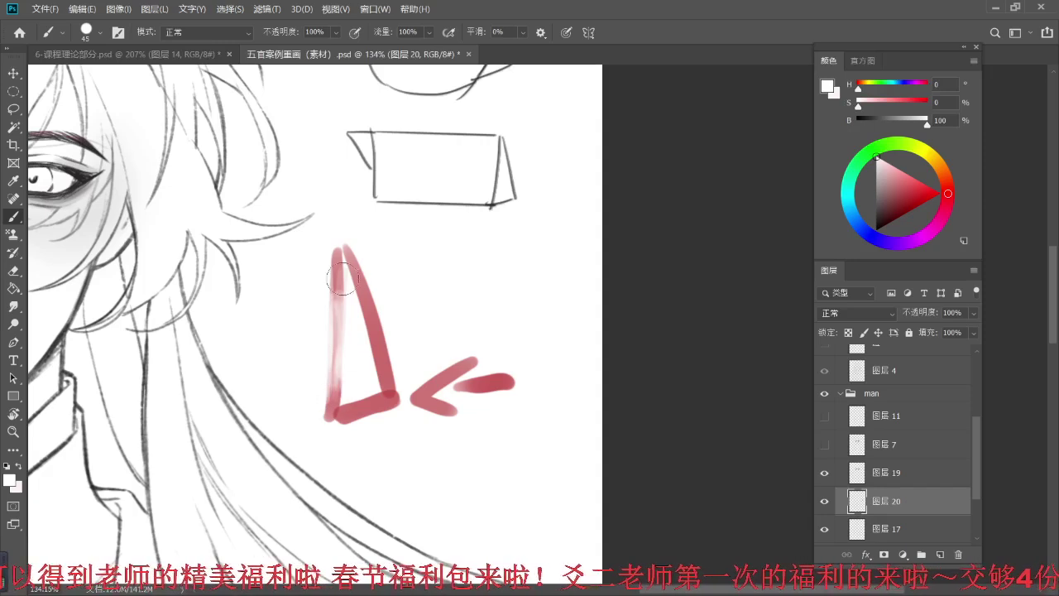
pyautogui.keyDown('alt'); pyautogui.click(337, 313); pyautogui.keyUp('alt')
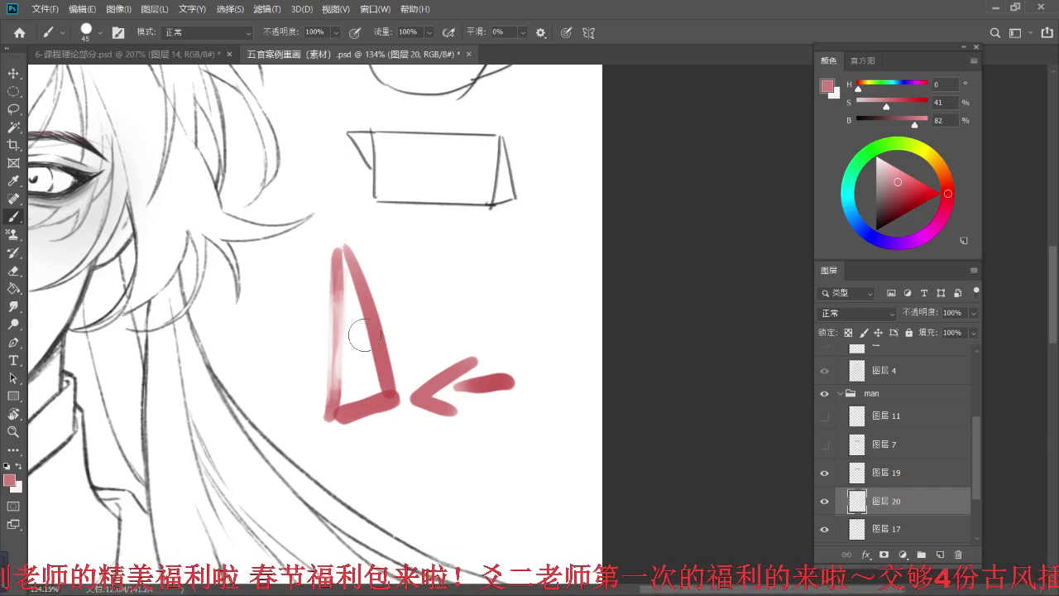
# - Return to the face, select 图层 19 and switch to the fine line brush 描边细 at 21 px
pyautogui.moveTo(326, 329); pyautogui.dragTo(421, 346)
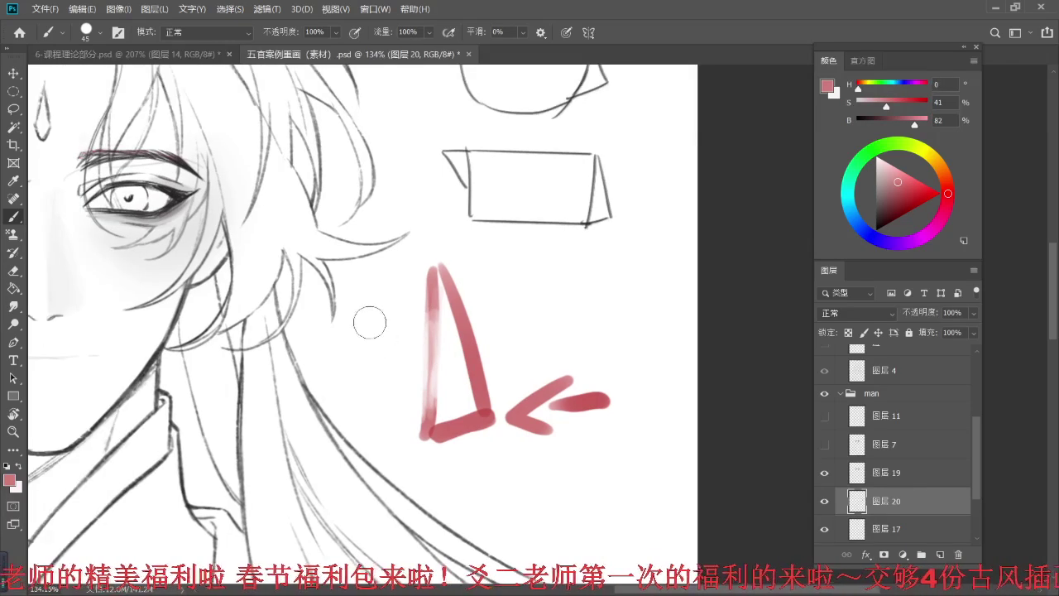
pyautogui.moveTo(305, 365); pyautogui.dragTo(594, 450)
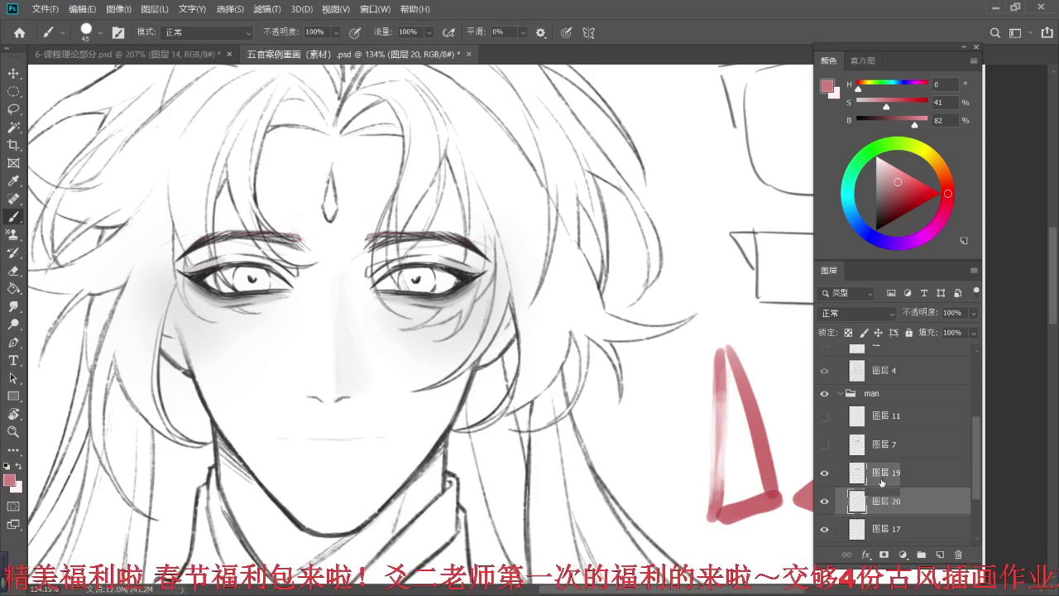
pyautogui.click(849, 473)
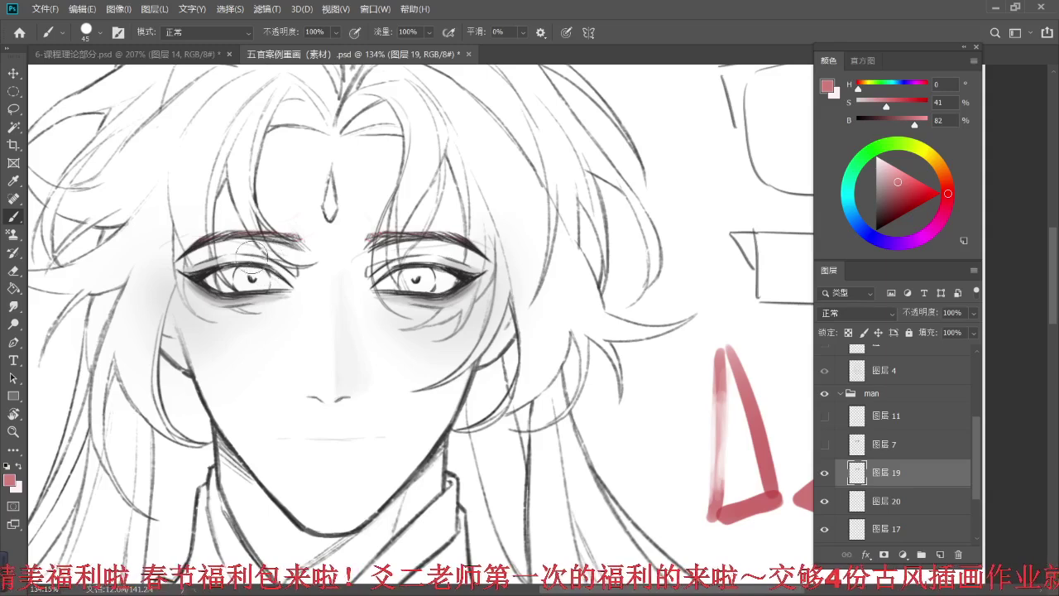
pyautogui.click(83, 34)
pyautogui.click(121, 231)
pyautogui.click(455, 134)
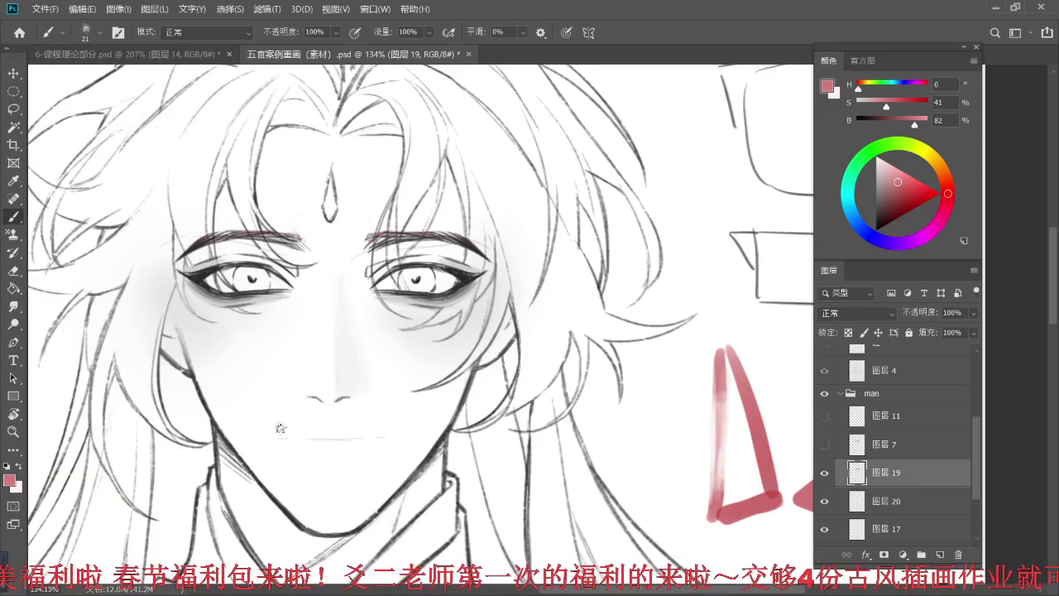
# - Capture the grinning mouth of the pale-haired character in 6-课程理论部分.psd and place the snippet beside the face in the 五官案例重画 document
pyautogui.click(203, 55)
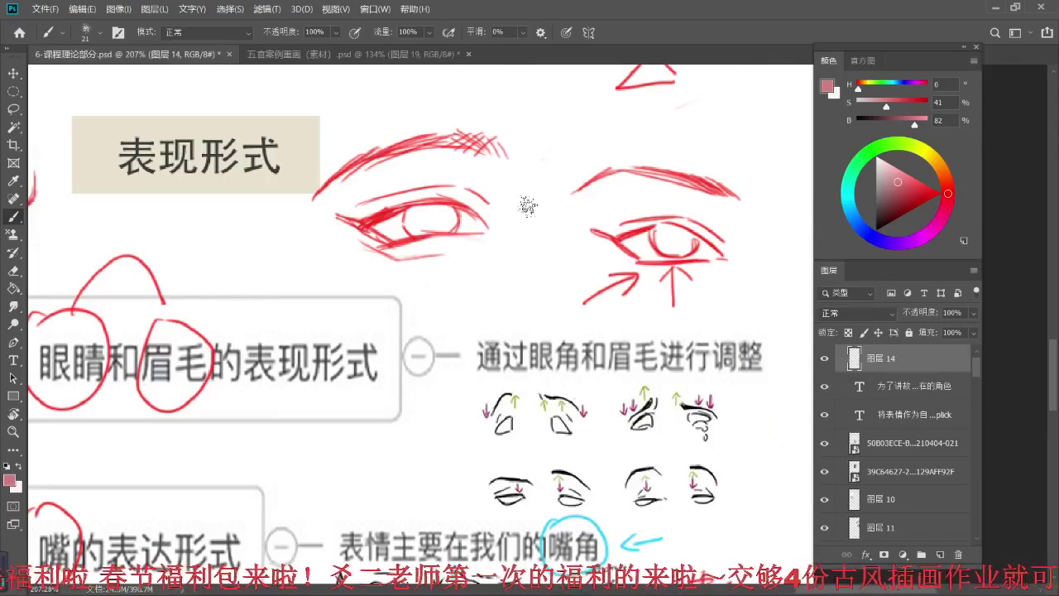
pyautogui.scroll(-2, 494, 263)
pyautogui.scroll(5, 494, 263)
pyautogui.scroll(3, 501, 374)
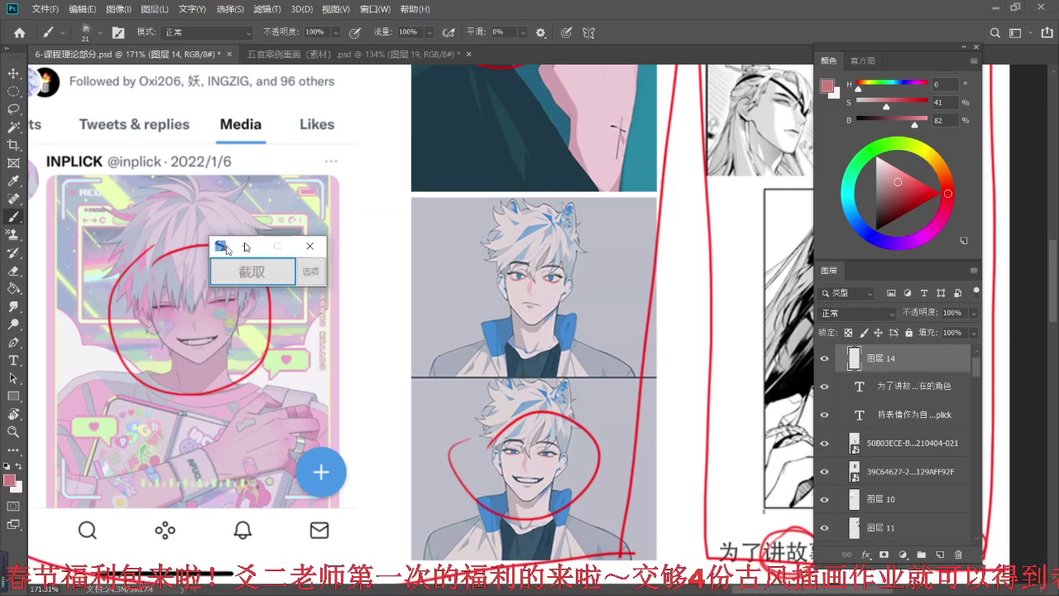
pyautogui.moveTo(246, 240); pyautogui.dragTo(435, 232)
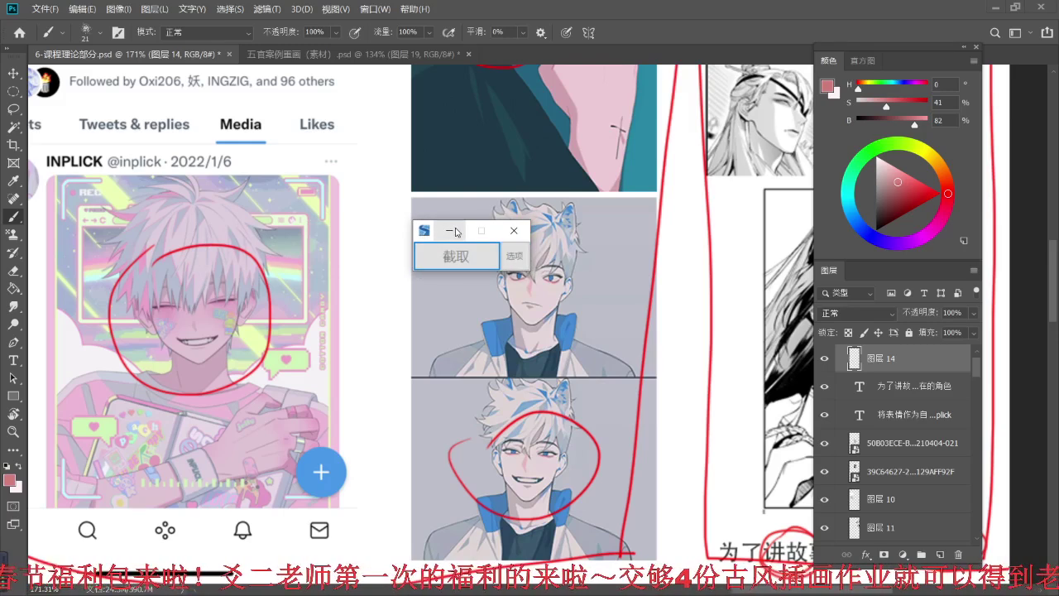
pyautogui.click(451, 231)
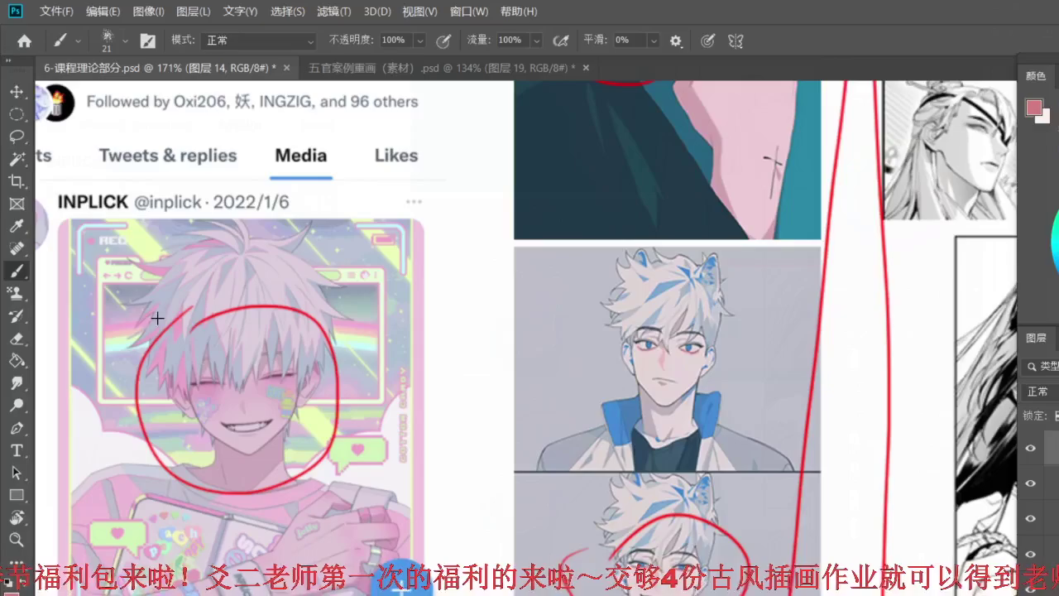
pyautogui.moveTo(203, 393); pyautogui.dragTo(314, 474)
pyautogui.moveTo(260, 443); pyautogui.dragTo(694, 176)
pyautogui.click(337, 56)
pyautogui.scroll(-1, 530, 297)
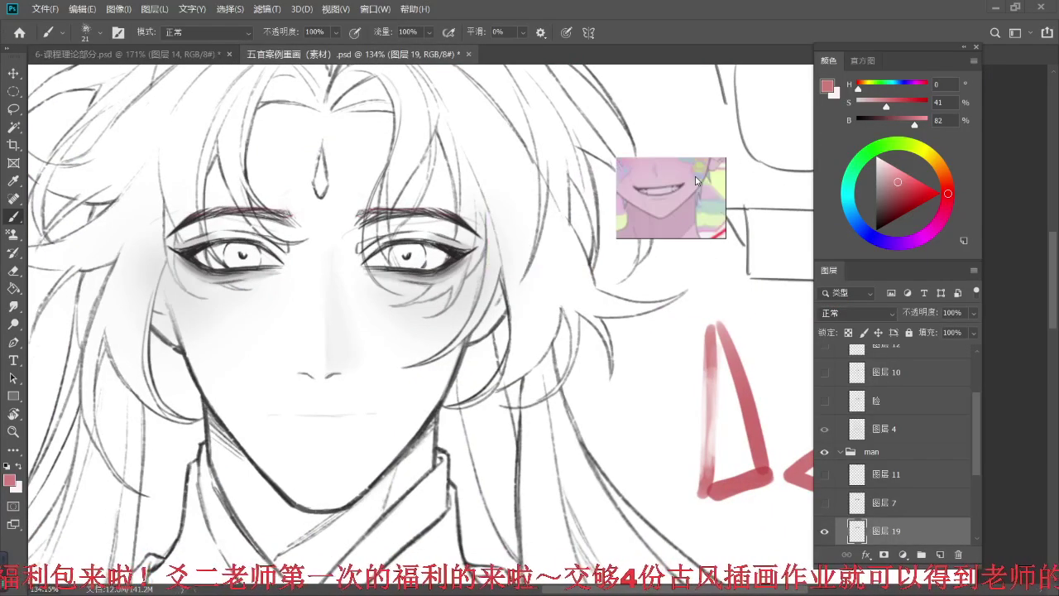
# - Set the brush colour to black and try a straight mouth line below the nose
pyautogui.moveTo(310, 366); pyautogui.dragTo(315, 375)
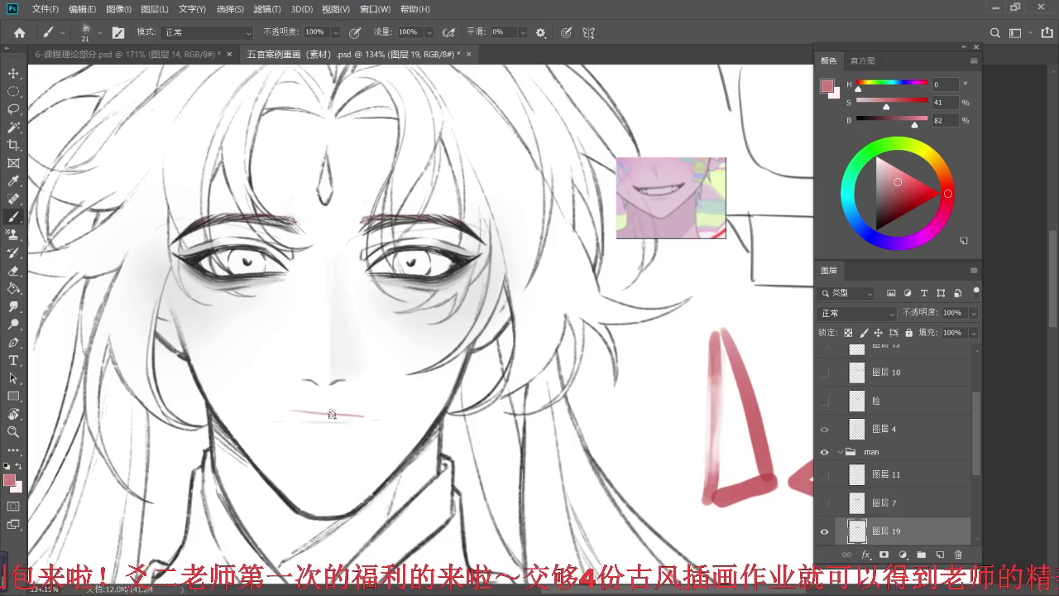
pyautogui.click(876, 230)
pyautogui.moveTo(286, 417); pyautogui.dragTo(361, 415)
pyautogui.hotkey('ctrl', 'z')
# - Sketch a rectangular mouth guide with an upward arrow beneath it and a smile curve with lifted corners across it
pyautogui.moveTo(289, 411)
pyautogui.mouseDown()
pyautogui.moveTo(363, 411)
pyautogui.moveTo(290, 411)
pyautogui.moveTo(285, 442)
pyautogui.moveTo(352, 407)
pyautogui.moveTo(374, 410)
pyautogui.moveTo(373, 423)
pyautogui.moveTo(288, 406)
pyautogui.moveTo(321, 454)
pyautogui.mouseUp()
pyautogui.moveTo(321, 454); pyautogui.dragTo(332, 469)
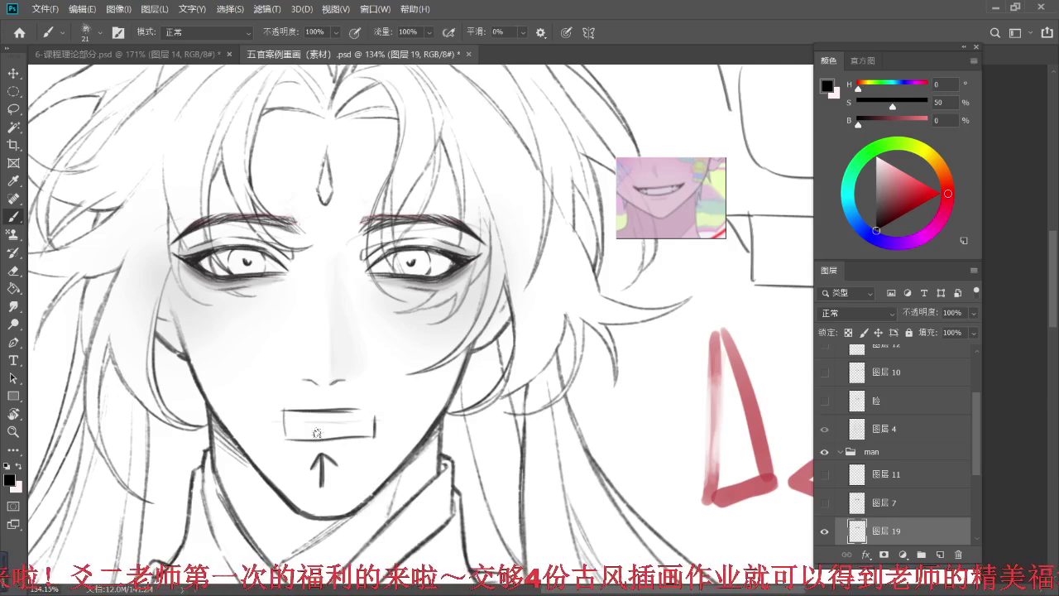
pyautogui.moveTo(271, 414)
pyautogui.mouseDown()
pyautogui.moveTo(298, 435)
pyautogui.moveTo(386, 433)
pyautogui.moveTo(350, 437)
pyautogui.moveTo(394, 416)
pyautogui.mouseUp()
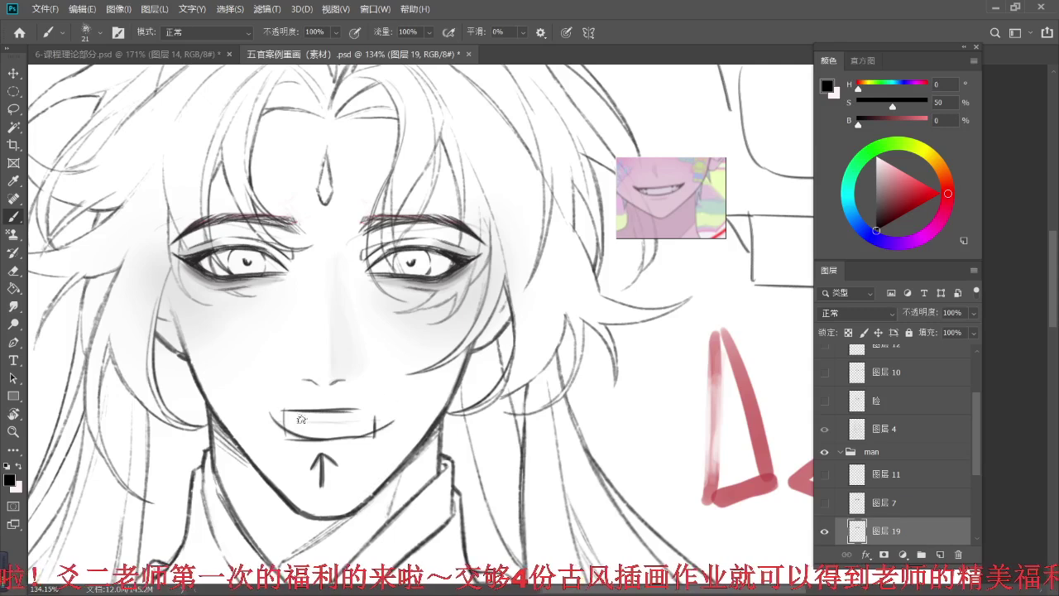
pyautogui.moveTo(260, 408); pyautogui.dragTo(283, 408)
pyautogui.moveTo(376, 411)
pyautogui.mouseDown()
pyautogui.moveTo(396, 405)
pyautogui.moveTo(395, 419)
pyautogui.mouseUp()
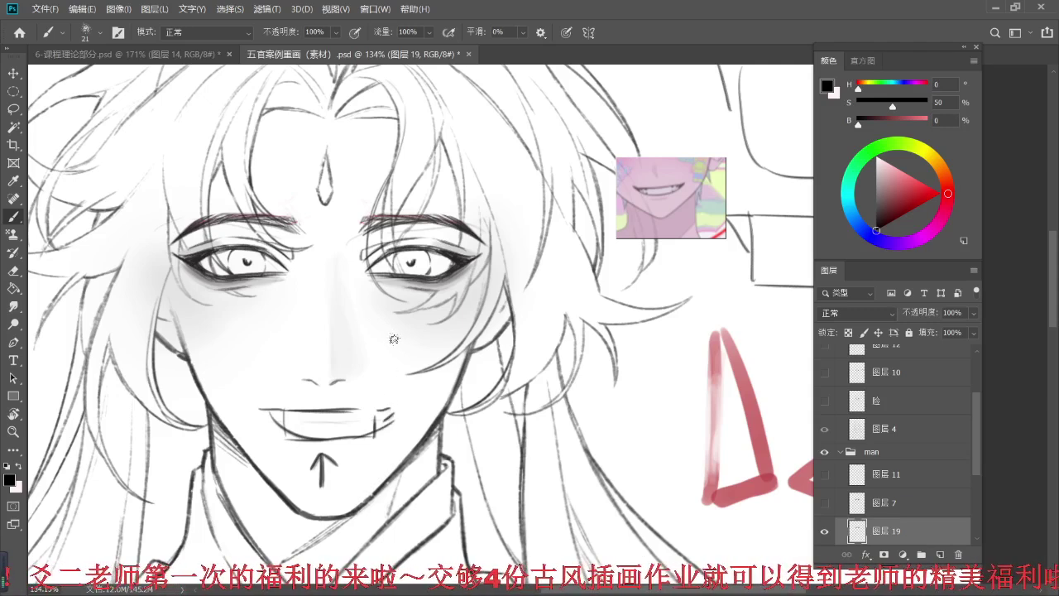
# - Erase the mouth guide, smile curve and arrow with a 30 px eraser
pyautogui.press('e')
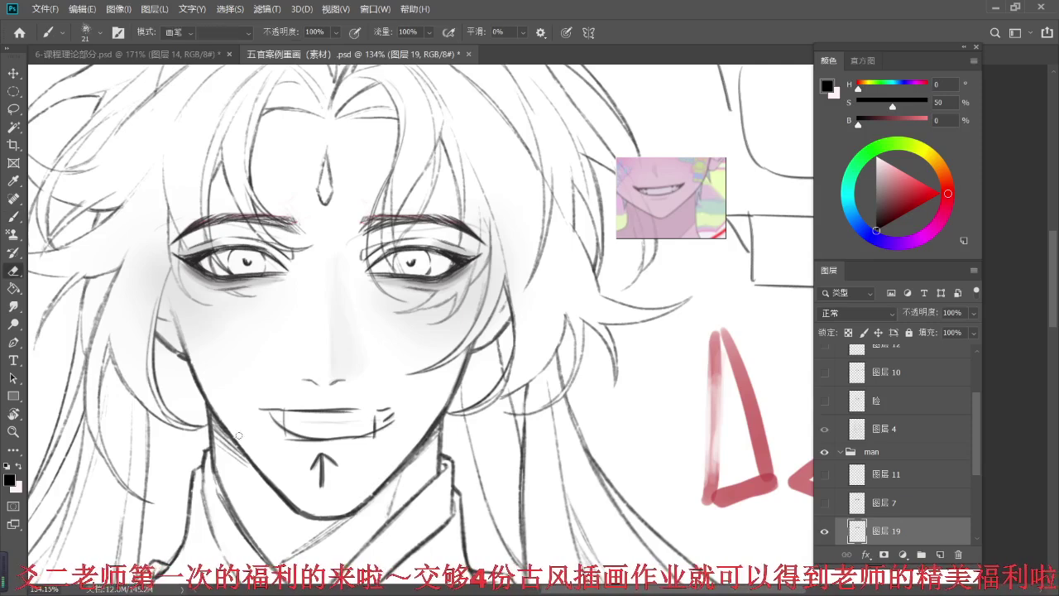
pyautogui.press(']')
pyautogui.moveTo(273, 412)
pyautogui.mouseDown()
pyautogui.moveTo(321, 453)
pyautogui.moveTo(322, 444)
pyautogui.moveTo(338, 472)
pyautogui.moveTo(304, 420)
pyautogui.moveTo(372, 431)
pyautogui.mouseUp()
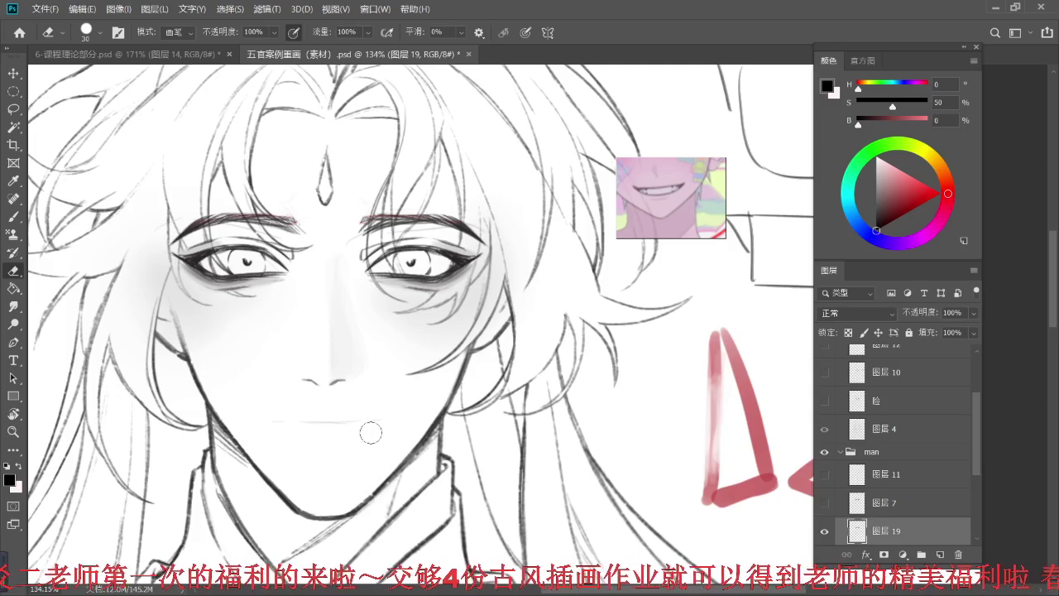
# - Draw the mouth's slightly curved centre line in black with dark accents at both corners
pyautogui.press('b')
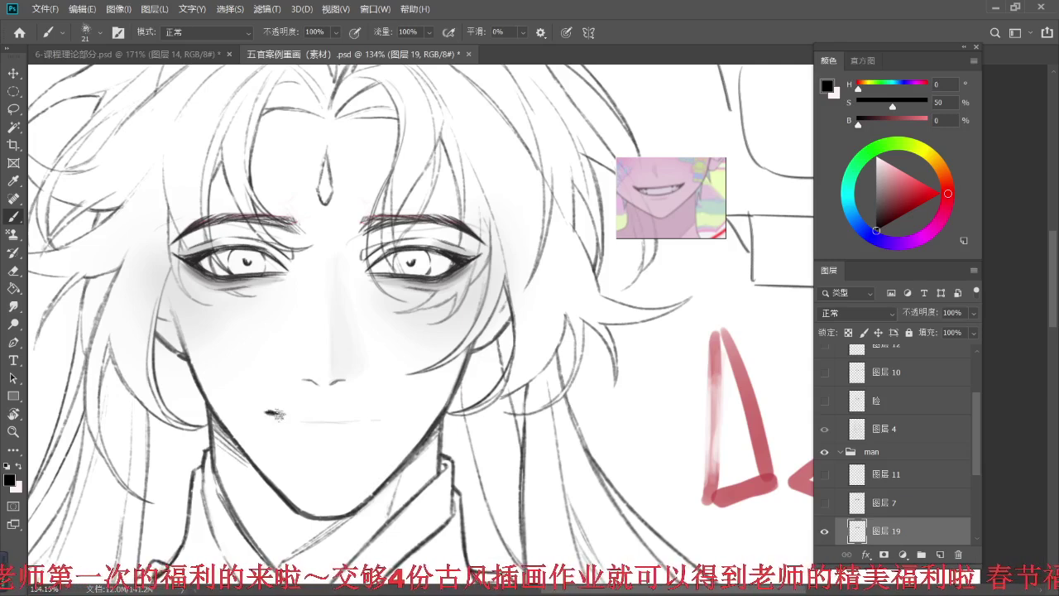
pyautogui.moveTo(294, 418); pyautogui.dragTo(365, 417)
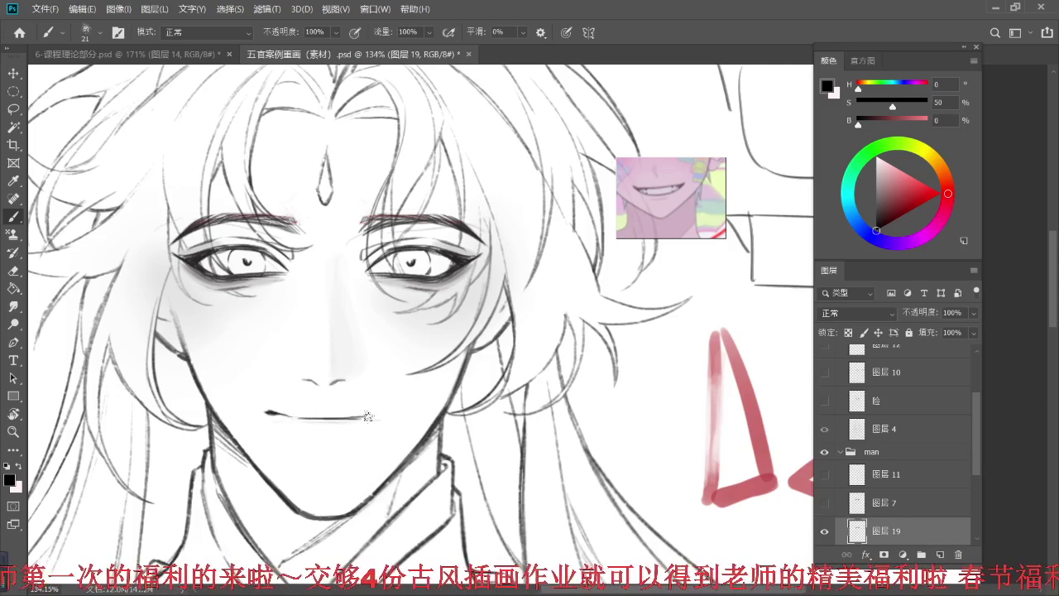
pyautogui.moveTo(374, 413); pyautogui.dragTo(388, 413)
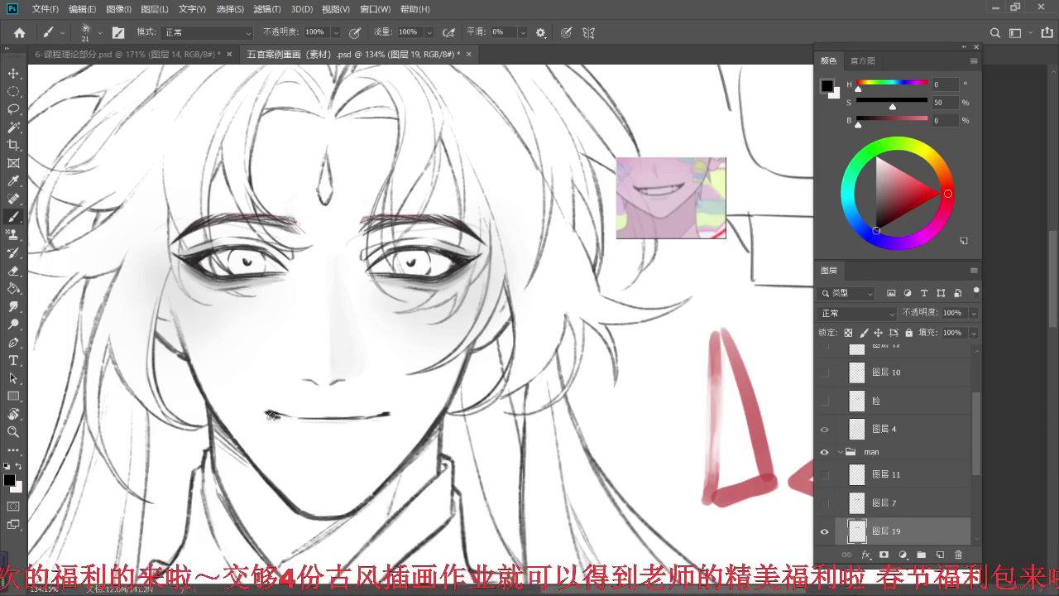
pyautogui.press('ctrl')
pyautogui.hotkey('ctrl', 'z')
pyautogui.hotkey('ctrl', 'z')
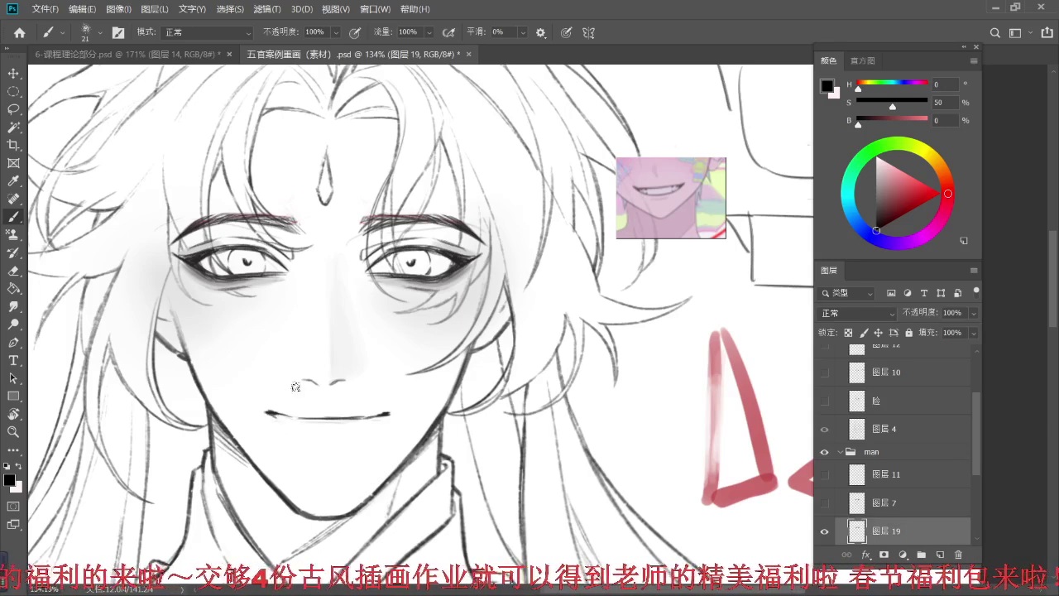
# - Draw the curved lower edge of the open smile between the two mouth corners
pyautogui.scroll(1, 289, 390)
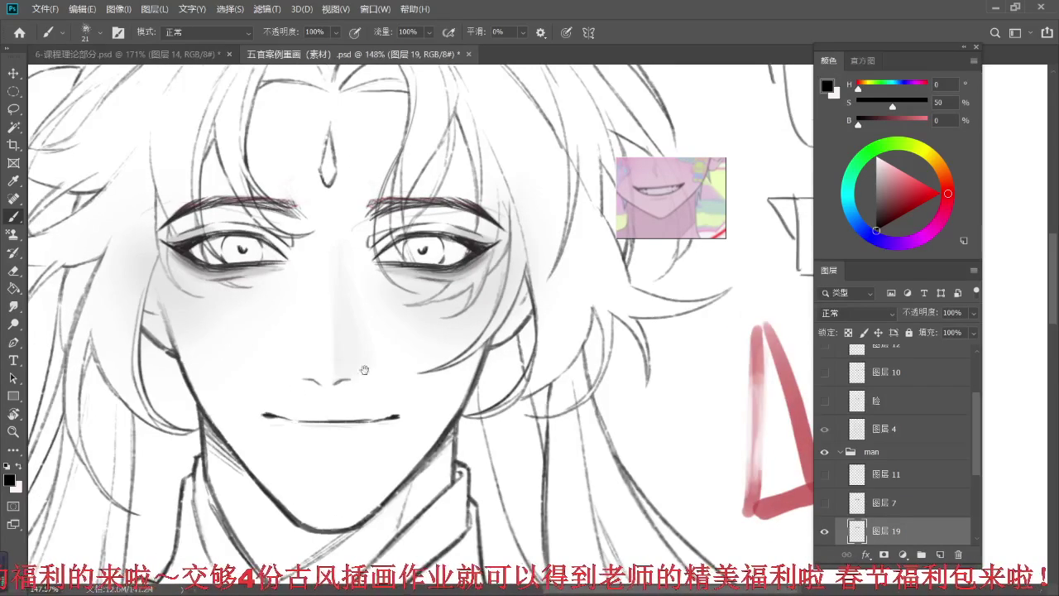
pyautogui.moveTo(363, 369); pyautogui.dragTo(348, 334)
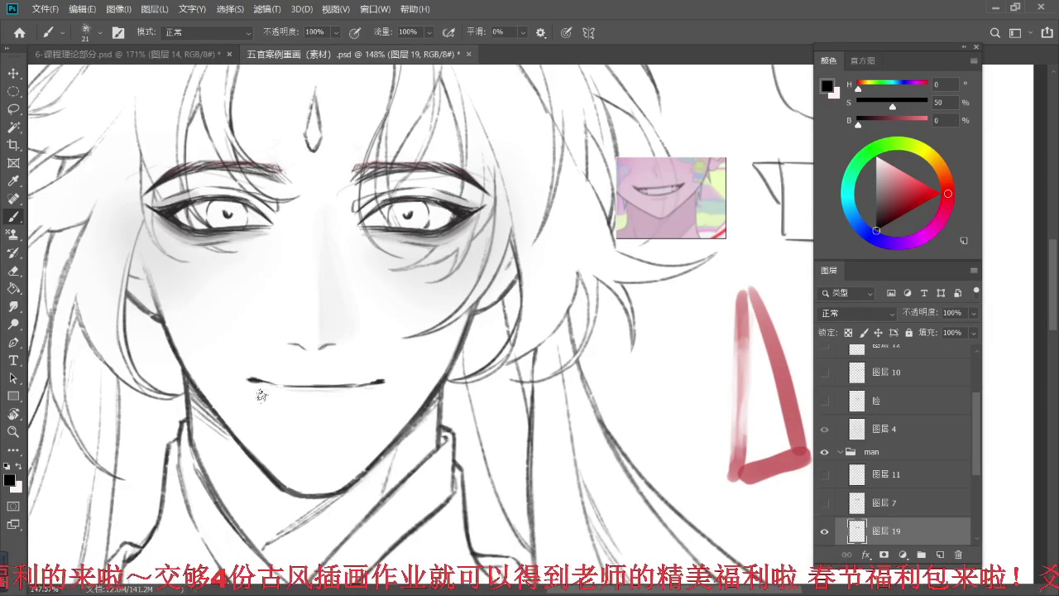
pyautogui.moveTo(257, 382)
pyautogui.mouseDown()
pyautogui.moveTo(314, 420)
pyautogui.moveTo(288, 404)
pyautogui.moveTo(345, 408)
pyautogui.moveTo(296, 408)
pyautogui.moveTo(351, 397)
pyautogui.moveTo(298, 396)
pyautogui.moveTo(350, 413)
pyautogui.moveTo(383, 380)
pyautogui.mouseUp()
pyautogui.hotkey('ctrl', 'z')
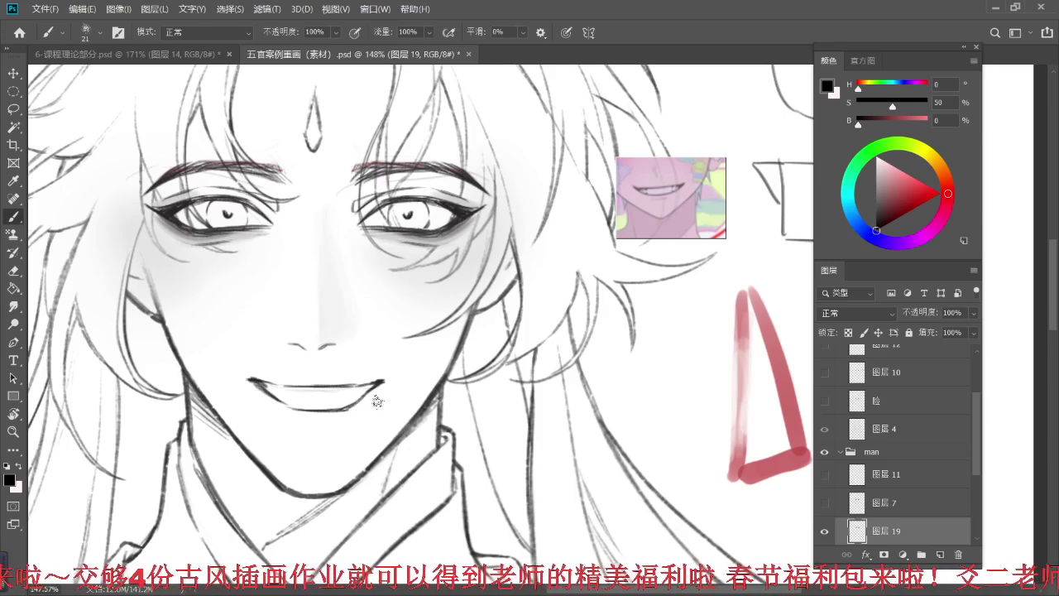
# - Reduce the eraser to 10 px and thin the smile's lower curve on both sides
pyautogui.press('e')
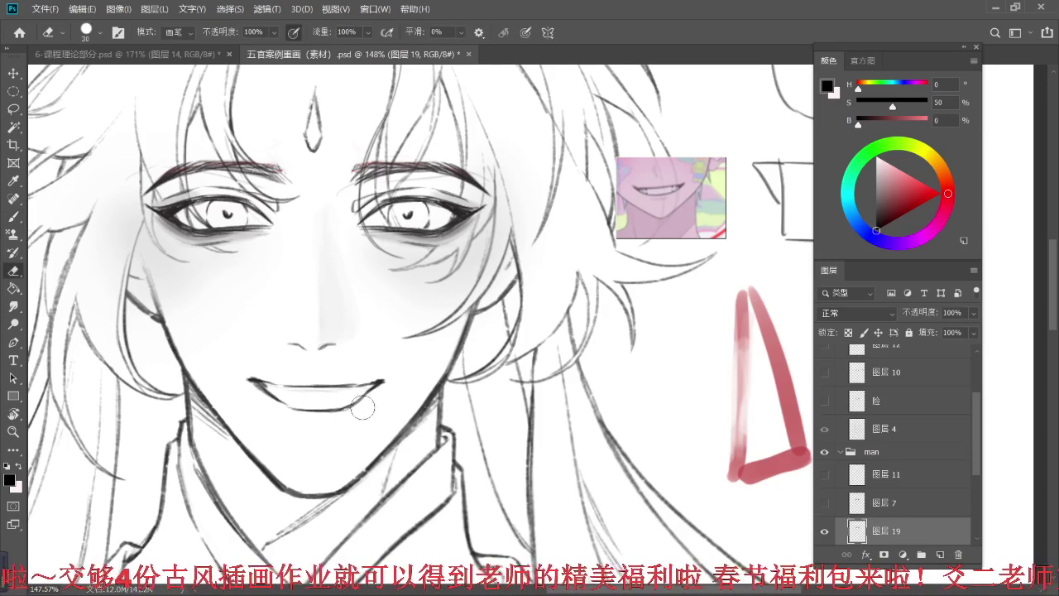
pyautogui.press('[')
pyautogui.press('[')
pyautogui.press('[')
pyautogui.press('[')
pyautogui.moveTo(369, 398)
pyautogui.mouseDown()
pyautogui.moveTo(351, 408)
pyautogui.moveTo(365, 403)
pyautogui.mouseUp()
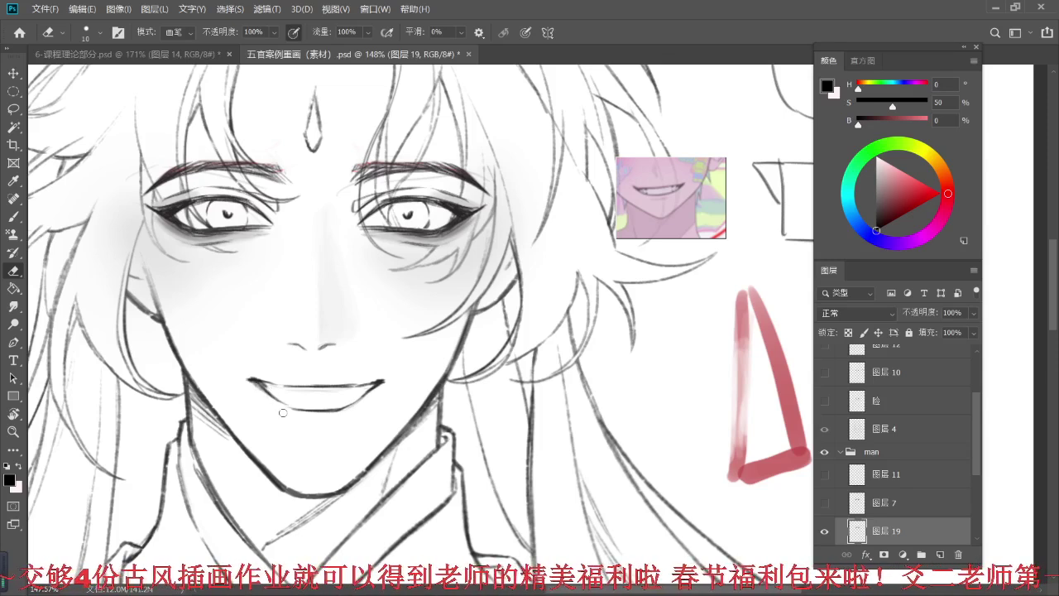
pyautogui.moveTo(282, 411)
pyautogui.mouseDown()
pyautogui.moveTo(340, 412)
pyautogui.moveTo(286, 408)
pyautogui.moveTo(318, 414)
pyautogui.mouseUp()
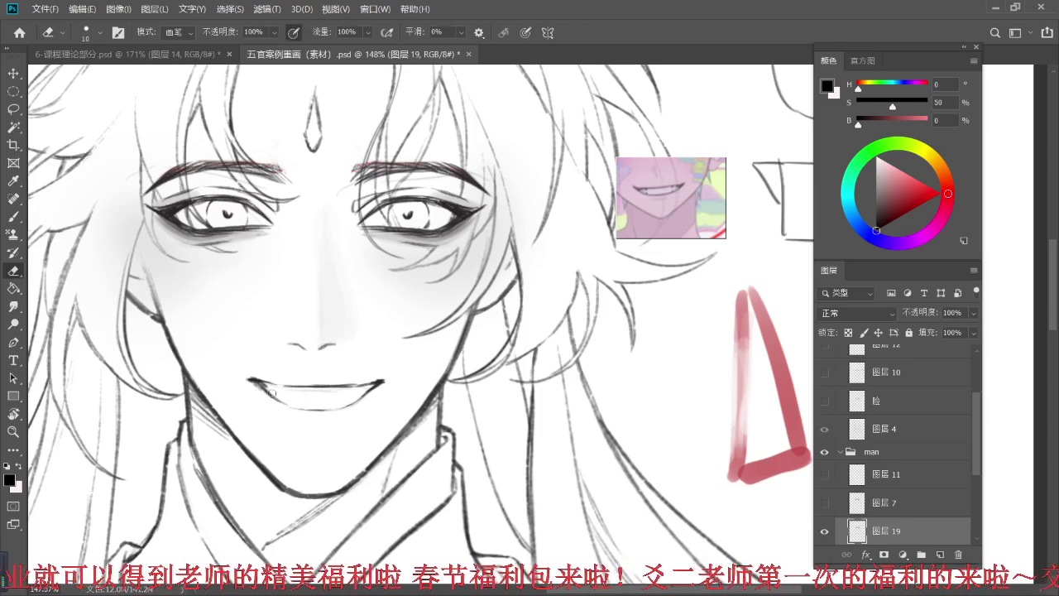
# - Mark both sides of the smile's lower curve with arrows pointing up at it, and erase the arrows
pyautogui.press('b')
pyautogui.moveTo(279, 409)
pyautogui.mouseDown()
pyautogui.moveTo(253, 435)
pyautogui.moveTo(276, 423)
pyautogui.mouseUp()
pyautogui.moveTo(358, 415)
pyautogui.mouseDown()
pyautogui.moveTo(386, 440)
pyautogui.moveTo(354, 414)
pyautogui.mouseUp()
pyautogui.moveTo(354, 413); pyautogui.dragTo(372, 417)
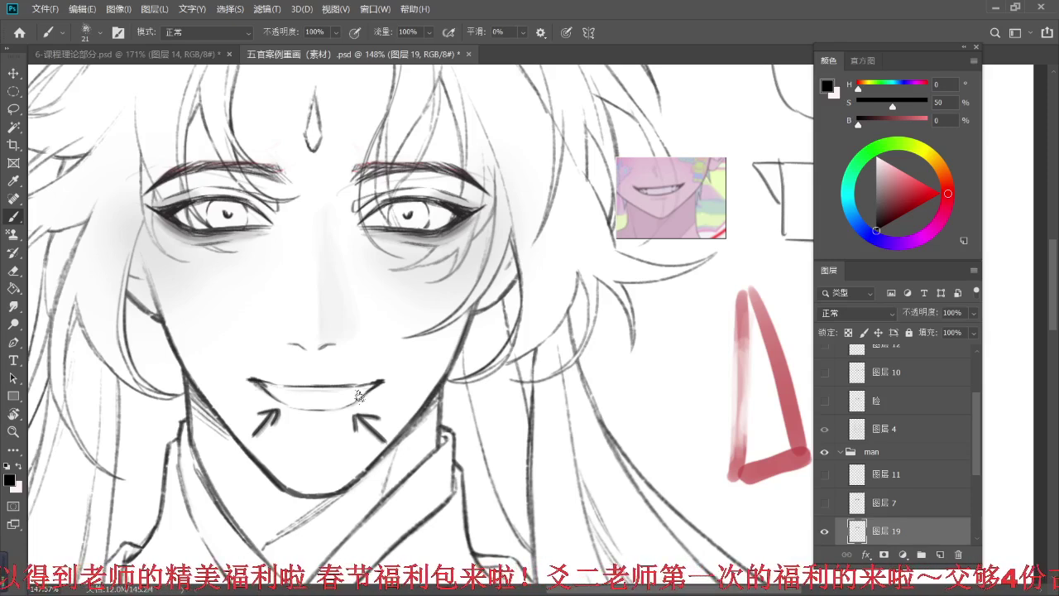
pyautogui.press('e')
pyautogui.moveTo(260, 422)
pyautogui.mouseDown()
pyautogui.moveTo(276, 414)
pyautogui.moveTo(257, 431)
pyautogui.mouseUp()
pyautogui.moveTo(385, 420)
pyautogui.mouseDown()
pyautogui.moveTo(355, 415)
pyautogui.moveTo(378, 438)
pyautogui.mouseUp()
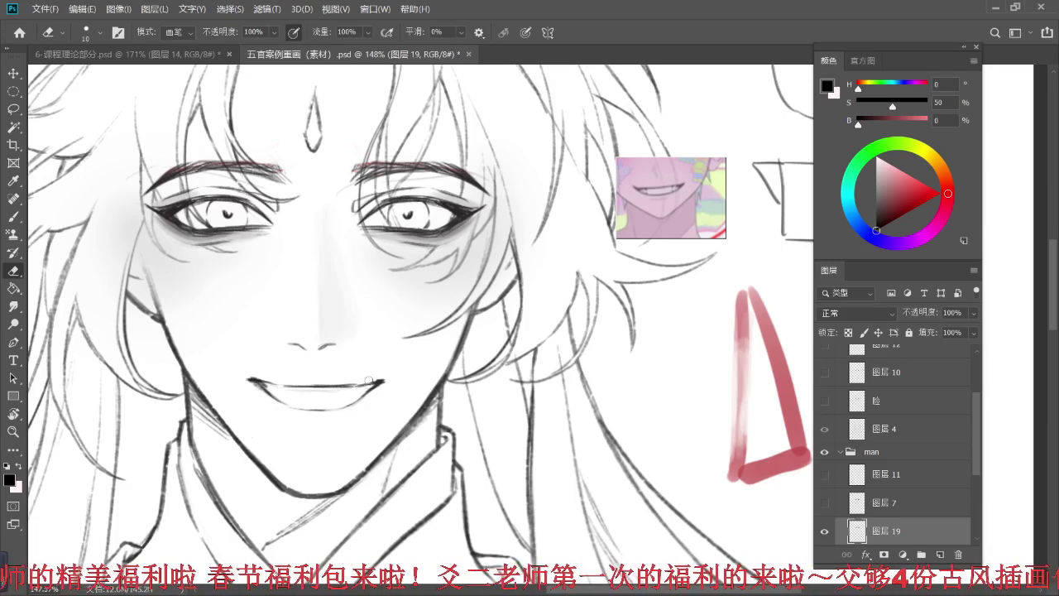
# - Darken the mouth's left corner with the brush reduced to 15 px, and shrink the eraser to 7 px
pyautogui.press('b')
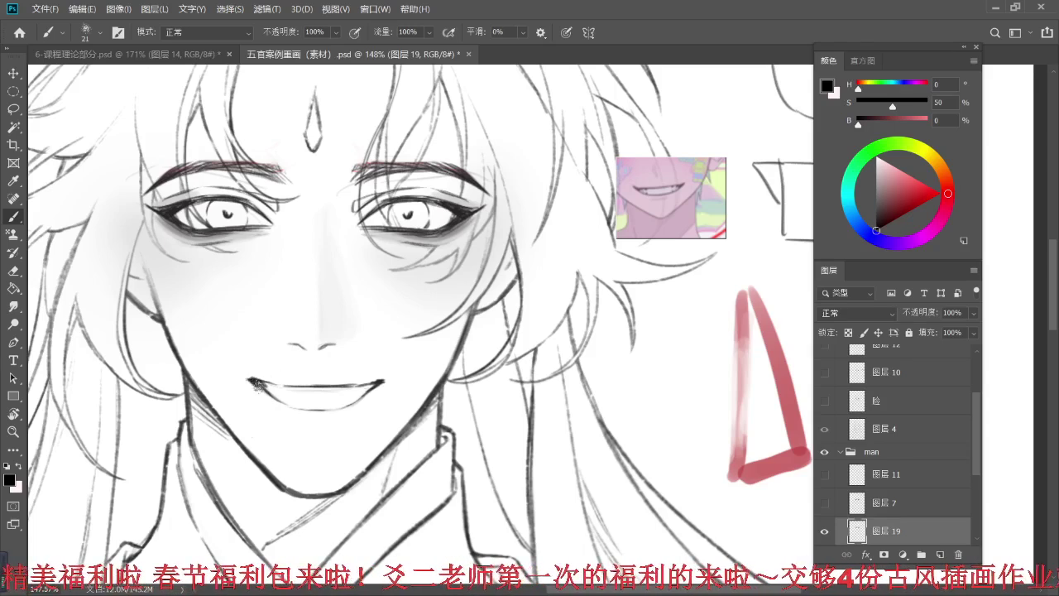
pyautogui.press('[')
pyautogui.press('[')
pyautogui.moveTo(250, 378); pyautogui.dragTo(268, 390)
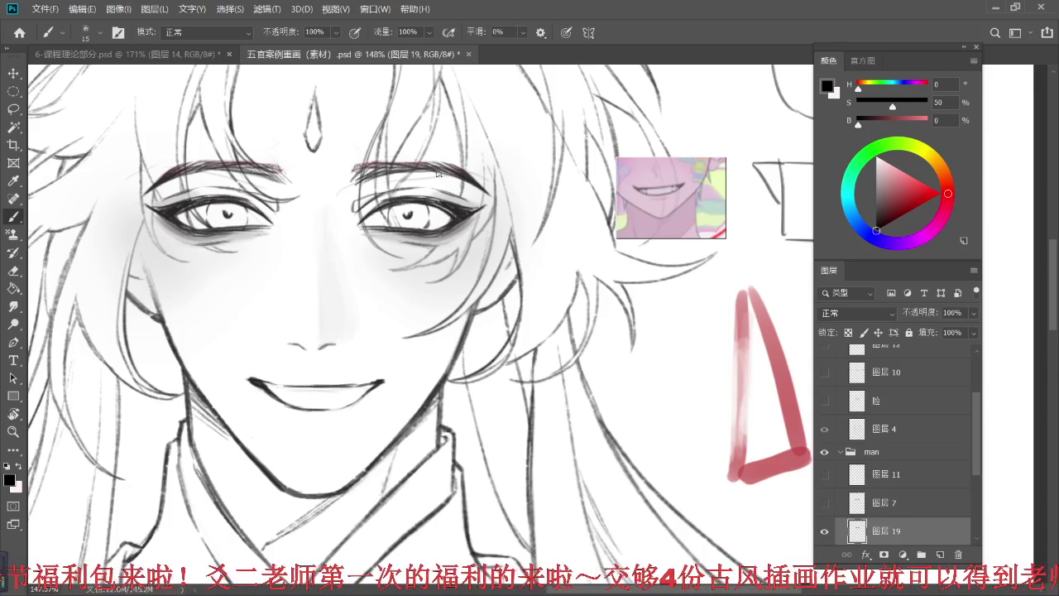
pyautogui.press('e')
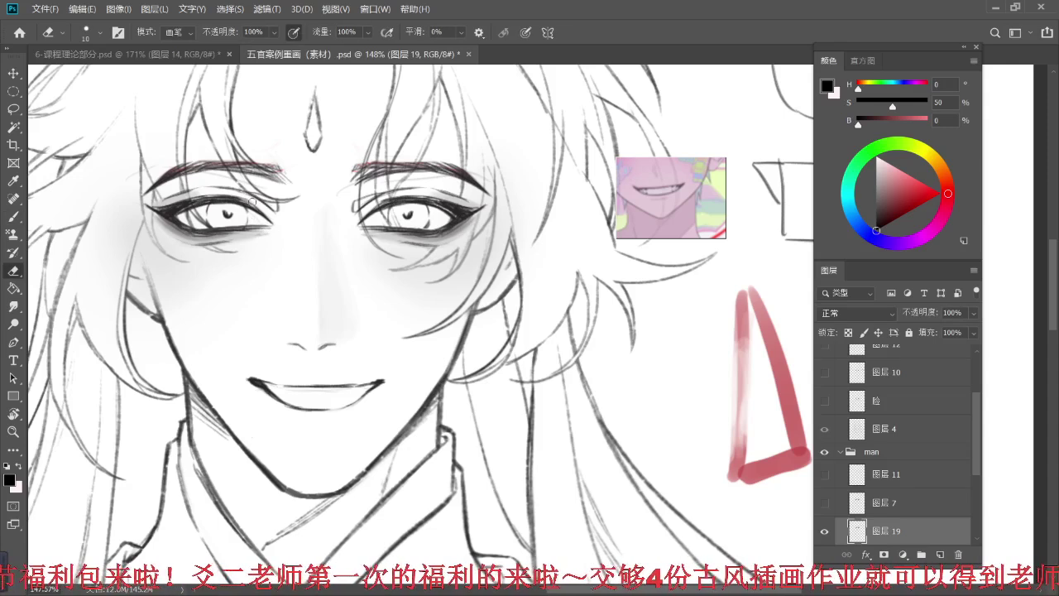
pyautogui.press('[')
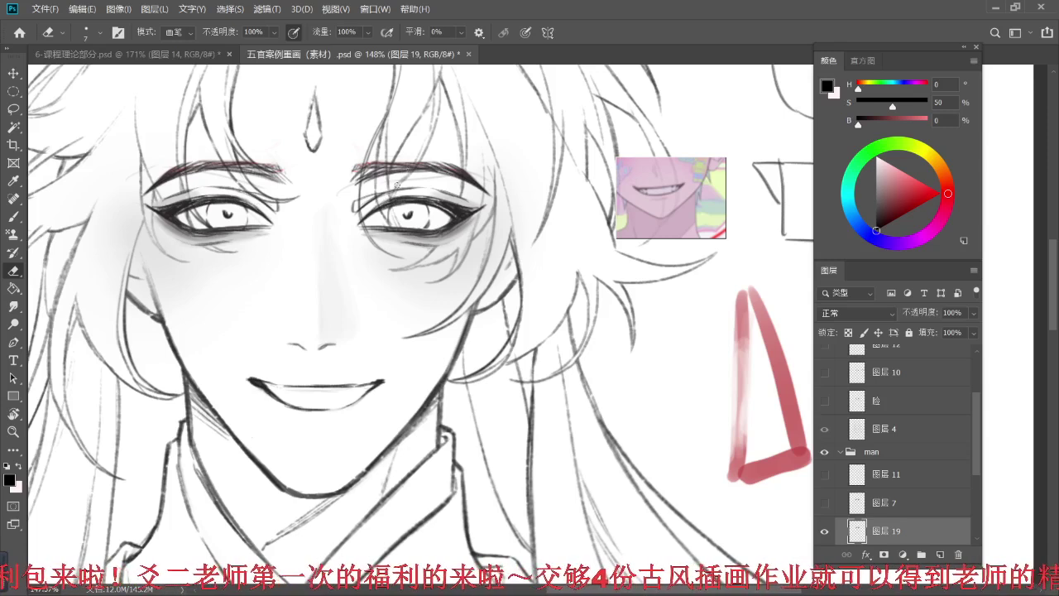
pyautogui.press('b')
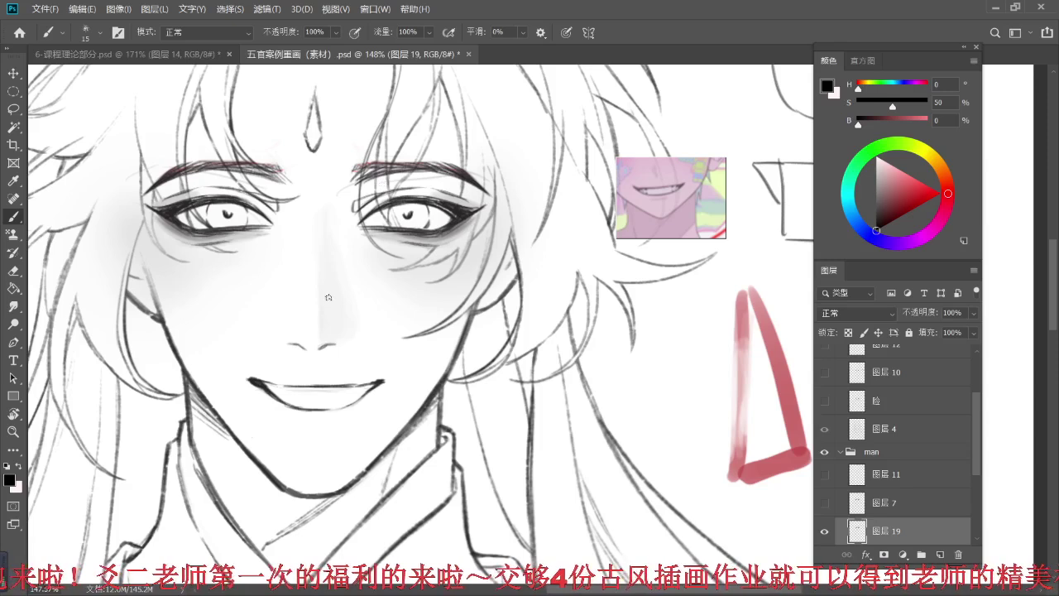
# - Lasso the mouth, nudge it slightly up and to the left with Free Transform, and clear the selection
pyautogui.press('l')
pyautogui.moveTo(276, 362)
pyautogui.mouseDown()
pyautogui.moveTo(221, 389)
pyautogui.moveTo(372, 427)
pyautogui.moveTo(392, 374)
pyautogui.moveTo(322, 368)
pyautogui.mouseUp()
pyautogui.hotkey('ctrl', 't')
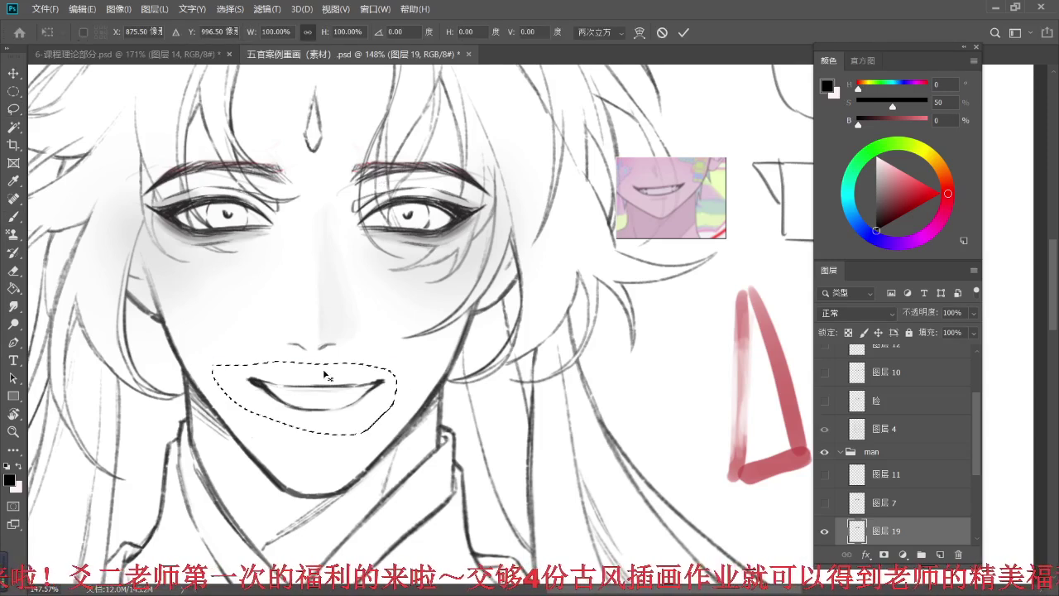
pyautogui.press('Left')
pyautogui.press('Left')
pyautogui.press('Left')
pyautogui.press('Up')
pyautogui.press('Return')
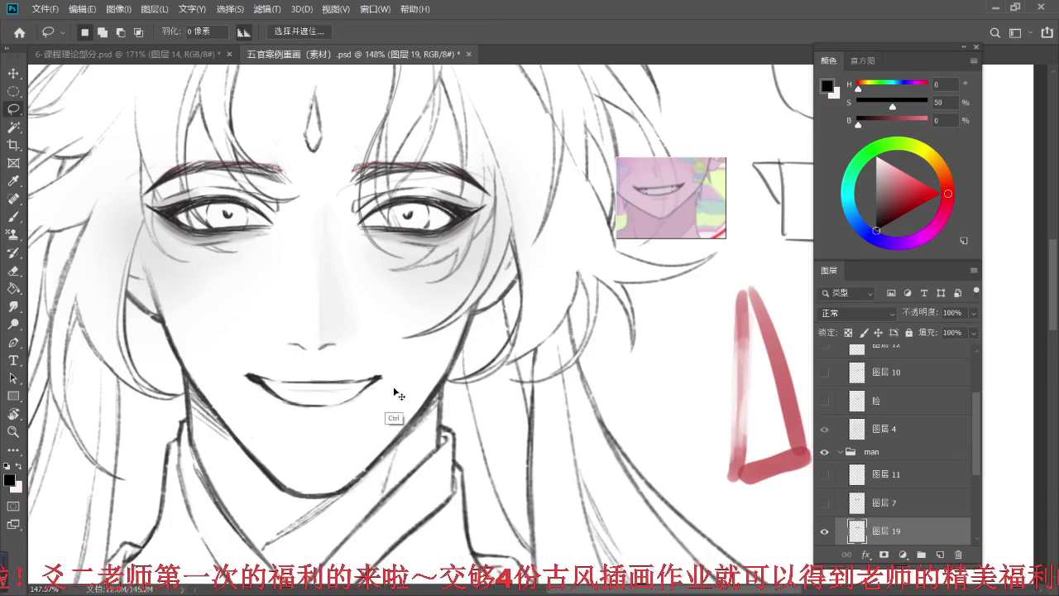
pyautogui.hotkey('ctrl', 'd')
pyautogui.press('v')
# - Lightly erase the left part of the lower mouth line and hide 图层 17 with its old guide line, returning to the brush on 图层 19
pyautogui.press('e')
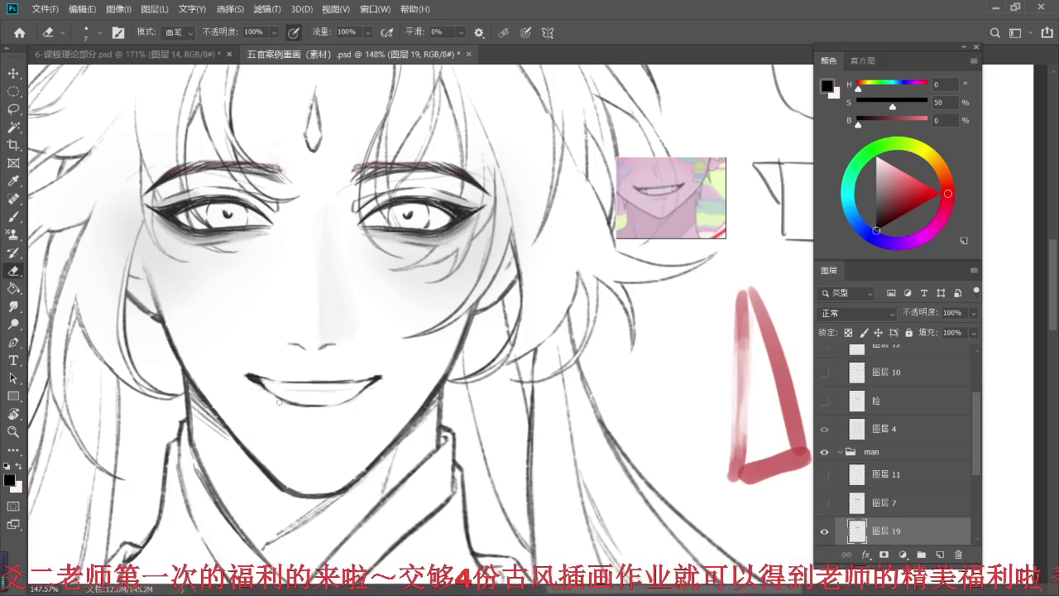
pyautogui.moveTo(271, 390); pyautogui.dragTo(291, 400)
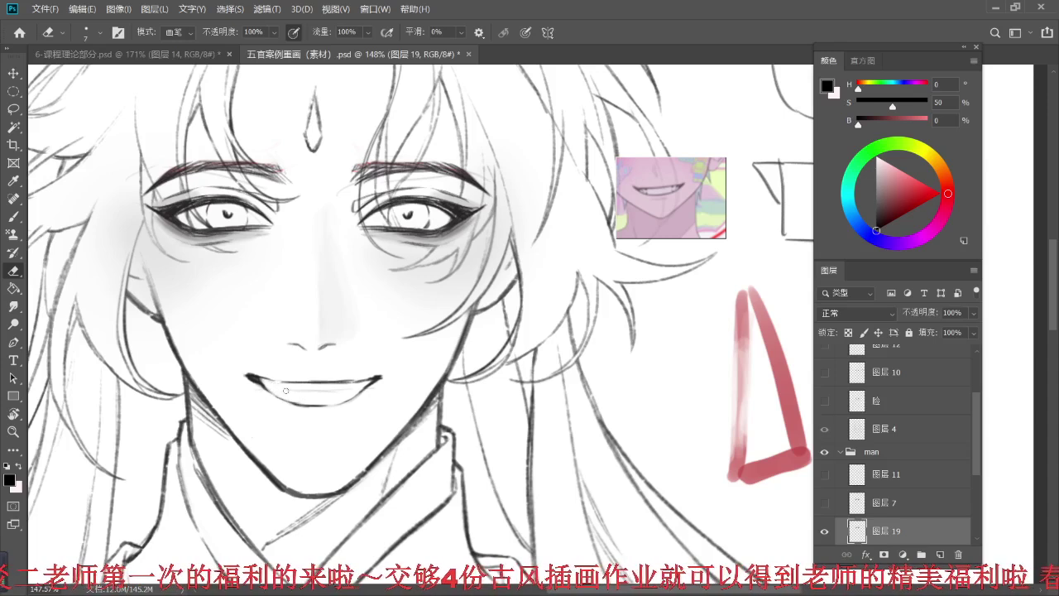
pyautogui.moveTo(973, 419); pyautogui.dragTo(975, 442)
pyautogui.click(907, 501)
pyautogui.click(826, 505)
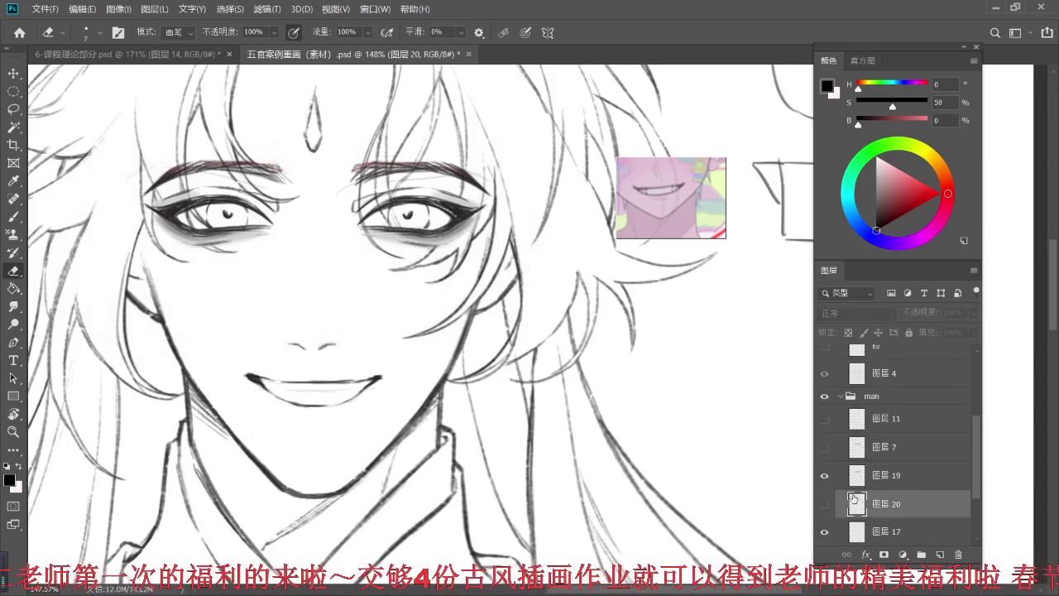
pyautogui.click(825, 504)
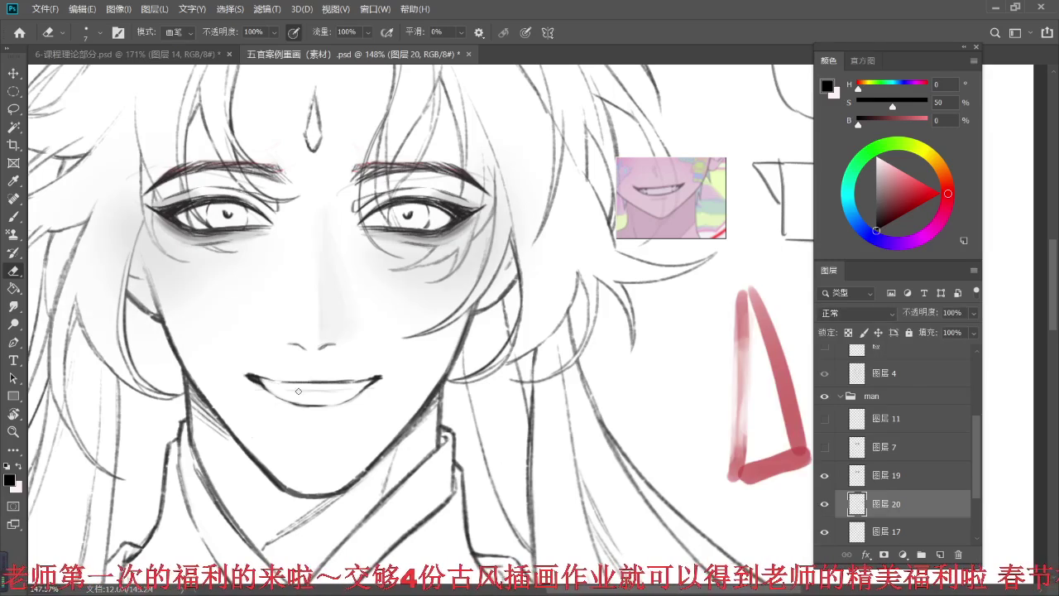
pyautogui.click(824, 532)
pyautogui.click(885, 476)
pyautogui.press('b')
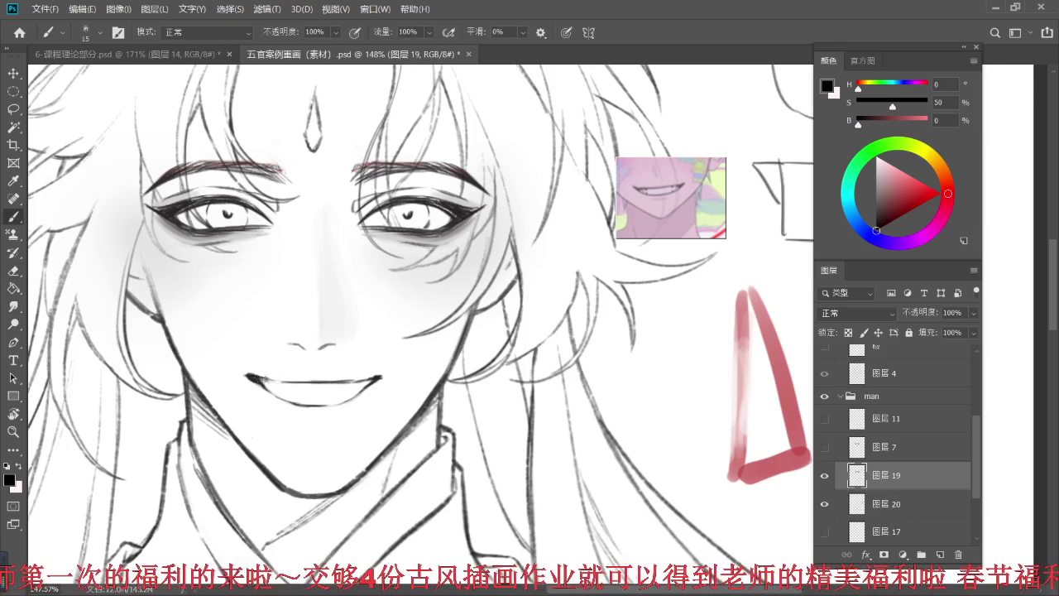
# - Thicken the upper mouth line from corner to corner in black, giving it a slight dip at the centre
pyautogui.moveTo(263, 380); pyautogui.dragTo(290, 381)
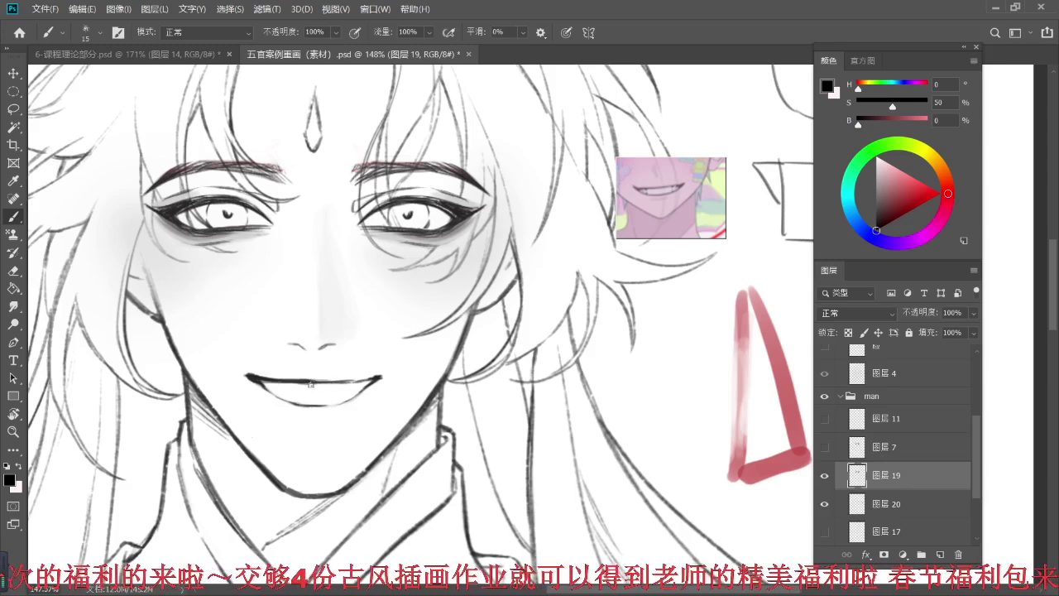
pyautogui.press('e')
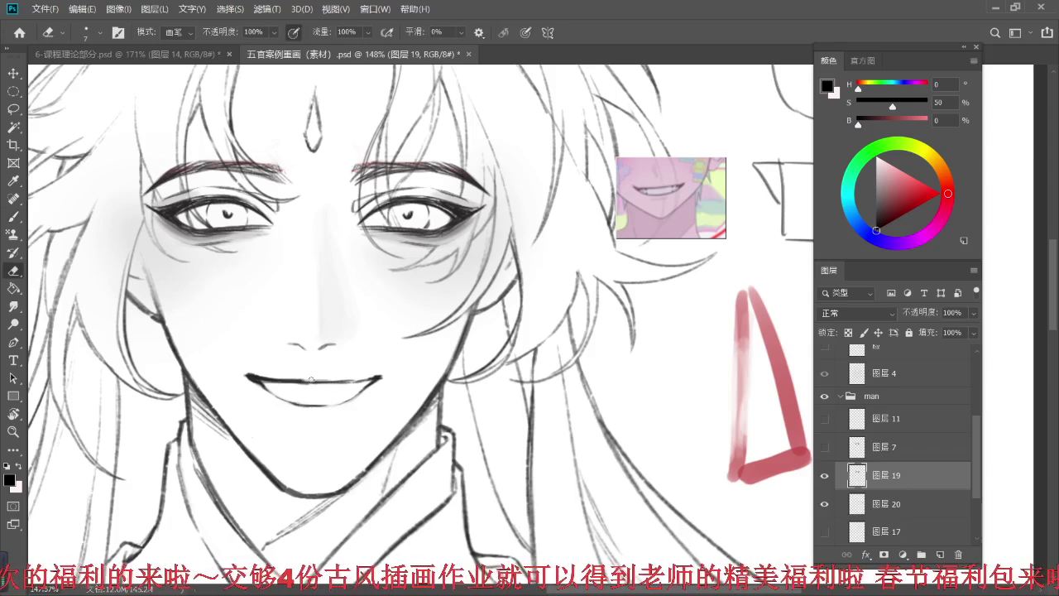
pyautogui.press('b')
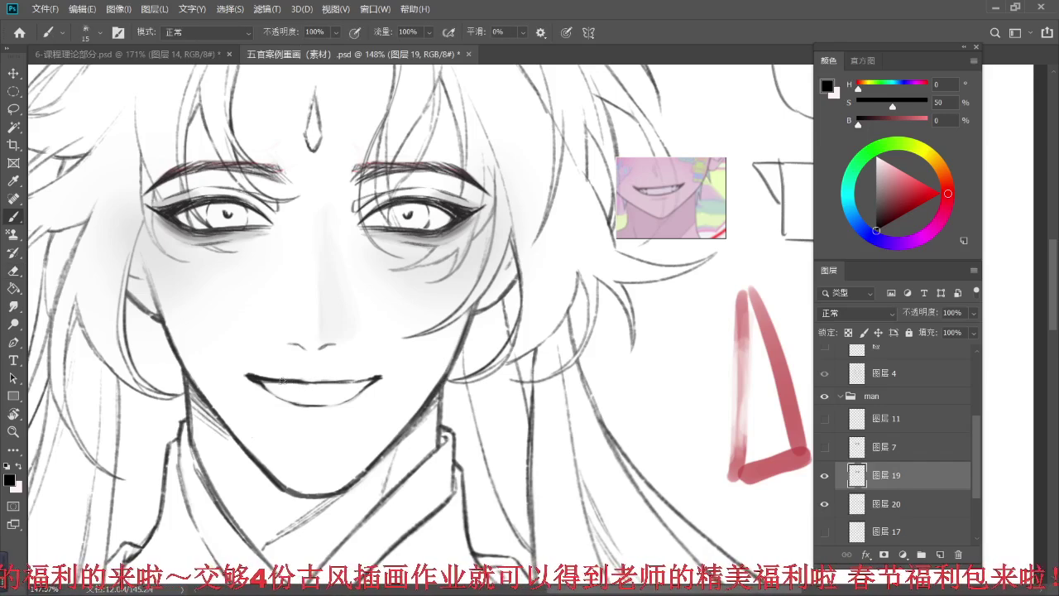
pyautogui.moveTo(295, 379); pyautogui.dragTo(341, 379)
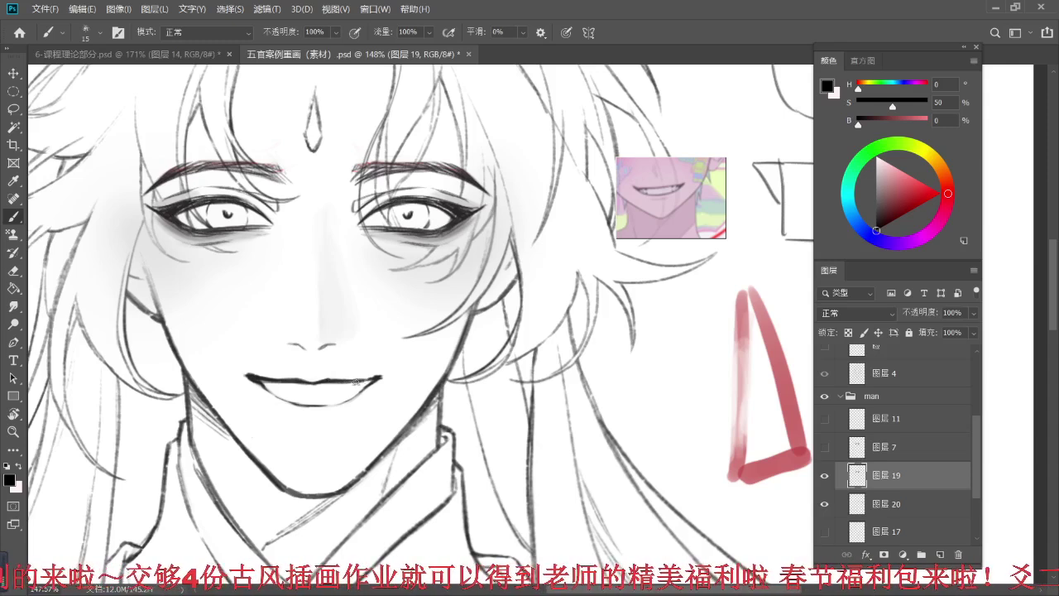
pyautogui.moveTo(332, 381); pyautogui.dragTo(373, 381)
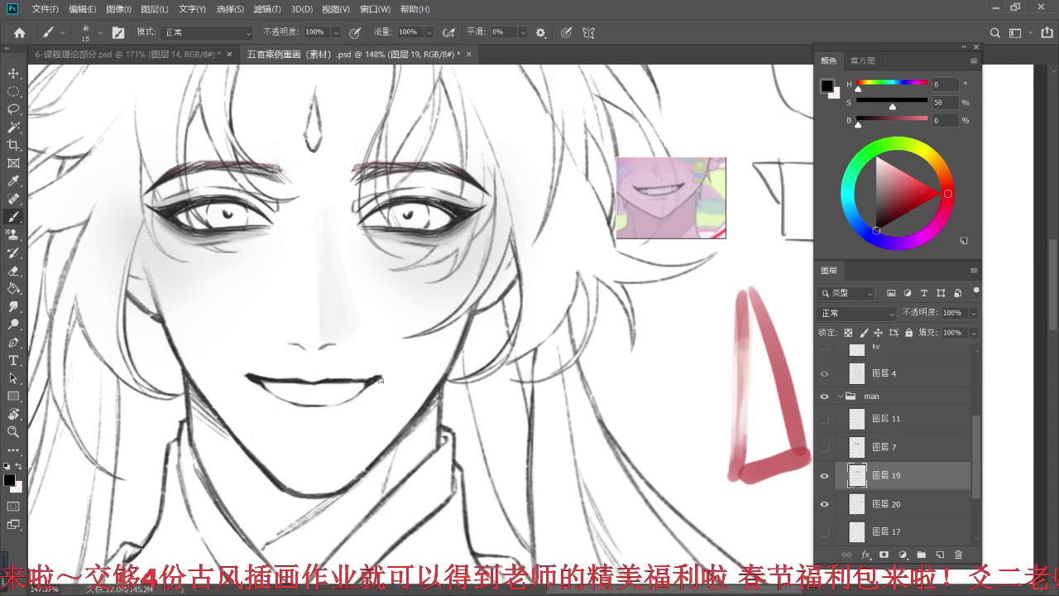
# - Trim the underside of the upper mouth line on both sides of the centre dip with the small eraser
pyautogui.press('e')
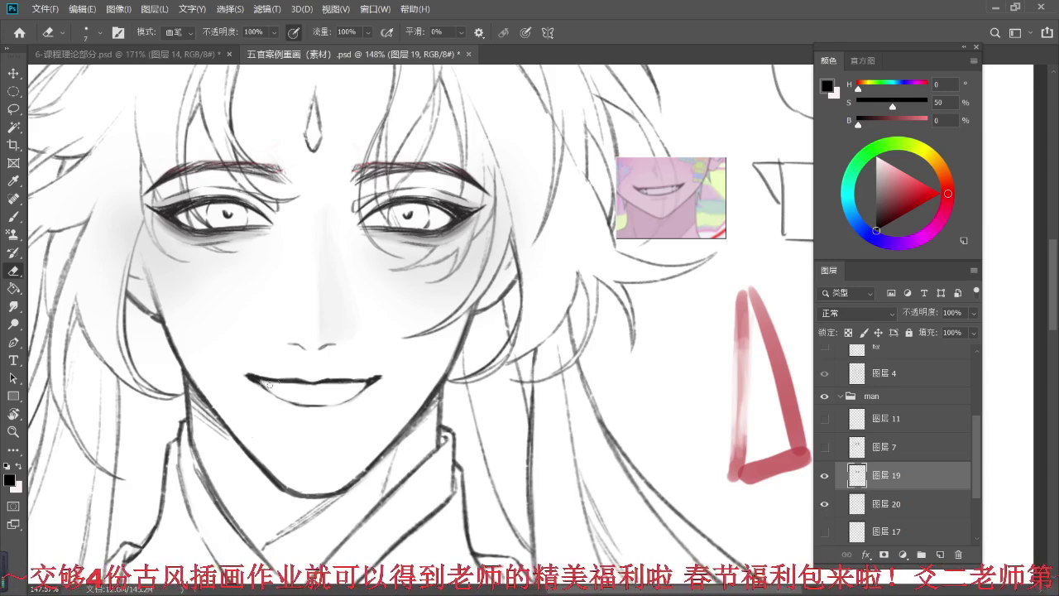
pyautogui.moveTo(267, 382); pyautogui.dragTo(313, 384)
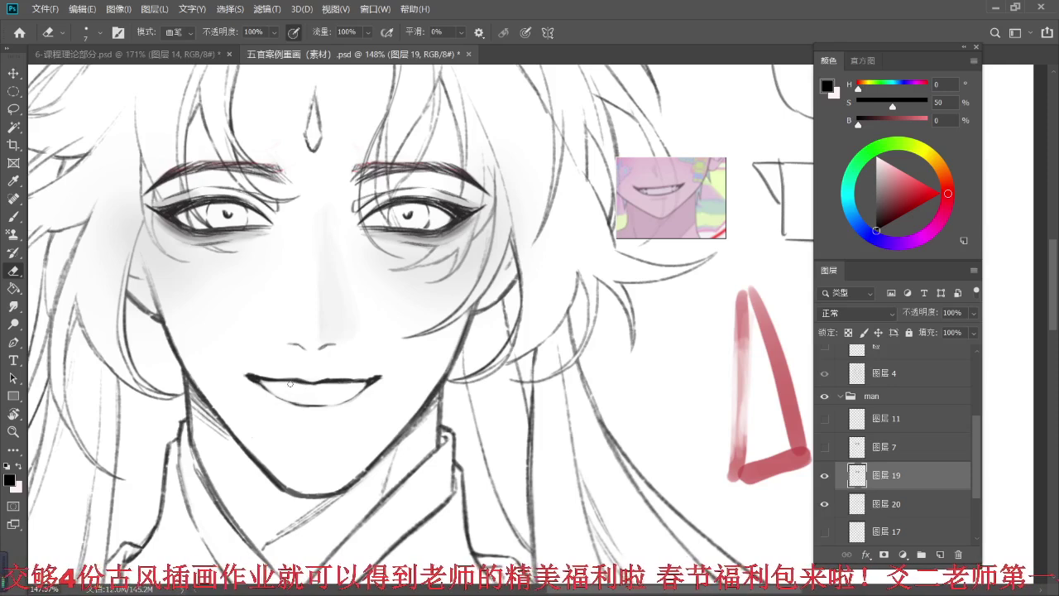
pyautogui.moveTo(329, 384)
pyautogui.mouseDown()
pyautogui.moveTo(353, 385)
pyautogui.moveTo(340, 384)
pyautogui.mouseUp()
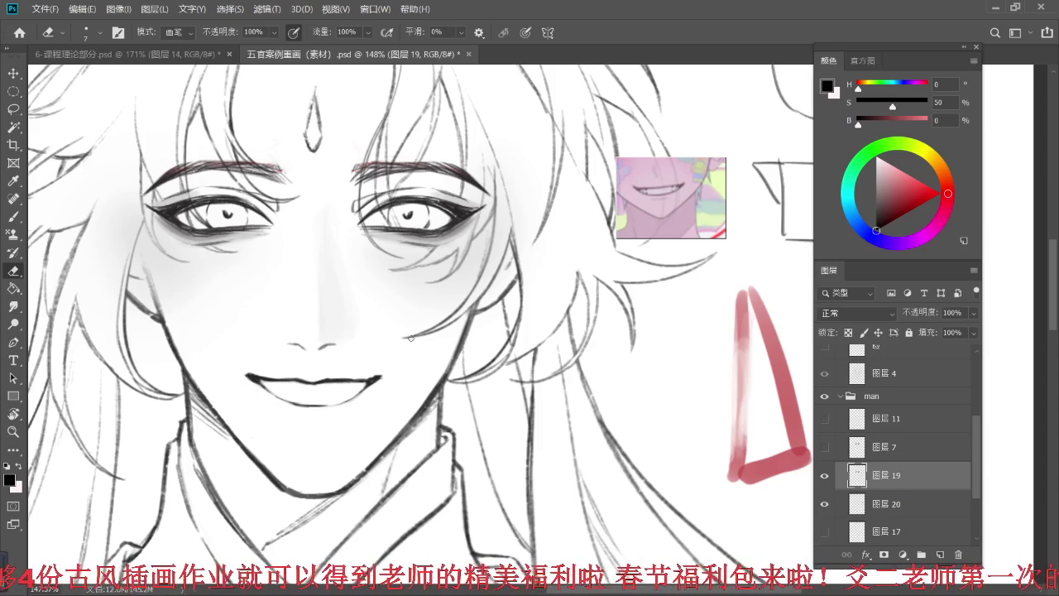
# - Strengthen the mouth's lower curve with the 15 px brush, running up to the right corner
pyautogui.press('b')
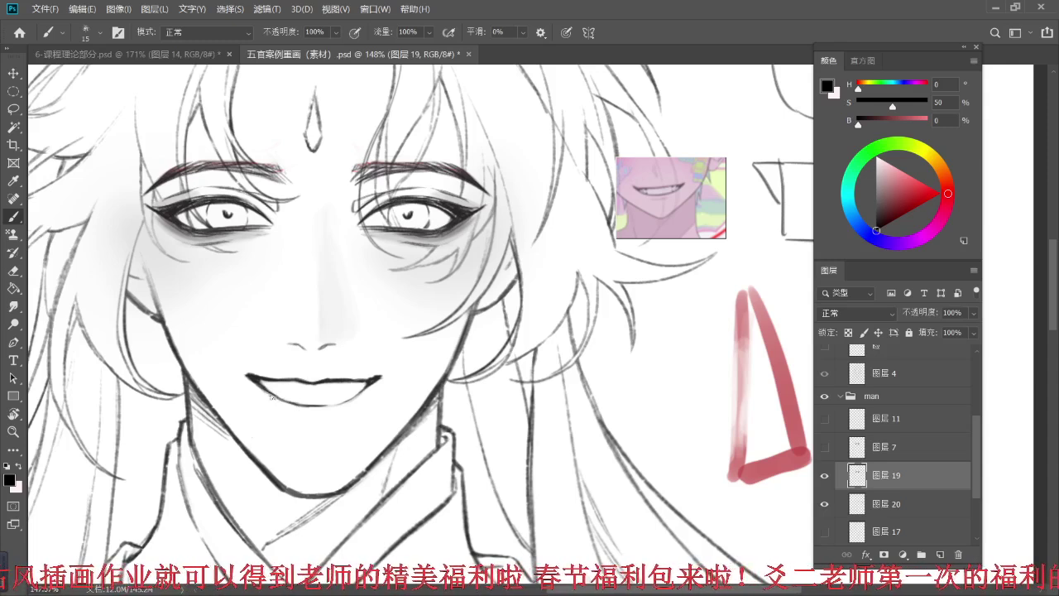
pyautogui.press('ctrl')
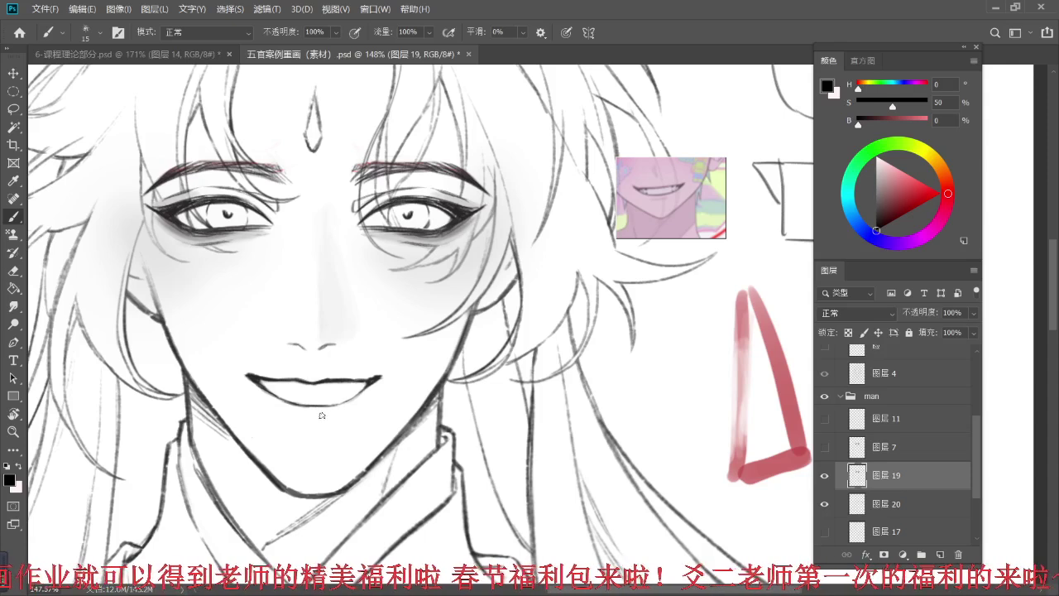
pyautogui.moveTo(333, 404); pyautogui.dragTo(369, 382)
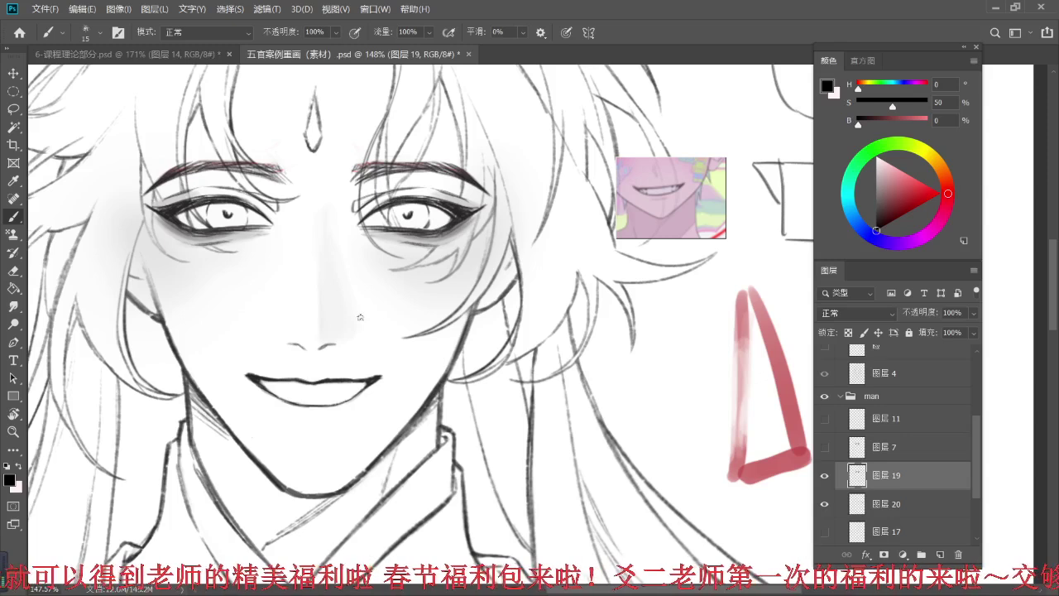
pyautogui.press('e')
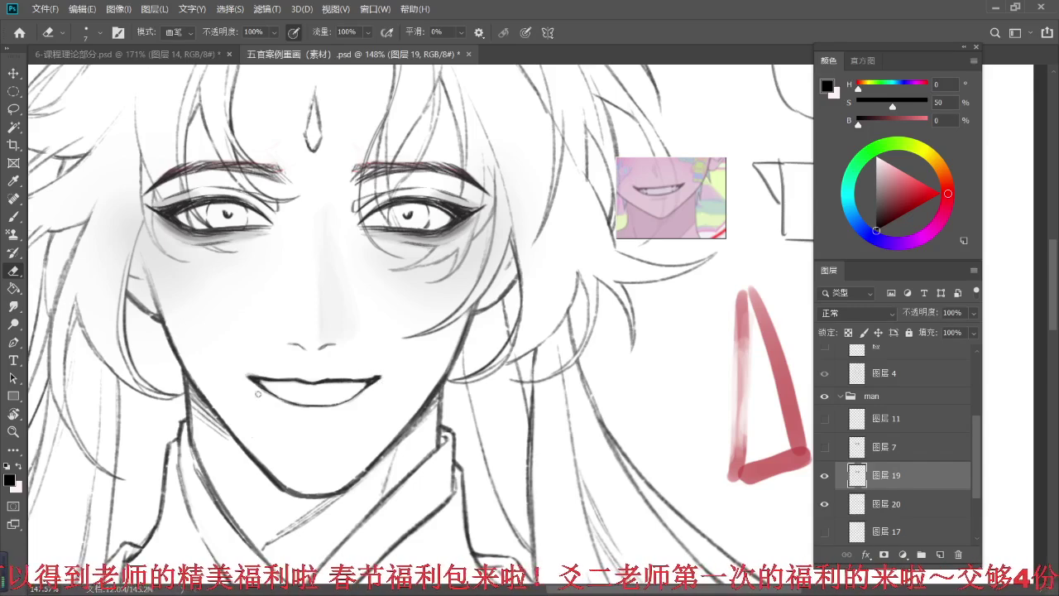
# - Draw a short horizontal shadow line below the lower lip and soften it with the eraser enlarged to 15 px
pyautogui.press('b')
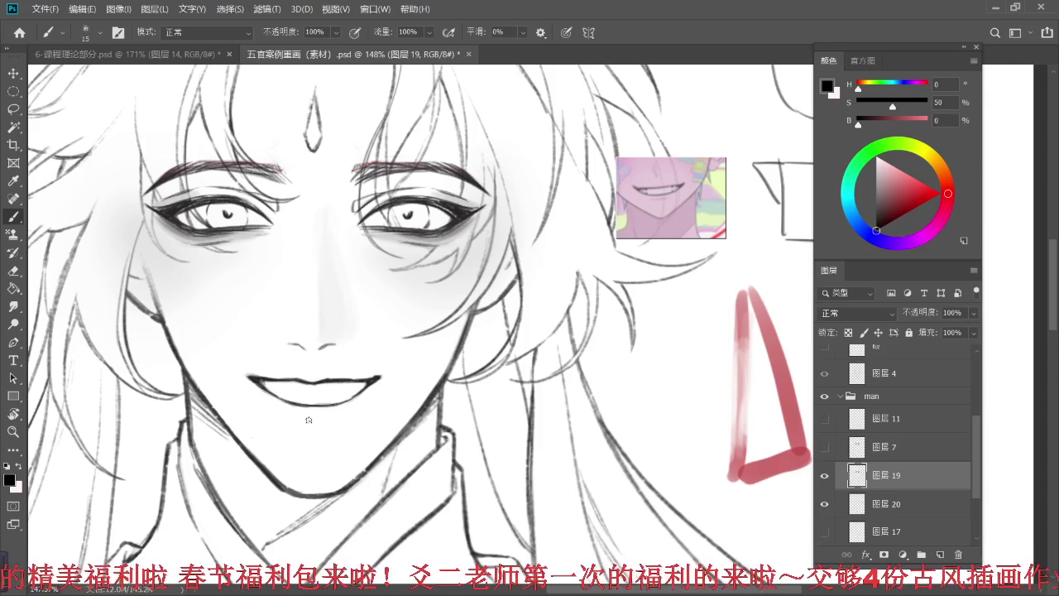
pyautogui.moveTo(293, 418); pyautogui.dragTo(338, 420)
pyautogui.hotkey('ctrl', 'z')
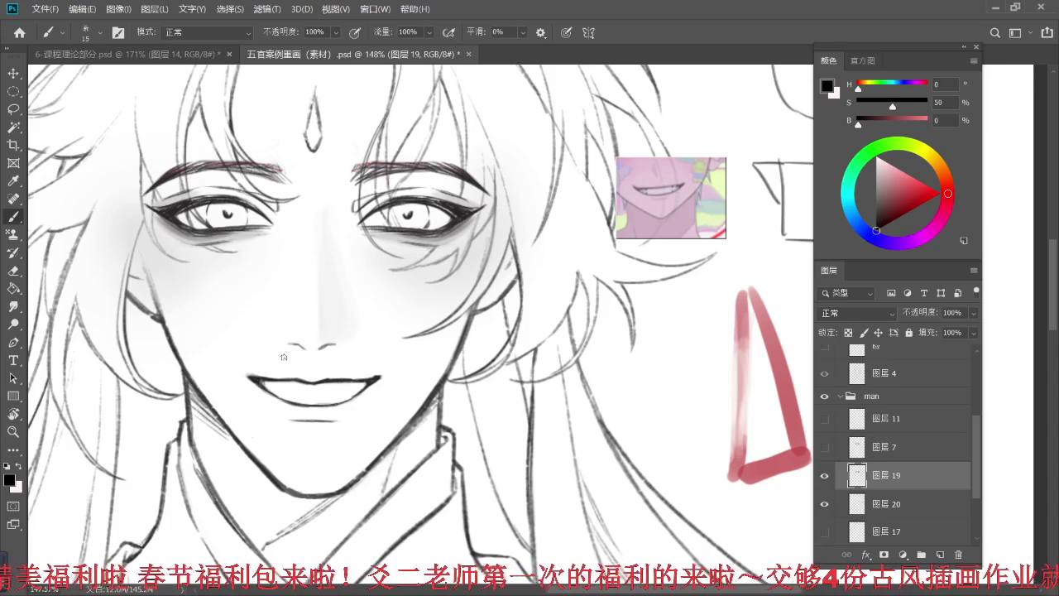
pyautogui.hotkey('ctrl', 'shift', 'z')
pyautogui.press('e')
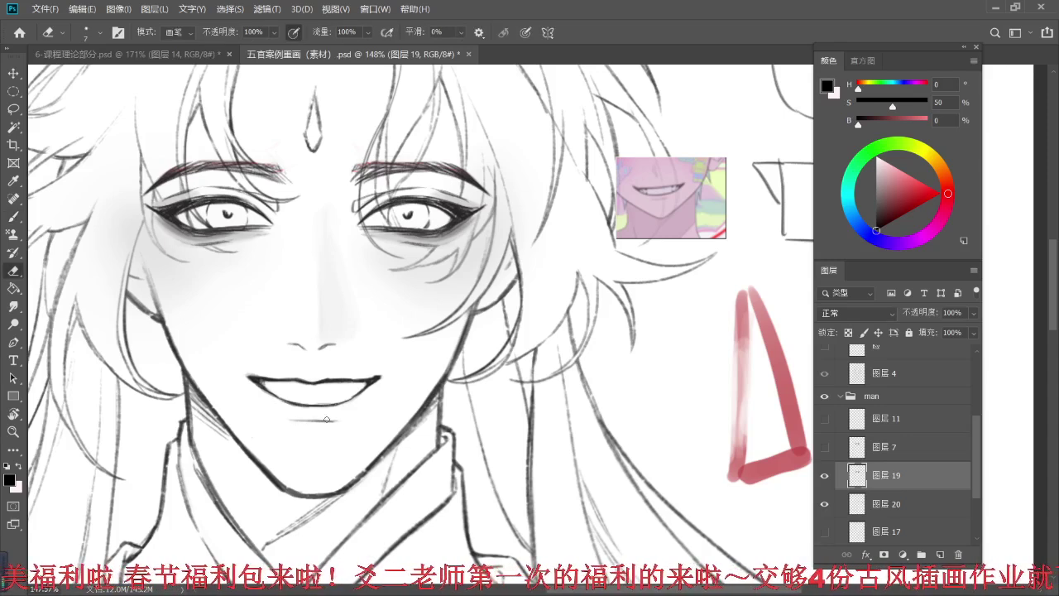
pyautogui.press(']')
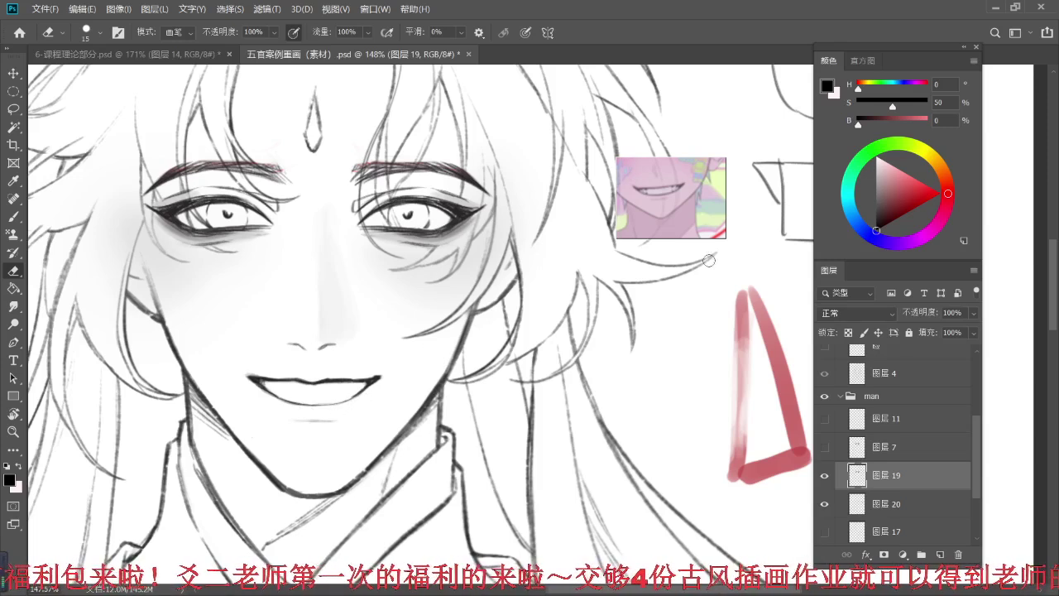
# - Draw the teeth edge inside the open mouth as a thin curve running parallel to the lower lip
pyautogui.press('b')
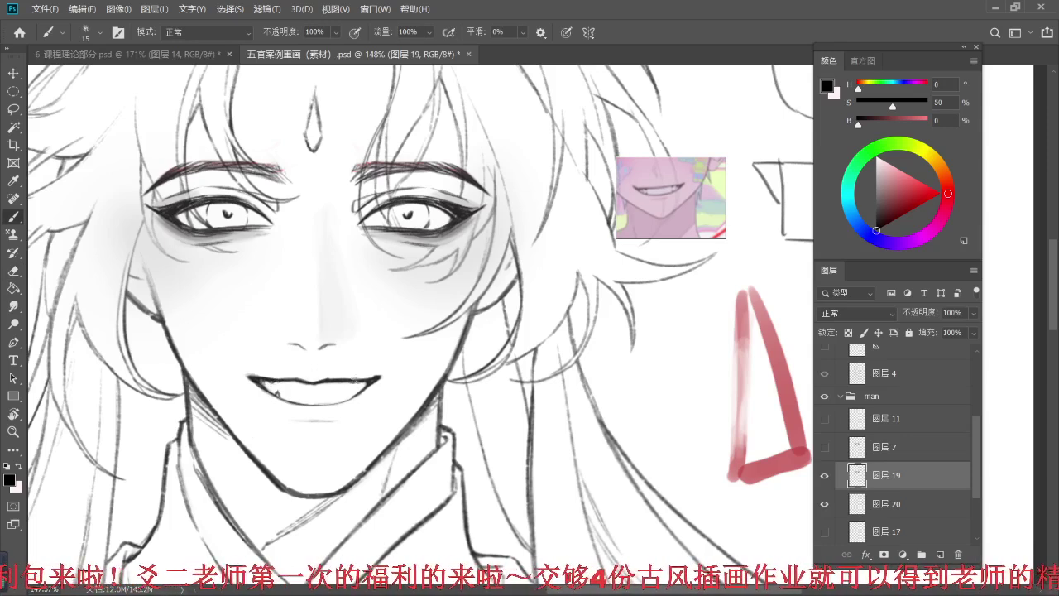
pyautogui.moveTo(351, 384); pyautogui.dragTo(354, 394)
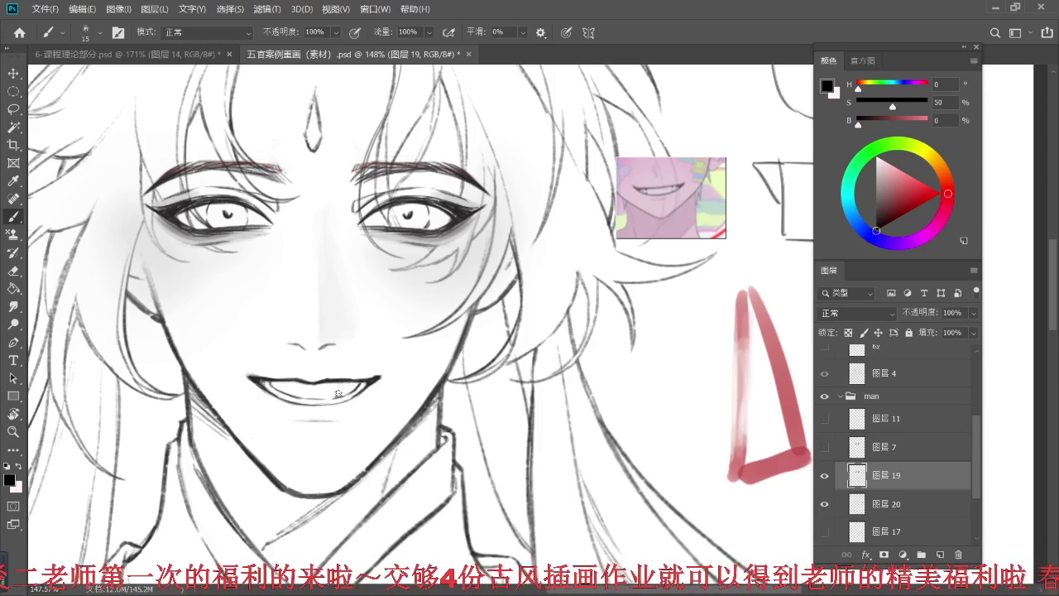
pyautogui.scroll(1, 328, 361)
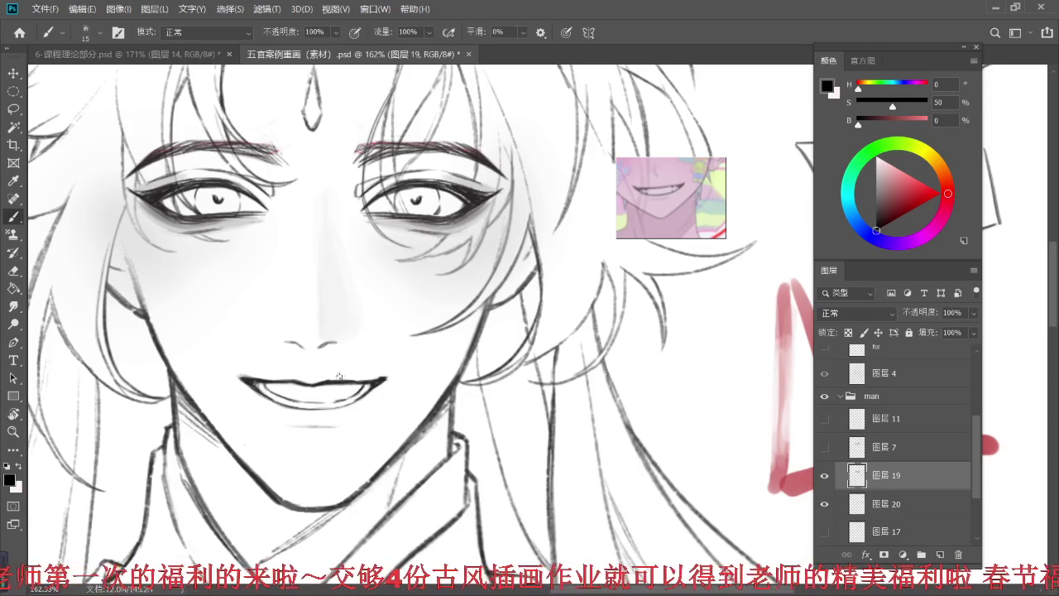
pyautogui.press('e')
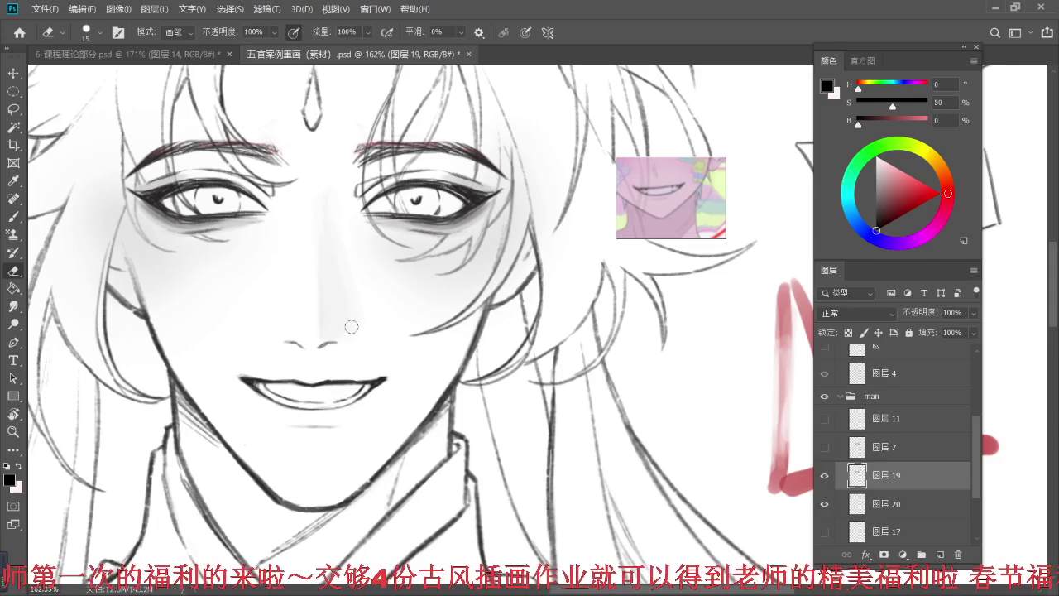
pyautogui.press('b')
# - Examine the new smile against the whole face and figure at reduced magnification
pyautogui.scroll(-4, 351, 327)
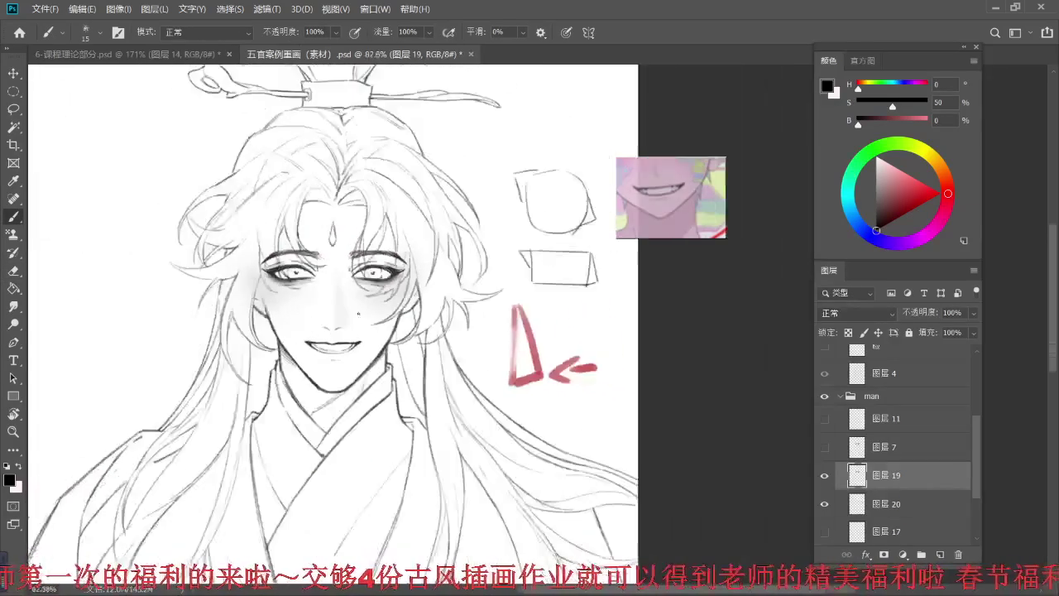
pyautogui.scroll(-2, 358, 314)
pyautogui.scroll(-1, 347, 323)
pyautogui.scroll(2, 348, 323)
pyautogui.scroll(-2, 348, 322)
pyautogui.scroll(-1, 348, 322)
pyautogui.scroll(5, 323, 278)
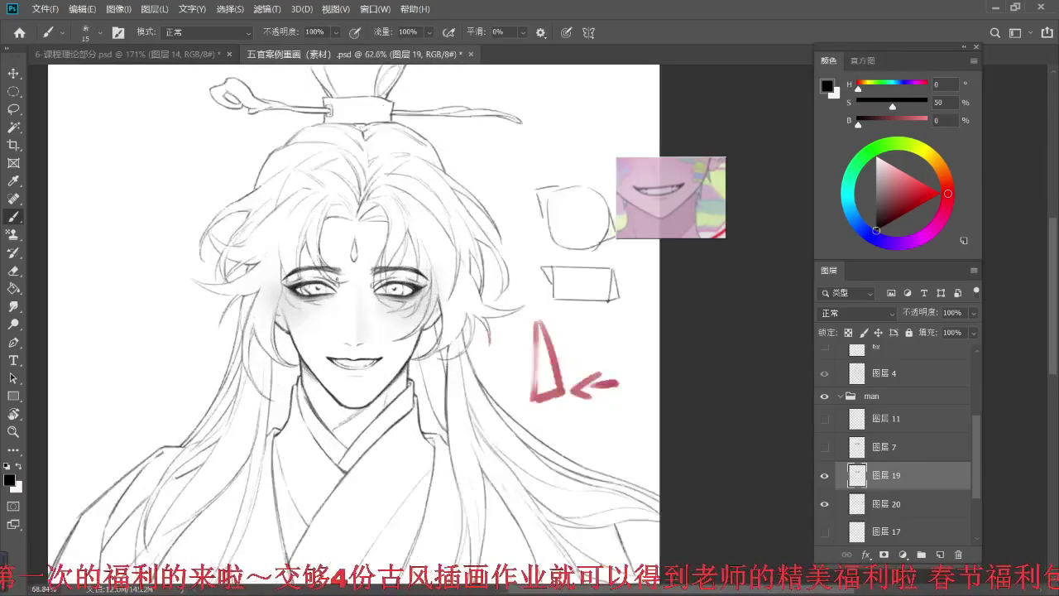
# - On 图层 20, fill both irises with a light grey sampled beside the eye, using a round 15 px brush
pyautogui.click(910, 506)
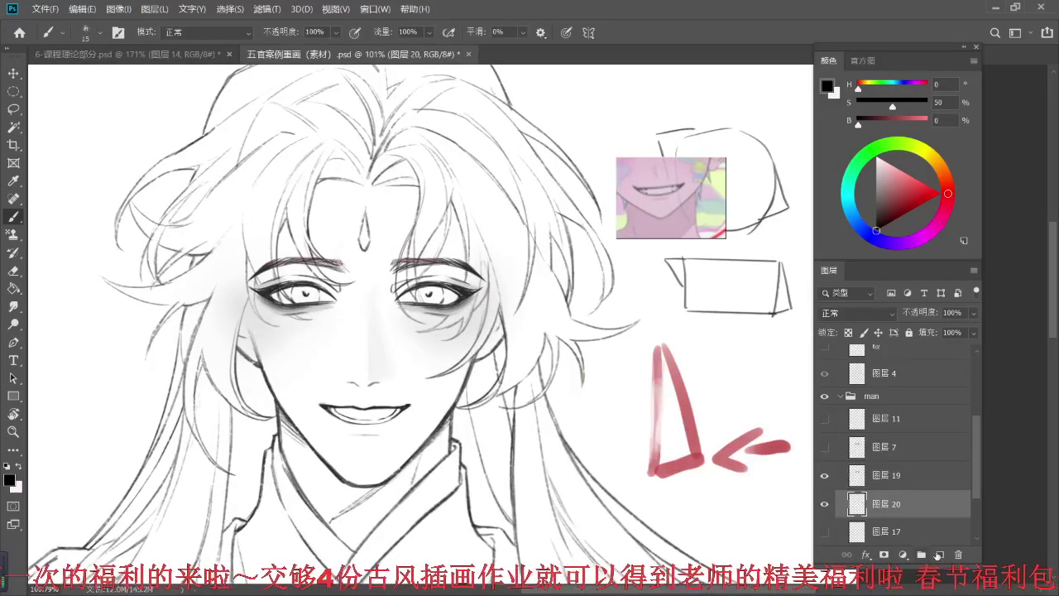
pyautogui.click(100, 32)
pyautogui.click(107, 358)
pyautogui.click(581, 52)
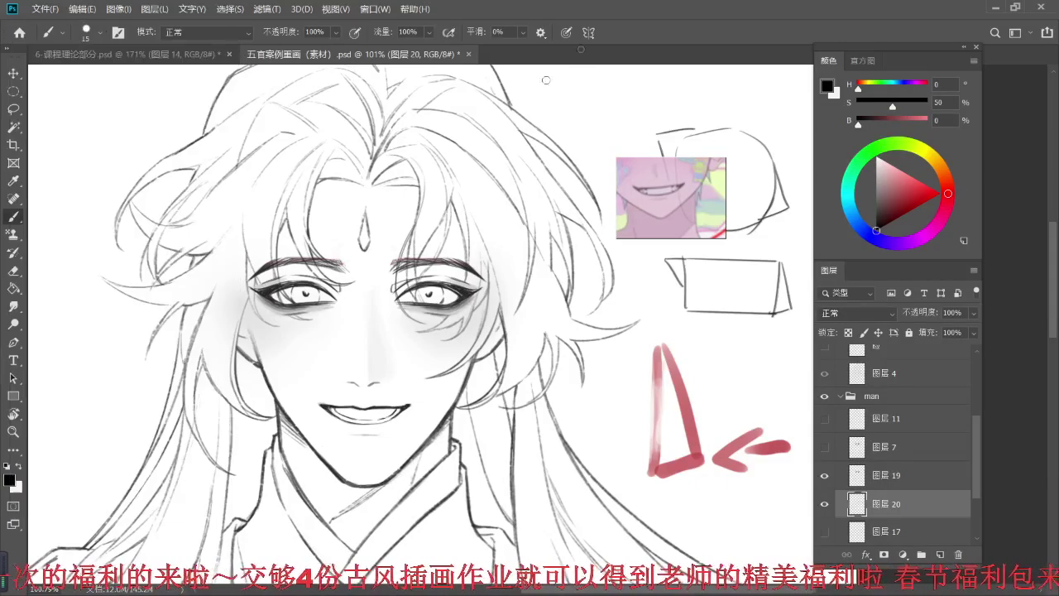
pyautogui.keyDown('alt'); pyautogui.click(275, 311); pyautogui.keyUp('alt')
pyautogui.moveTo(297, 294); pyautogui.dragTo(315, 293)
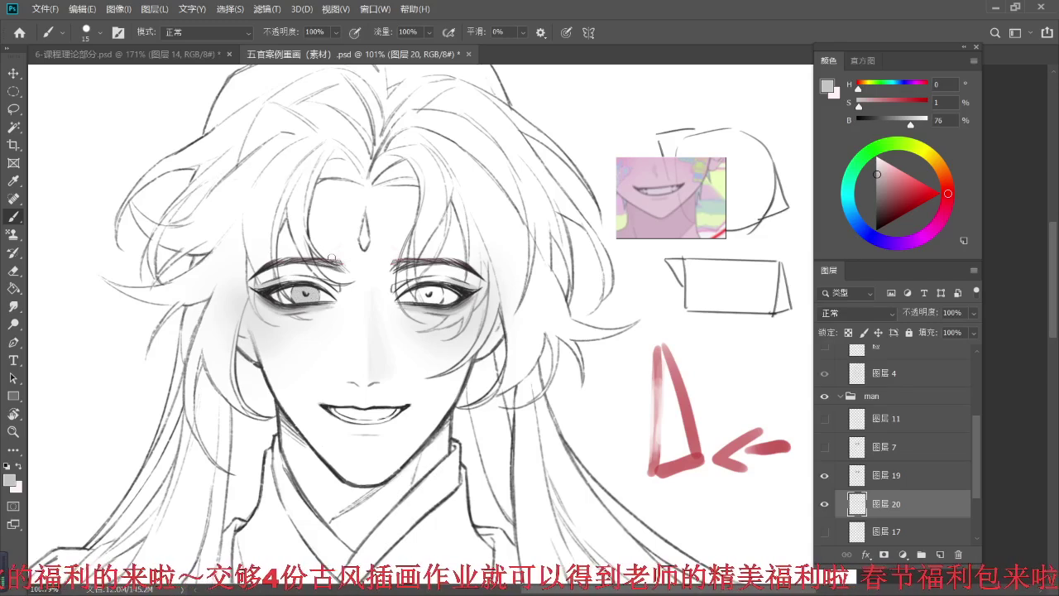
pyautogui.scroll(2, 331, 258)
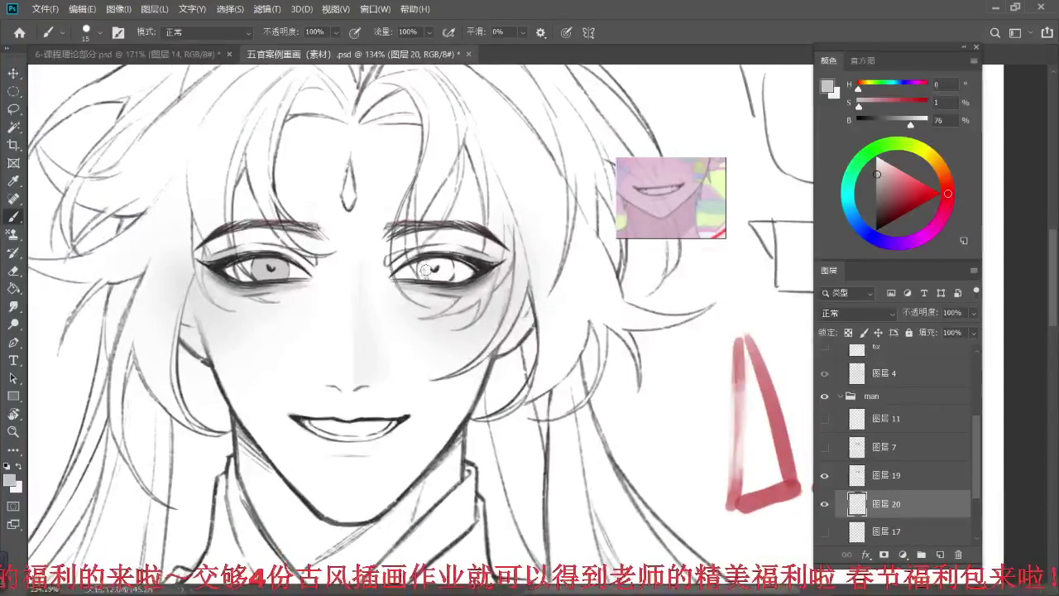
pyautogui.moveTo(423, 270); pyautogui.dragTo(447, 273)
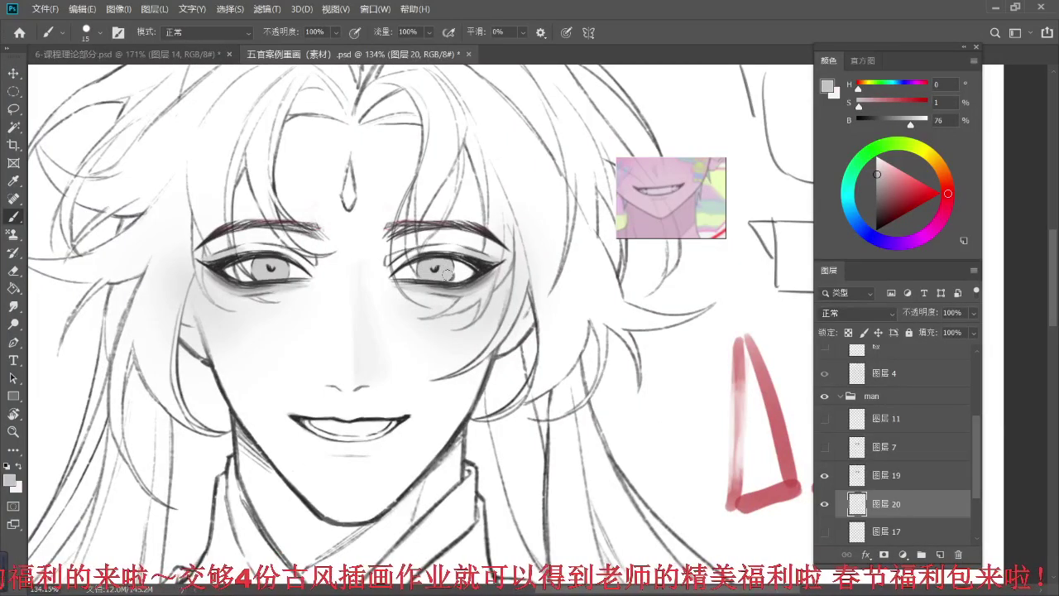
# - Shade the upper part of both irises with a darker grey sampled from the eye area
pyautogui.keyDown('alt'); pyautogui.click(232, 284); pyautogui.keyUp('alt')
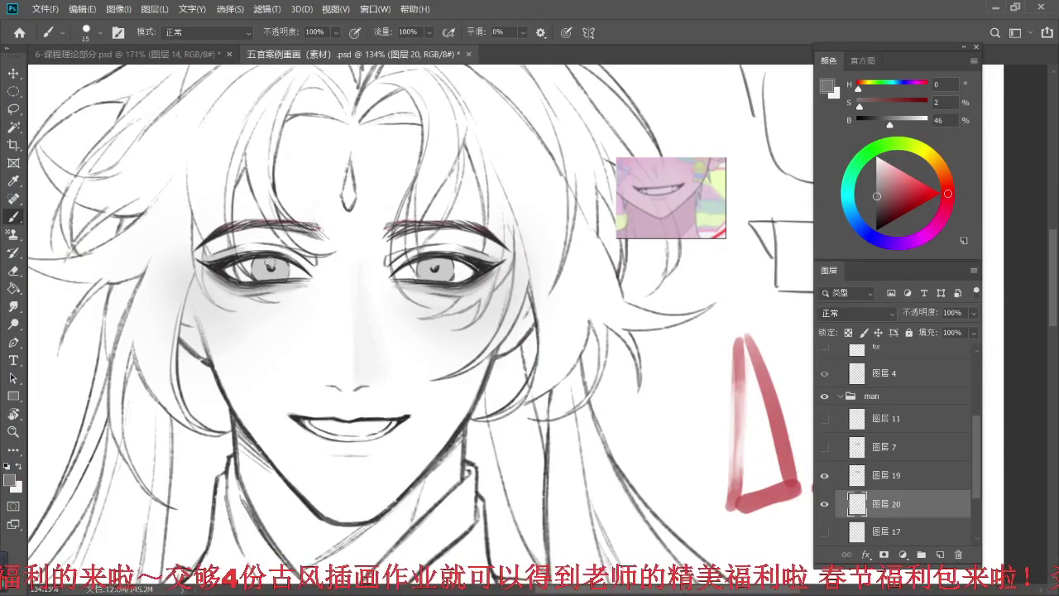
pyautogui.press('alt')
pyautogui.press('alt')
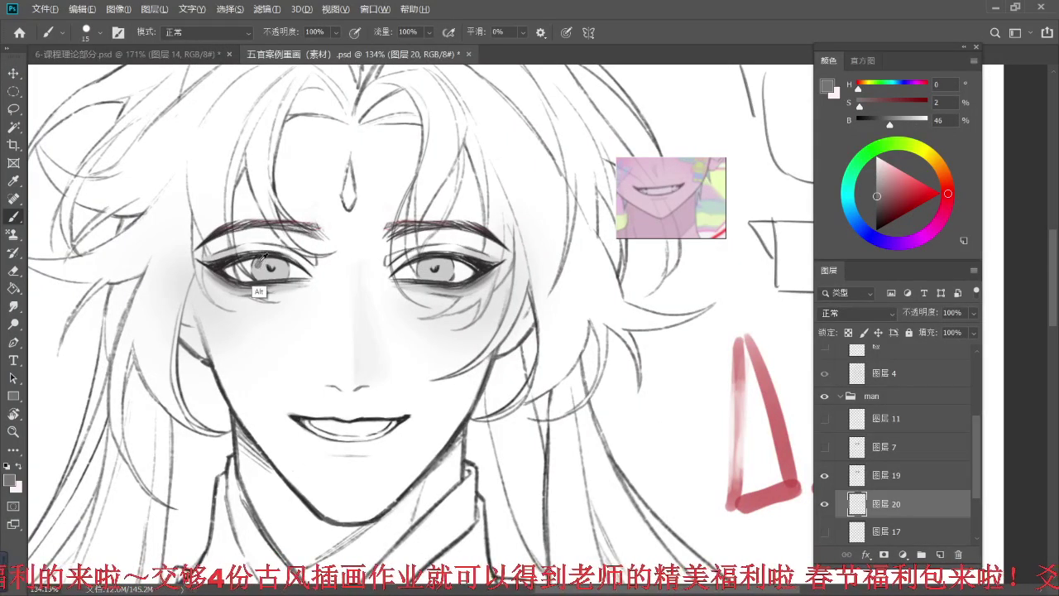
pyautogui.keyDown('alt'); pyautogui.click(262, 258); pyautogui.keyUp('alt')
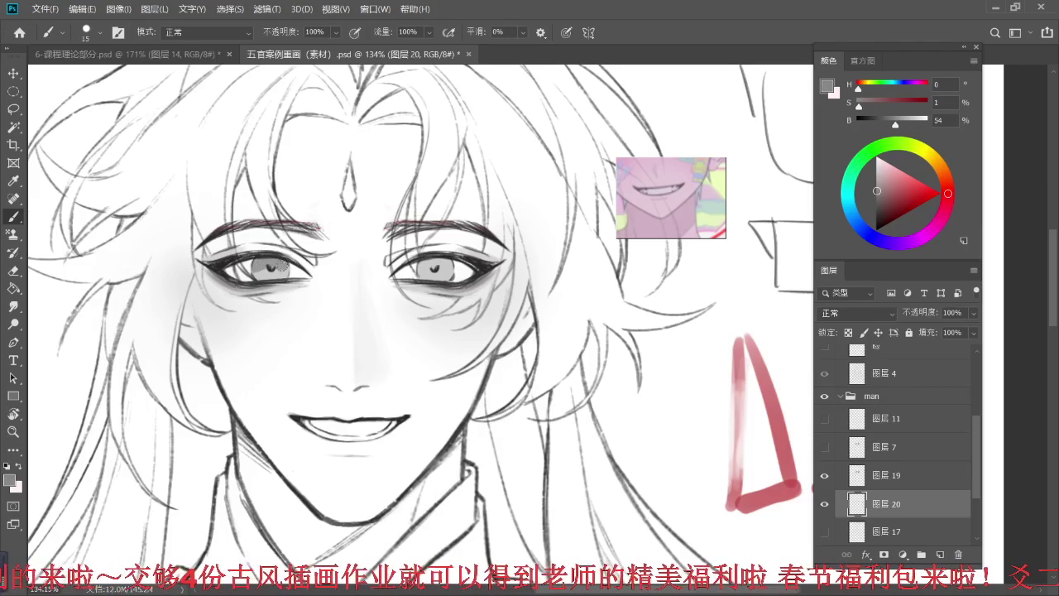
pyautogui.moveTo(422, 263); pyautogui.dragTo(441, 264)
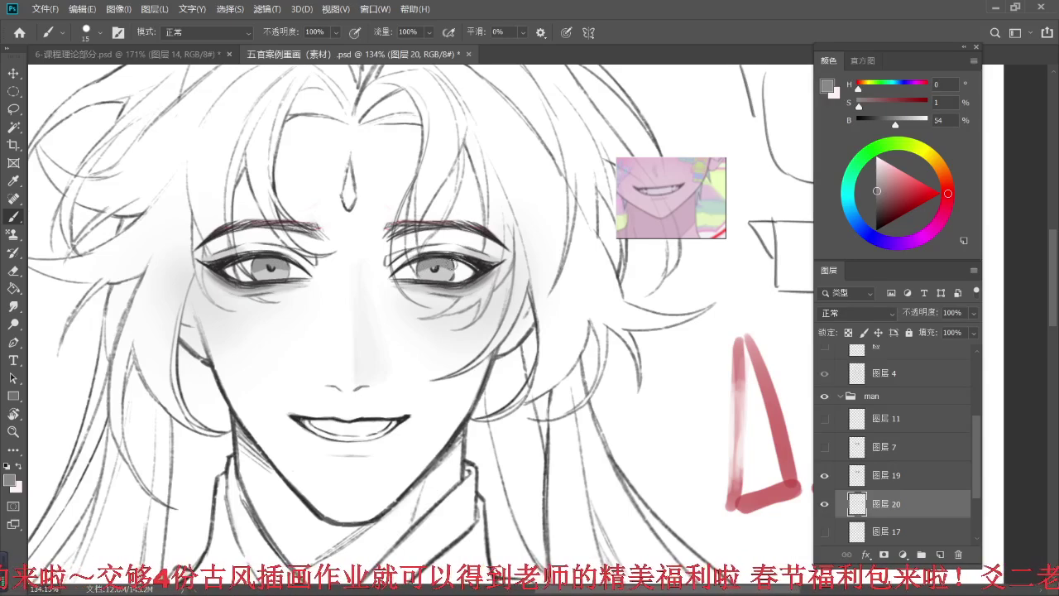
# - Sample a mid grey from the iris area and enable Transfer (传递) with pen-pressure control for the round brush
pyautogui.keyDown('alt'); pyautogui.click(222, 322); pyautogui.keyUp('alt')
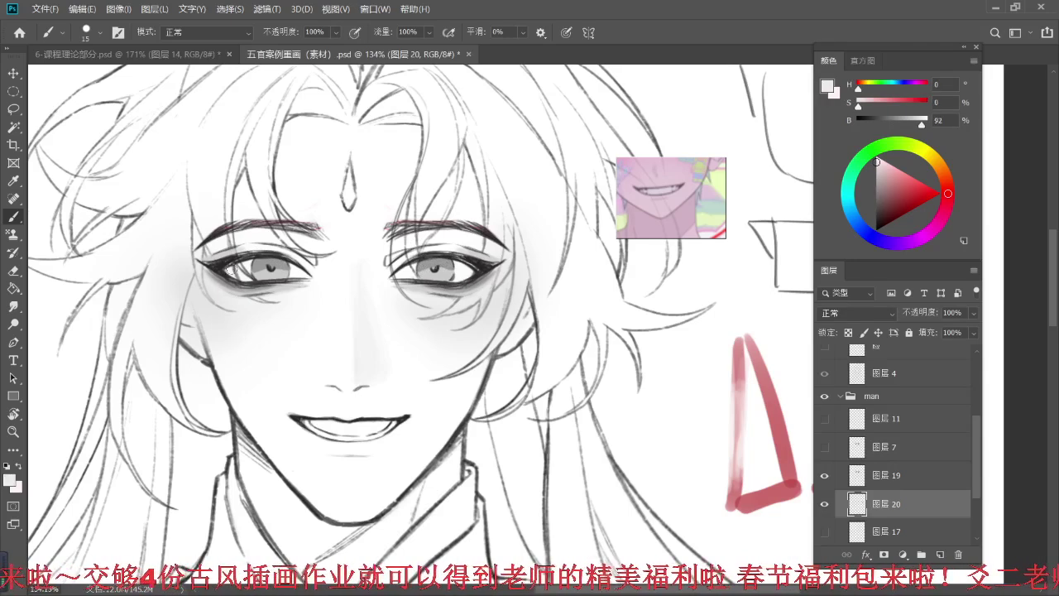
pyautogui.keyDown('alt'); pyautogui.click(242, 267); pyautogui.keyUp('alt')
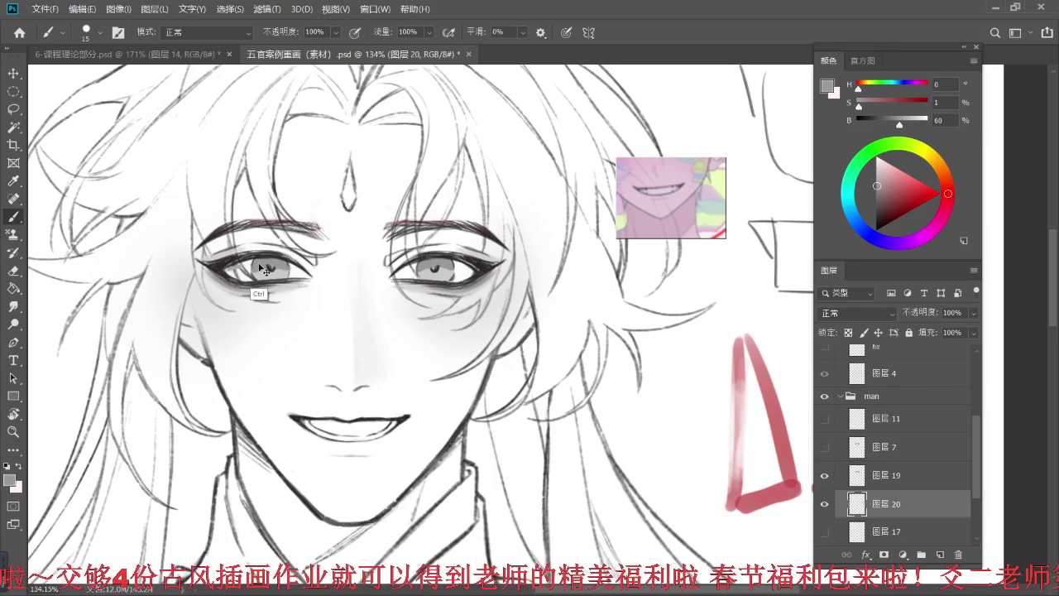
pyautogui.press('F5')
pyautogui.click(323, 248)
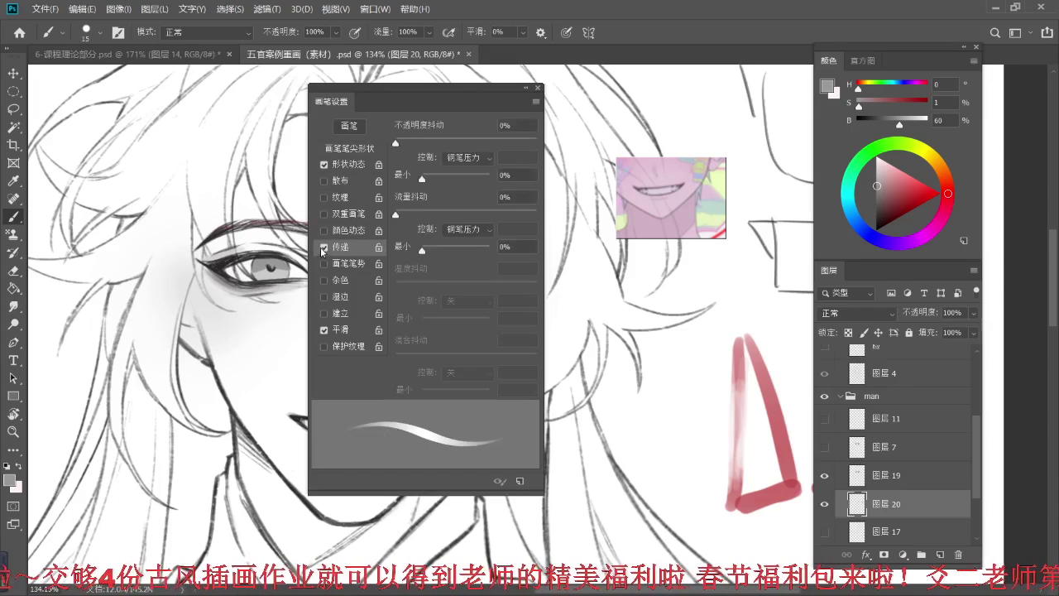
pyautogui.press('F5')
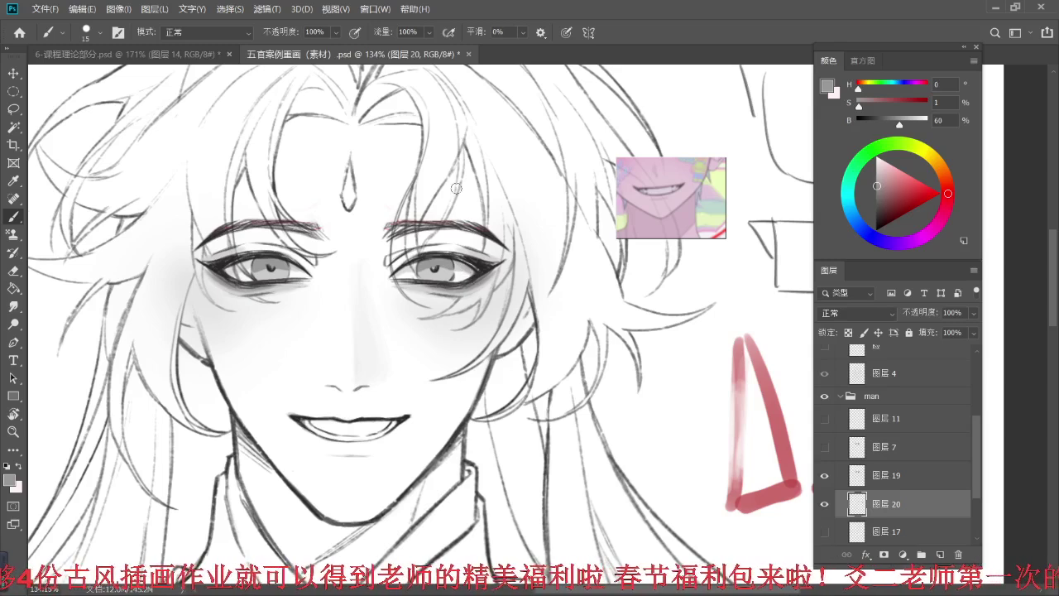
# - Deepen the upper irises with darker grey and paint white highlights in both eyes using a 4 px brush
pyautogui.scroll(2, 456, 189)
pyautogui.keyDown('alt'); pyautogui.click(175, 311); pyautogui.keyUp('alt')
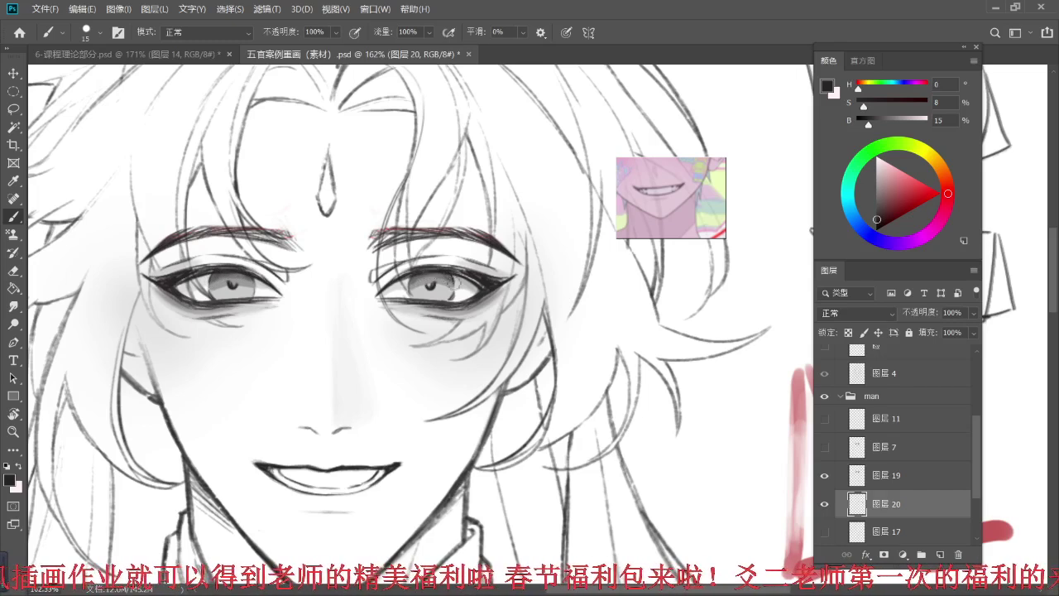
pyautogui.moveTo(336, 265); pyautogui.dragTo(359, 255)
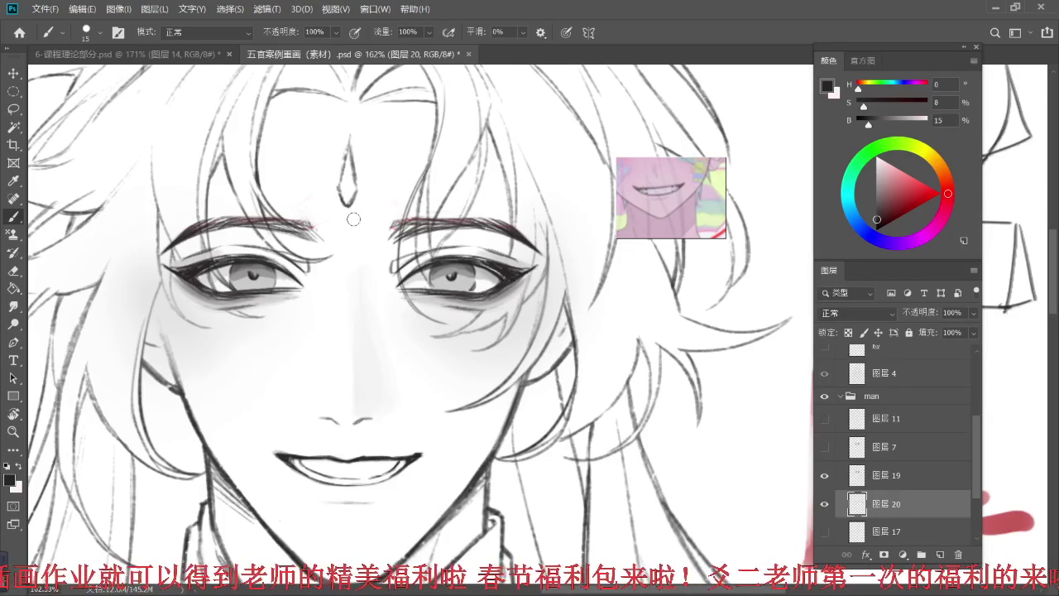
pyautogui.press('[')
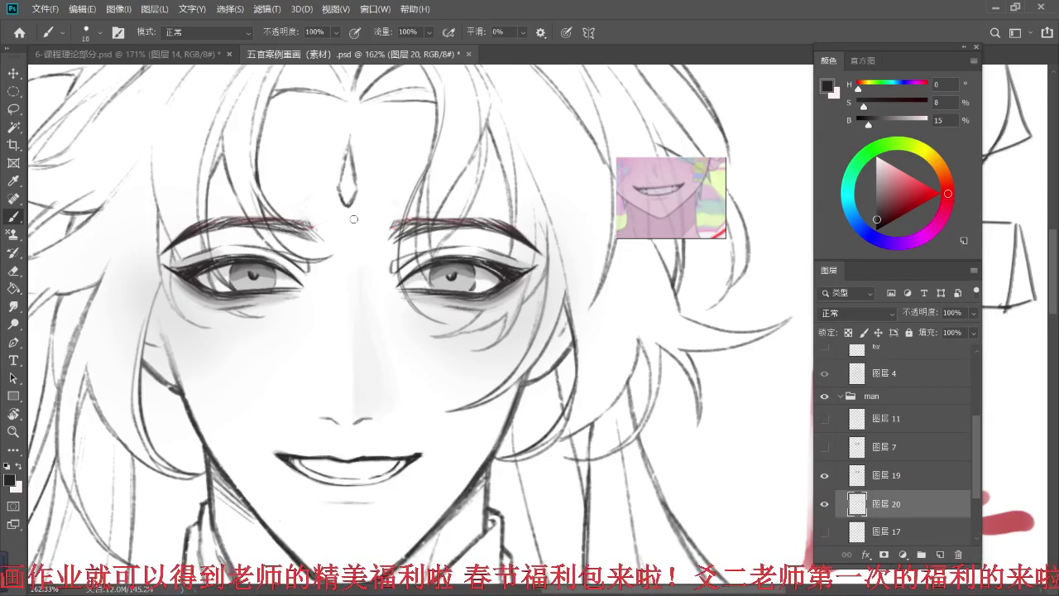
pyautogui.press('x')
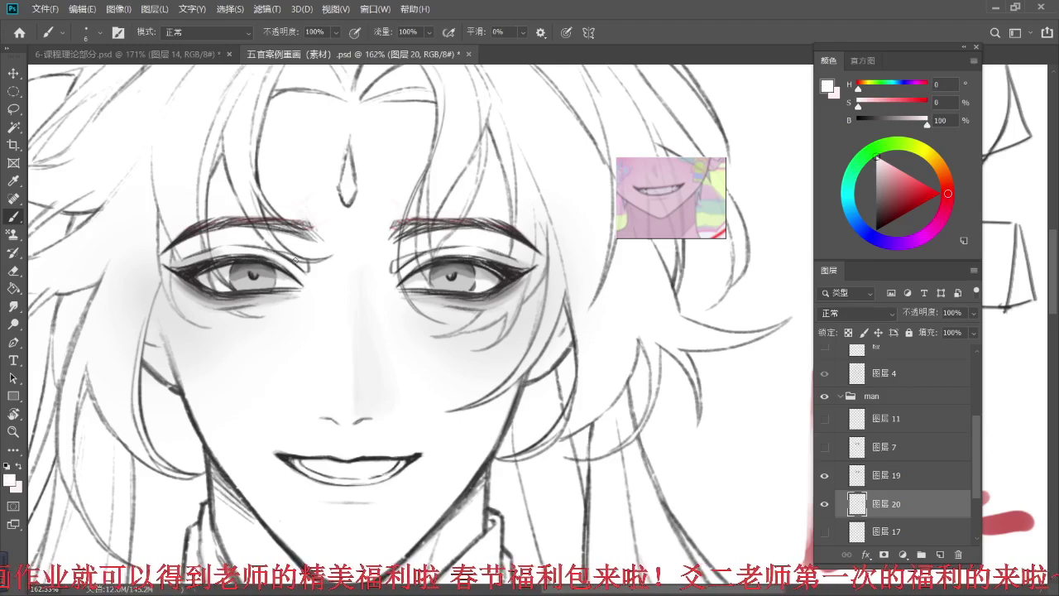
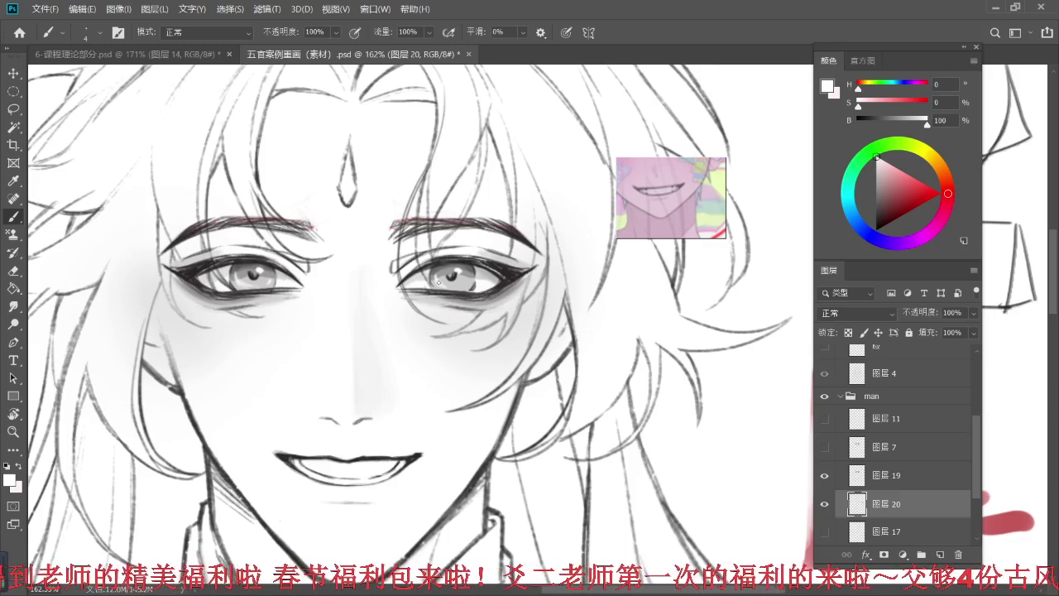
pyautogui.hotkey('ctrl', '0')
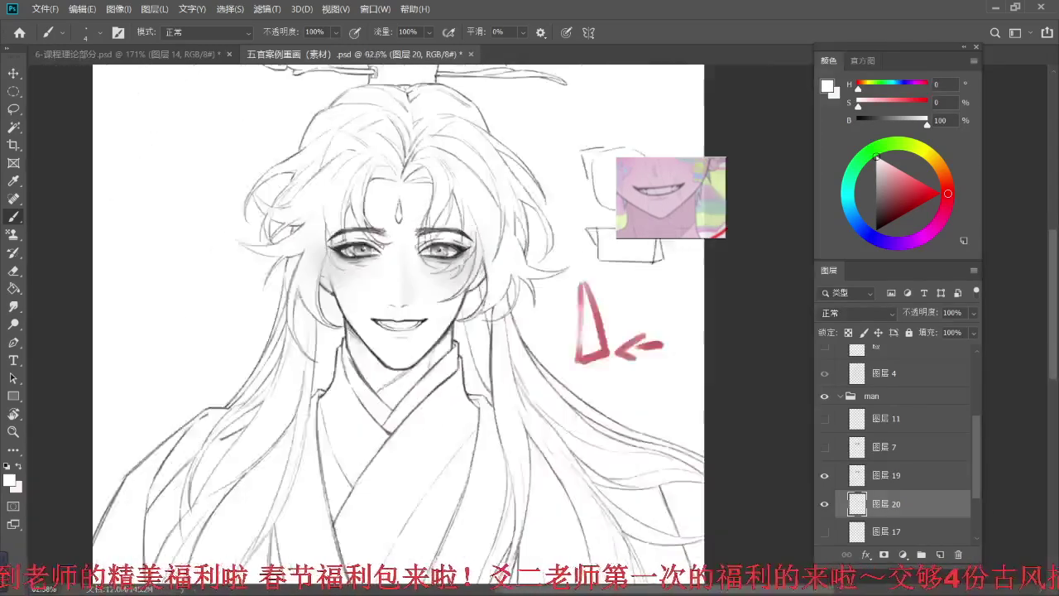
pyautogui.moveTo(429, 224); pyautogui.dragTo(504, 224)
pyautogui.scroll(2, 434, 240)
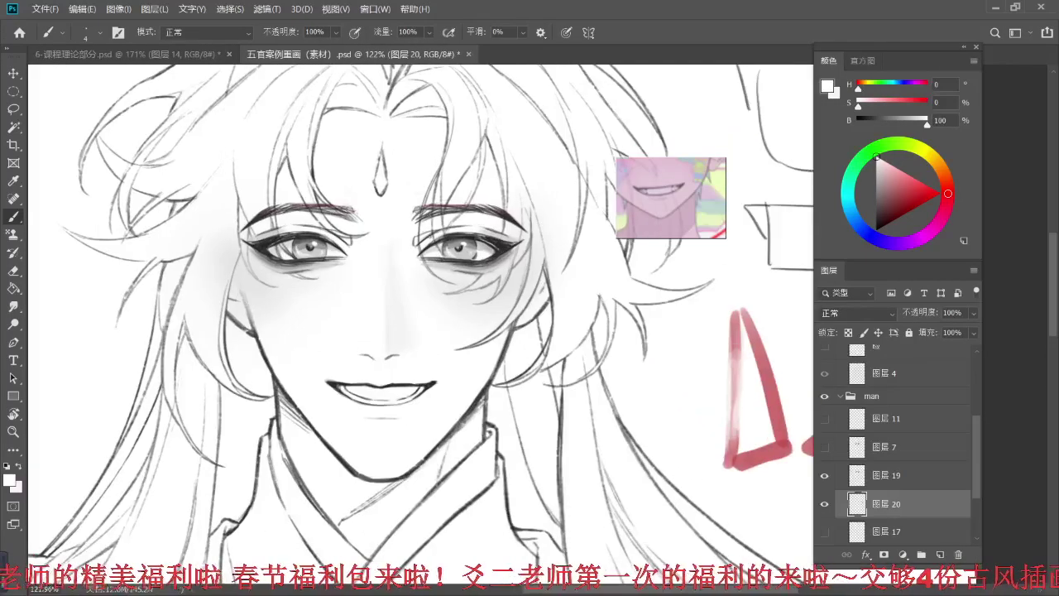
# - Softly shade the nose bridge and its side with light greys sampled from the face, using a 45 px brush
pyautogui.press(']')
pyautogui.press(']')
pyautogui.press(']')
pyautogui.press(']')
pyautogui.press(']')
pyautogui.press(']')
pyautogui.press(']')
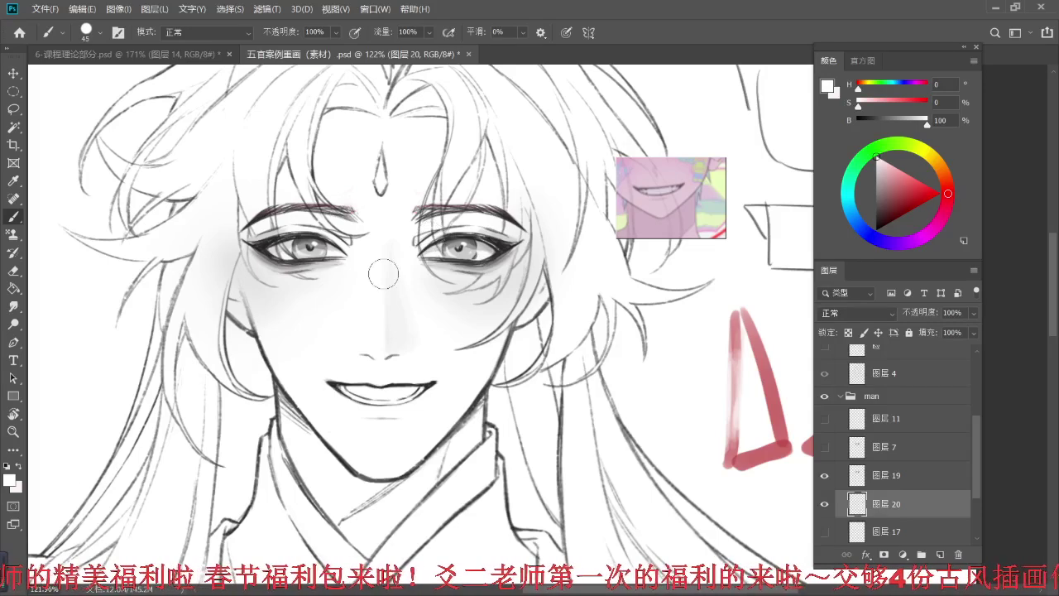
pyautogui.keyDown('alt'); pyautogui.click(266, 299); pyautogui.keyUp('alt')
pyautogui.moveTo(387, 263)
pyautogui.mouseDown()
pyautogui.moveTo(388, 345)
pyautogui.moveTo(392, 304)
pyautogui.moveTo(399, 344)
pyautogui.mouseUp()
pyautogui.hotkey('ctrl', 'z')
pyautogui.keyDown('alt'); pyautogui.click(396, 304); pyautogui.keyUp('alt')
pyautogui.keyDown('alt'); pyautogui.click(392, 307); pyautogui.keyUp('alt')
pyautogui.moveTo(394, 285); pyautogui.dragTo(403, 324)
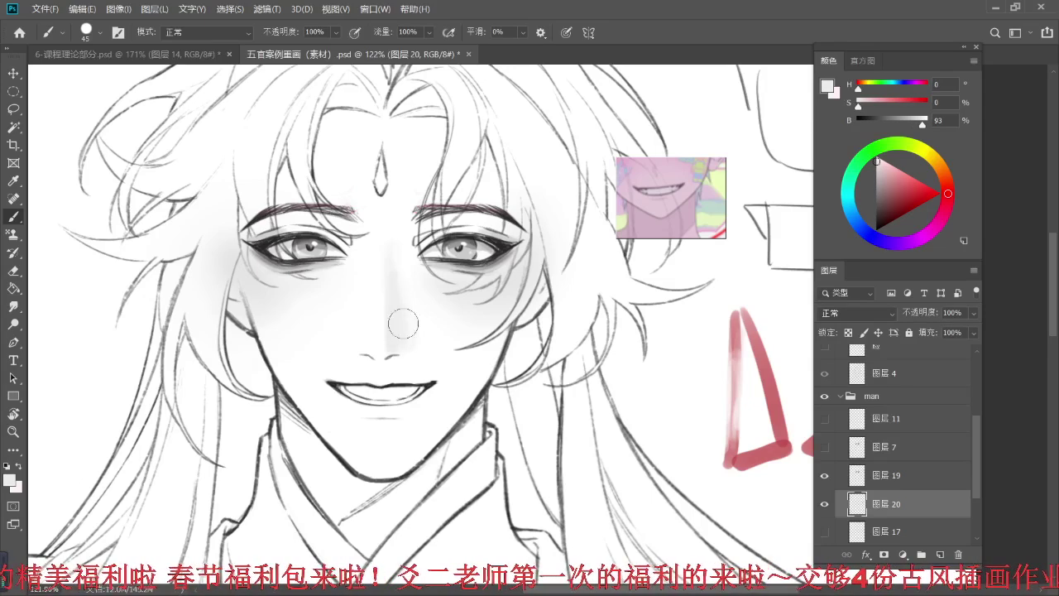
pyautogui.keyDown('alt'); pyautogui.click(402, 281); pyautogui.keyUp('alt')
pyautogui.moveTo(417, 330)
pyautogui.mouseDown()
pyautogui.moveTo(414, 317)
pyautogui.moveTo(413, 334)
pyautogui.mouseUp()
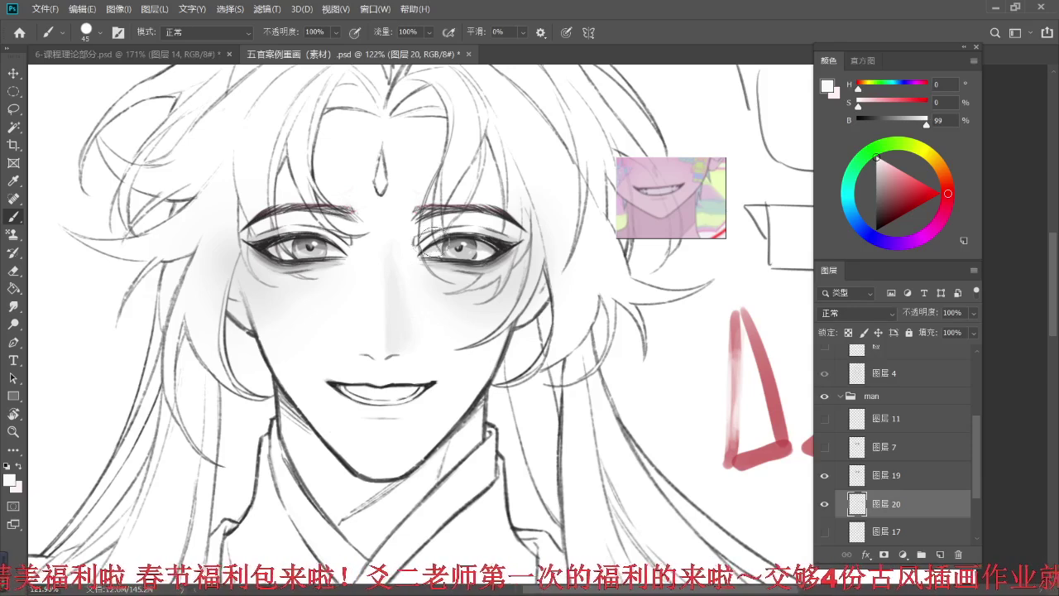
# - Compare the face with and without the grey shading of 图层 20 at reduced magnification
pyautogui.scroll(-4, 413, 248)
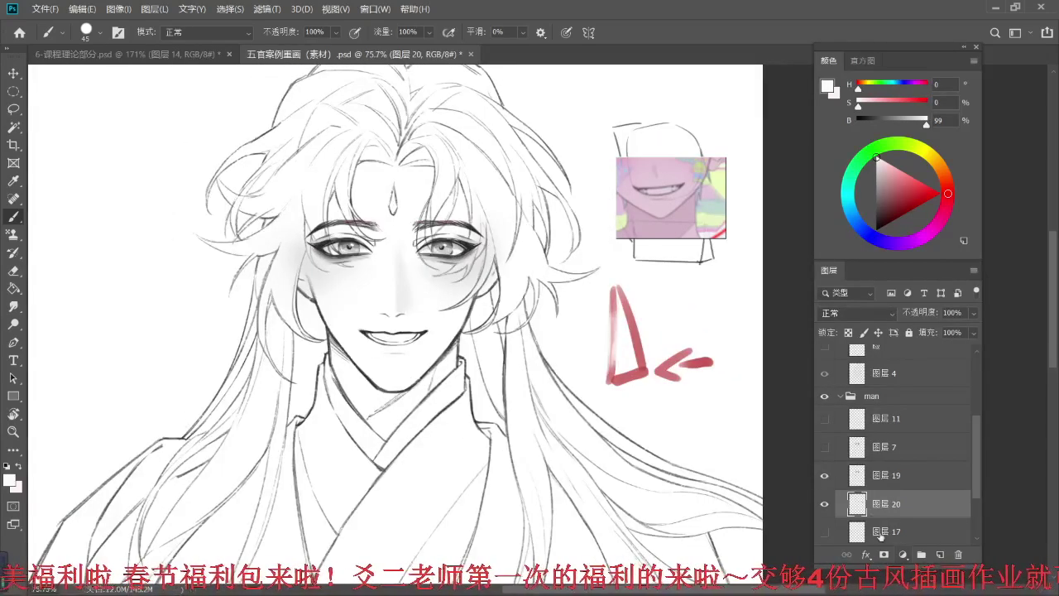
pyautogui.scroll(-1, 881, 530)
pyautogui.click(823, 487)
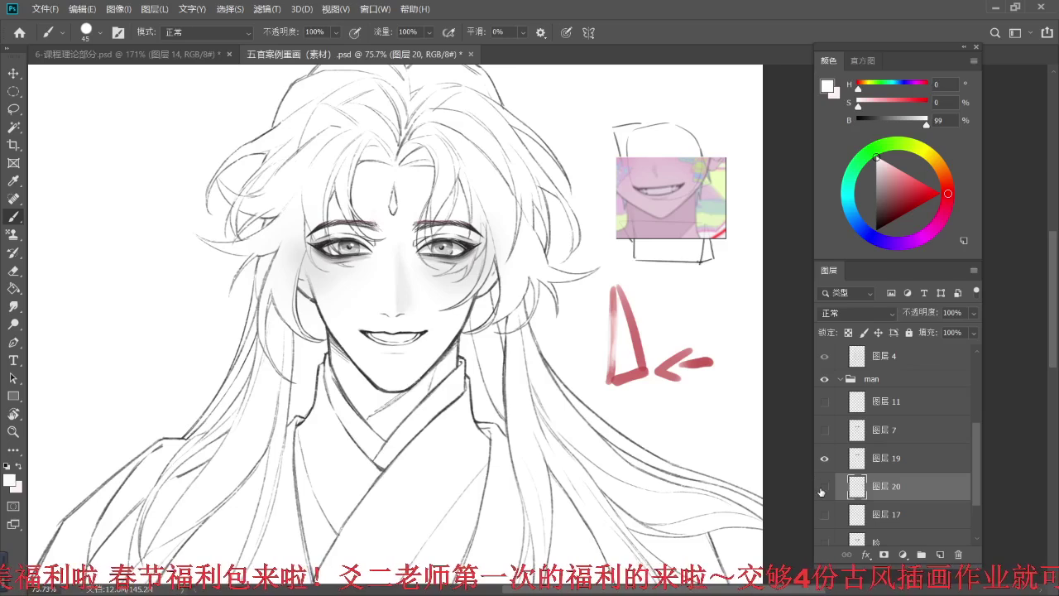
pyautogui.click(823, 486)
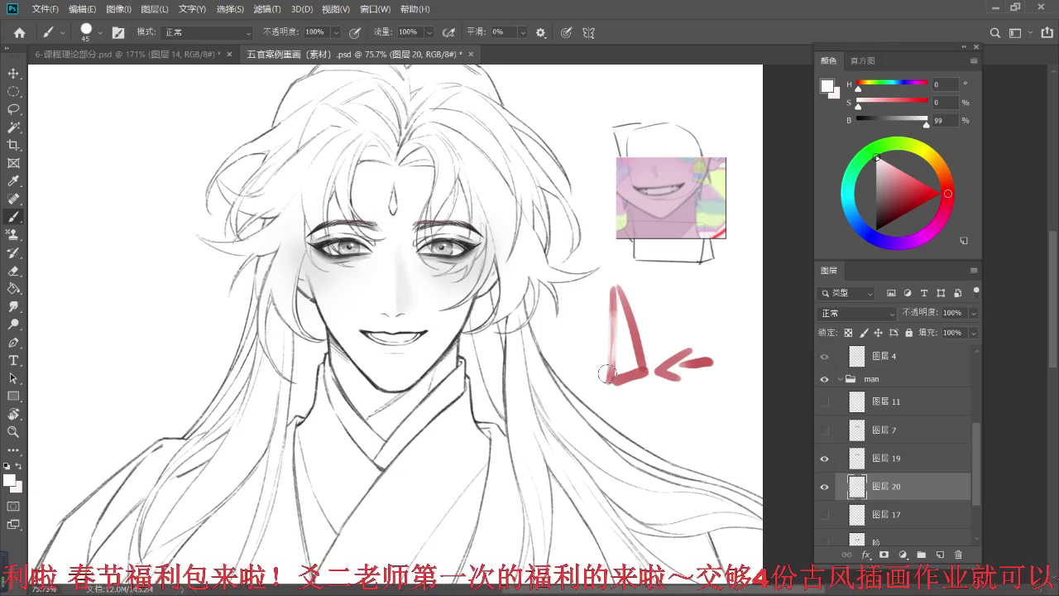
pyautogui.scroll(2, 462, 287)
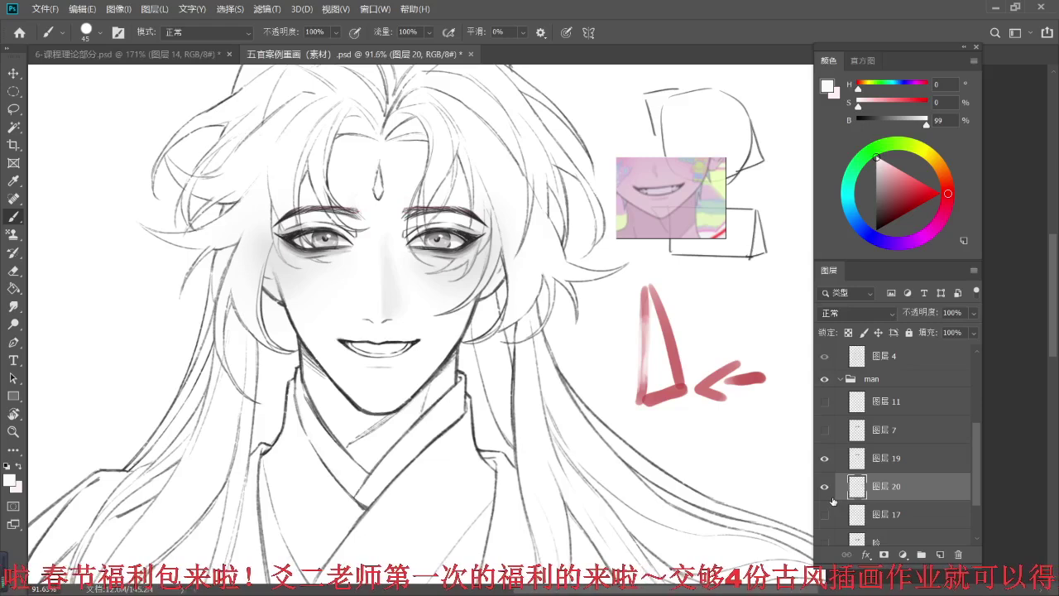
# - In the man group, show the 脸 layer instead of 图层 19 and 图层 20 and set its opacity to 100%
pyautogui.scroll(-1, 832, 506)
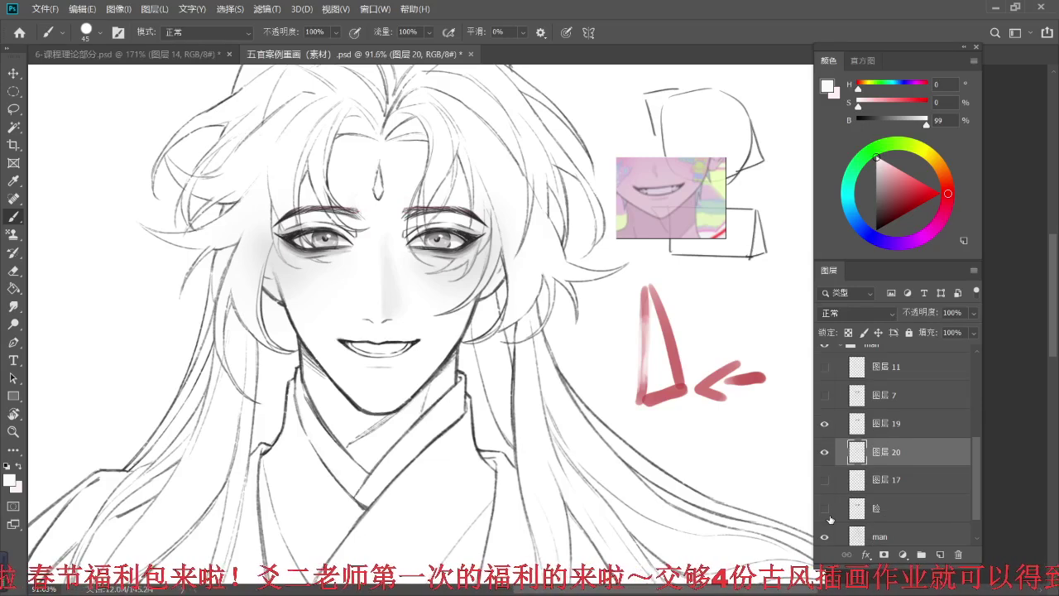
pyautogui.click(824, 508)
pyautogui.click(824, 451)
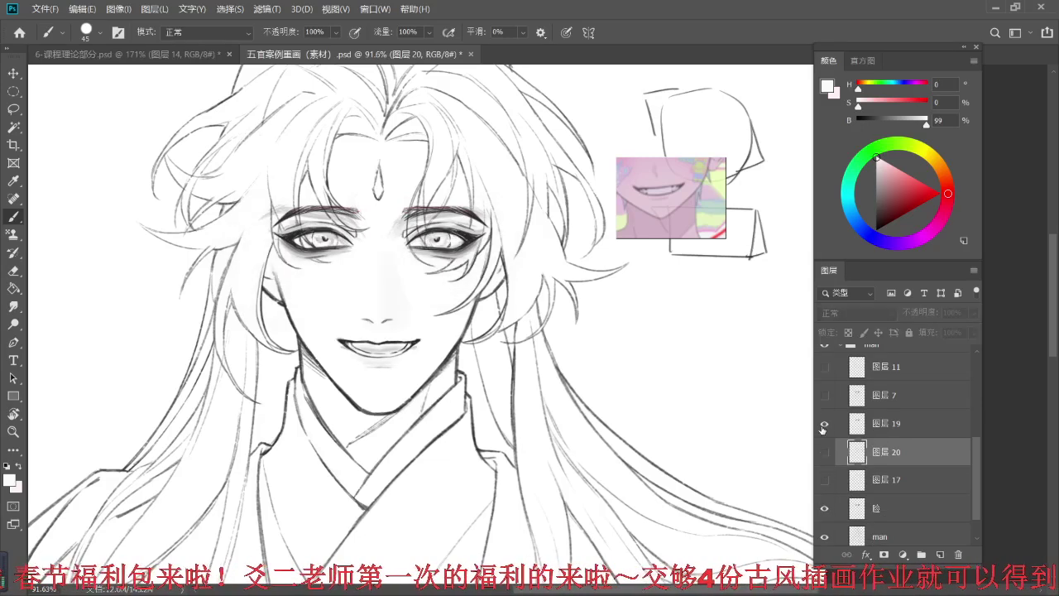
pyautogui.click(824, 424)
pyautogui.click(894, 508)
pyautogui.click(973, 314)
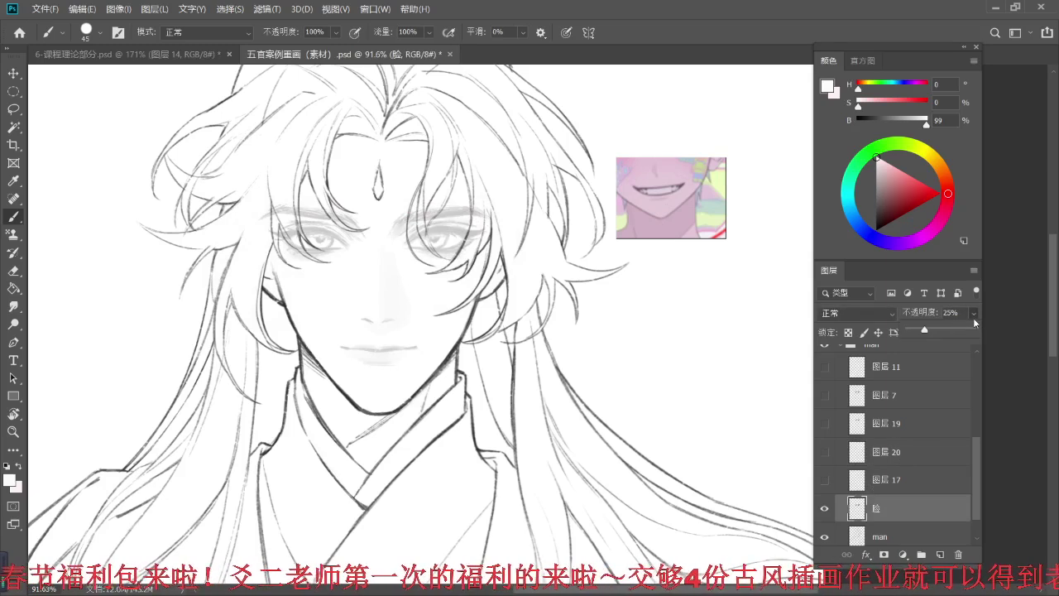
pyautogui.moveTo(943, 329); pyautogui.dragTo(973, 329)
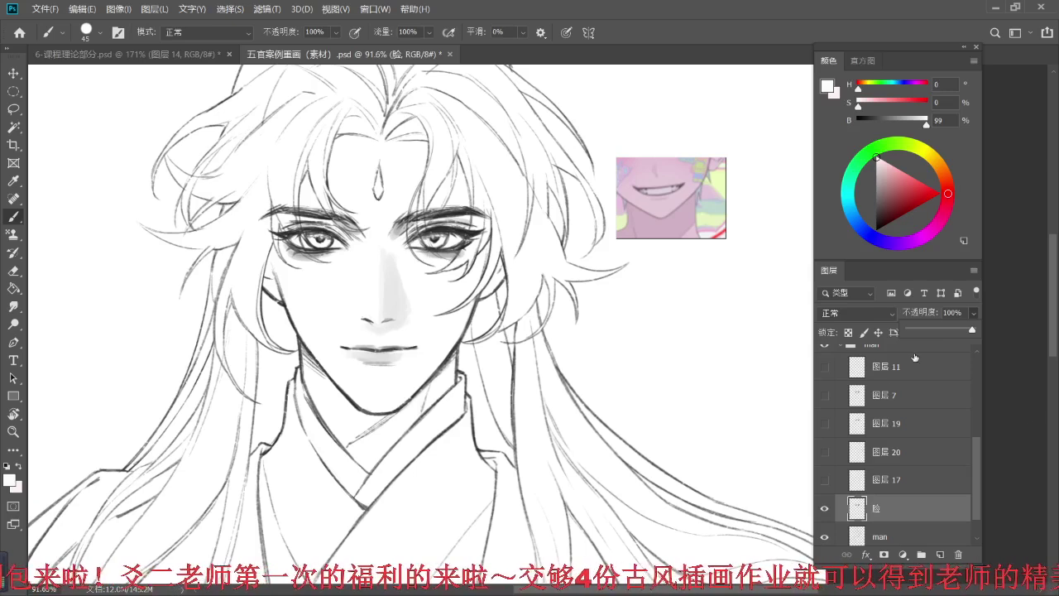
# - Hide the man group and show the woman group with its 脸 layer in place of 图层 15 and 图层 16
pyautogui.scroll(2, 885, 384)
pyautogui.click(824, 398)
pyautogui.scroll(4, 825, 398)
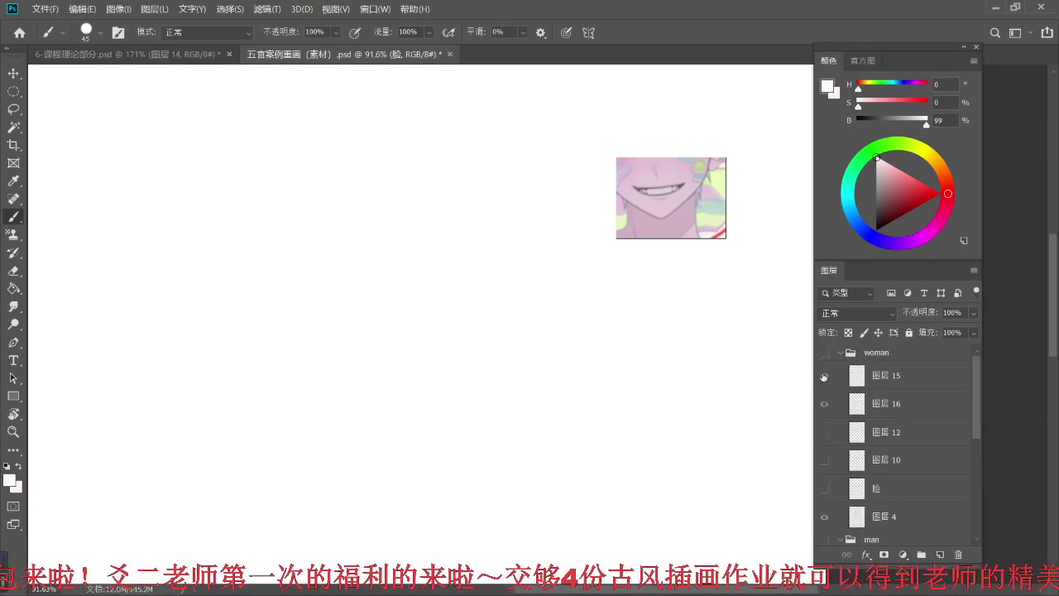
pyautogui.click(823, 352)
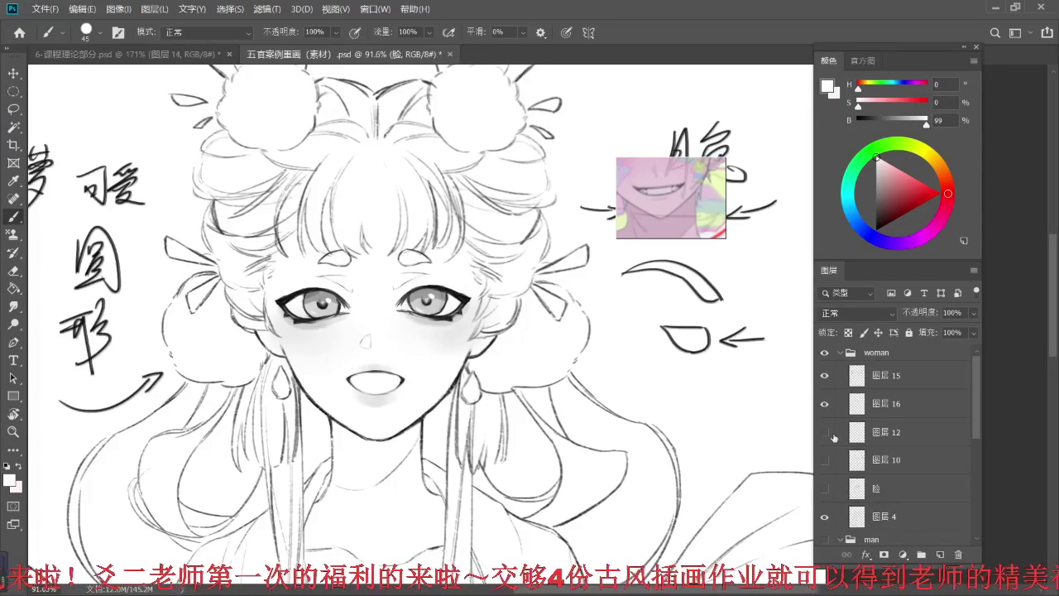
pyautogui.click(824, 404)
pyautogui.click(823, 374)
pyautogui.click(823, 488)
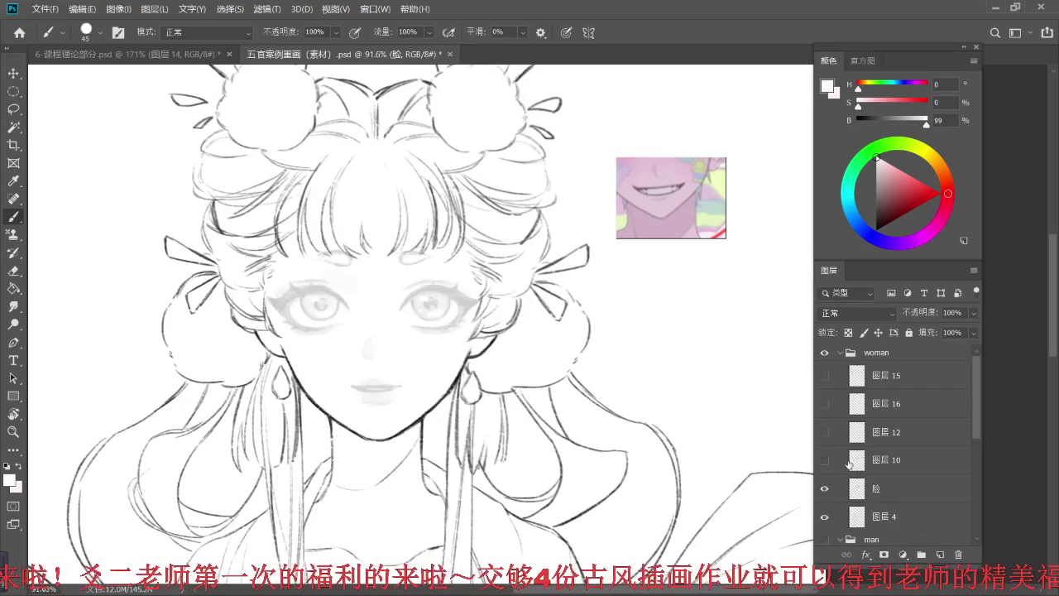
# - Set the opacity of the woman group's 脸 layer to 100% and inspect the female face up close
pyautogui.click(880, 460)
pyautogui.click(937, 496)
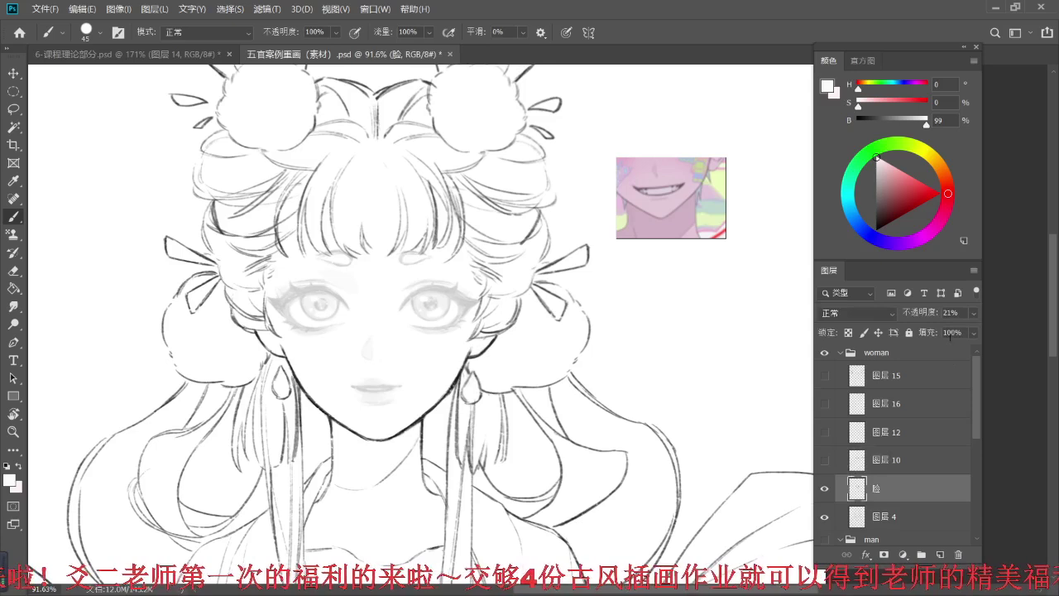
pyautogui.click(973, 312)
pyautogui.moveTo(928, 331); pyautogui.dragTo(997, 324)
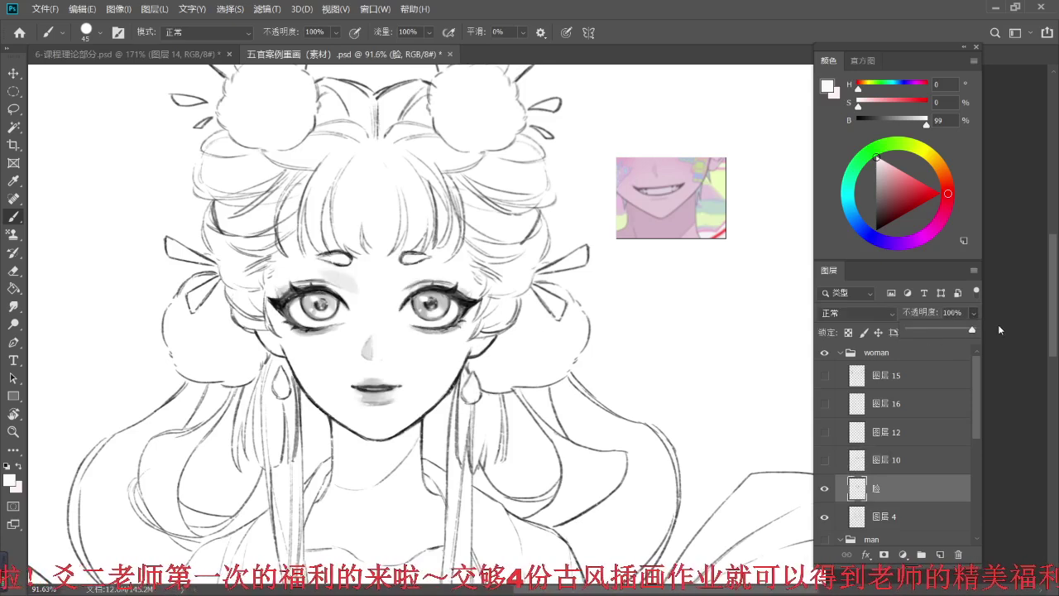
pyautogui.scroll(1, 378, 347)
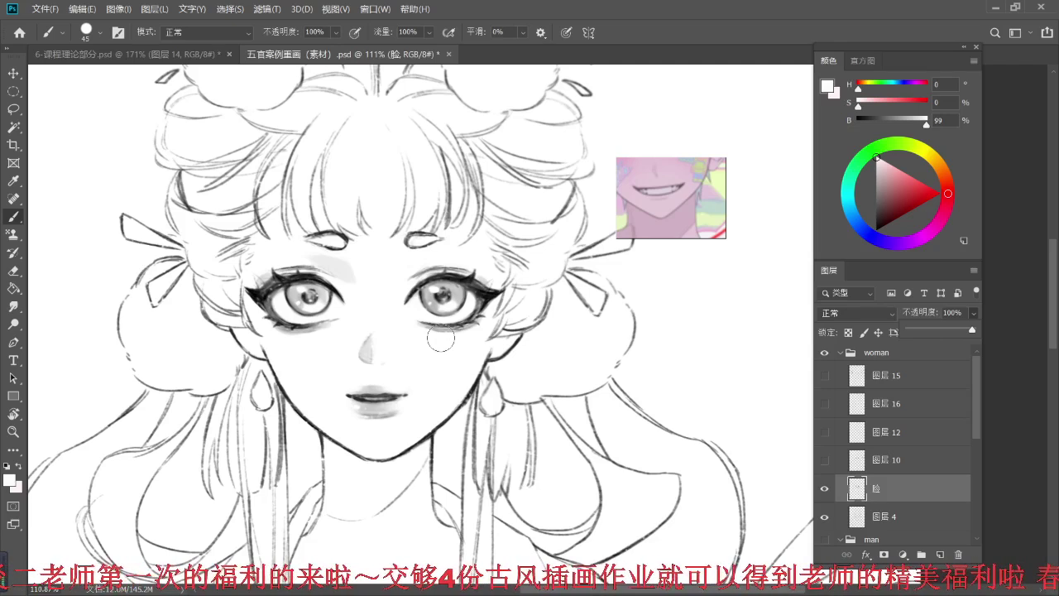
# - Hide the woman group and show the man group again
pyautogui.click(824, 353)
pyautogui.scroll(-3, 827, 389)
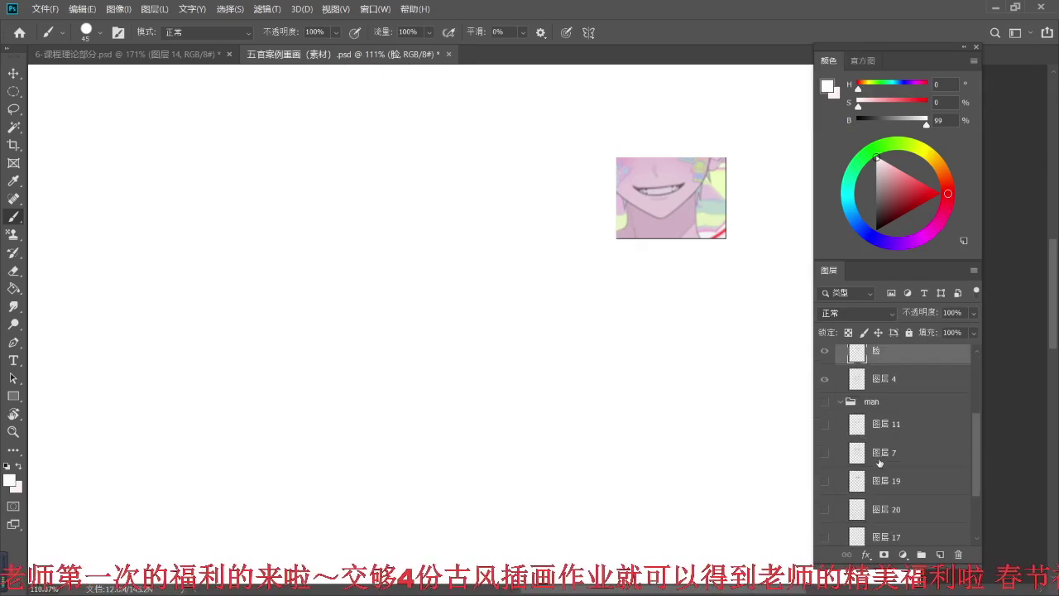
pyautogui.click(825, 402)
pyautogui.scroll(-2, 913, 461)
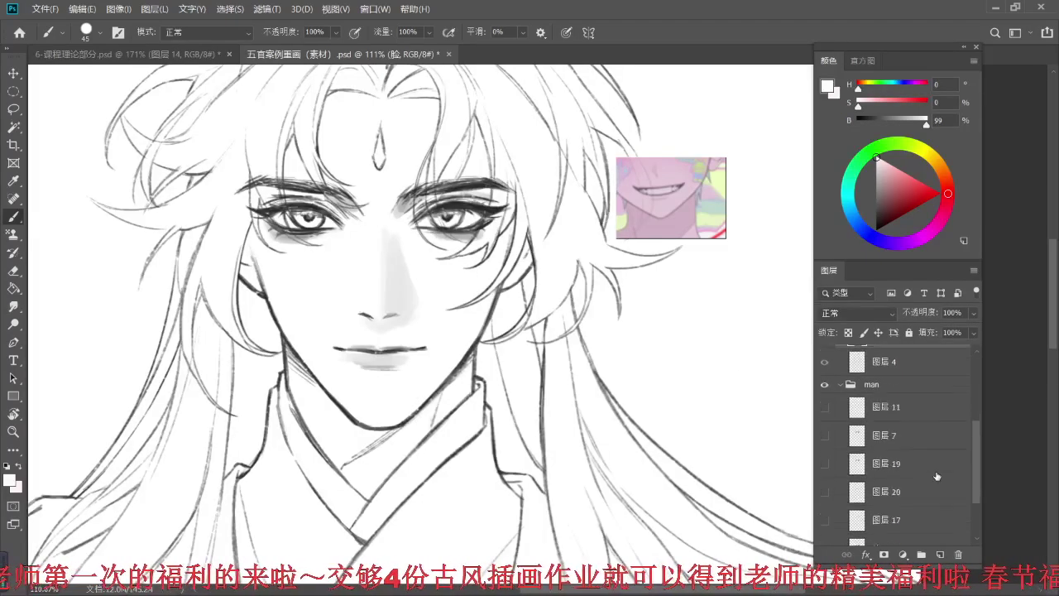
# - Hide the man group's 脸 layer, check the faint sketch on 图层 17 and delete that layer
pyautogui.click(824, 475)
pyautogui.click(825, 448)
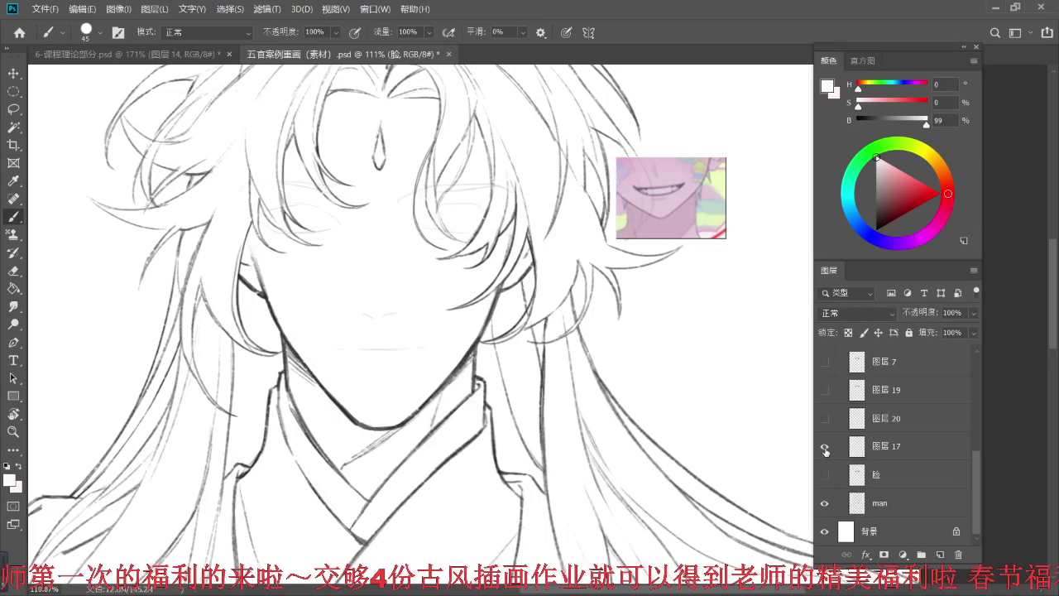
pyautogui.click(824, 447)
pyautogui.click(869, 444)
pyautogui.moveTo(955, 457); pyautogui.dragTo(958, 554)
# - Make 图层 20 and 图层 19 visible again and briefly check 图层 7 against them
pyautogui.click(825, 446)
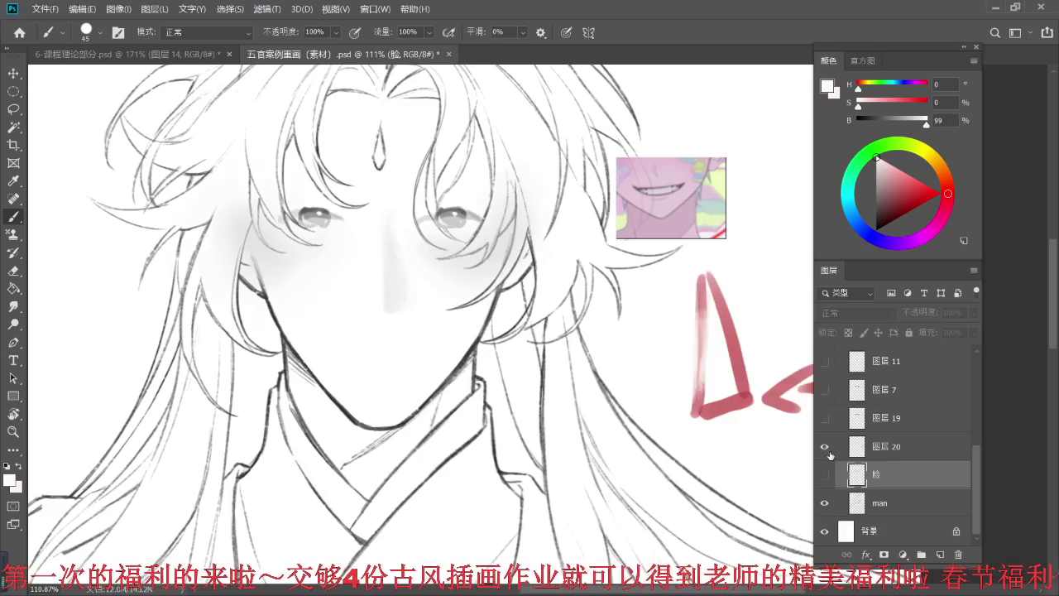
pyautogui.click(824, 446)
pyautogui.click(824, 447)
pyautogui.click(825, 418)
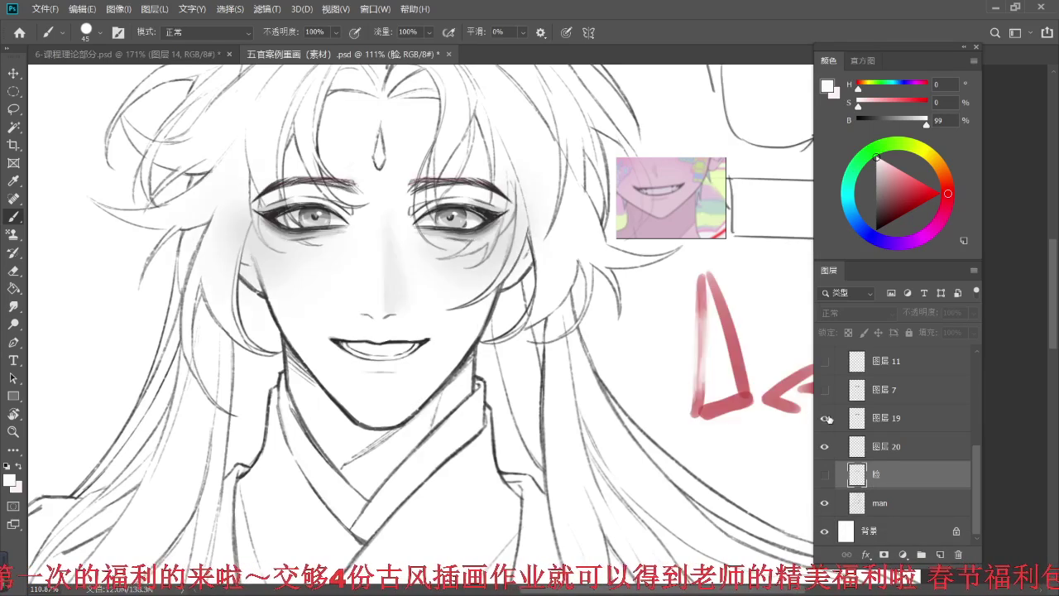
pyautogui.click(824, 396)
pyautogui.click(824, 395)
# - Examine the smiling face within the whole figure and at closer magnification
pyautogui.moveTo(526, 302); pyautogui.dragTo(495, 378)
pyautogui.scroll(-10, 404, 332)
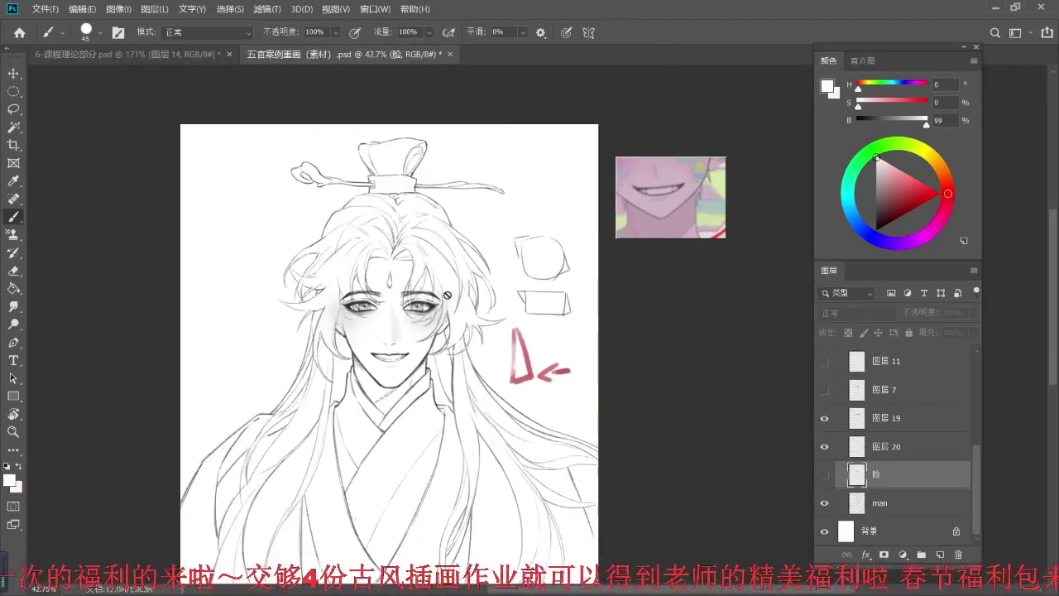
pyautogui.scroll(6, 446, 295)
pyautogui.scroll(2, 444, 294)
pyautogui.moveTo(451, 363); pyautogui.dragTo(451, 228)
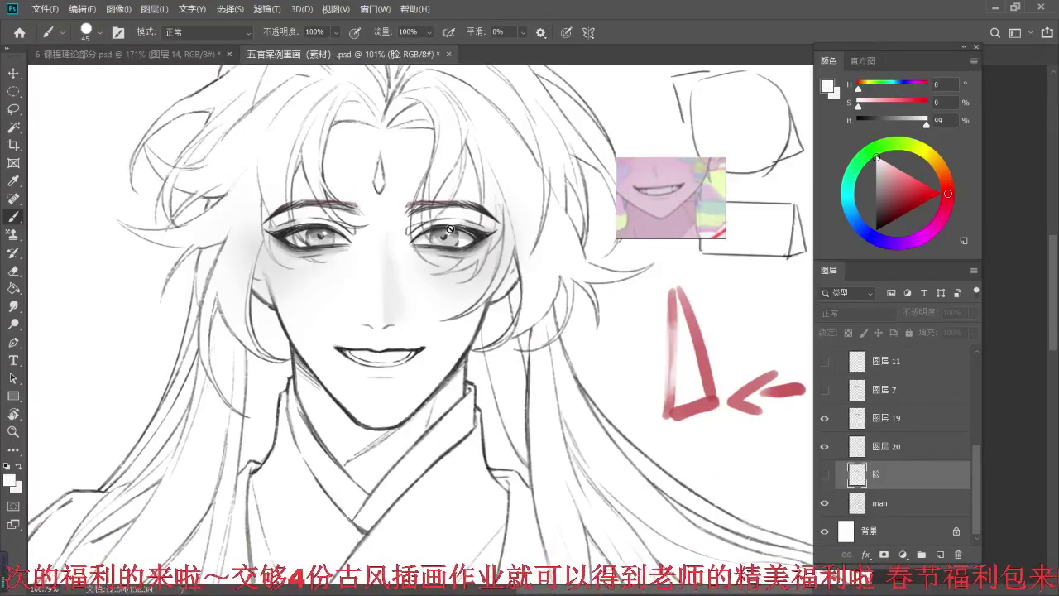
pyautogui.scroll(3, 451, 229)
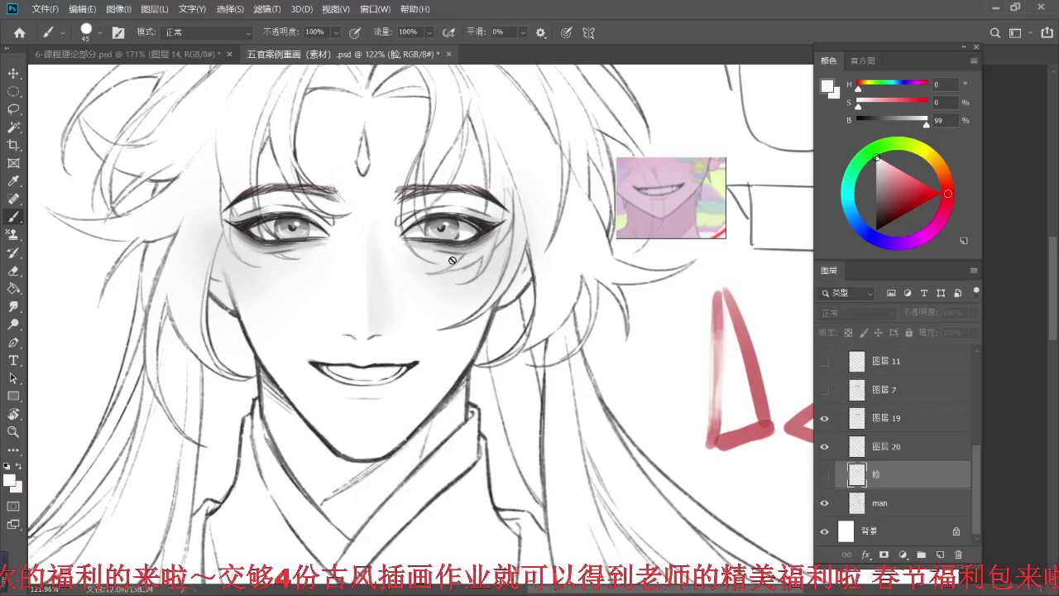
pyautogui.moveTo(451, 259); pyautogui.dragTo(453, 273)
# - Select the eyebrow on the viewer's left on 图层 19 and skew its outer end upward and outward, to about 112% width and 120% height
pyautogui.click(889, 418)
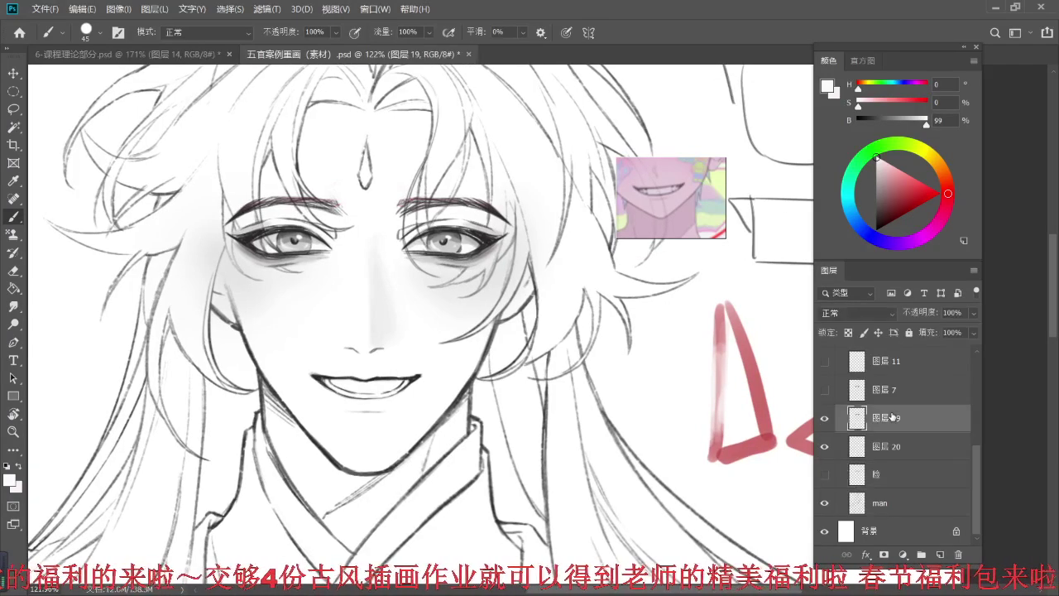
pyautogui.press('l')
pyautogui.moveTo(240, 180)
pyautogui.mouseDown()
pyautogui.moveTo(221, 216)
pyautogui.moveTo(236, 224)
pyautogui.moveTo(351, 205)
pyautogui.moveTo(241, 179)
pyautogui.mouseUp()
pyautogui.press('shift')
pyautogui.moveTo(348, 227); pyautogui.dragTo(335, 213)
pyautogui.hotkey('ctrl', 't')
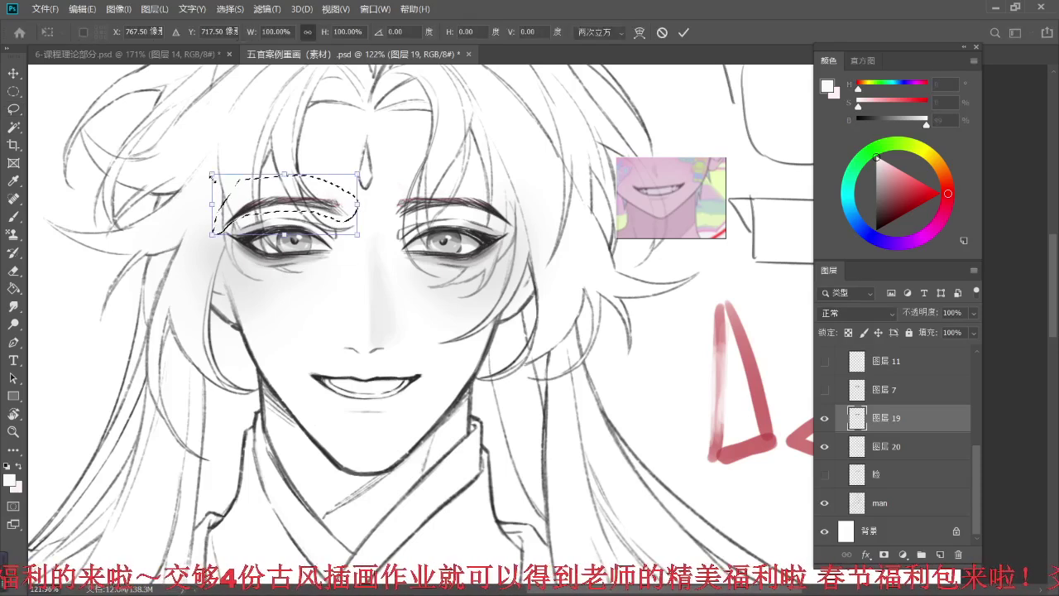
pyautogui.moveTo(211, 174); pyautogui.dragTo(212, 162)
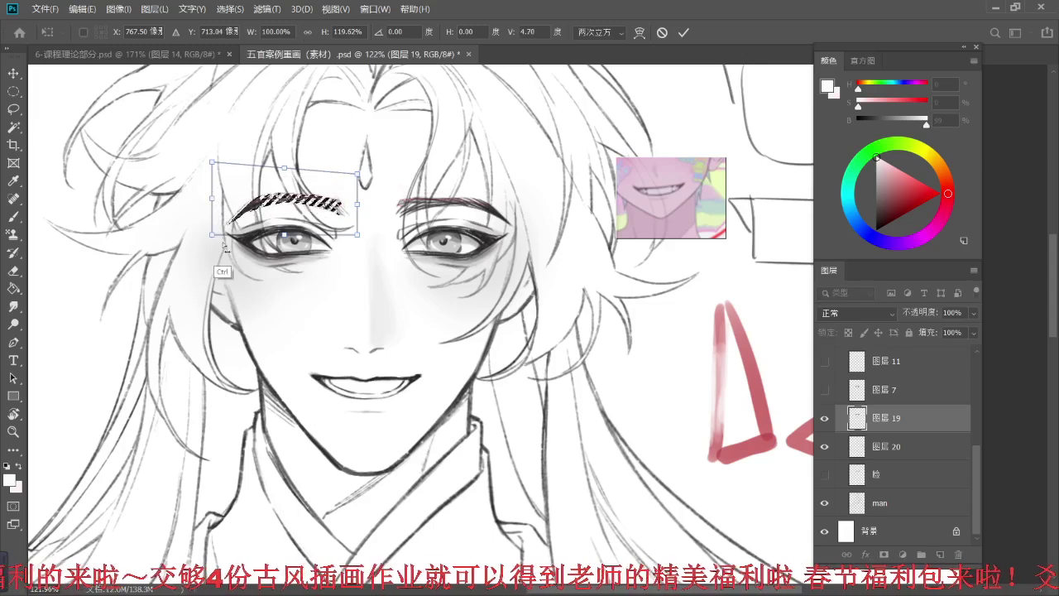
pyautogui.moveTo(211, 235); pyautogui.dragTo(195, 234)
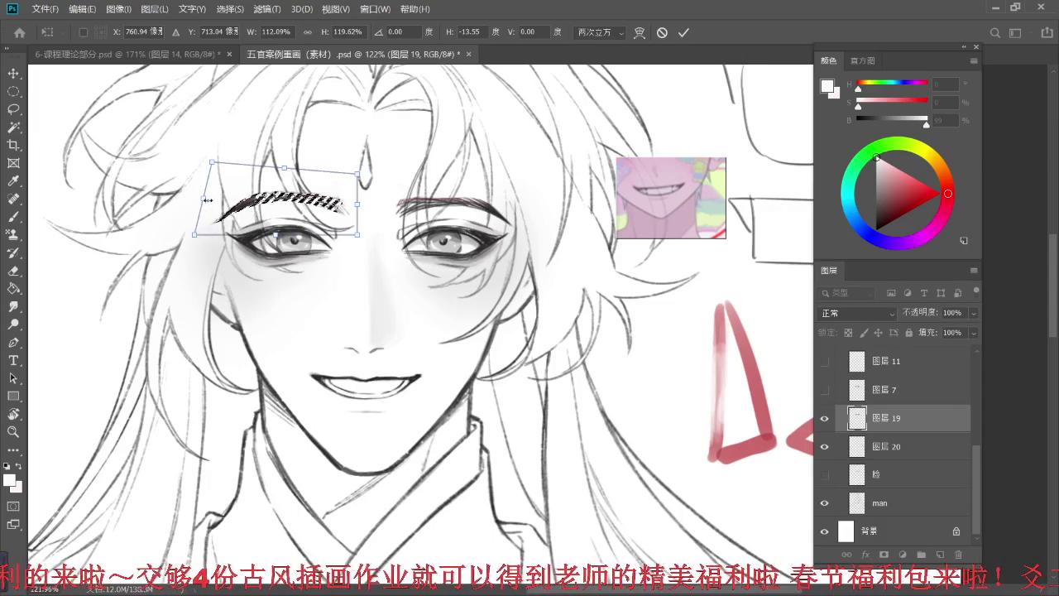
pyautogui.press('Return')
pyautogui.hotkey('ctrl', 'd')
# - Select the other eyebrow and distort it to match, raising its upper edge slightly and extending its outer end outward
pyautogui.moveTo(417, 199)
pyautogui.mouseDown()
pyautogui.moveTo(404, 180)
pyautogui.moveTo(439, 220)
pyautogui.moveTo(488, 221)
pyautogui.moveTo(516, 195)
pyautogui.moveTo(463, 184)
pyautogui.moveTo(520, 170)
pyautogui.mouseUp()
pyautogui.hotkey('ctrl', 't')
pyautogui.moveTo(386, 183); pyautogui.dragTo(387, 177)
pyautogui.moveTo(519, 170)
pyautogui.mouseDown()
pyautogui.moveTo(539, 171)
pyautogui.moveTo(530, 172)
pyautogui.mouseUp()
pyautogui.press('Return')
pyautogui.scroll(-5, 517, 165)
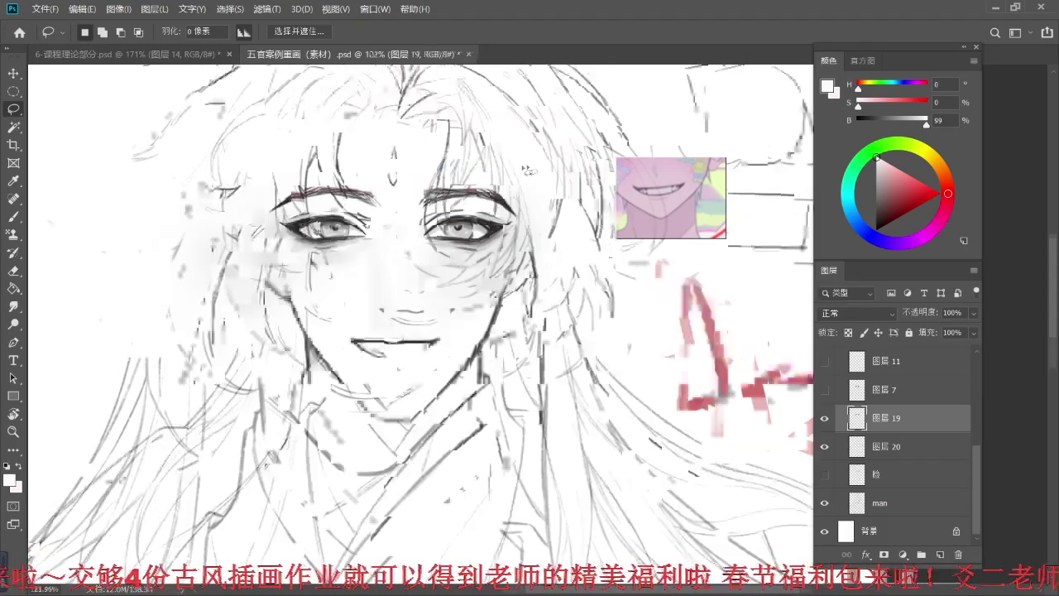
pyautogui.scroll(5, 506, 166)
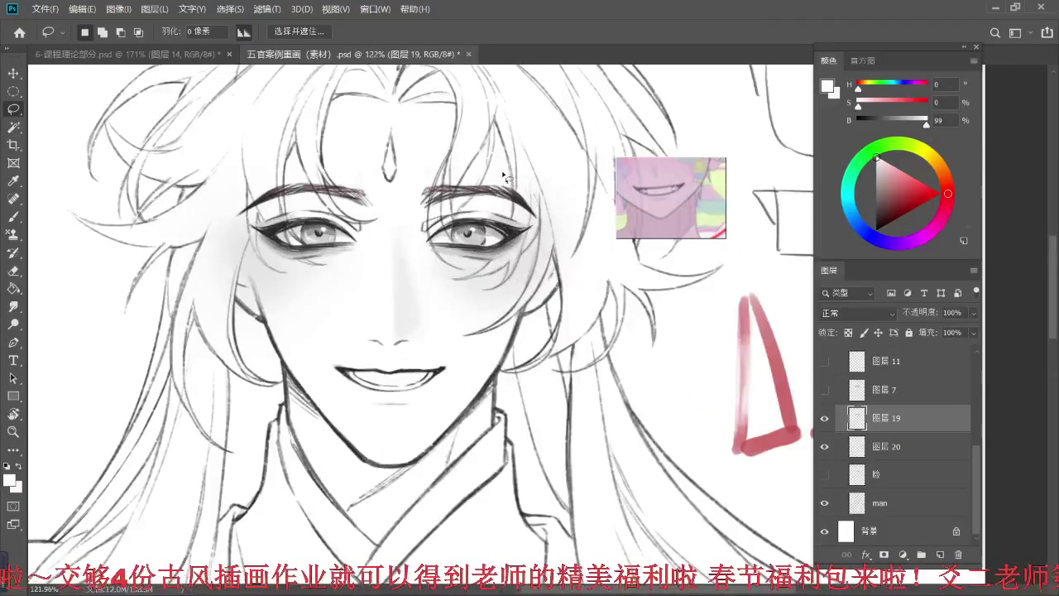
# - Clean up the inner ends of both eyebrows with the 15 px eraser
pyautogui.press('e')
pyautogui.moveTo(423, 202)
pyautogui.mouseDown()
pyautogui.moveTo(432, 181)
pyautogui.moveTo(420, 194)
pyautogui.moveTo(459, 181)
pyautogui.moveTo(437, 227)
pyautogui.mouseUp()
pyautogui.moveTo(363, 251); pyautogui.dragTo(346, 231)
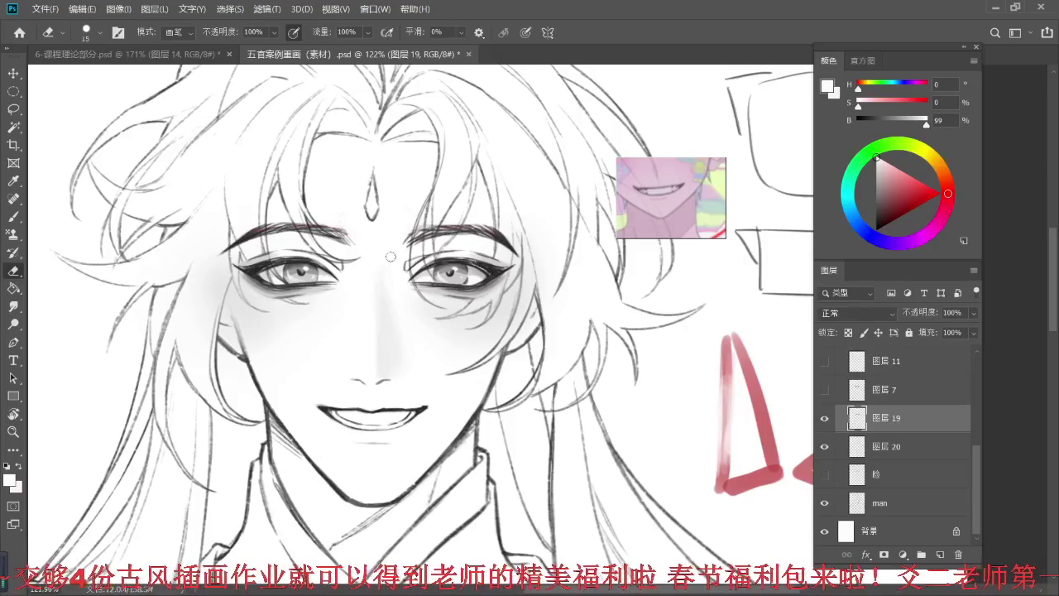
pyautogui.scroll(-3, 415, 192)
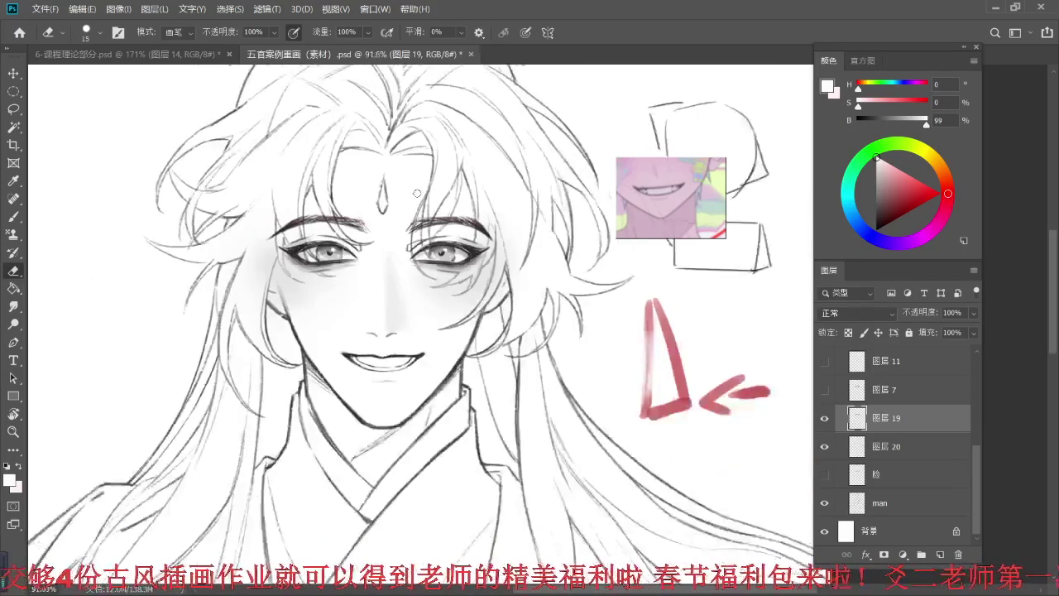
pyautogui.scroll(4, 414, 189)
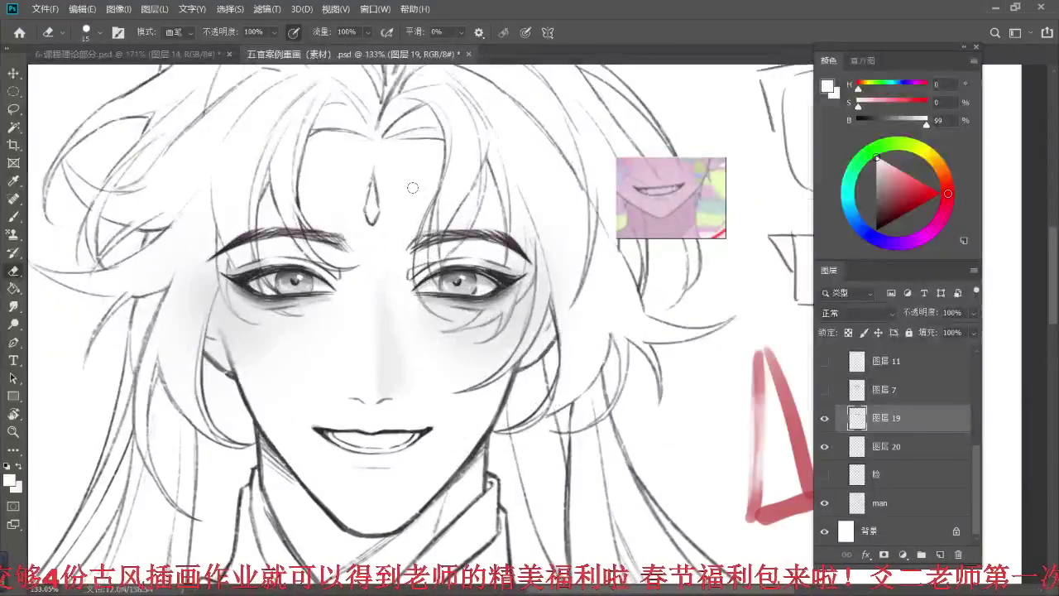
# - Hide 图层 20, briefly check 图层 19 by toggling its visibility, and add a new layer above 图层 20
pyautogui.press('l')
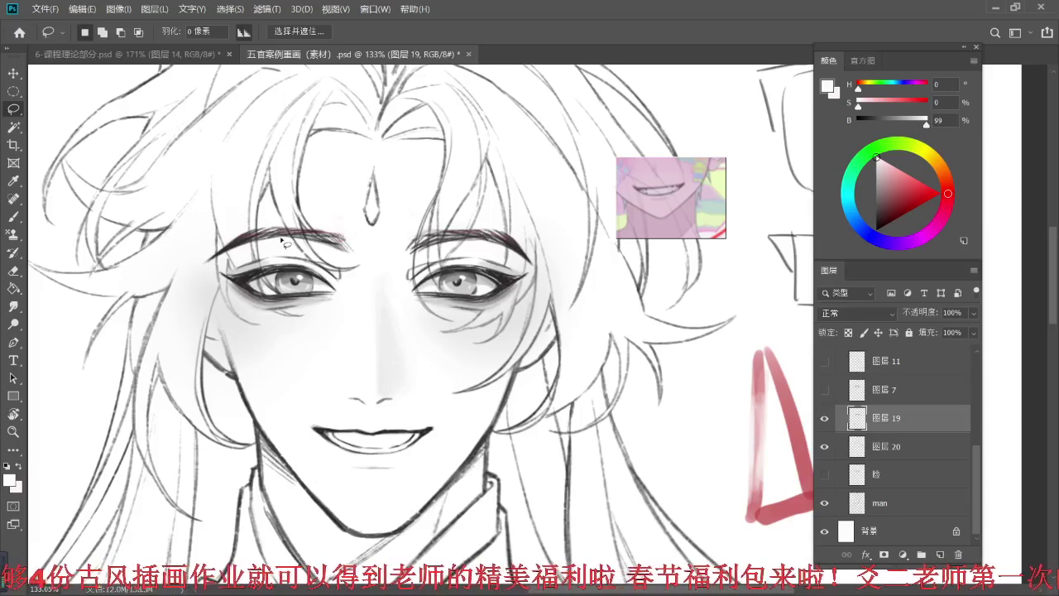
pyautogui.click(824, 446)
pyautogui.click(892, 457)
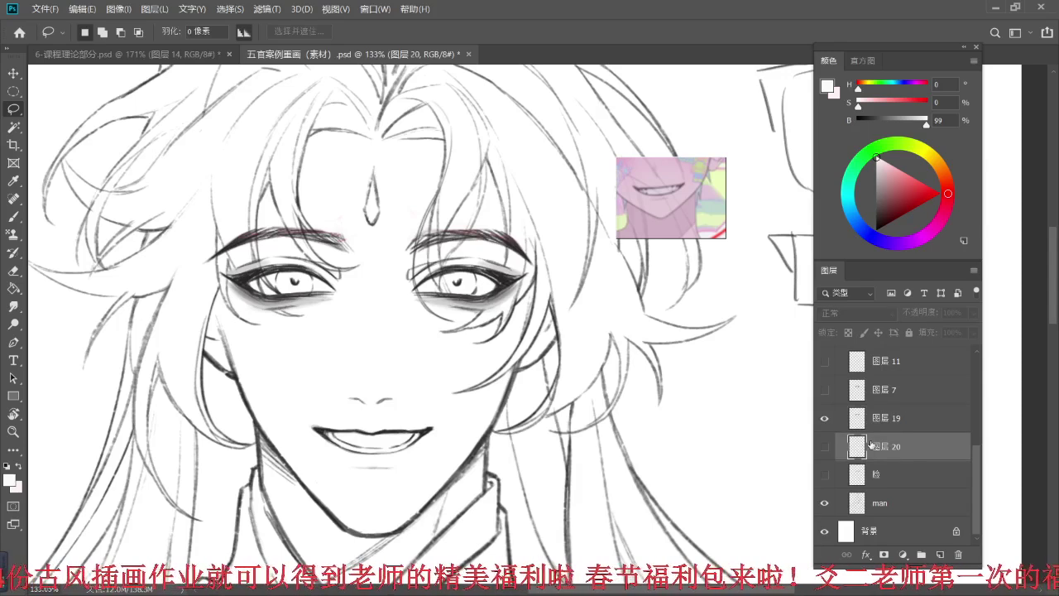
pyautogui.click(823, 418)
pyautogui.click(823, 418)
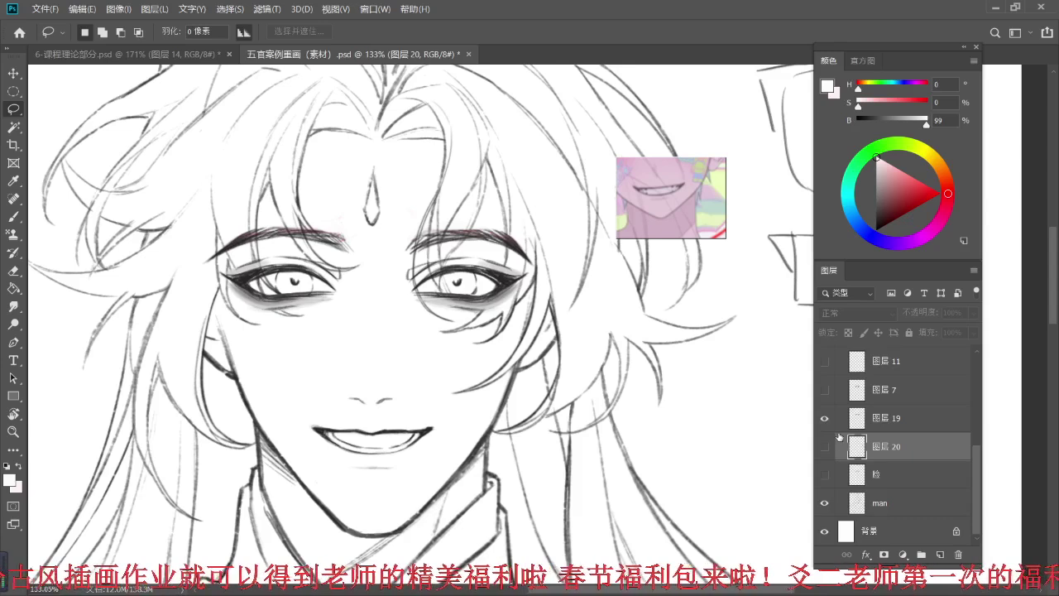
pyautogui.click(941, 554)
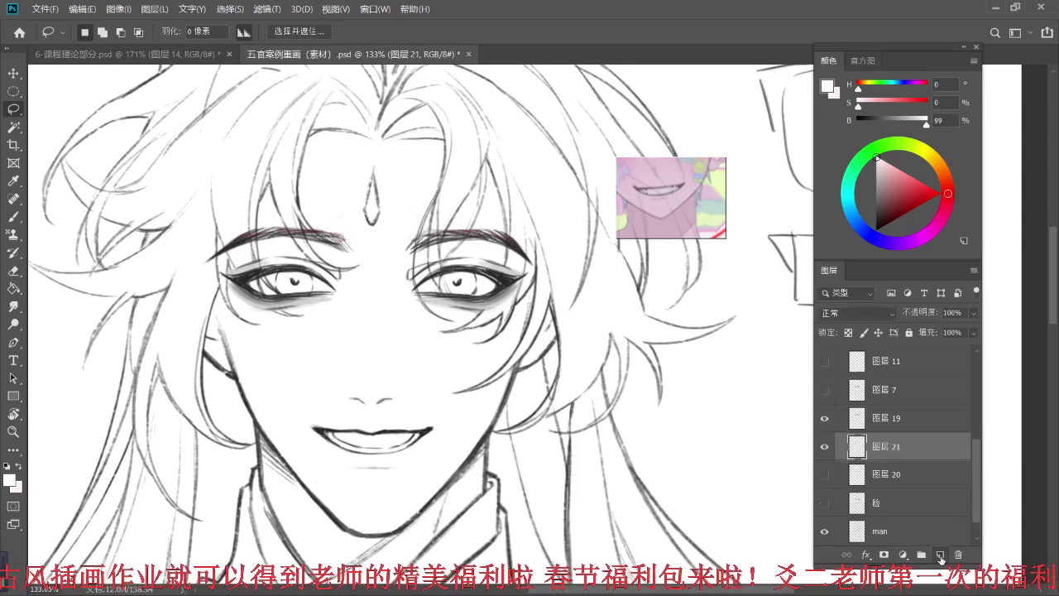
# - Choose the 软圆压力不透明度和流量 brush and enlarge it to 500 px
pyautogui.press('b')
pyautogui.click(94, 35)
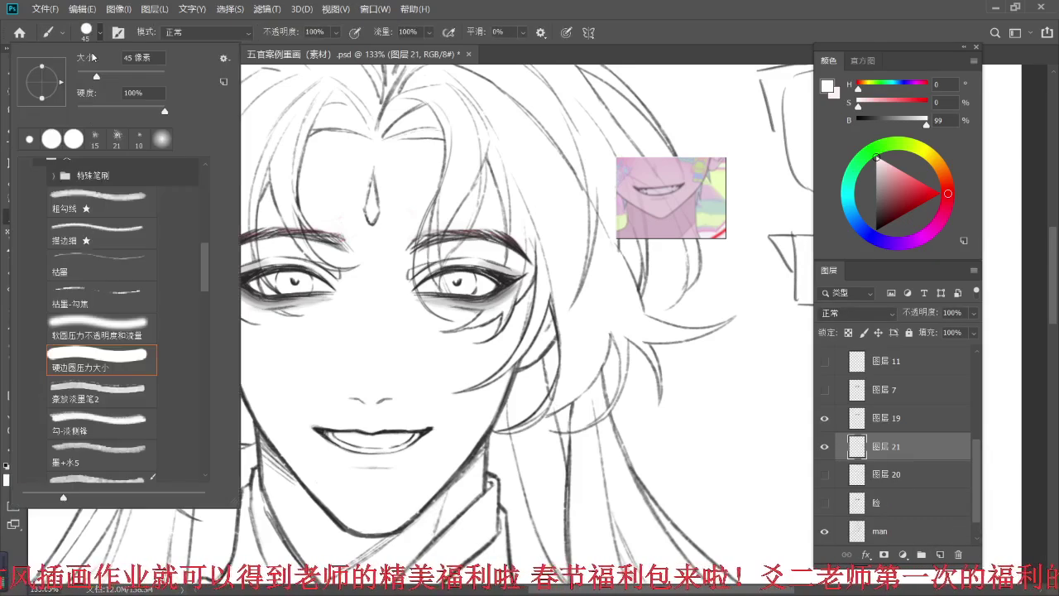
pyautogui.click(94, 329)
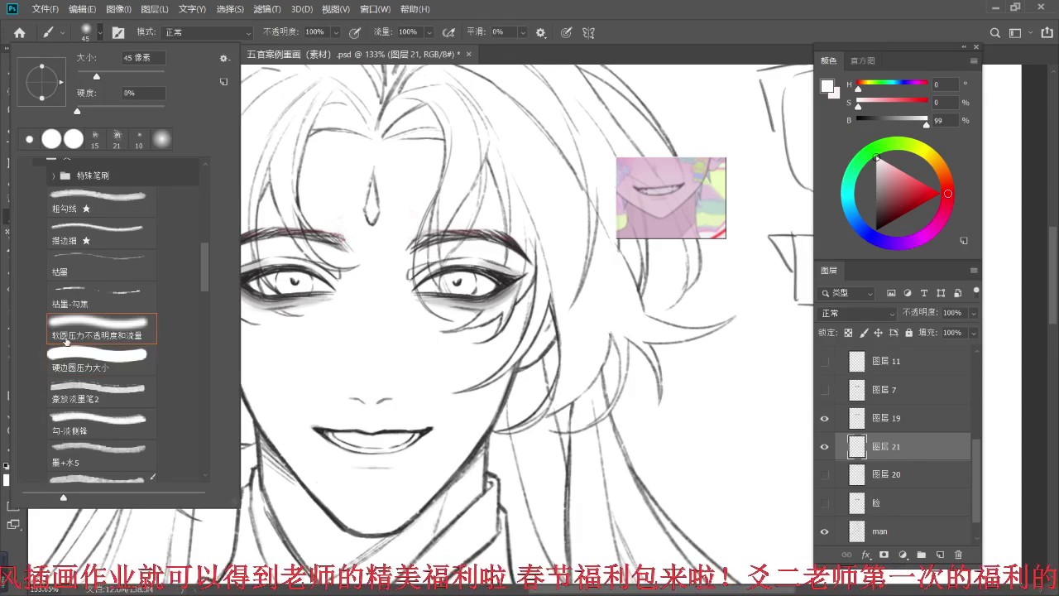
pyautogui.scroll(-5, 134, 340)
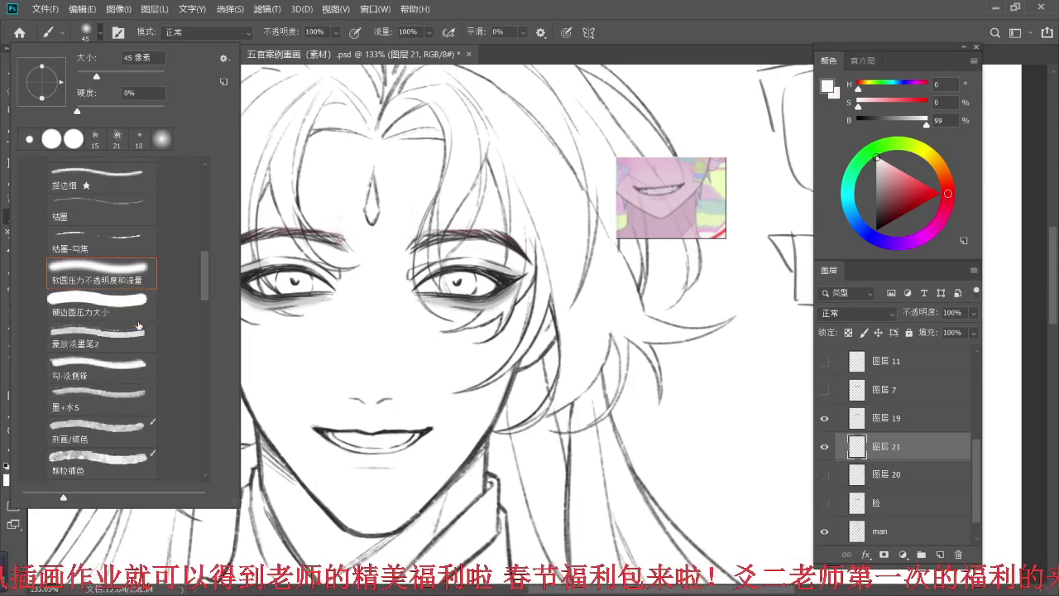
pyautogui.scroll(-2, 206, 343)
pyautogui.click(104, 332)
pyautogui.moveTo(206, 348); pyautogui.dragTo(205, 272)
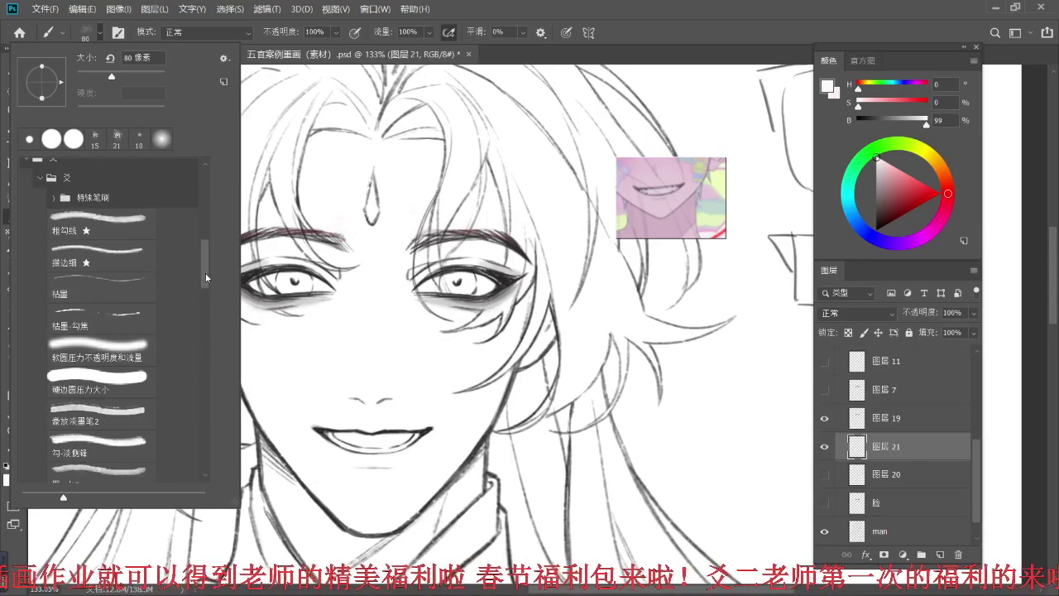
pyautogui.click(98, 357)
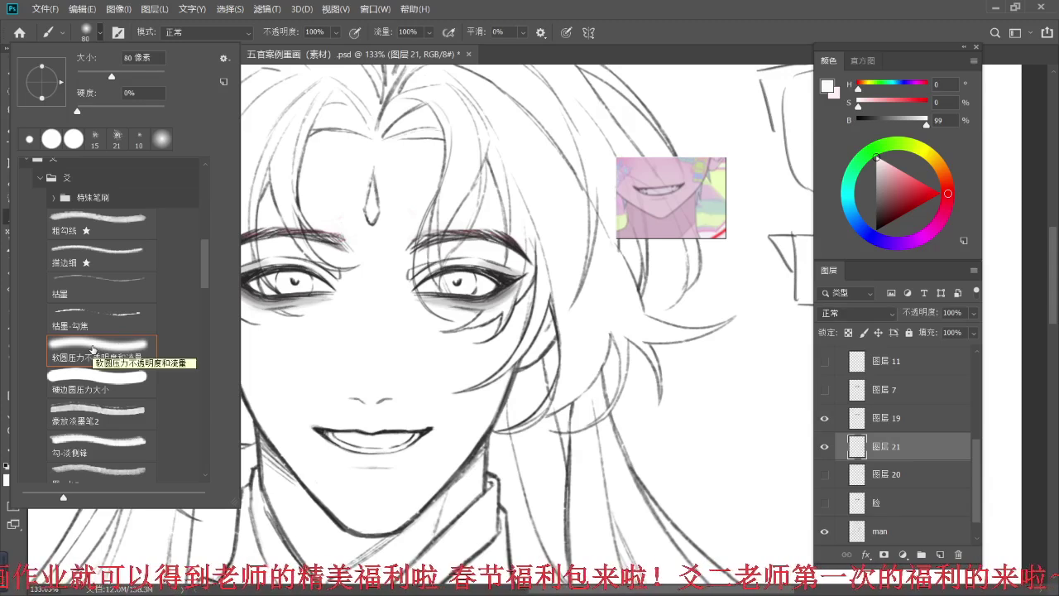
pyautogui.click(521, 55)
pyautogui.press(']')
pyautogui.press(']')
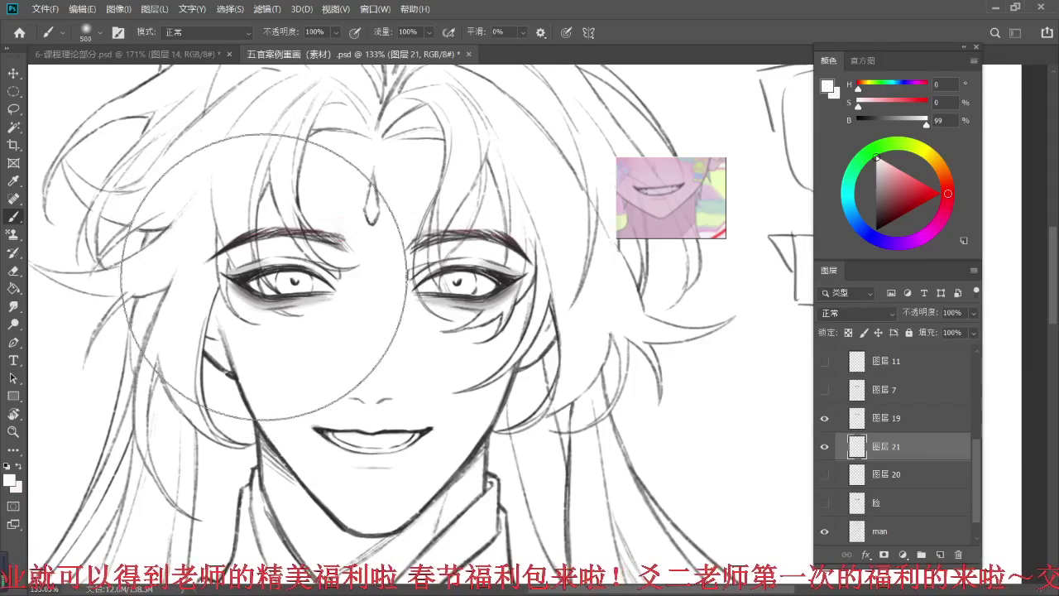
# - Sample a mid grey near the eye and paint soft shading around the outer eyes and cheeks on 图层 21
pyautogui.press('alt')
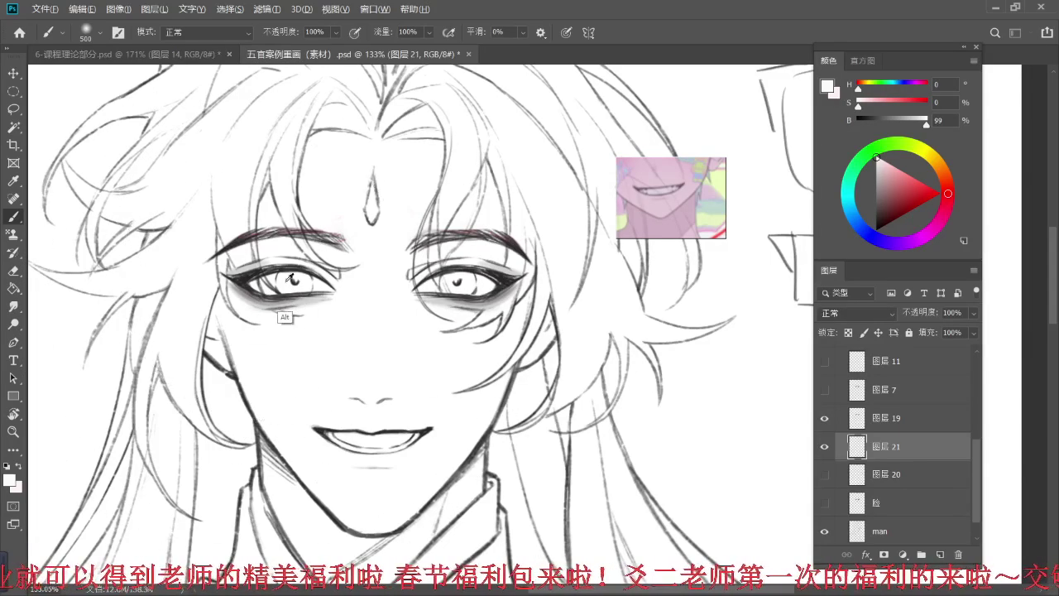
pyautogui.keyDown('alt'); pyautogui.click(251, 294); pyautogui.keyUp('alt')
pyautogui.moveTo(256, 302)
pyautogui.mouseDown()
pyautogui.moveTo(248, 314)
pyautogui.moveTo(264, 300)
pyautogui.moveTo(235, 279)
pyautogui.moveTo(262, 317)
pyautogui.moveTo(263, 307)
pyautogui.mouseUp()
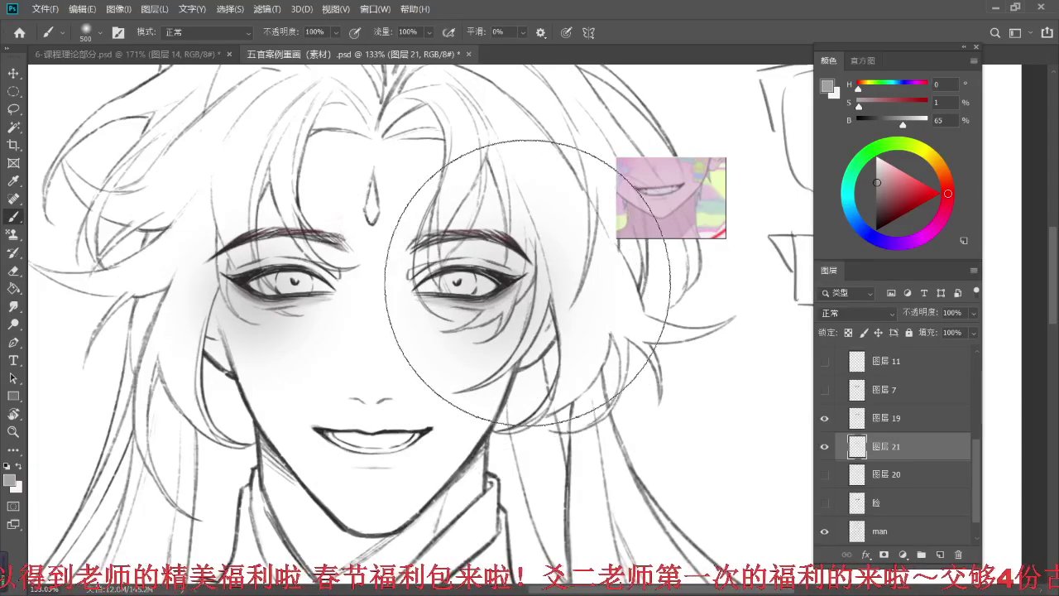
# - Enlarge the eraser to 175 px, switch it to 软圆压力不透明度和流量 and lighten the shading below both eyes
pyautogui.press('e')
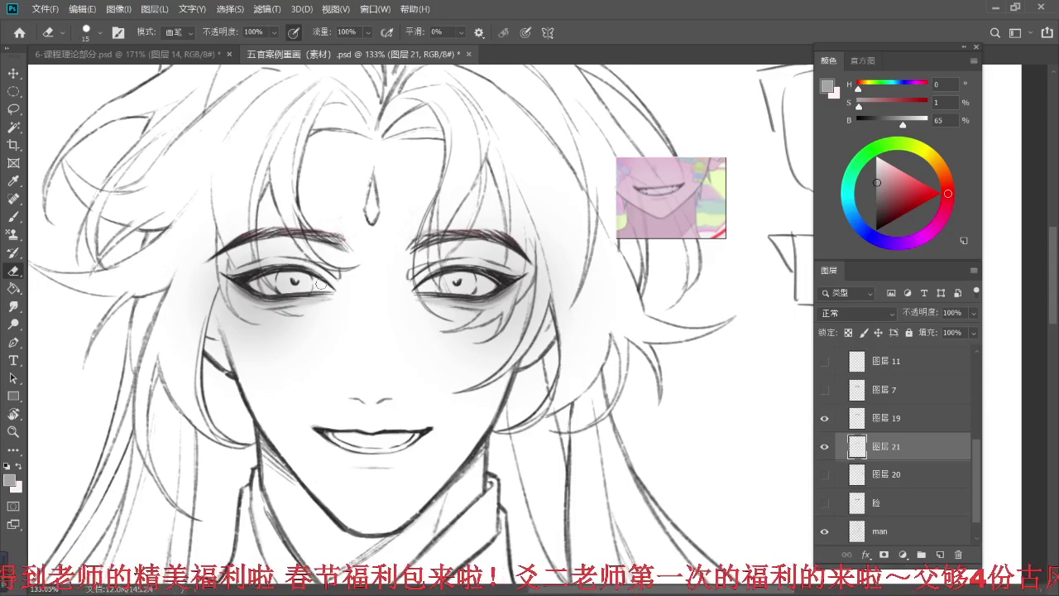
pyautogui.press(']')
pyautogui.press(']')
pyautogui.press(']')
pyautogui.press(']')
pyautogui.press(']')
pyautogui.press(']')
pyautogui.press(']')
pyautogui.press(']')
pyautogui.press(']')
pyautogui.press(']')
pyautogui.press(']')
pyautogui.press(']')
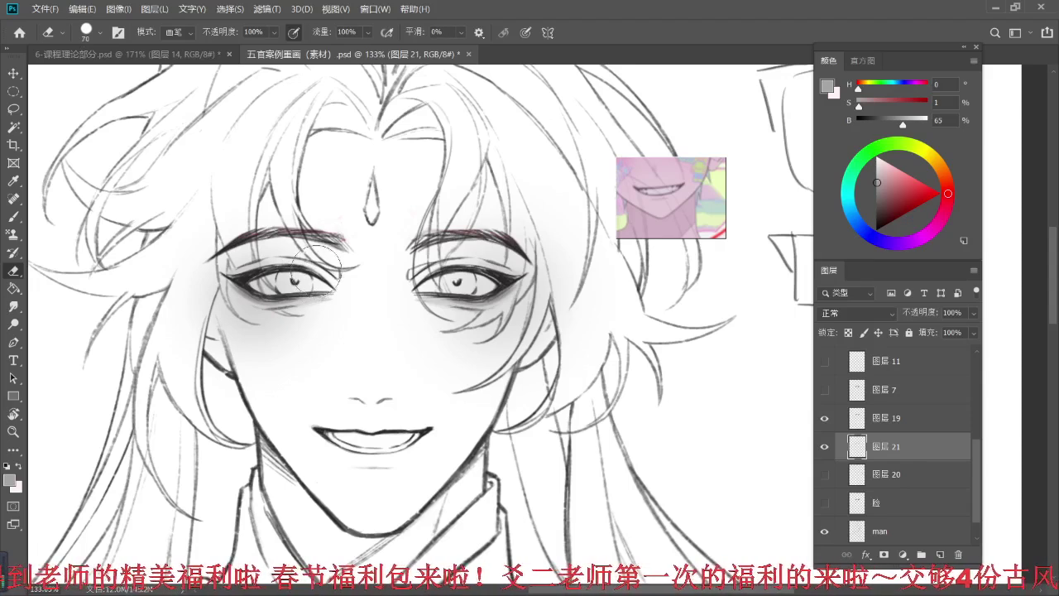
pyautogui.press(']')
pyautogui.press(']')
pyautogui.press(']')
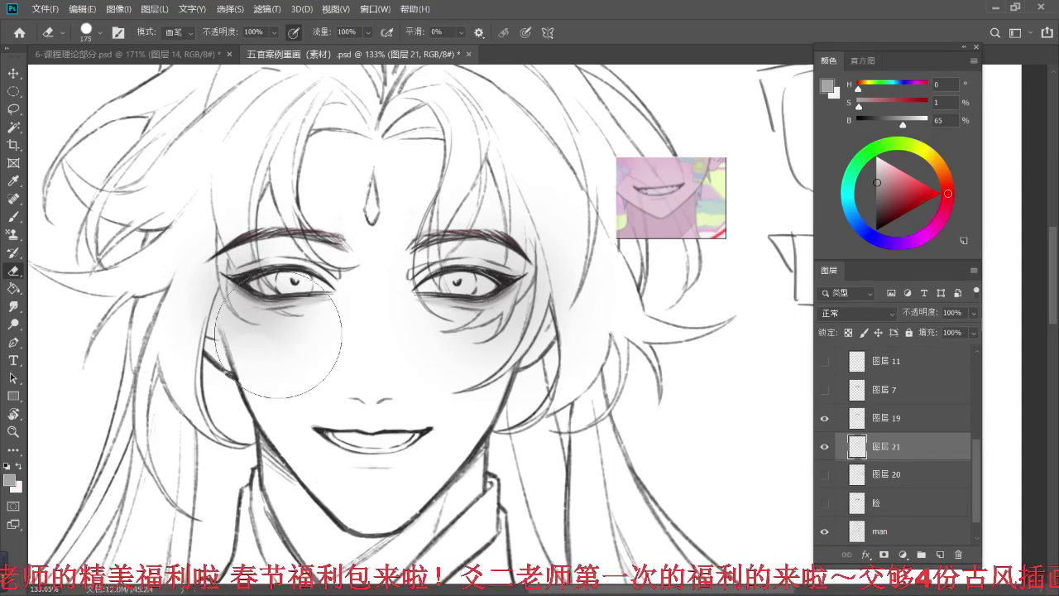
pyautogui.click(99, 33)
pyautogui.click(106, 346)
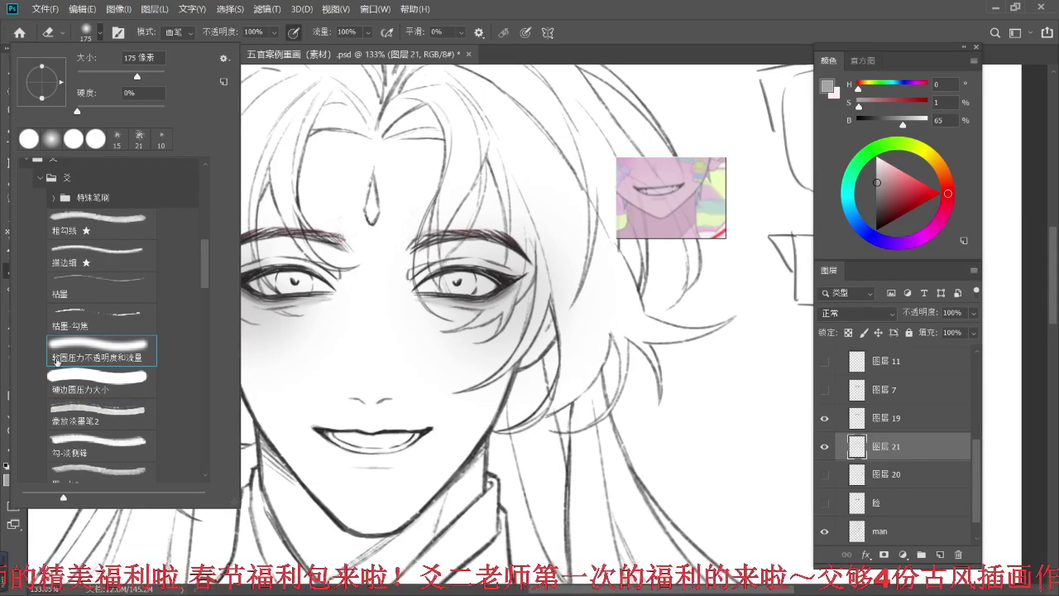
pyautogui.click(442, 96)
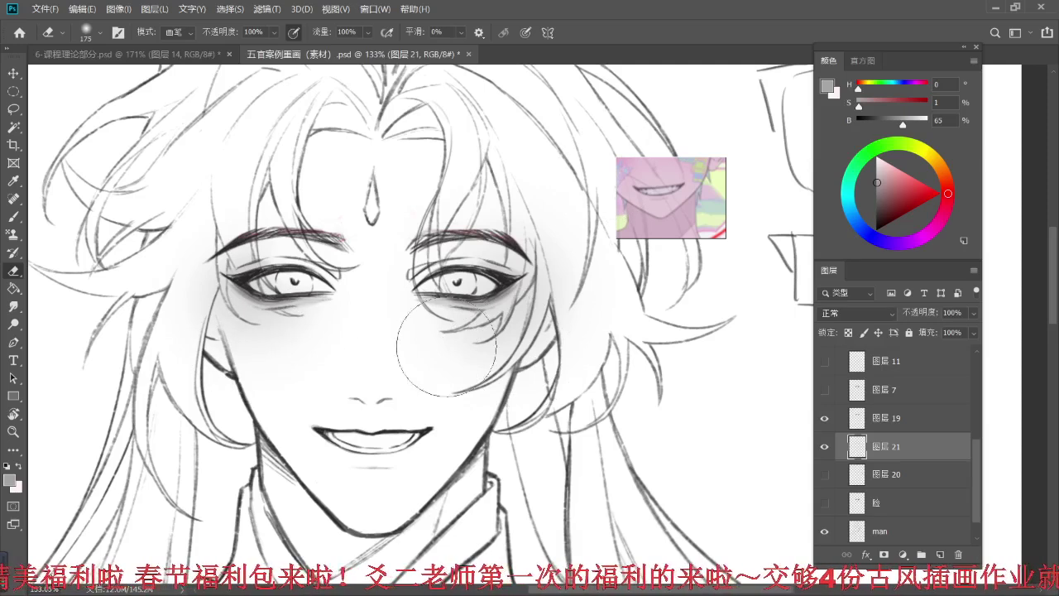
pyautogui.scroll(1, 654, 207)
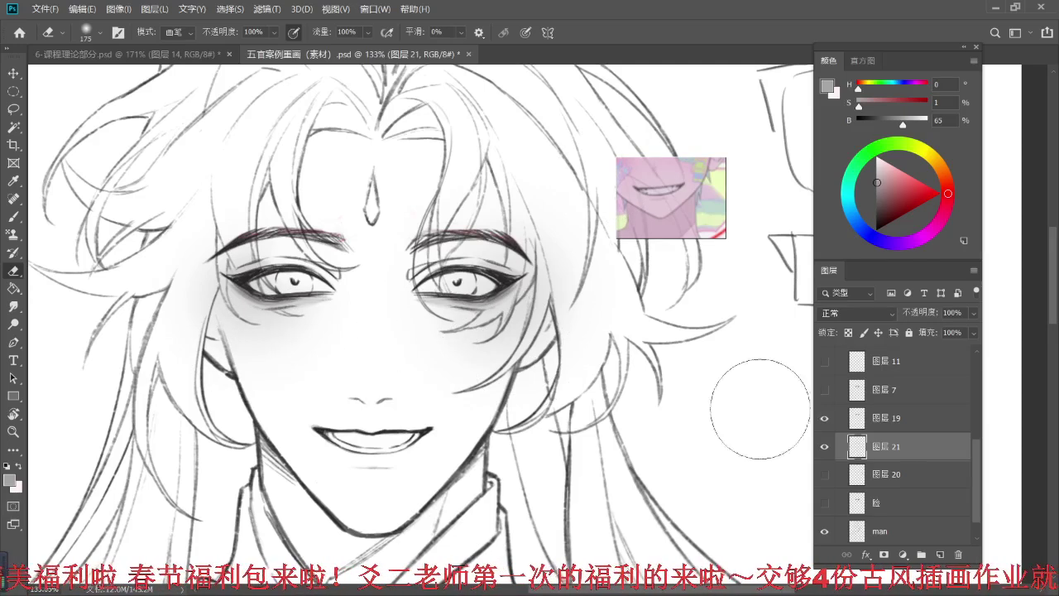
# - Hide 图层 21 and show 图层 20 again
pyautogui.click(824, 447)
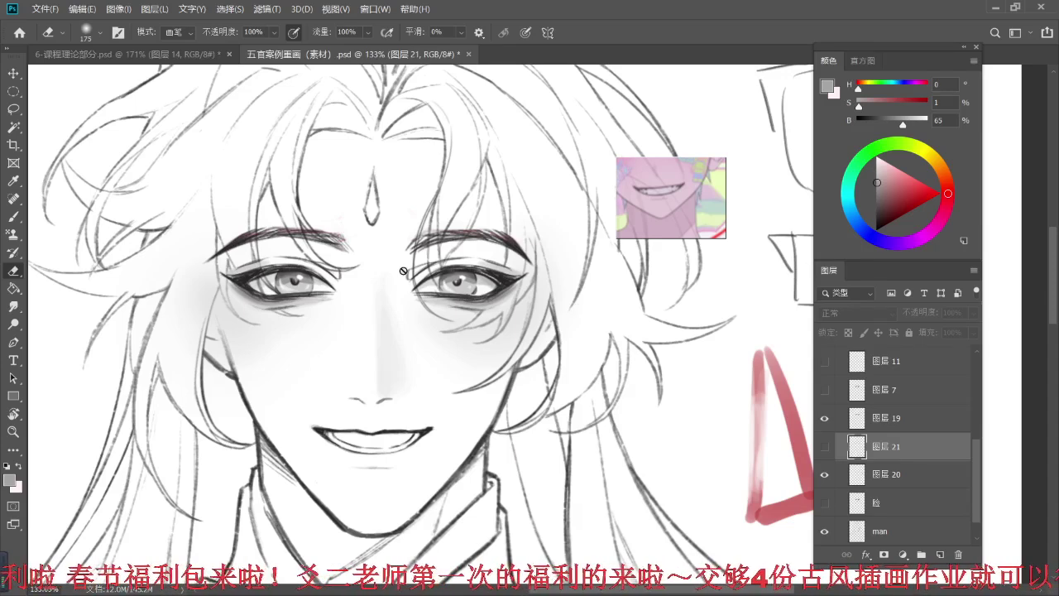
pyautogui.scroll(2, 403, 270)
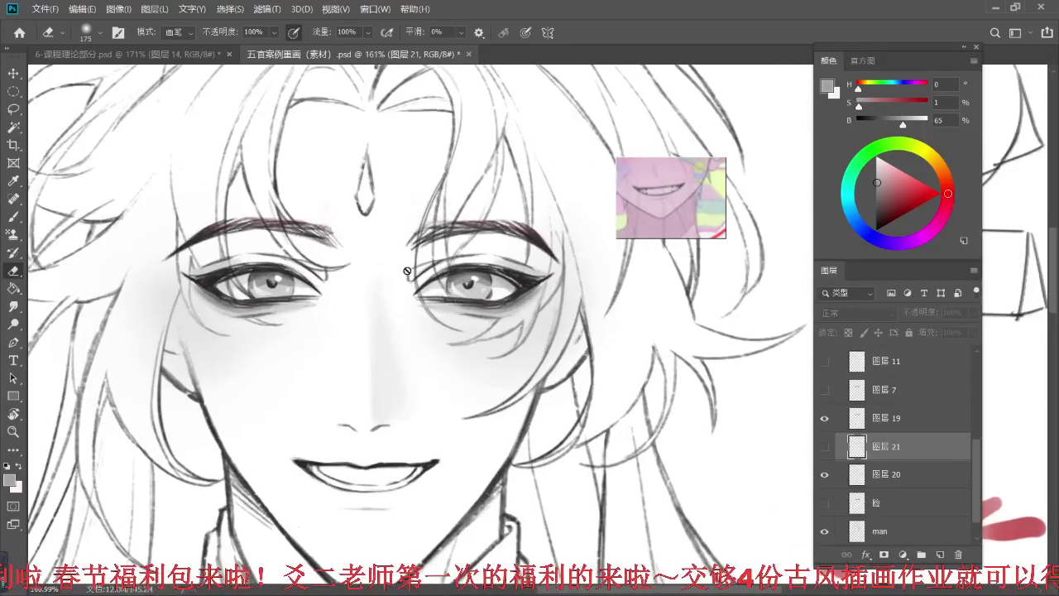
# - Return to the brush, select 图层 19 and reduce the brush size to 10 px
pyautogui.press('b')
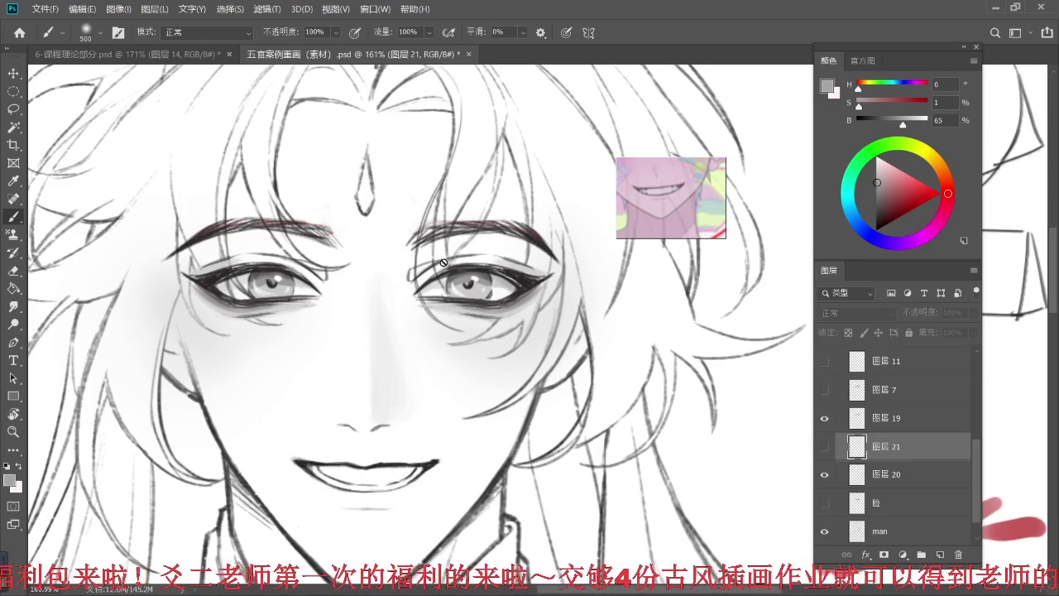
pyautogui.click(891, 419)
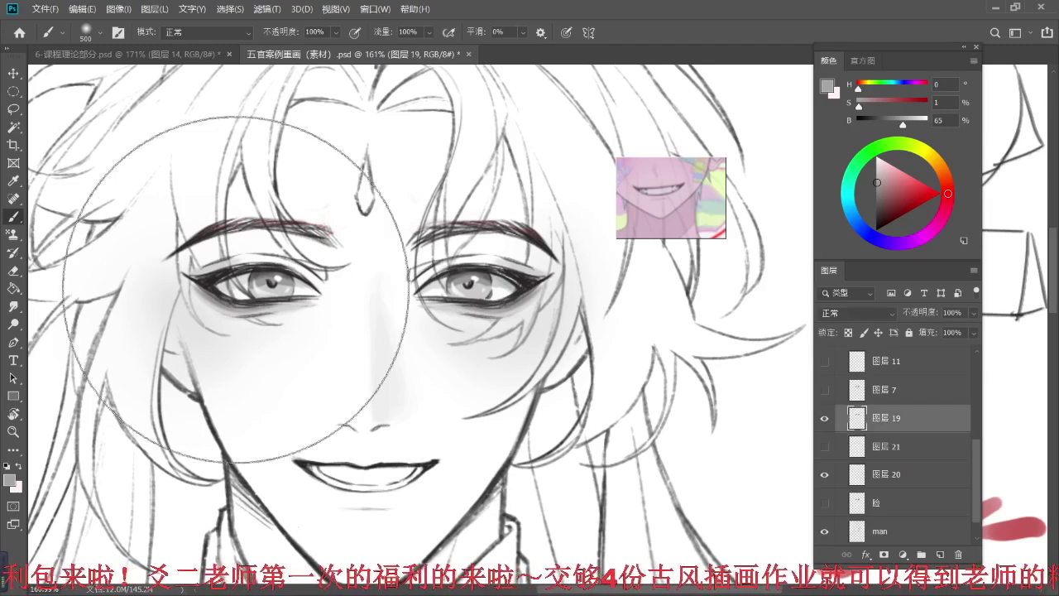
pyautogui.press('[')
pyautogui.press('[')
pyautogui.press('[')
pyautogui.press('[')
pyautogui.press('[')
pyautogui.press('[')
pyautogui.press('[')
pyautogui.press('[')
pyautogui.press('[')
pyautogui.press('[')
pyautogui.press('[')
pyautogui.press('[')
pyautogui.press('[')
pyautogui.press('[')
pyautogui.press('[')
pyautogui.press('[')
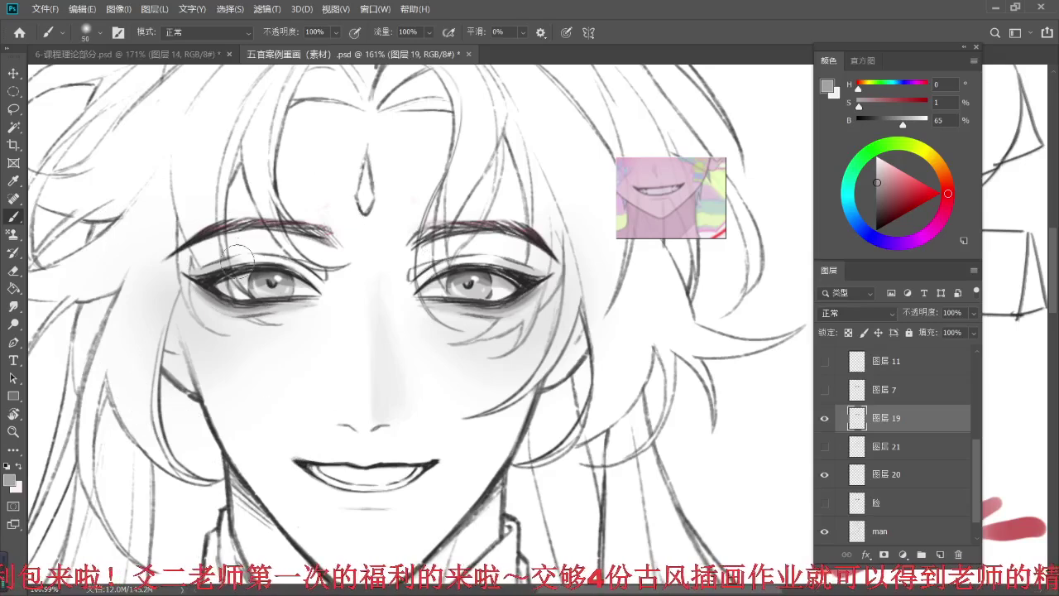
pyautogui.press('[')
pyautogui.press('[')
pyautogui.press('[')
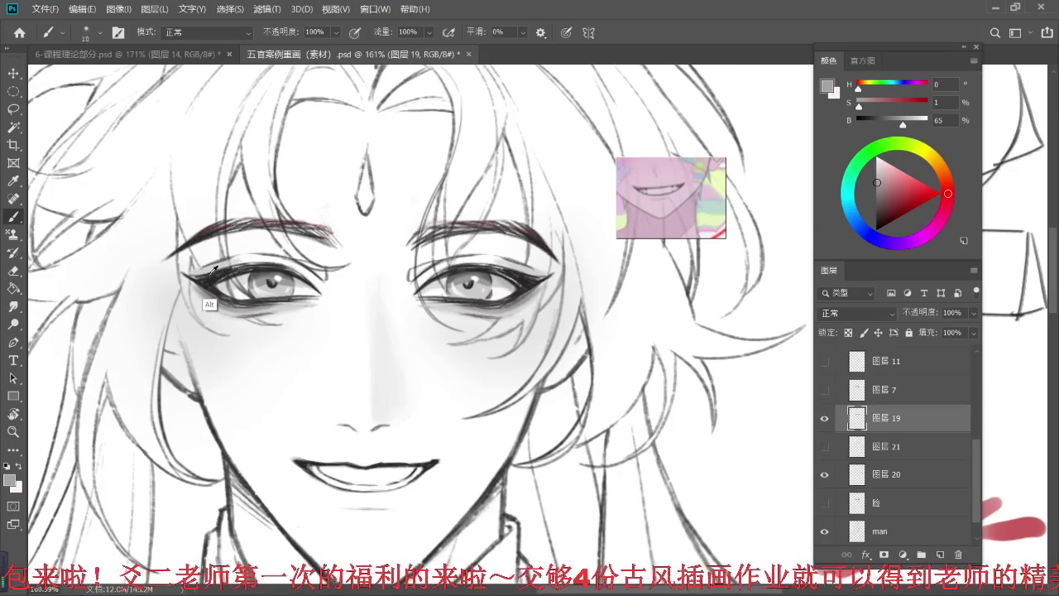
# - Sample dark, mid and light greys around the left eye and retouch the shading of its iris on 图层 19
pyautogui.keyDown('alt'); pyautogui.click(211, 306); pyautogui.keyUp('alt')
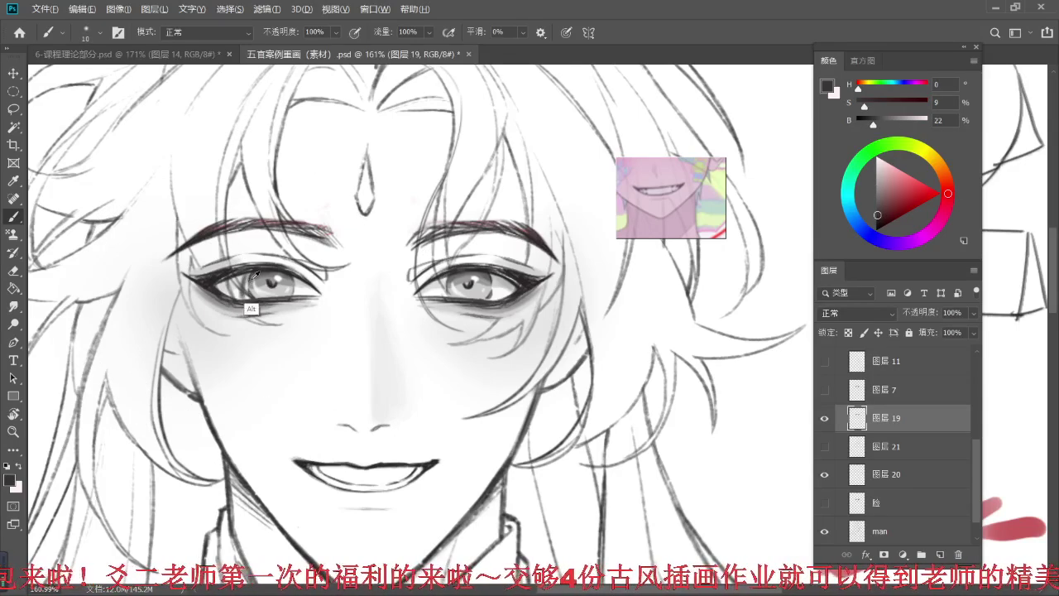
pyautogui.keyDown('alt'); pyautogui.click(252, 310); pyautogui.keyUp('alt')
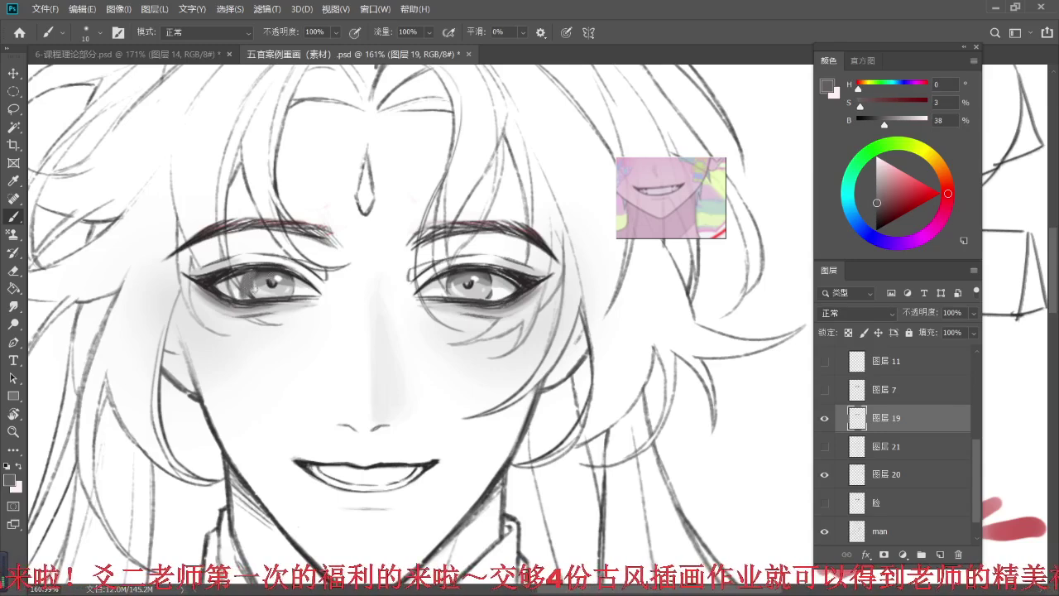
pyautogui.keyDown('alt'); pyautogui.click(286, 312); pyautogui.keyUp('alt')
pyautogui.keyDown('alt'); pyautogui.click(266, 288); pyautogui.keyUp('alt')
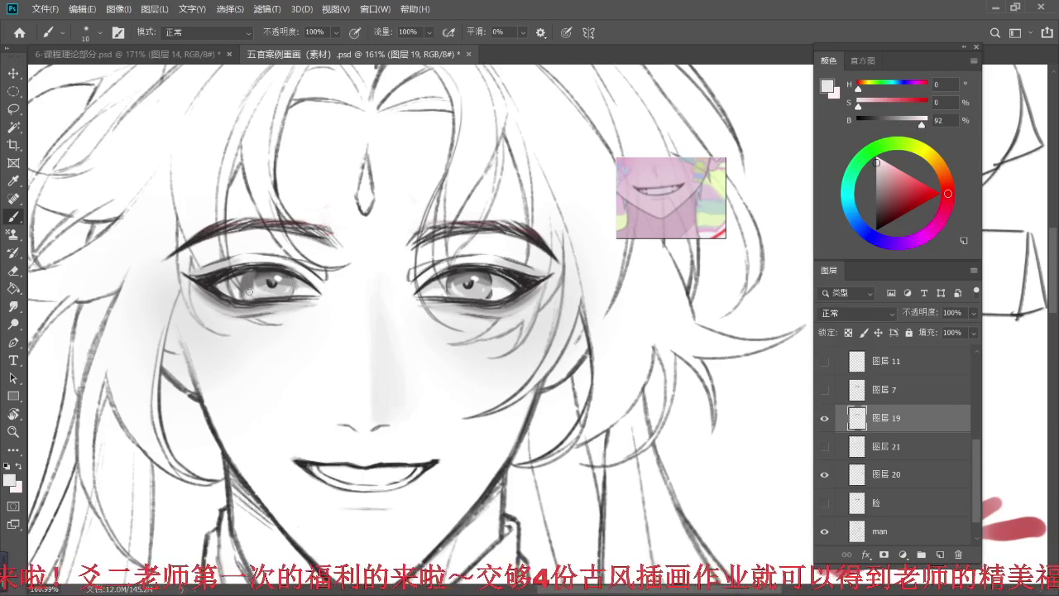
pyautogui.keyDown('alt'); pyautogui.click(288, 287); pyautogui.keyUp('alt')
# - Sample greys from the right eye and retouch the shading and light areas of its iris to match
pyautogui.keyDown('alt'); pyautogui.click(450, 280); pyautogui.keyUp('alt')
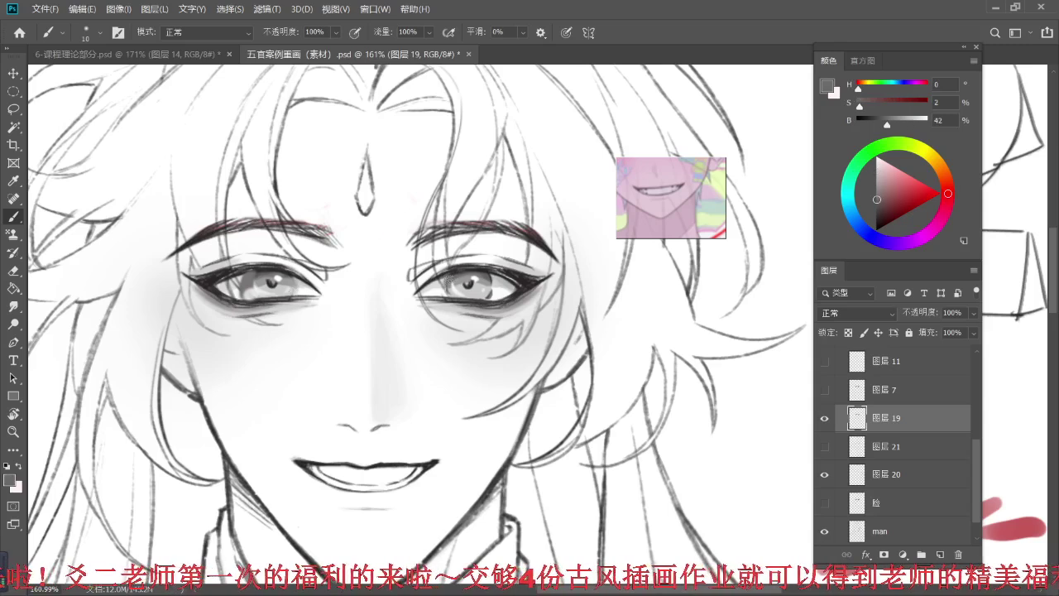
pyautogui.keyDown('alt'); pyautogui.click(451, 323); pyautogui.keyUp('alt')
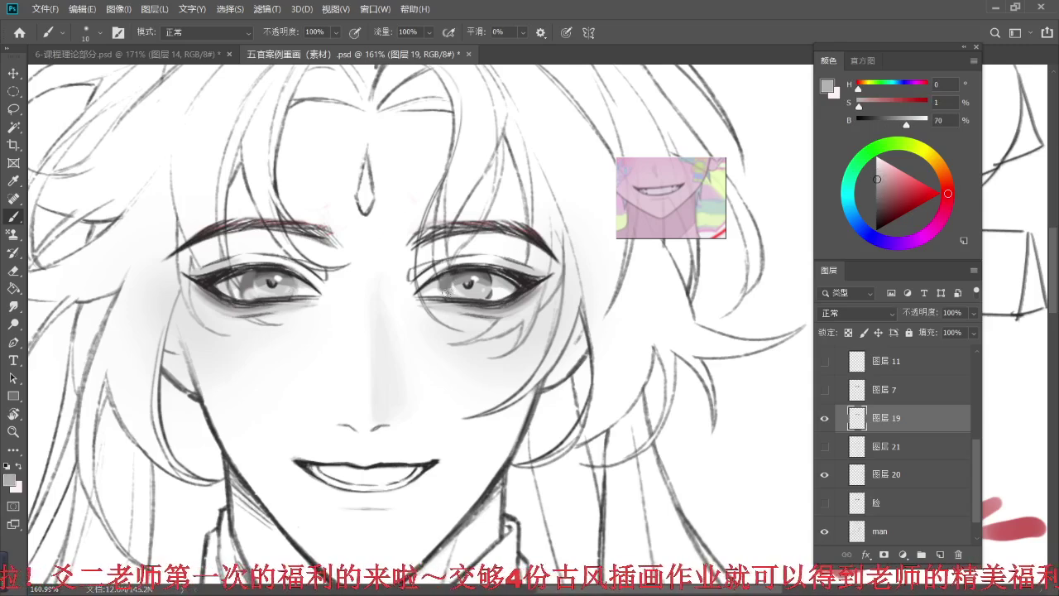
pyautogui.keyDown('alt'); pyautogui.click(486, 307); pyautogui.keyUp('alt')
pyautogui.keyDown('alt'); pyautogui.click(488, 276); pyautogui.keyUp('alt')
pyautogui.keyDown('alt'); pyautogui.click(489, 291); pyautogui.keyUp('alt')
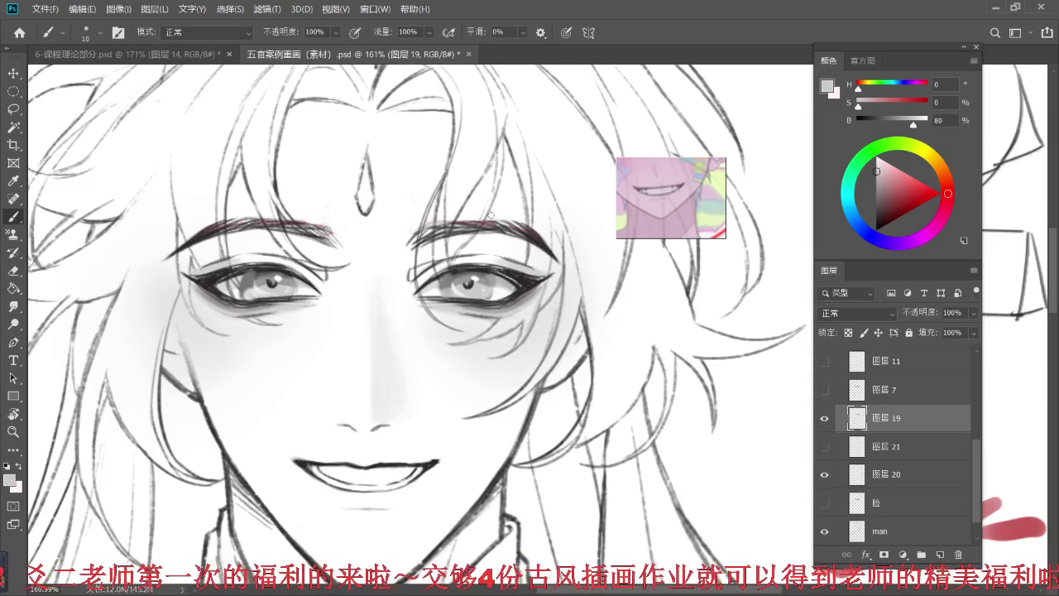
# - Hide the man layer group and show the woman group
pyautogui.scroll(-6, 492, 215)
pyautogui.scroll(6, 467, 233)
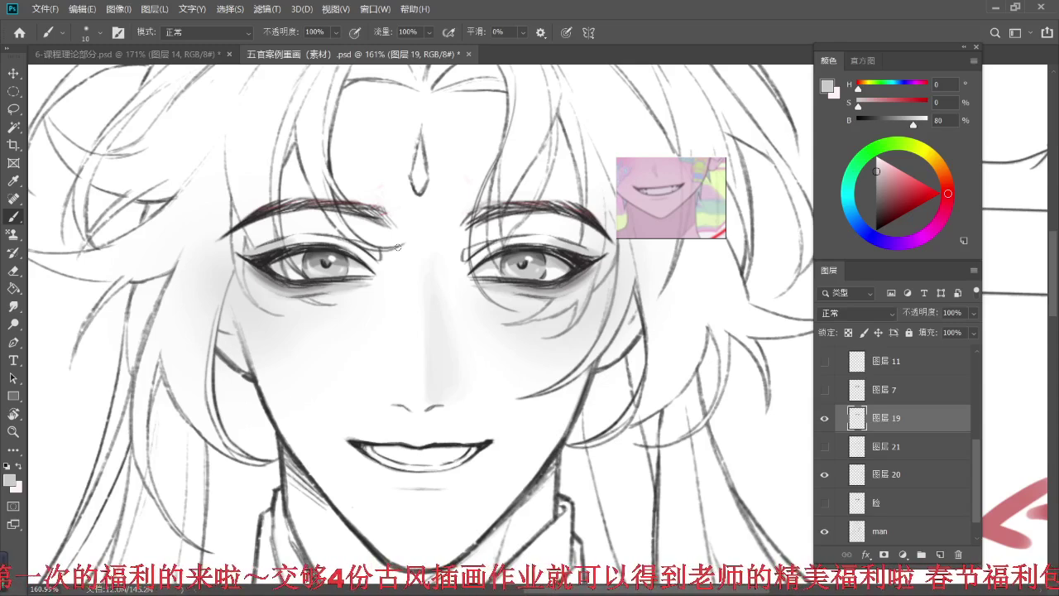
pyautogui.scroll(2, 820, 430)
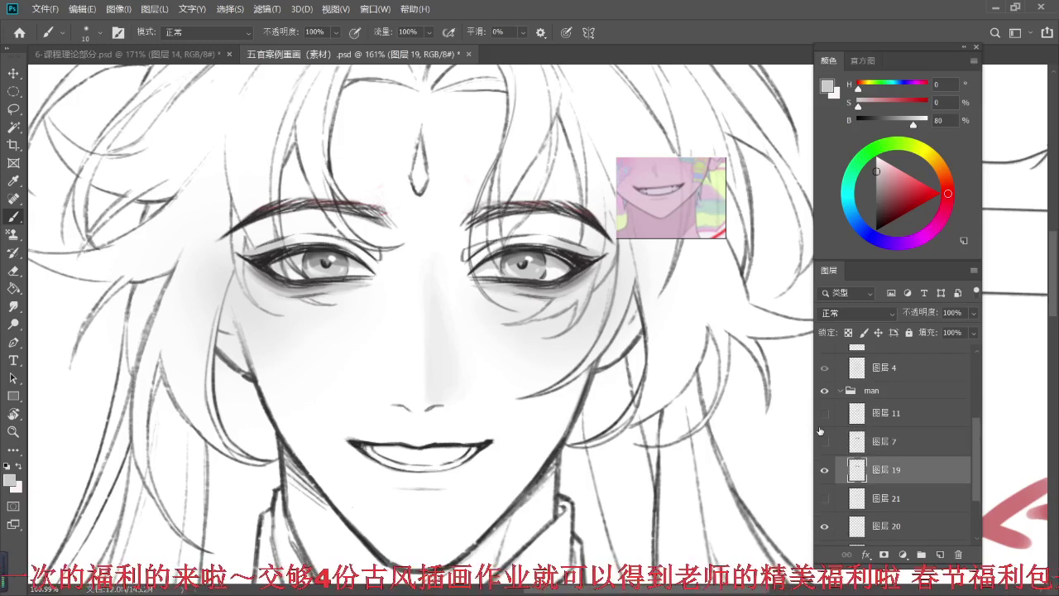
pyautogui.click(825, 391)
pyautogui.scroll(6, 837, 391)
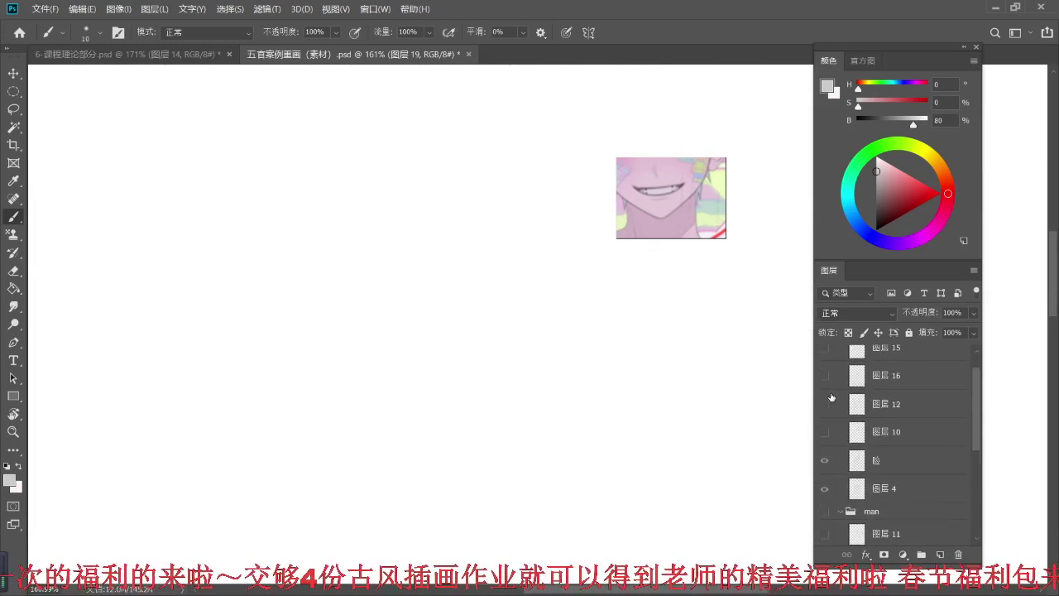
pyautogui.click(823, 355)
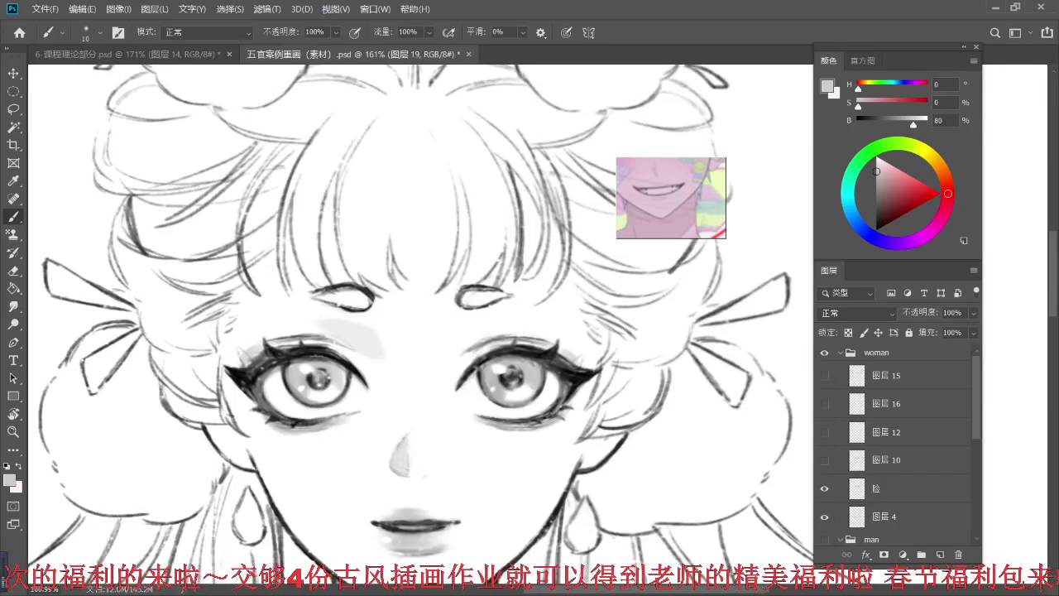
# - Select the 脸 layer in the woman group and toggle its visibility off and on
pyautogui.moveTo(539, 389); pyautogui.dragTo(509, 315)
pyautogui.click(886, 499)
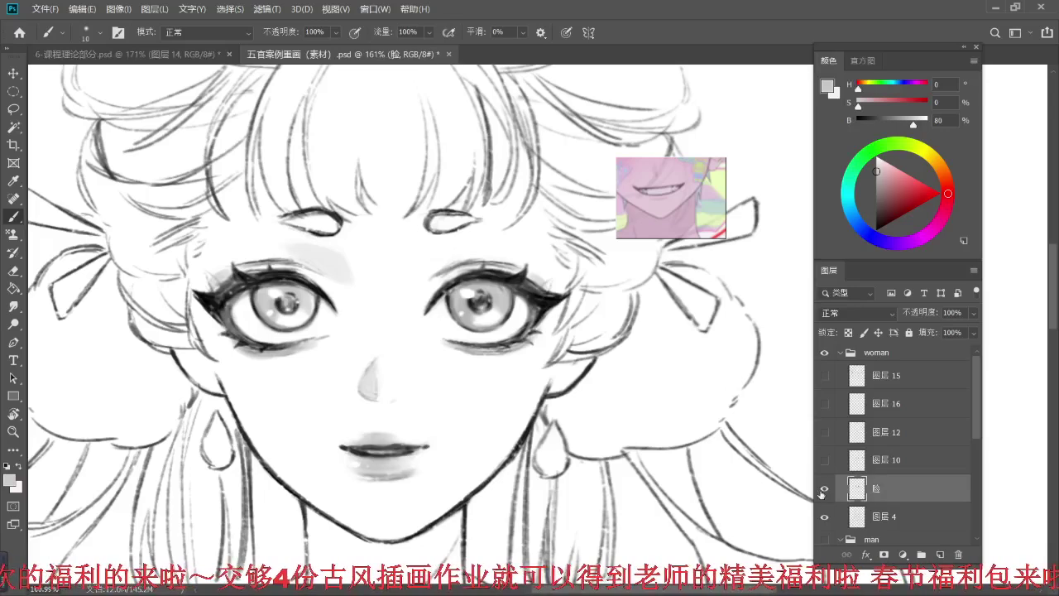
pyautogui.click(825, 489)
pyautogui.click(825, 489)
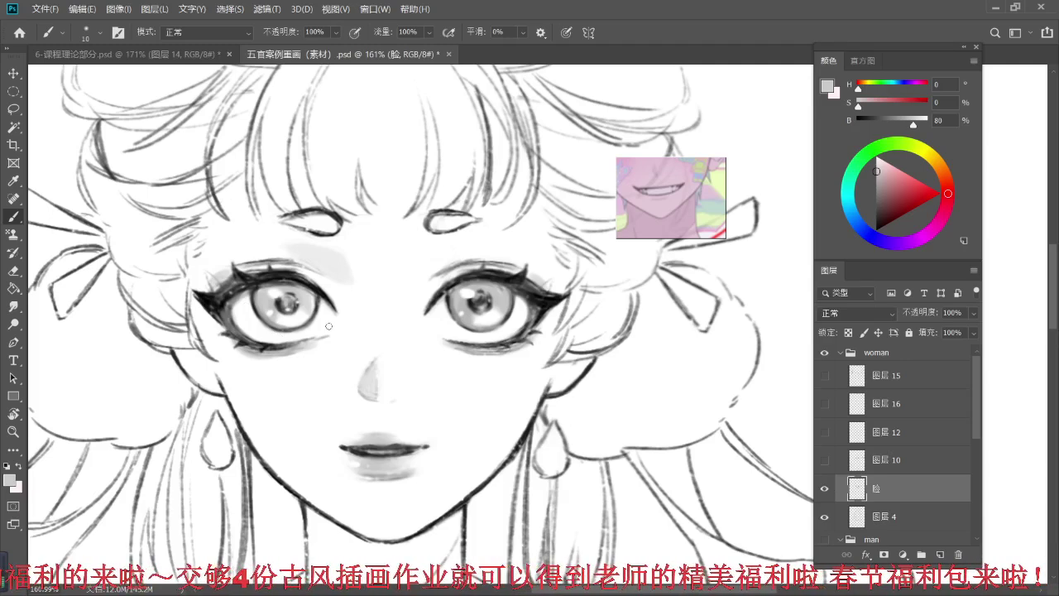
# - Choose a bright red, circle the white areas around the left eye's iris as a demonstration, and undo the circles
pyautogui.click(934, 196)
pyautogui.moveTo(239, 302)
pyautogui.mouseDown()
pyautogui.moveTo(251, 325)
pyautogui.moveTo(256, 305)
pyautogui.moveTo(295, 325)
pyautogui.moveTo(330, 310)
pyautogui.mouseUp()
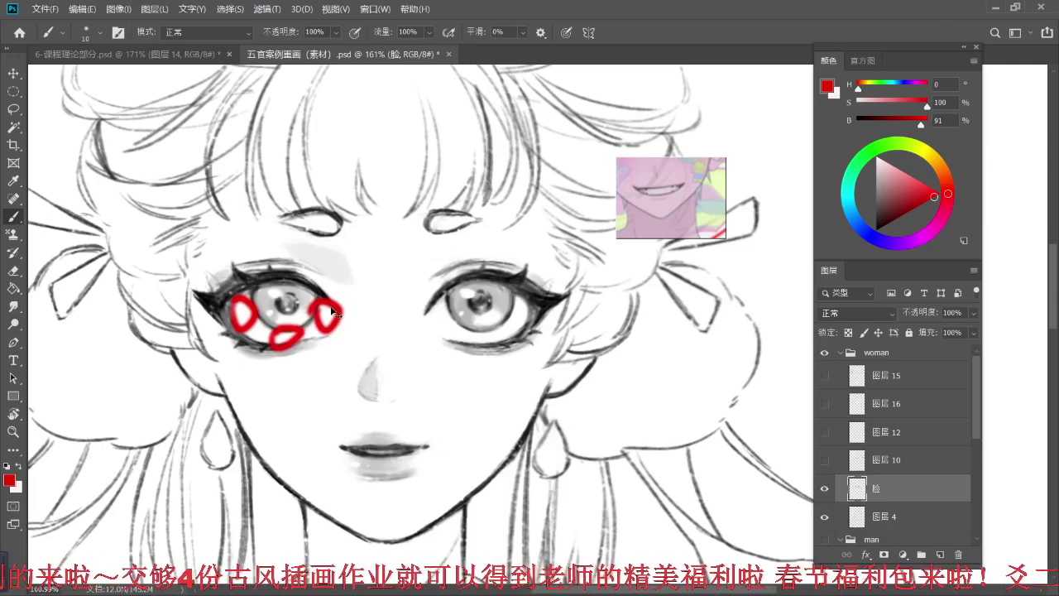
pyautogui.hotkey('ctrl', 'z')
pyautogui.hotkey('ctrl', 'z')
pyautogui.hotkey('ctrl', 'z')
# - Hide the 脸 layer and show and select 图层 15, the alternative face with the open mouth
pyautogui.click(824, 488)
pyautogui.click(850, 440)
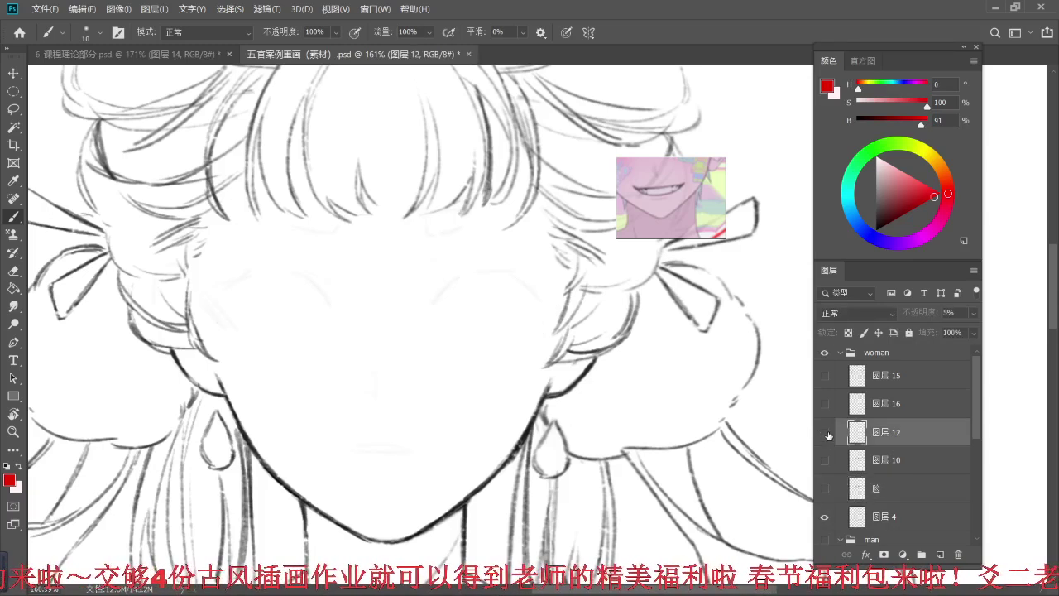
pyautogui.click(825, 432)
pyautogui.click(825, 432)
pyautogui.click(824, 376)
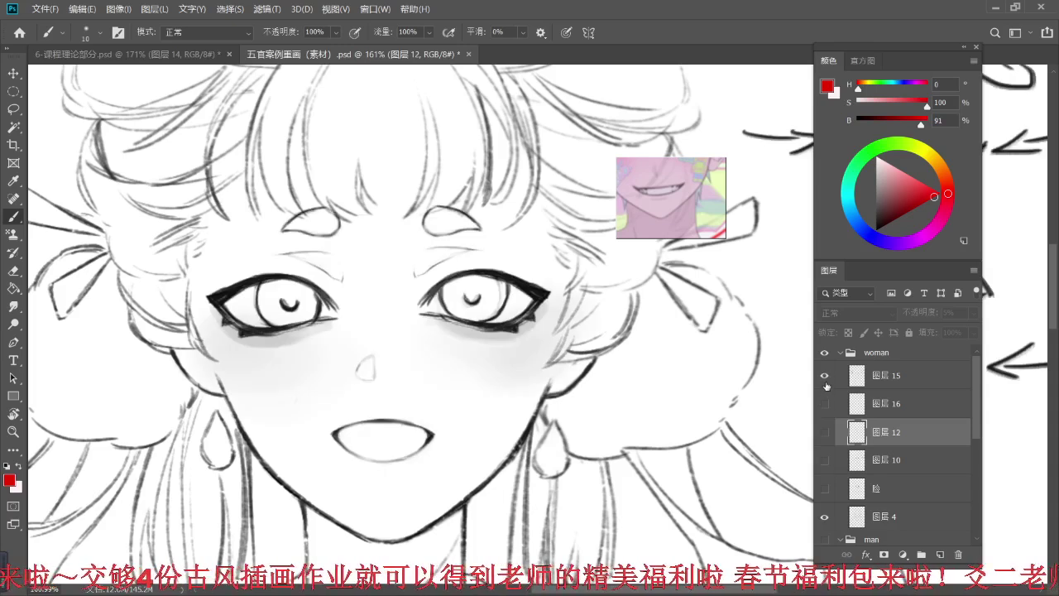
pyautogui.click(887, 379)
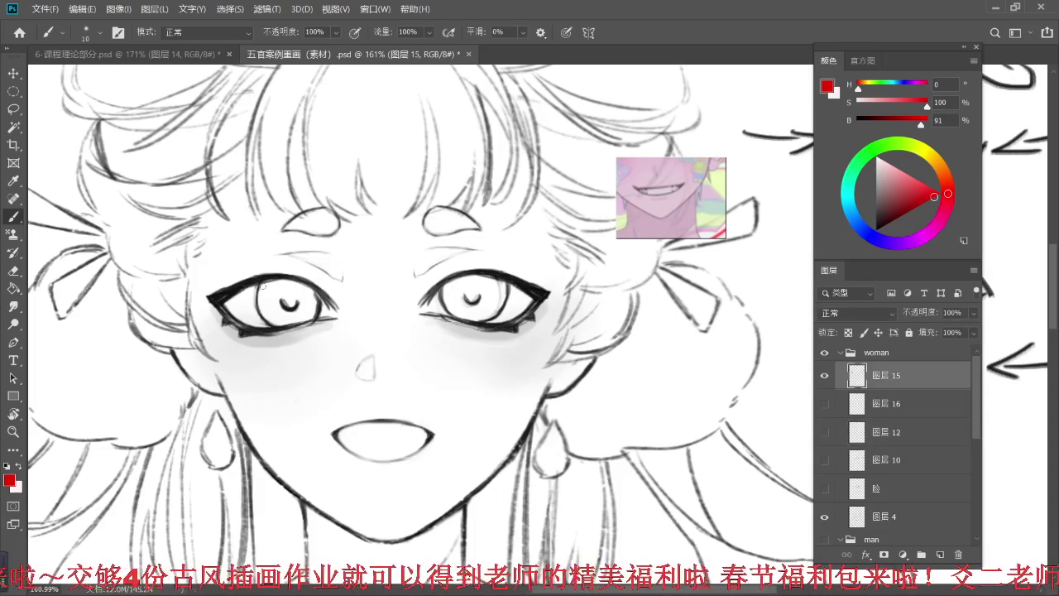
# - Try circling the eye-white areas at both corners of the left eye in red on 图层 15, and undo the circles
pyautogui.moveTo(232, 299); pyautogui.dragTo(235, 294)
pyautogui.moveTo(327, 302); pyautogui.dragTo(323, 304)
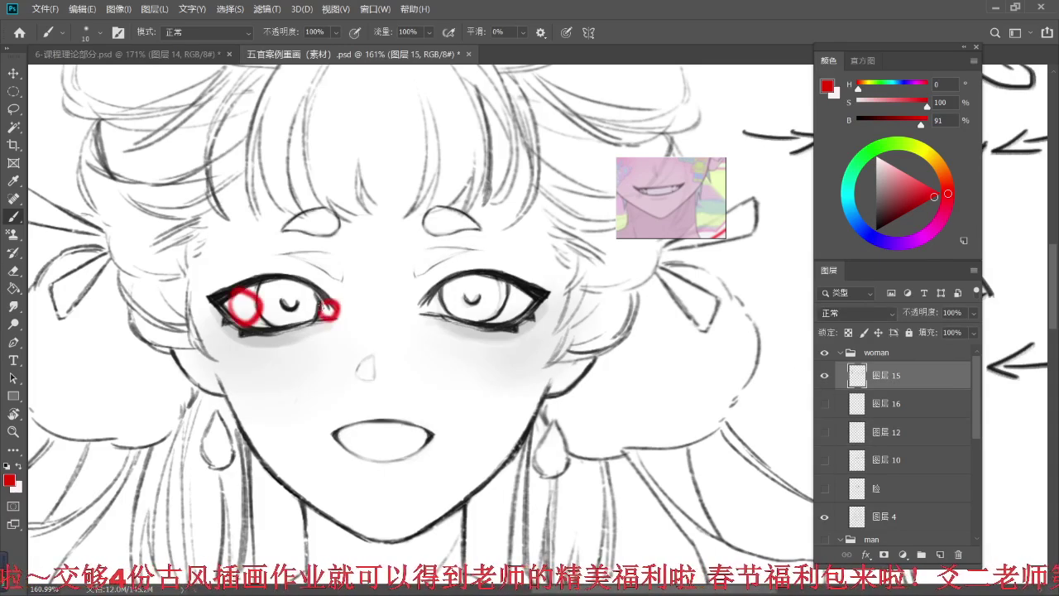
pyautogui.hotkey('ctrl', 'z')
pyautogui.hotkey('ctrl', 'z')
# - Mark both side edges of the left eye's iris with red strokes on 图层 15, undoing the extra fill over the eye white
pyautogui.moveTo(251, 286)
pyautogui.mouseDown()
pyautogui.moveTo(249, 320)
pyautogui.moveTo(248, 308)
pyautogui.mouseUp()
pyautogui.moveTo(321, 293); pyautogui.dragTo(319, 321)
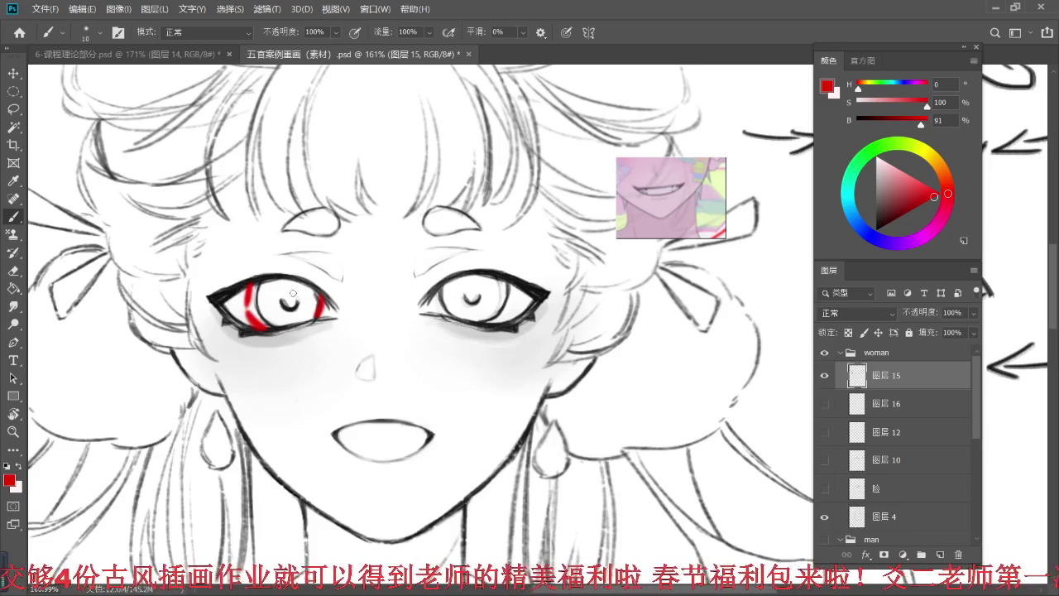
pyautogui.moveTo(241, 289)
pyautogui.mouseDown()
pyautogui.moveTo(241, 318)
pyautogui.moveTo(248, 299)
pyautogui.mouseUp()
pyautogui.moveTo(324, 298)
pyautogui.mouseDown()
pyautogui.moveTo(325, 315)
pyautogui.moveTo(326, 304)
pyautogui.mouseUp()
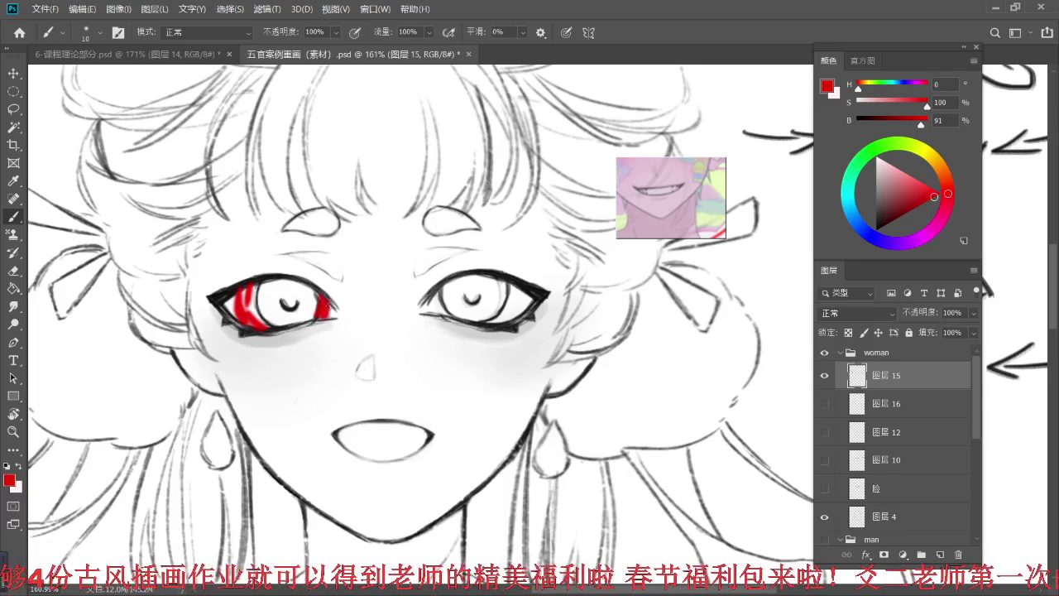
pyautogui.hotkey('ctrl', 'z')
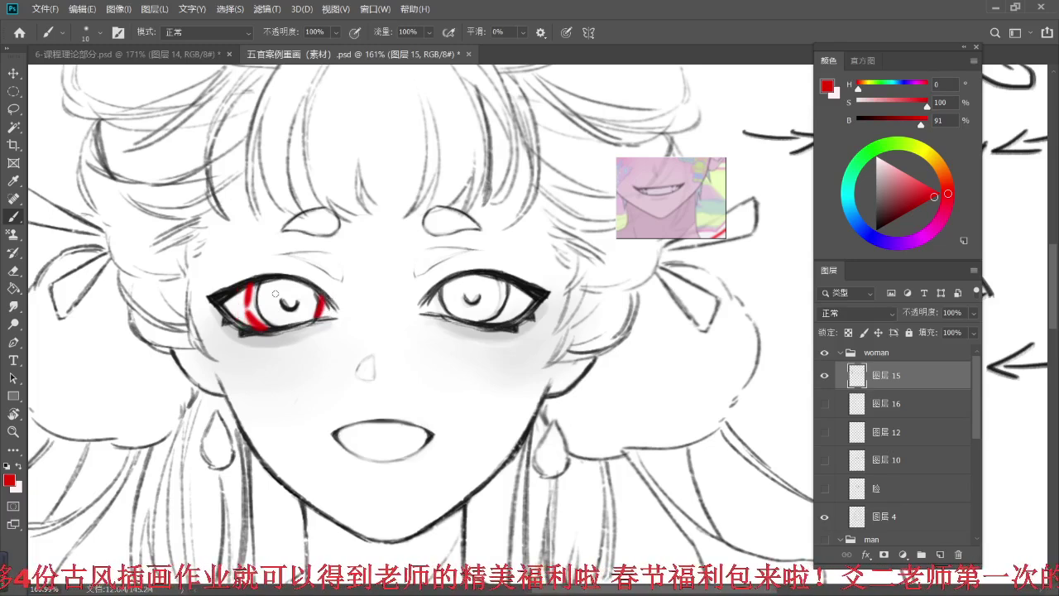